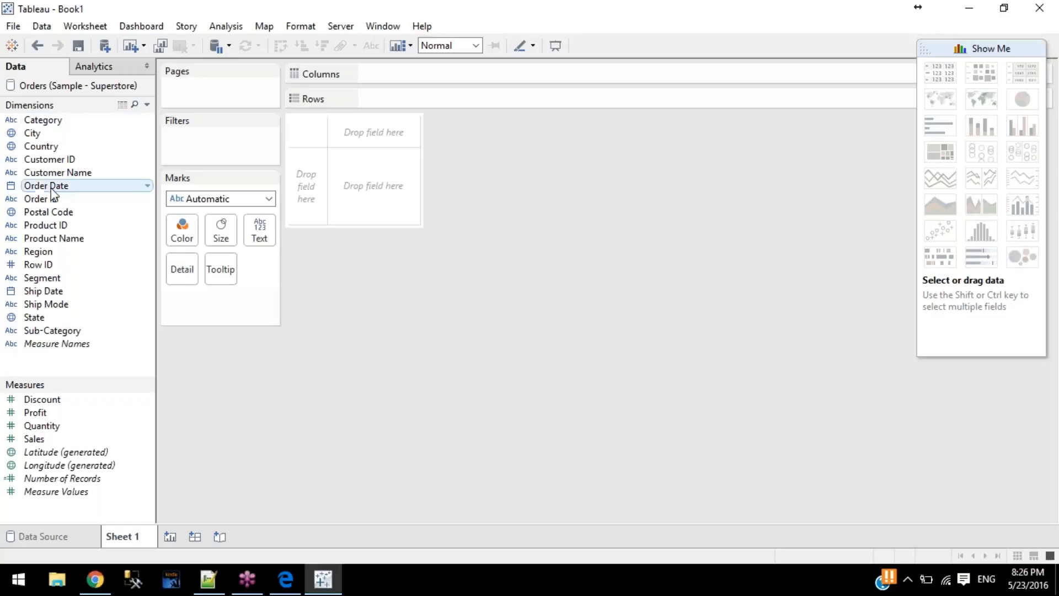
Step: Build a text table of Sales by Sub-Category and add Category ahead of Sub-Category on the rows
click(47, 332)
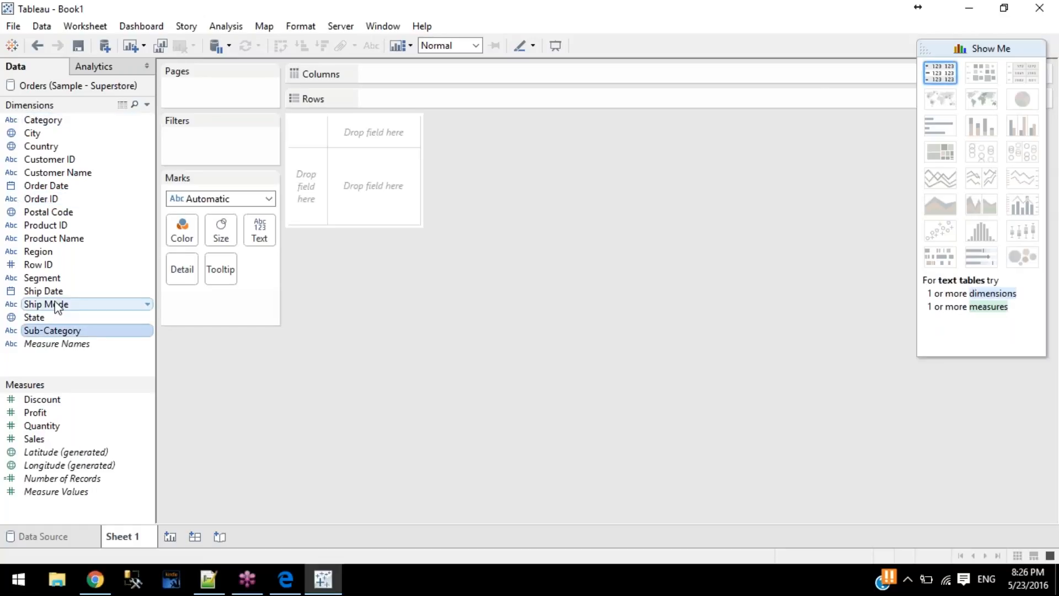
ctrl+click(68, 438)
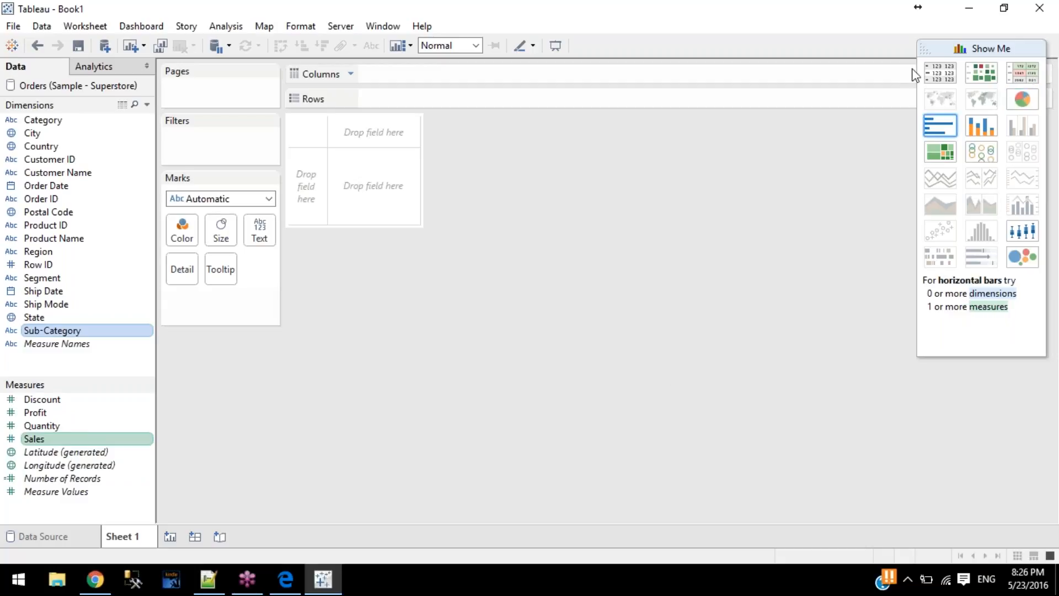
click(941, 79)
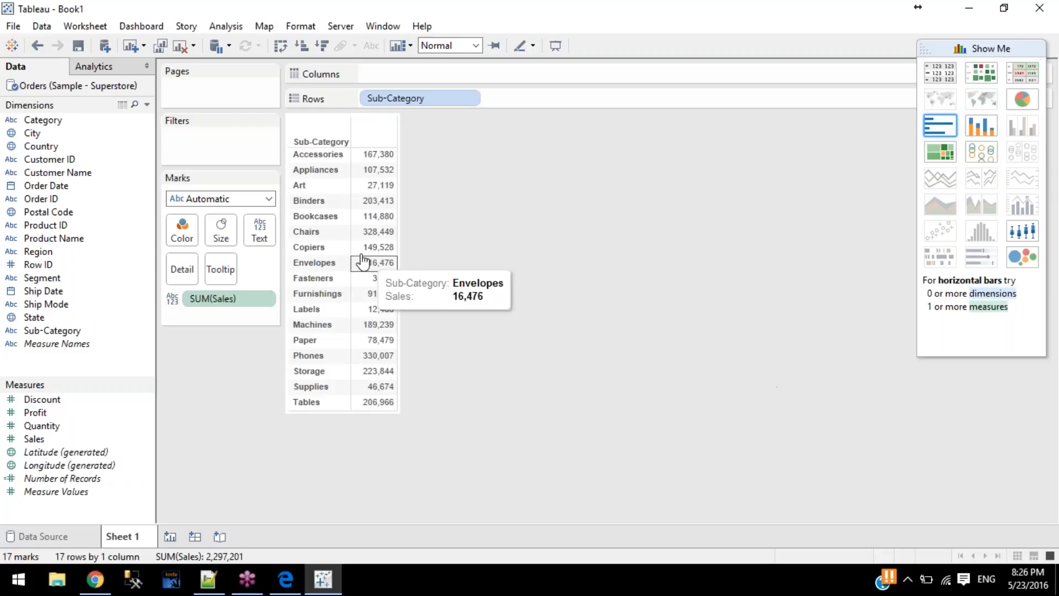
mouse_move(377, 381)
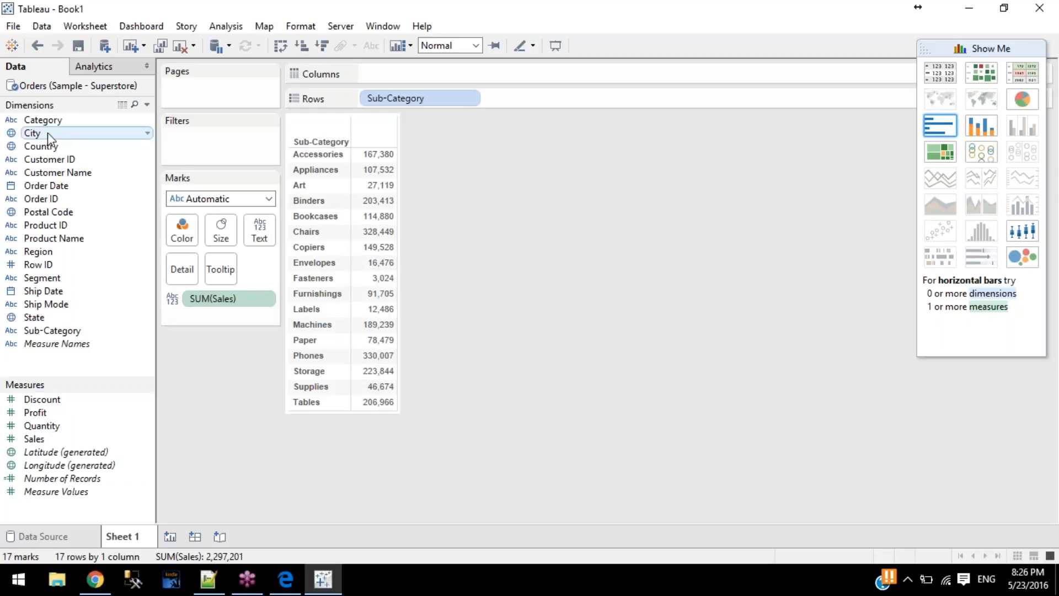
drag(43, 120, 364, 97)
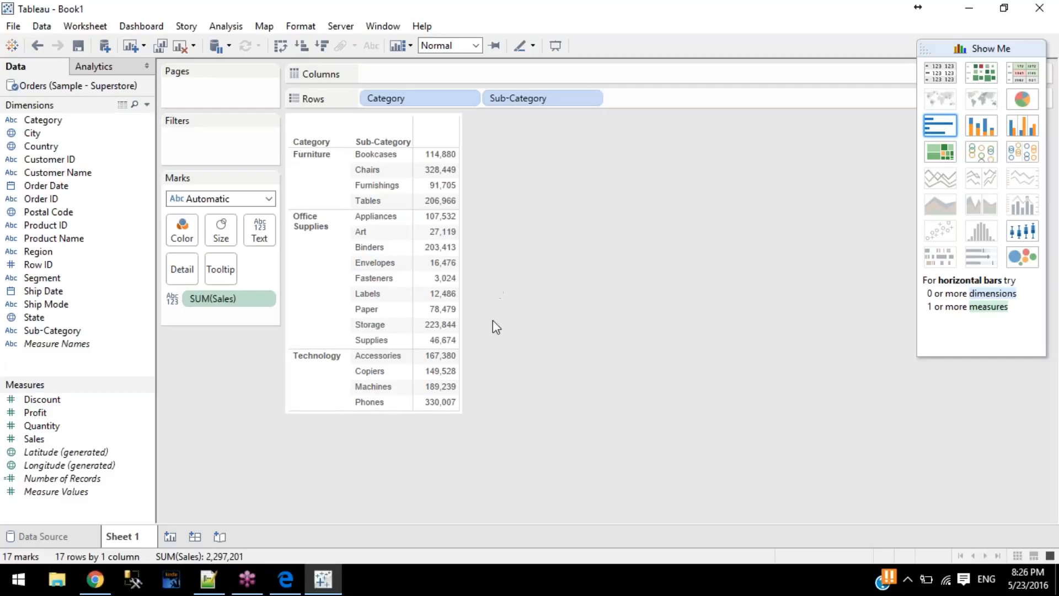
Step: Try keeping only the Furniture category in the table, undo that filter, and select and deselect the Furniture header
click(327, 181)
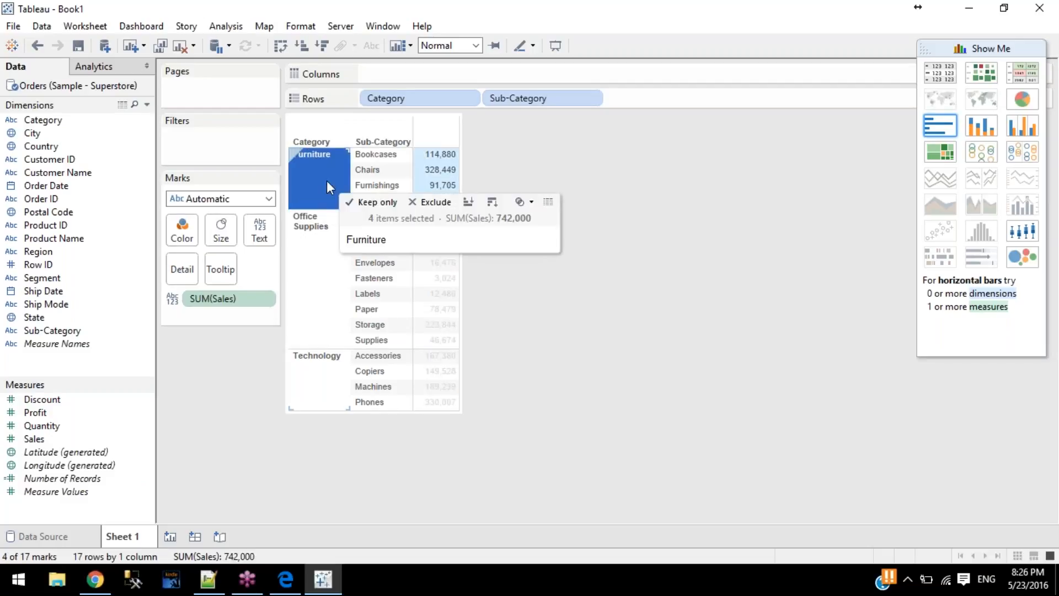
click(362, 201)
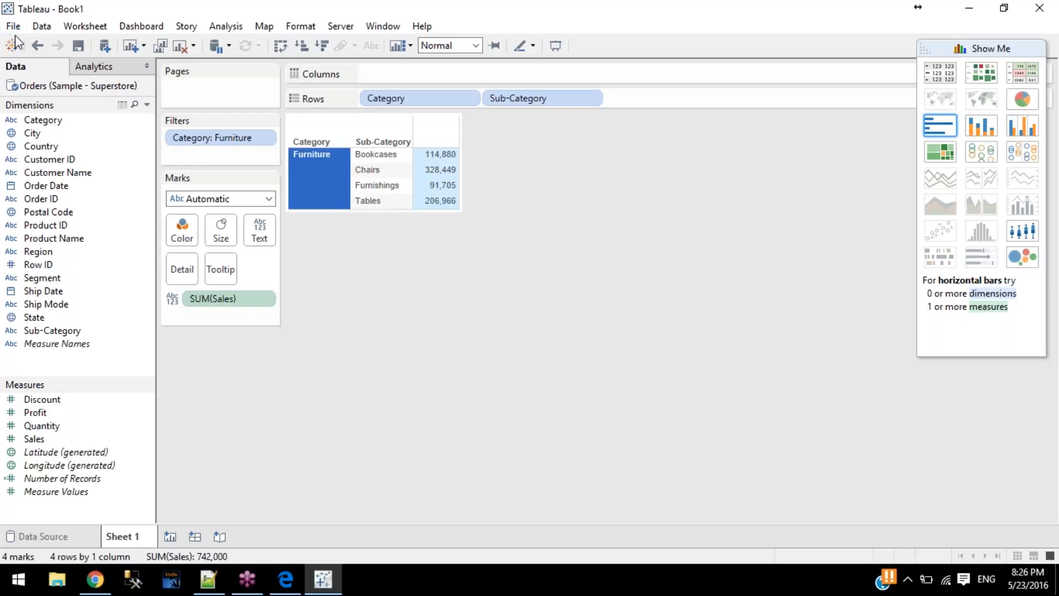
click(37, 45)
click(320, 165)
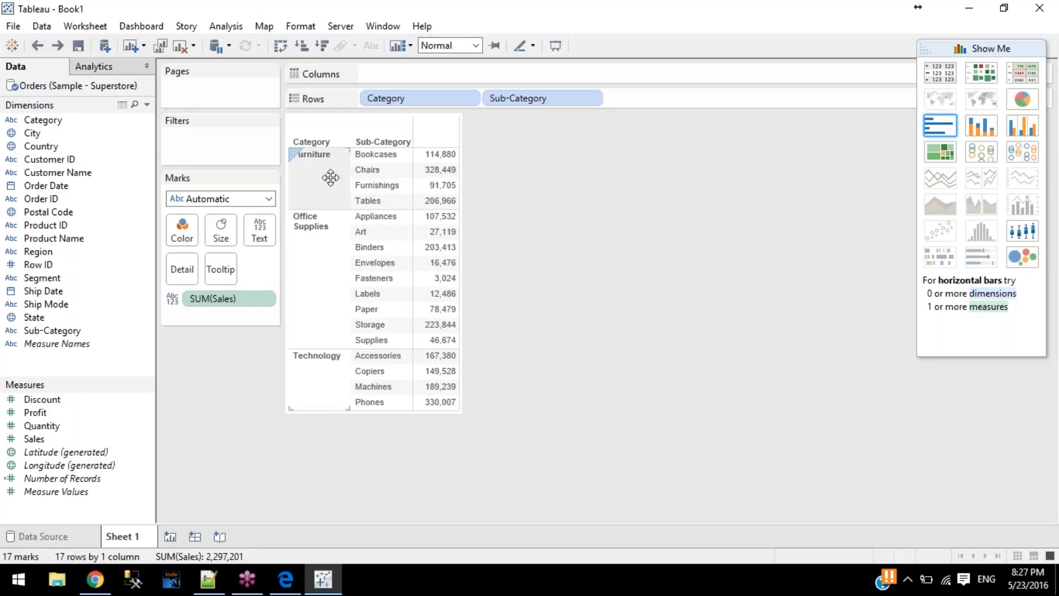
click(313, 167)
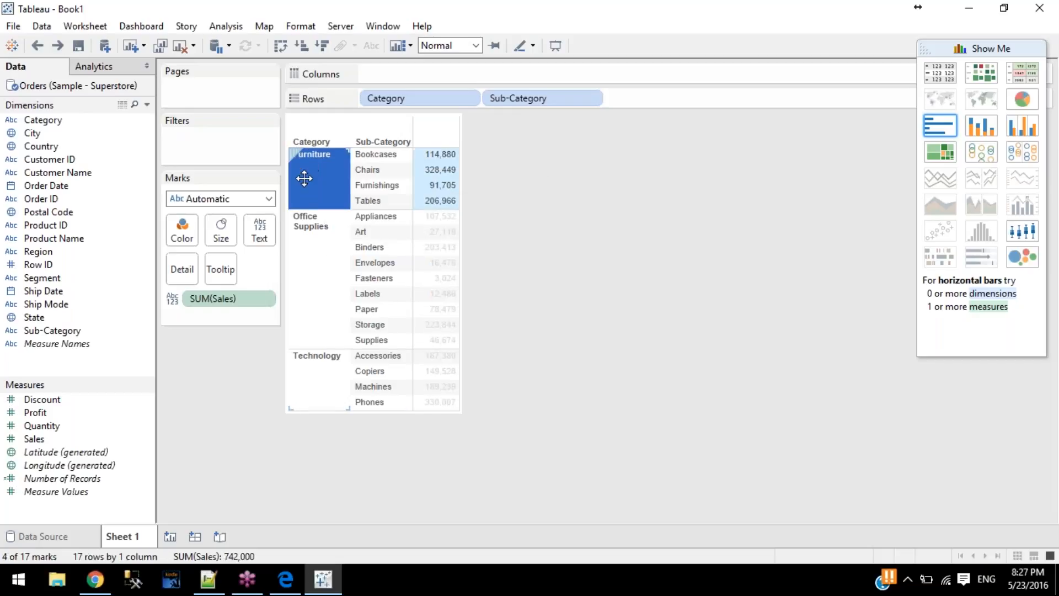
click(317, 165)
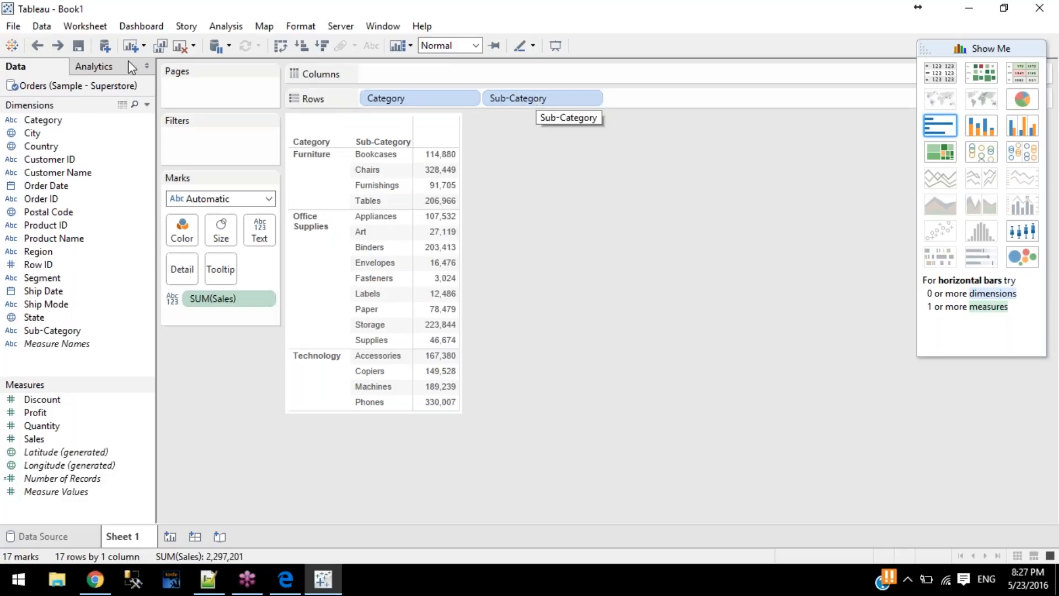
Step: Create a combined field from Category and Sub-Category and place it first on the rows
click(61, 119)
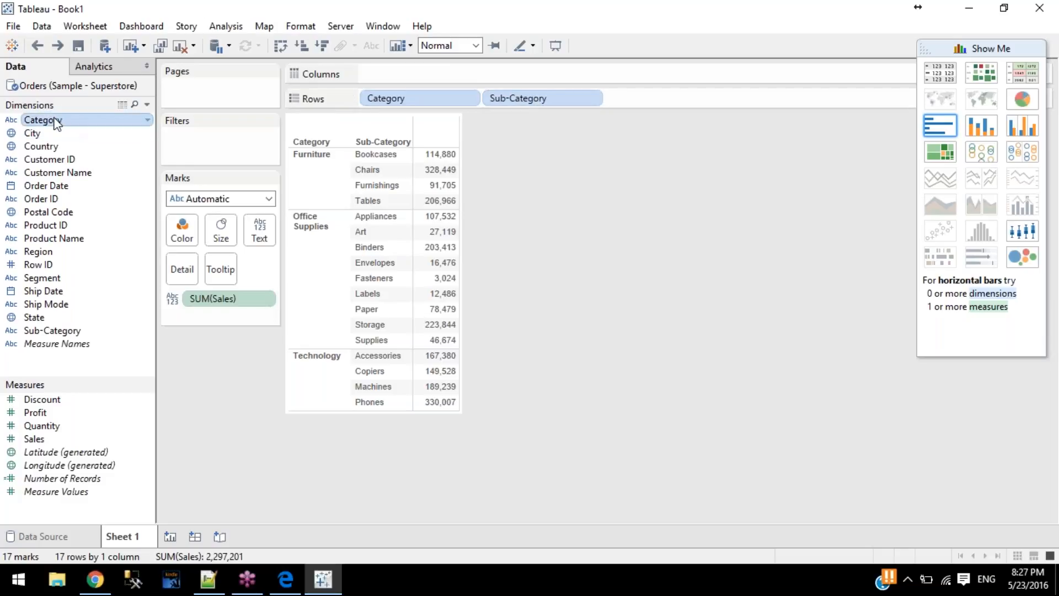
right_click(63, 331)
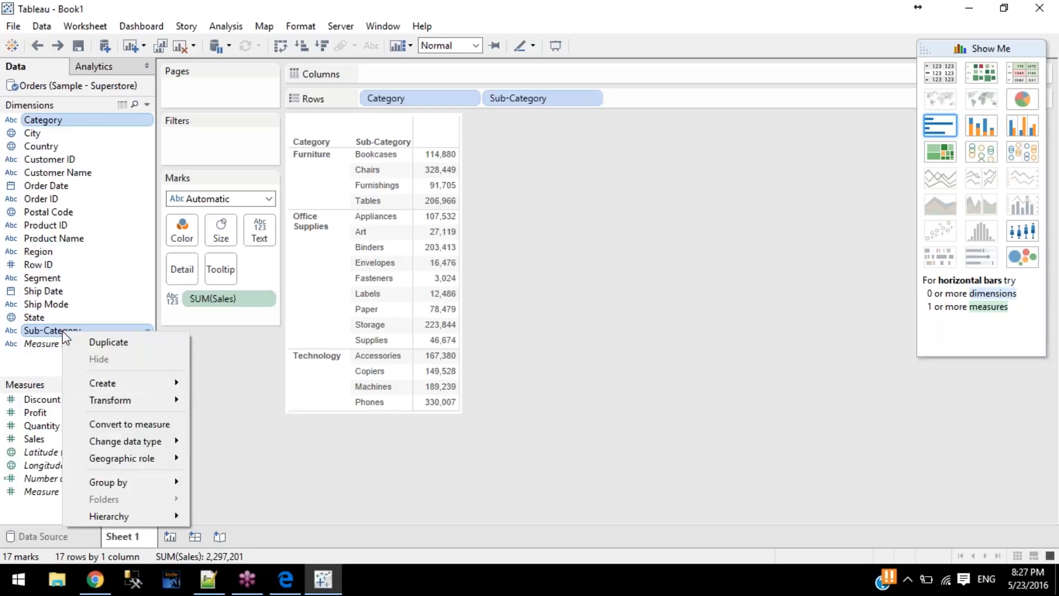
mouse_move(134, 385)
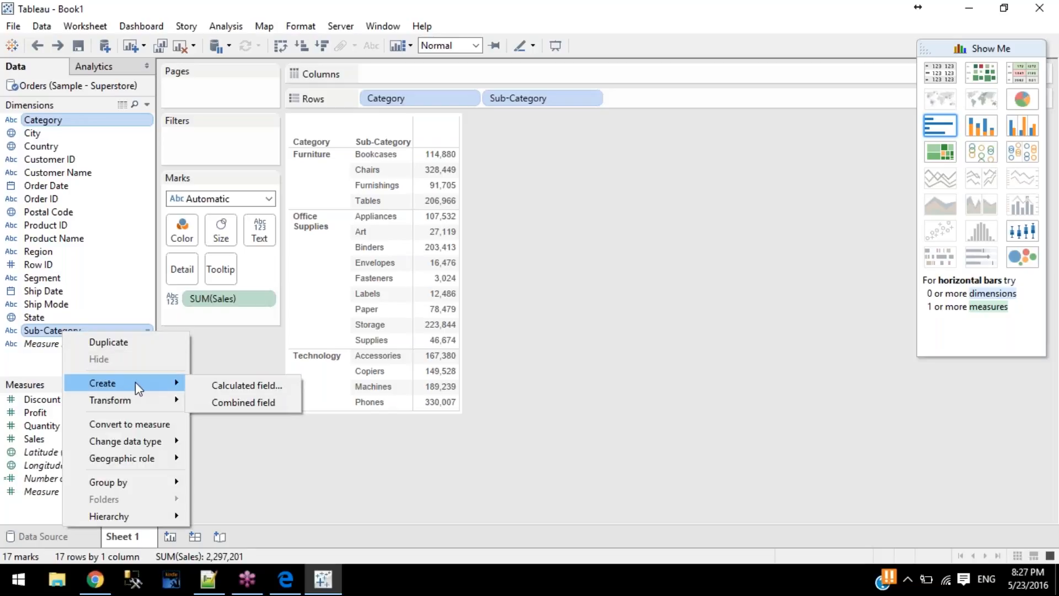
click(206, 399)
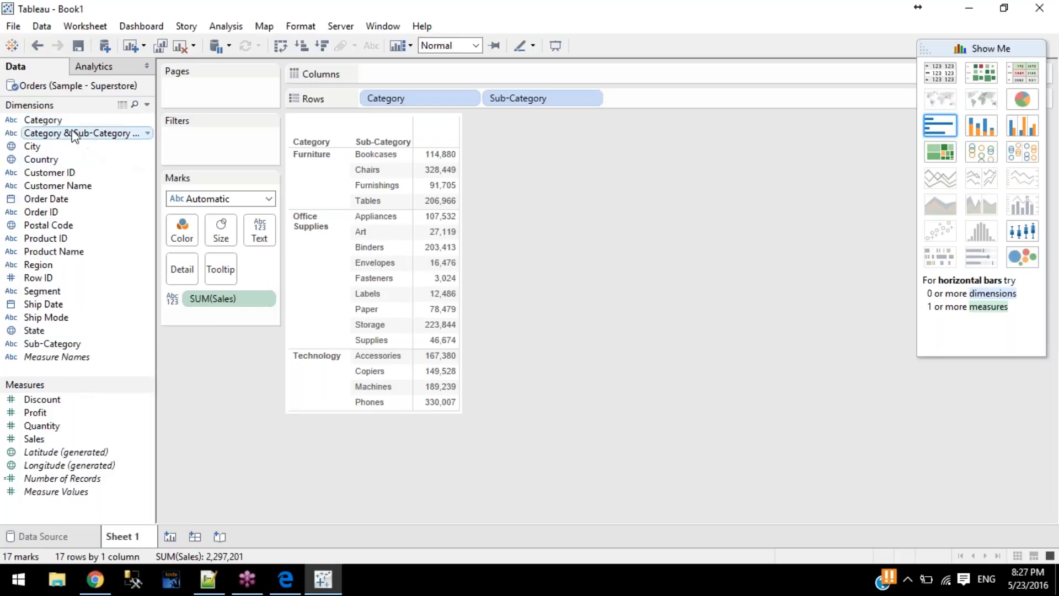
drag(75, 135, 371, 94)
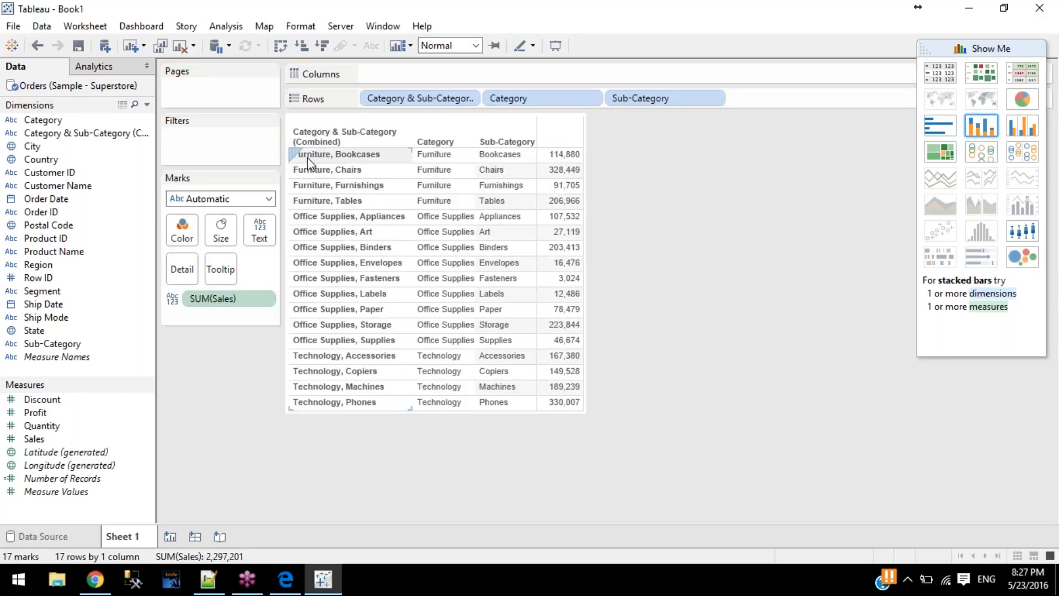
Step: Compare selecting the separate Furniture and Bookcases headers with selecting the combined Furniture, Bookcases header in the first table row
click(455, 153)
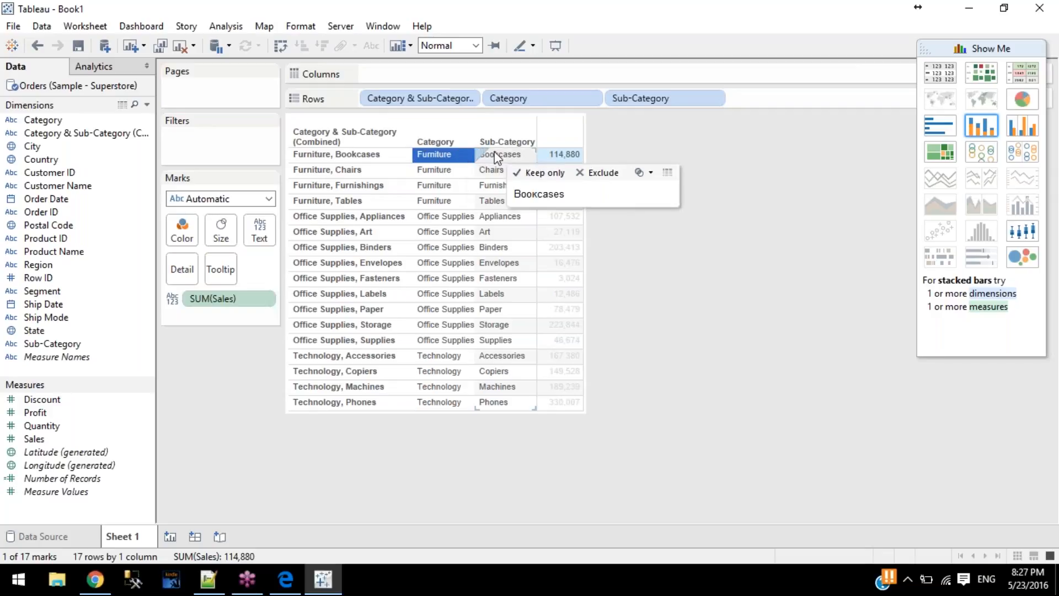
click(448, 155)
click(450, 156)
click(498, 154)
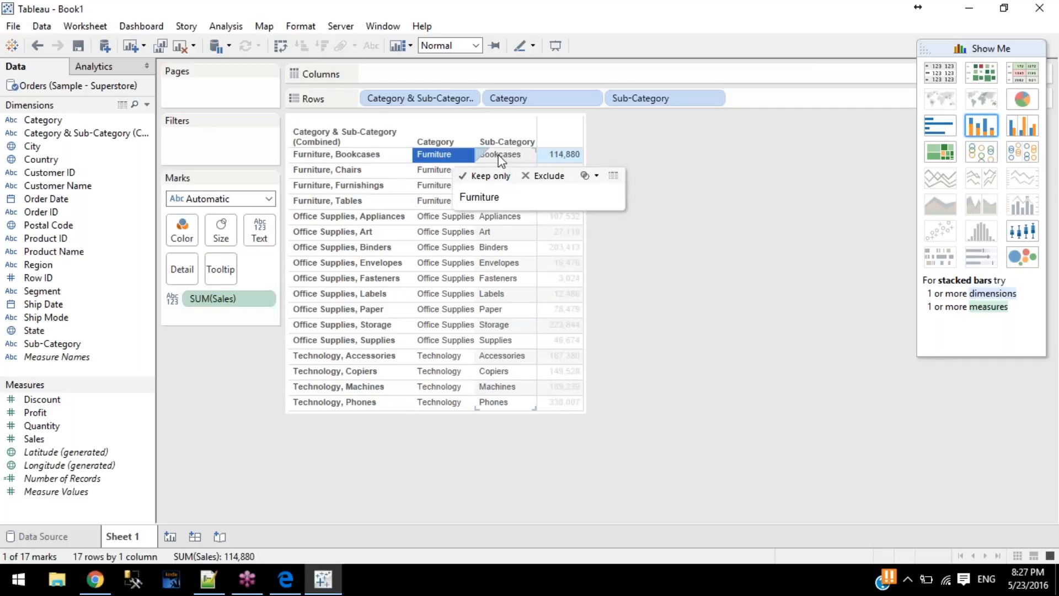
click(314, 157)
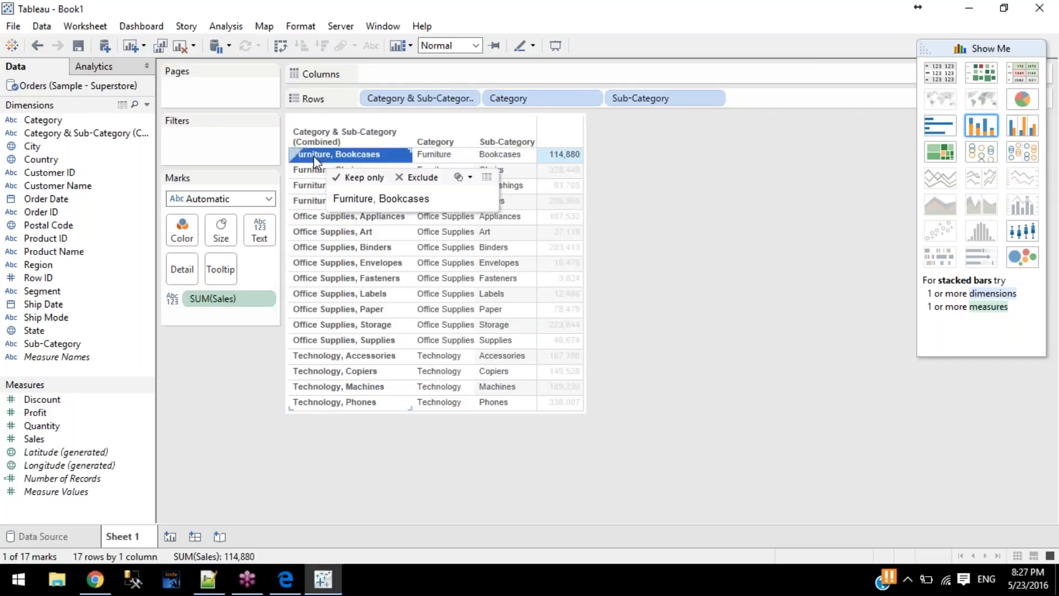
click(358, 157)
Step: Open the combined Category & Sub-Category field for editing and sort its member list by Sub-Category and back by Category
right_click(27, 134)
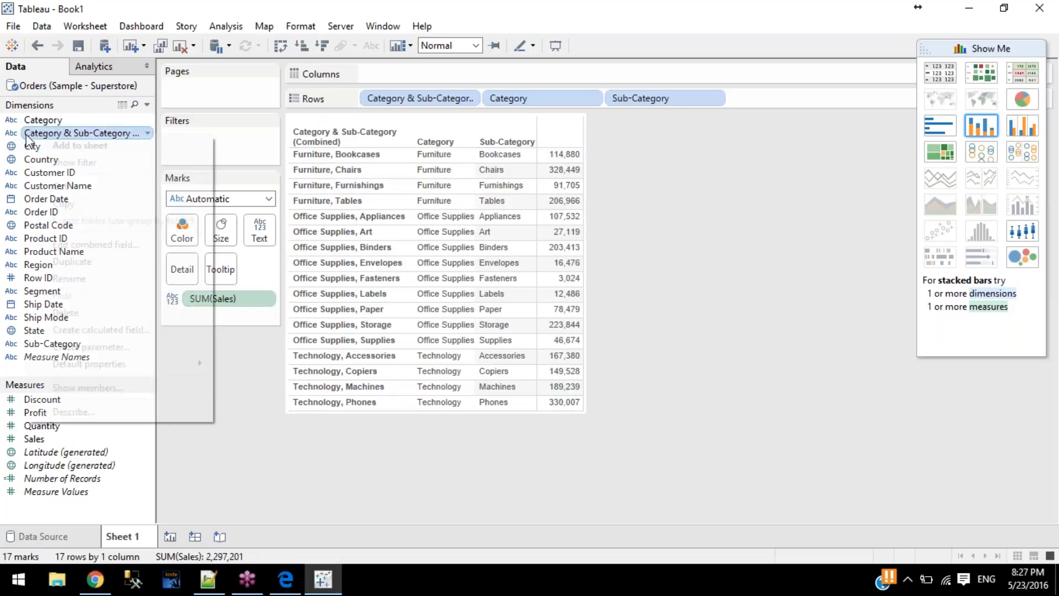
click(88, 244)
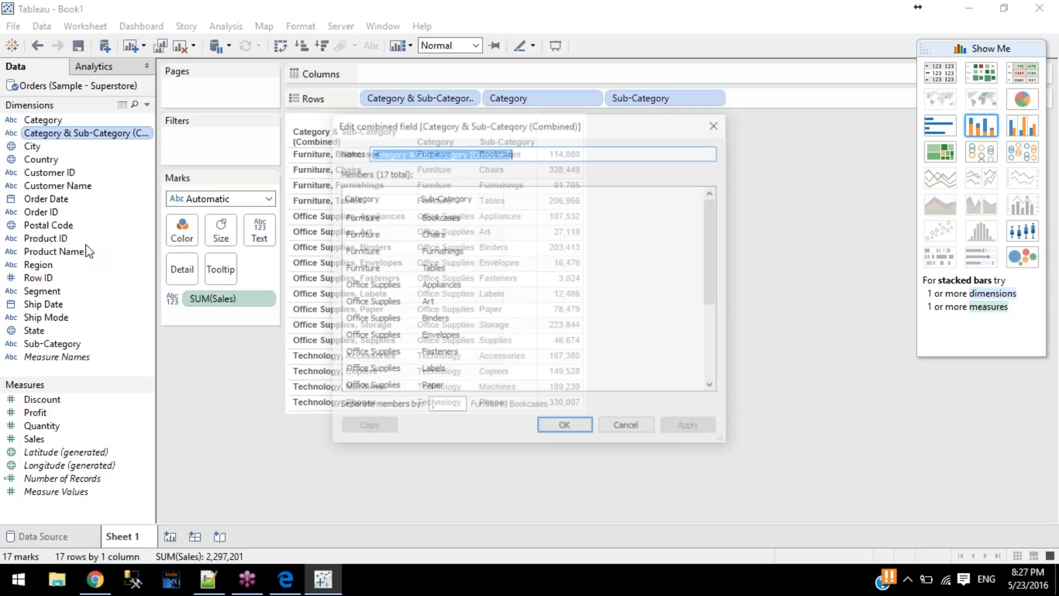
click(383, 198)
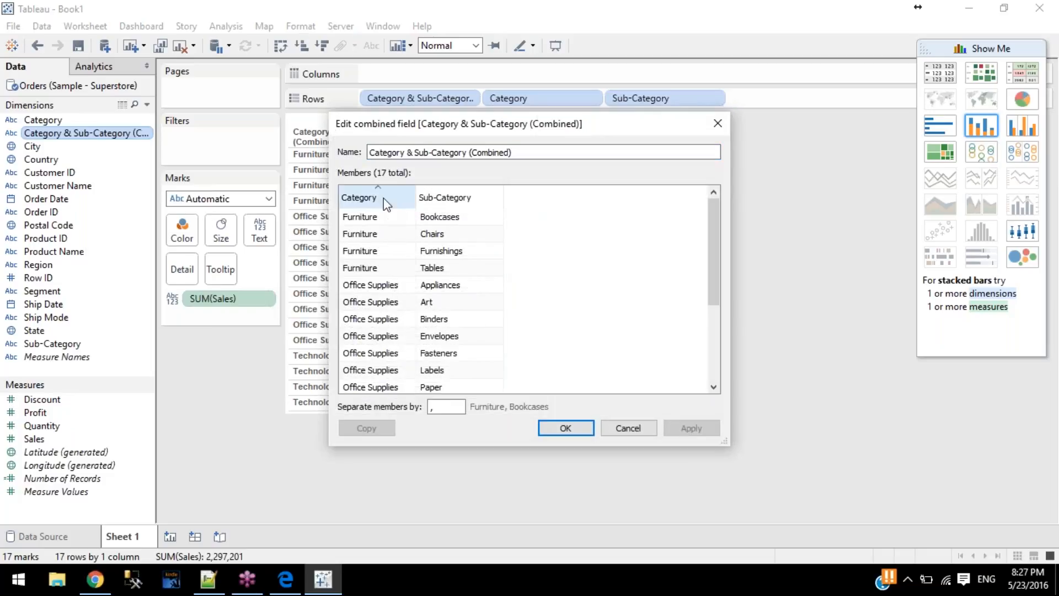
click(439, 197)
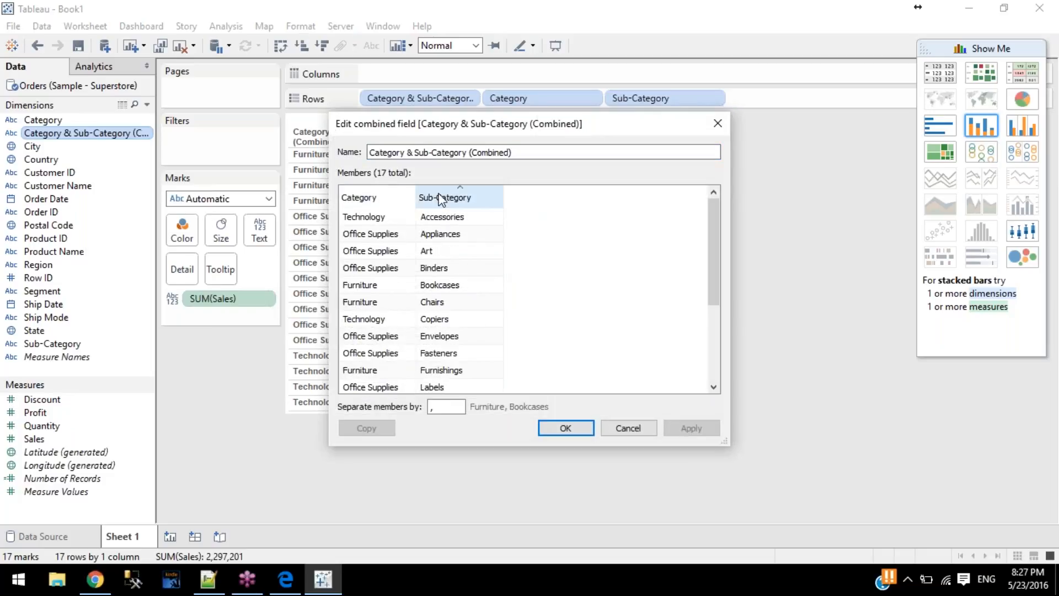
click(388, 190)
click(441, 407)
drag(442, 407, 424, 408)
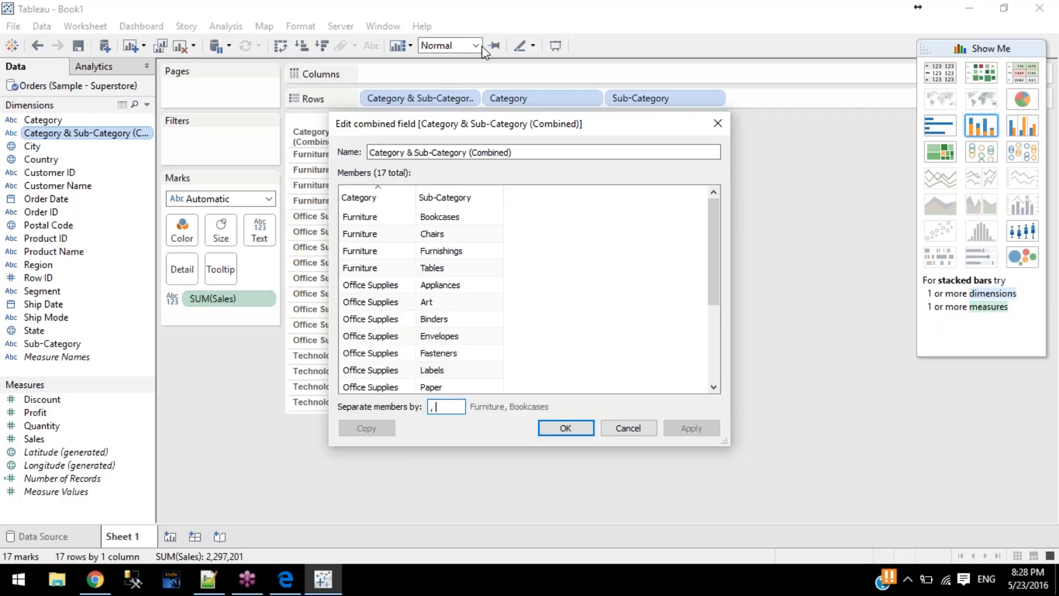
Step: Apply the combined field with Sub-Category ahead of Category, and restore and apply the Category-first order
drag(440, 126, 557, 98)
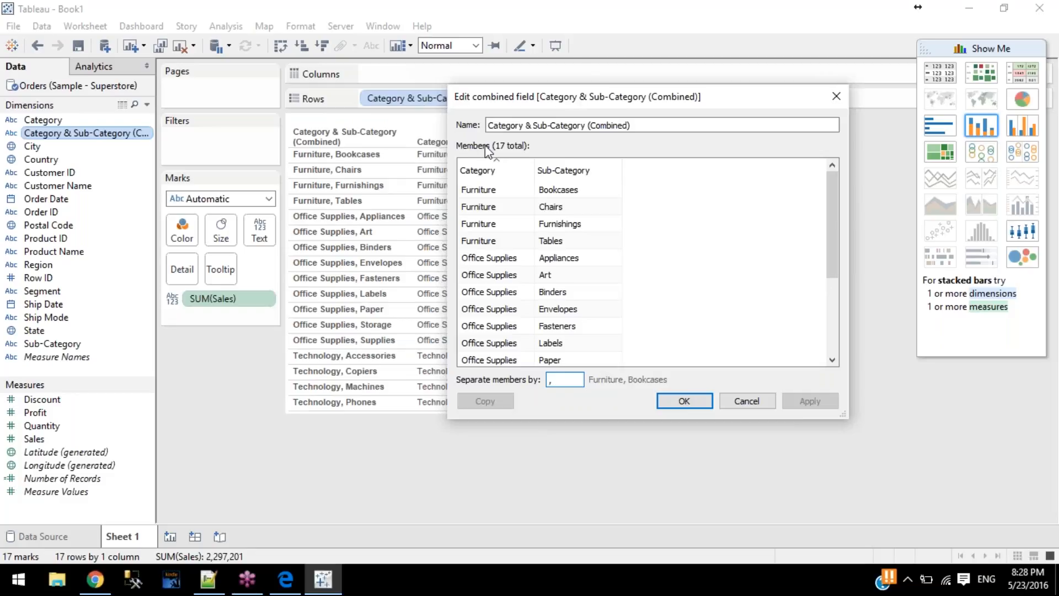
drag(491, 165, 645, 163)
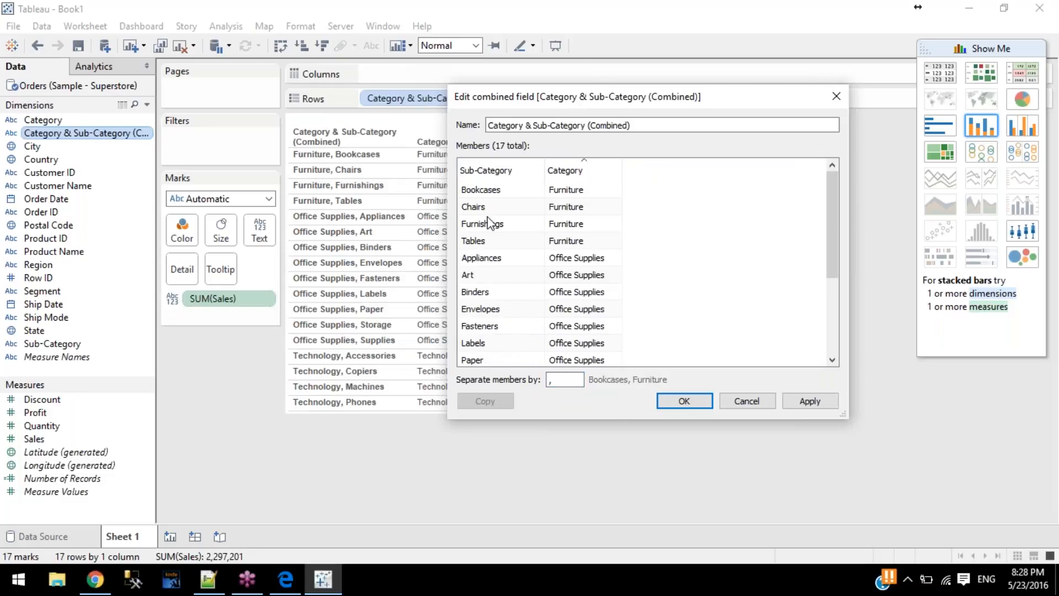
click(807, 401)
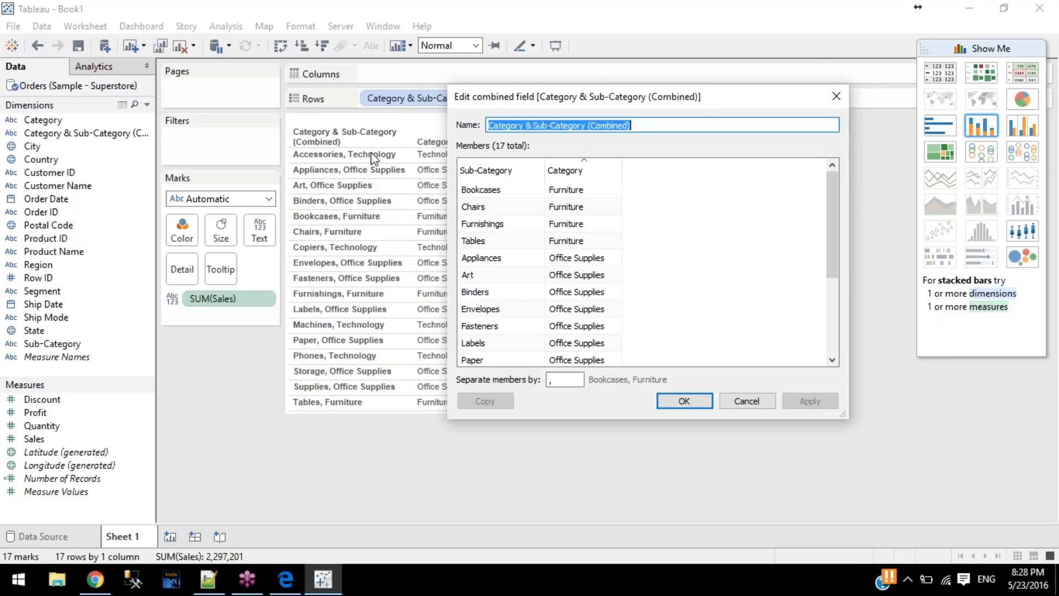
drag(517, 173, 628, 166)
click(818, 402)
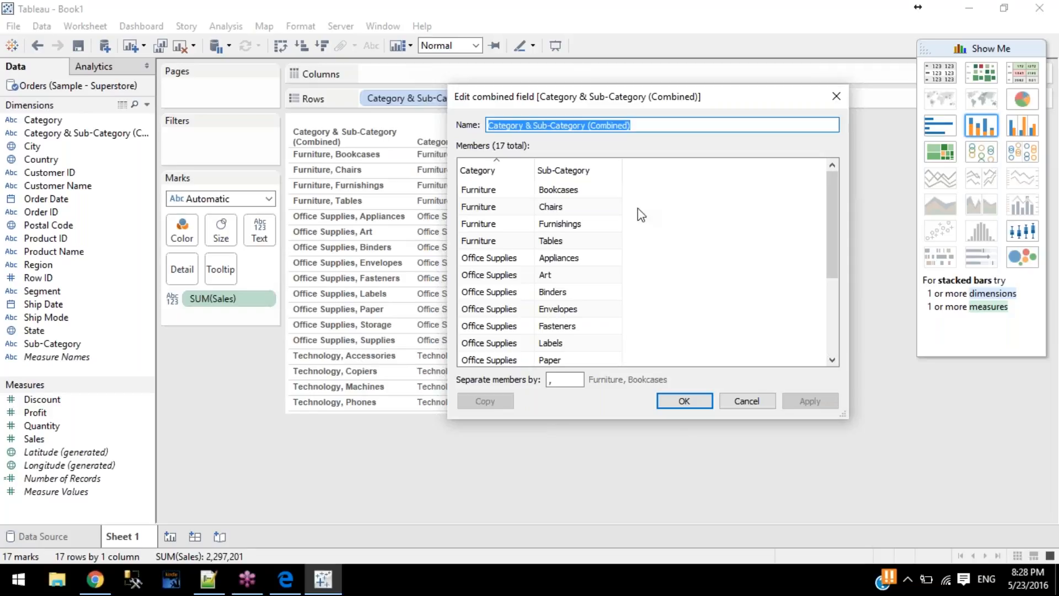
Step: Set the combined field's member separator to a semicolon, apply it, and close the field editor
click(570, 379)
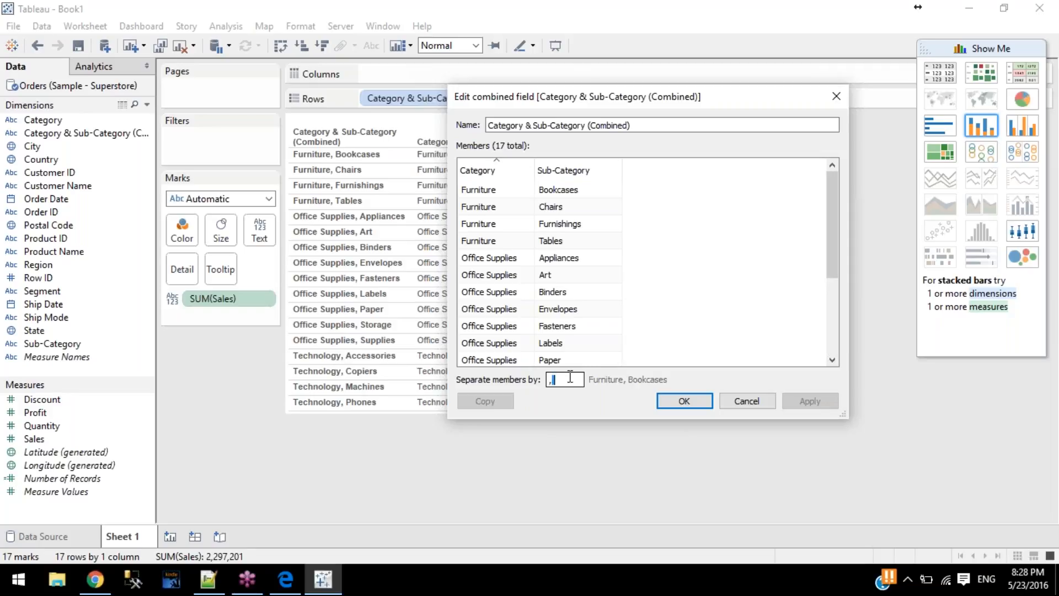
text(;)
click(815, 400)
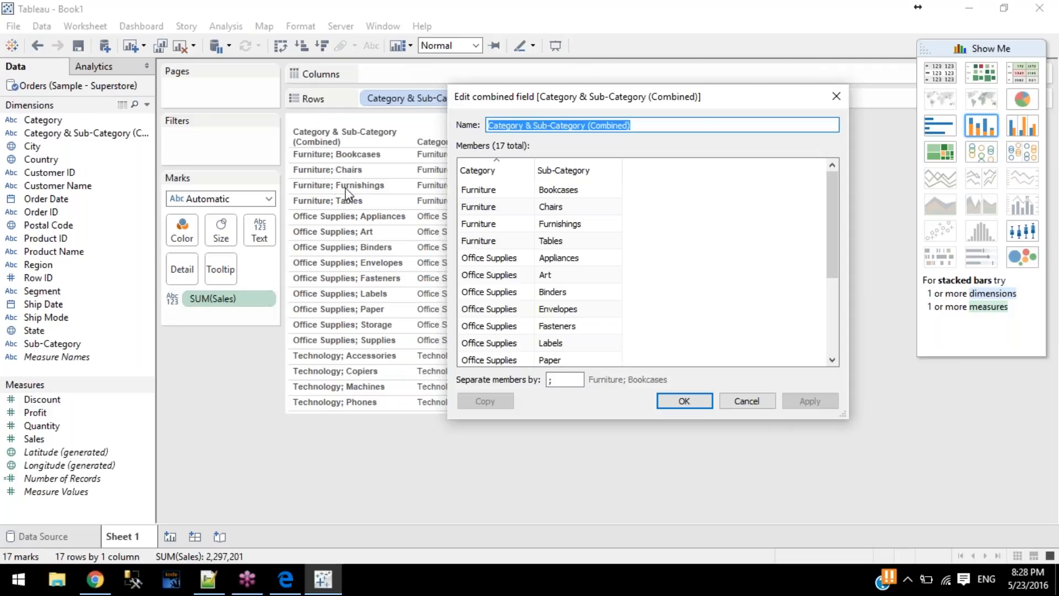
click(683, 403)
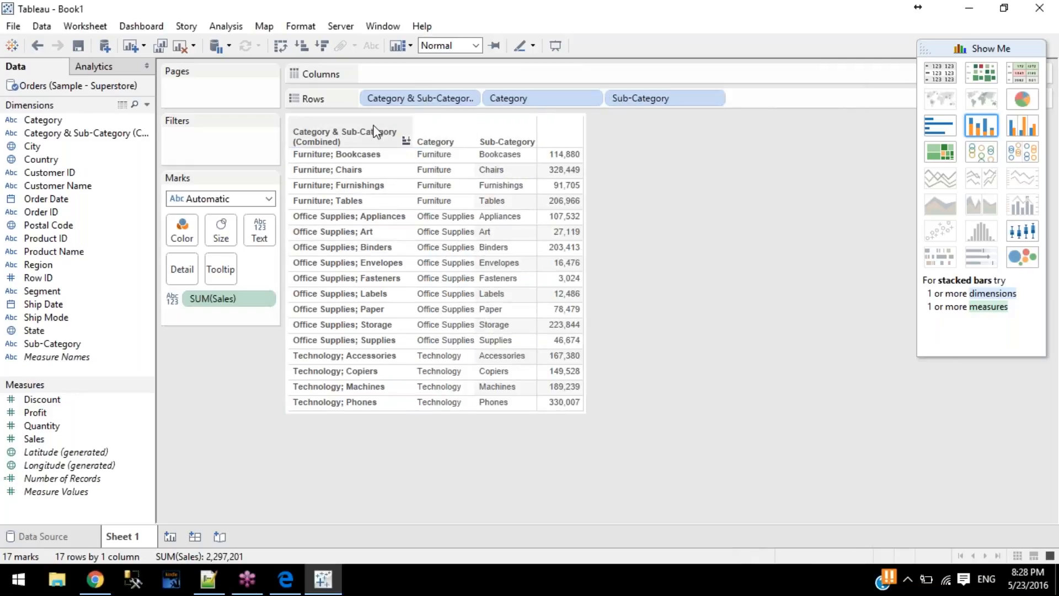
click(356, 140)
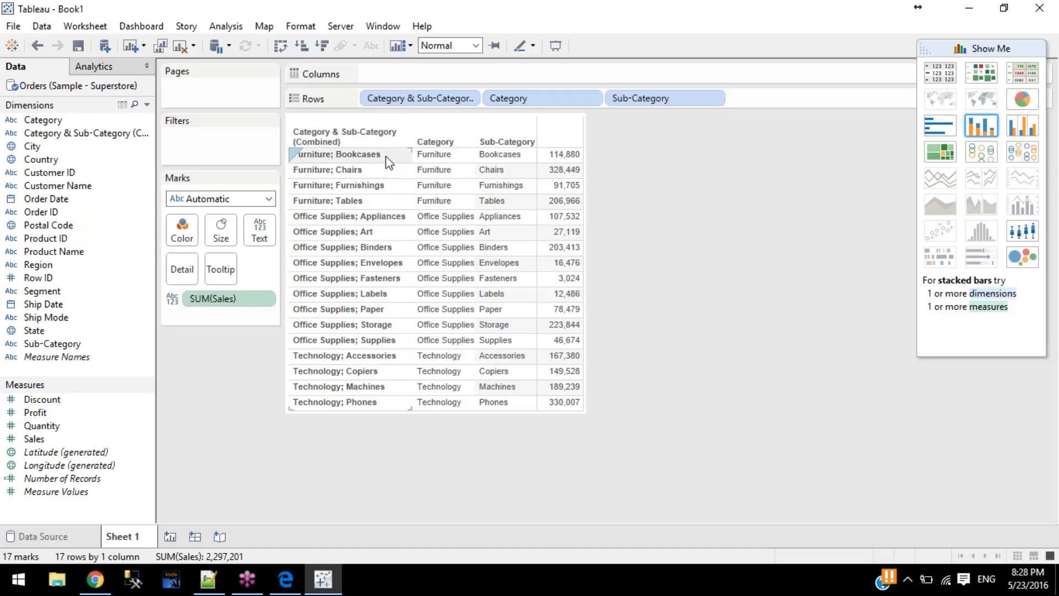
Step: Hide the header of the combined Category & Sub-Category field in the table, and show it again
click(470, 102)
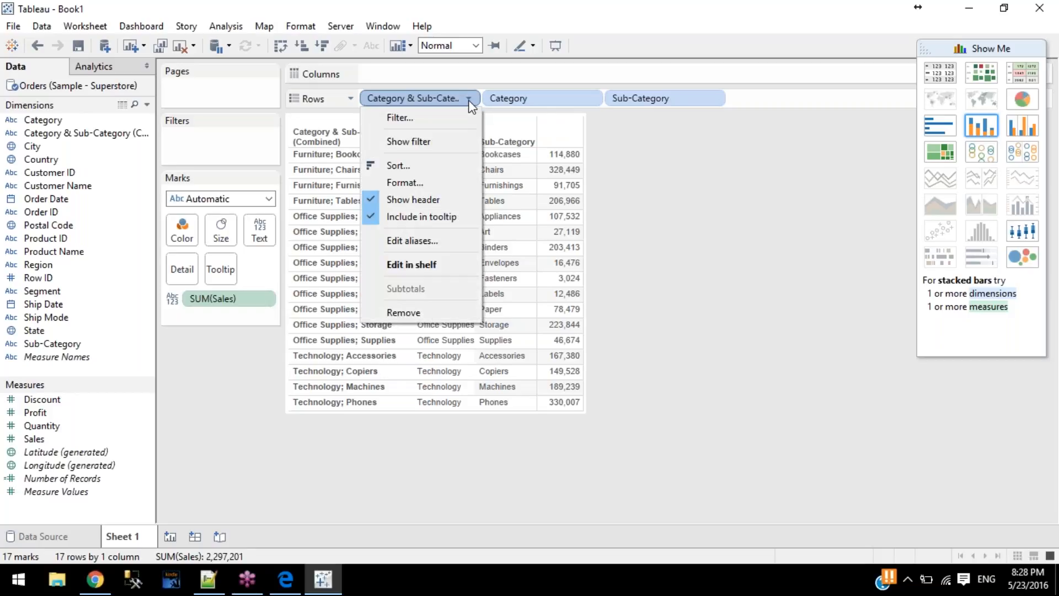
click(400, 203)
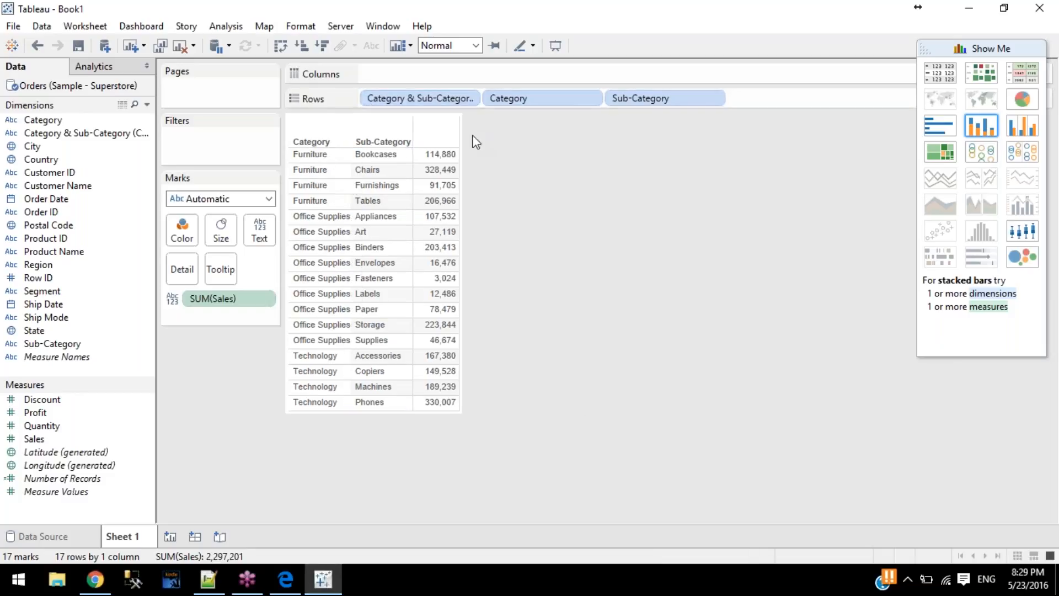
click(471, 101)
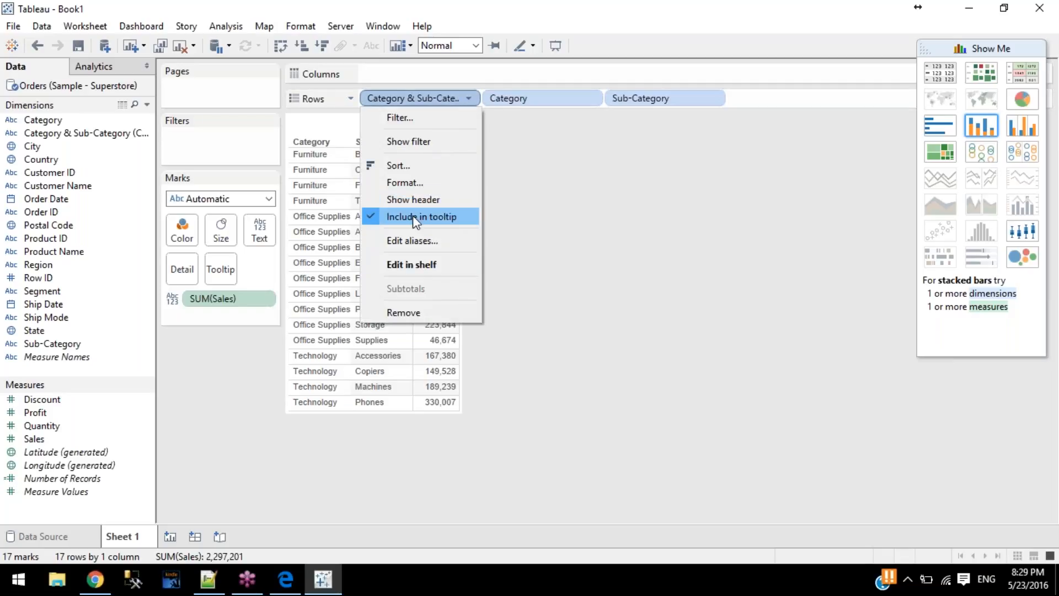
click(423, 198)
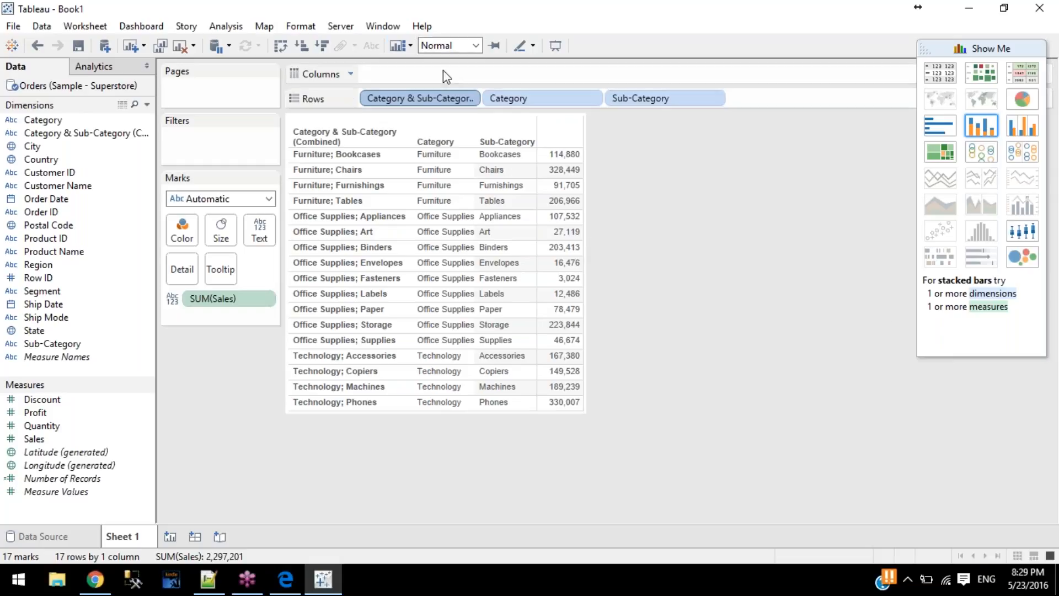
Step: Hide the header of the combined Category & Sub-Category field and select the separate Furniture cells in the Category column
click(469, 98)
click(392, 199)
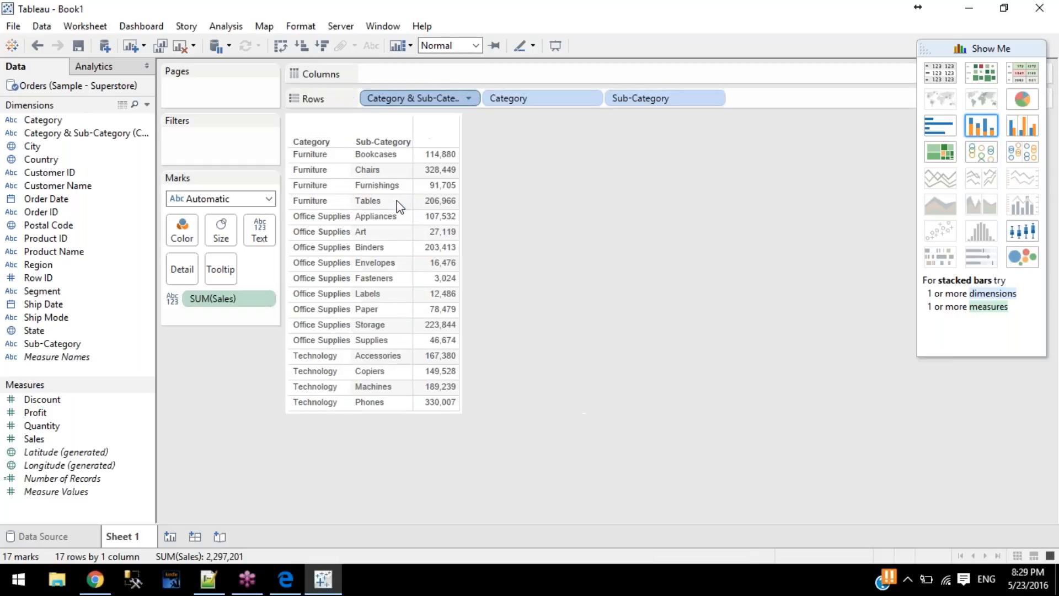
click(322, 160)
click(318, 173)
click(315, 186)
click(313, 200)
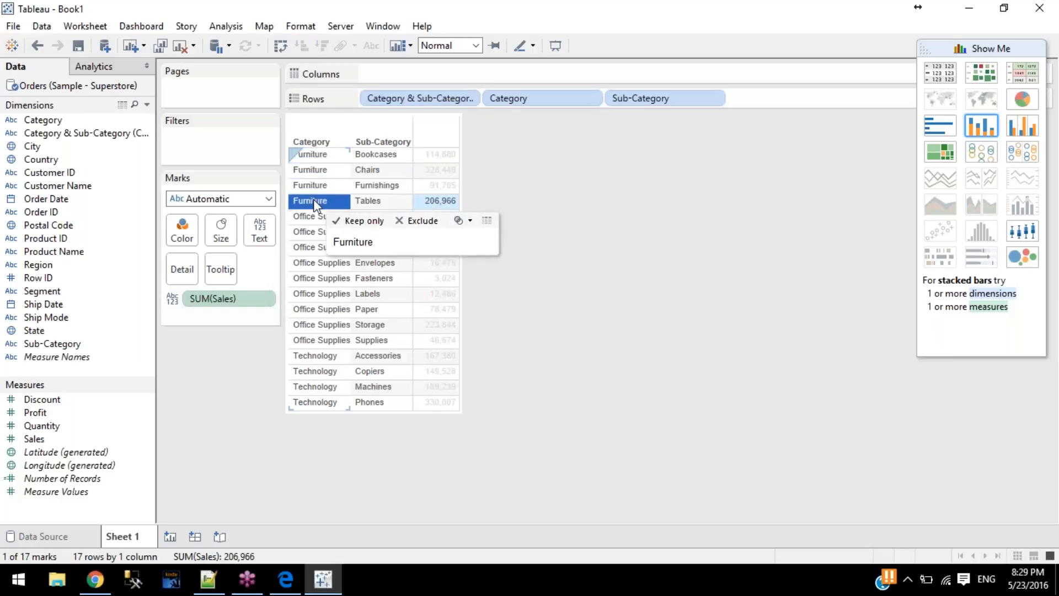
click(501, 194)
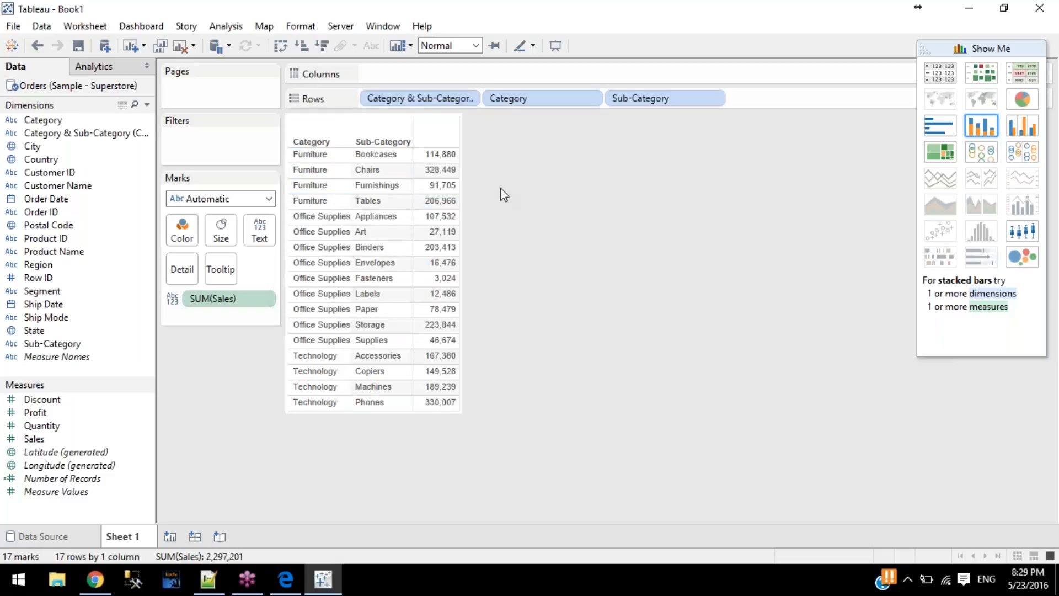
Step: Remove the combined Category & Sub-Category field from the rows and check the Furniture heading in the table
click(432, 99)
key(Delete)
click(317, 176)
click(315, 171)
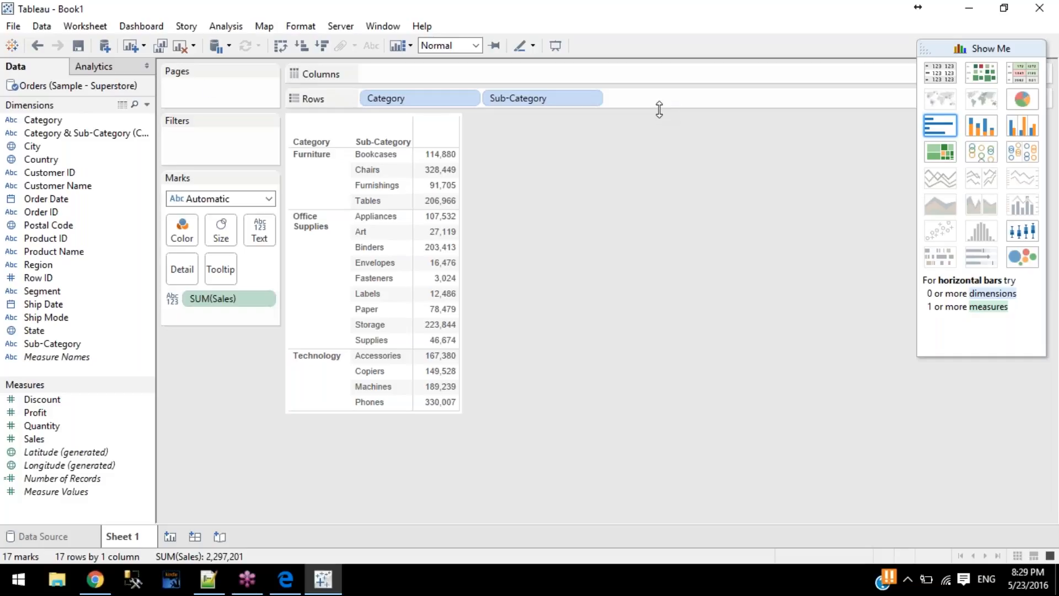
mouse_move(374, 122)
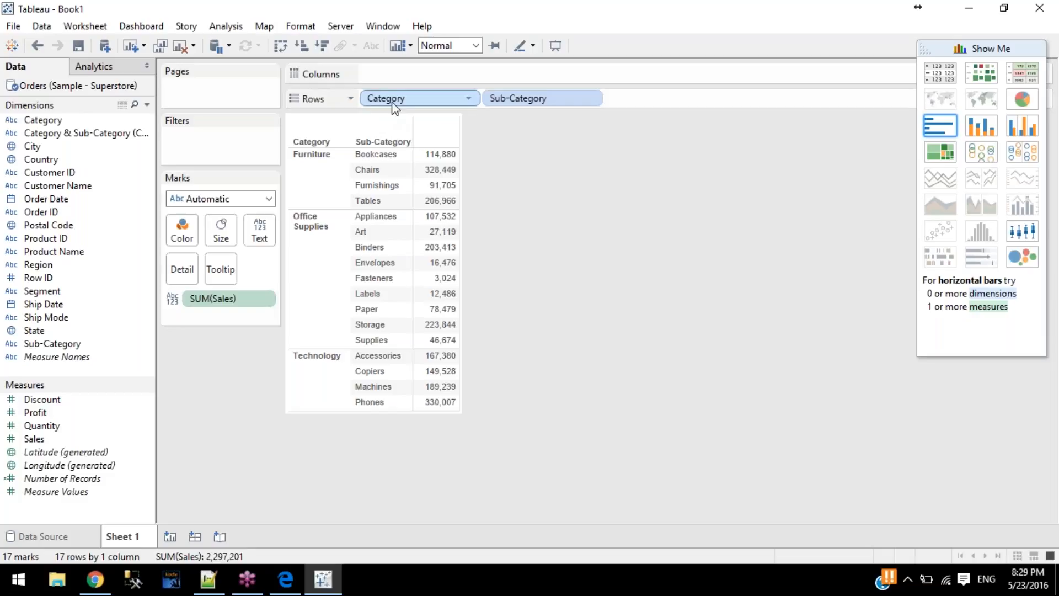
click(538, 99)
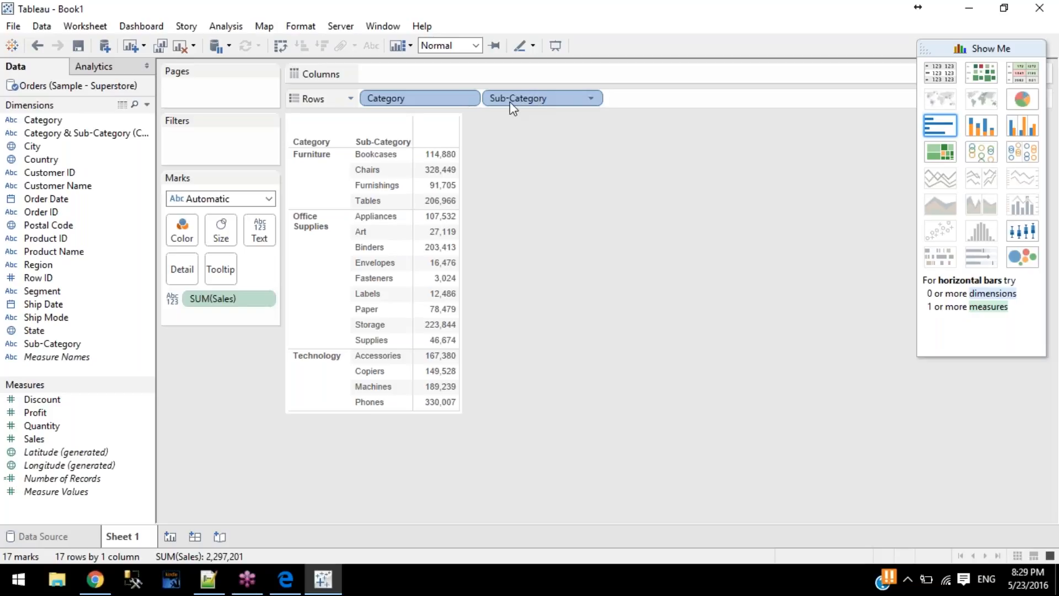
click(509, 148)
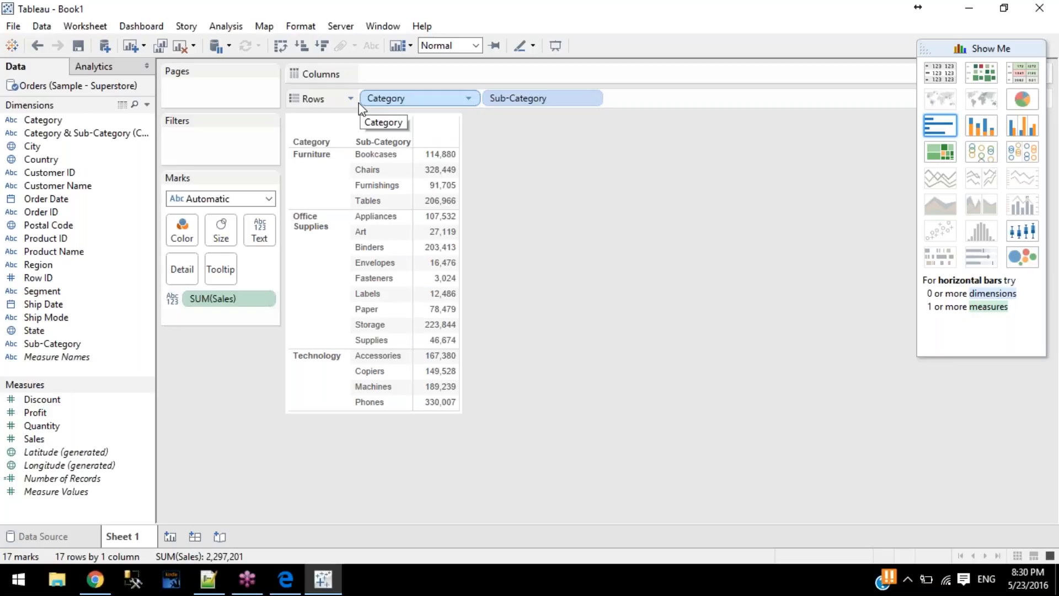
Step: Place the combined field back ahead of Category in the rows, toggle its header, and take the field out again
click(54, 135)
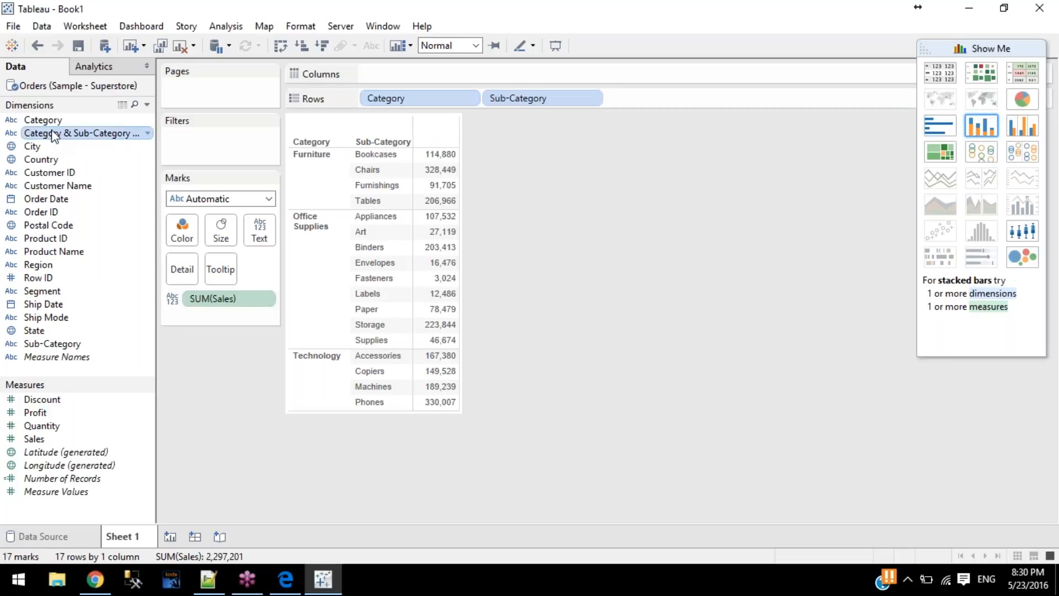
drag(54, 135, 361, 95)
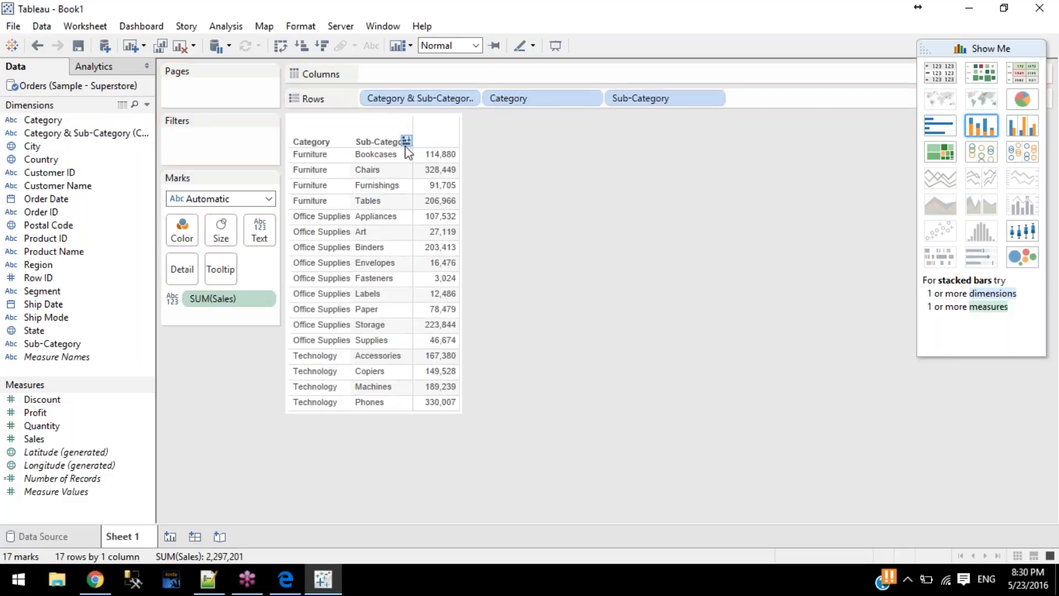
click(470, 98)
click(393, 201)
click(469, 98)
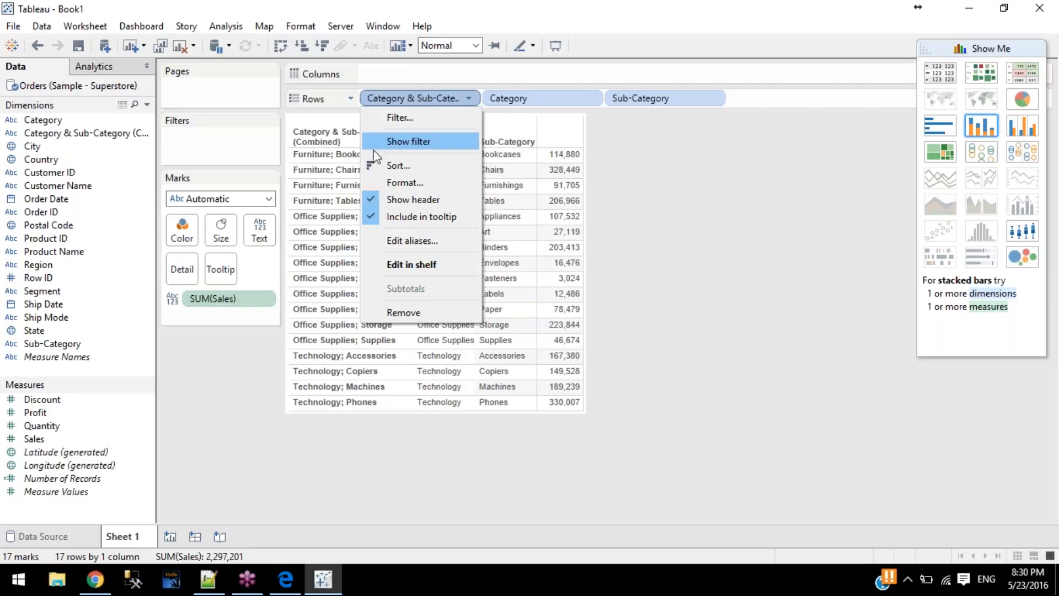
click(408, 200)
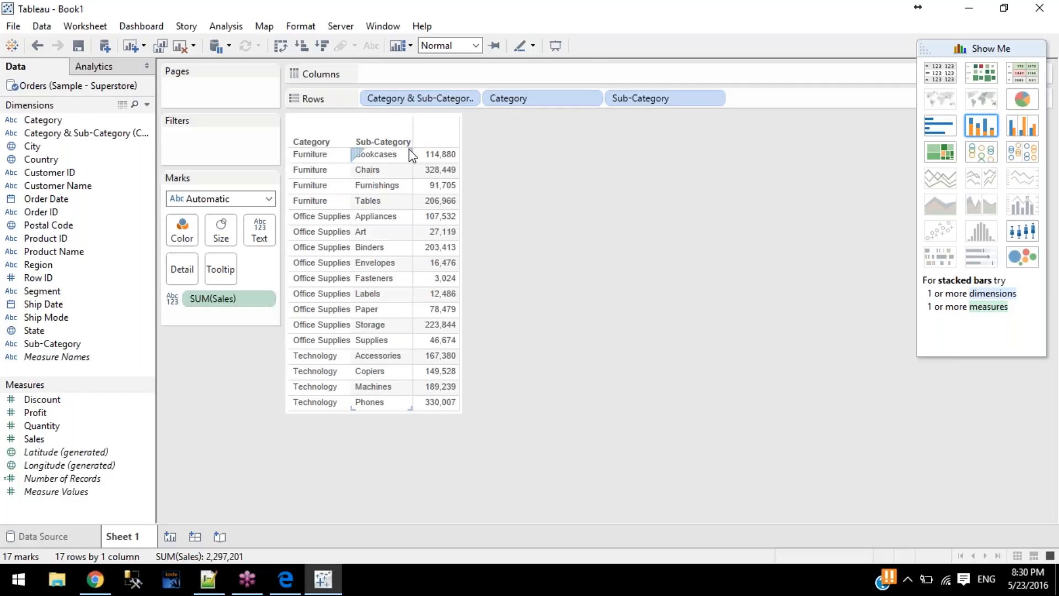
drag(447, 97, 524, 186)
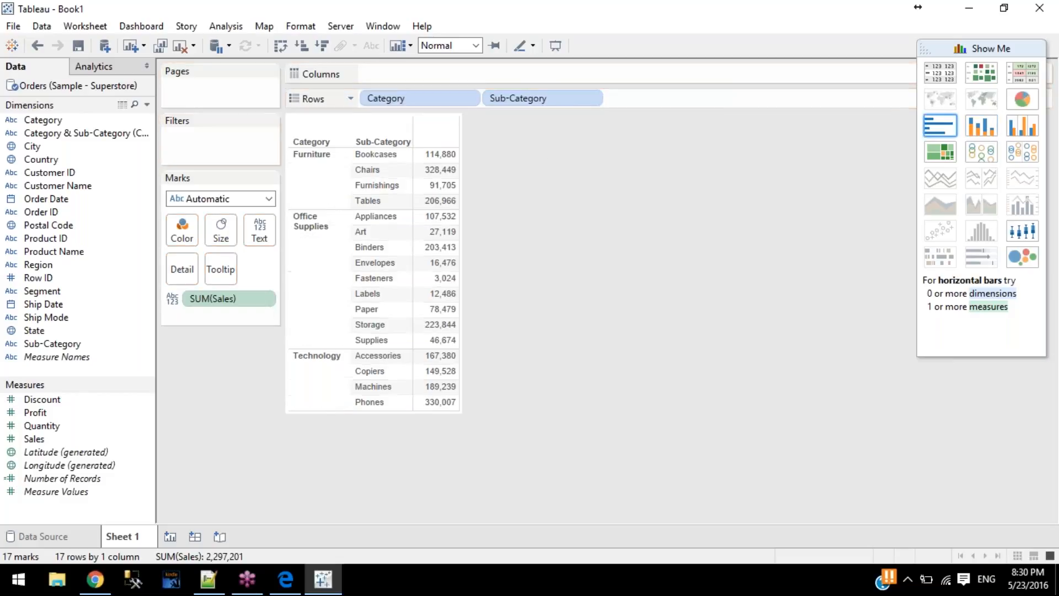
Step: Inspect the Furniture group and the individual Technology sales values for Phones, Machines and Accessories
click(328, 187)
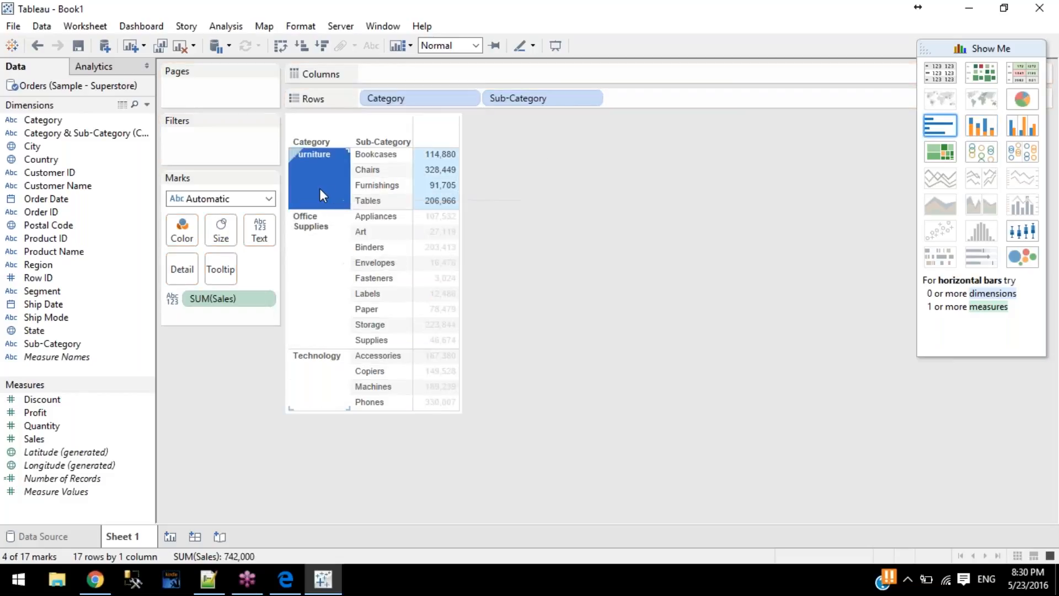
click(389, 425)
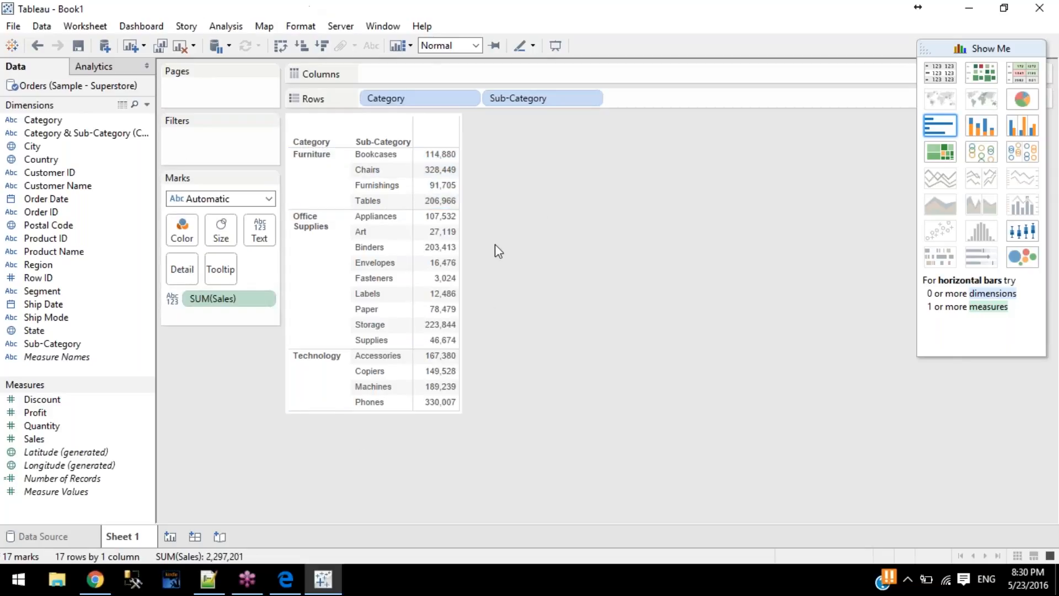
mouse_move(432, 406)
click(431, 406)
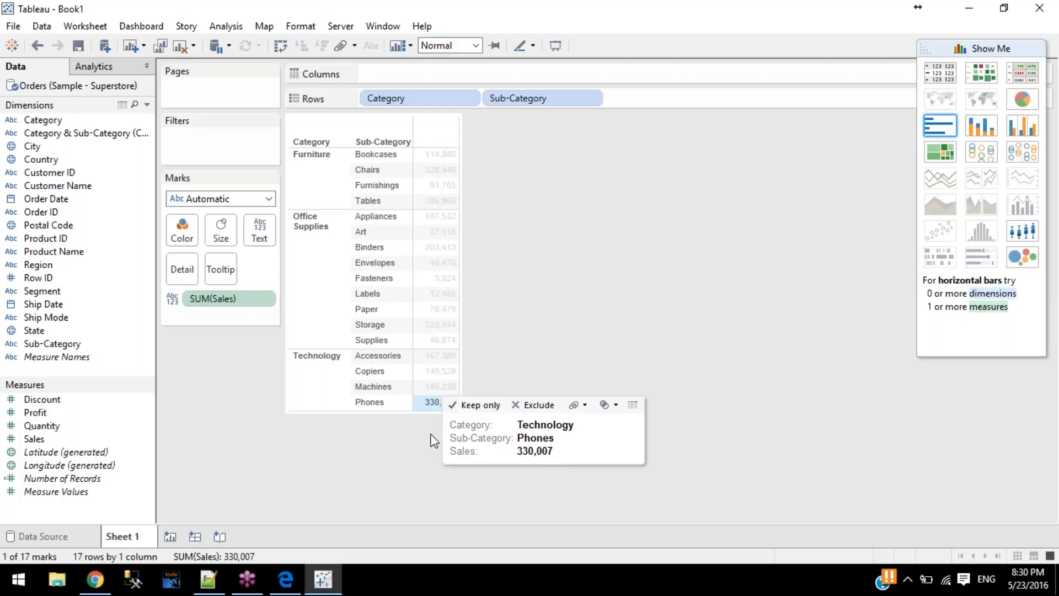
click(444, 407)
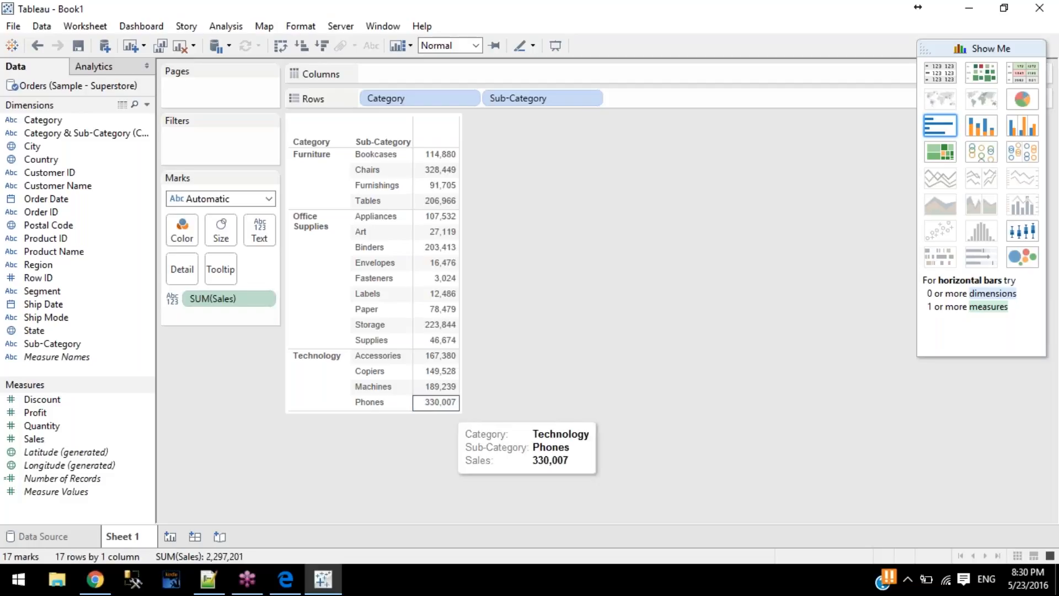
click(452, 386)
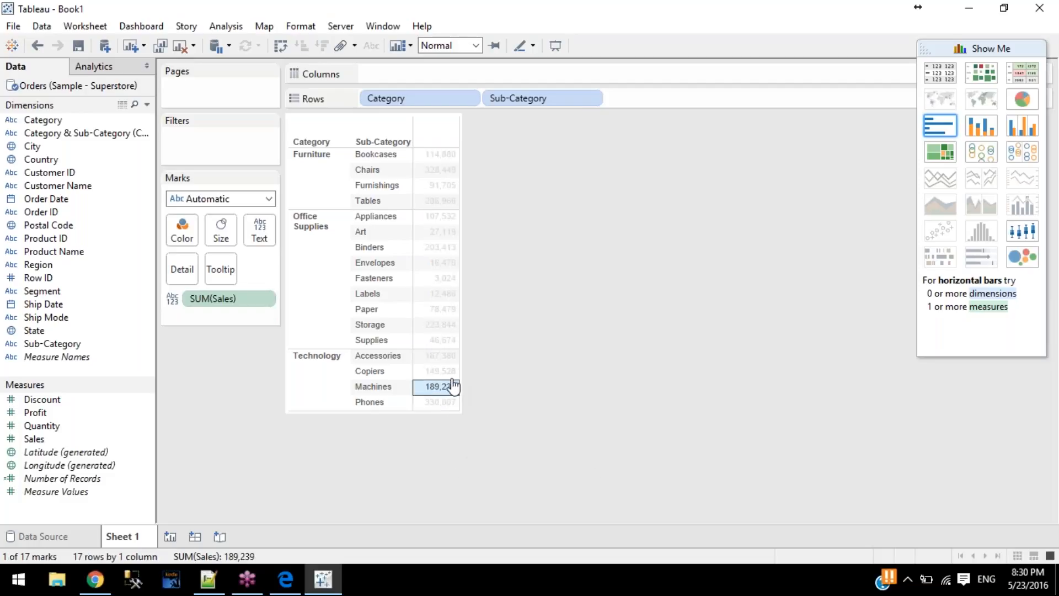
click(441, 356)
Step: Examine the Technology sub-categories Accessories, Copiers, Machines and Phones by selecting their labels, plus the Machines sales value
click(396, 356)
click(393, 372)
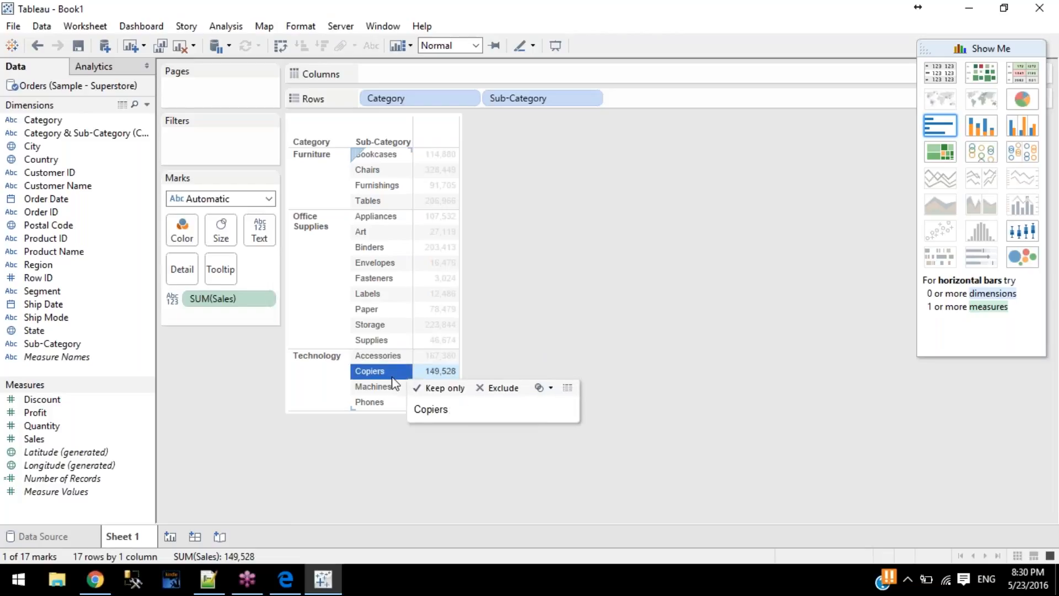
click(391, 388)
click(390, 402)
click(389, 403)
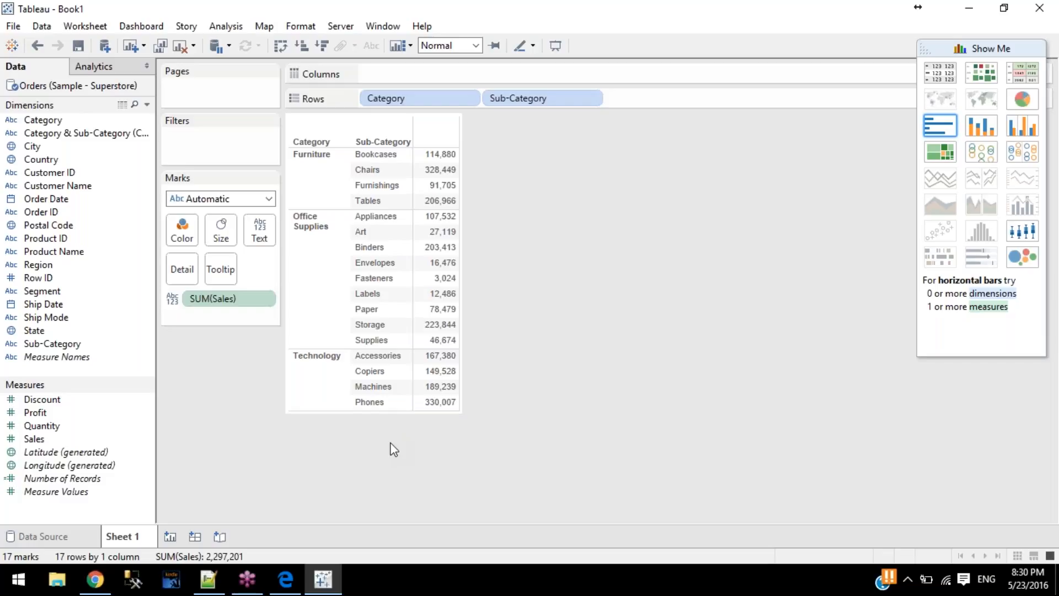
click(436, 393)
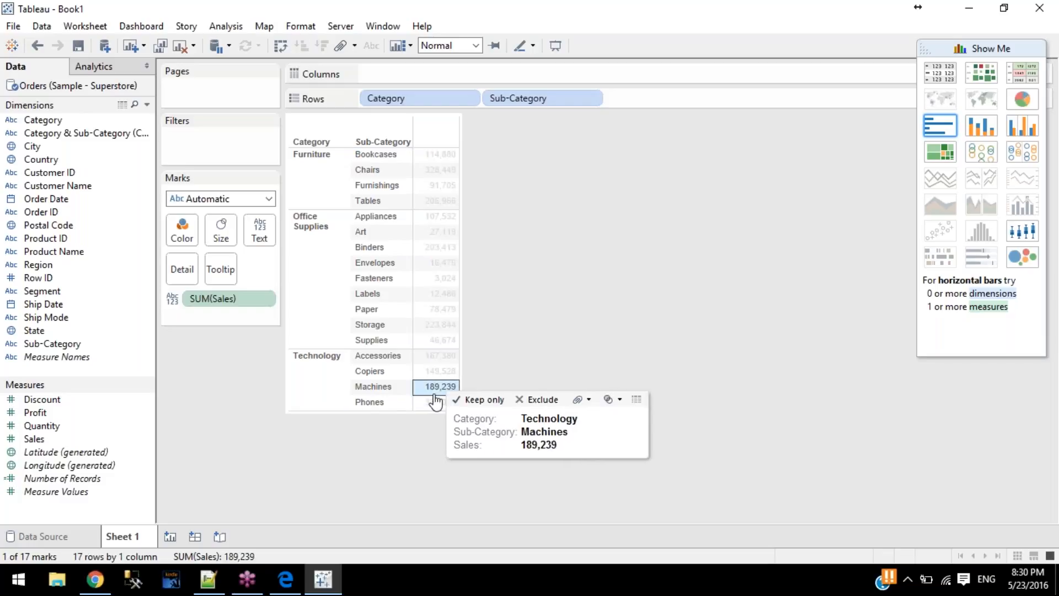
click(393, 391)
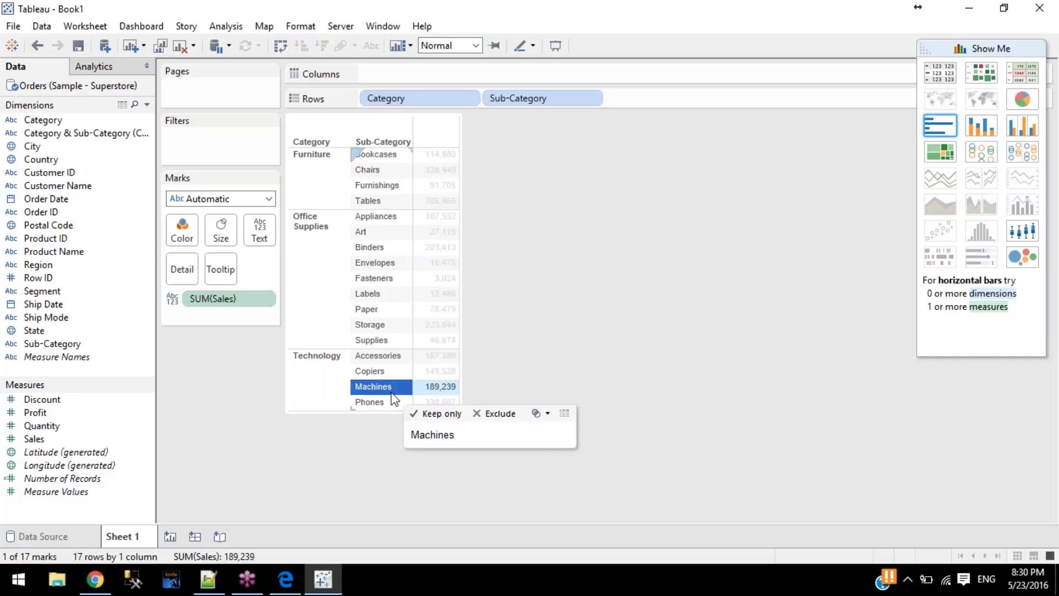
Step: Examine the Technology, Office Supplies and Furniture groups in turn, with the Furniture sub-categories and sales values, and clear the selection
click(334, 375)
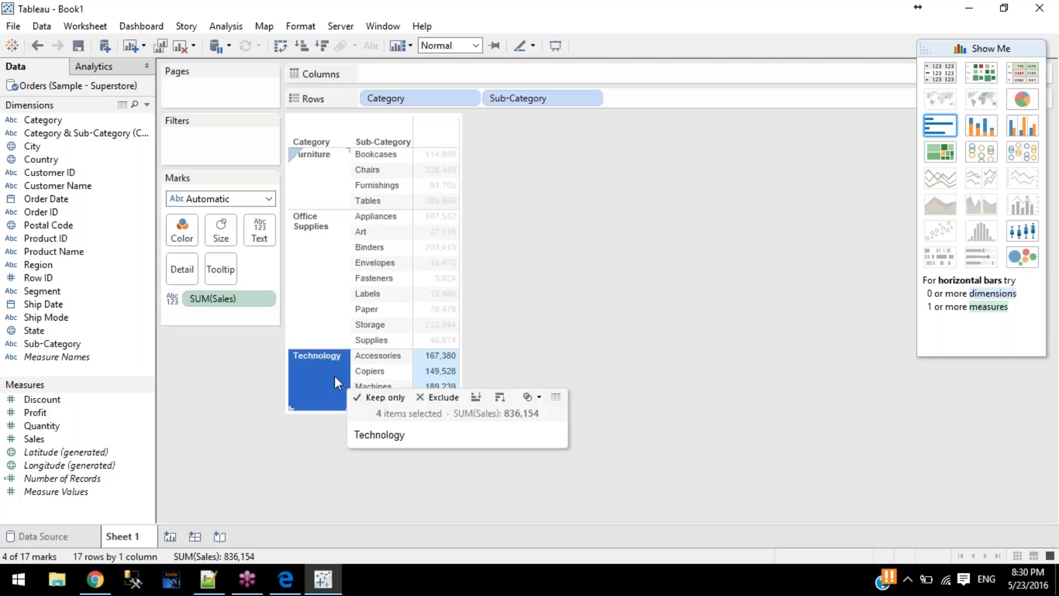
click(332, 260)
click(330, 167)
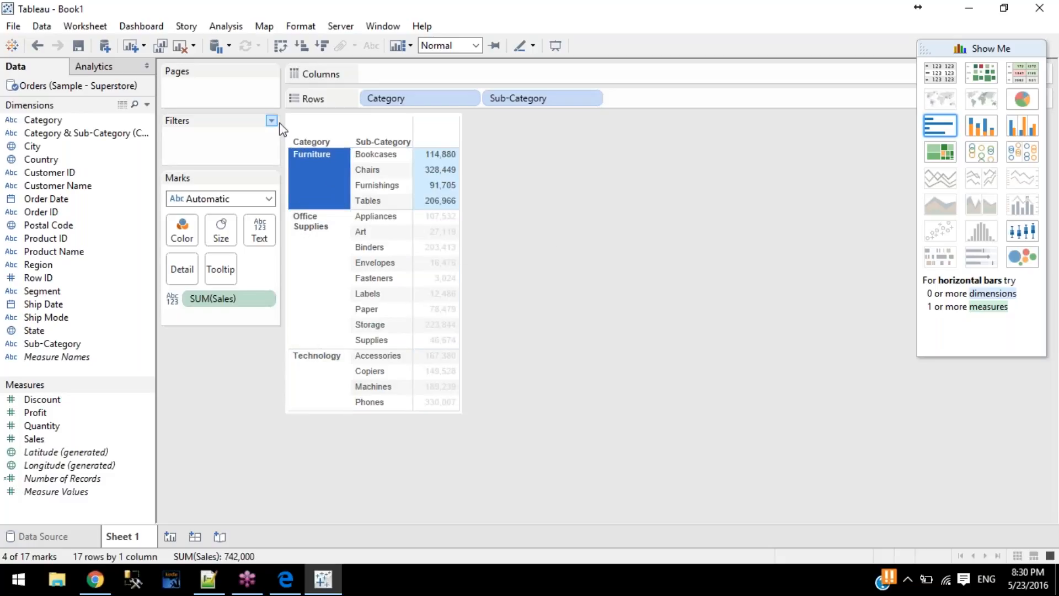
click(323, 180)
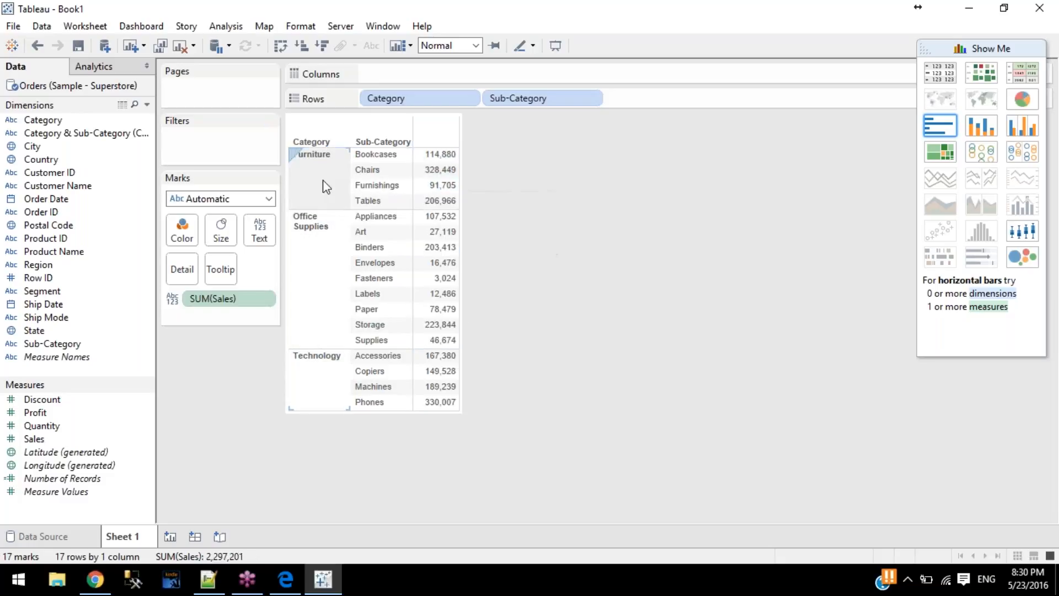
click(320, 181)
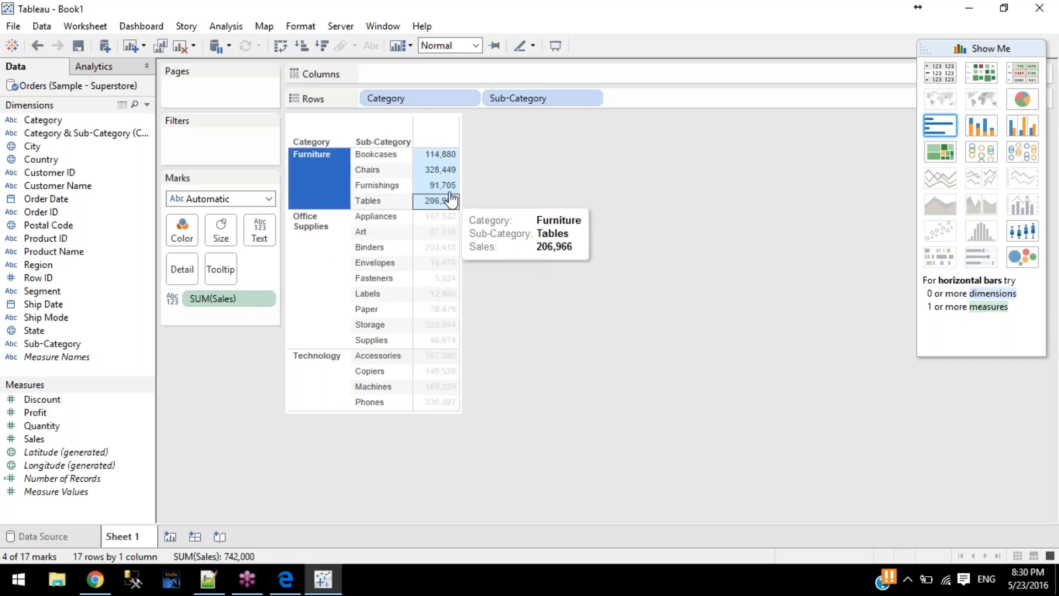
mouse_move(431, 177)
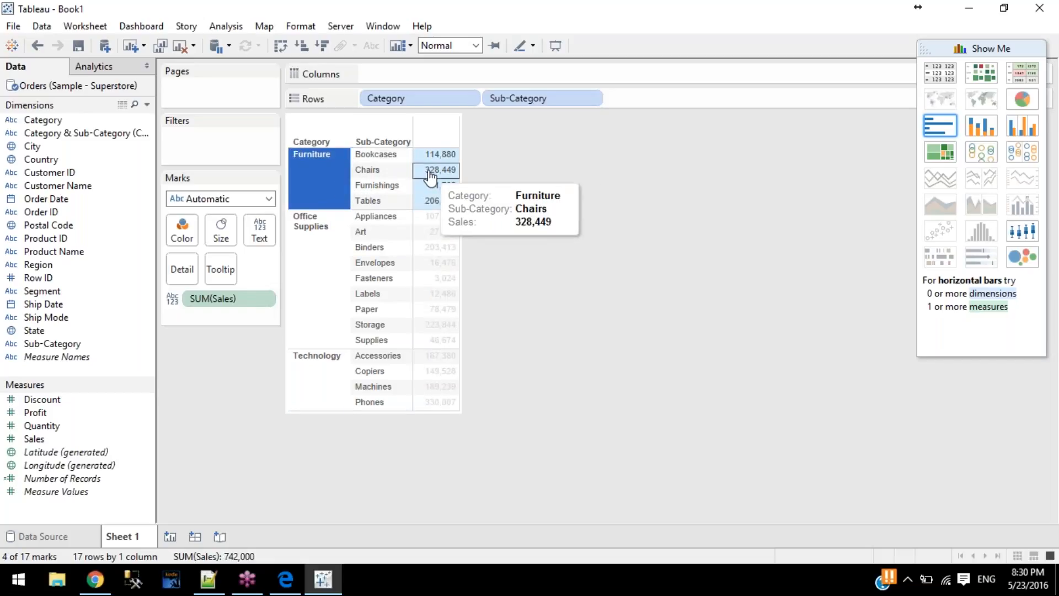
click(386, 157)
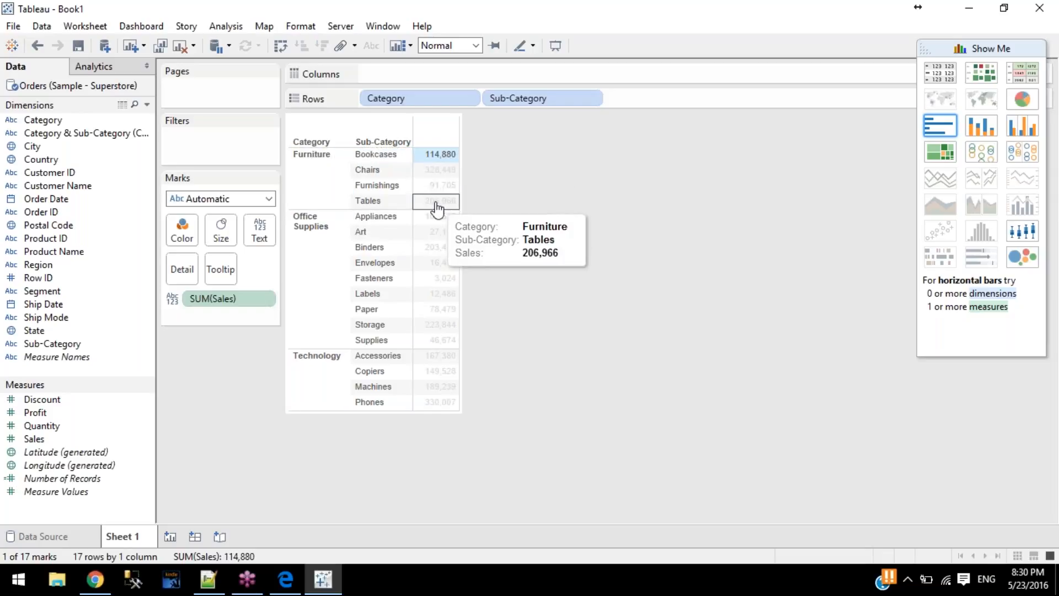
click(432, 202)
click(387, 187)
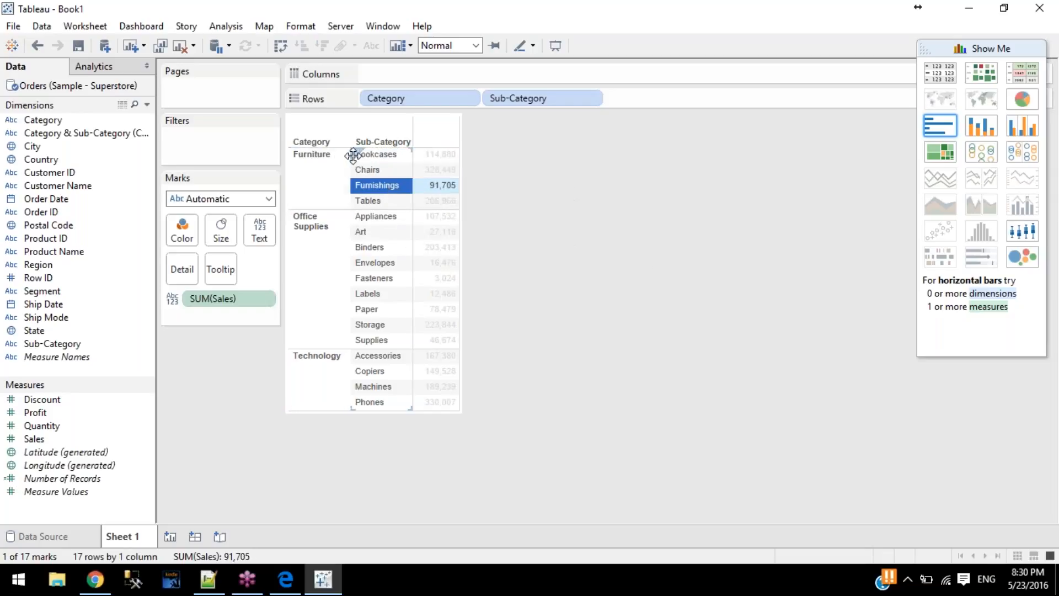
click(563, 286)
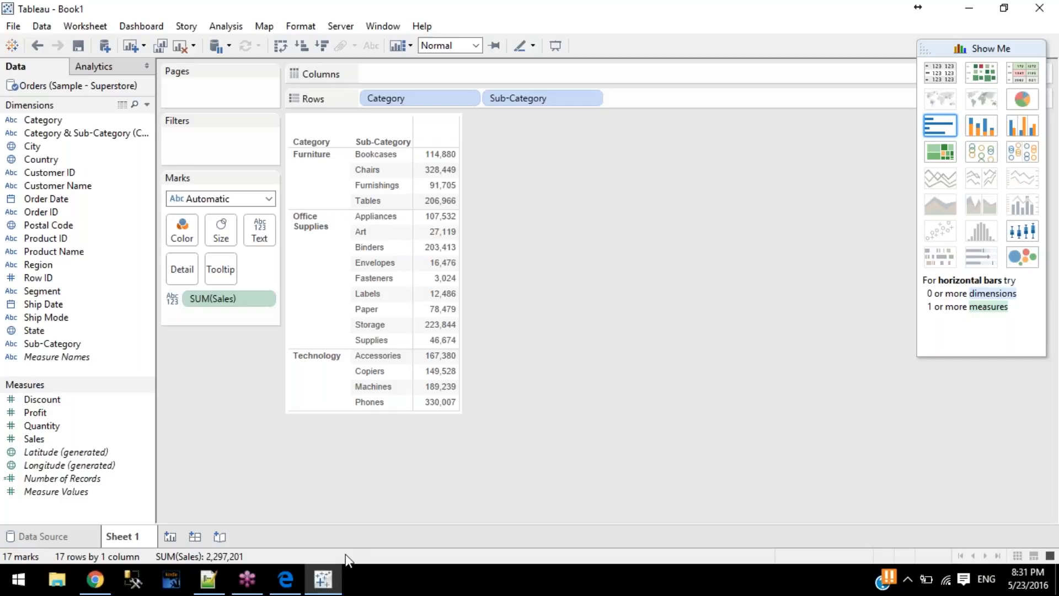
Step: Look at the open page in Microsoft Edge and return to Tableau
click(286, 579)
drag(434, 120, 576, 122)
click(322, 579)
Step: Turn on row grand totals and column grand totals for the Category and Sub-Category sales table
click(243, 29)
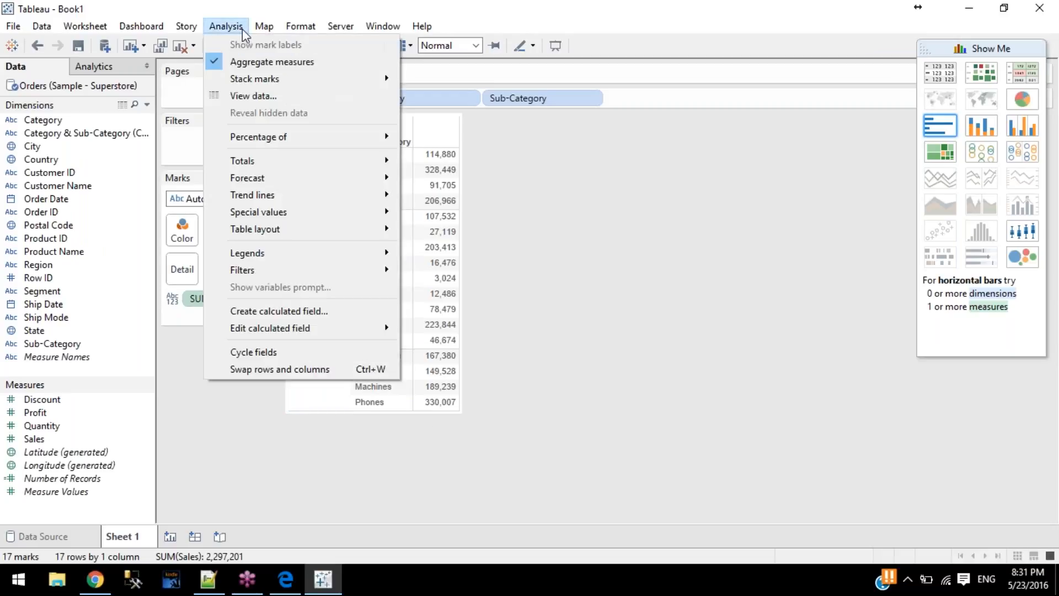
mouse_move(369, 165)
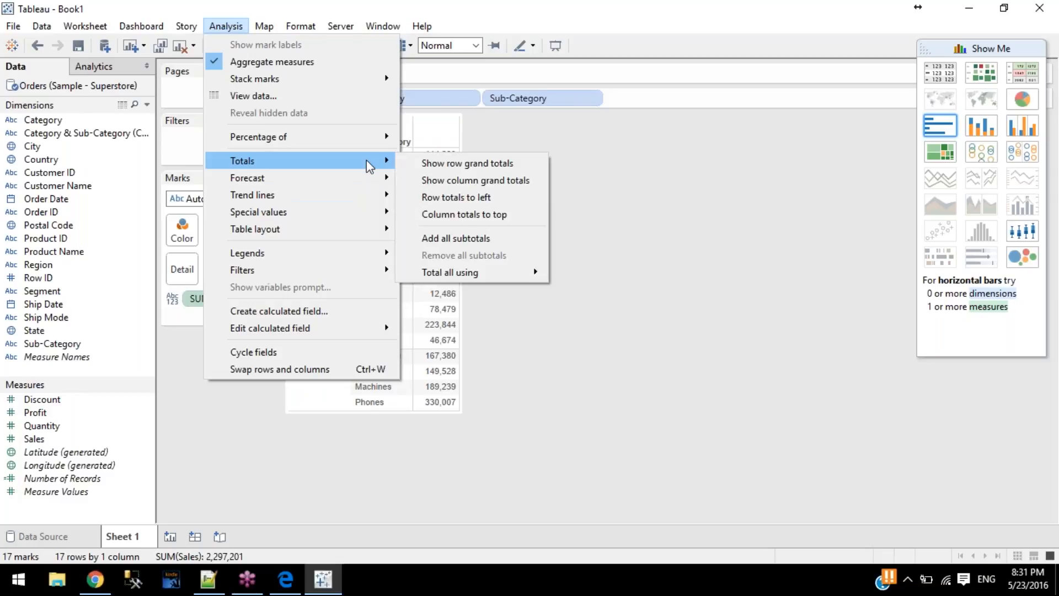
click(453, 165)
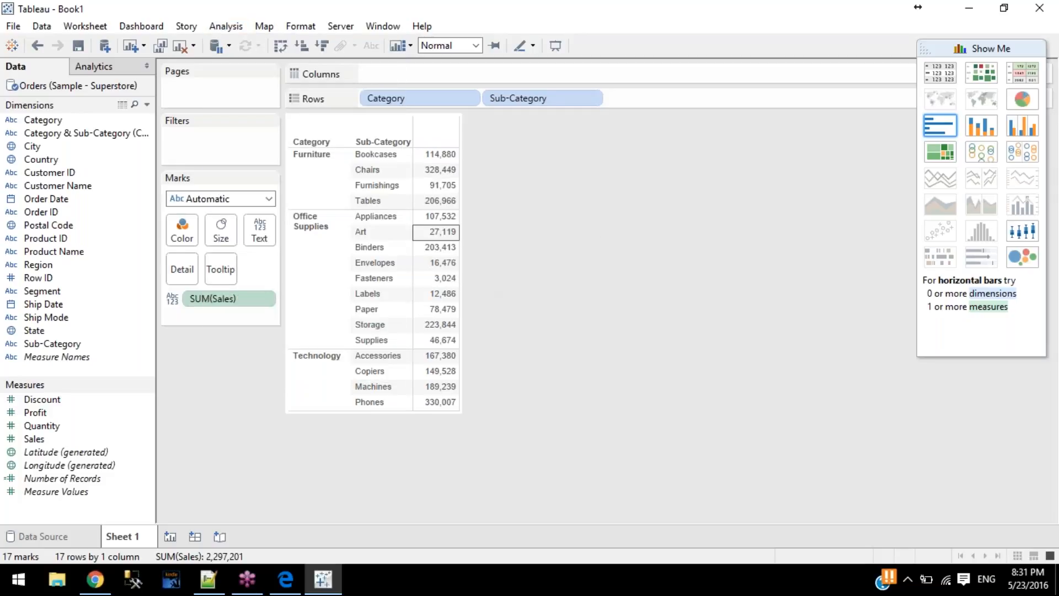
click(186, 26)
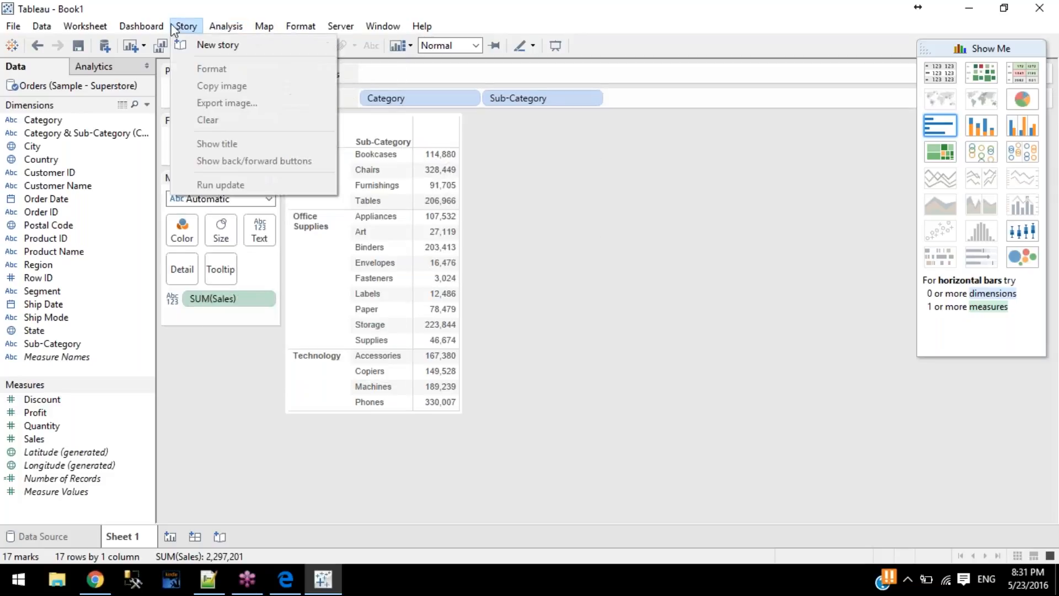
mouse_move(226, 26)
mouse_move(259, 160)
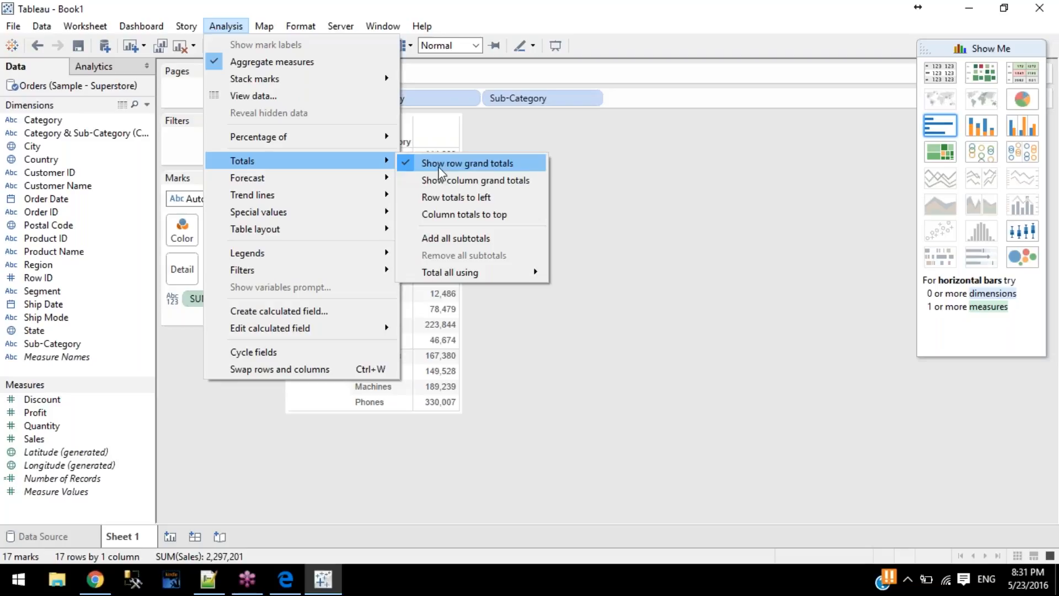
click(444, 179)
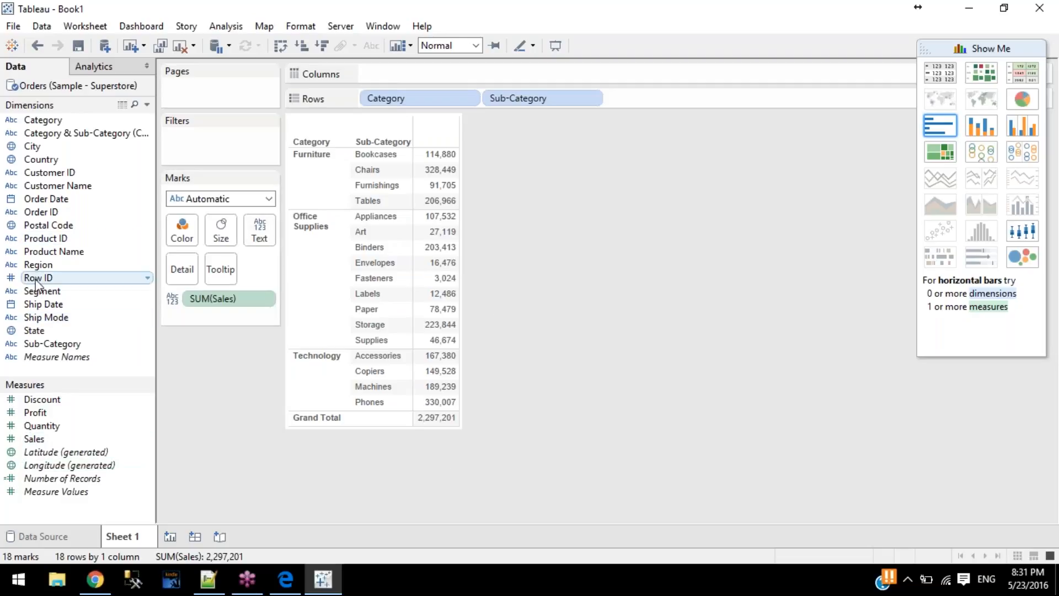
Step: Break the sales table down by Region across widened columns and examine the Grand Total column
drag(53, 265, 416, 74)
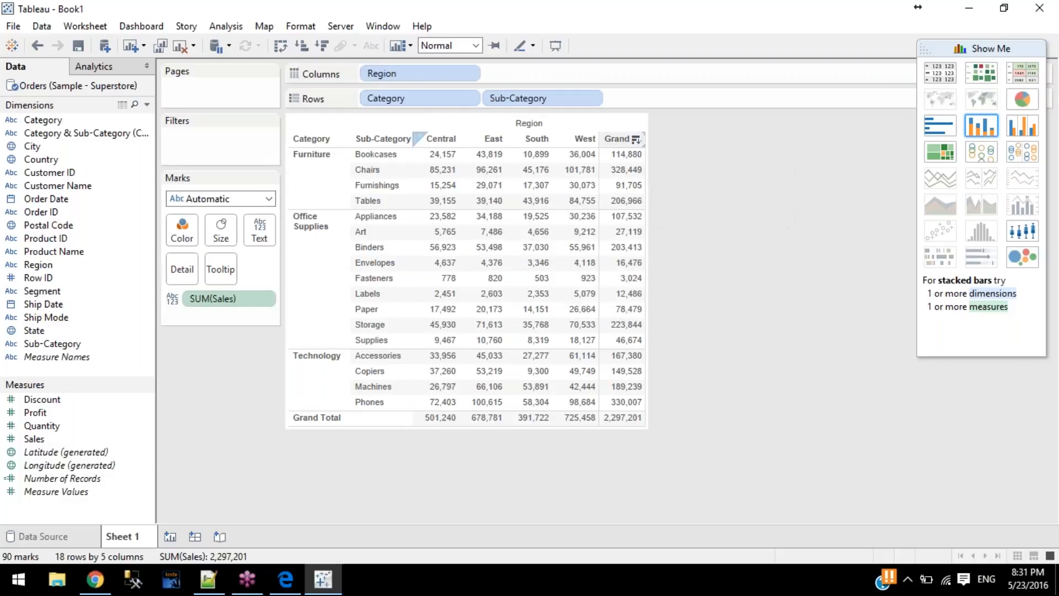
drag(647, 149, 690, 157)
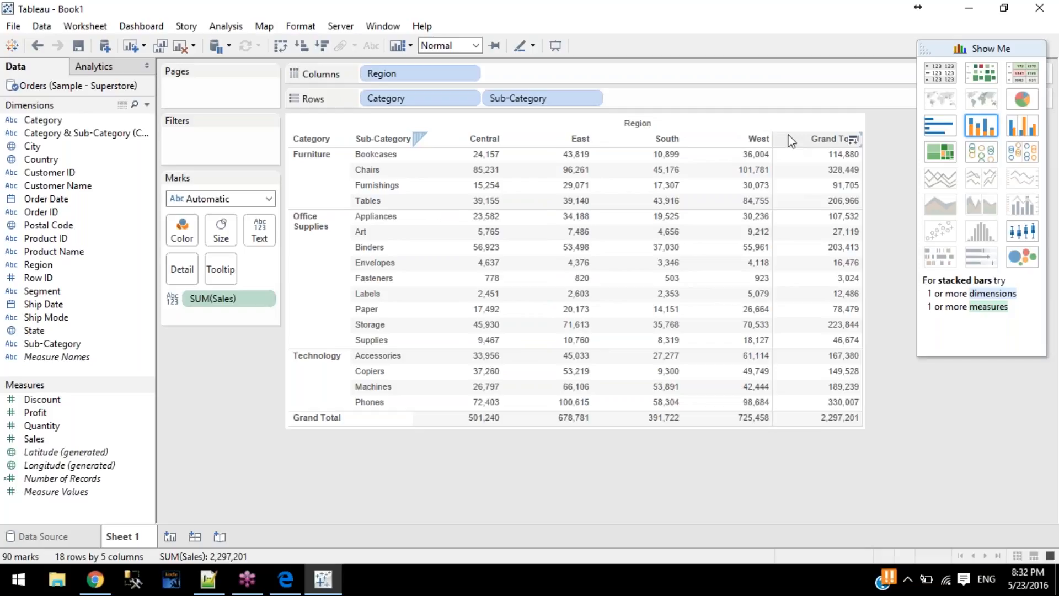
click(792, 141)
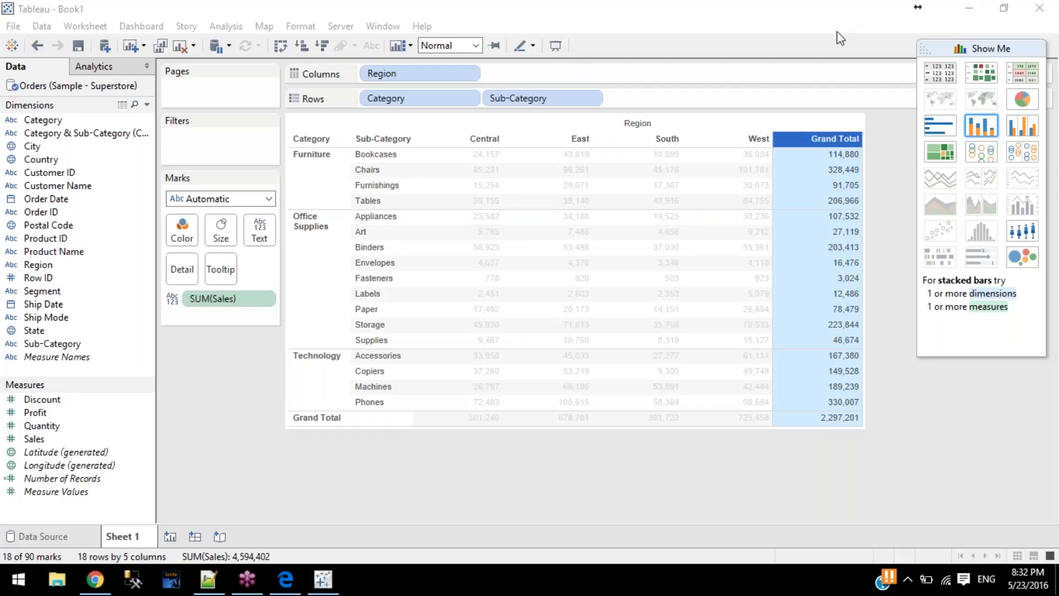
click(729, 186)
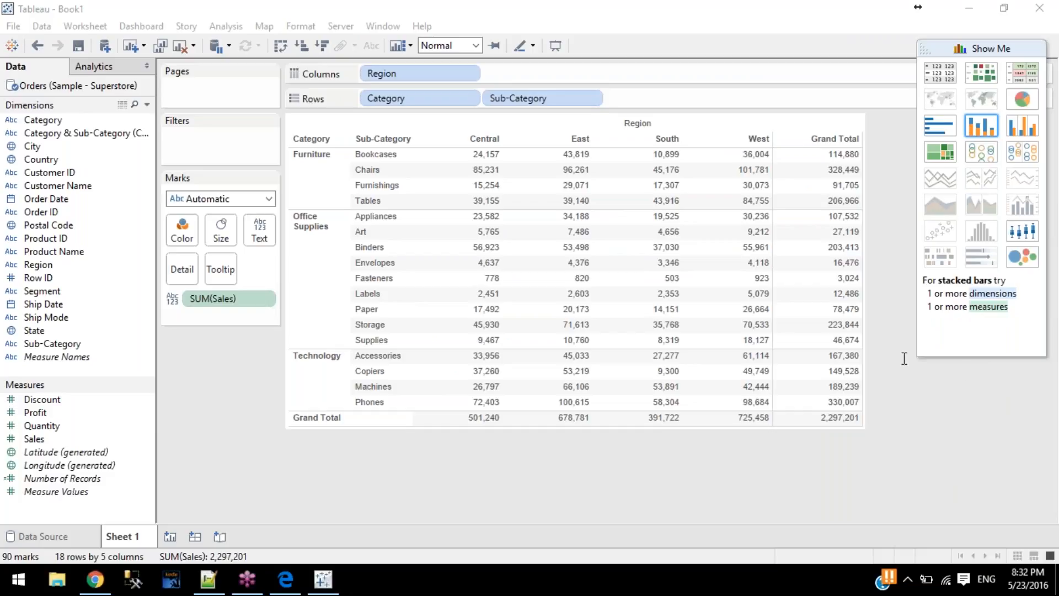
Step: Build a text table on a new worksheet with Category and Sub-Category as rows and Sales as the values
click(172, 536)
drag(44, 119, 400, 98)
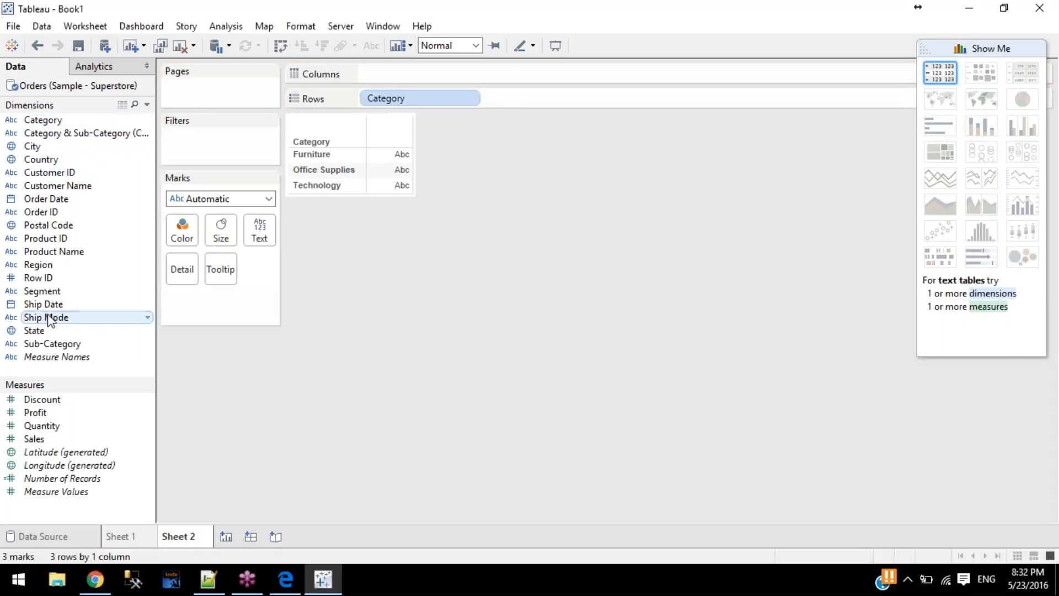
mouse_move(38, 343)
mouse_down()
mouse_move(494, 95)
mouse_move(485, 98)
mouse_up()
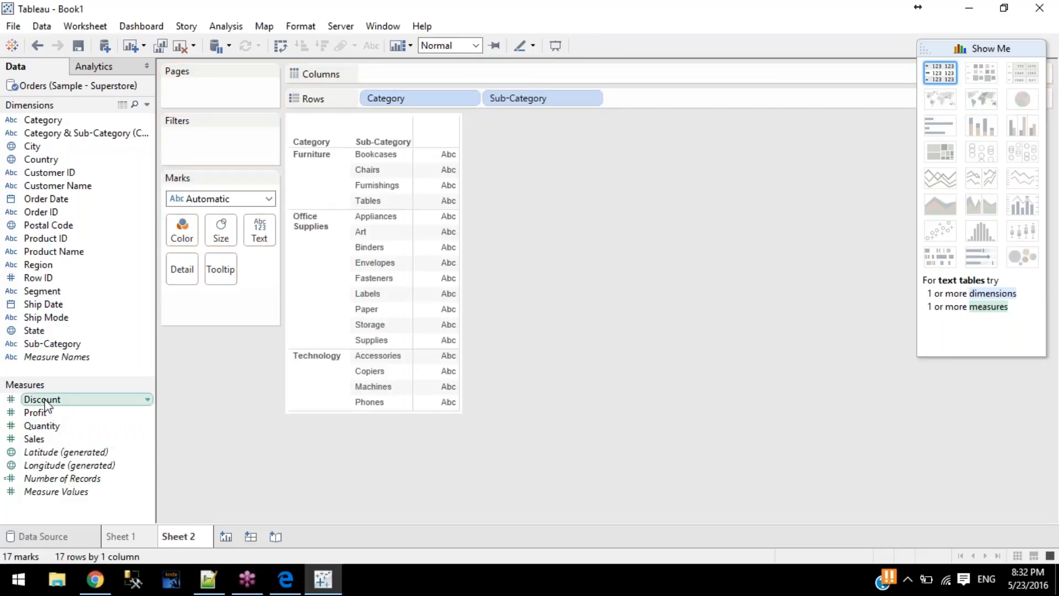
drag(34, 439, 412, 263)
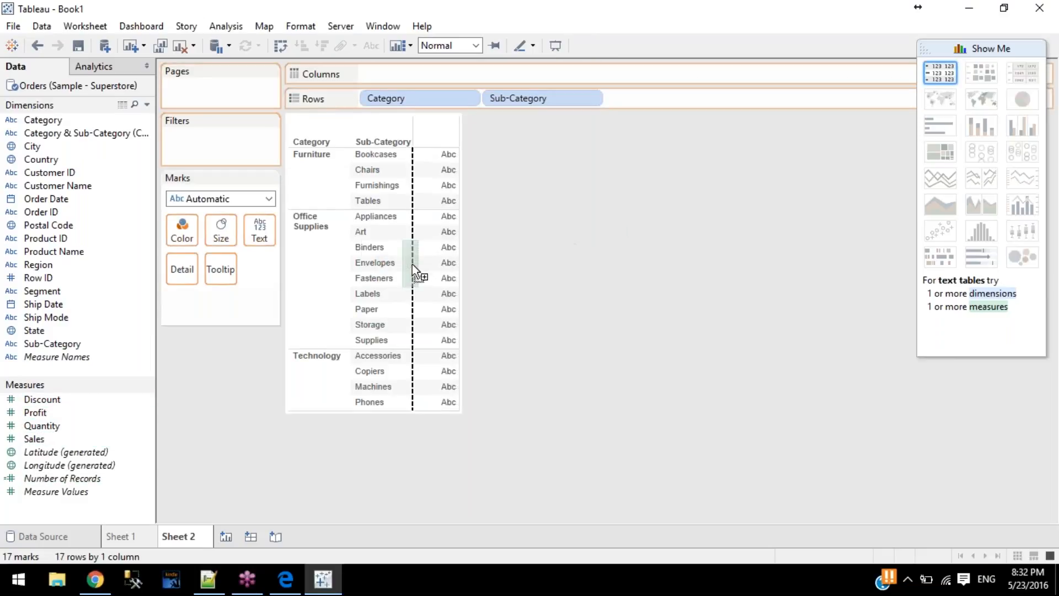
drag(292, 242, 261, 225)
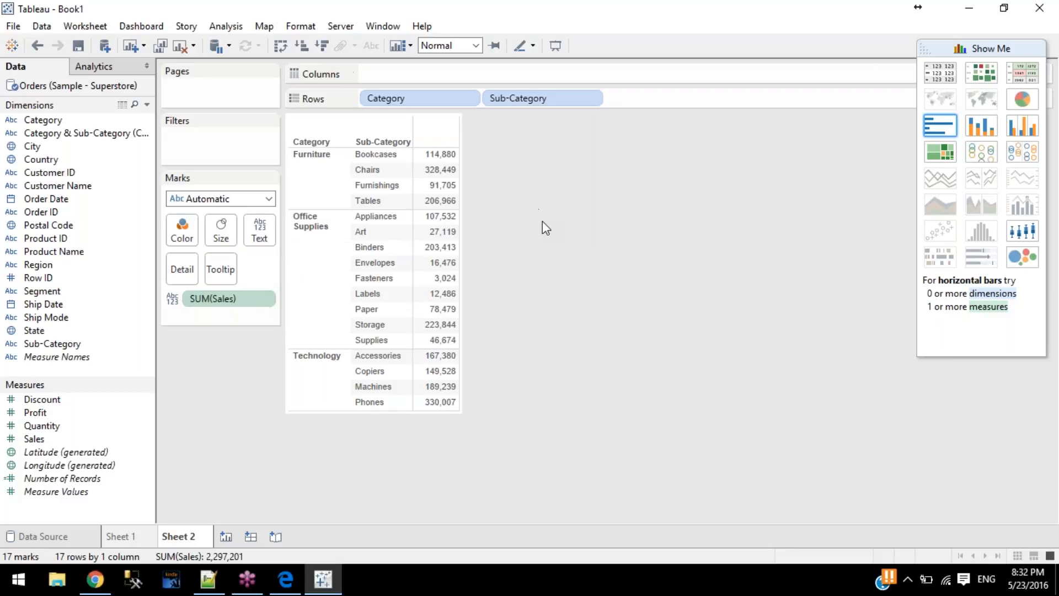
Step: Move Sub-Category ahead of Category in the rows and put it back behind Category
drag(511, 109, 365, 104)
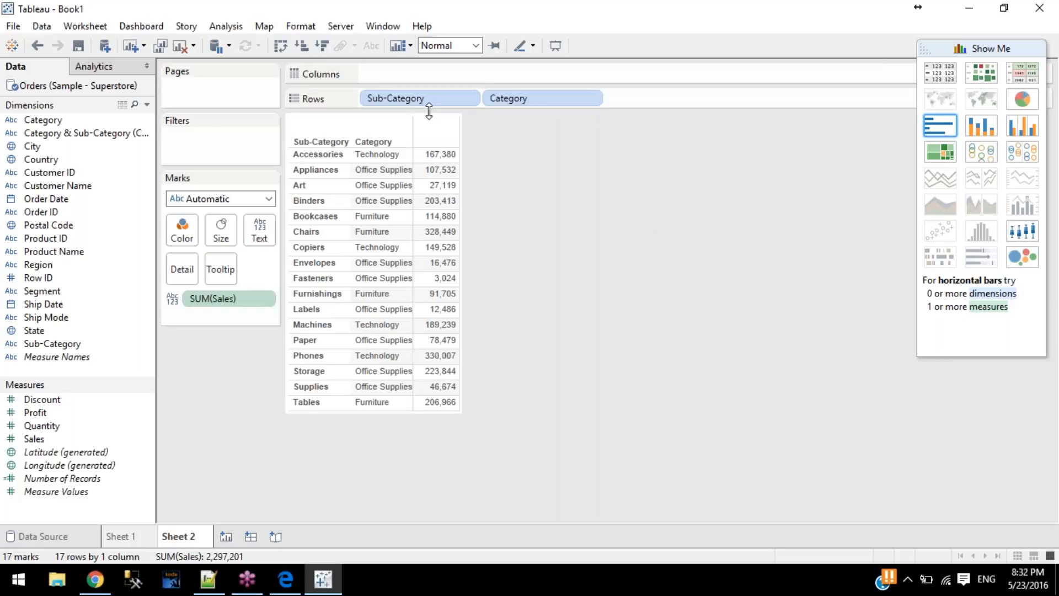
drag(417, 100, 671, 98)
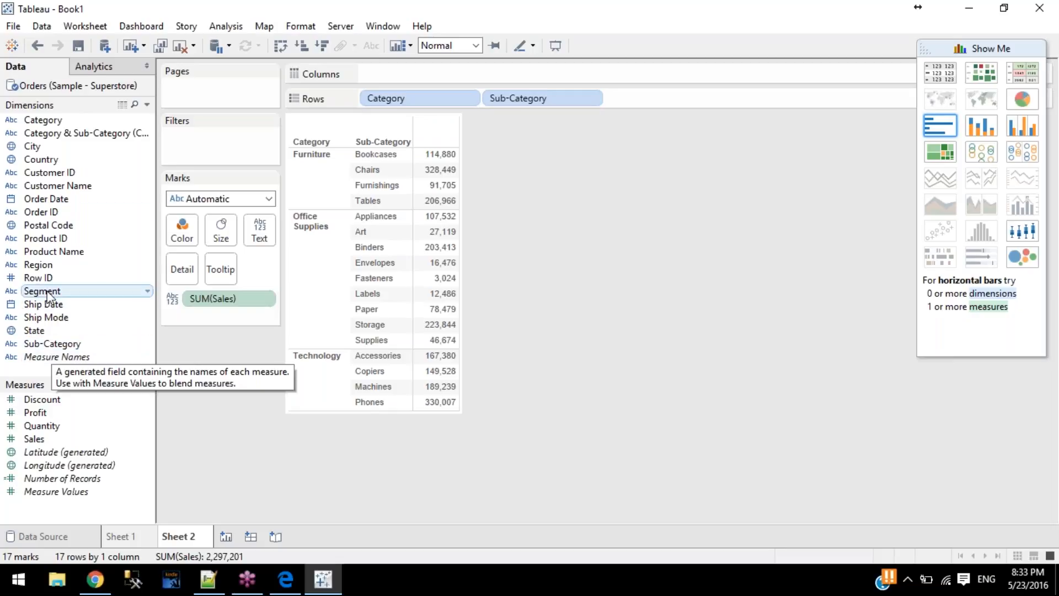
Step: Replace Sub-Category with Region in the rows, place it after Category, and add a second Region field ahead of Category
drag(40, 265, 362, 96)
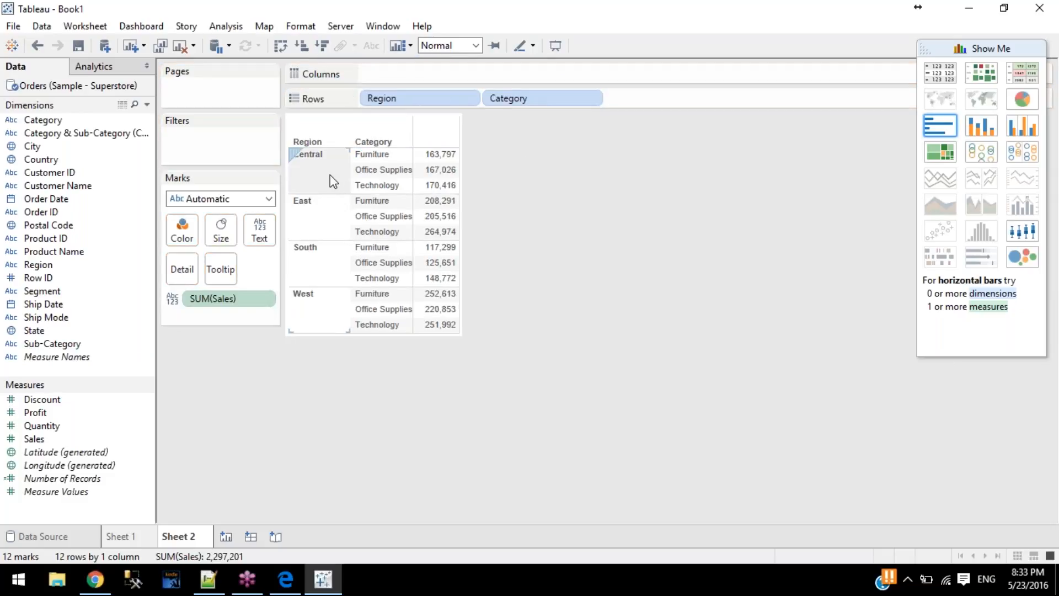
drag(525, 98, 367, 106)
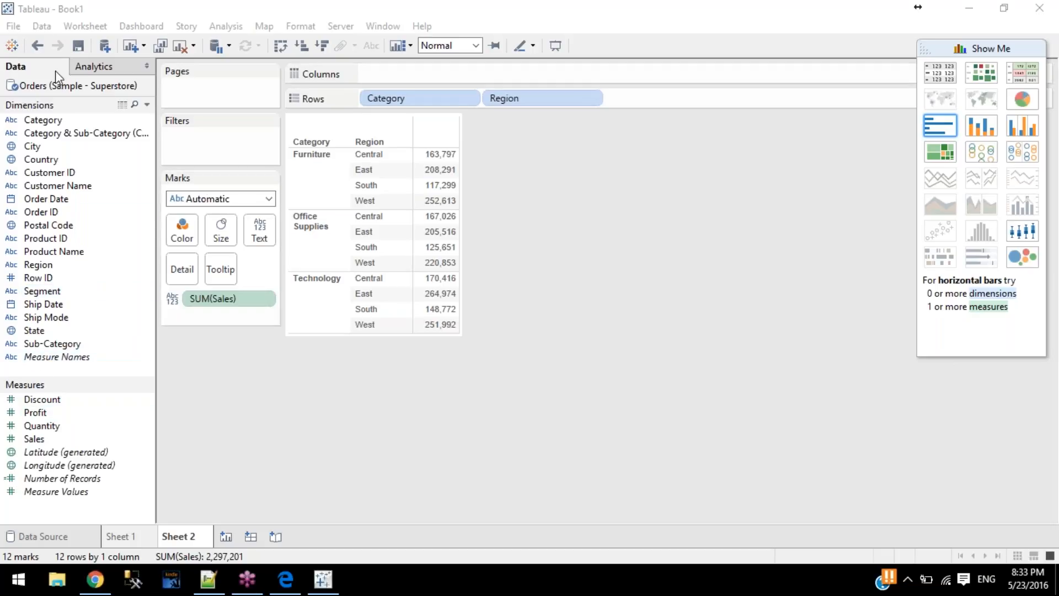
drag(44, 264, 369, 99)
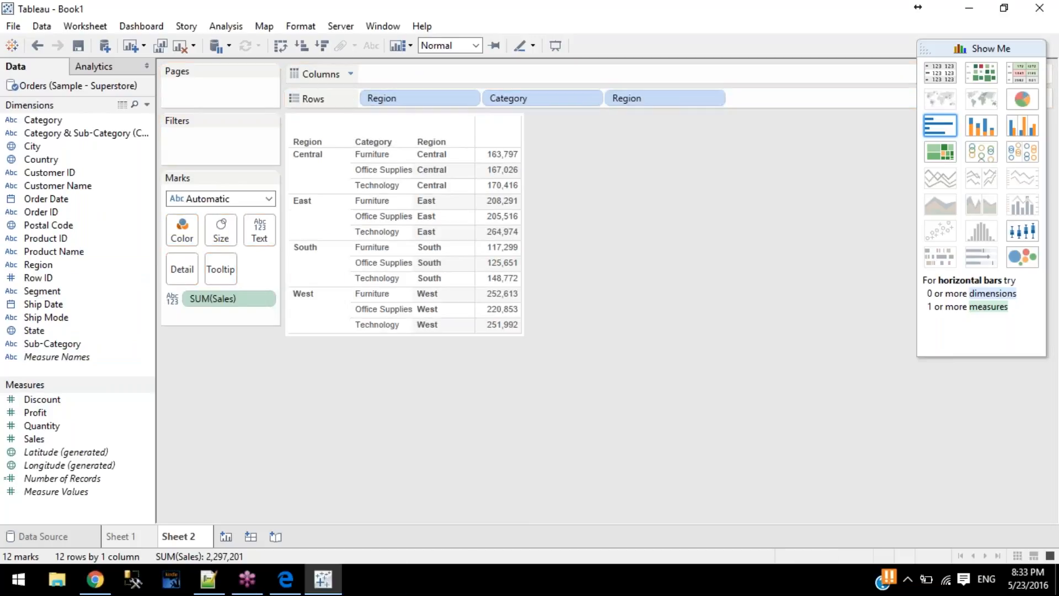
Step: Try hiding the header of the first Region field in the rows and undo the change
click(469, 99)
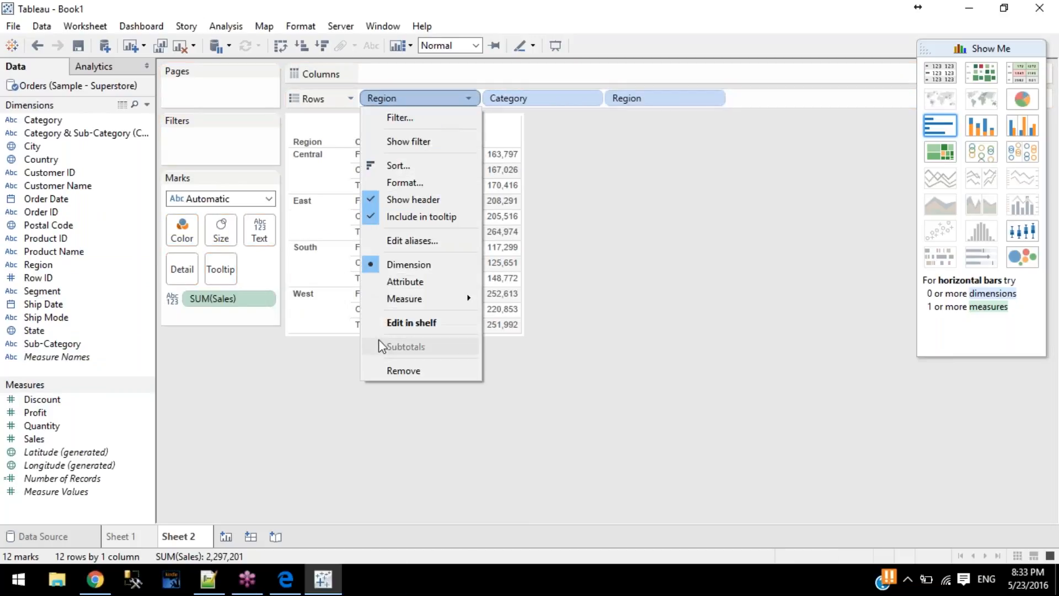
click(435, 200)
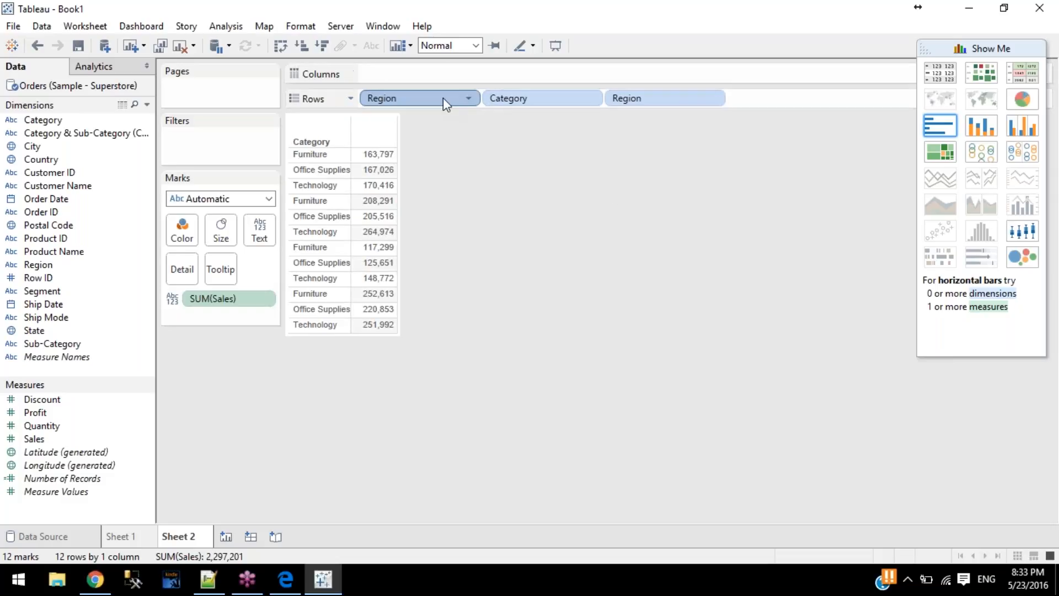
click(694, 97)
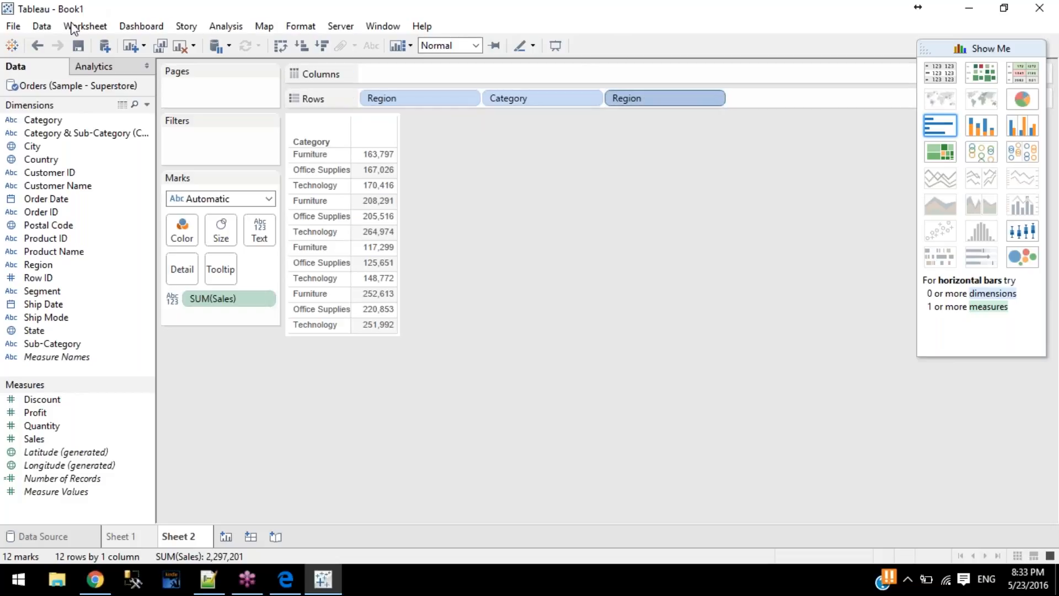
click(39, 46)
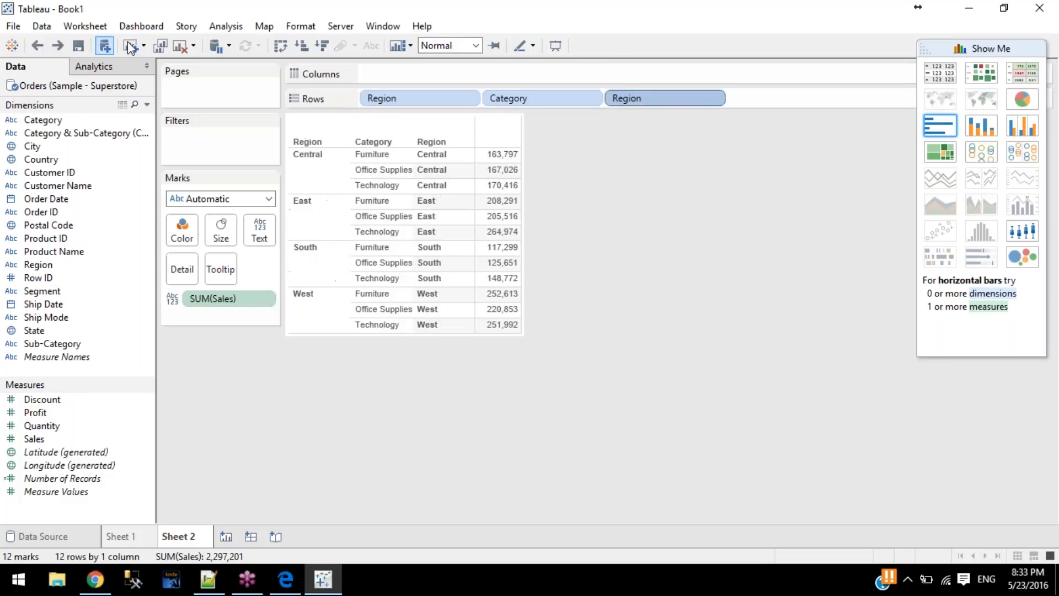
Step: Examine the Central, East, South and West groups of the first Region column in turn
click(319, 164)
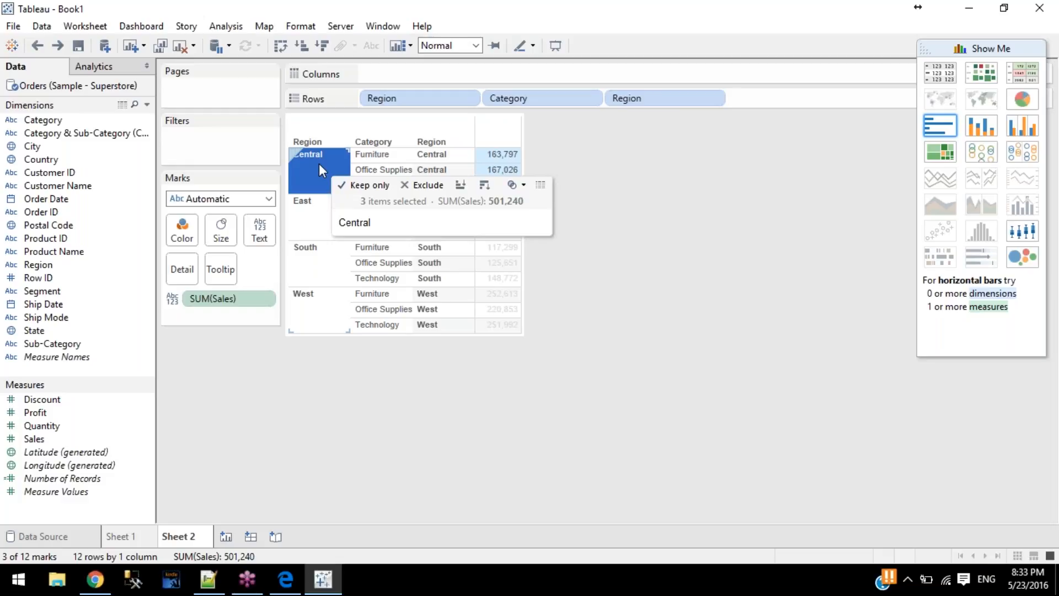
click(319, 202)
click(312, 271)
click(312, 296)
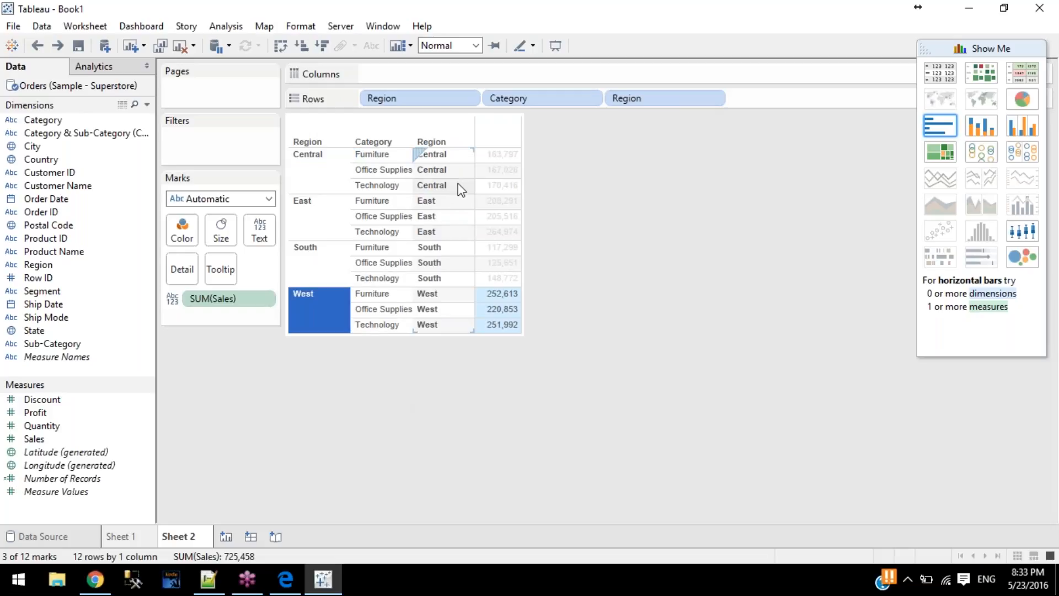
Step: Hide and restore the Region headers, and remove the Region field that follows Category from the rows
click(467, 97)
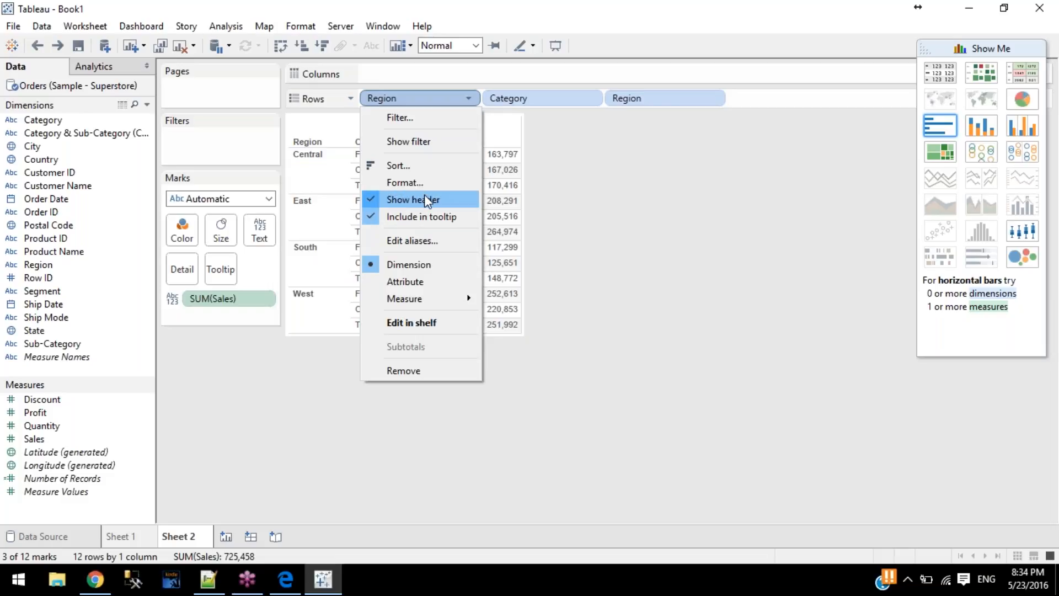
click(439, 199)
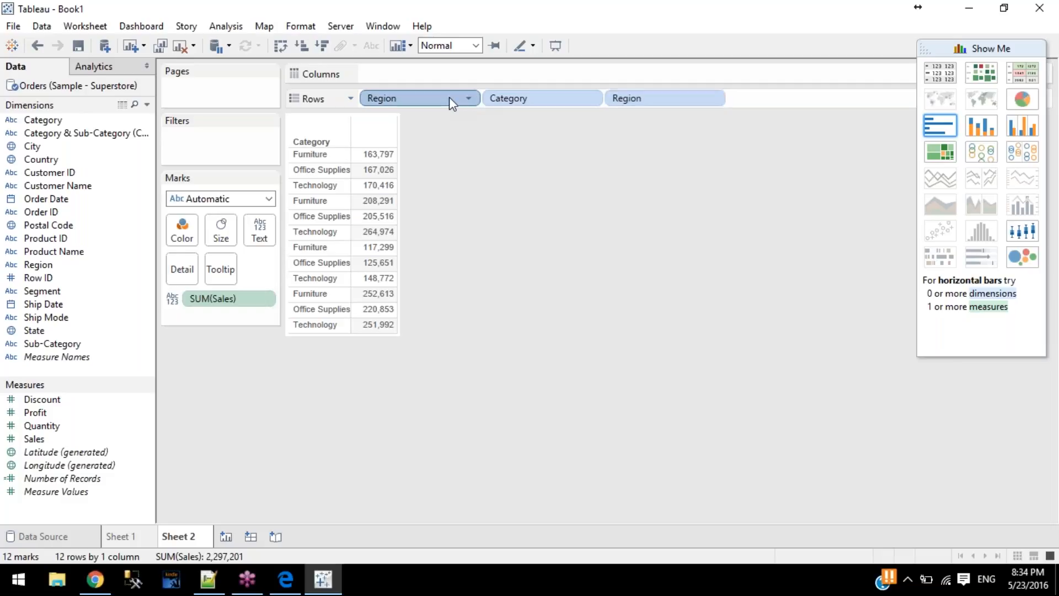
click(714, 98)
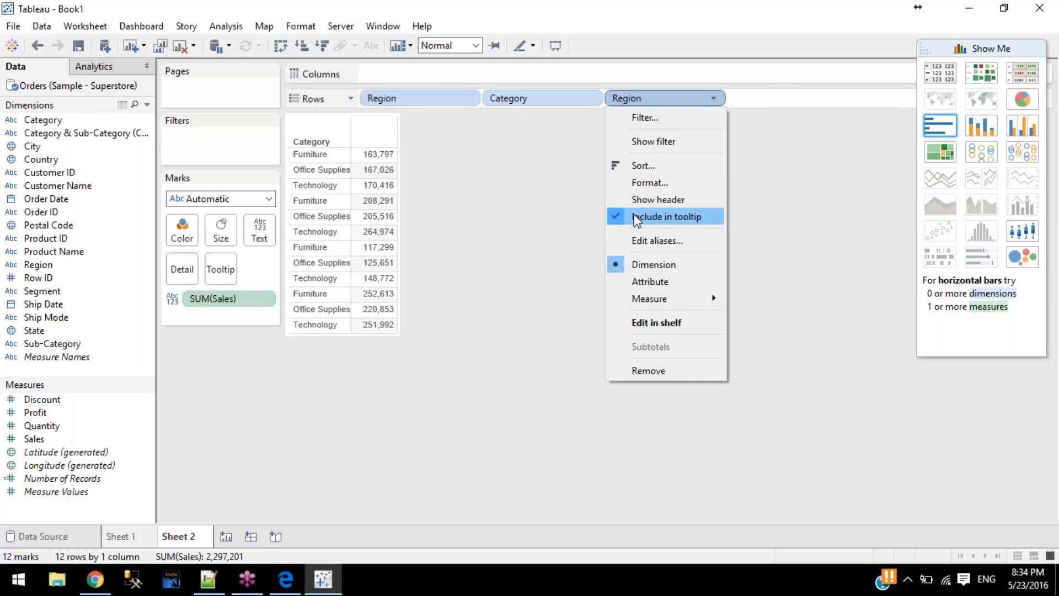
click(644, 200)
mouse_move(513, 307)
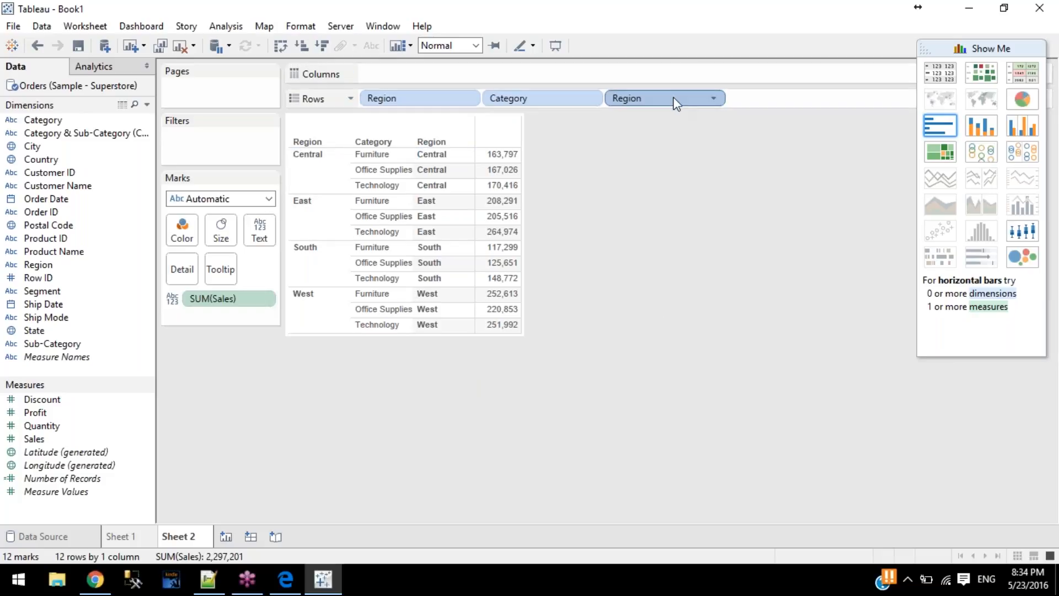
drag(676, 103, 609, 254)
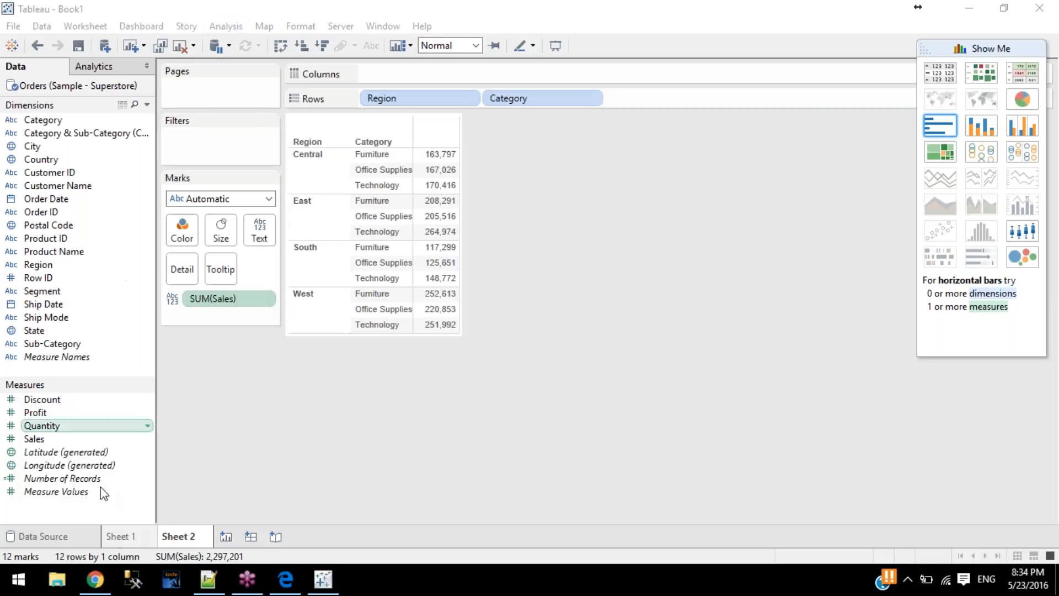
Step: Return to Sheet 1 and examine the West total and column, plus the Chairs grand total and row
click(114, 534)
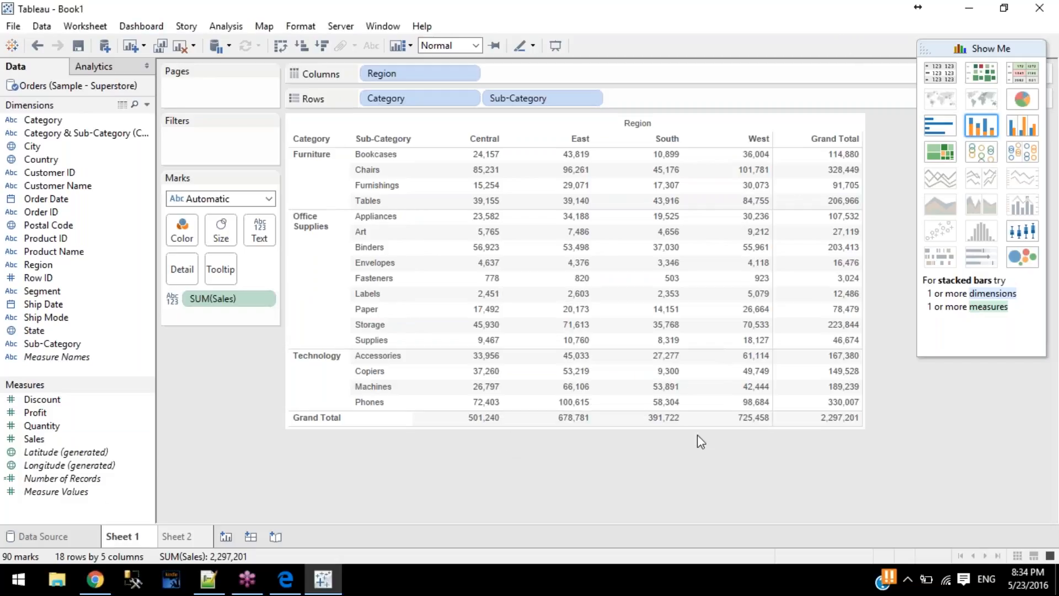
click(746, 421)
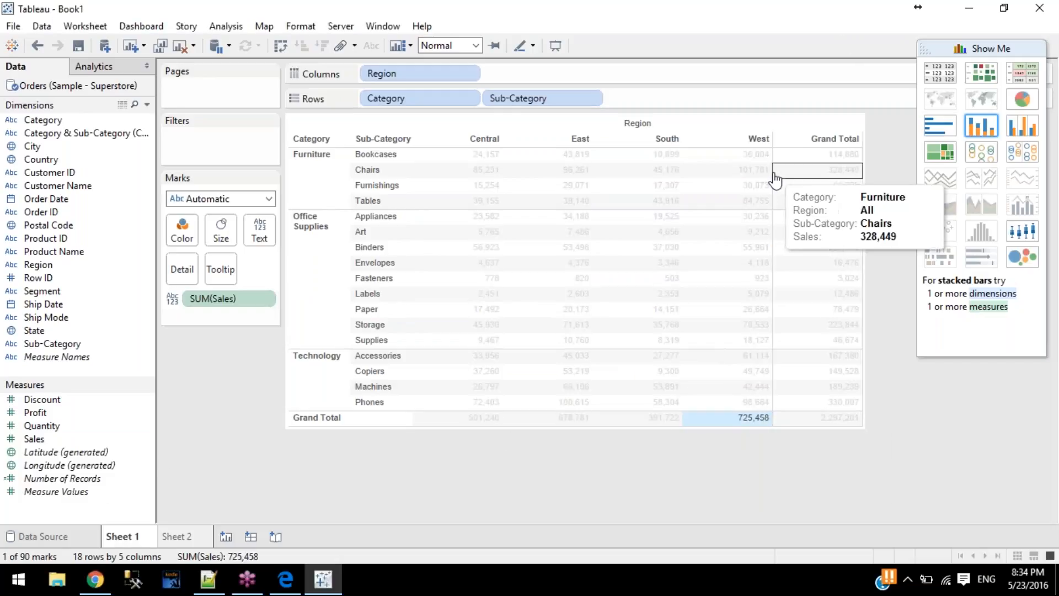
click(753, 133)
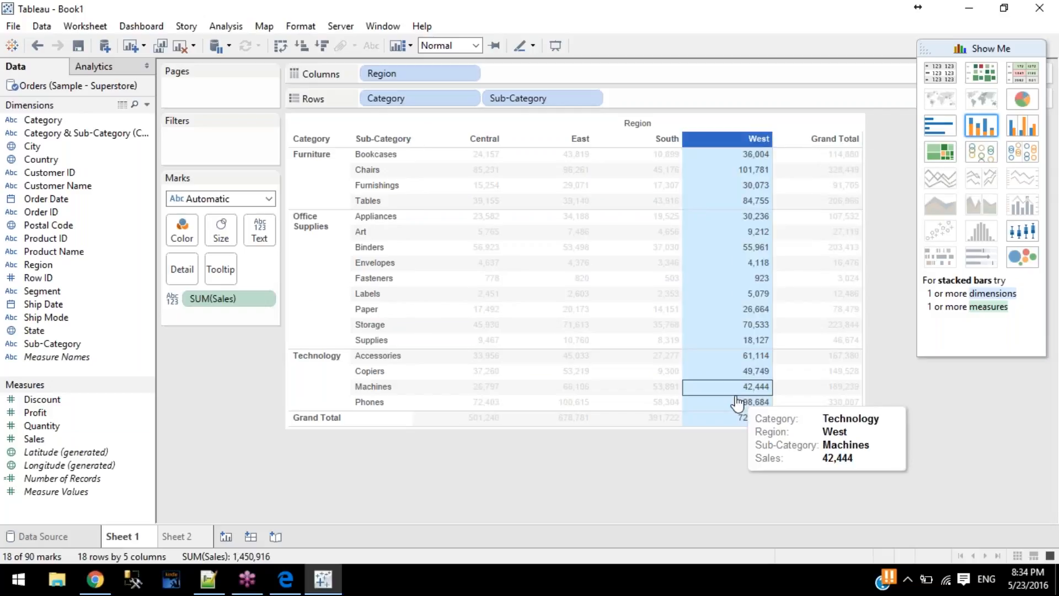
click(814, 173)
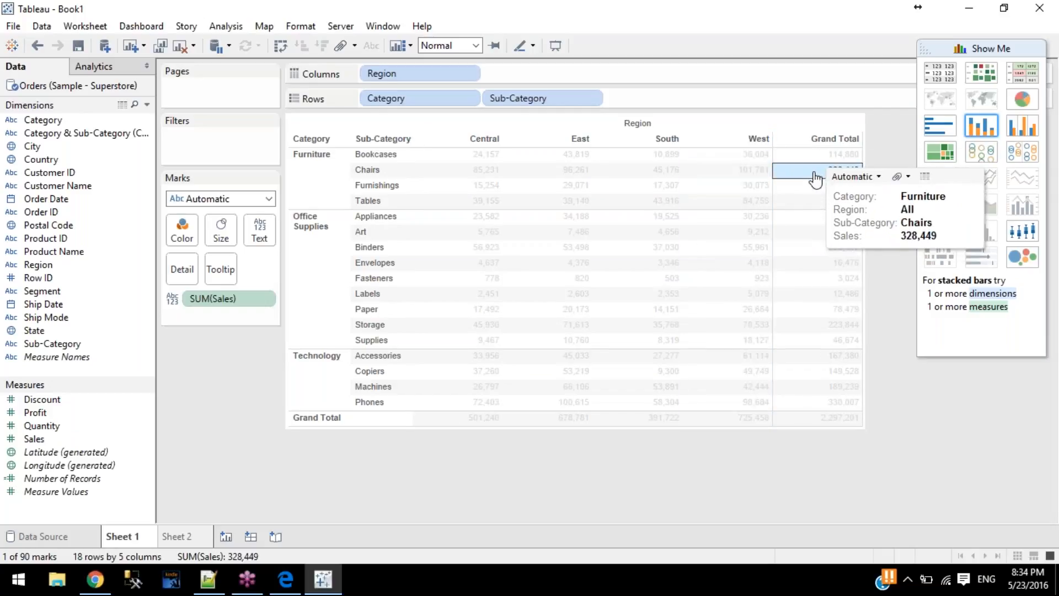
click(382, 174)
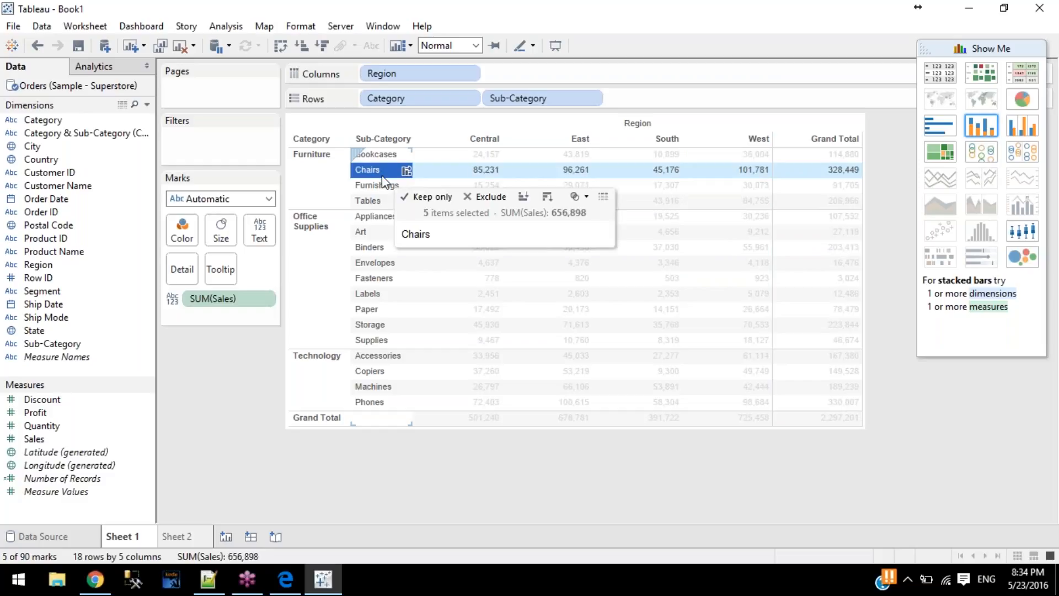
click(382, 175)
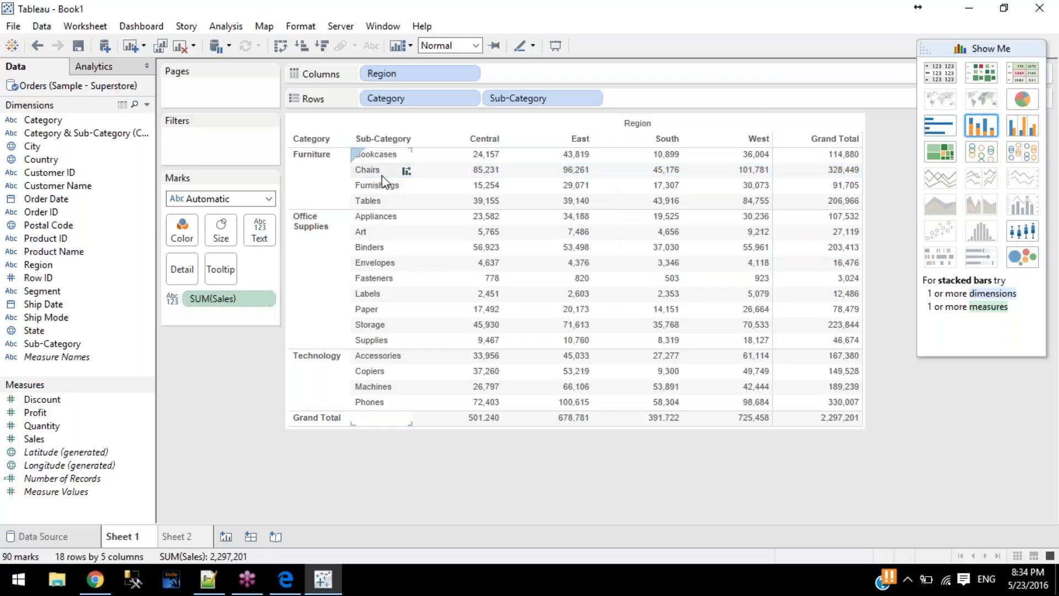
Step: Compare the overall grand total with the combined Central, East, South and West totals by selecting them
click(810, 423)
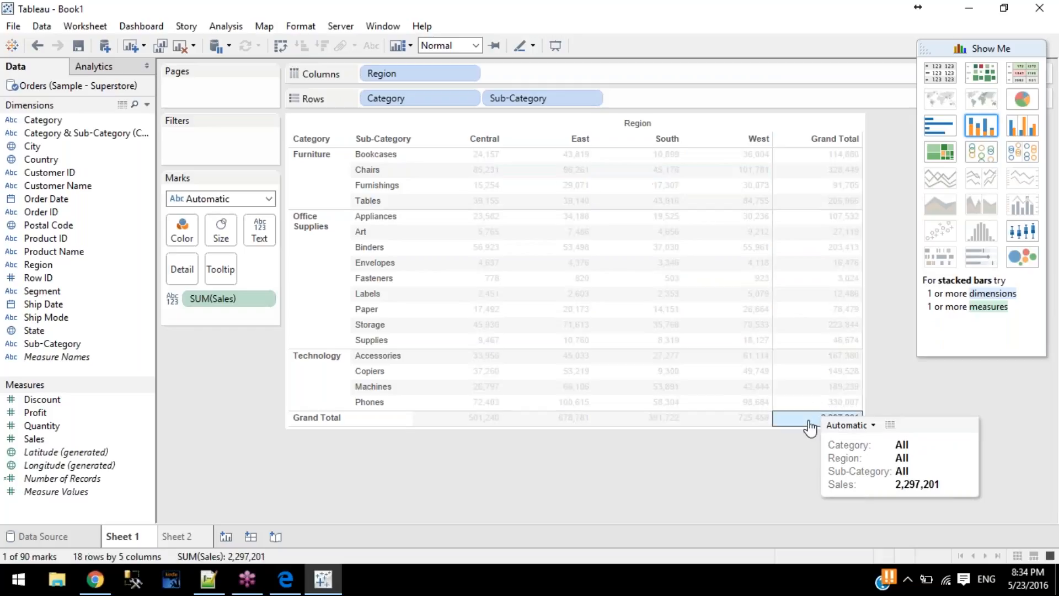
click(757, 421)
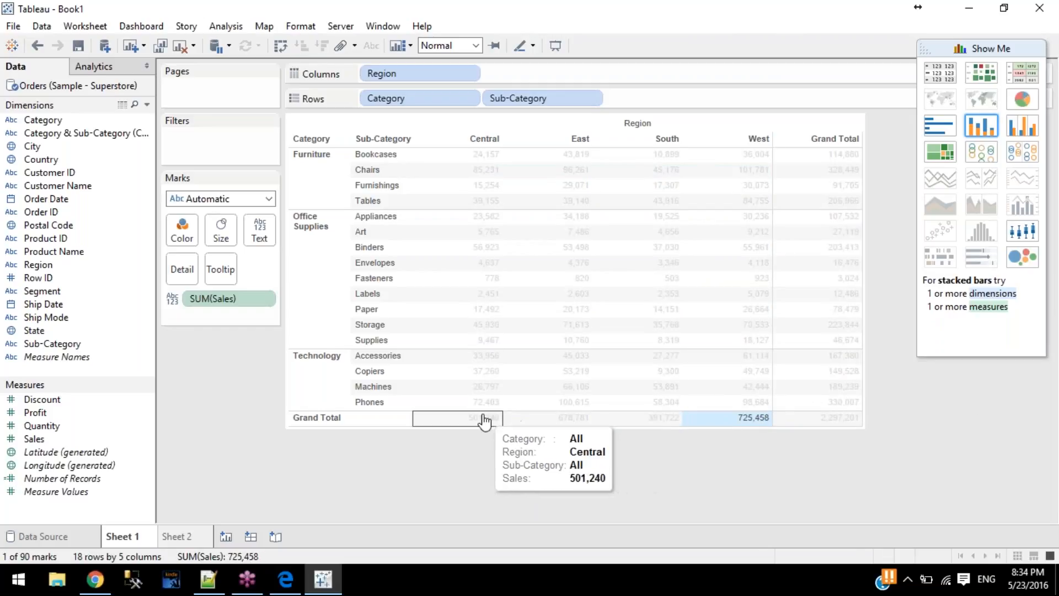
ctrl+click(509, 420)
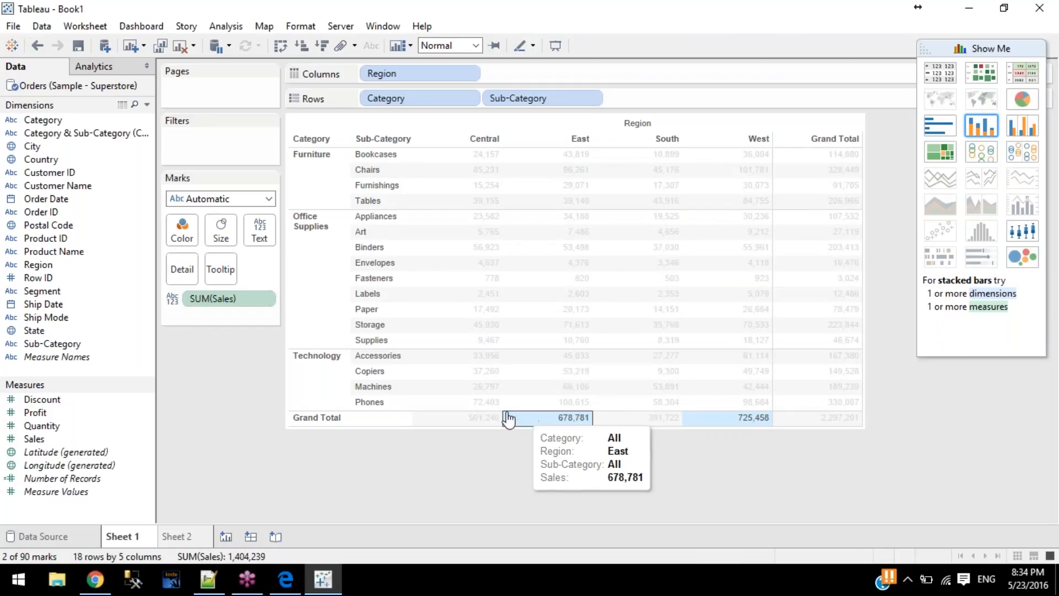
ctrl+click(473, 421)
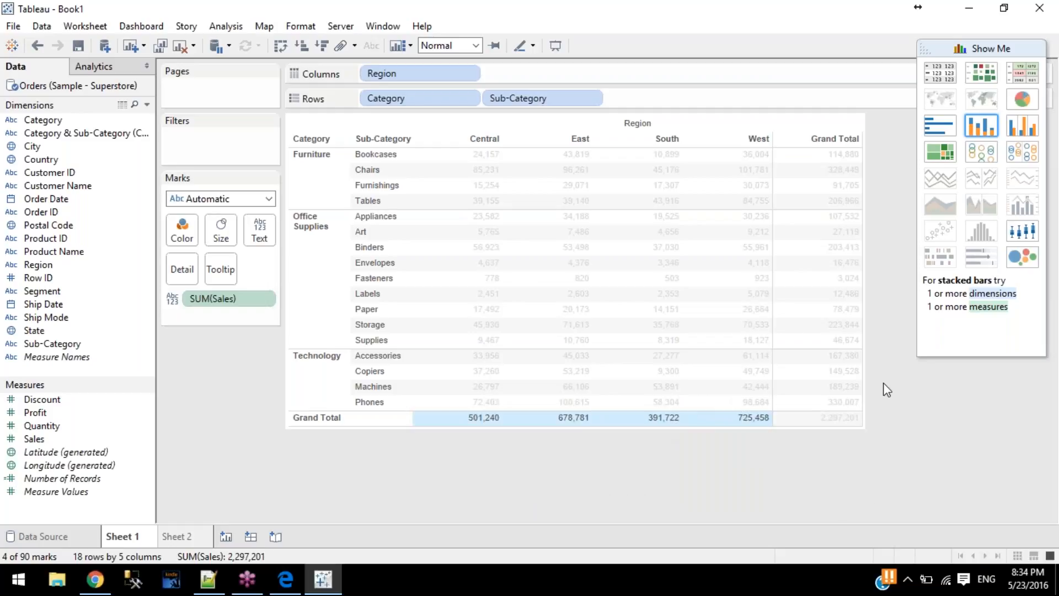
click(839, 420)
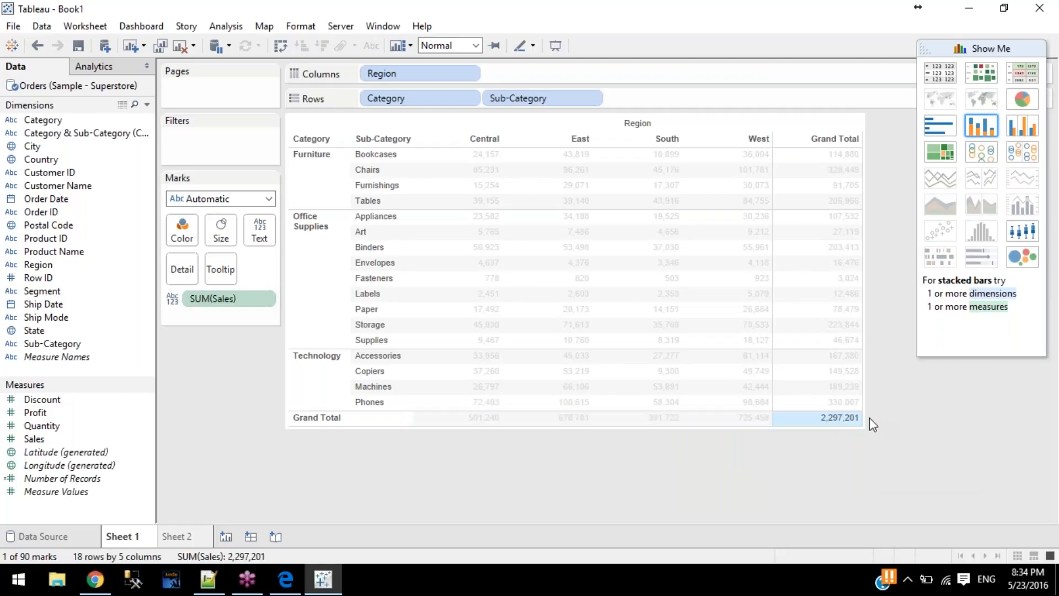
Step: Examine the Phones and Bookcases values in the Grand Total column, and clear the selection
click(842, 403)
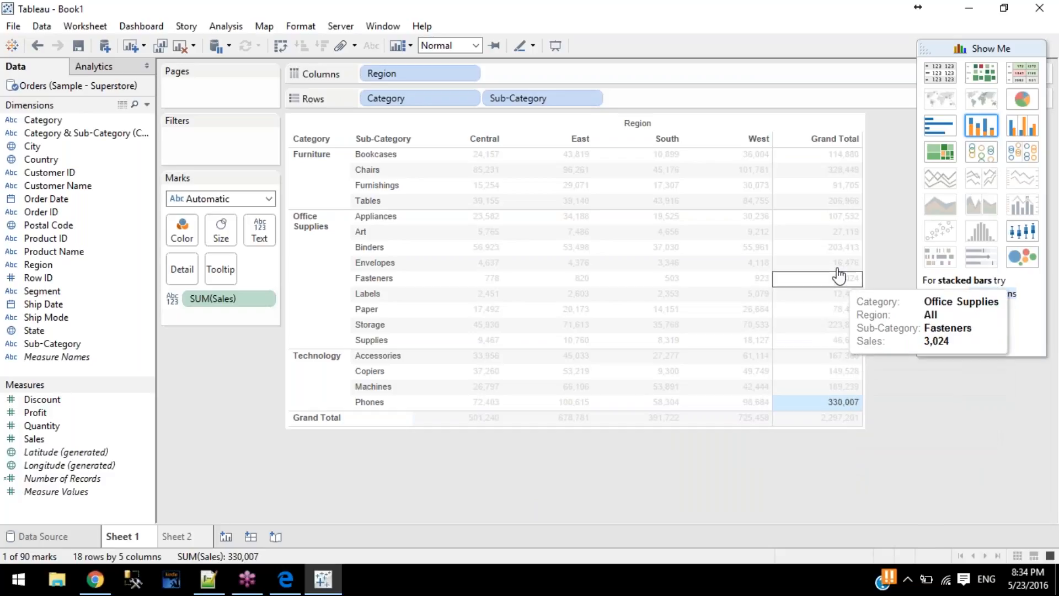
ctrl+click(841, 157)
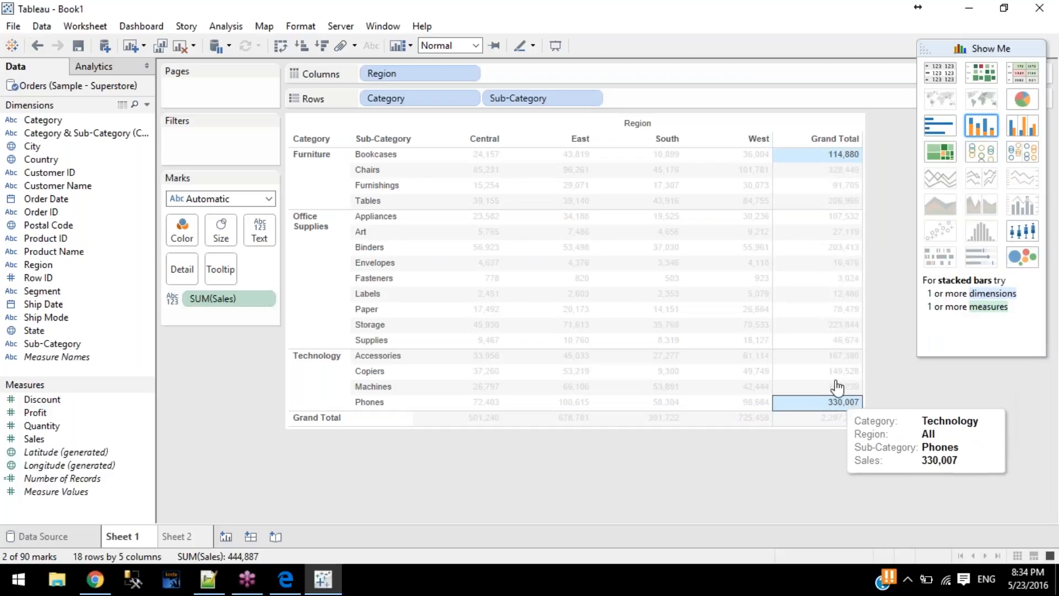
click(904, 377)
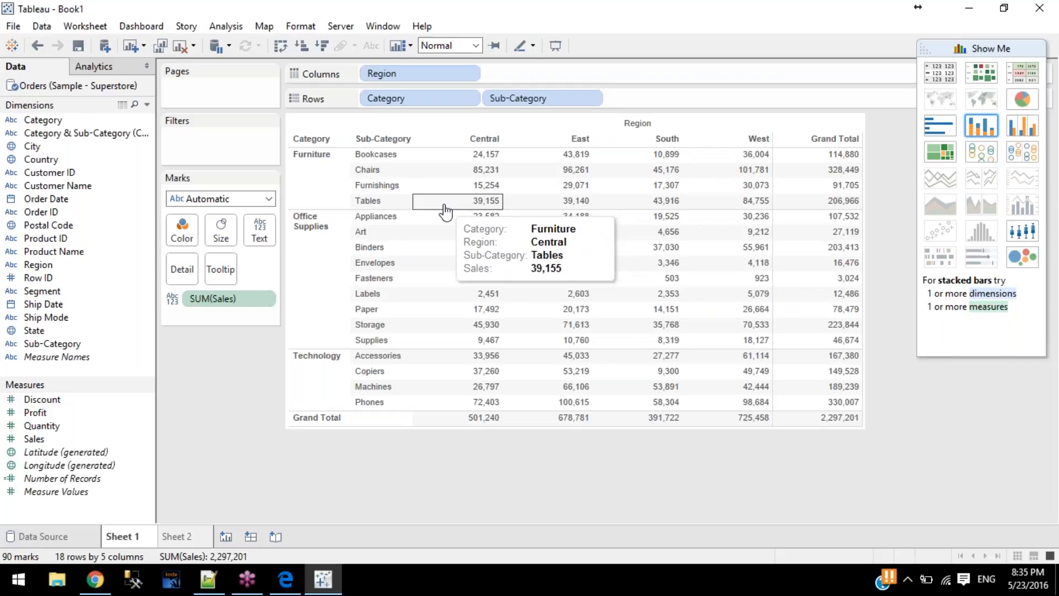
Step: Add all subtotals to the table for the Category groups
click(303, 175)
click(303, 174)
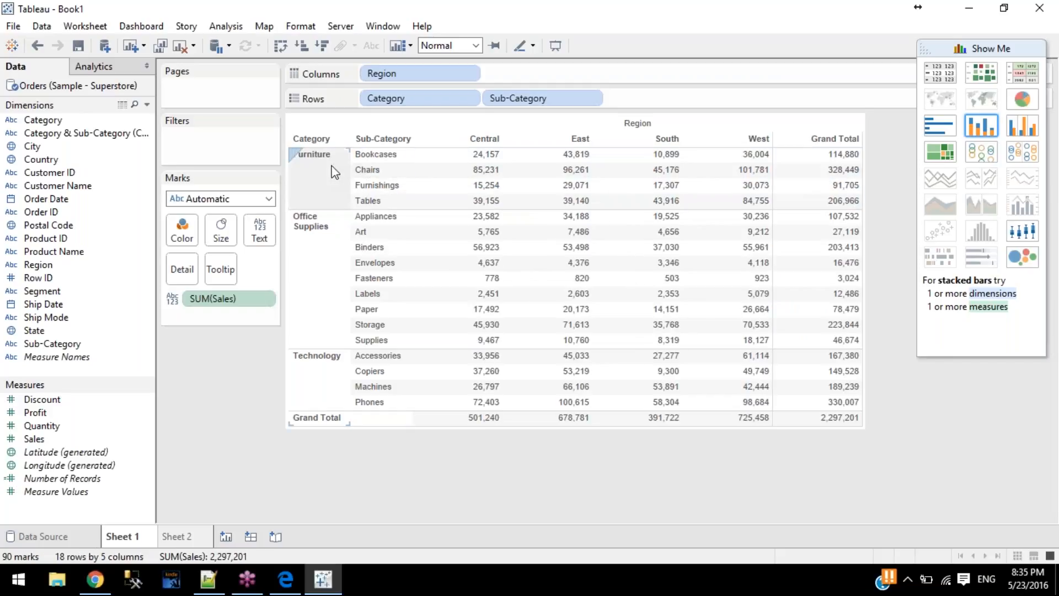
click(349, 279)
click(349, 279)
click(224, 26)
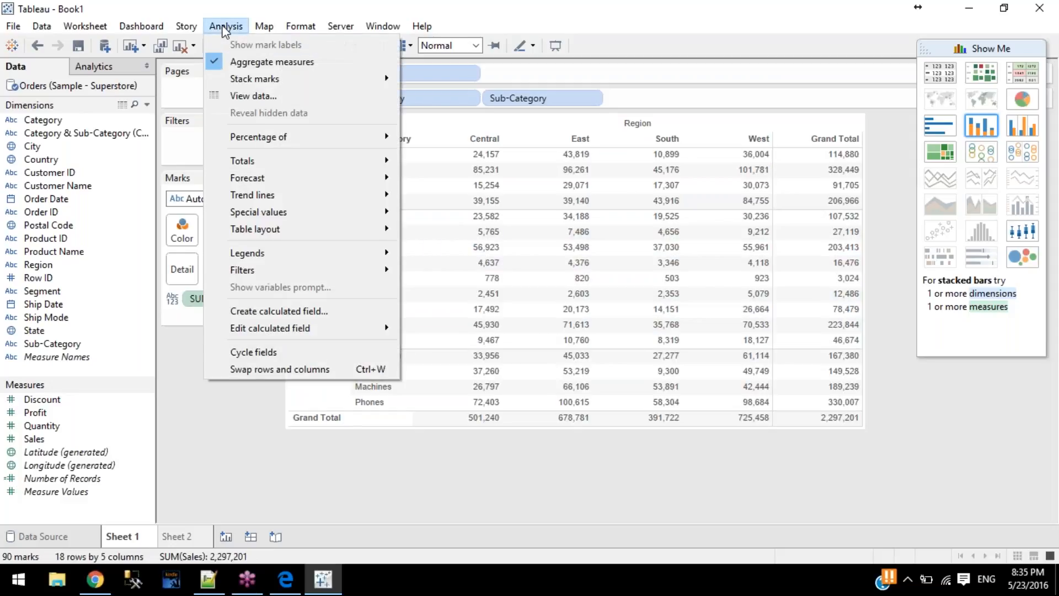
mouse_move(313, 168)
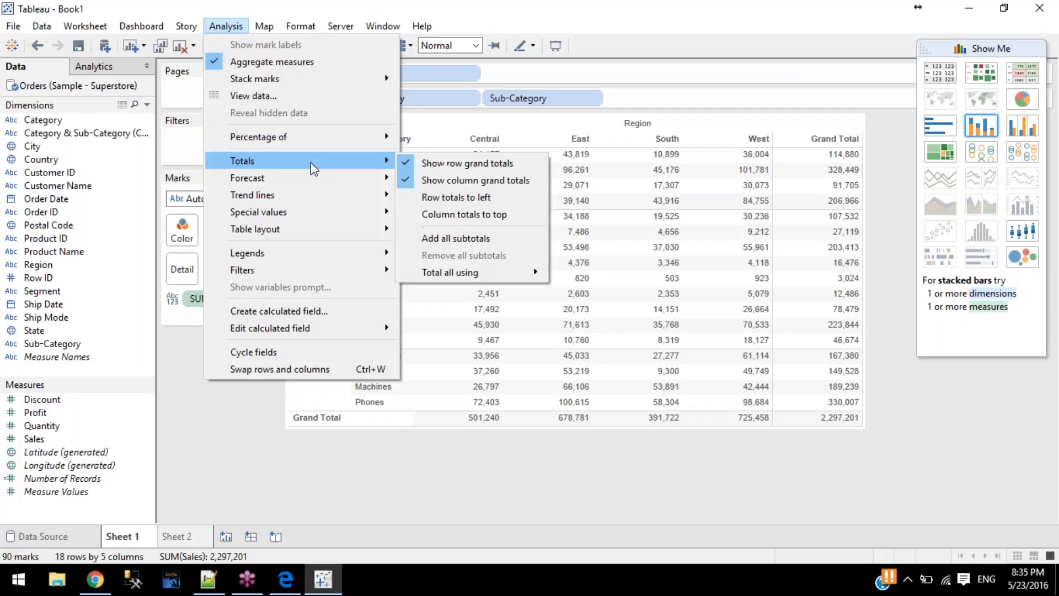
click(478, 237)
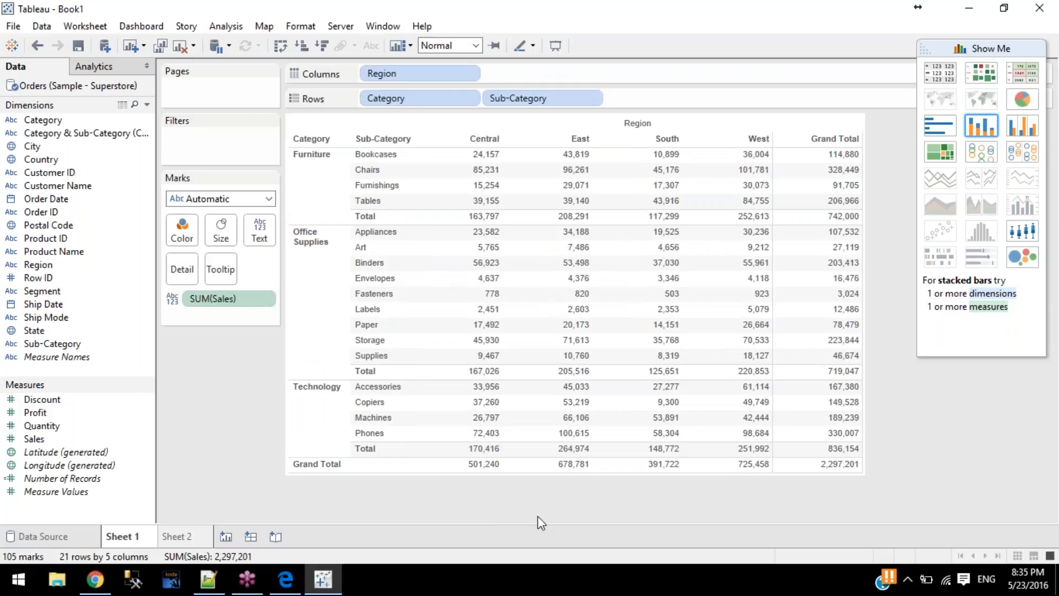
Step: Examine the Furniture group with its Central subtotal and its subtotal in the Grand Total column
click(306, 181)
click(306, 180)
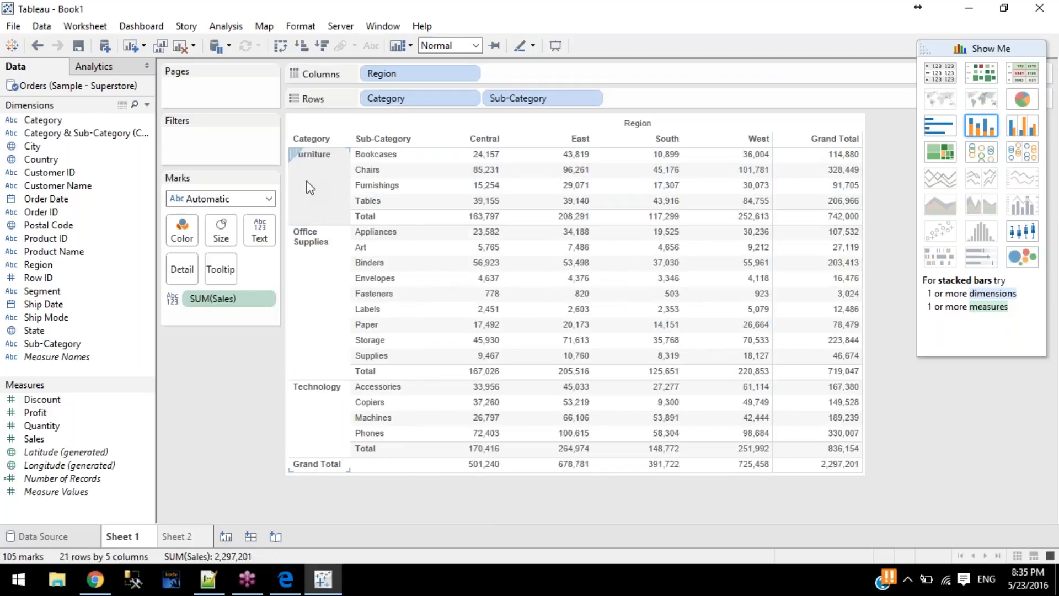
click(462, 218)
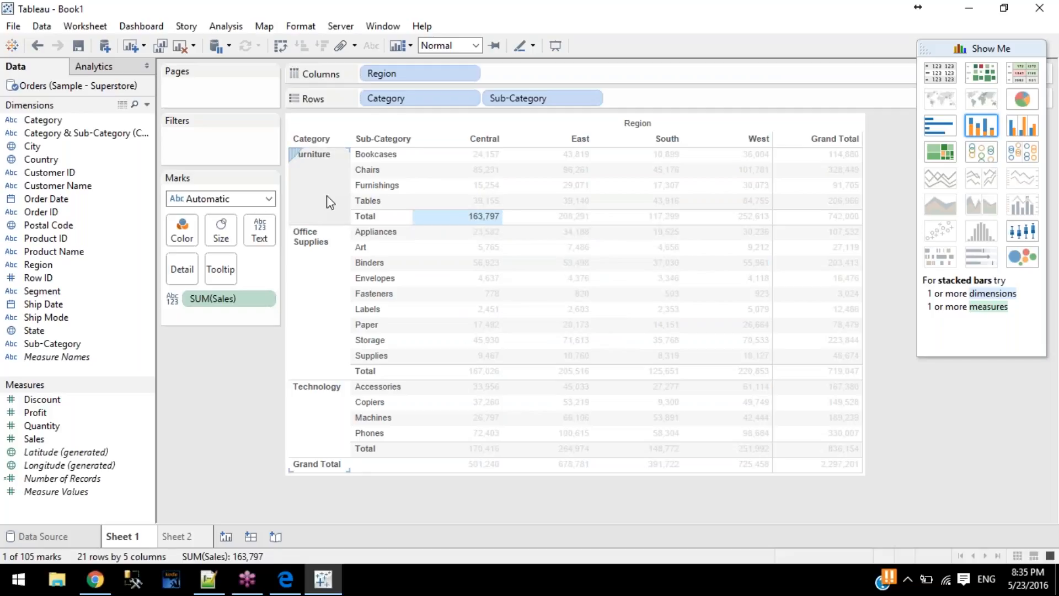
click(347, 183)
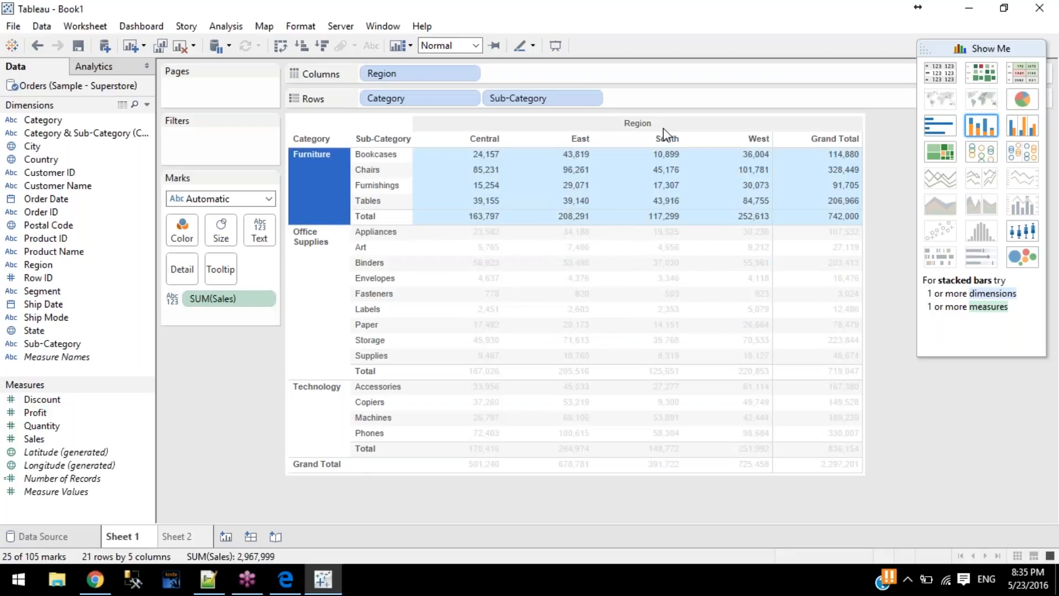
click(847, 221)
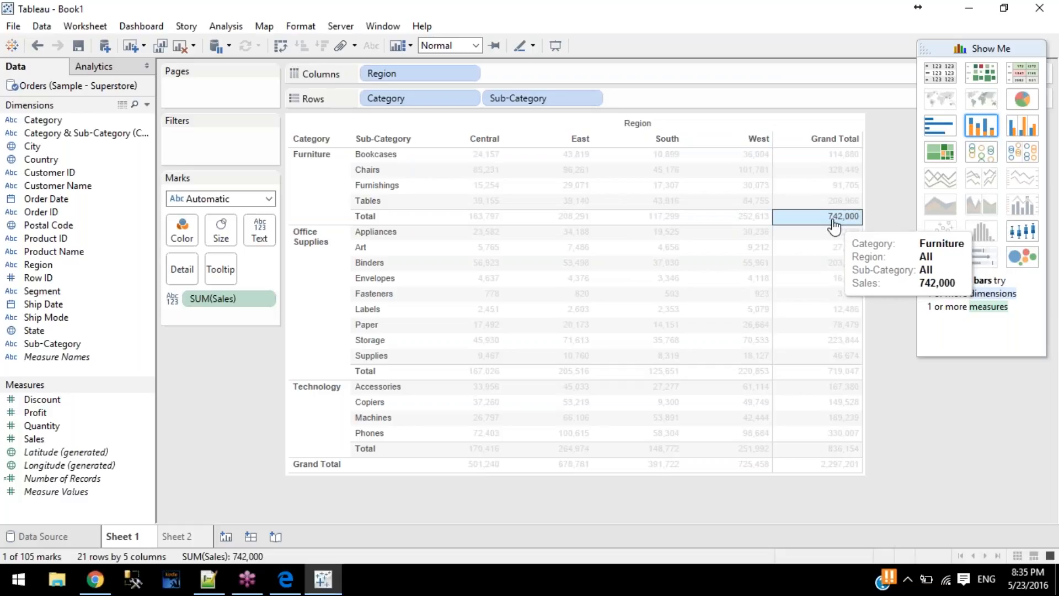
click(318, 164)
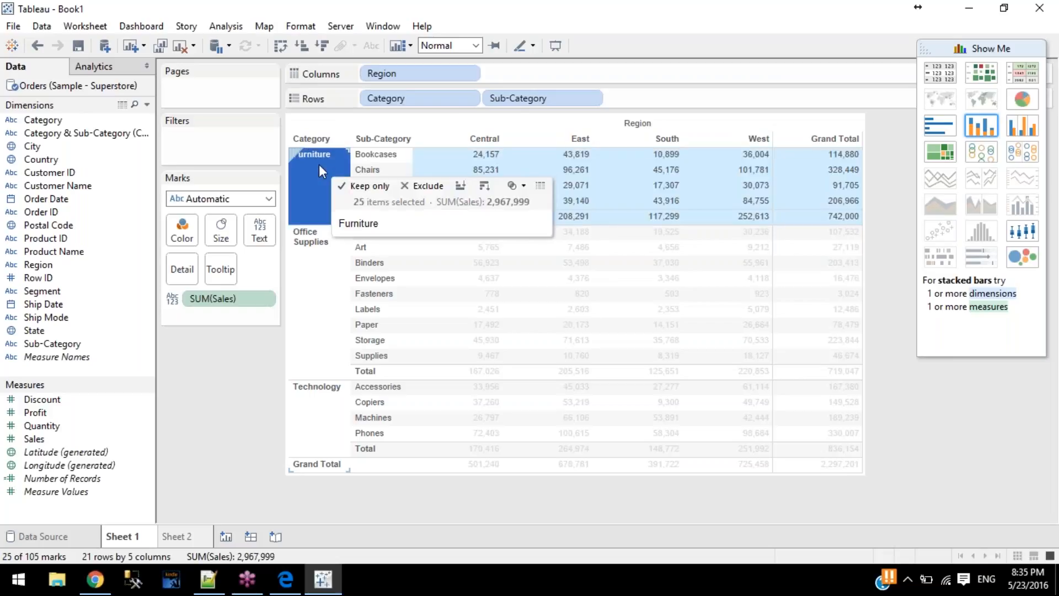
click(319, 165)
Step: Examine the Office Supplies group and its overall subtotal, plus the table's overall grand total
click(327, 283)
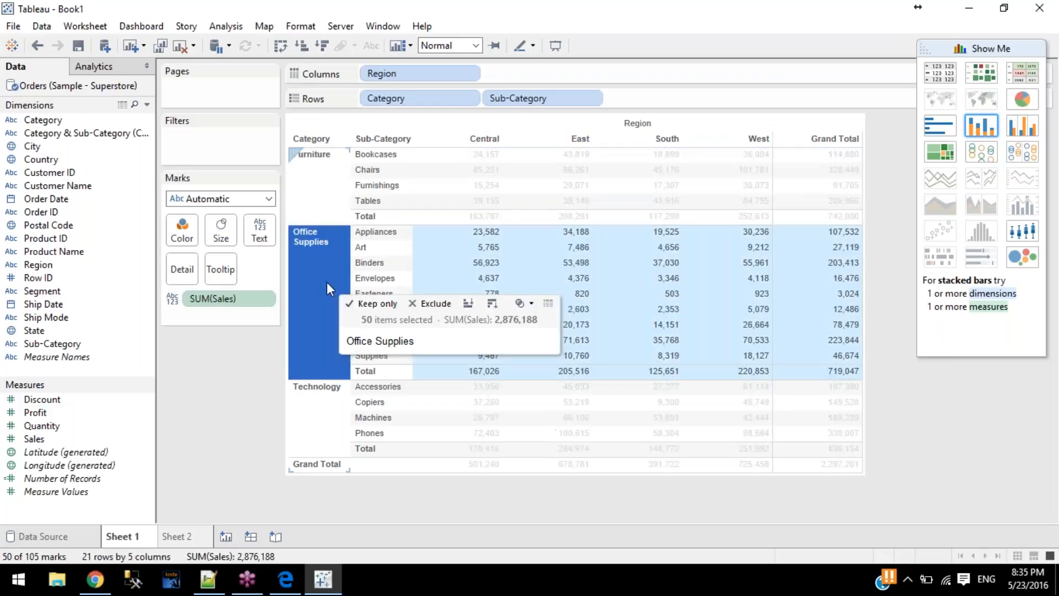
click(827, 371)
click(822, 464)
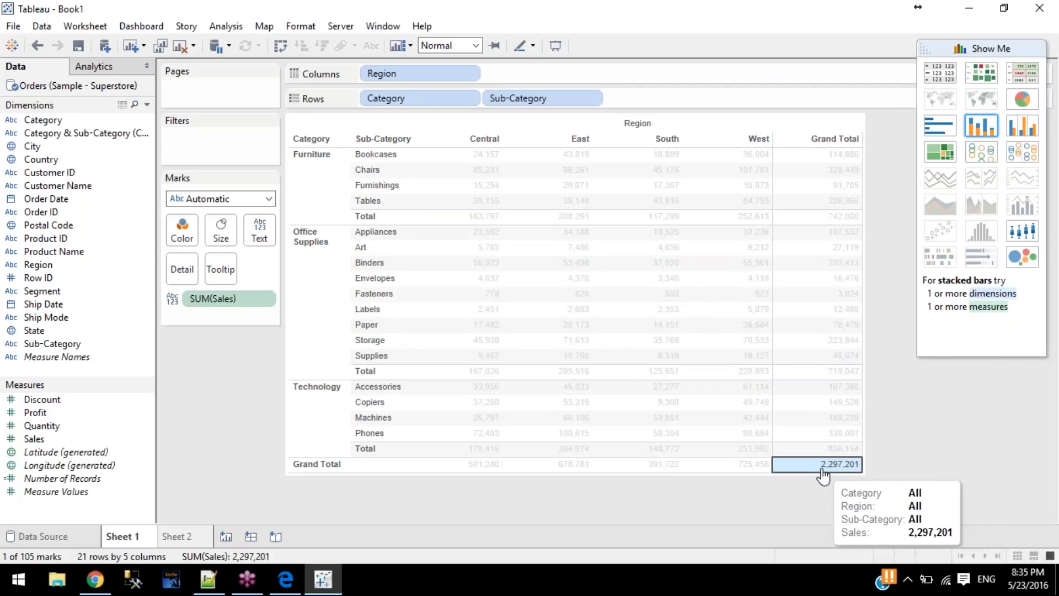
click(789, 506)
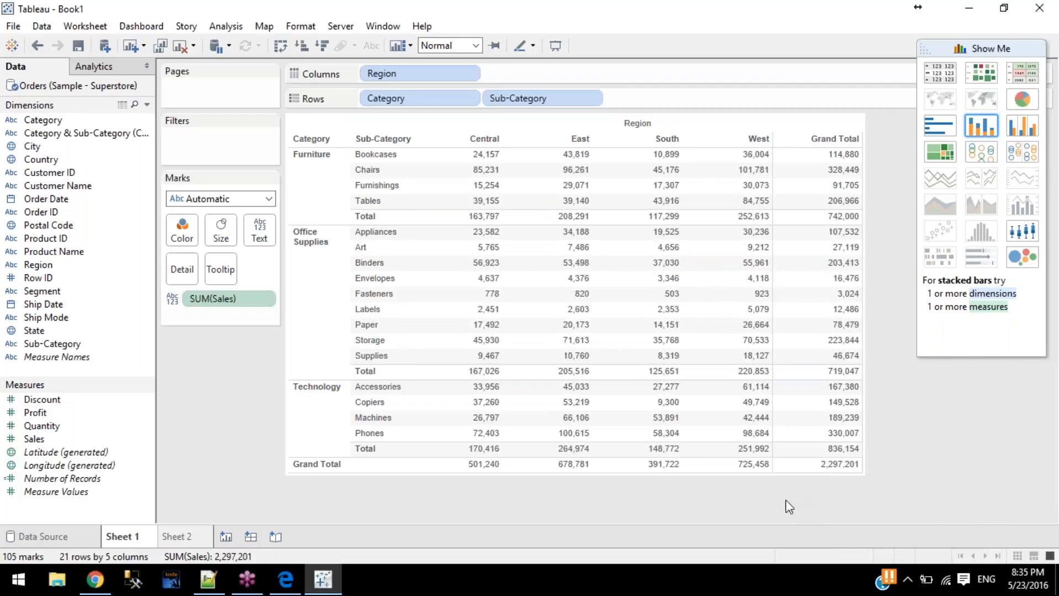
Step: Compare the West grand total with the combined West subtotals of Technology, Office Supplies and Furniture
click(754, 464)
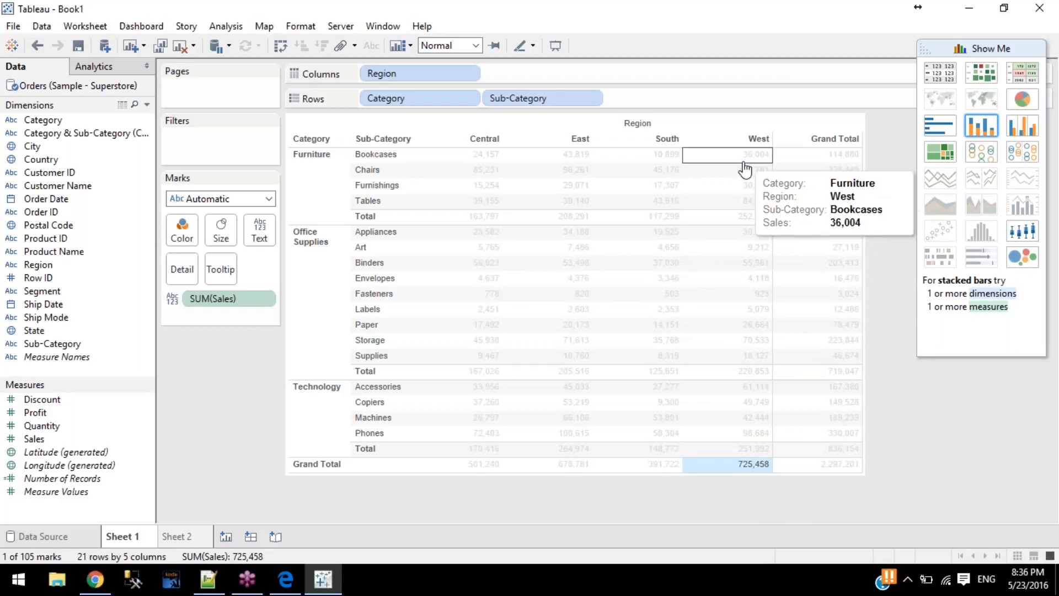
click(742, 469)
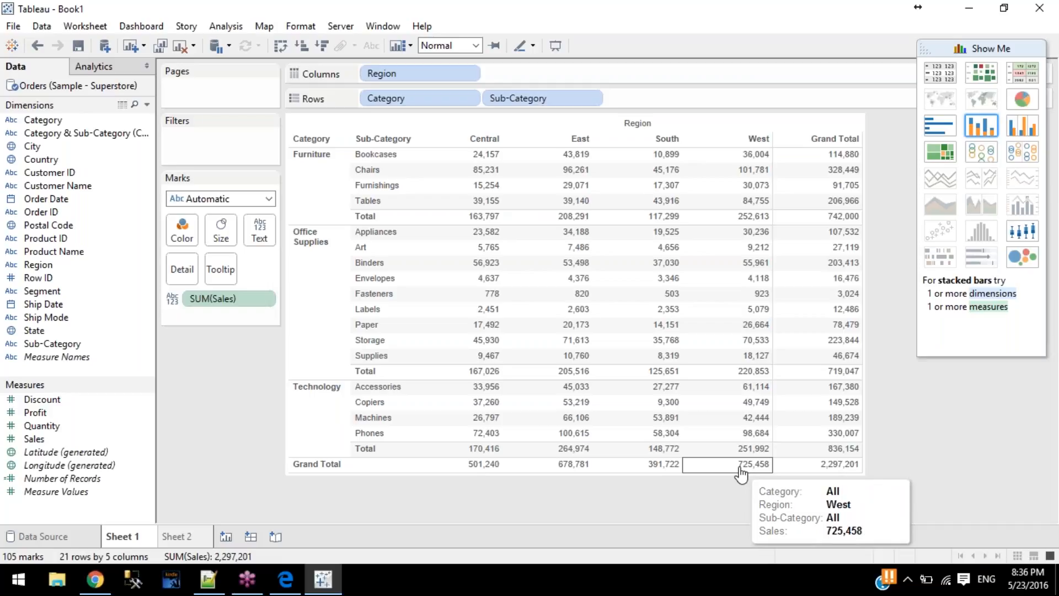
click(740, 449)
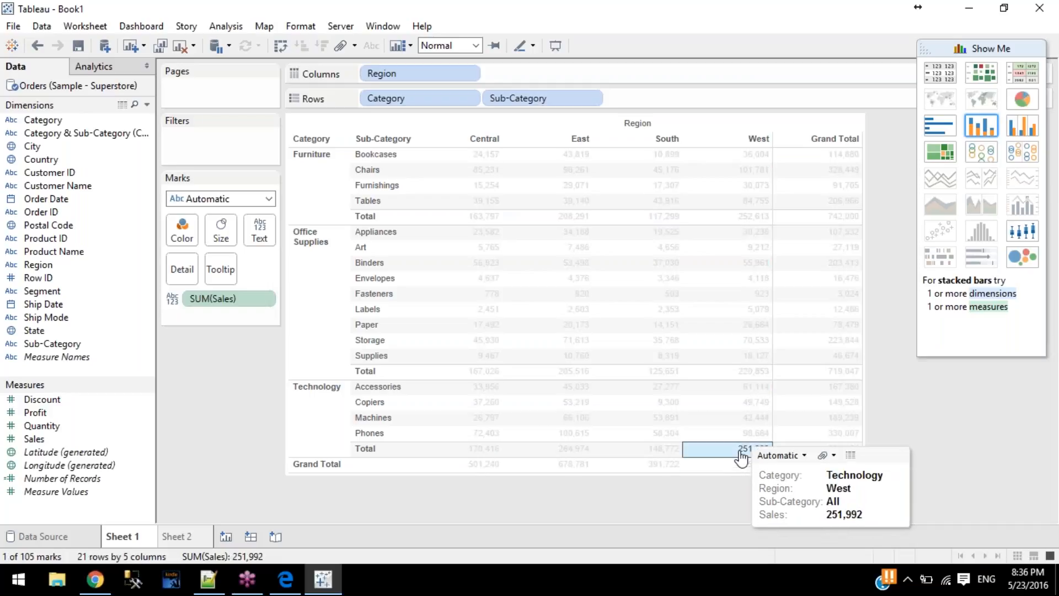
ctrl+click(746, 372)
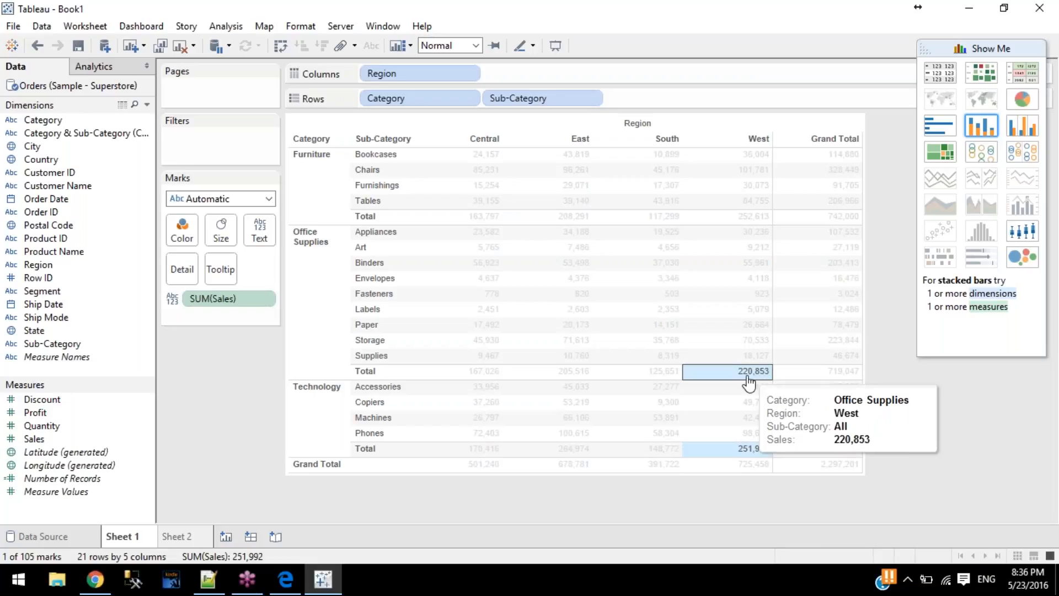
ctrl+click(738, 218)
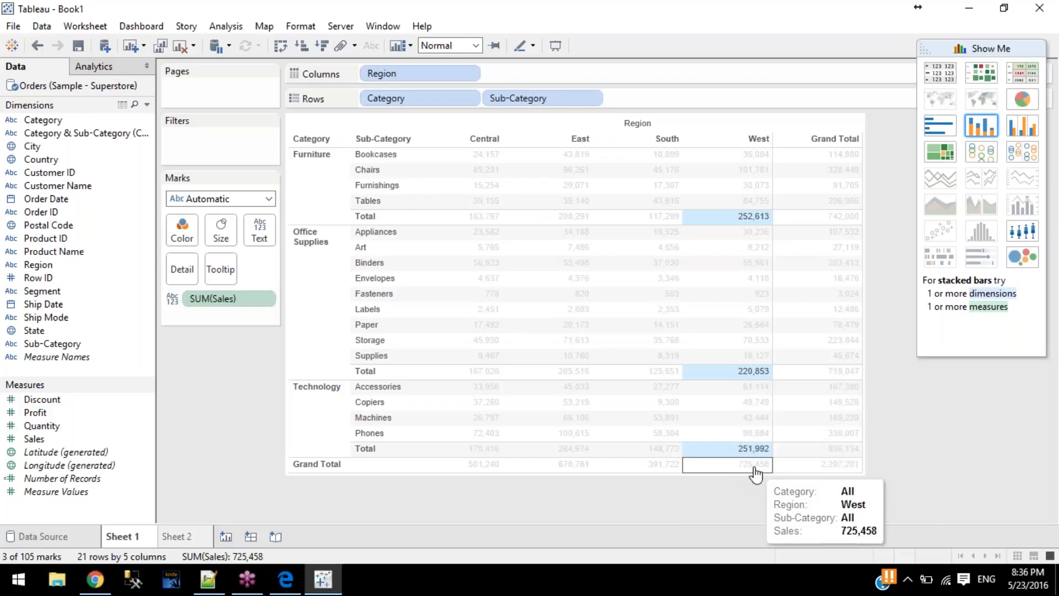
click(701, 522)
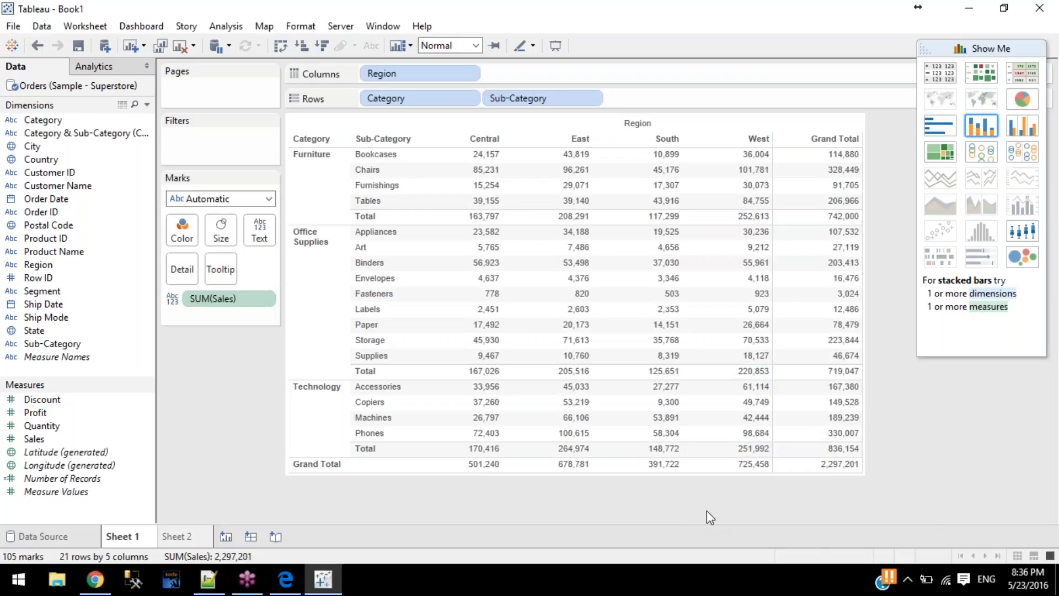
Step: Recheck the sum of the three category subtotals in the West column against that column's grand total
click(739, 448)
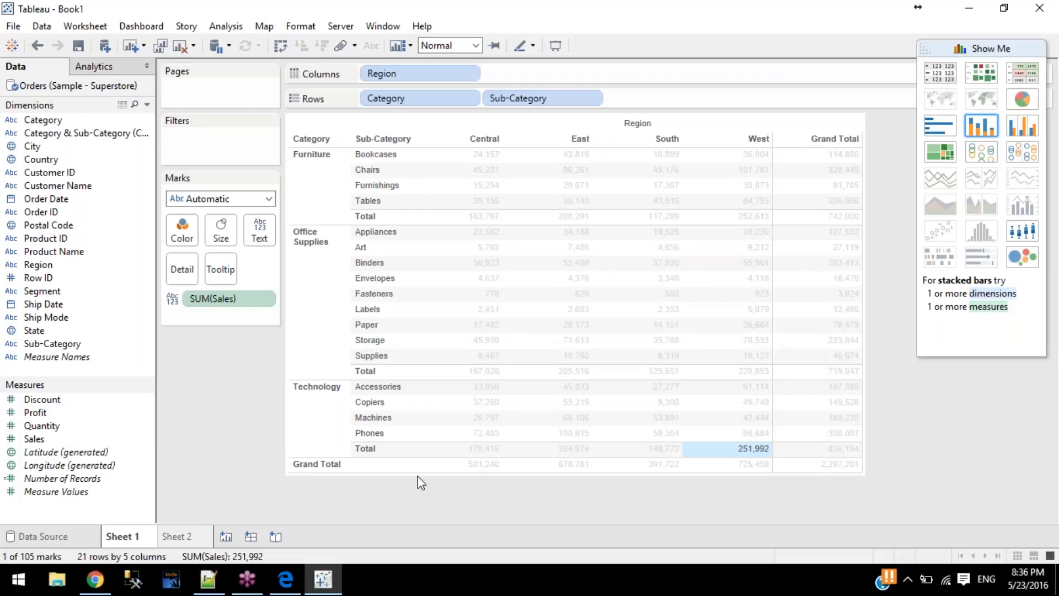
ctrl+click(756, 379)
ctrl+click(750, 223)
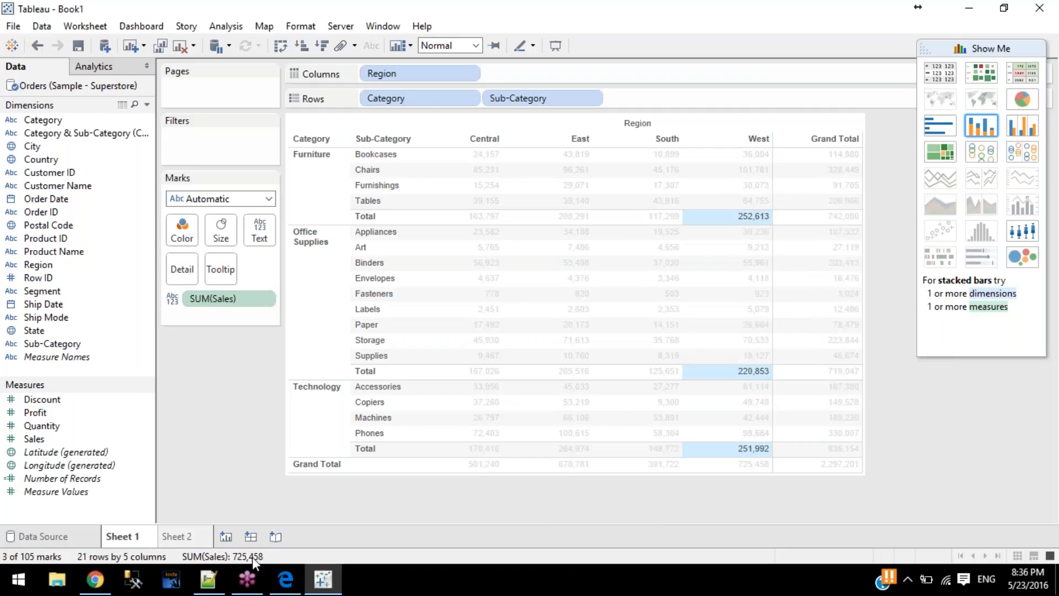
click(750, 470)
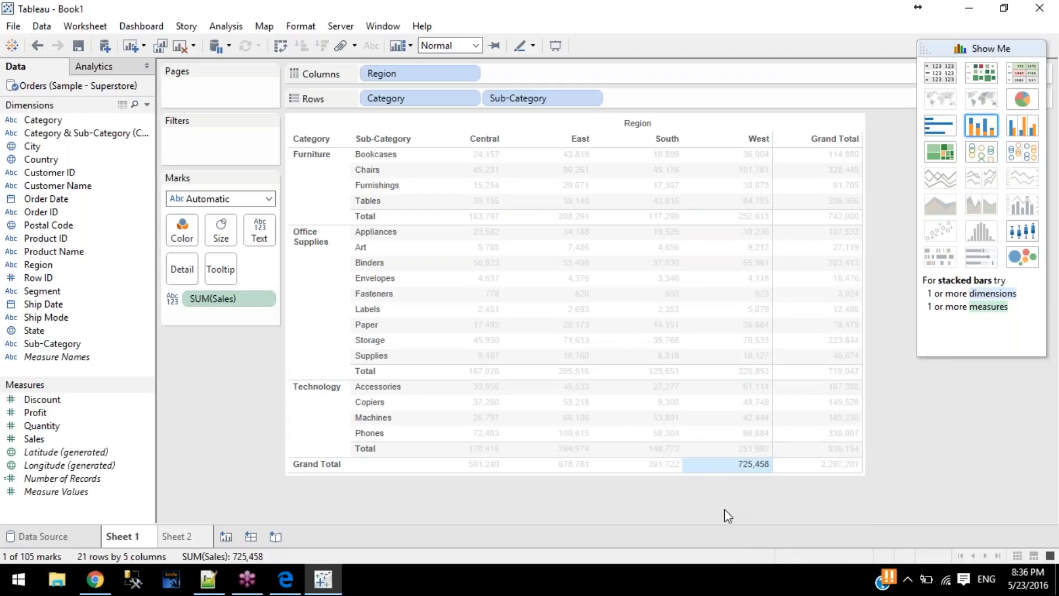
click(746, 473)
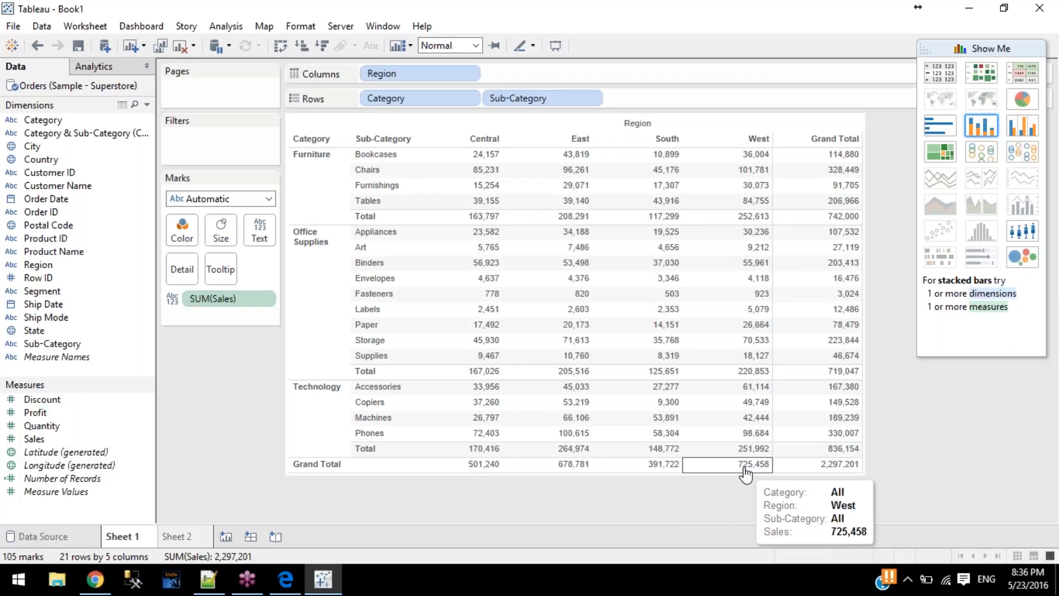
click(747, 449)
ctrl+click(748, 374)
ctrl+click(750, 216)
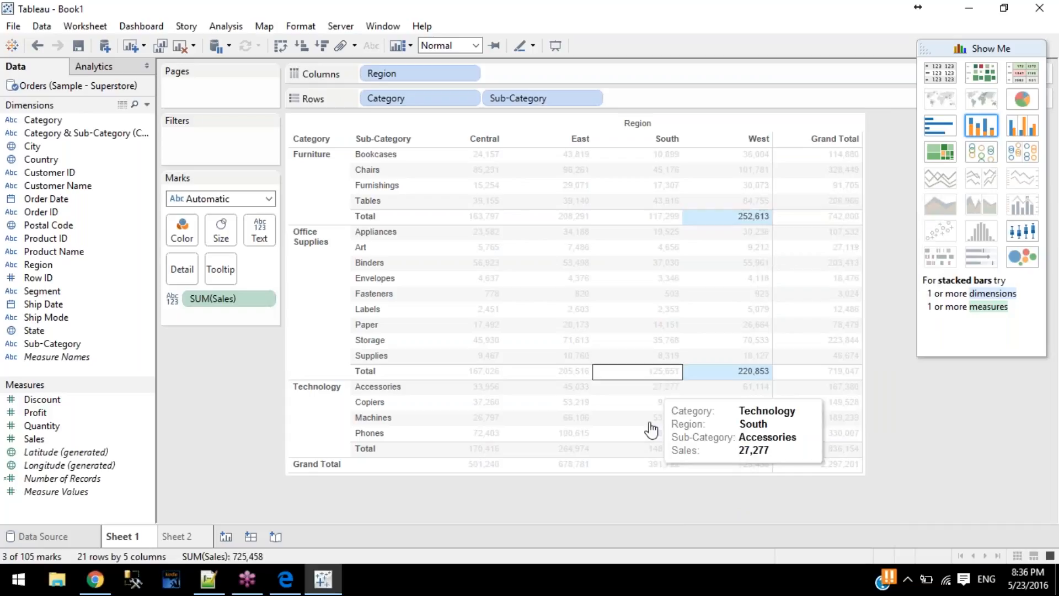
click(842, 485)
Step: Examine the Furniture subtotal row from Grand Total through West, South, East and Central, and clear the selection
click(815, 219)
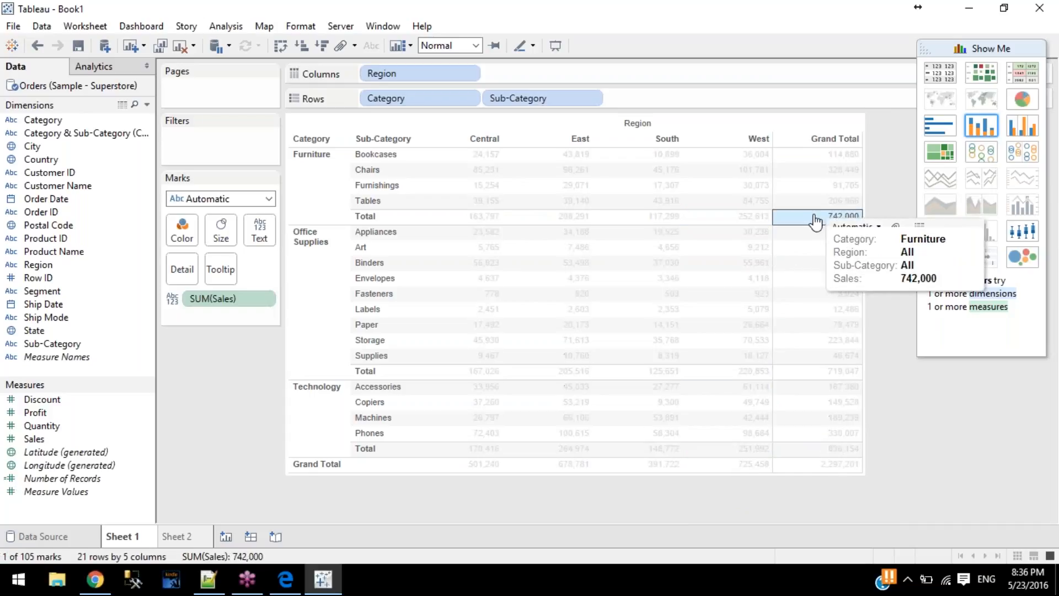
click(728, 216)
click(651, 216)
click(578, 217)
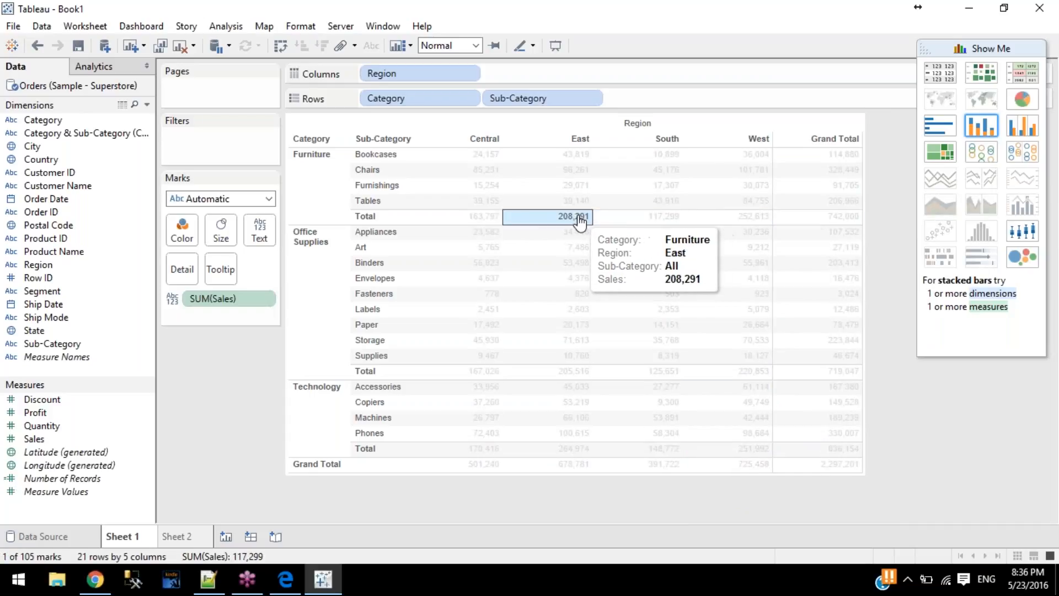
click(491, 218)
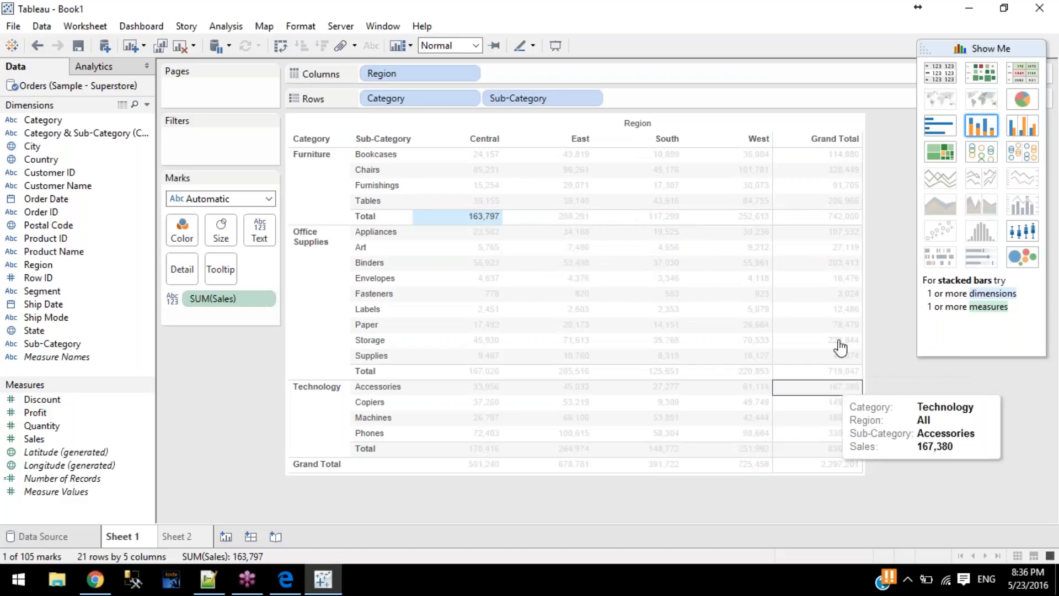
click(872, 304)
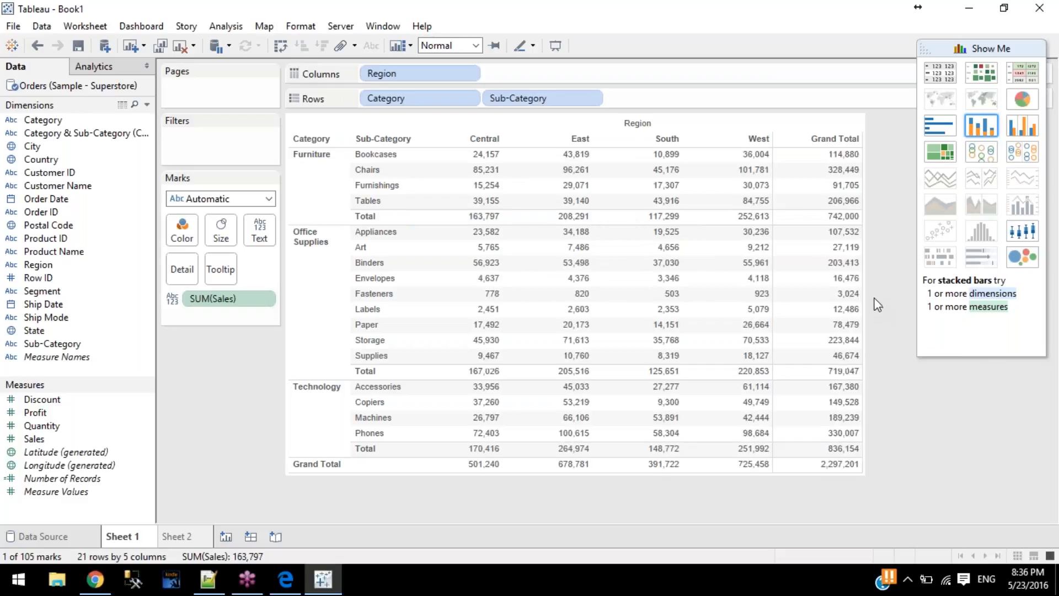
Step: Compare the overall Furniture subtotal with the combined Bookcases, Chairs, Furnishings and Tables totals, and select the whole Furniture group
click(855, 220)
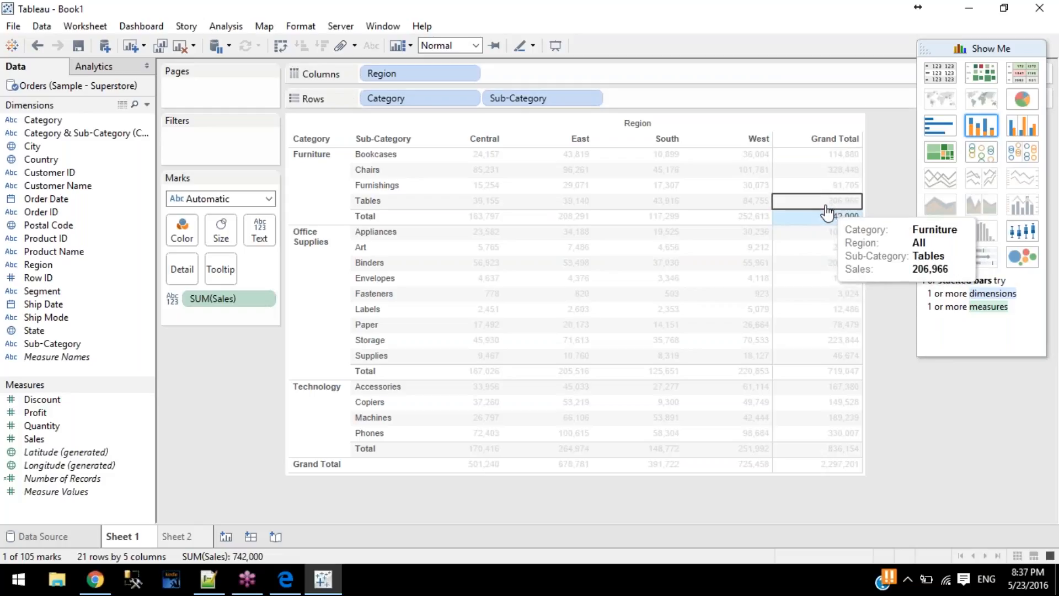
click(839, 201)
click(837, 185)
click(838, 155)
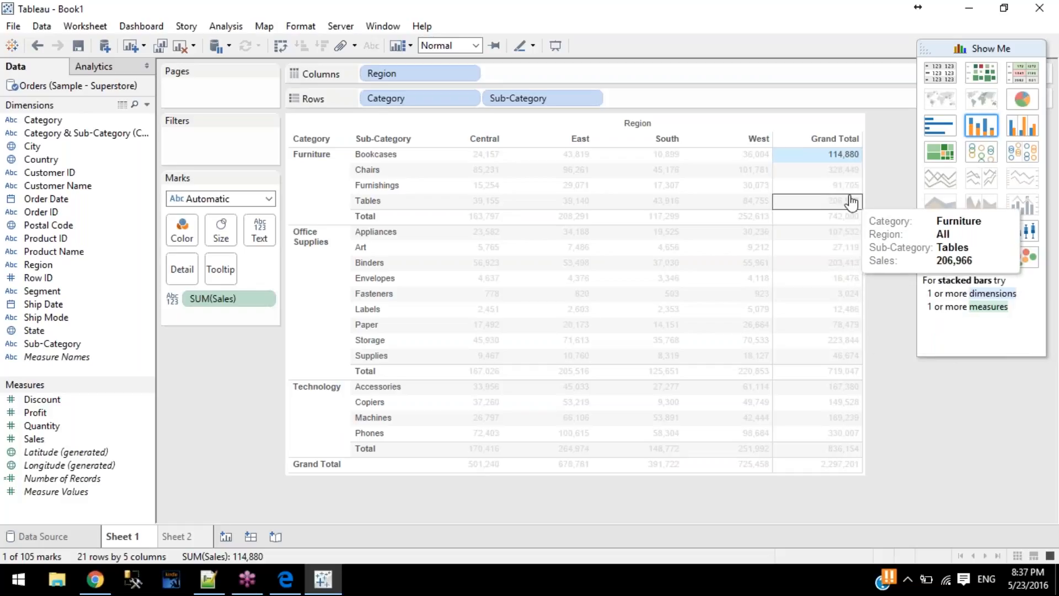
ctrl+click(843, 171)
ctrl+click(840, 185)
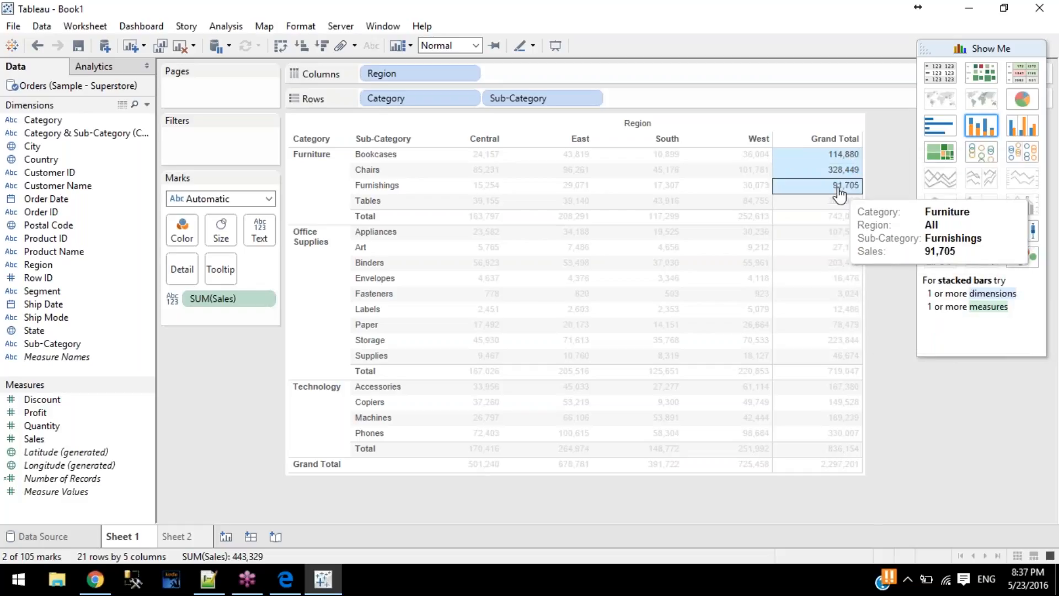
ctrl+click(830, 201)
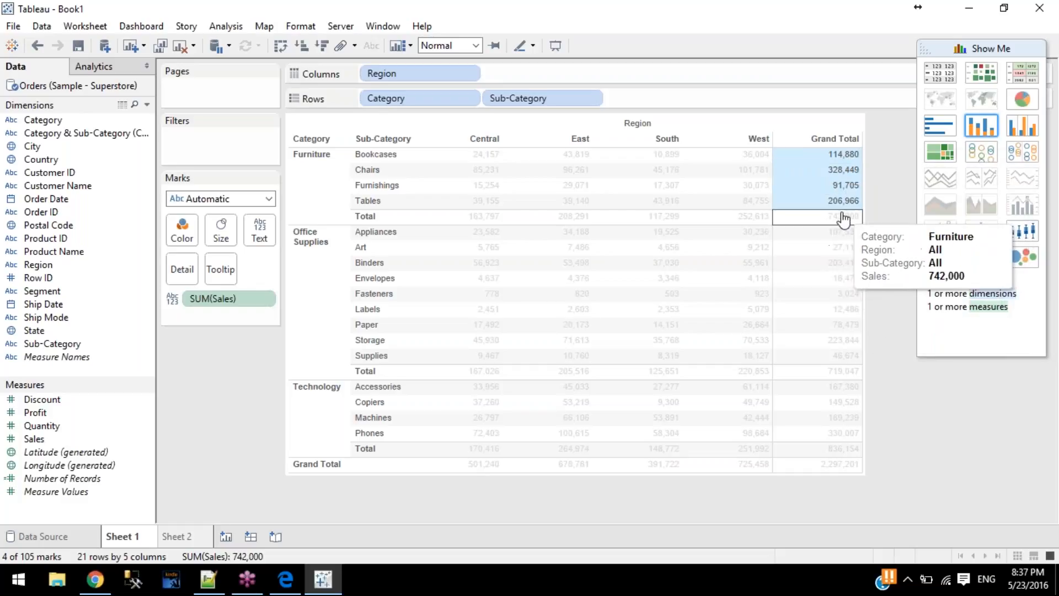
click(316, 187)
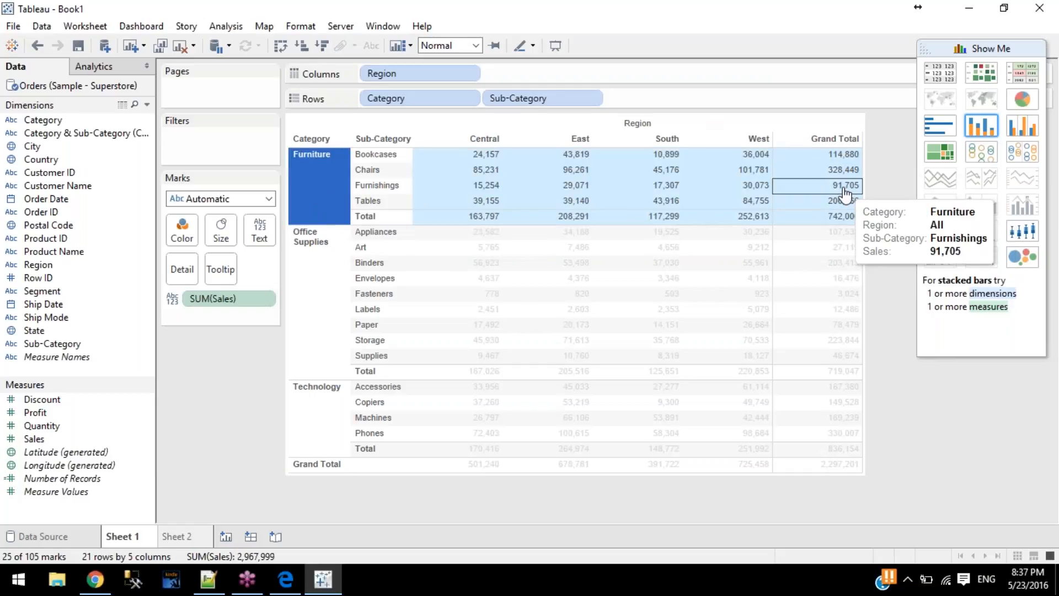
Step: Highlight the whole Office Supplies group and the whole Technology group in turn, and clear the selection
click(299, 296)
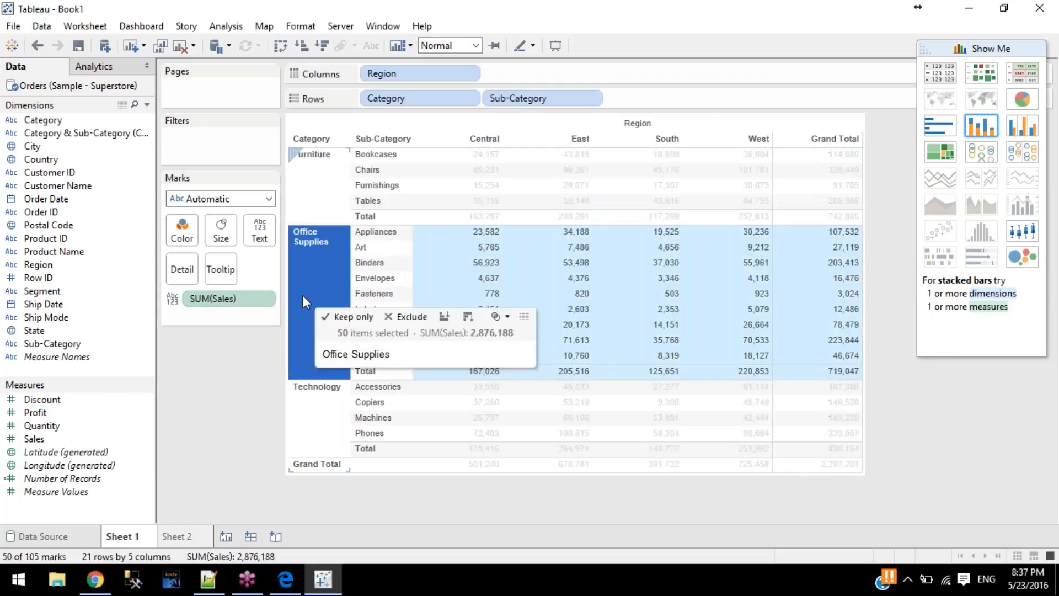
click(314, 422)
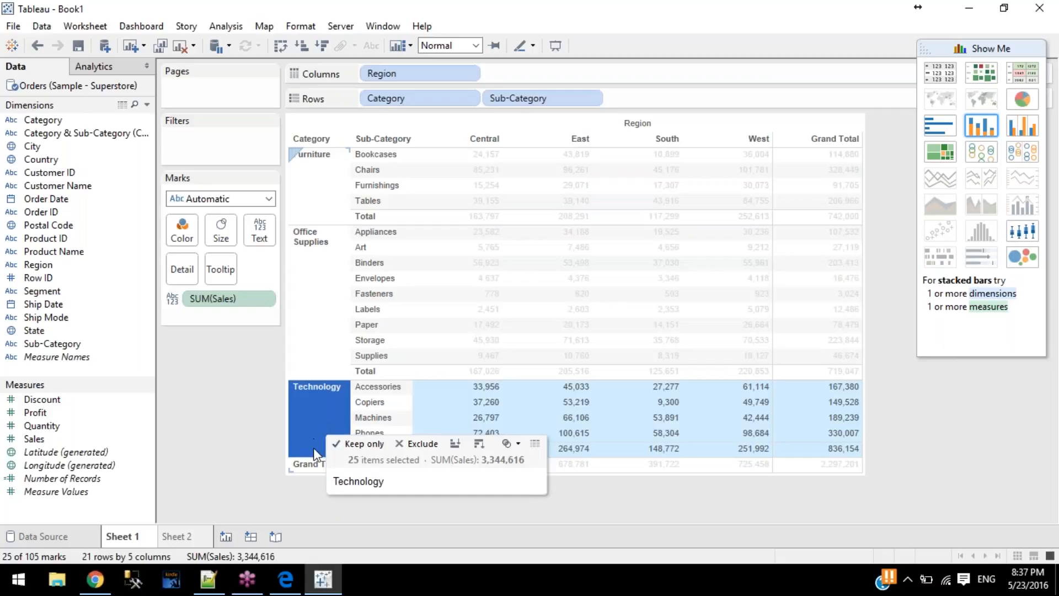
key(Escape)
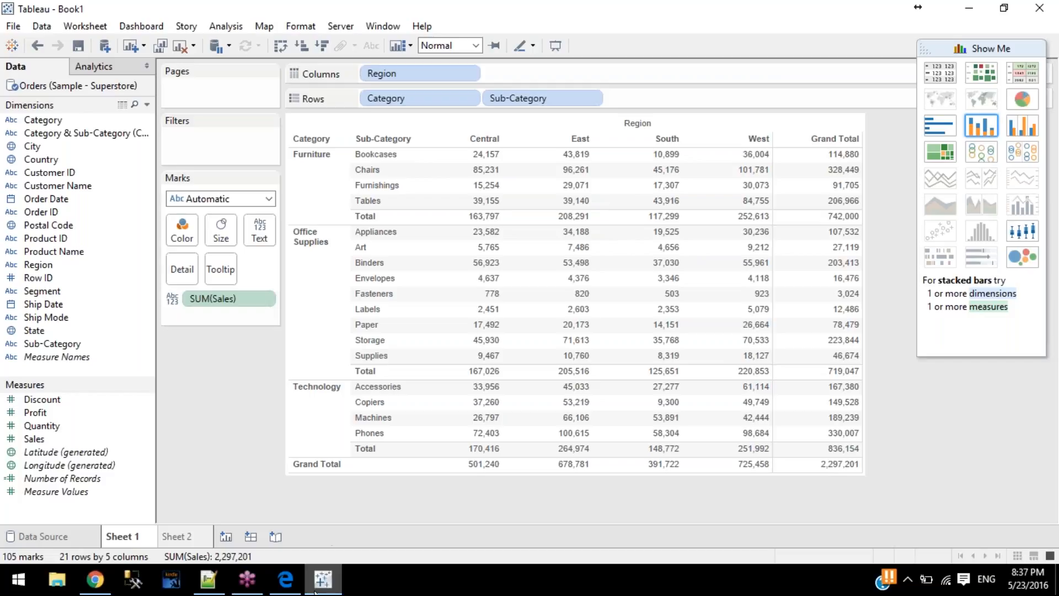
Step: Switch to the training plan PDF in Edge, review the cross tab percentage format topic, and return to Tableau
mouse_move(323, 580)
click(286, 579)
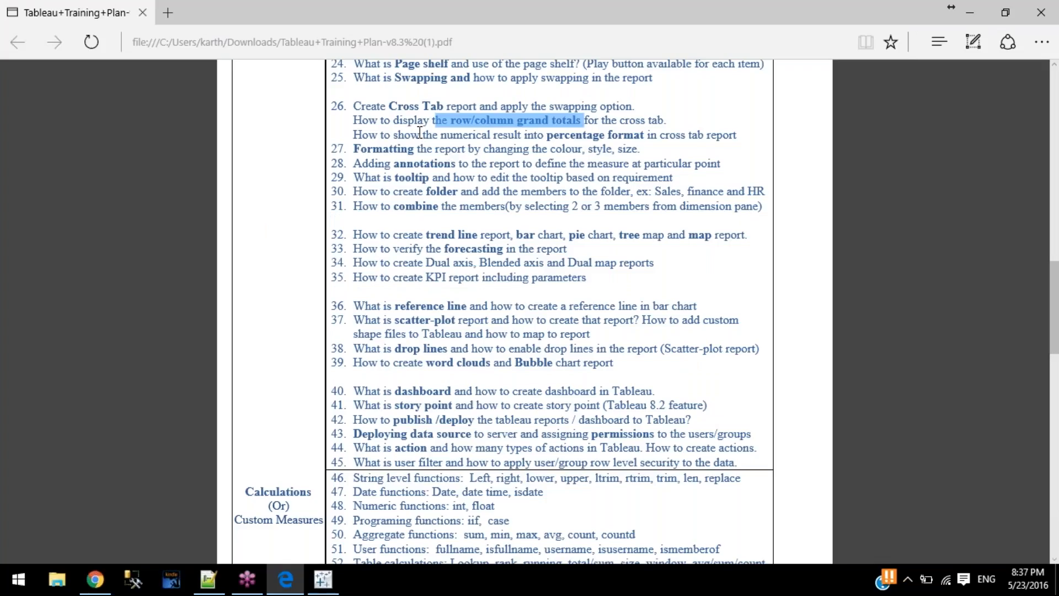
drag(380, 134, 587, 133)
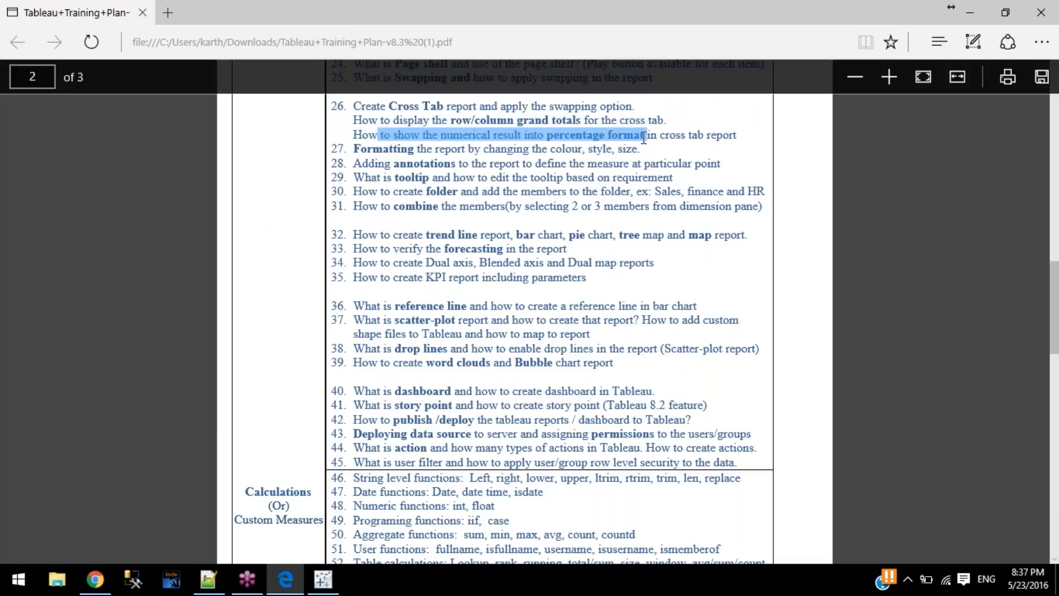
drag(661, 138, 748, 130)
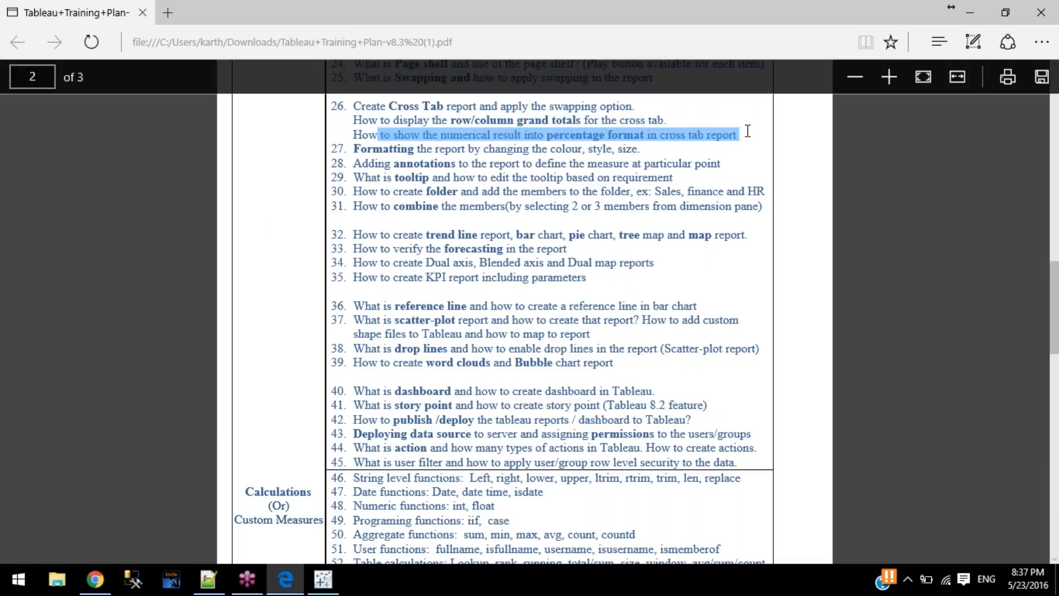
click(980, 7)
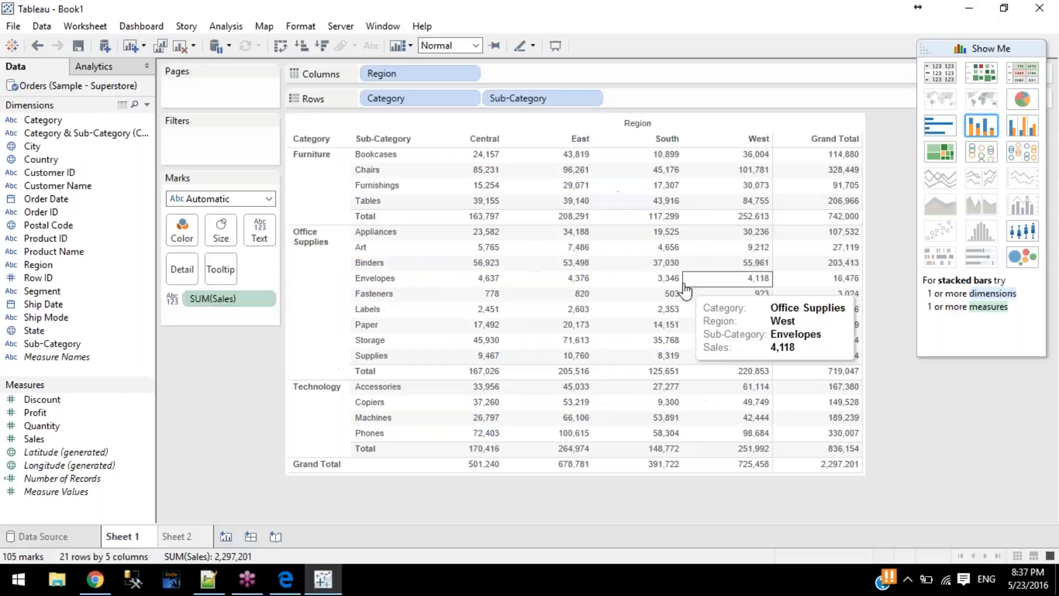
Step: Remove all subtotals from the sales table
click(231, 27)
mouse_move(308, 136)
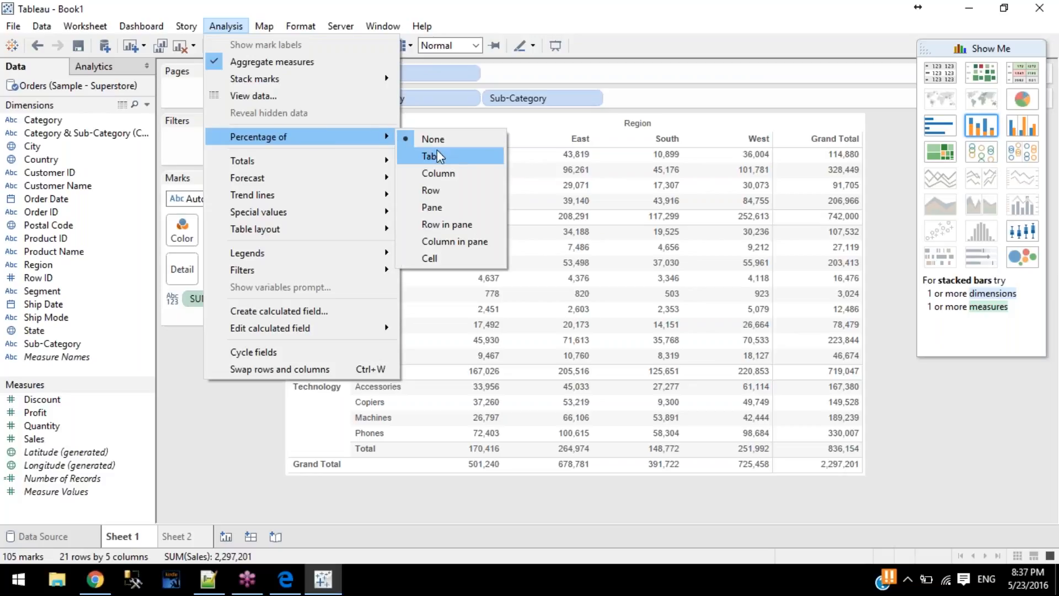
mouse_move(332, 160)
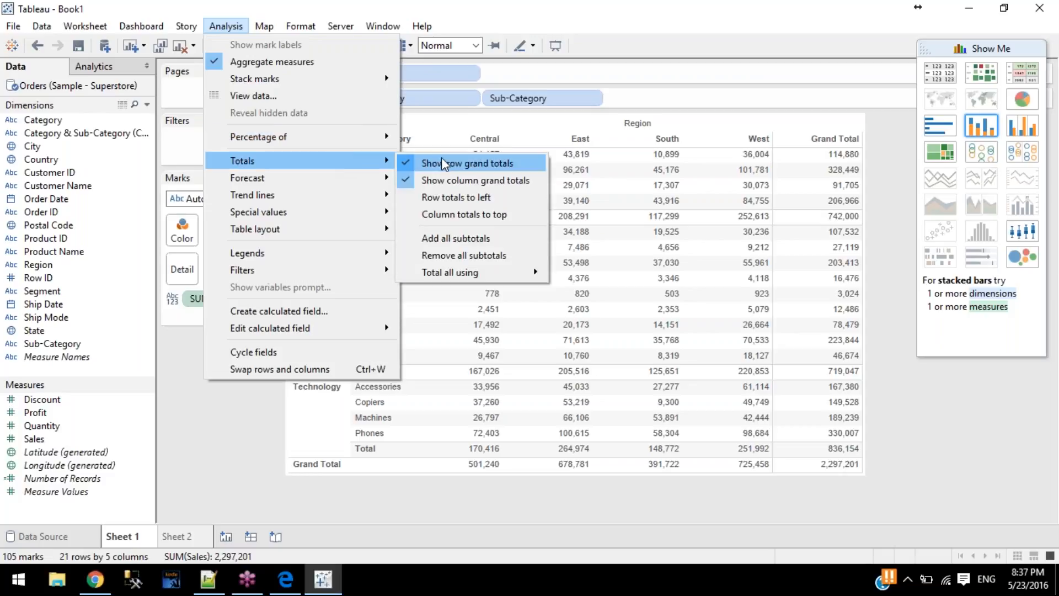
click(438, 254)
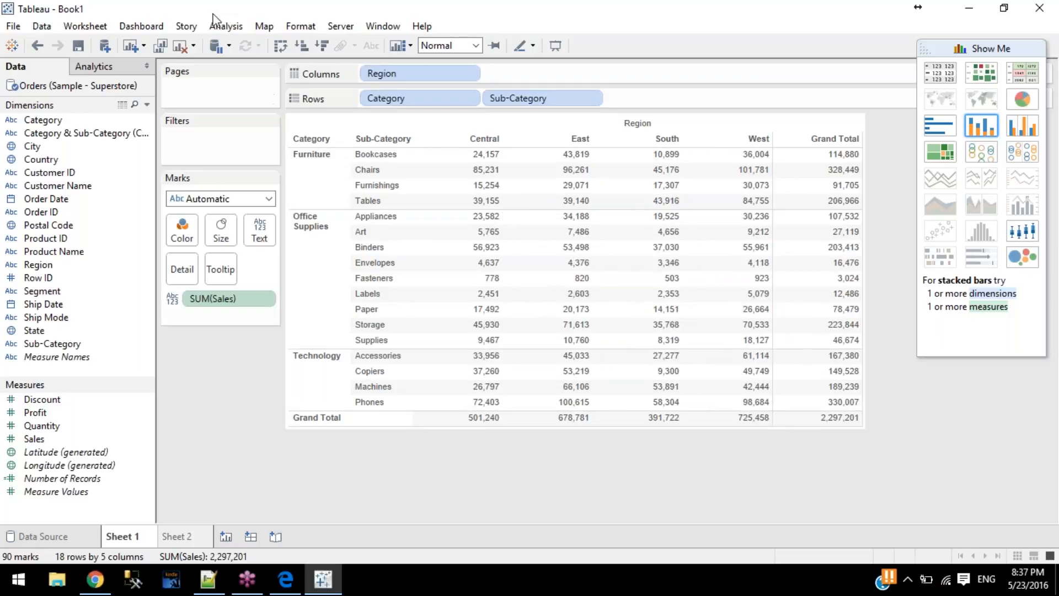
Step: Display the sales values as a percentage of the whole table
click(226, 27)
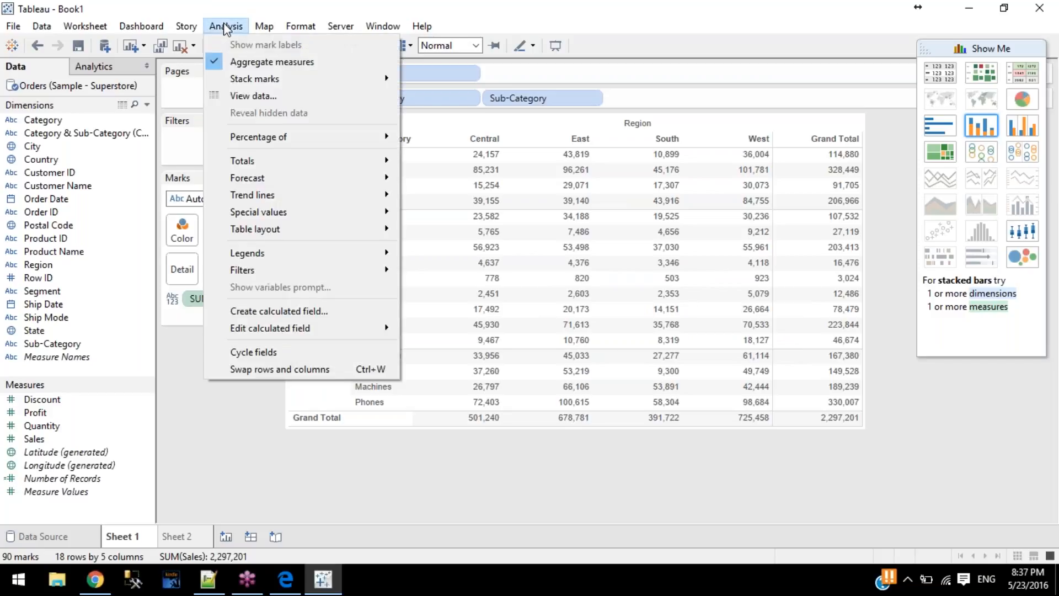
mouse_move(349, 142)
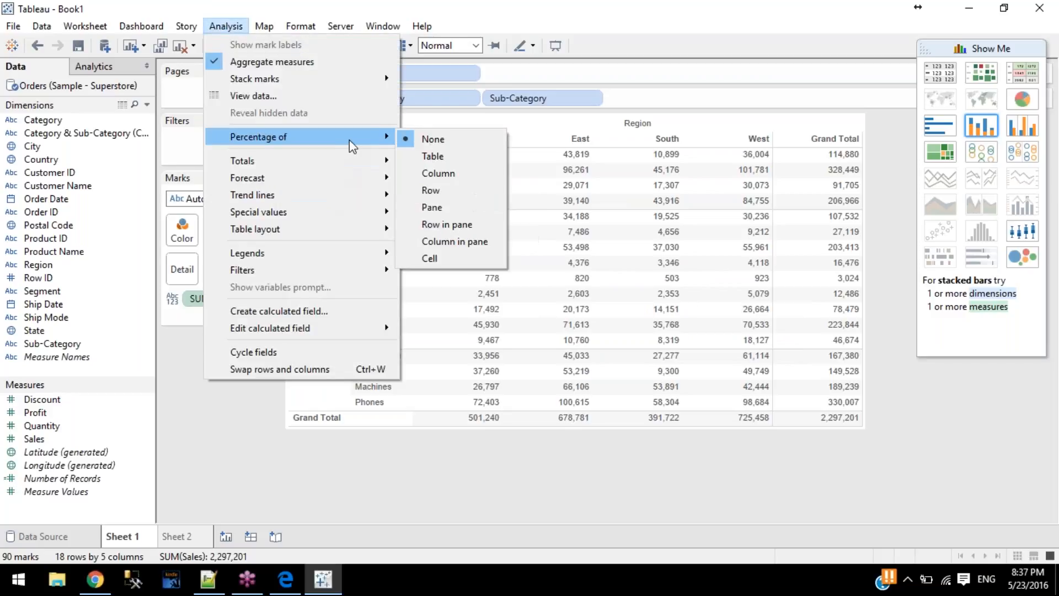
click(448, 156)
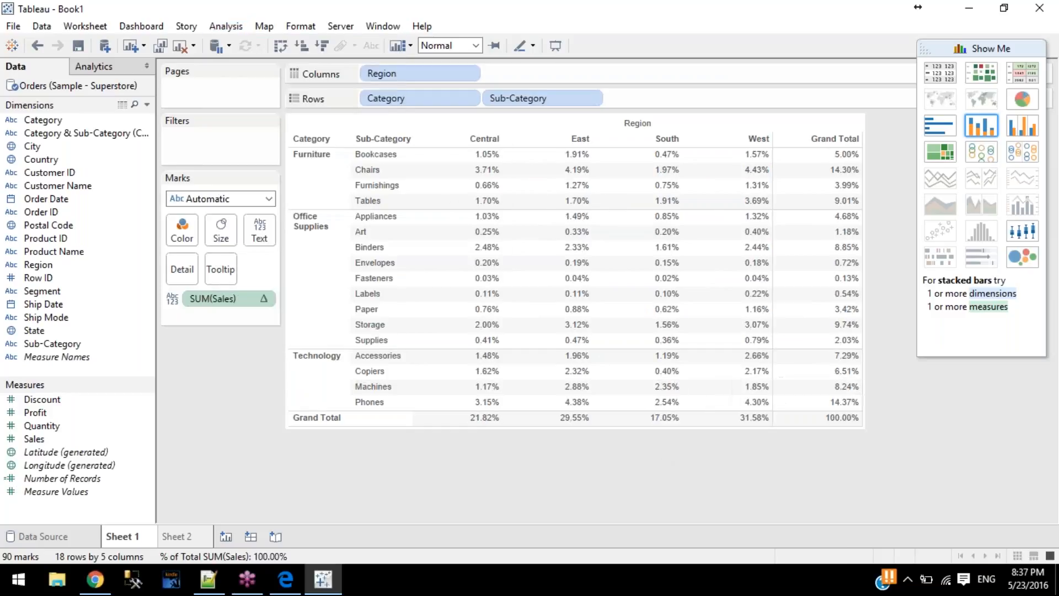
Step: Examine the overall Grand Total percentage across all regions and categories, and clear the selection
click(843, 418)
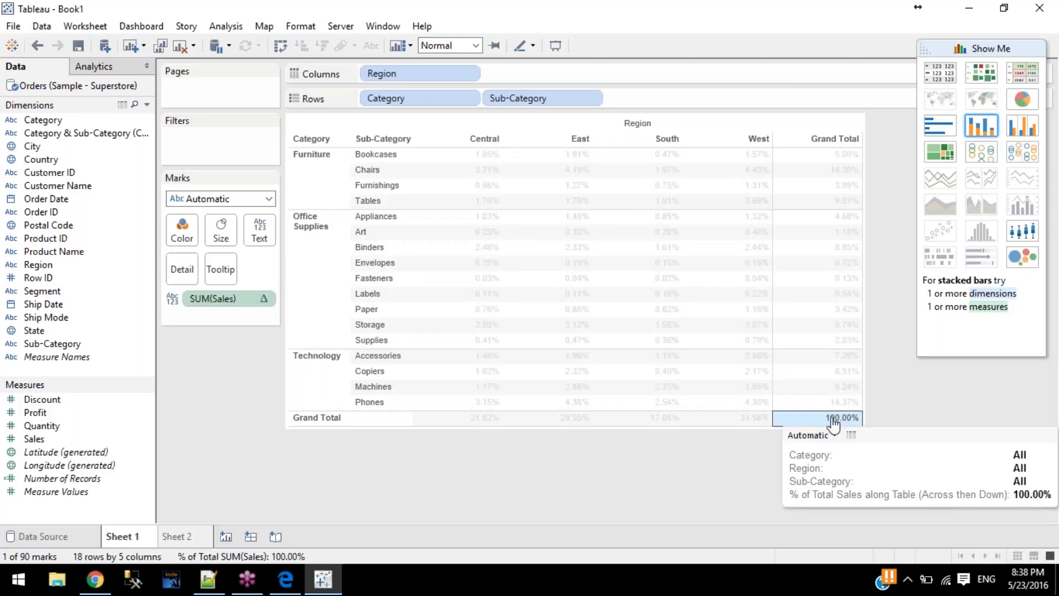
click(833, 422)
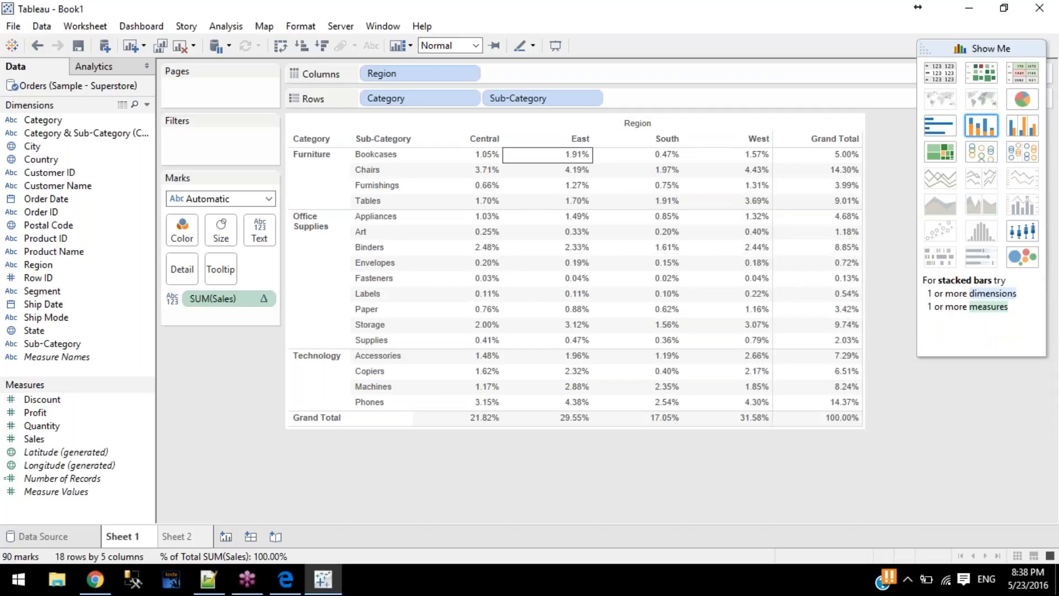
click(823, 425)
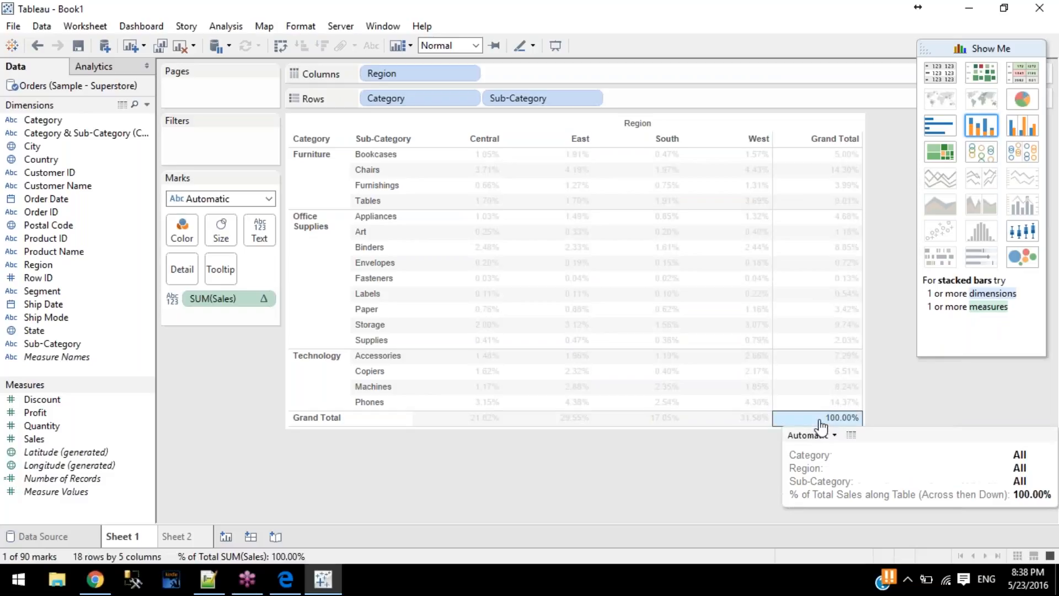
click(822, 424)
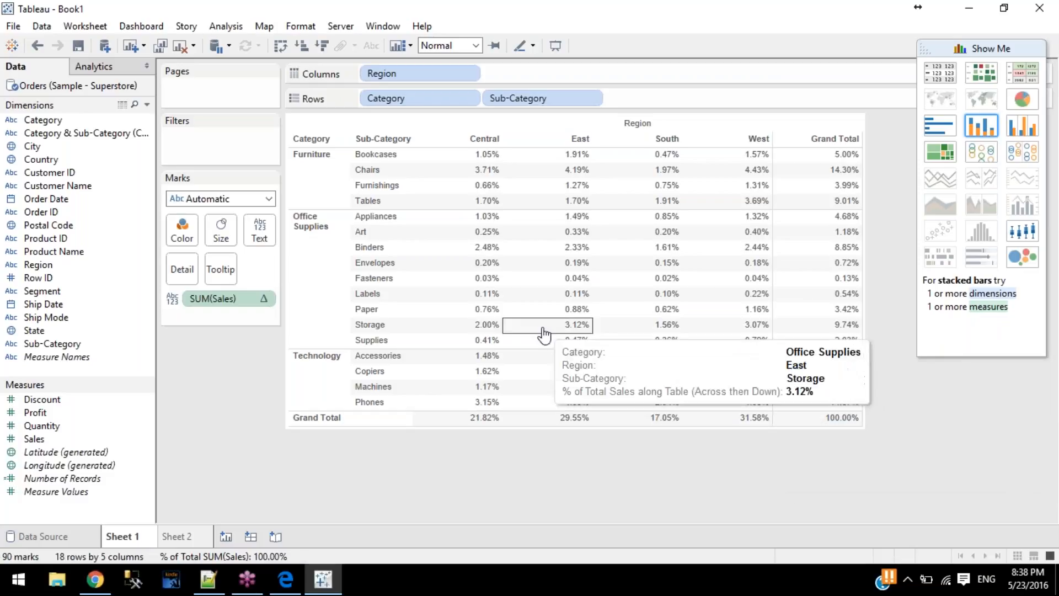
Step: Change the sales percentages to be calculated by column
click(224, 24)
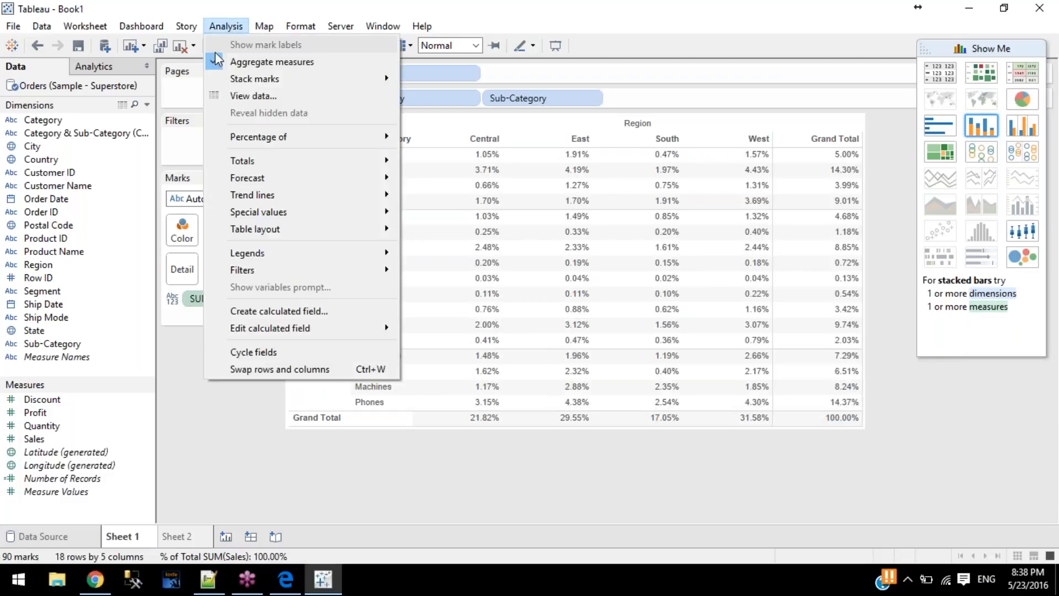
mouse_move(319, 136)
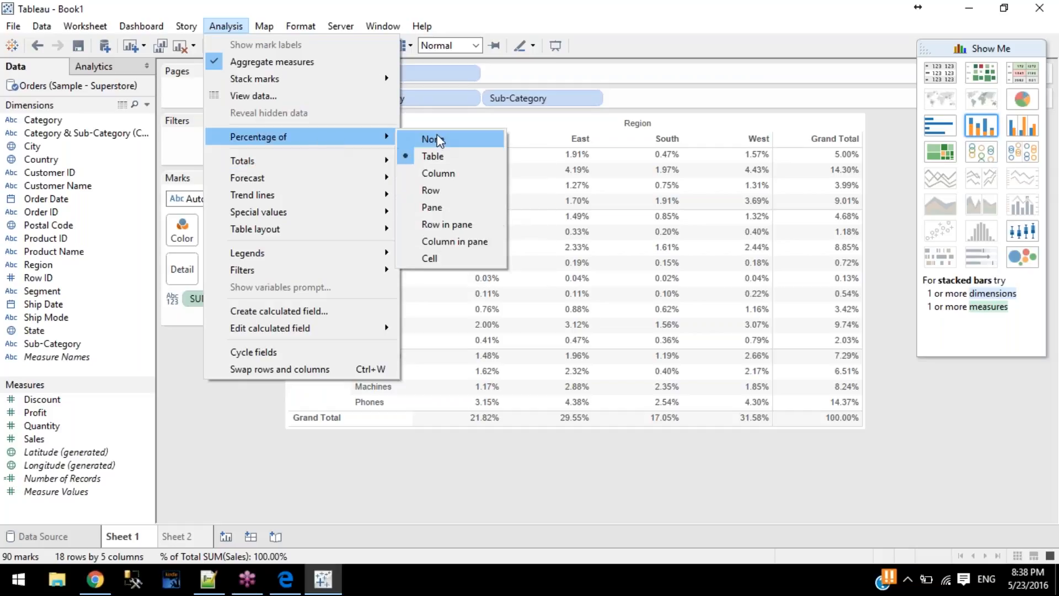
click(439, 173)
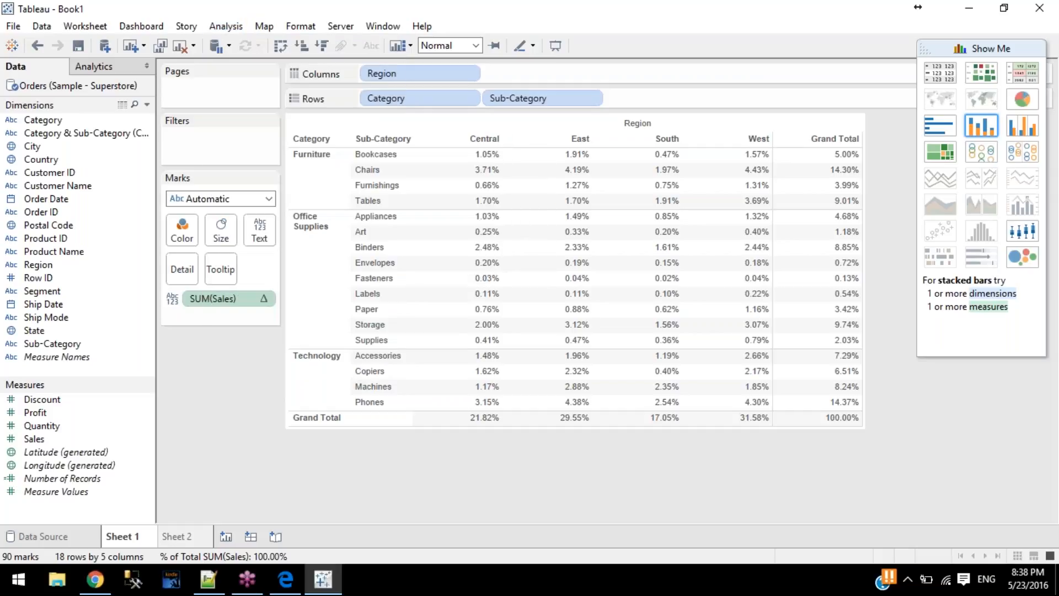
Step: Examine the Grand Total percentages of the Central and East columns, and highlight the whole East column
click(481, 419)
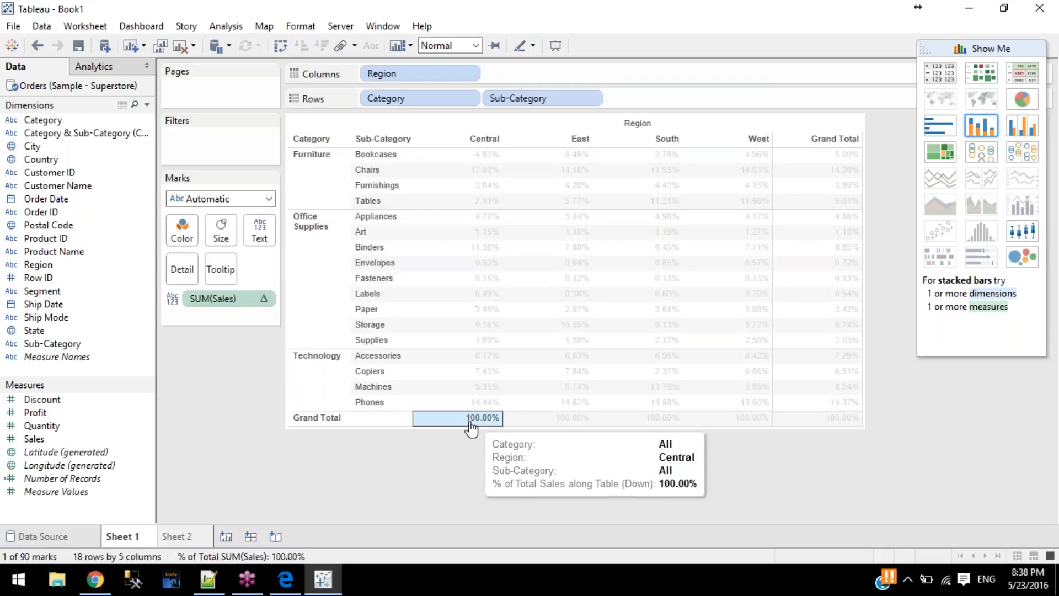
click(566, 419)
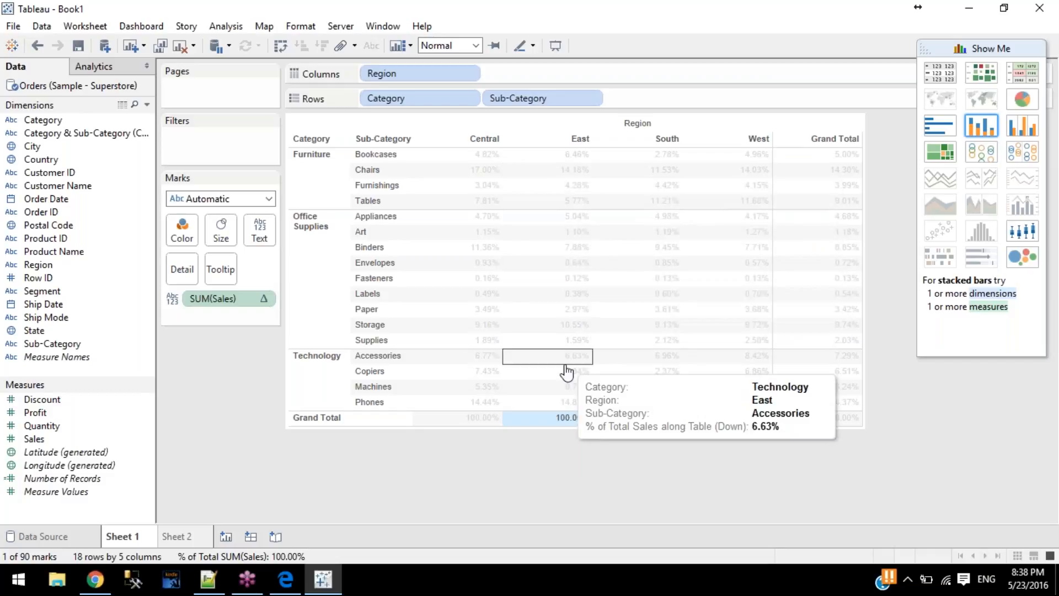
click(564, 424)
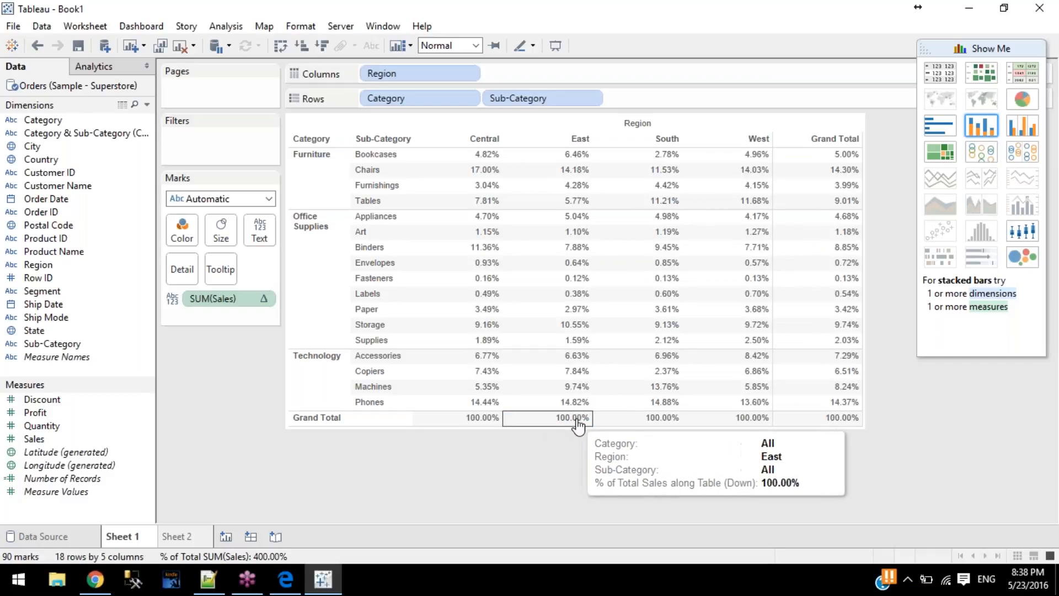
click(568, 425)
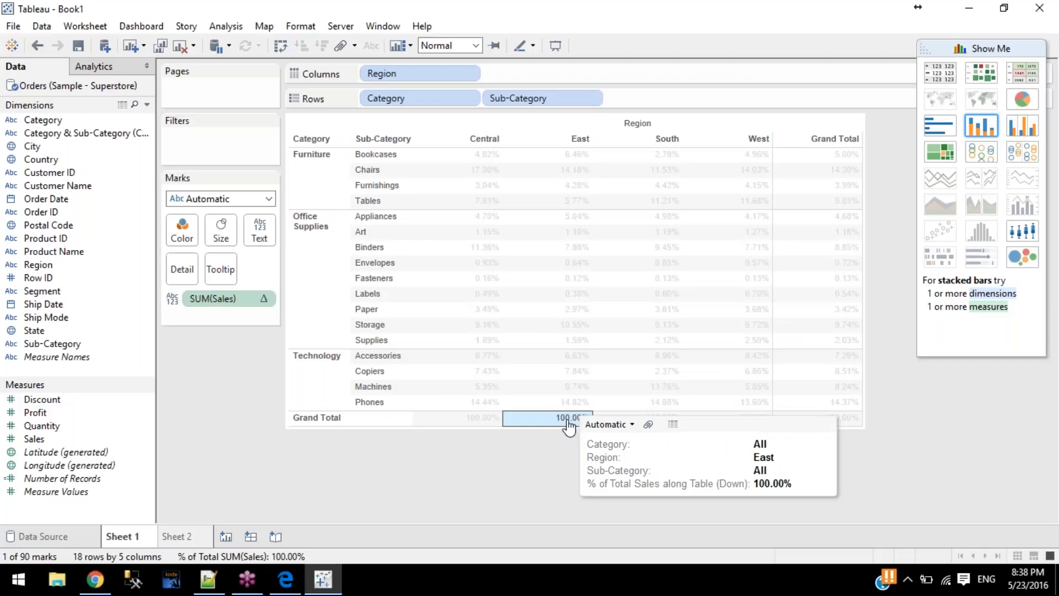
click(554, 139)
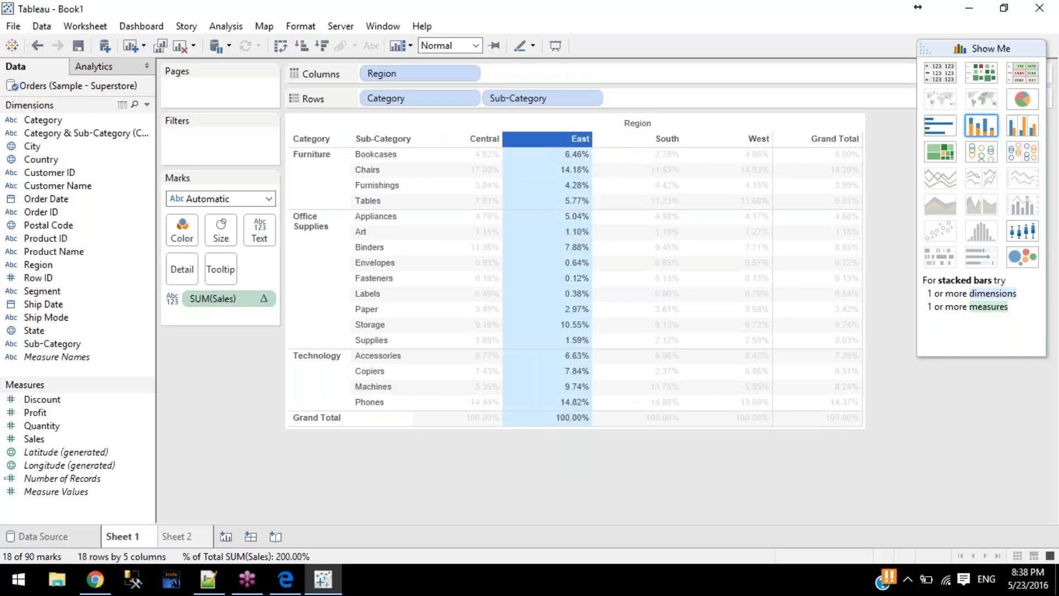
Step: Change the sales percentages to be calculated by row and clear the highlighted column
click(221, 26)
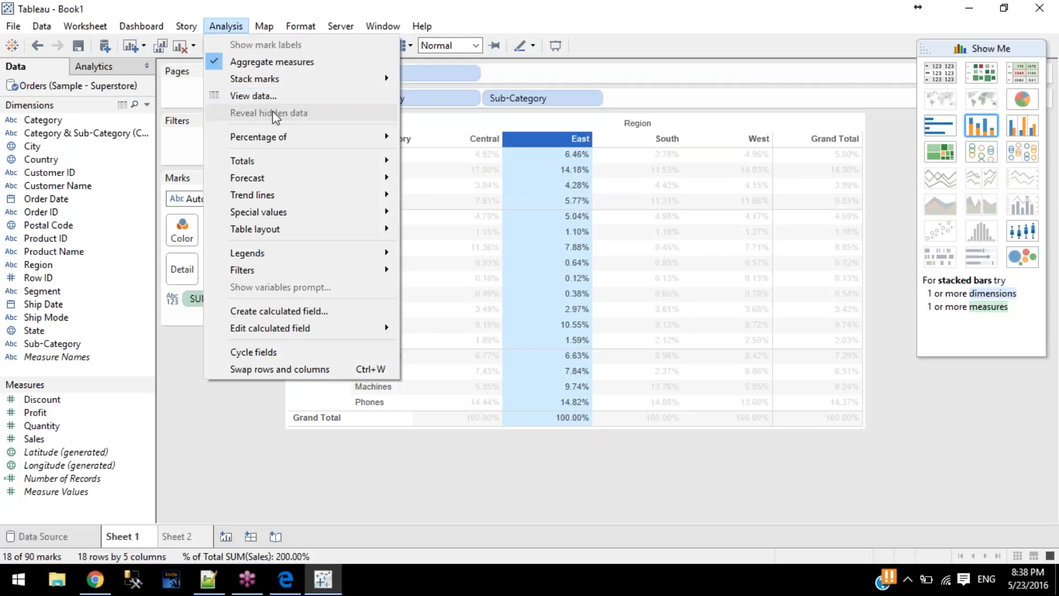
mouse_move(279, 137)
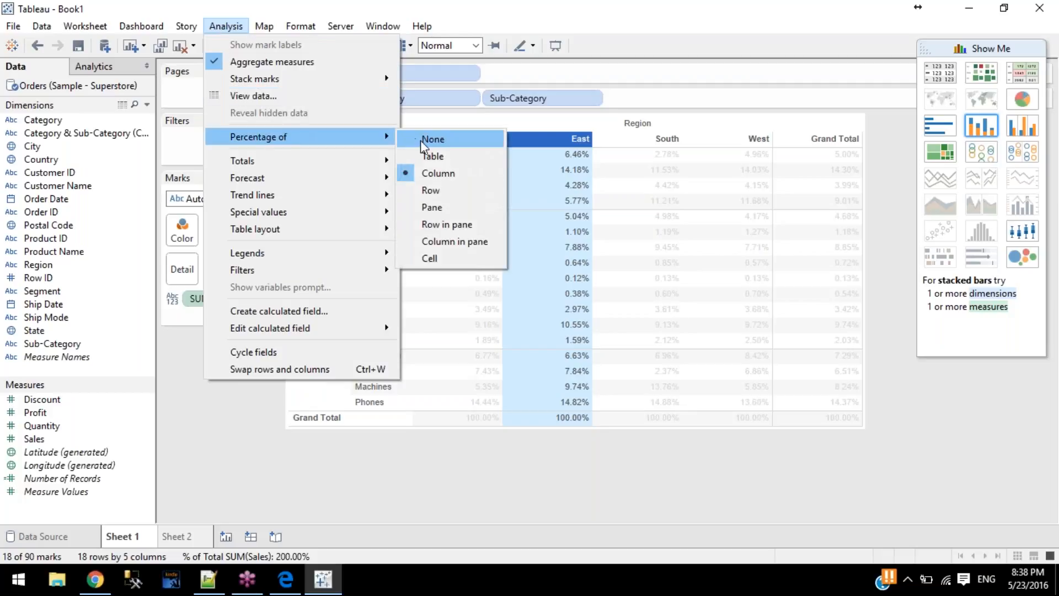
click(429, 190)
click(591, 445)
Step: Compare the Chairs row's regional percentages with its row total, and clear the selection
mouse_move(847, 174)
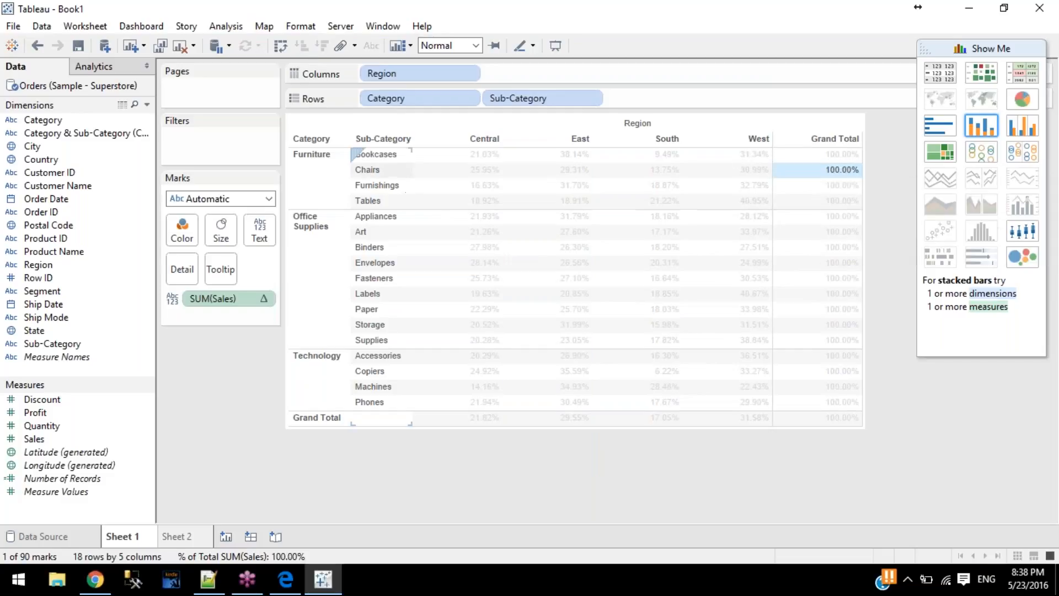
click(384, 170)
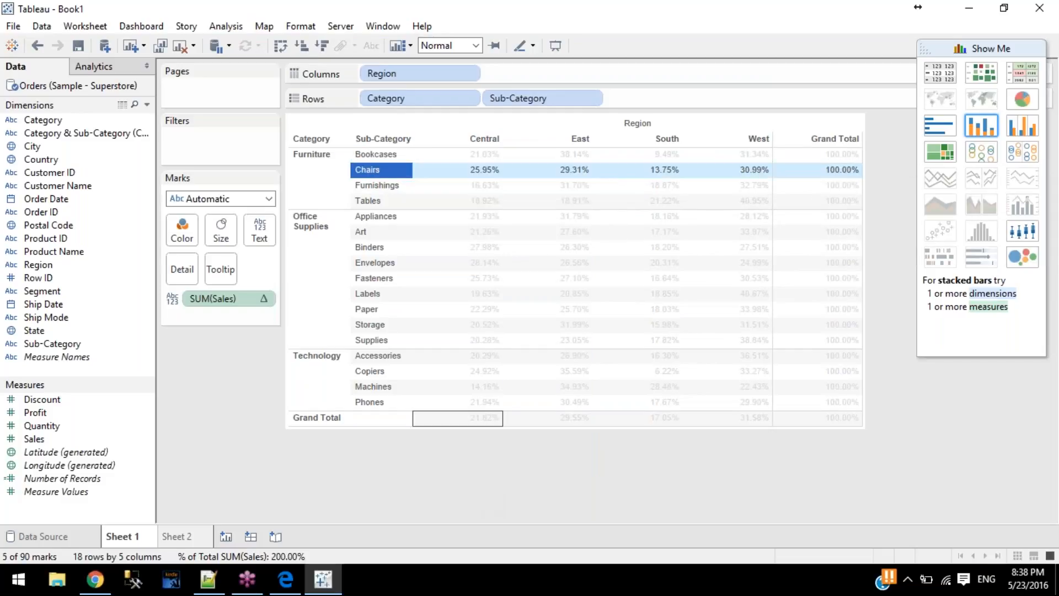
mouse_move(816, 179)
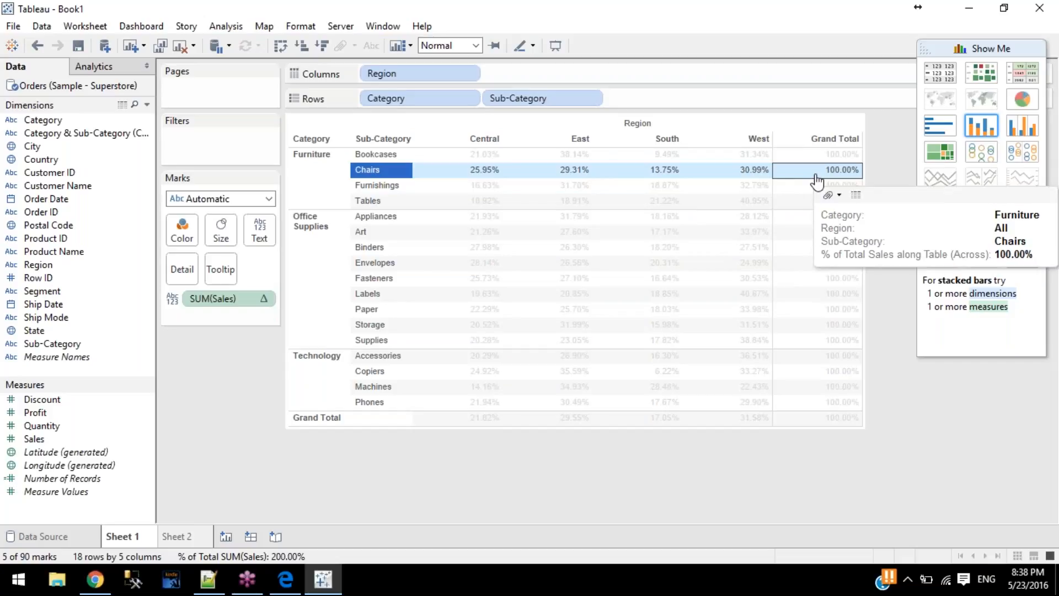
mouse_move(553, 175)
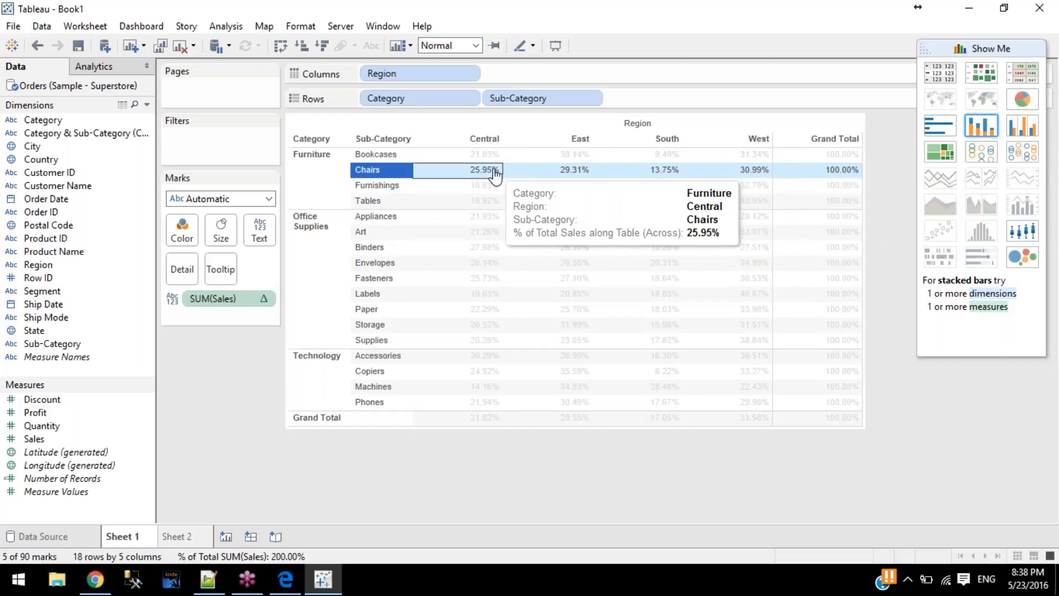
mouse_move(718, 172)
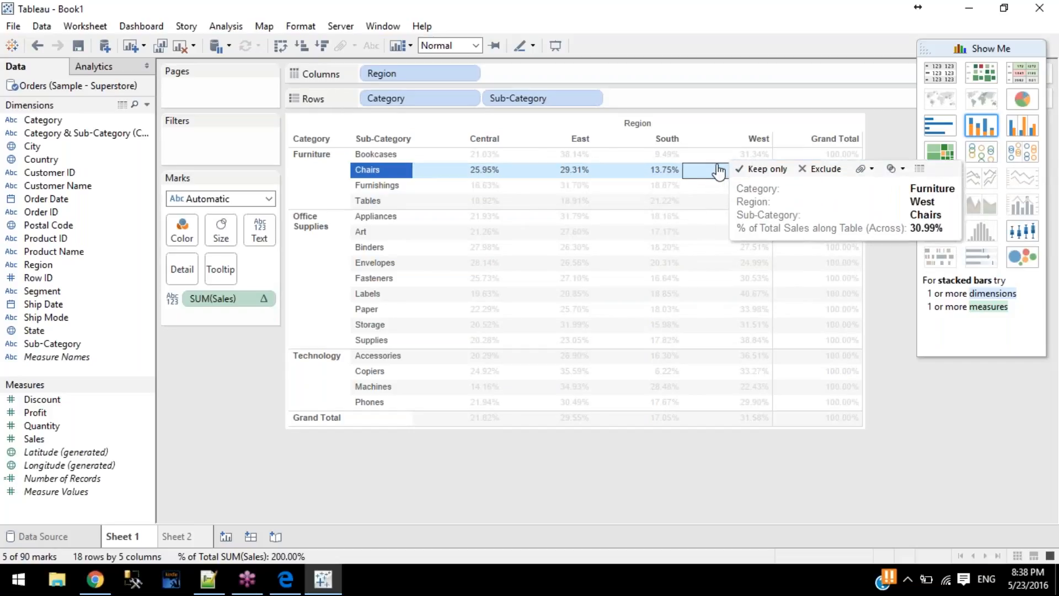
click(734, 519)
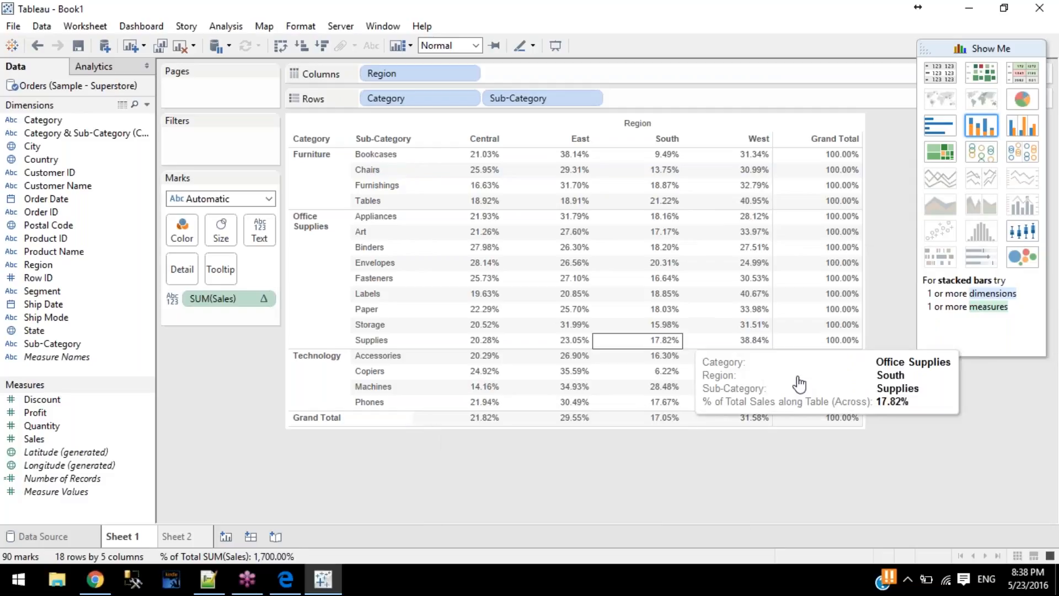
Step: Slightly reduce the table's row height and select the overall Grand Total percentage
drag(839, 427, 838, 415)
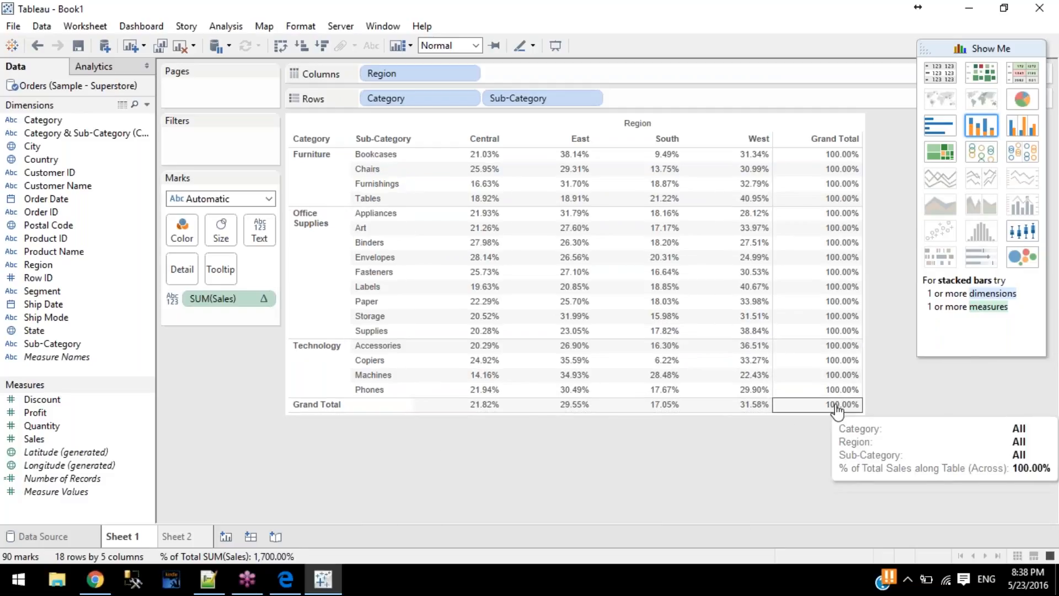
click(838, 405)
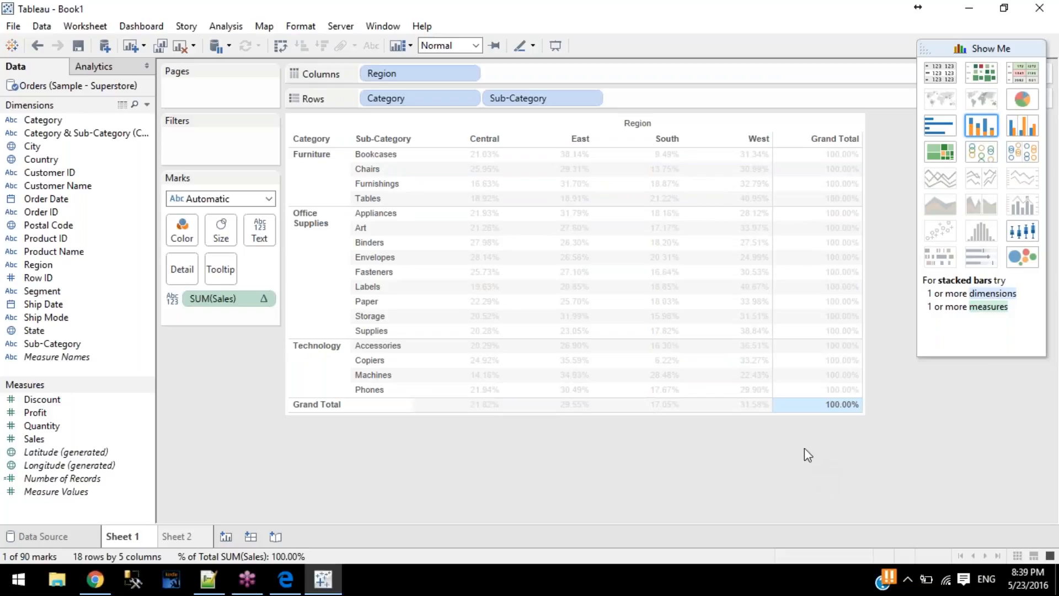
Step: Inspect the Grand Total percentages of the West, South, East and Central regions and the overall total, and clear the selection
click(725, 406)
click(618, 406)
click(551, 406)
click(467, 406)
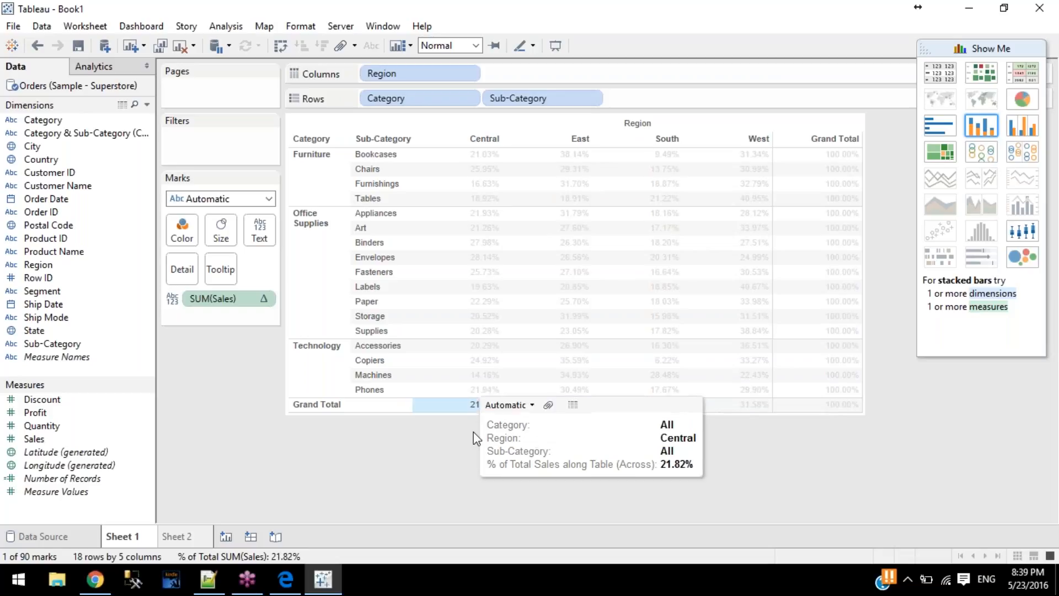
click(473, 432)
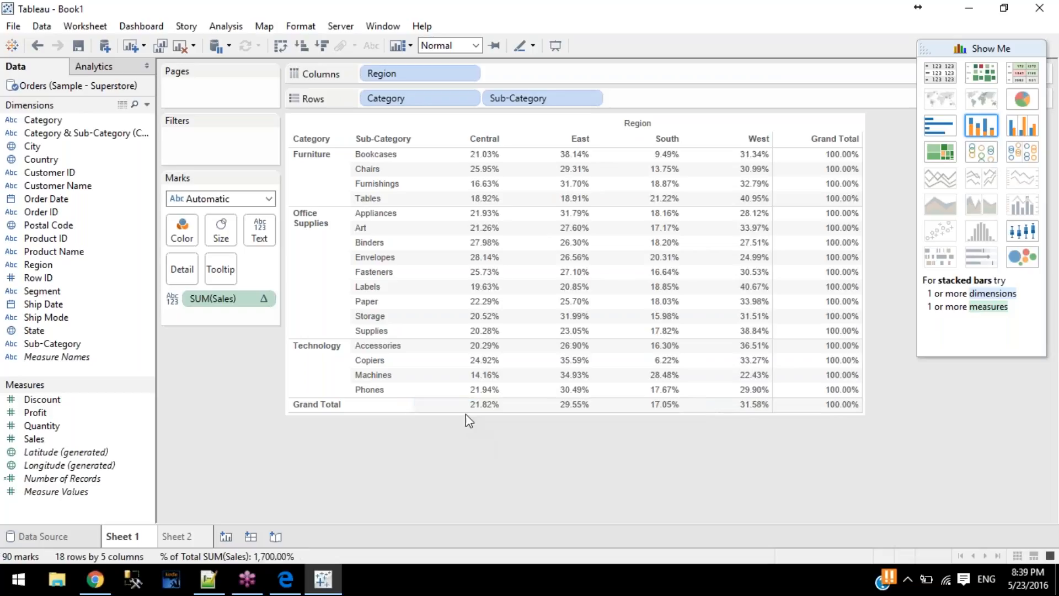
click(811, 406)
click(711, 514)
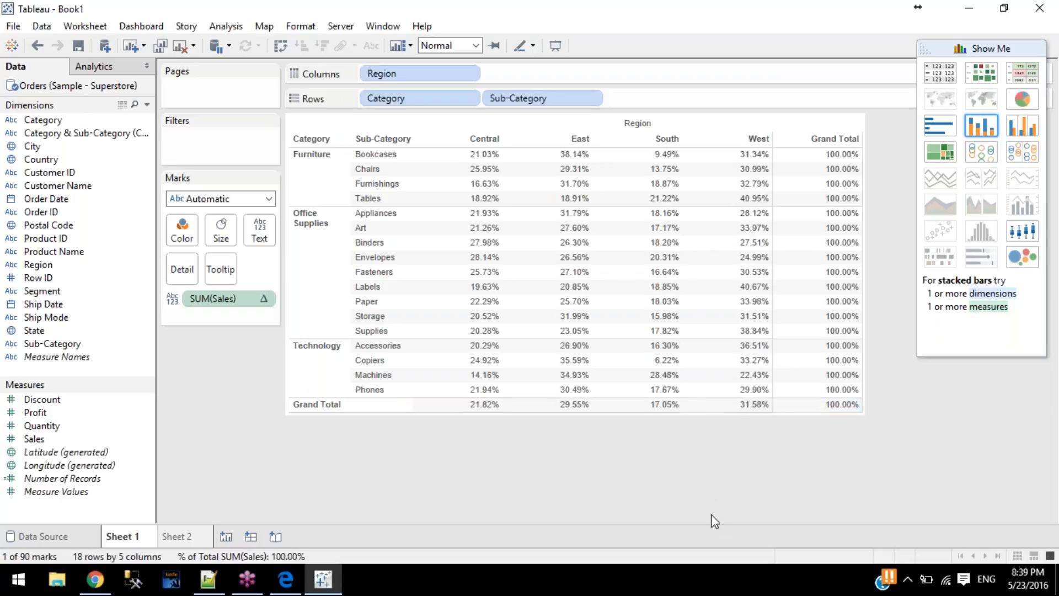
Step: Change the sales percentages to be calculated by pane
click(131, 28)
mouse_move(226, 26)
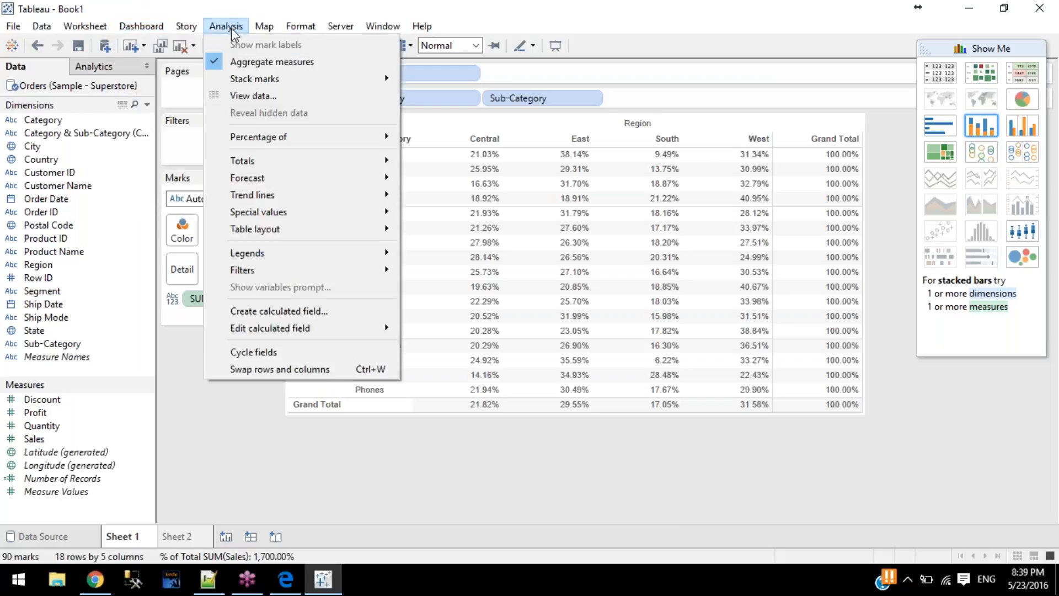
mouse_move(312, 136)
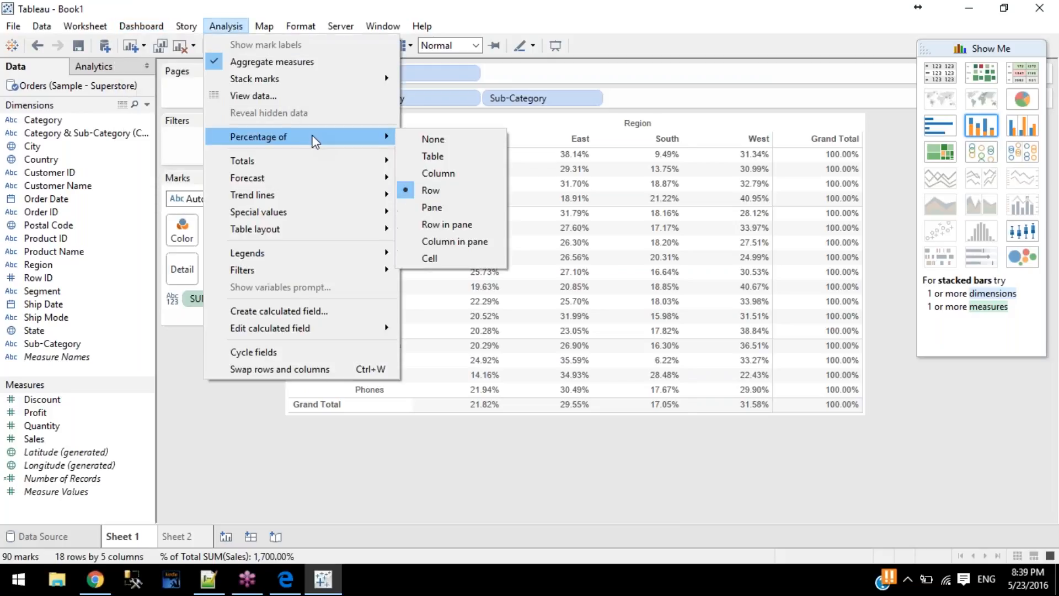
click(441, 204)
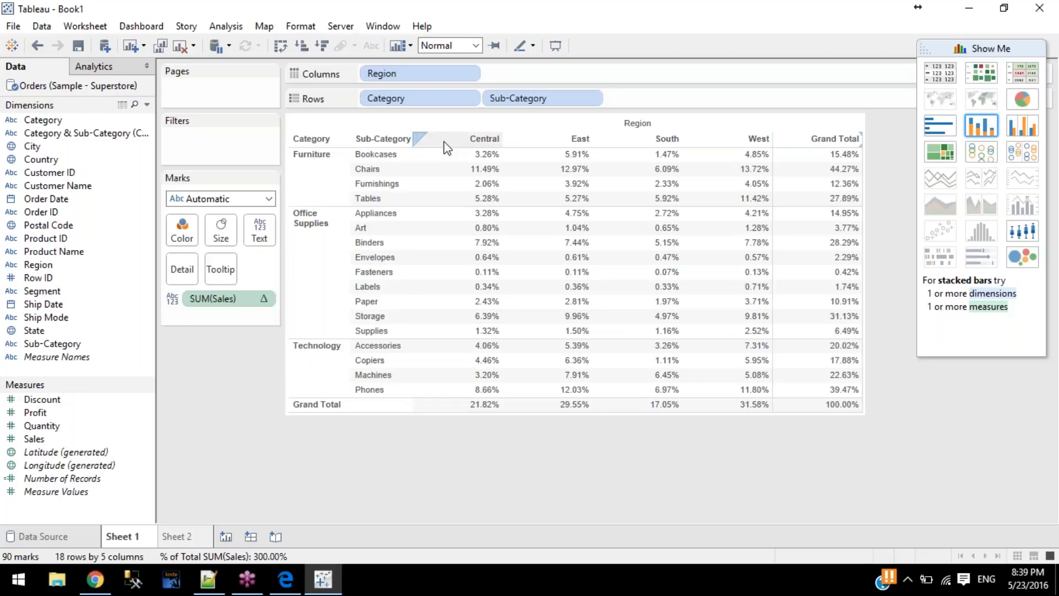
Step: Highlight the Furniture pane, slightly increase the table's row height, and clear the highlight
click(336, 171)
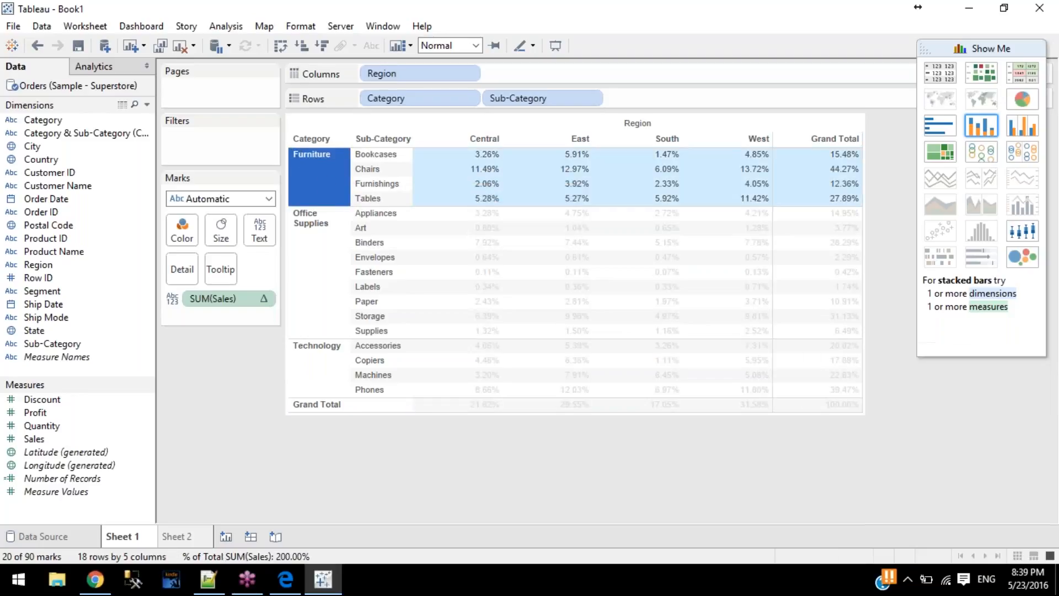
drag(729, 409, 726, 461)
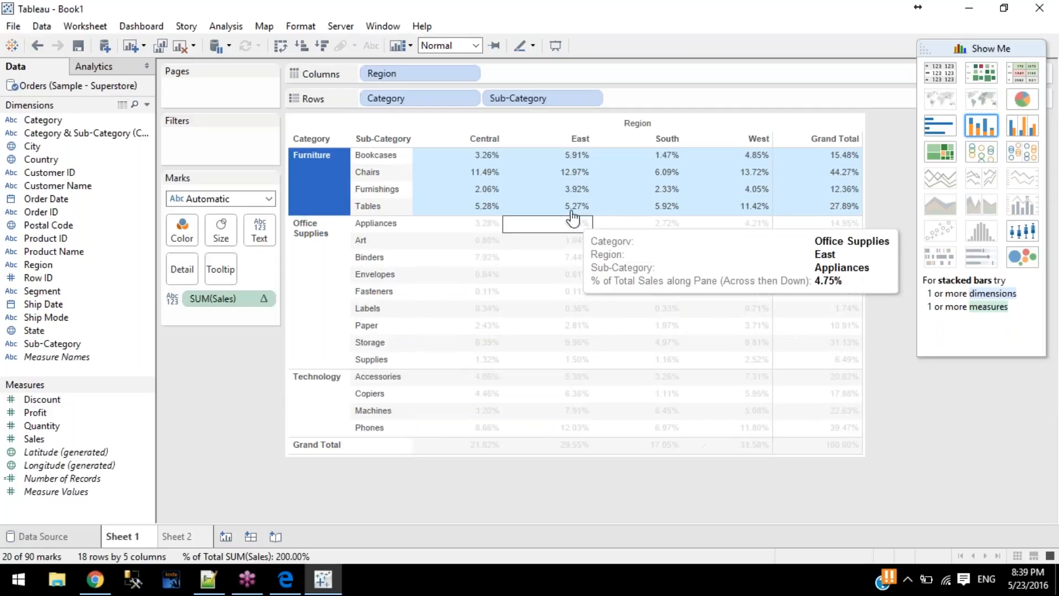
click(302, 173)
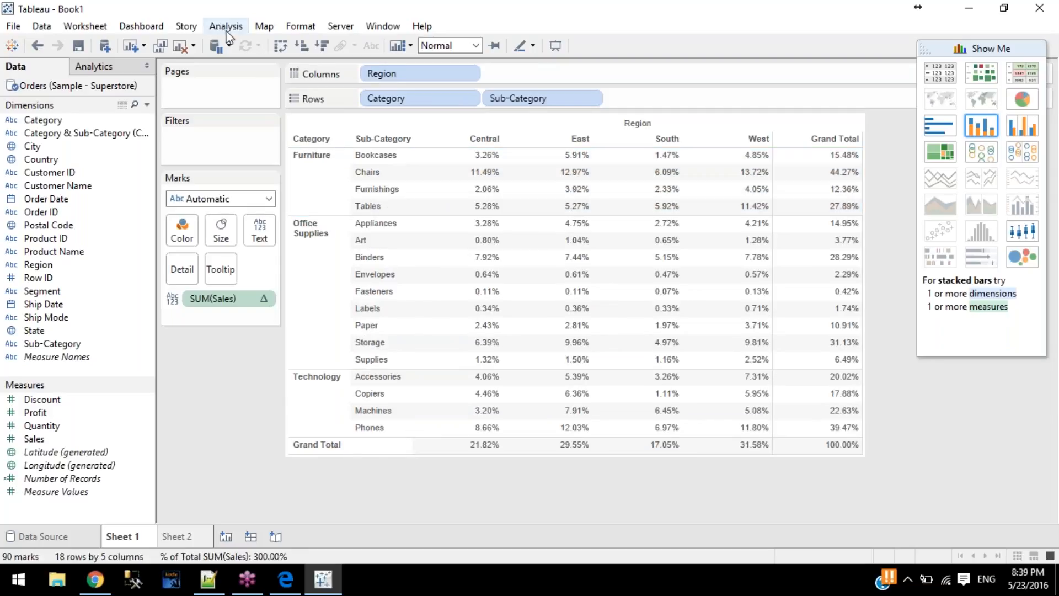
Step: Add all subtotals to the cross tab and clear the Furniture highlight
click(313, 186)
click(226, 26)
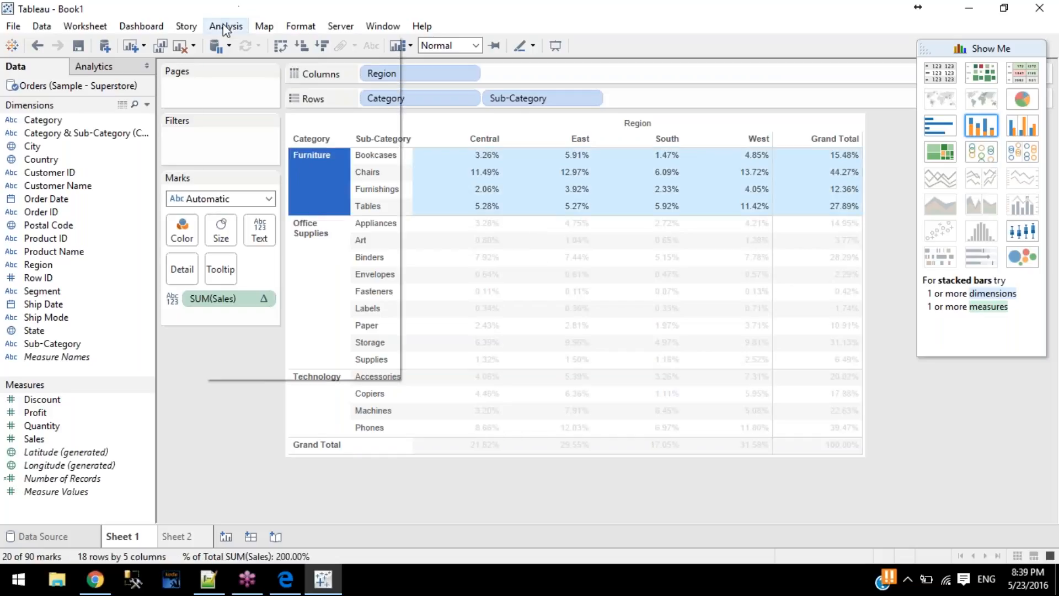
mouse_move(341, 177)
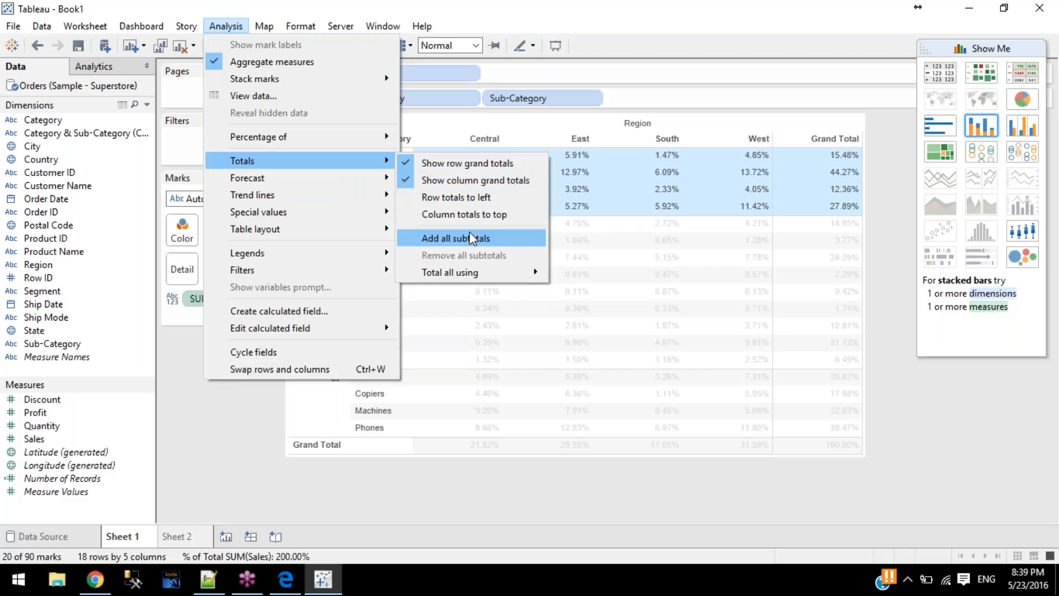
click(469, 233)
click(915, 364)
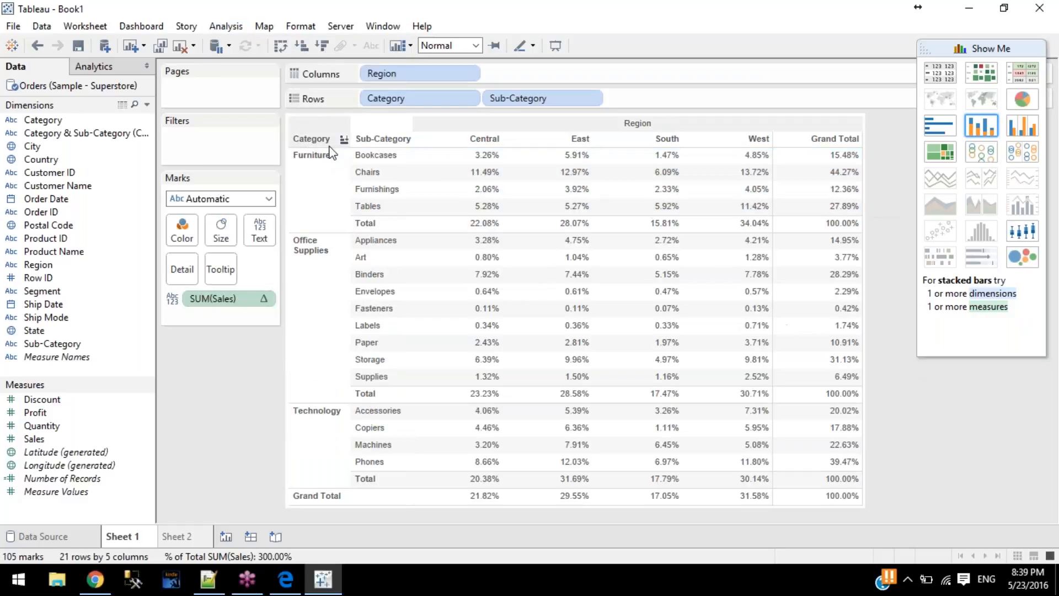
Step: Examine the Furniture pane with its subtotal and the Chairs row total as percentages of the pane, and clear the selection
click(321, 185)
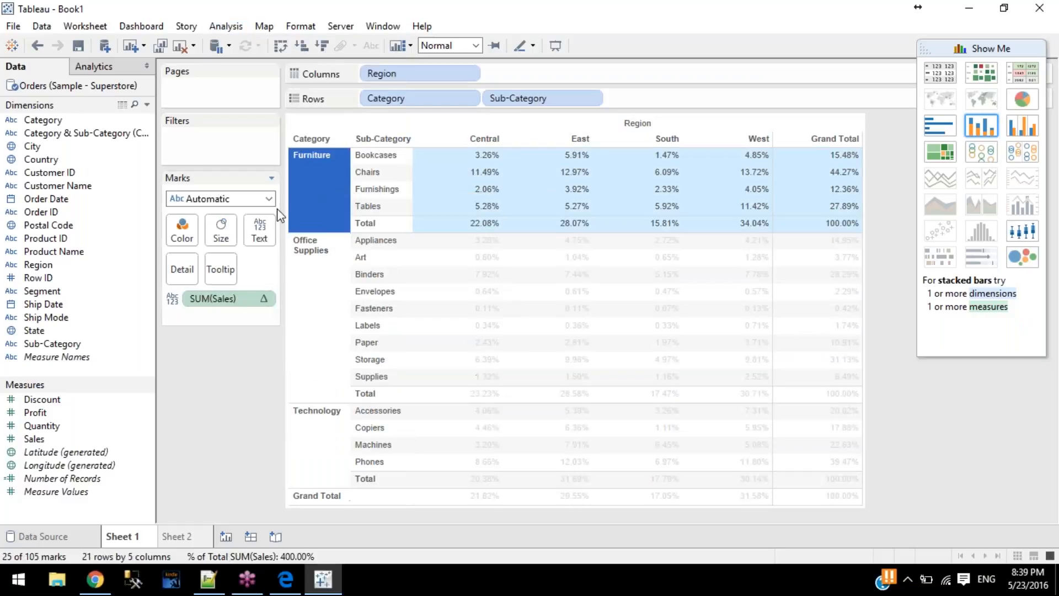
click(218, 28)
mouse_move(327, 145)
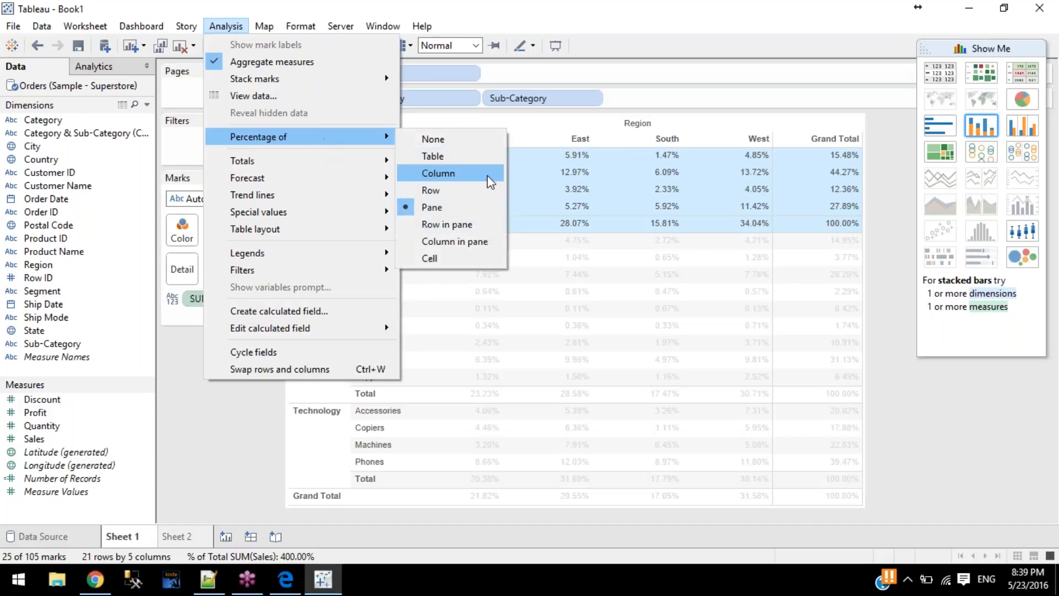
click(753, 203)
click(311, 156)
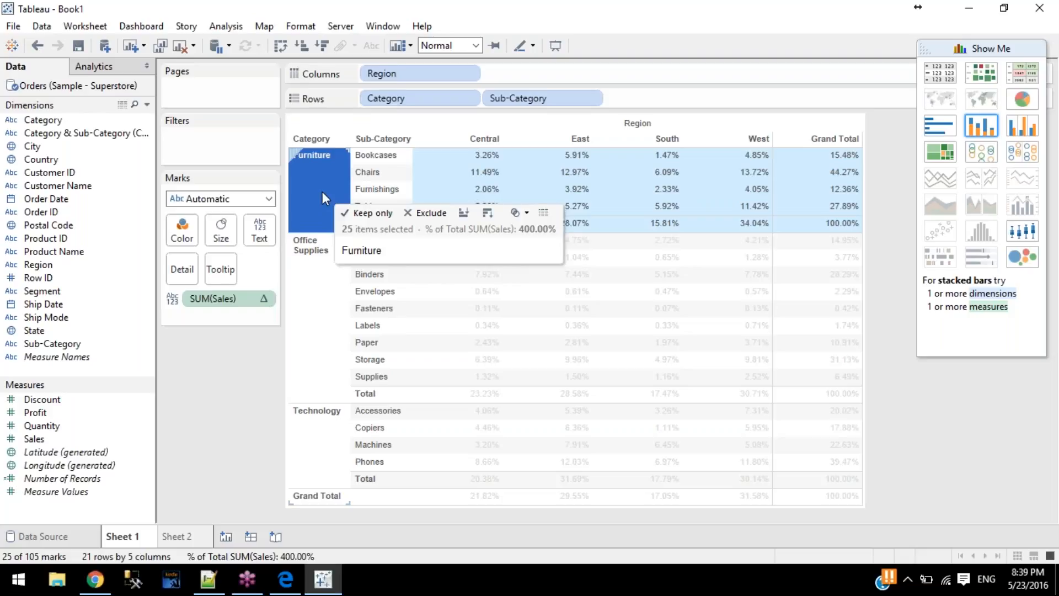
click(845, 229)
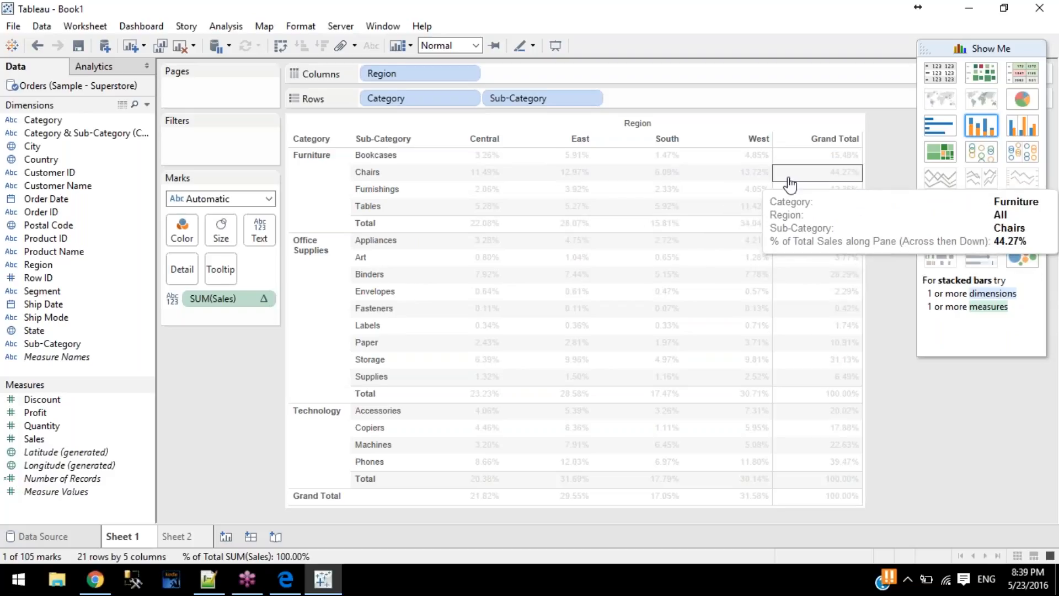
click(790, 178)
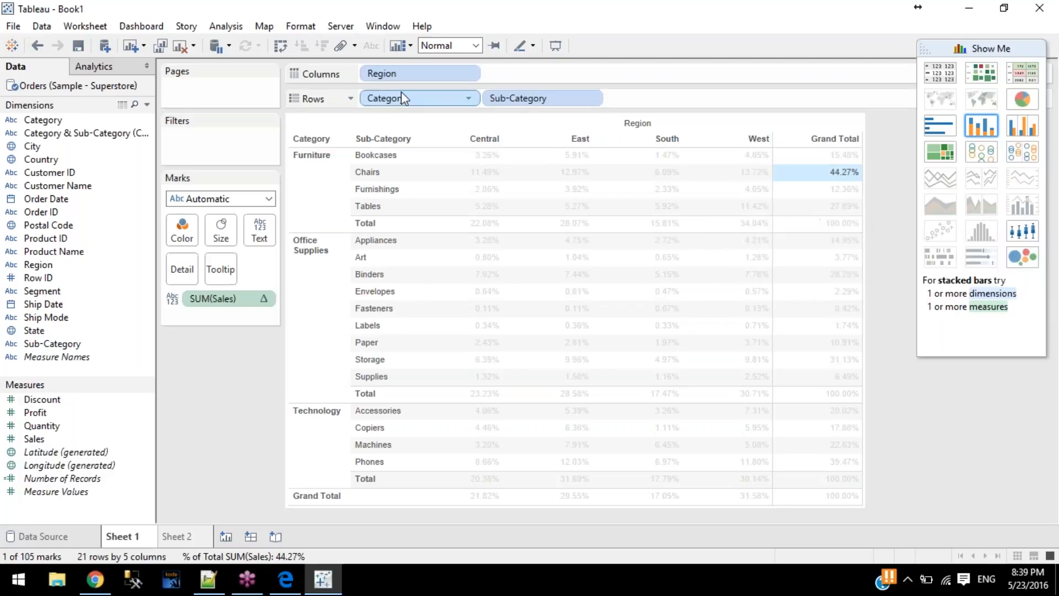
click(266, 347)
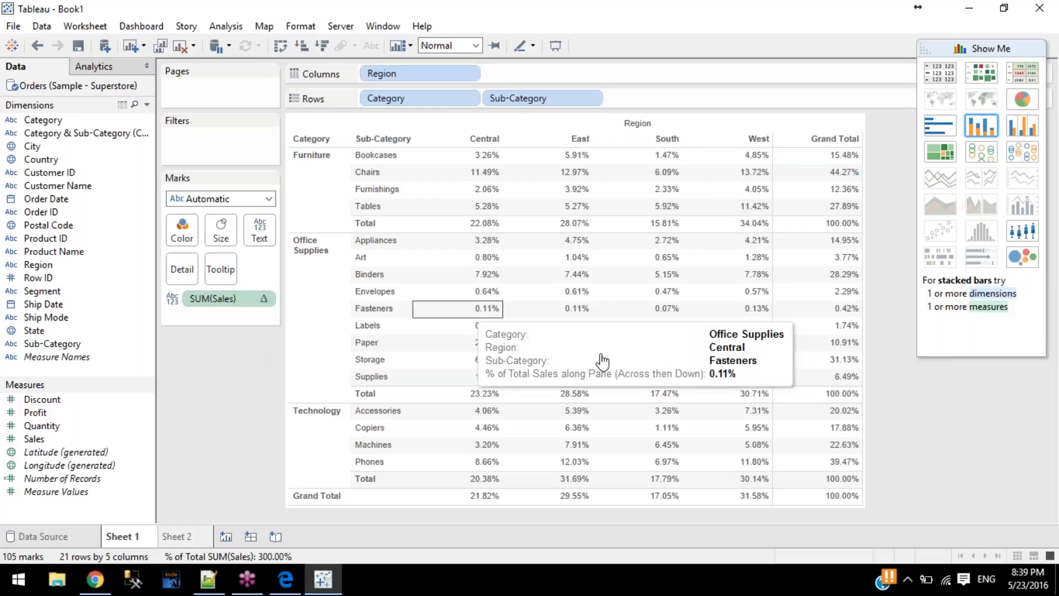
Step: Compare the overall subtotal percentages of Office Supplies and Furniture by selecting both, and clear the selection
click(851, 405)
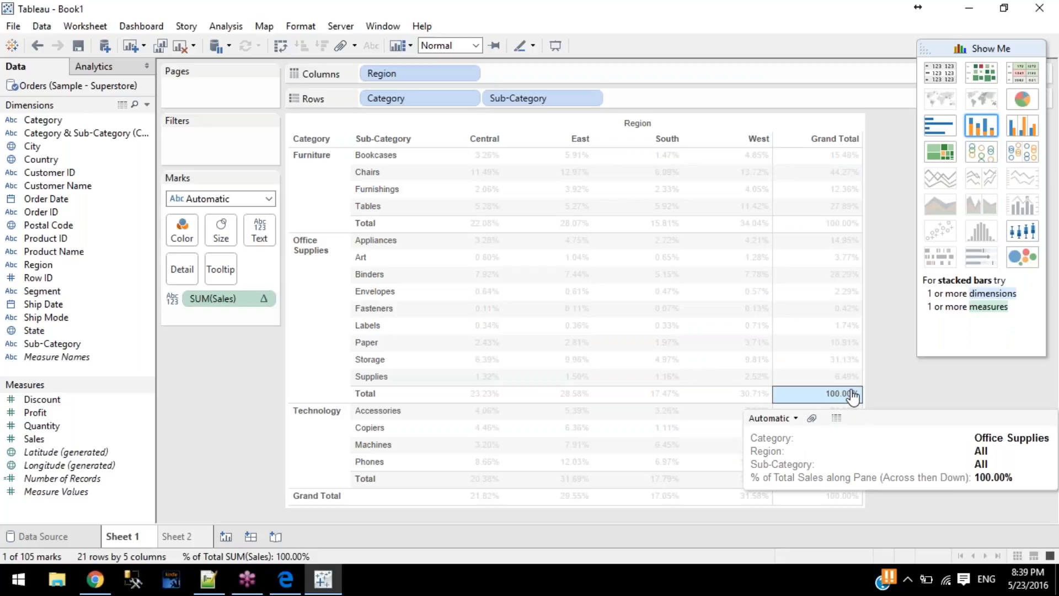
mouse_move(847, 227)
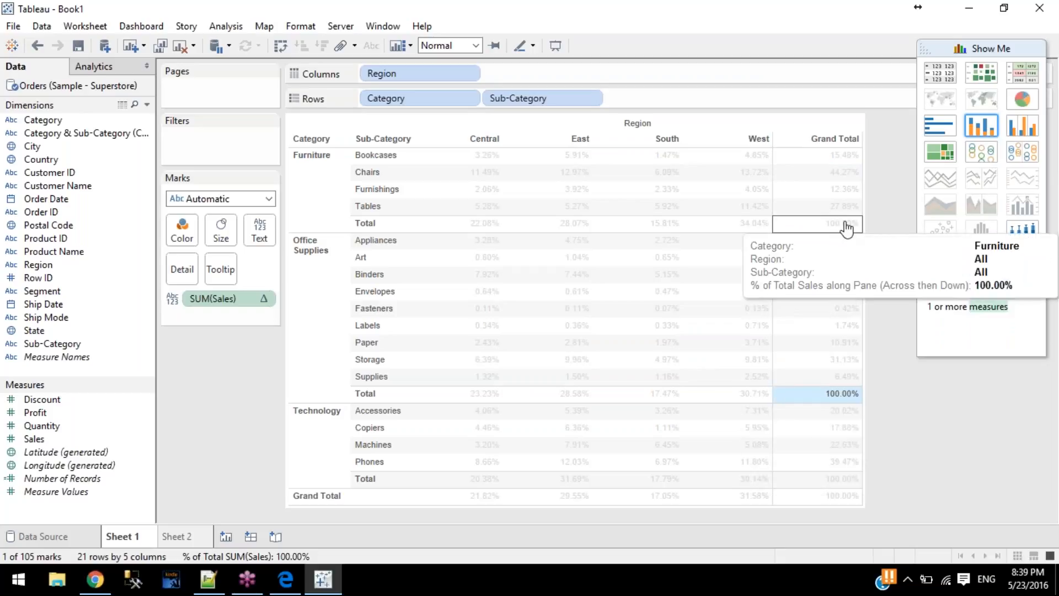
ctrl+click(797, 225)
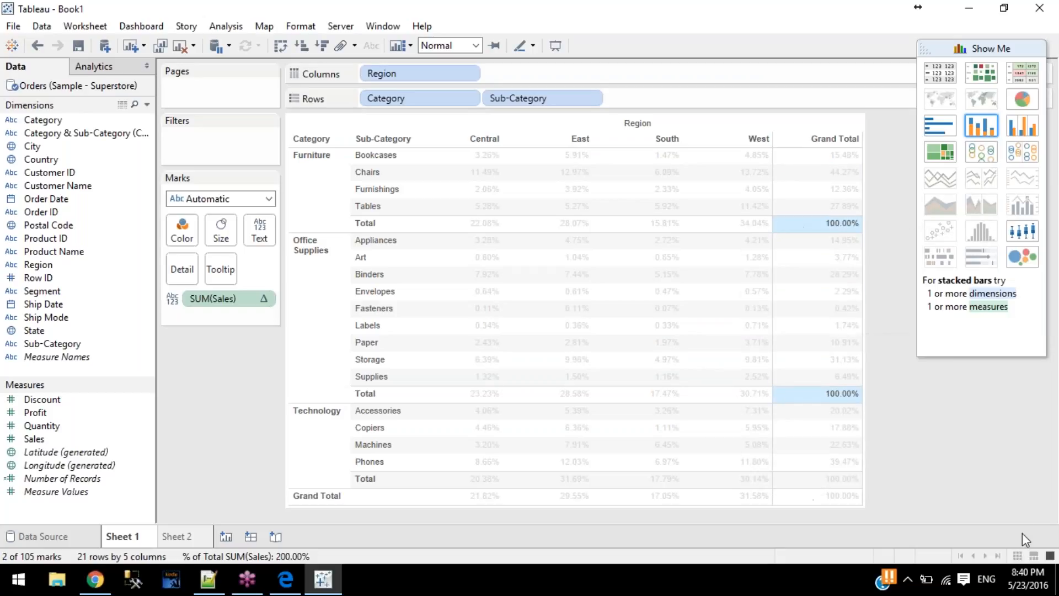
click(954, 418)
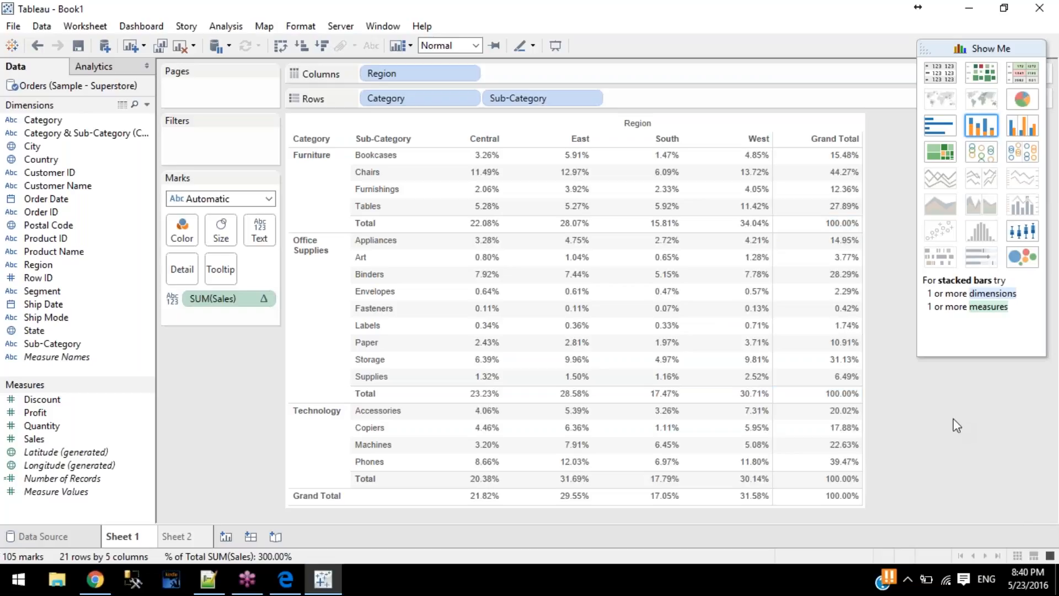
Step: Turn off the percentage calculation to show plain sales values, and convert the cross tab to a highlight table
mouse_move(781, 305)
click(227, 25)
mouse_move(294, 137)
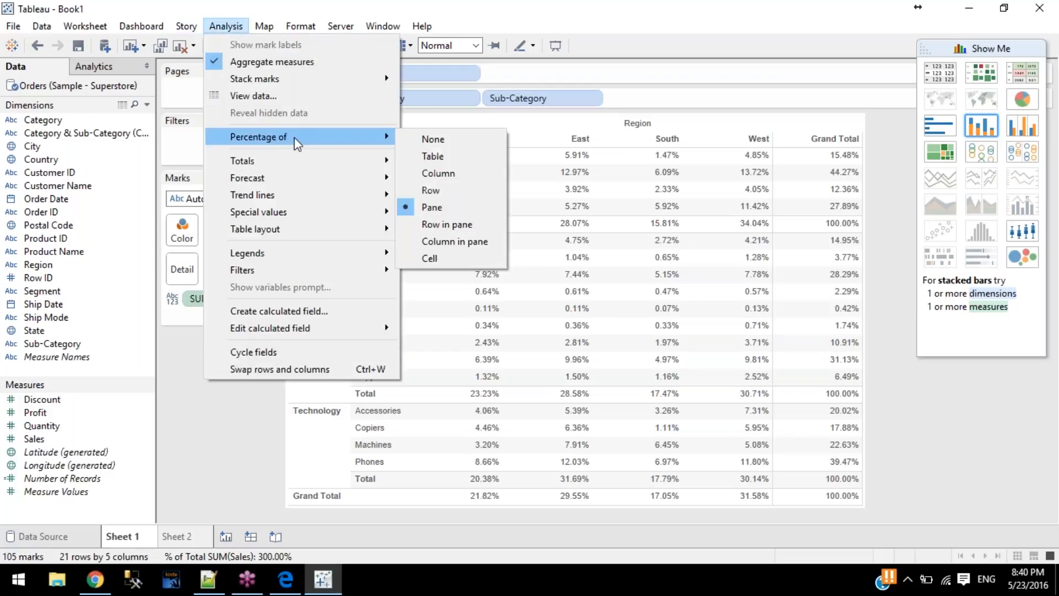
click(419, 140)
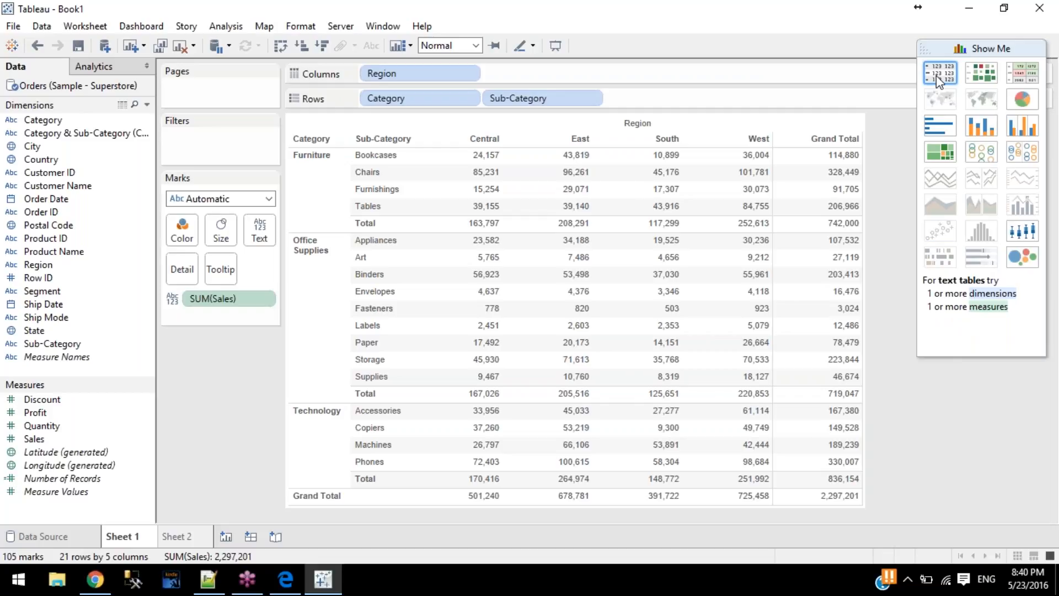
click(1019, 67)
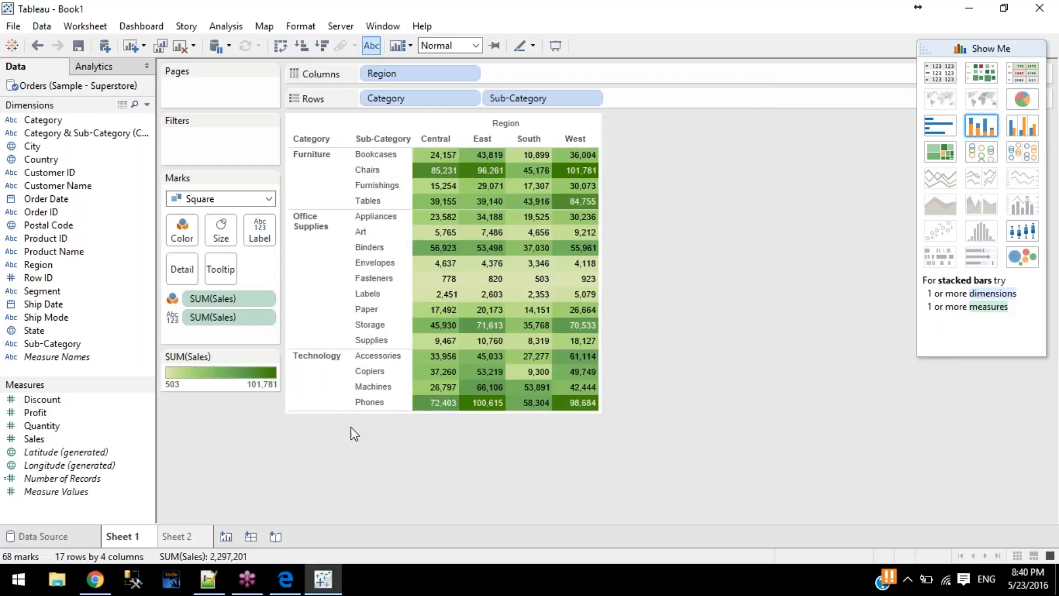
Step: Try the Stepped Color and Reversed options for the highlight table's sales colors, switching each one off again
click(272, 357)
click(208, 371)
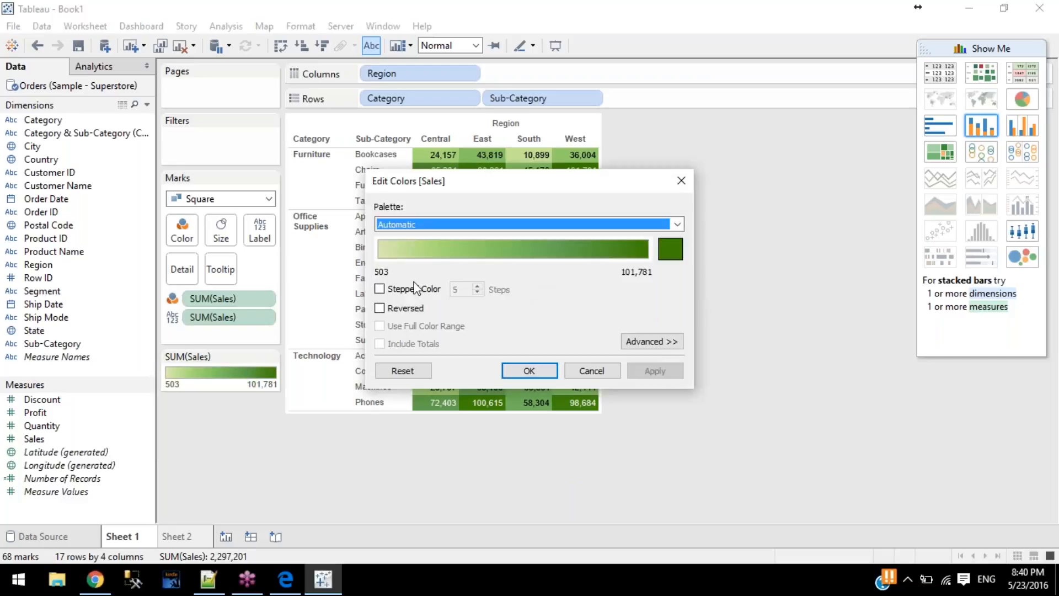
click(410, 288)
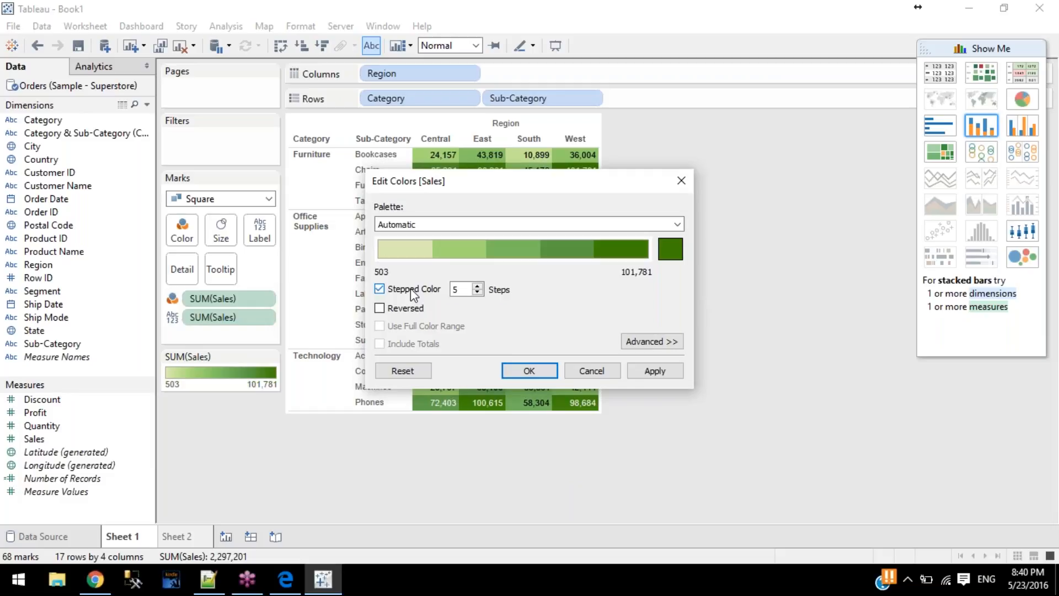
click(411, 288)
click(402, 309)
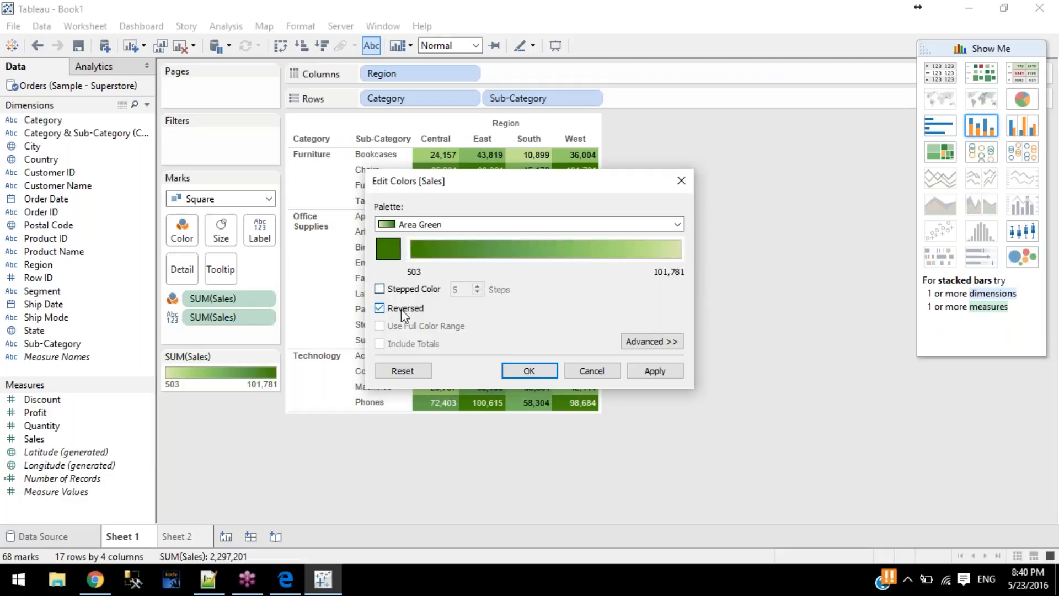
click(402, 309)
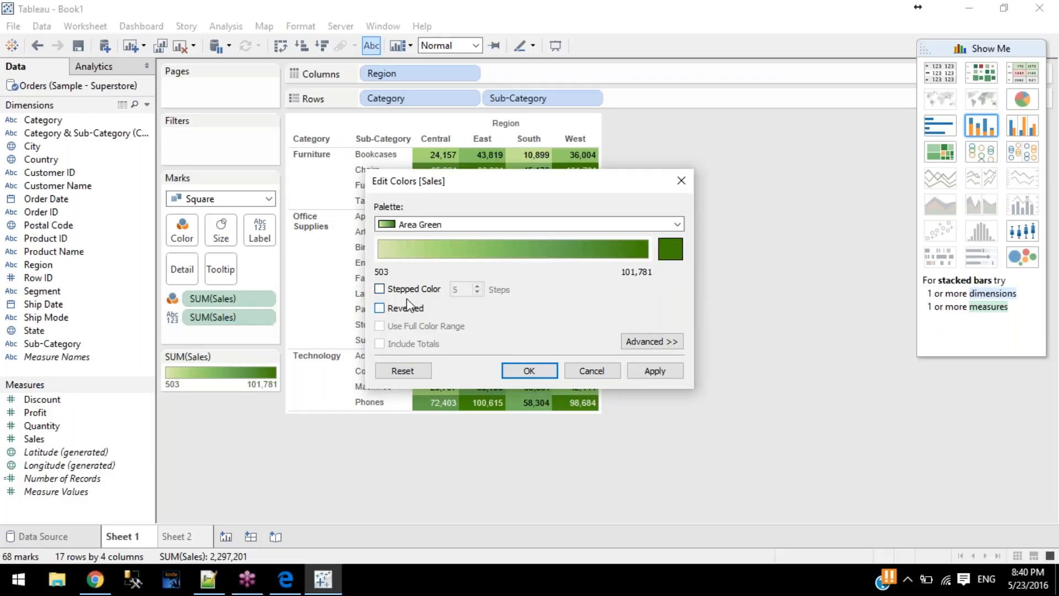
Step: Reveal the advanced color range options, browse the available palettes, and close the color settings without applying anything
click(679, 343)
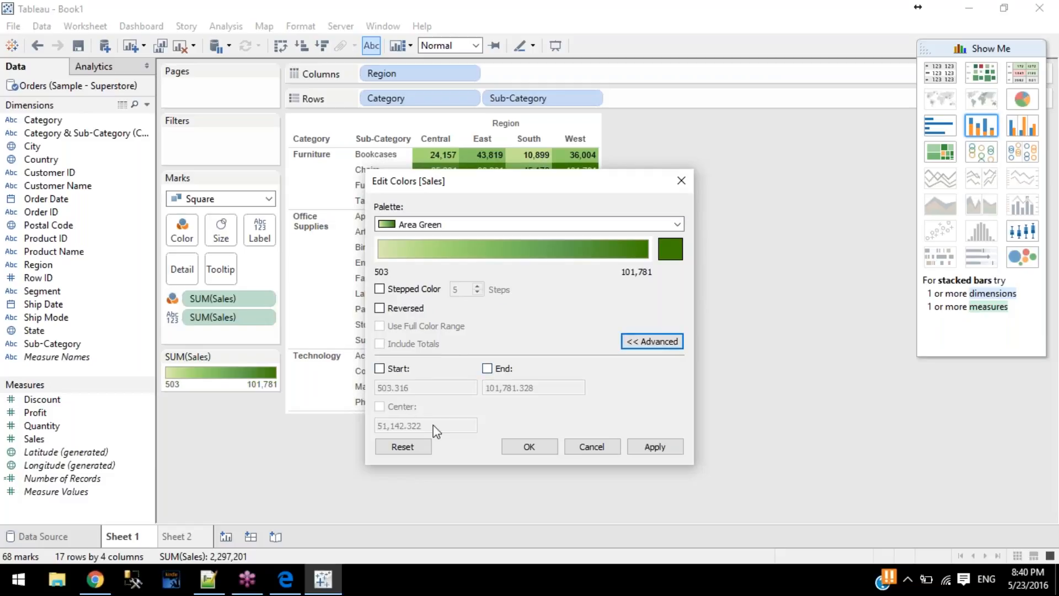
click(393, 309)
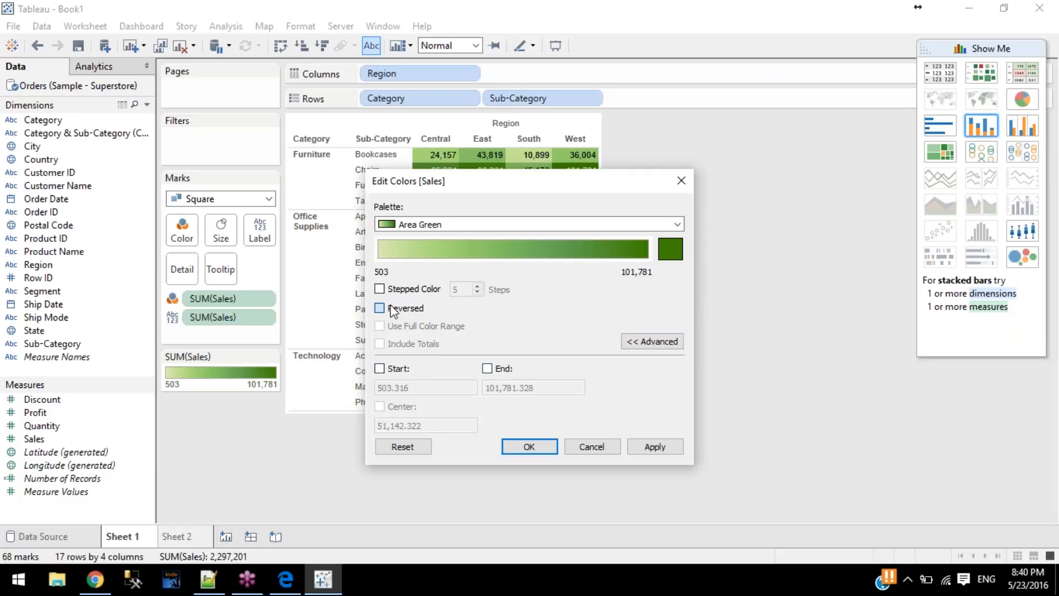
click(395, 310)
click(664, 227)
scroll(452, 473, up, 3)
scroll(451, 473, down, 3)
click(673, 193)
click(681, 182)
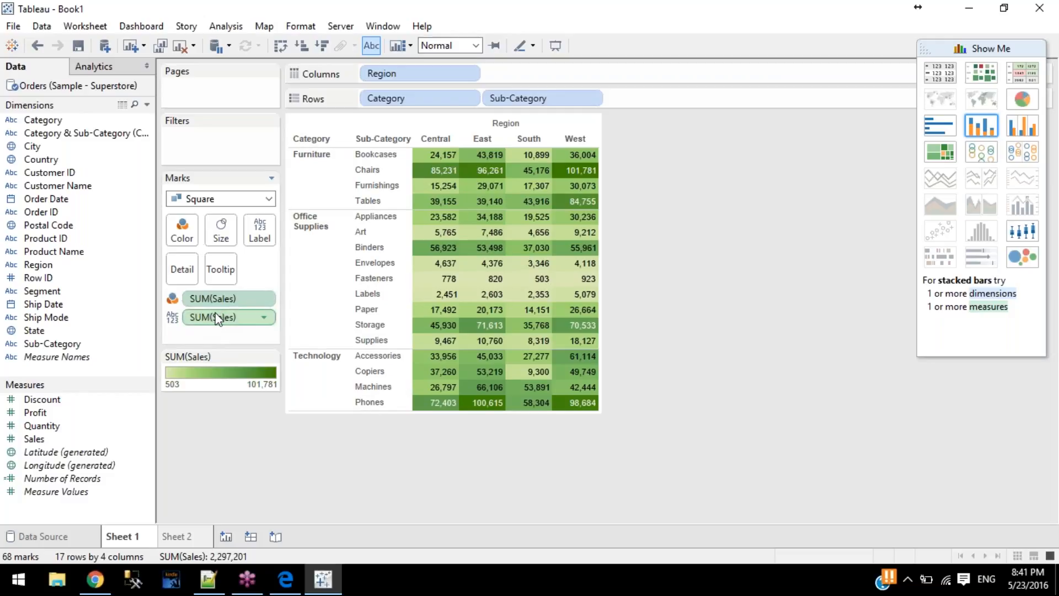
Step: Create a new worksheet with a horizontal bar chart of Sales by Sub-Category
click(226, 536)
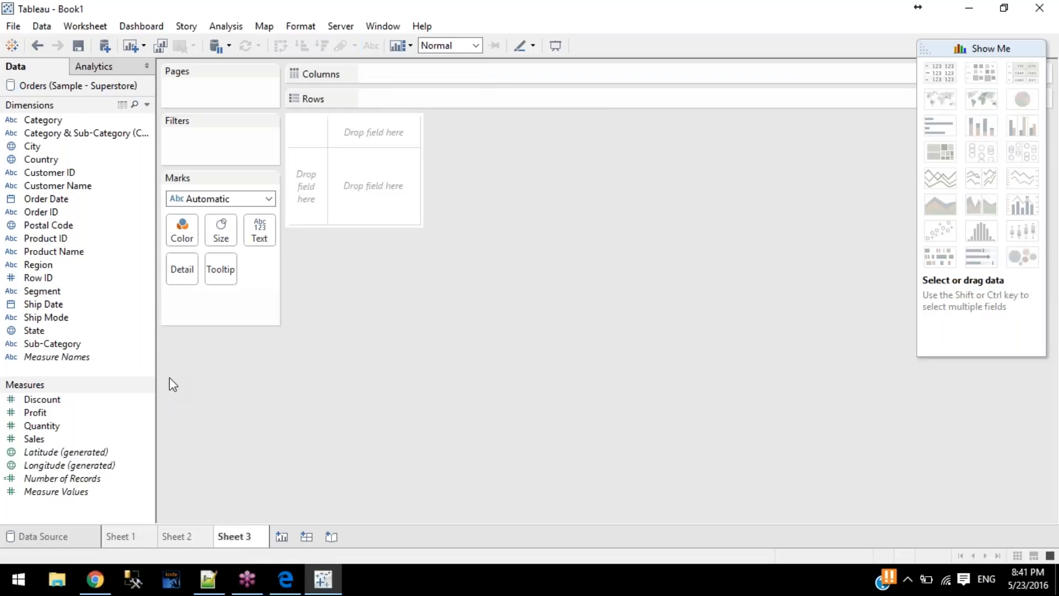
click(58, 343)
drag(58, 344, 405, 98)
click(52, 439)
drag(52, 439, 389, 71)
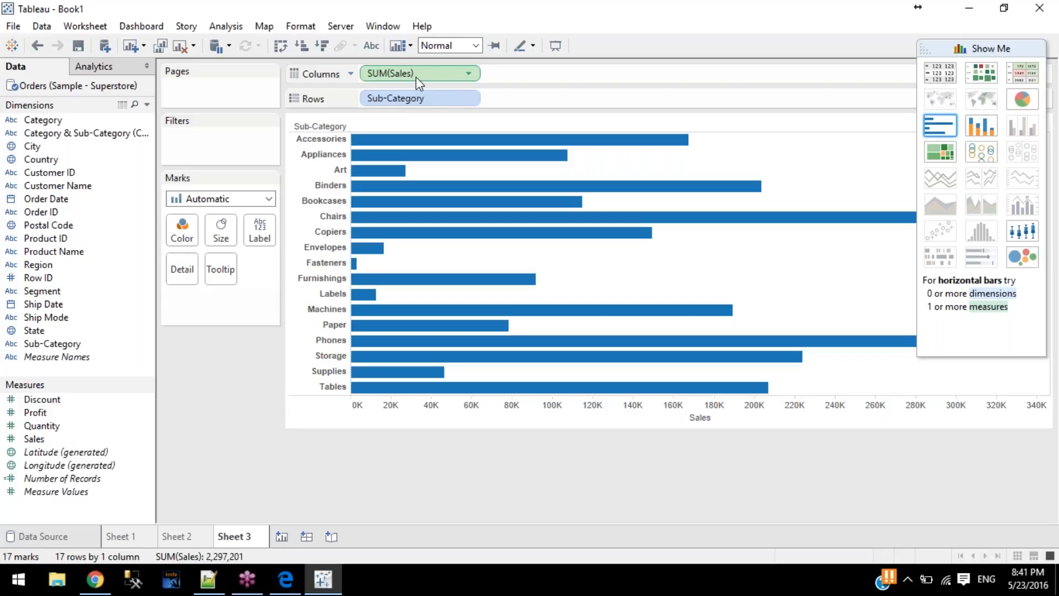
Step: Highlight the Art, Fasteners and Accessories bars from their row labels, inspect bar tooltips, and clear the selection
click(320, 169)
ctrl+click(329, 264)
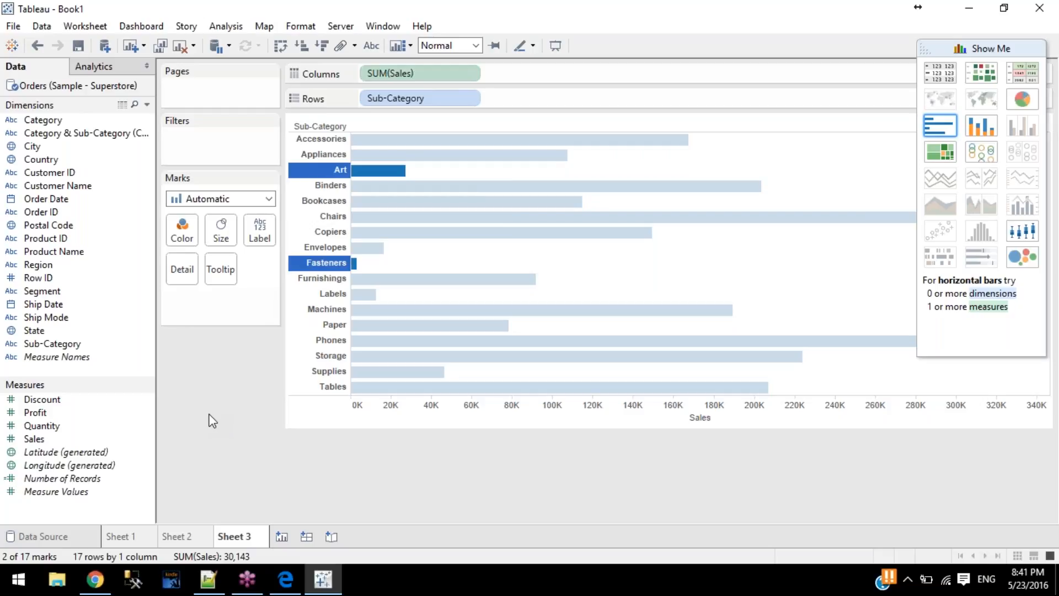
click(330, 124)
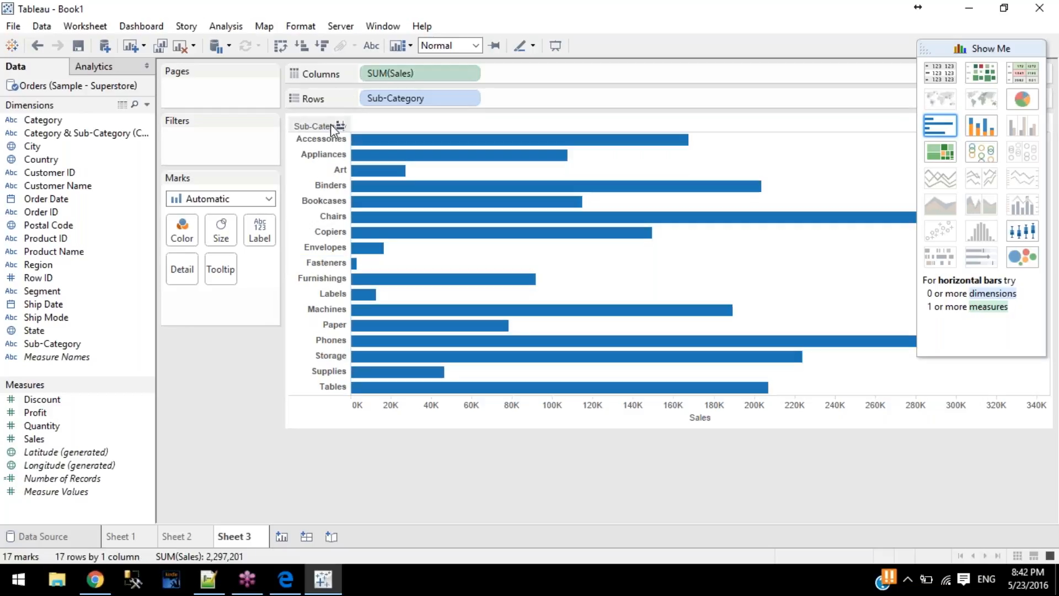
click(308, 137)
click(309, 138)
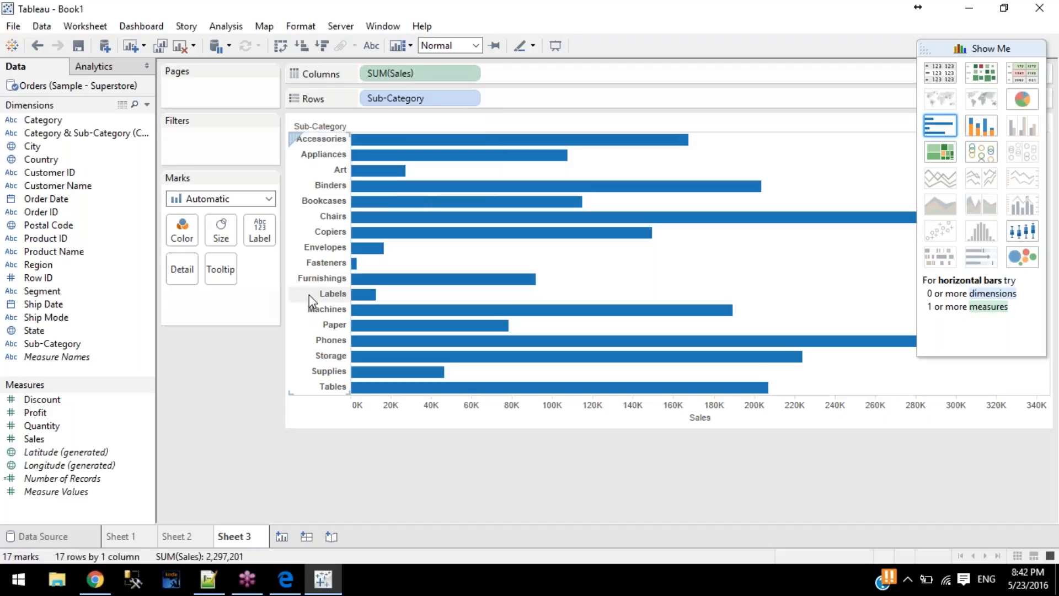
mouse_move(384, 145)
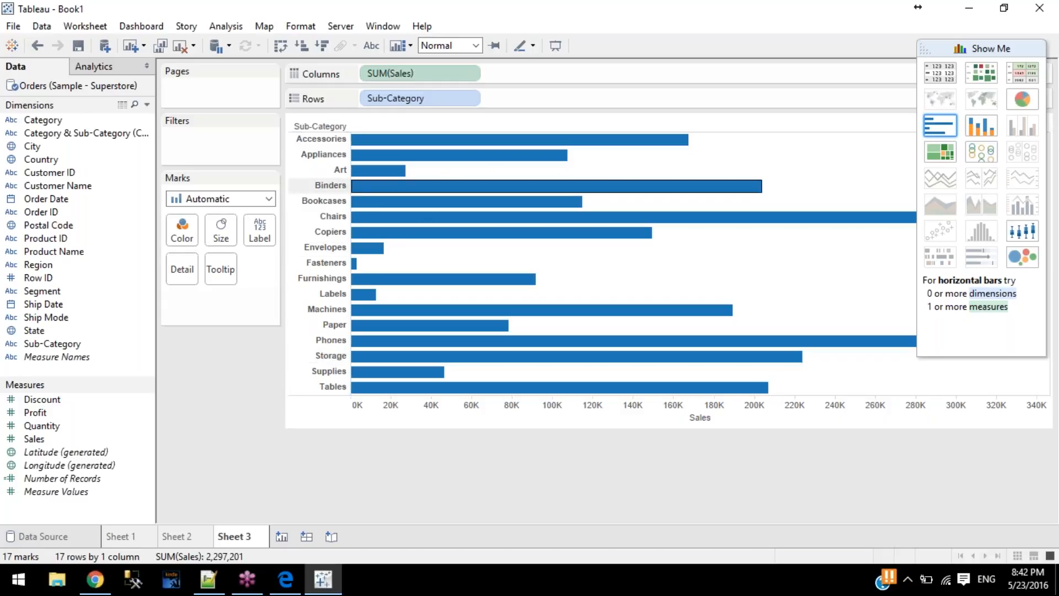
mouse_move(382, 334)
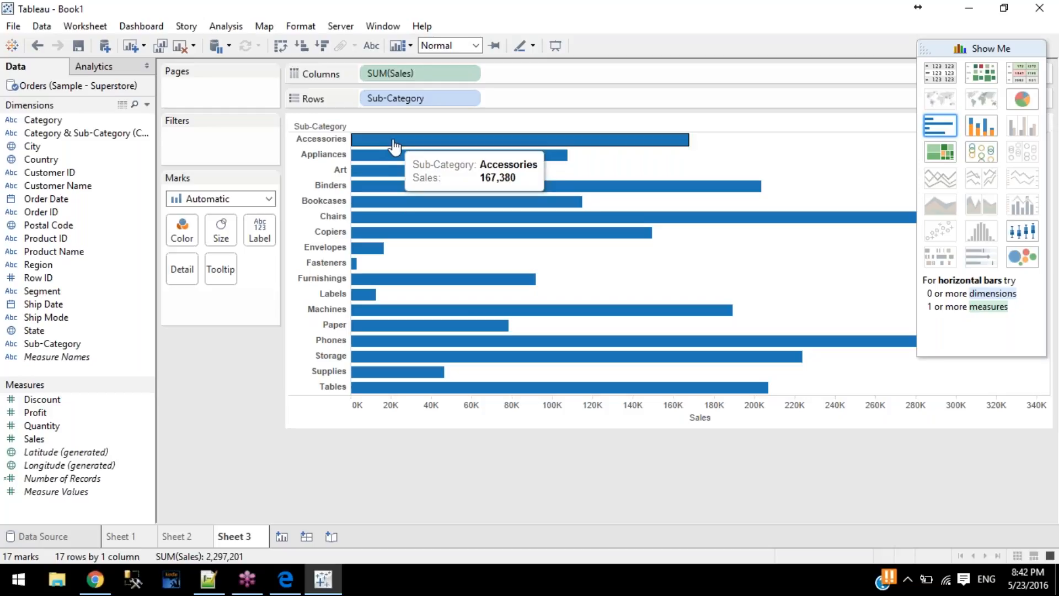
click(306, 139)
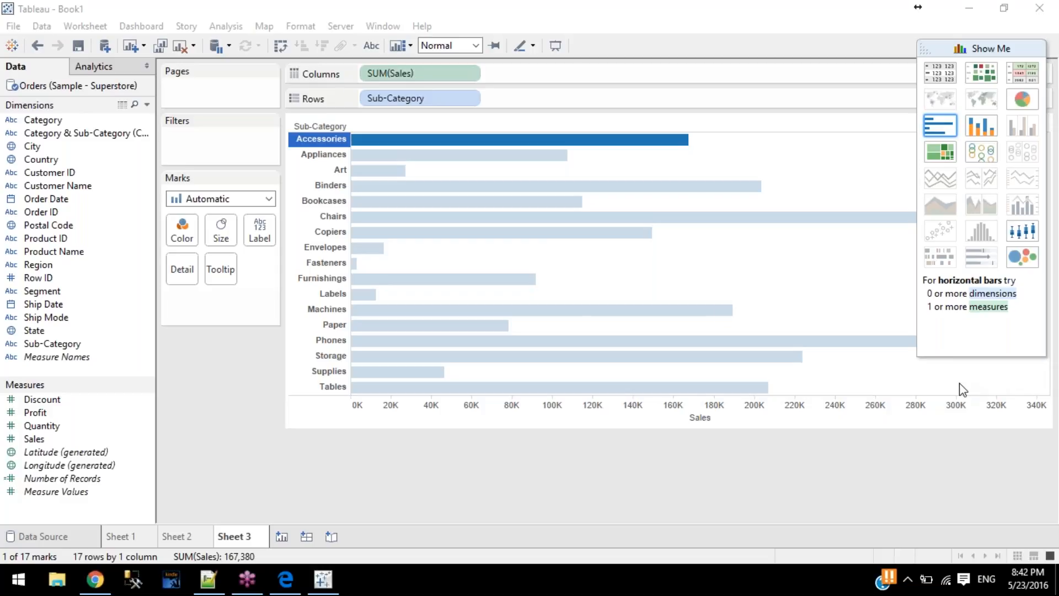
click(619, 277)
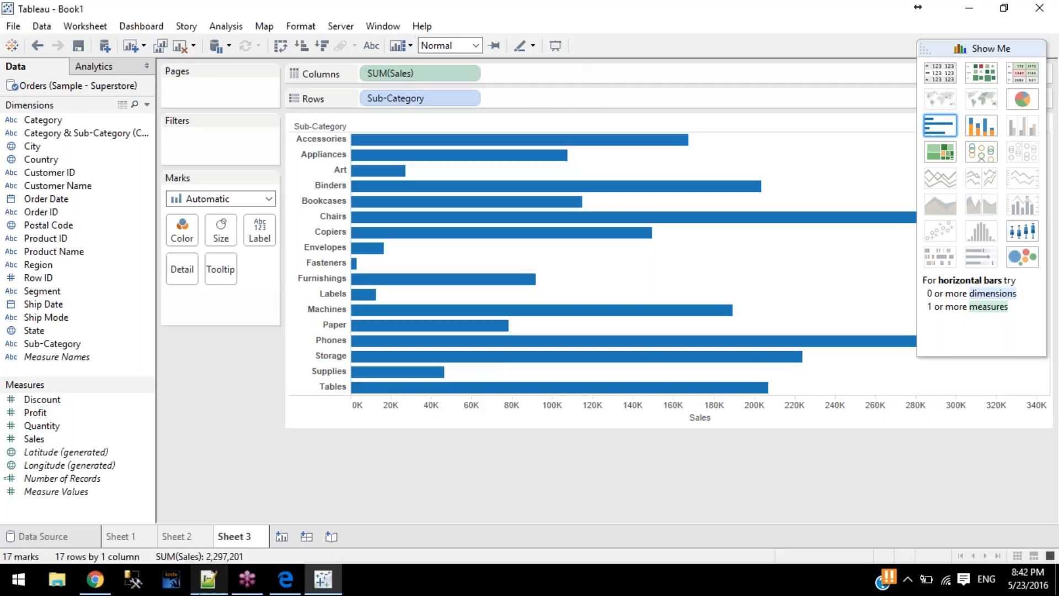
Step: Switch to Notepad++ and create a new blank document
click(207, 579)
right_click(207, 579)
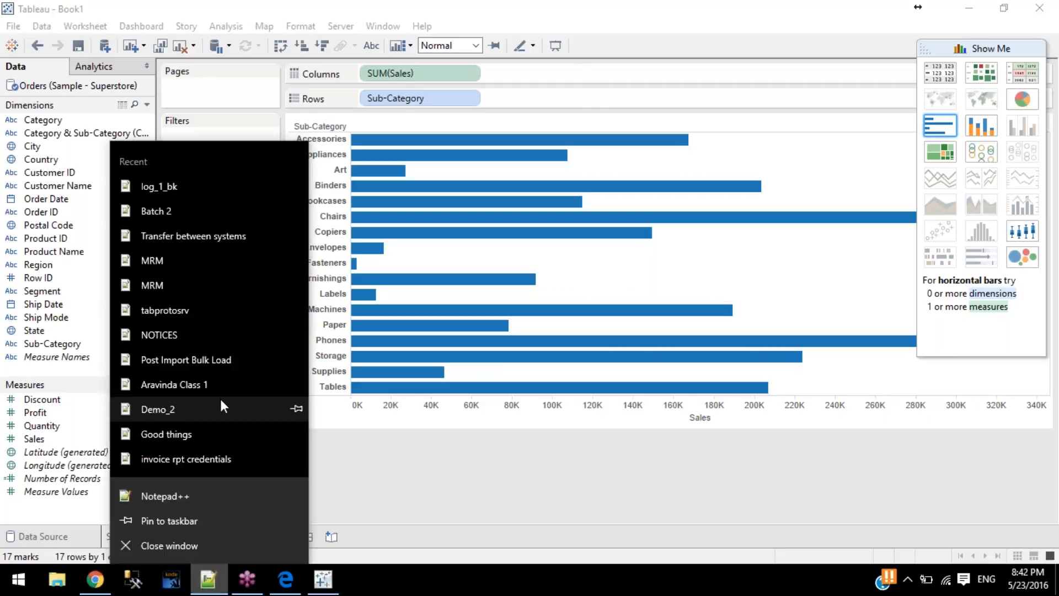
click(208, 491)
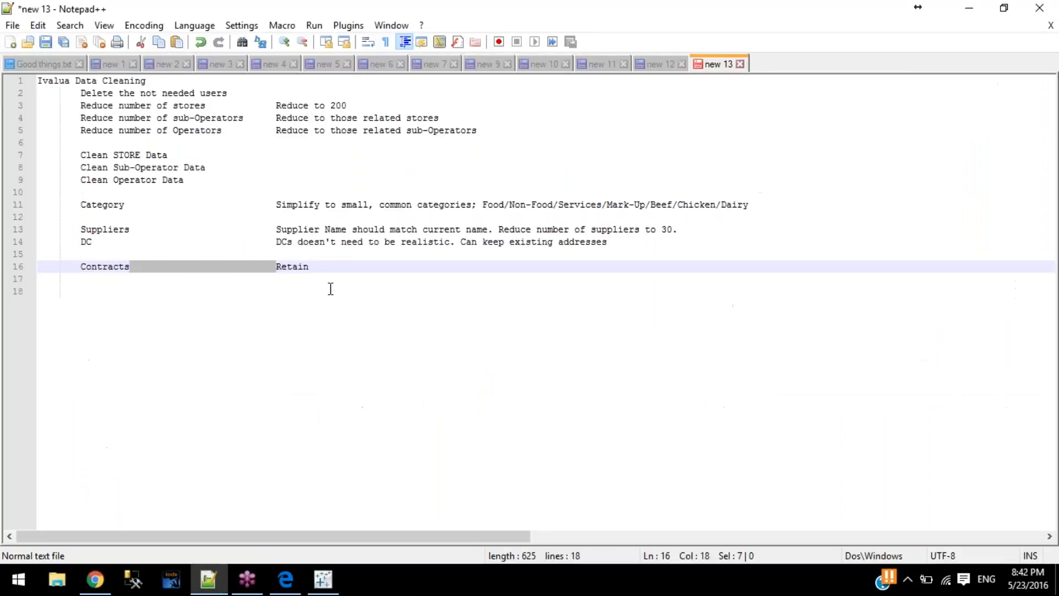
click(376, 295)
key(ctrl+n)
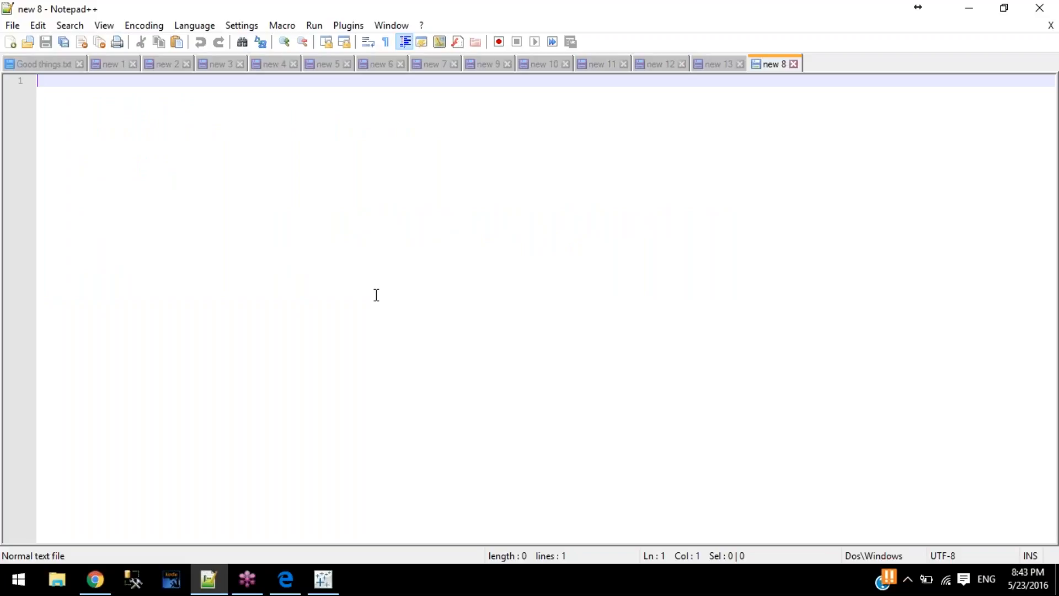
Step: Enter an indented "Sales" heading a few lines down, with the values "1,2,3.5,6,8" and a row of trailing dots beneath it
key(Return)
key(Return)
key(Return)
key(Return)
key(Tab)
key(Tab)
text(sales)
key(Return)
key(Return)
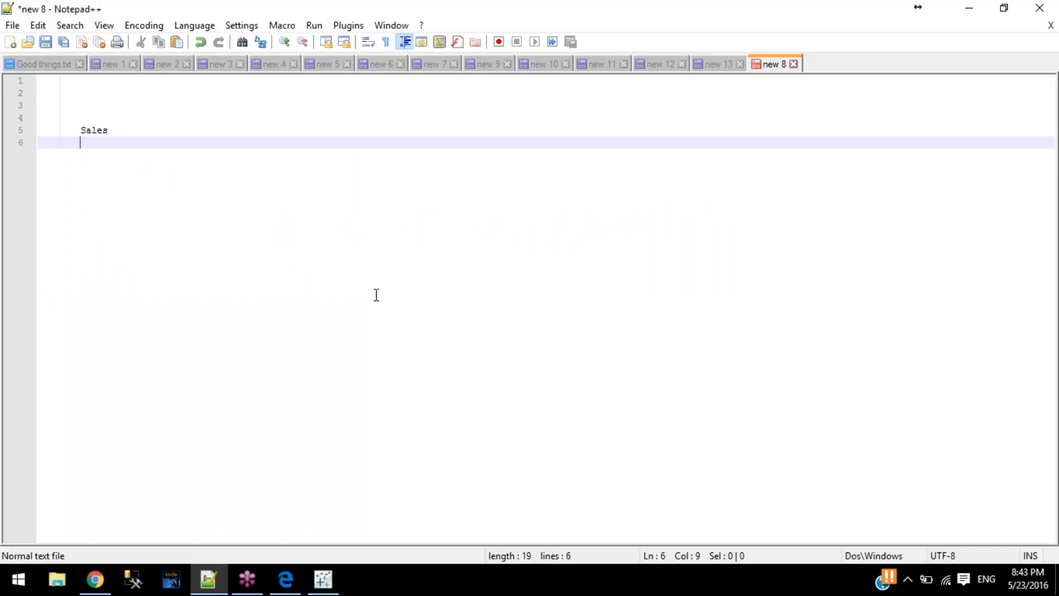
key(Up)
text(1,2,3.5,6,8)
text(..............)
key(Return)
key(Return)
key(Return)
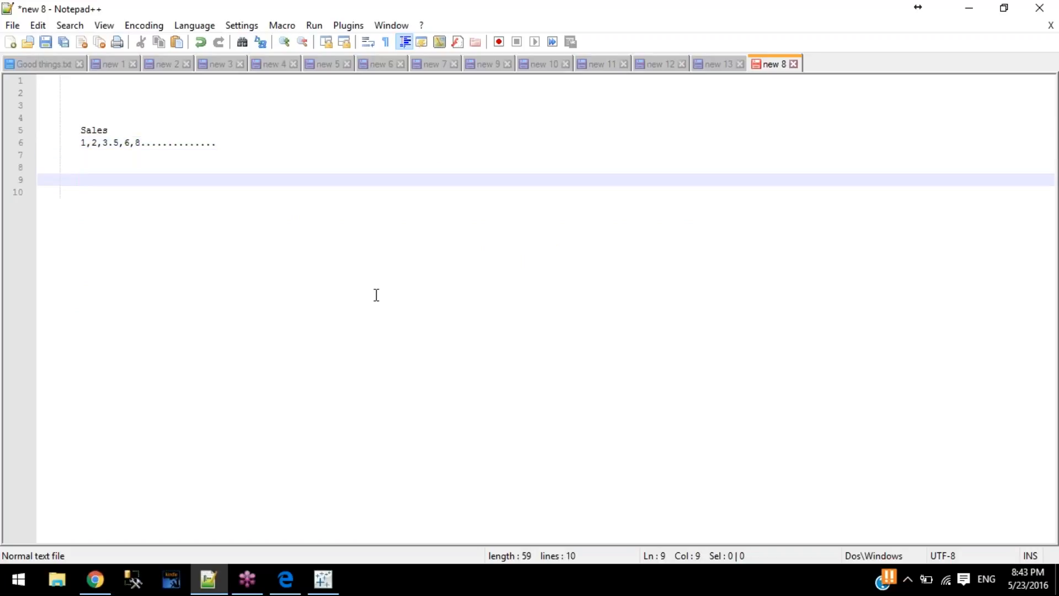
Step: Add a "Sub-Category" heading with the list "Art,Chairs,Furniture" on the line beneath it
text(Sub-Category)
key(Return)
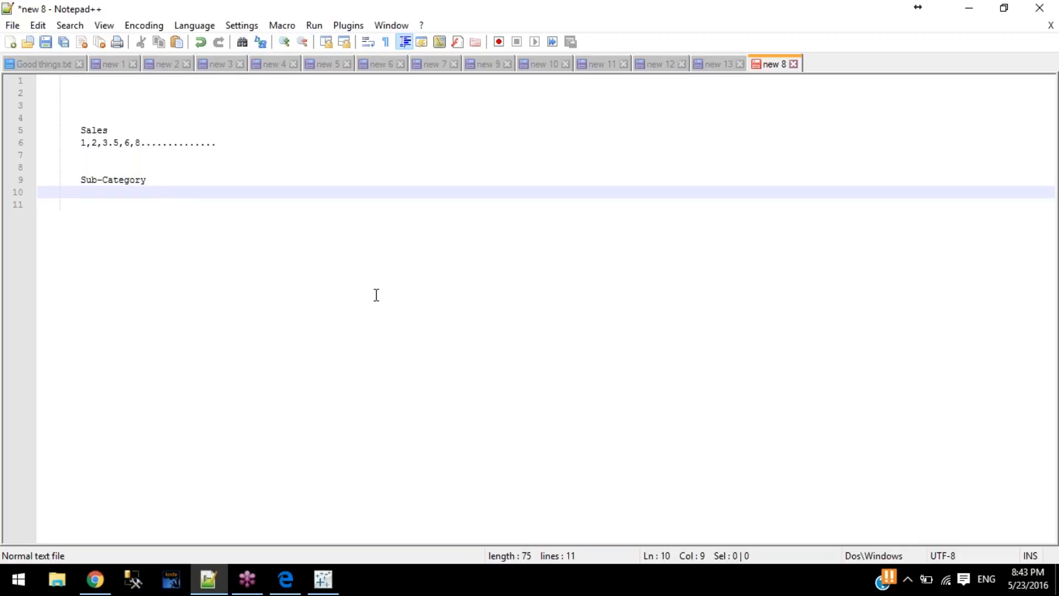
text(Art,C)
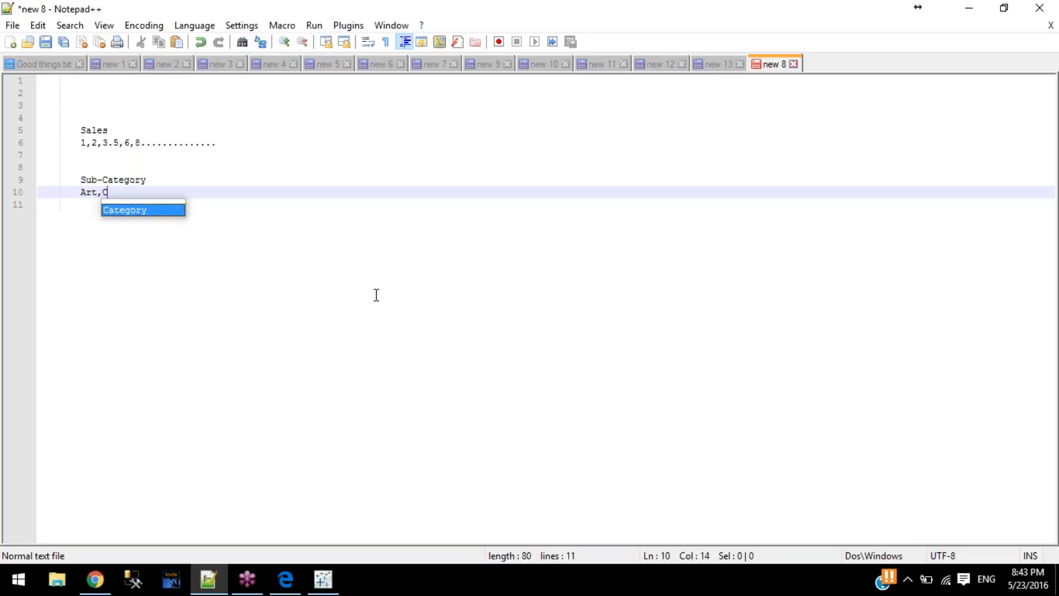
text(hair)
key(BackSpace)
key(BackSpace)
text(i)
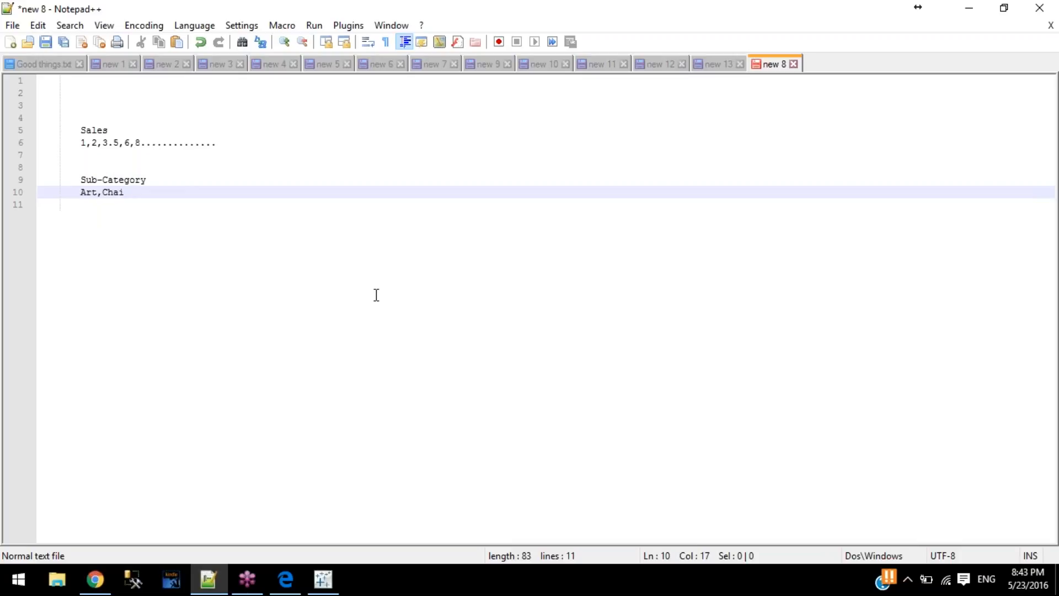
text(rs,Furniture)
Step: Insert extra blank lines below the sales values and add an indented "5.4" directly beneath them
key(Up)
key(Up)
key(Up)
key(Up)
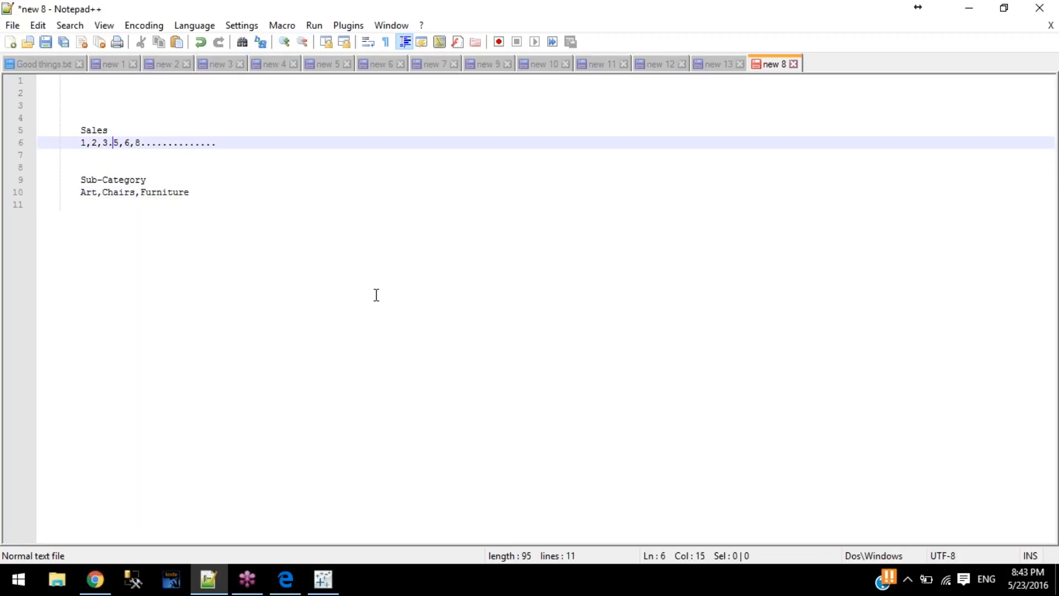
key(Home)
key(shift+End)
key(End)
key(Return)
key(Return)
key(Up)
key(Down)
key(Up)
key(Tab)
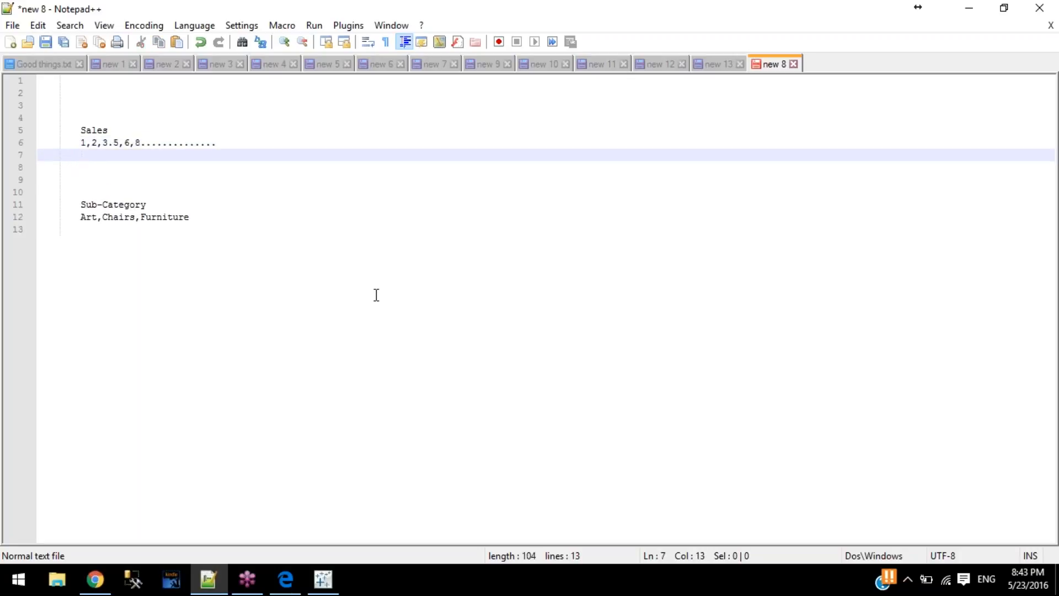
text(5.4)
Step: Select 5.4, the sales values line and the sub-category list in turn to compare continuous and discrete values
key(shift+Left)
key(shift+Left)
key(shift+Left)
key(Up)
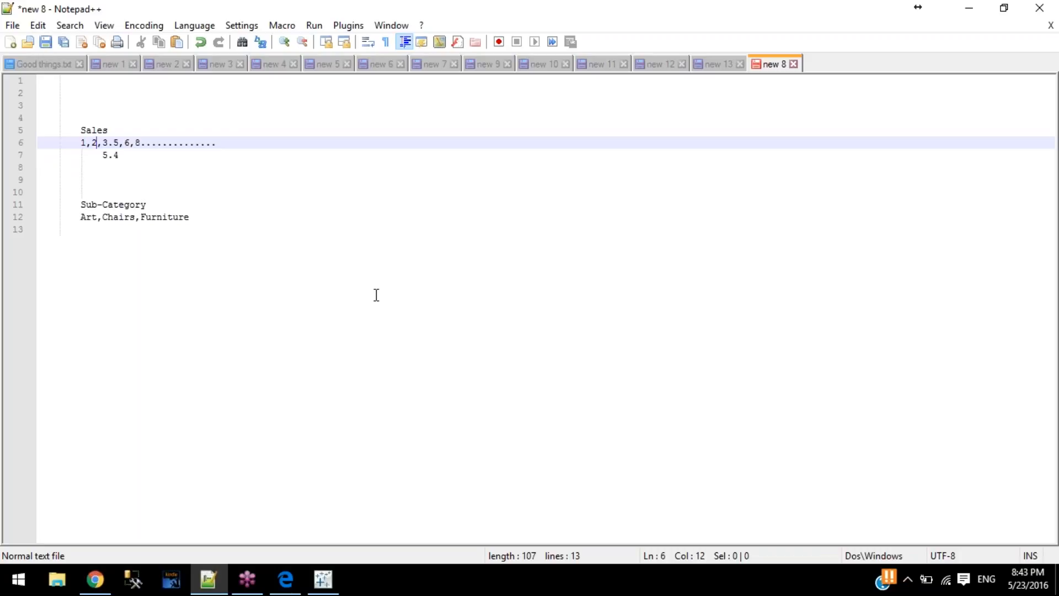
key(Left)
key(shift+End)
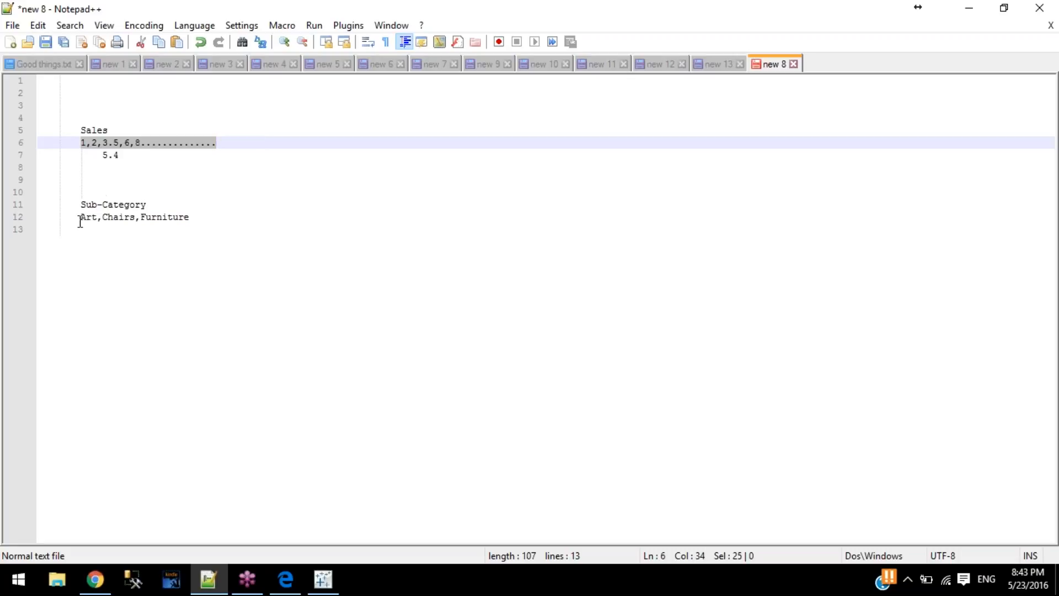
drag(82, 220, 189, 210)
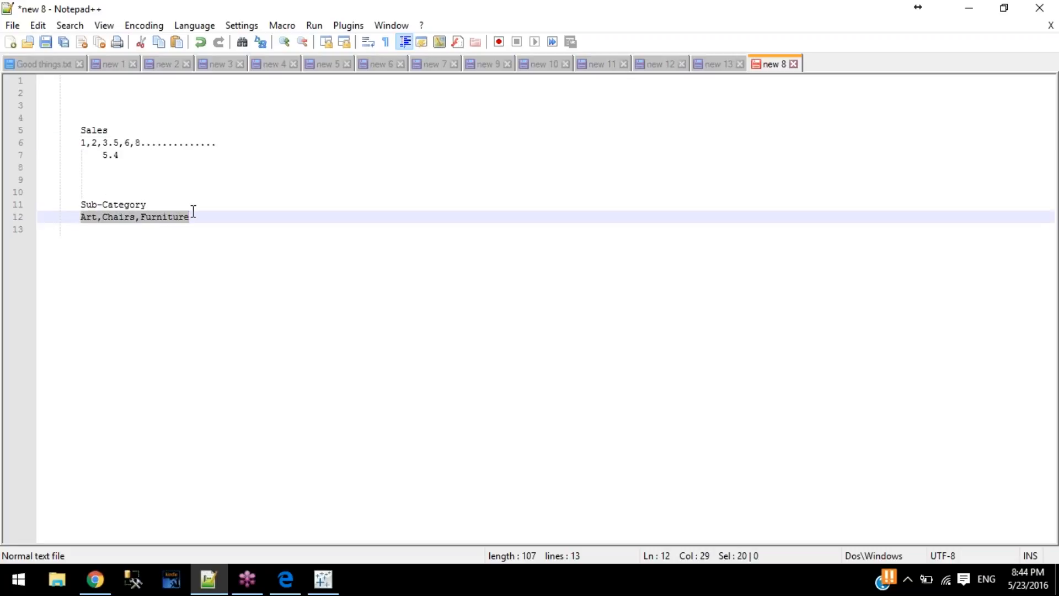
Step: Add an indented "Laptops" on the line beneath the sub-category list
click(140, 233)
key(Tab)
key(Tab)
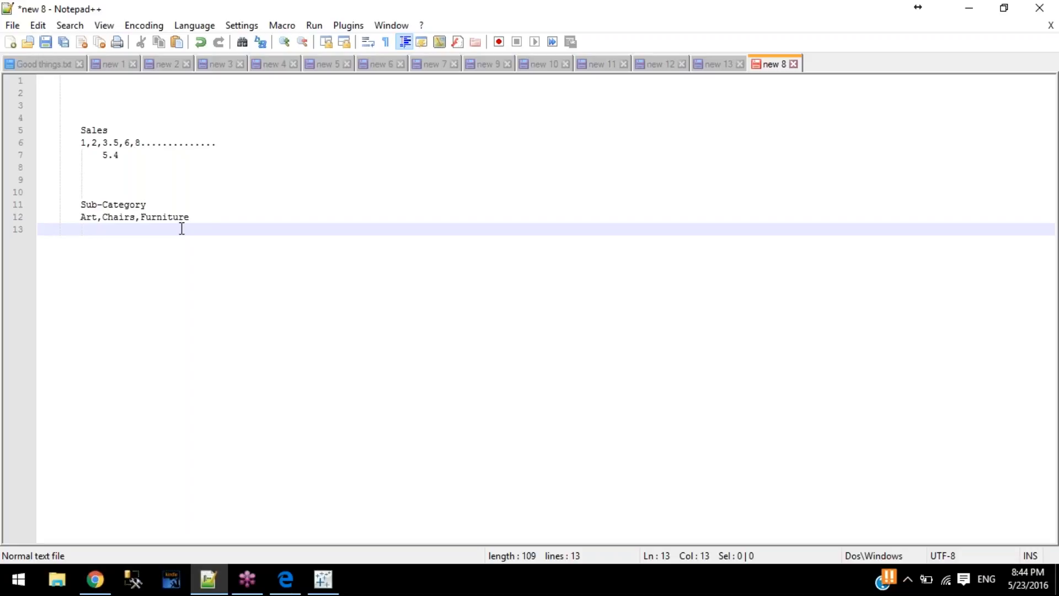
text(Laptops)
Step: Enlarge the text and compare 5.4 against the sales values and Laptops against the sub-category list by selecting each
drag(81, 220, 201, 218)
double_click(122, 230)
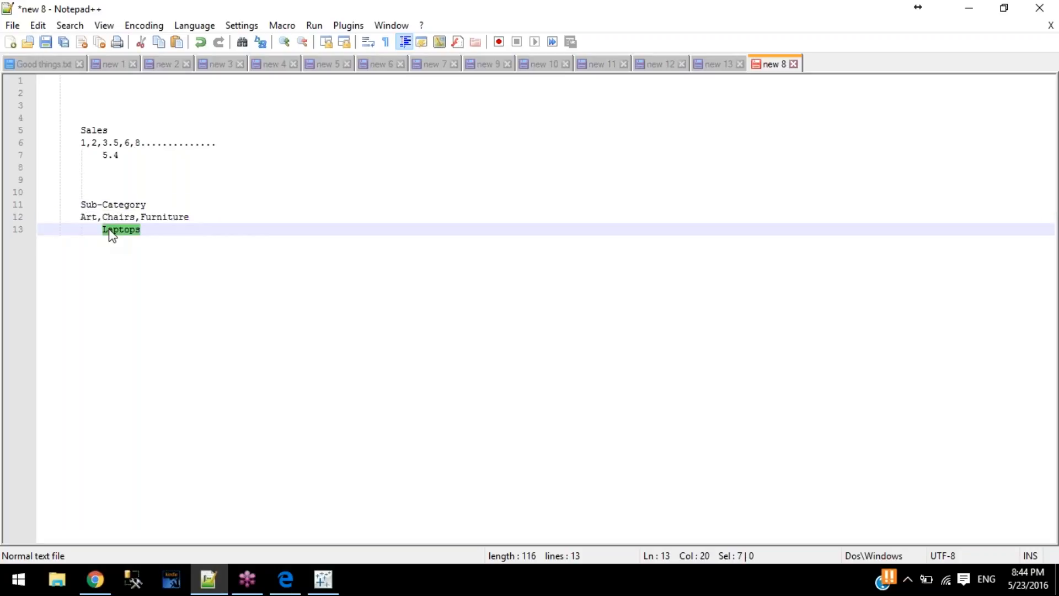
drag(82, 217, 217, 222)
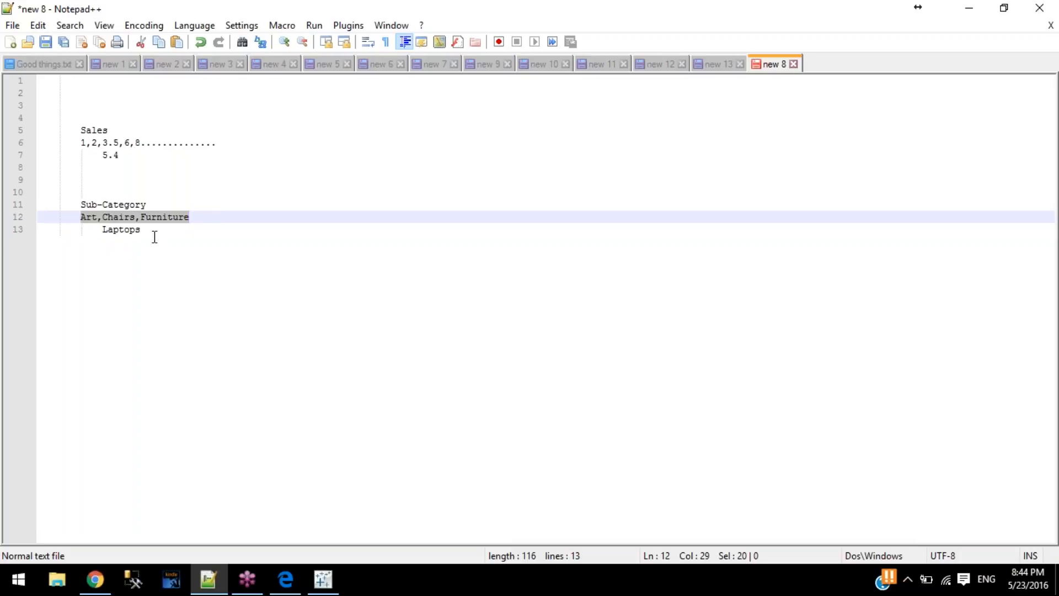
mouse_move(119, 155)
mouse_down()
mouse_move(101, 156)
mouse_move(120, 143)
mouse_up()
double_click(126, 142)
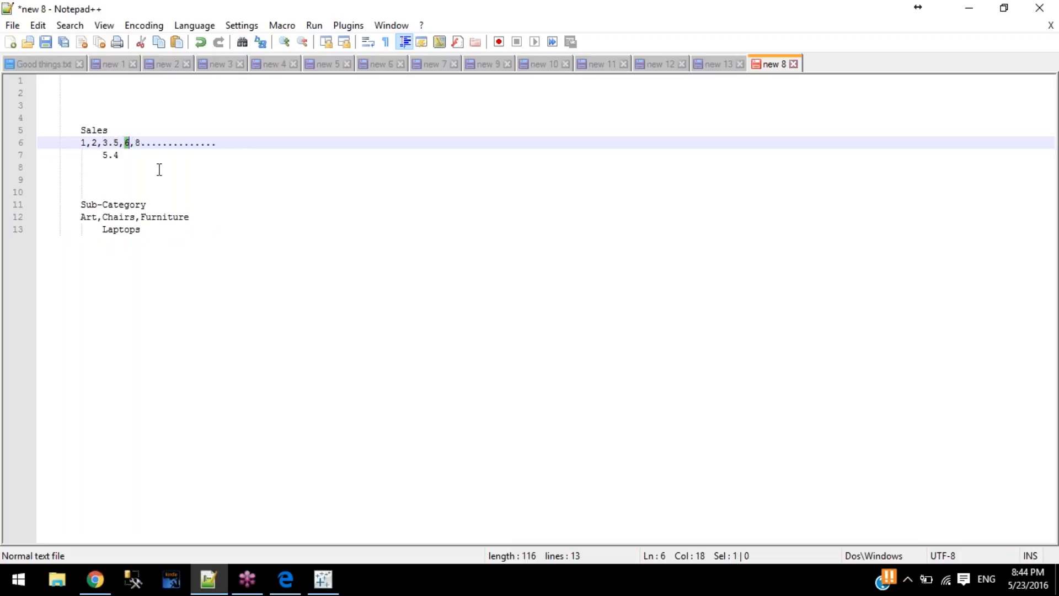
scroll(159, 169, up, 4)
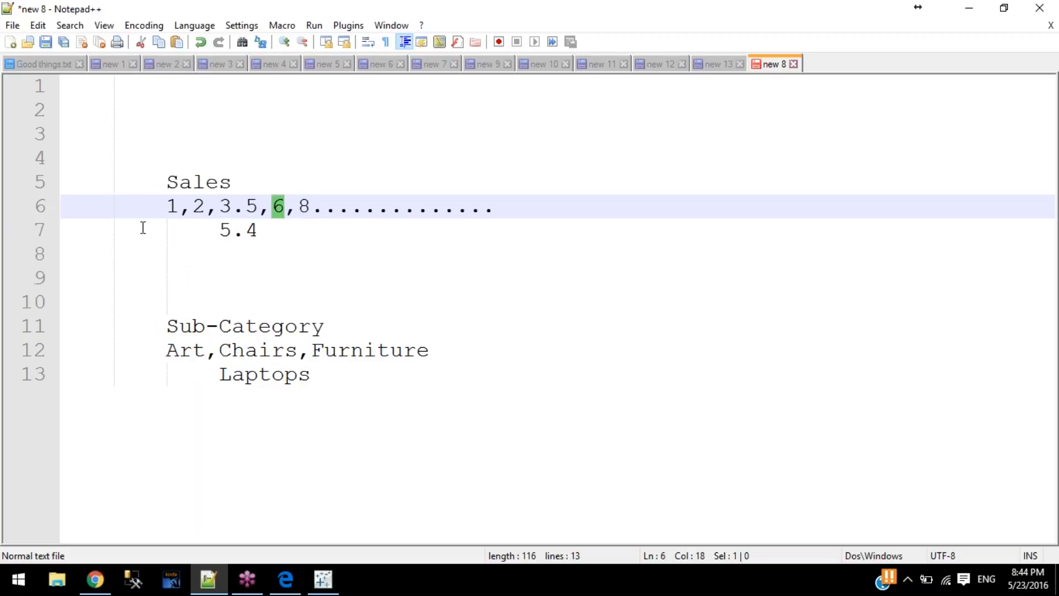
drag(256, 234, 219, 230)
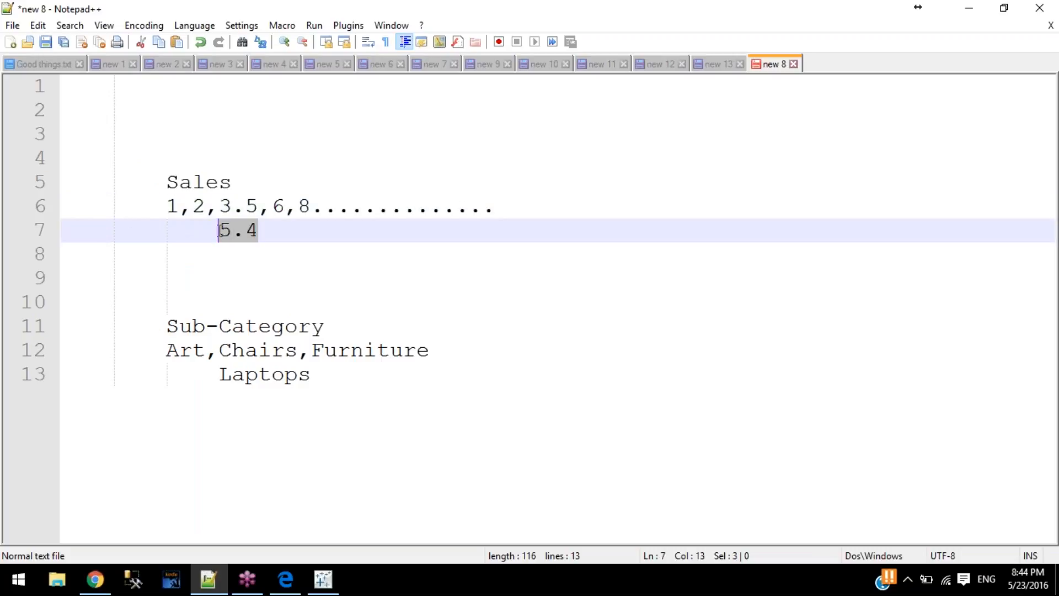
double_click(265, 206)
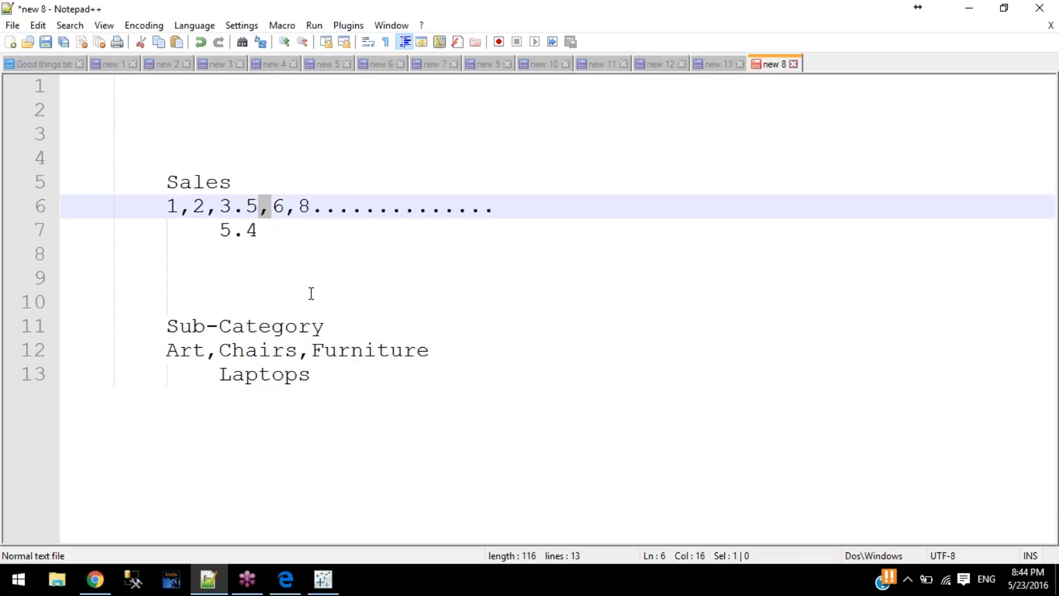
drag(324, 371, 219, 374)
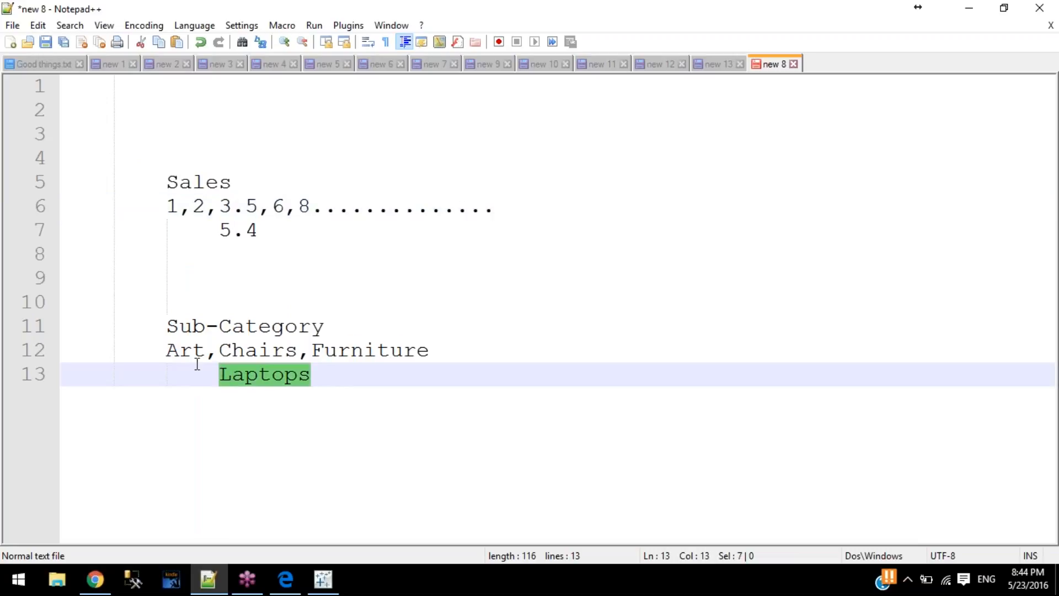
drag(167, 351, 441, 376)
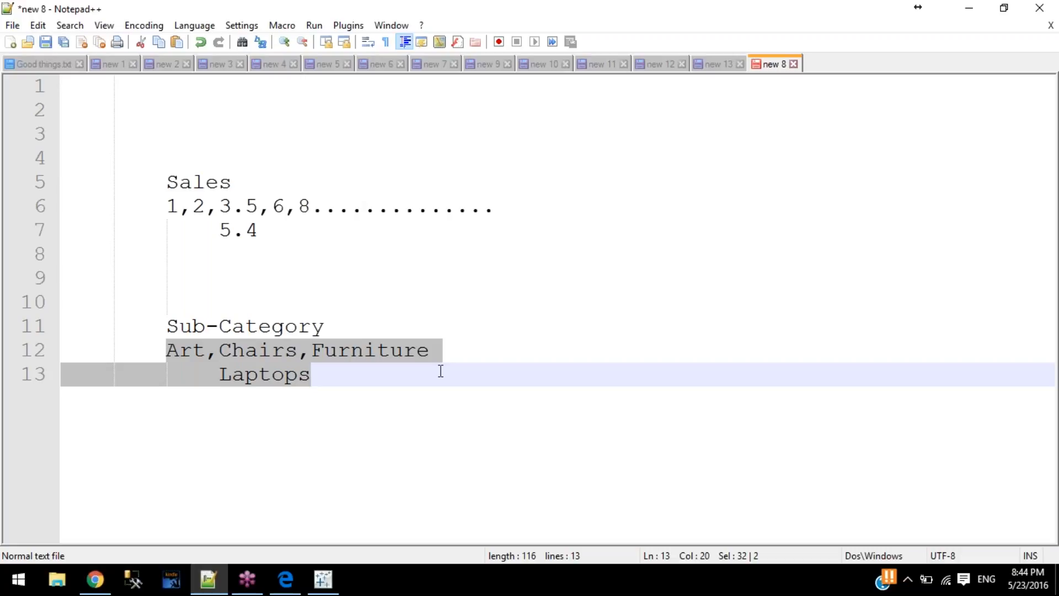
drag(172, 198, 290, 234)
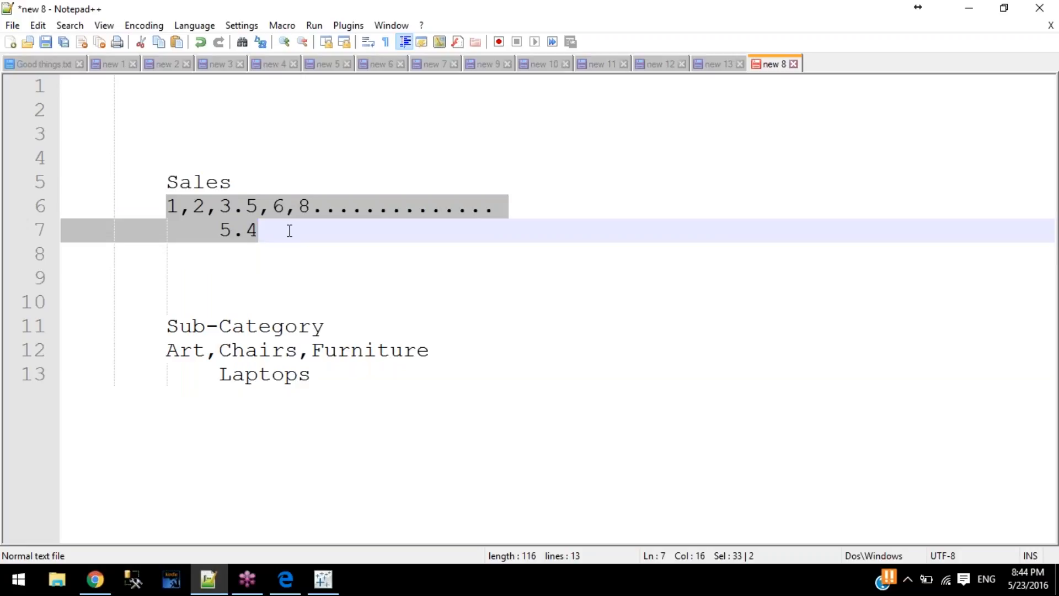
Step: Switch back to Tableau and color the bars by Category, try Sales as the color, and return to Category
click(336, 572)
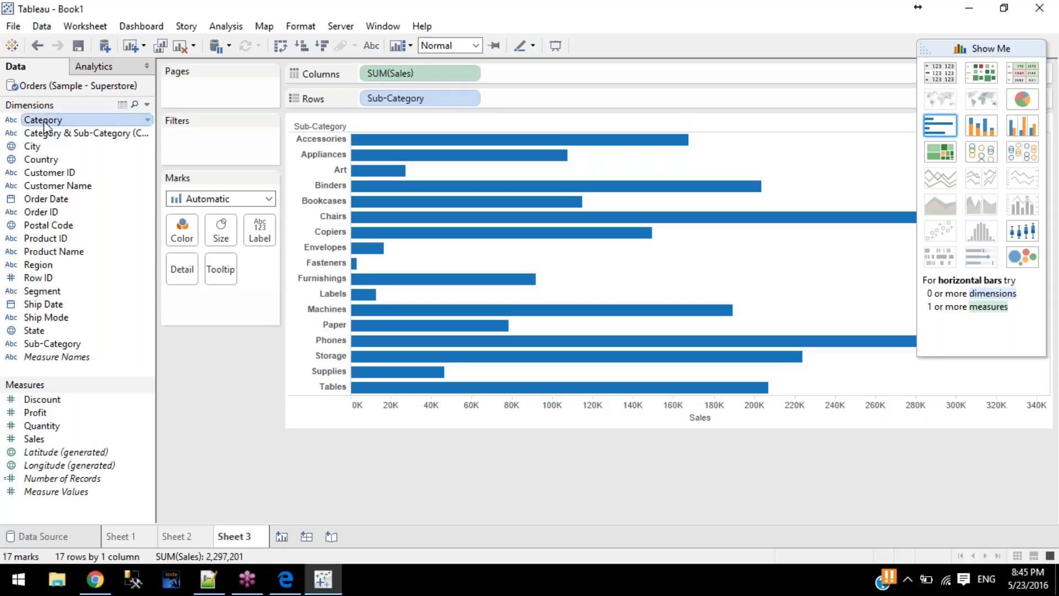
drag(44, 121, 182, 228)
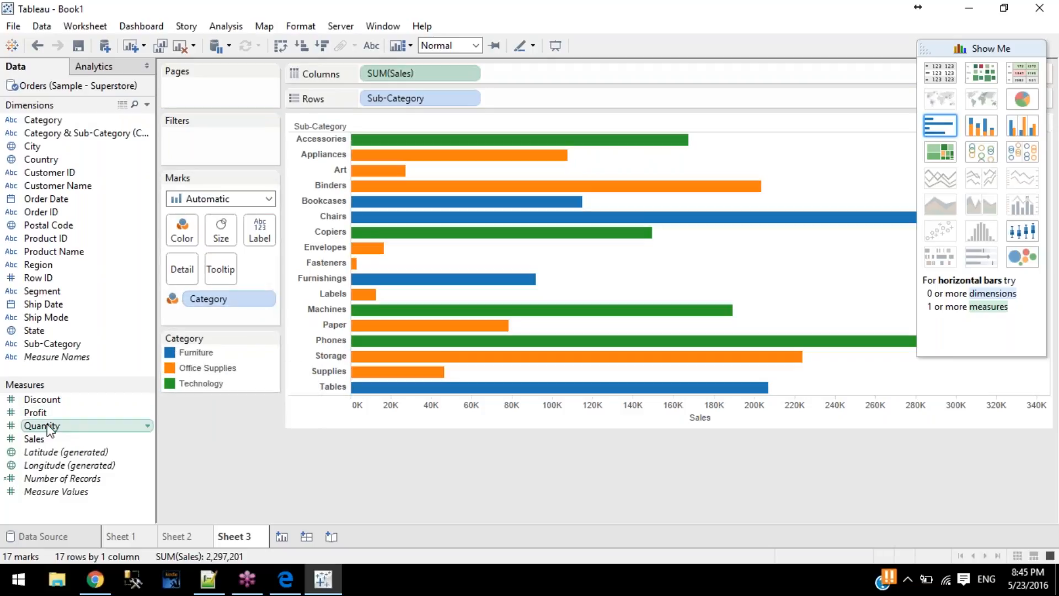
drag(31, 439, 181, 222)
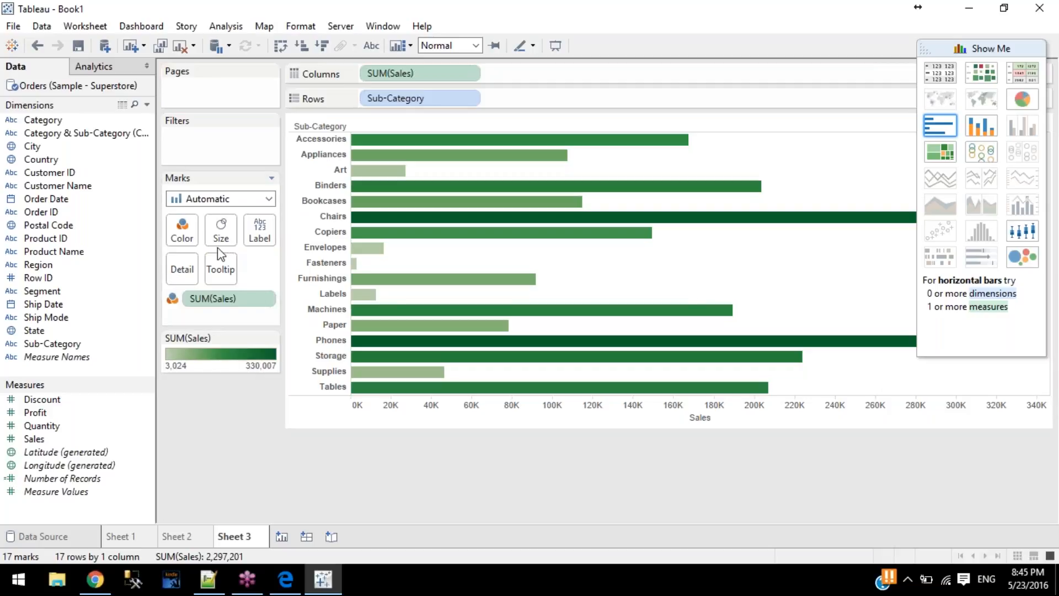
drag(41, 120, 182, 227)
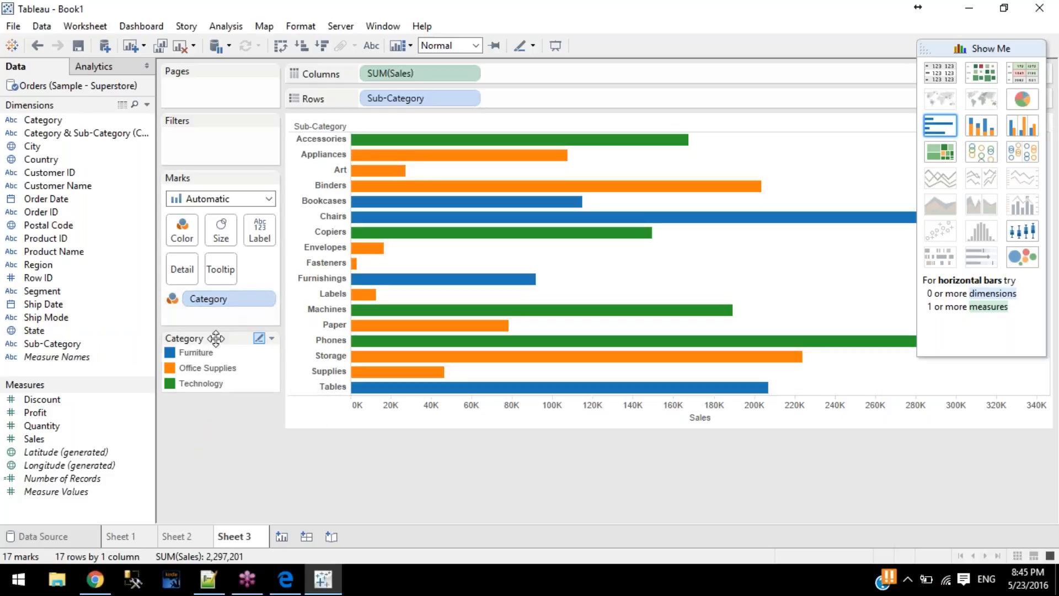
Step: Highlight the Office Supplies and Technology bars in turn from the Category color legend
click(209, 367)
click(195, 385)
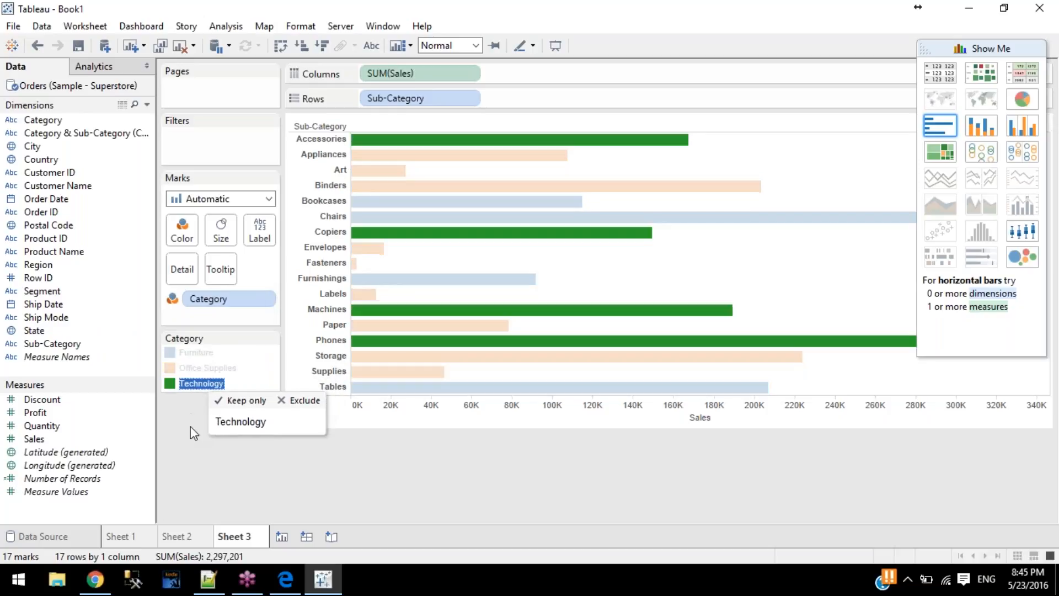
Step: Clear the Technology highlight and color the bars by Sales
click(191, 426)
click(46, 438)
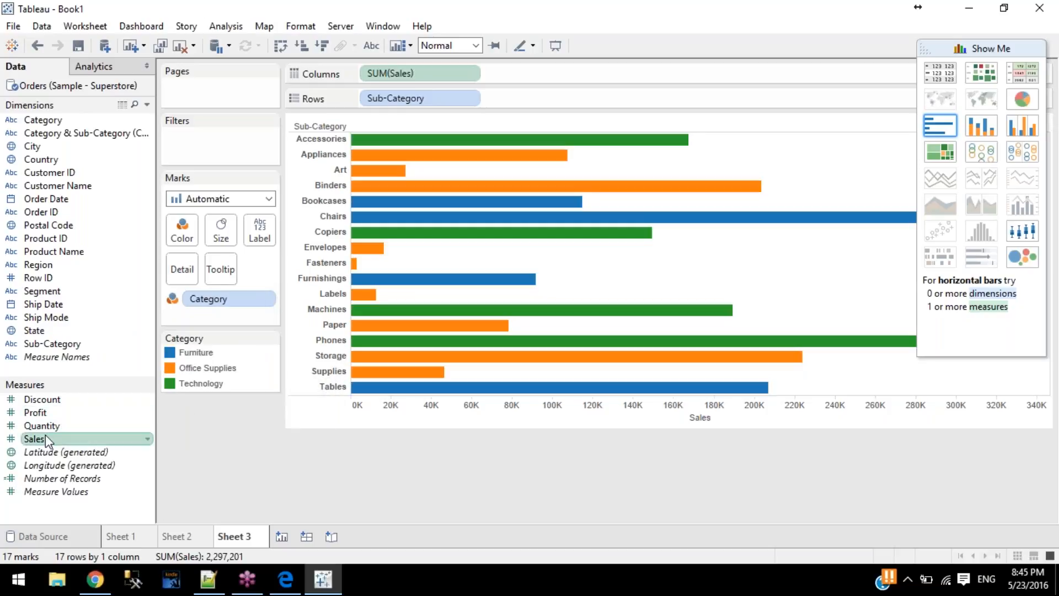
drag(44, 439, 182, 229)
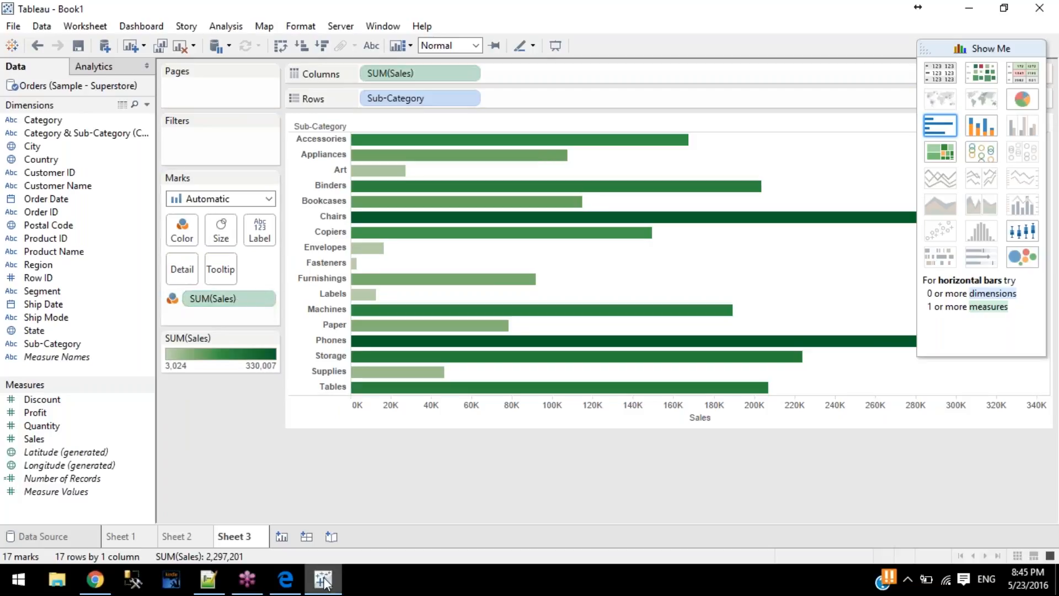
Step: Switch to Notepad++, select the sample sales values together with 5.4, and return to Tableau
key(alt+Tab)
drag(259, 215, 37, 207)
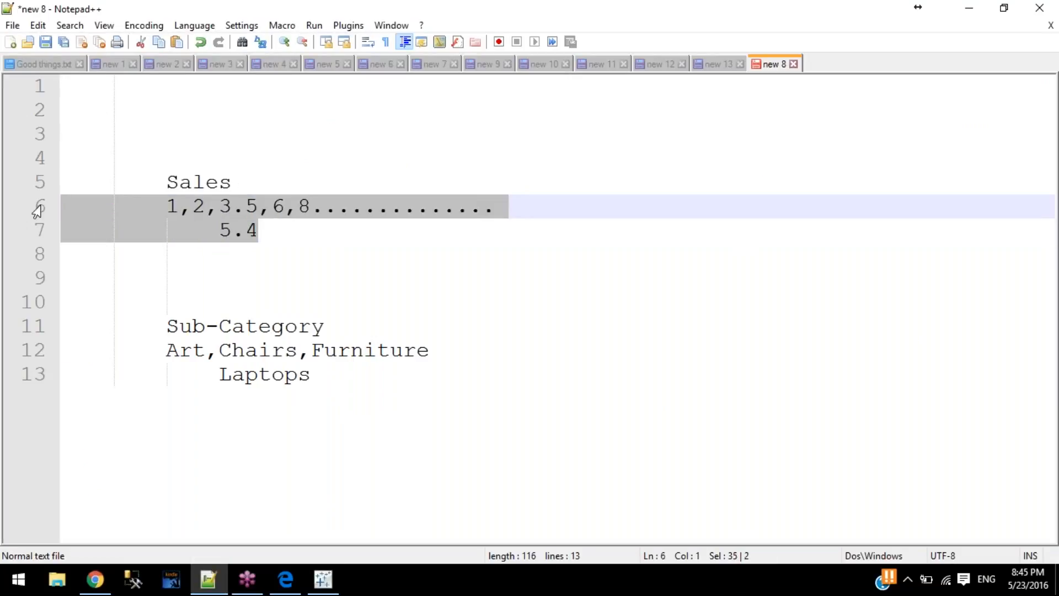
click(330, 571)
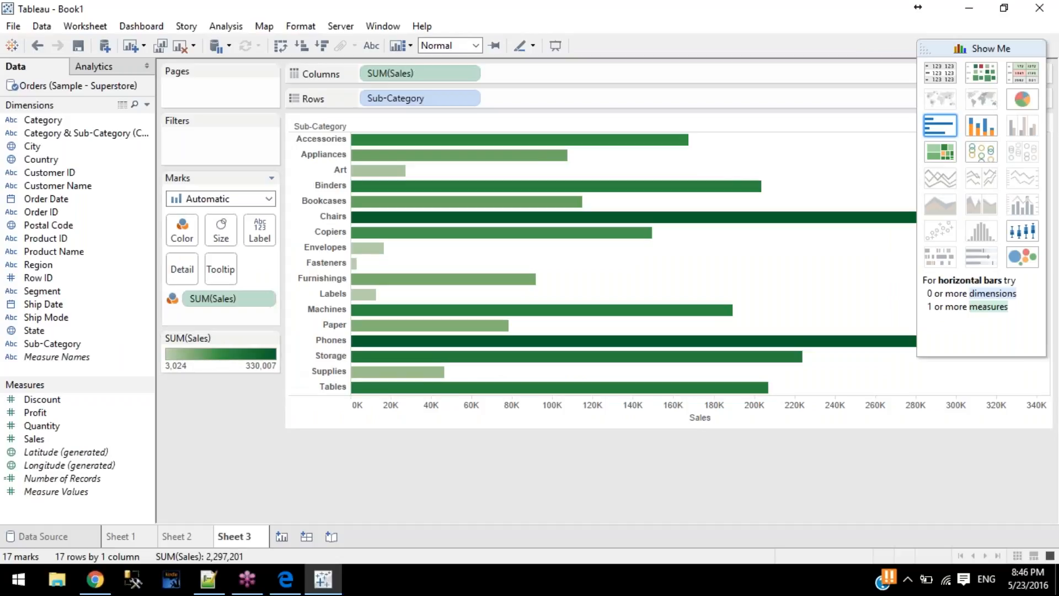
Step: Color the bars by Category and highlight Furniture, Technology and Office Supplies in turn from the legend, clearing the highlight at the end
drag(41, 120, 182, 227)
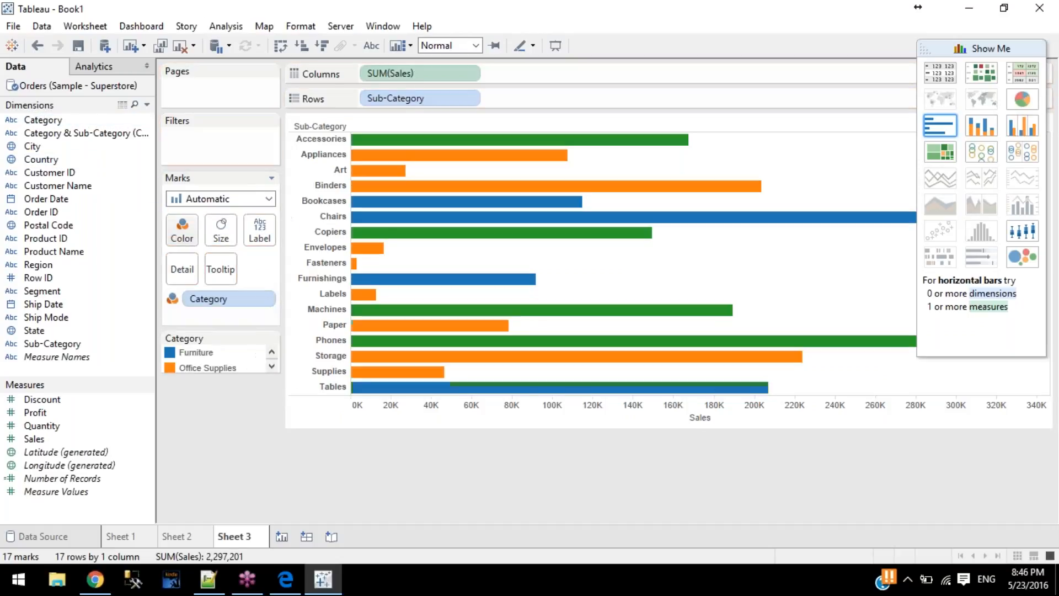
click(196, 352)
click(199, 383)
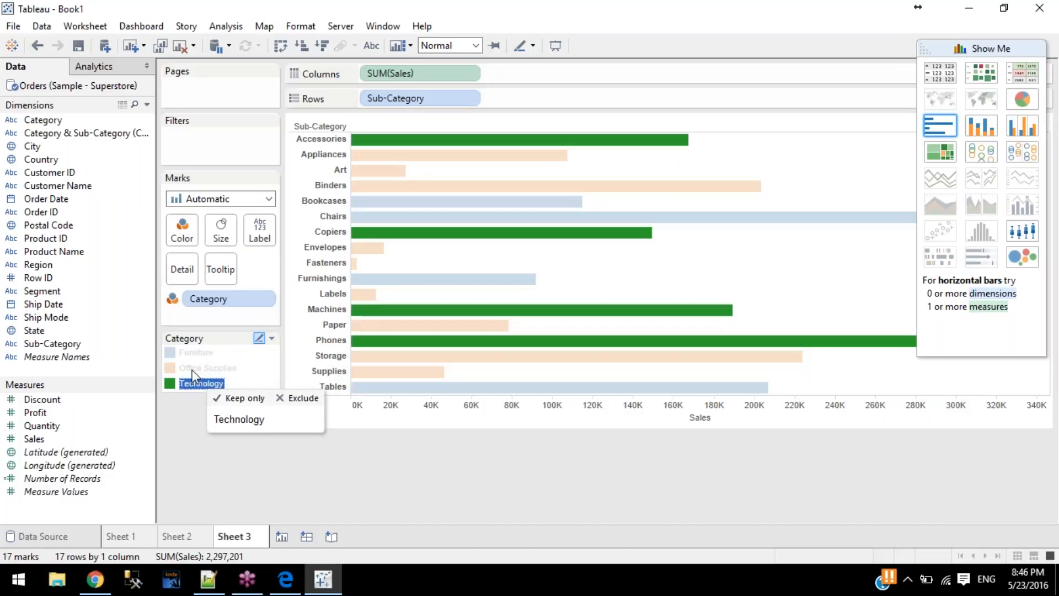
click(197, 368)
click(202, 366)
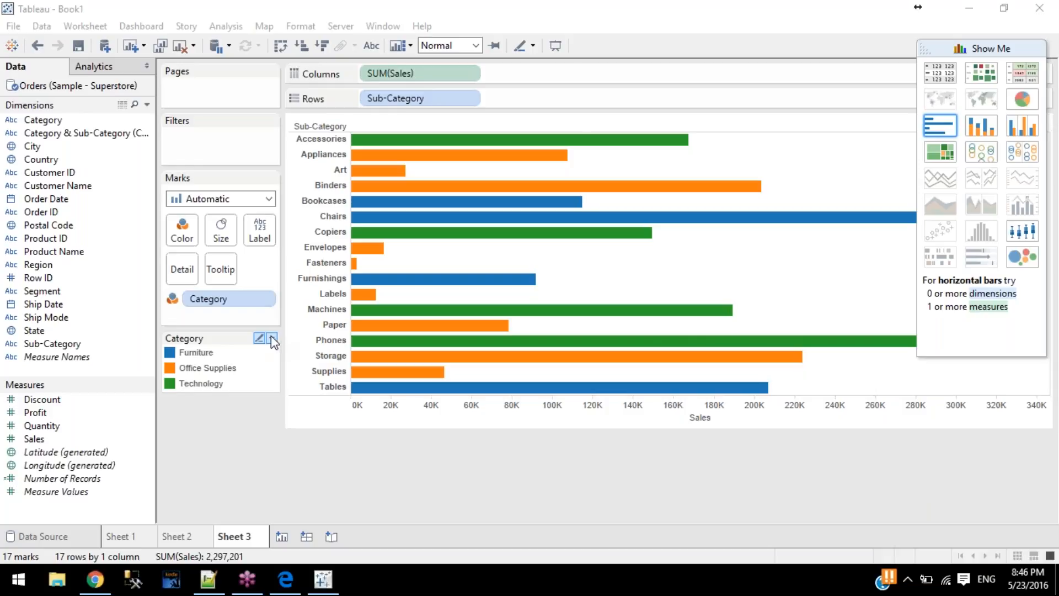
Step: Convert the Quantity measure to discrete and color the bars by it
right_click(41, 425)
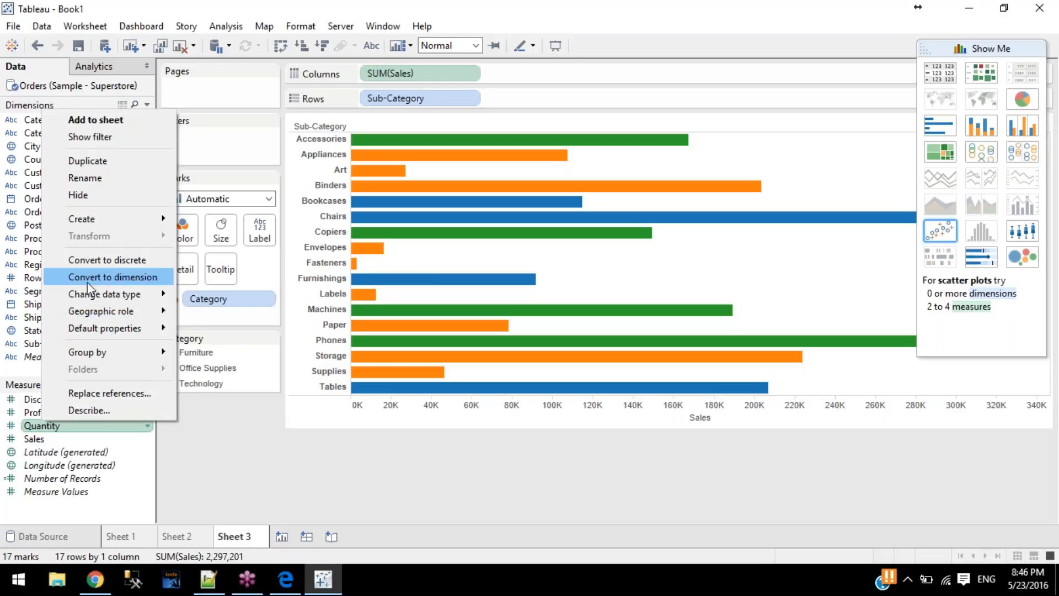
click(141, 263)
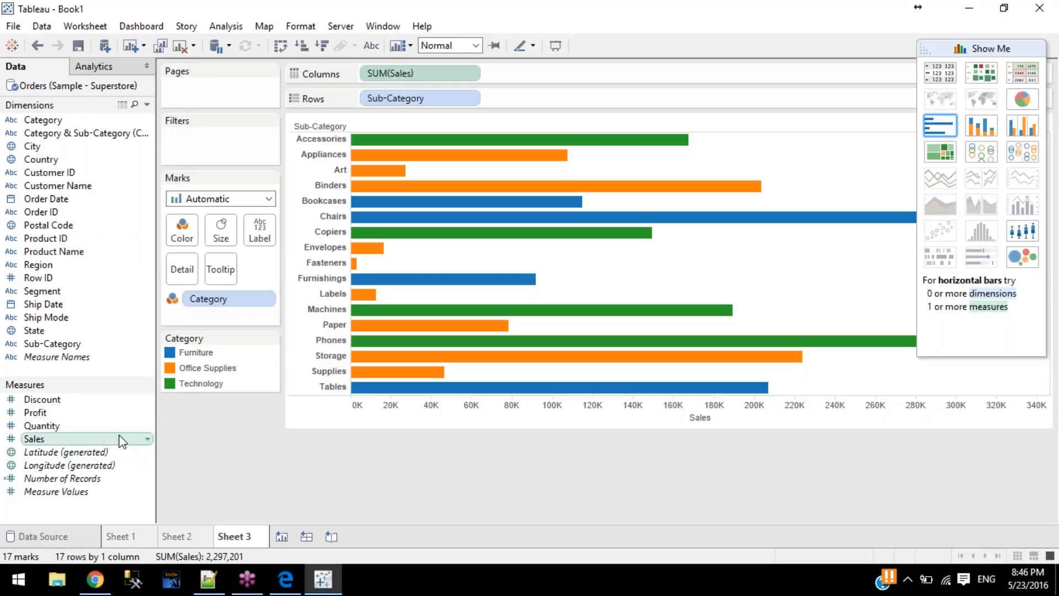
drag(44, 428, 183, 223)
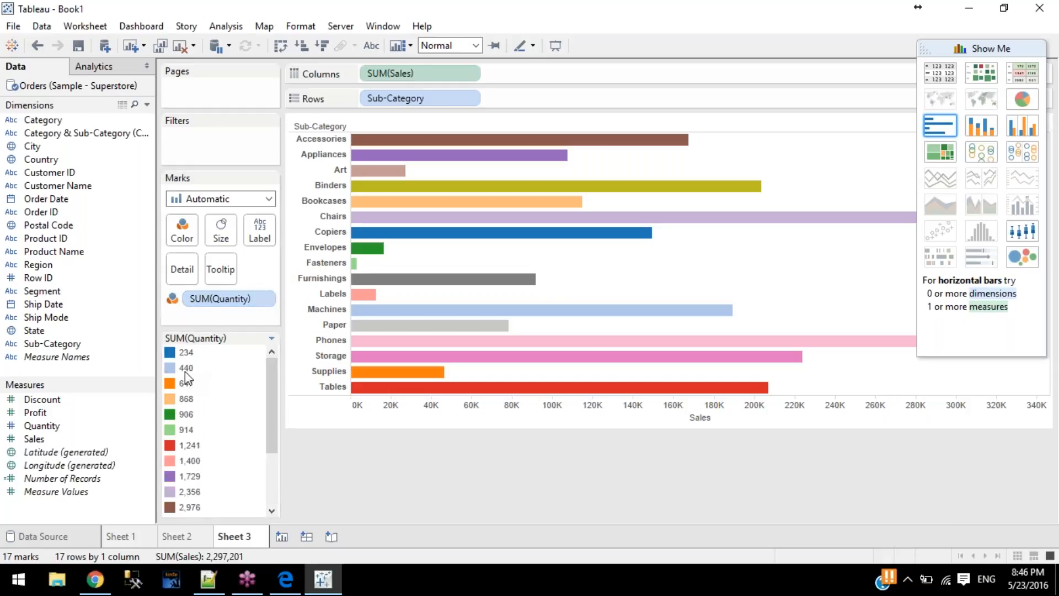
Step: Remove Quantity from the bar color, convert the measure back to continuous and color the bars by it
drag(220, 300, 240, 453)
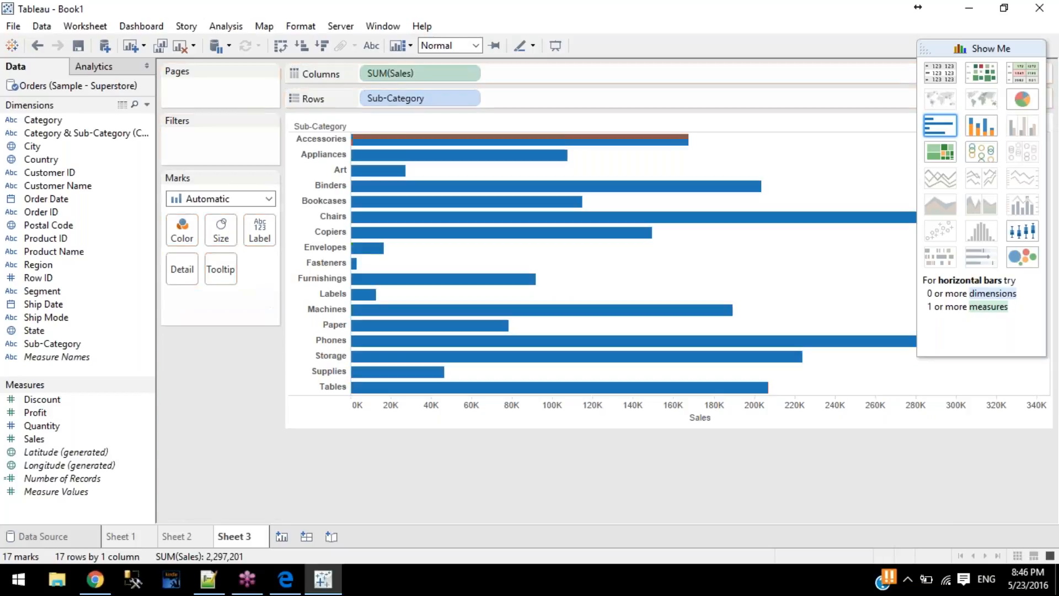
right_click(55, 425)
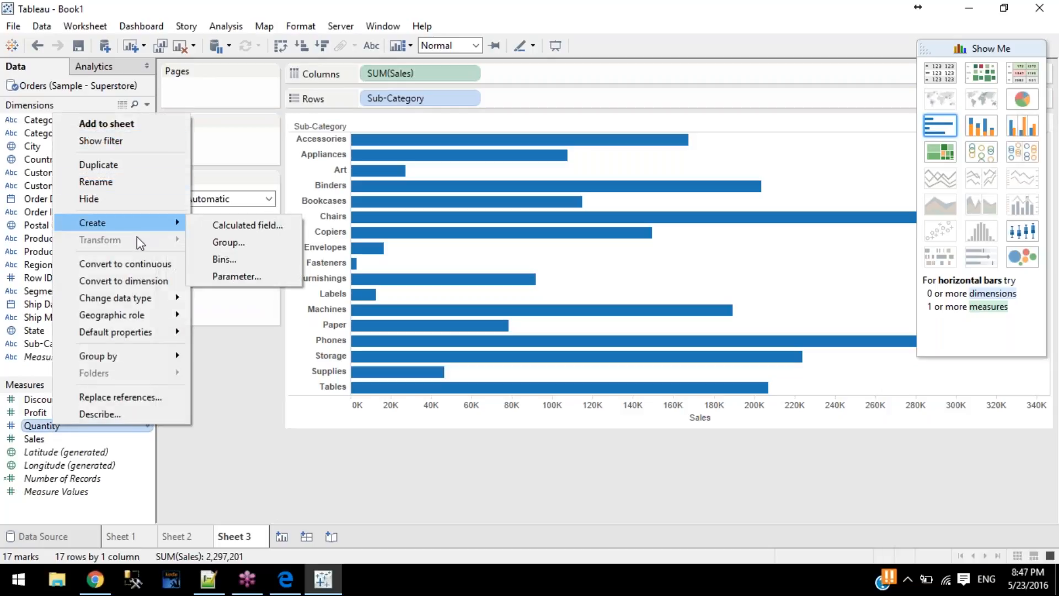
click(126, 264)
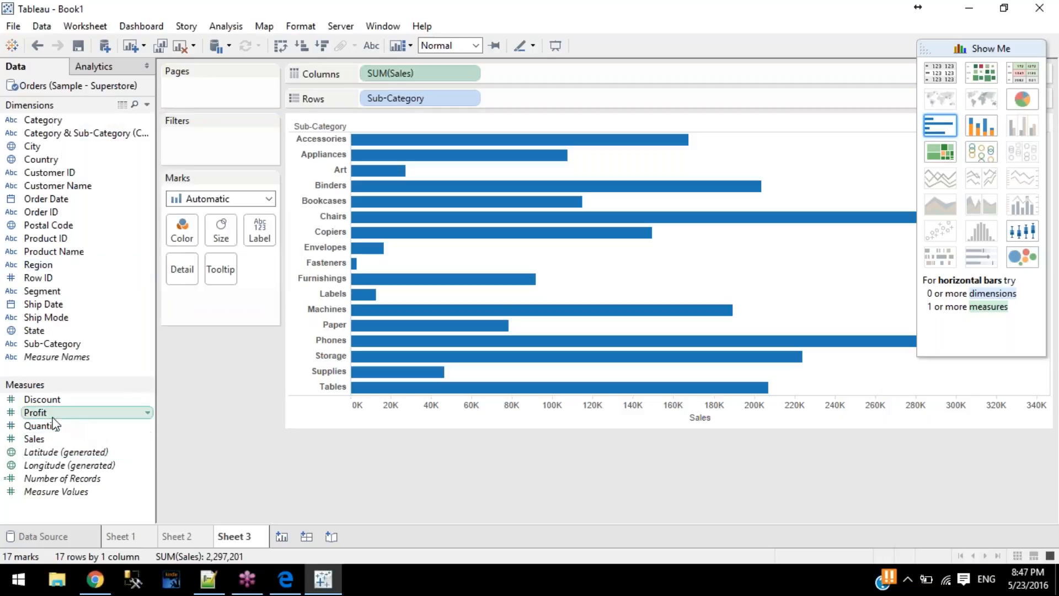
drag(50, 426, 182, 229)
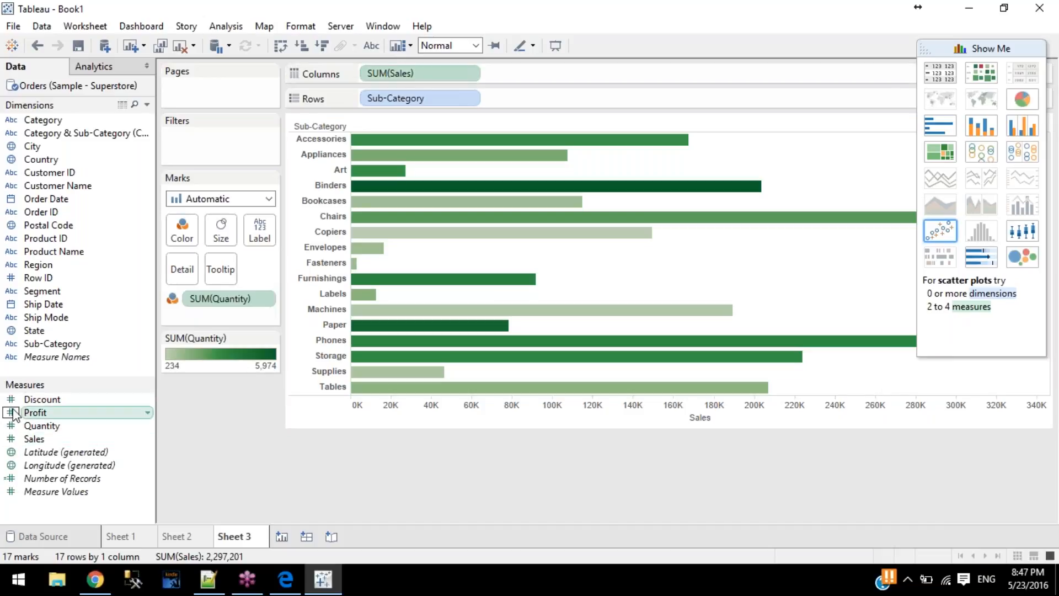
Step: Make the Quantity measure discrete again and replace the continuous bar coloring with it
right_click(35, 424)
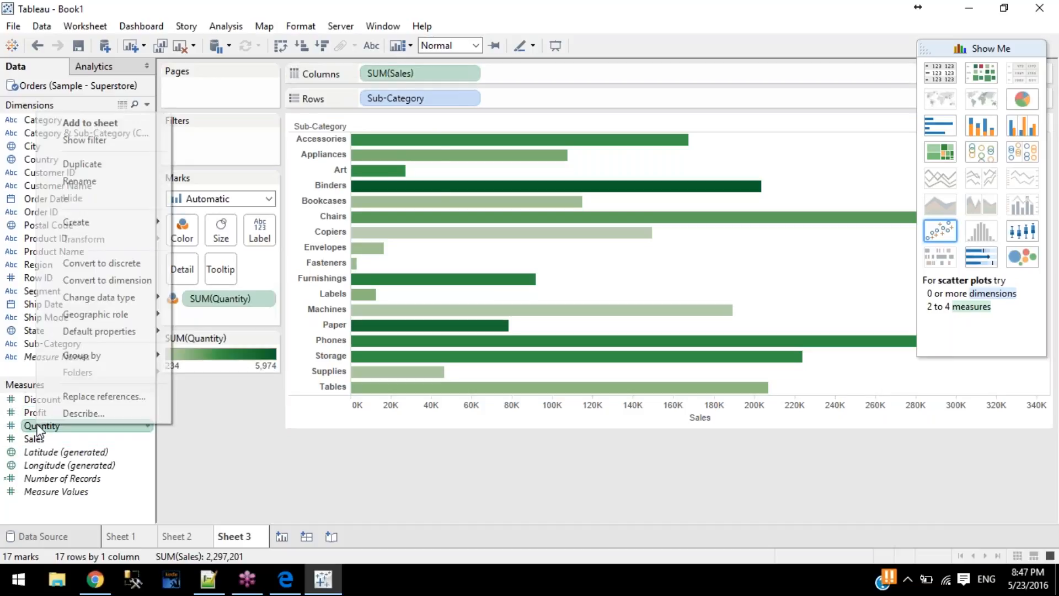
click(128, 260)
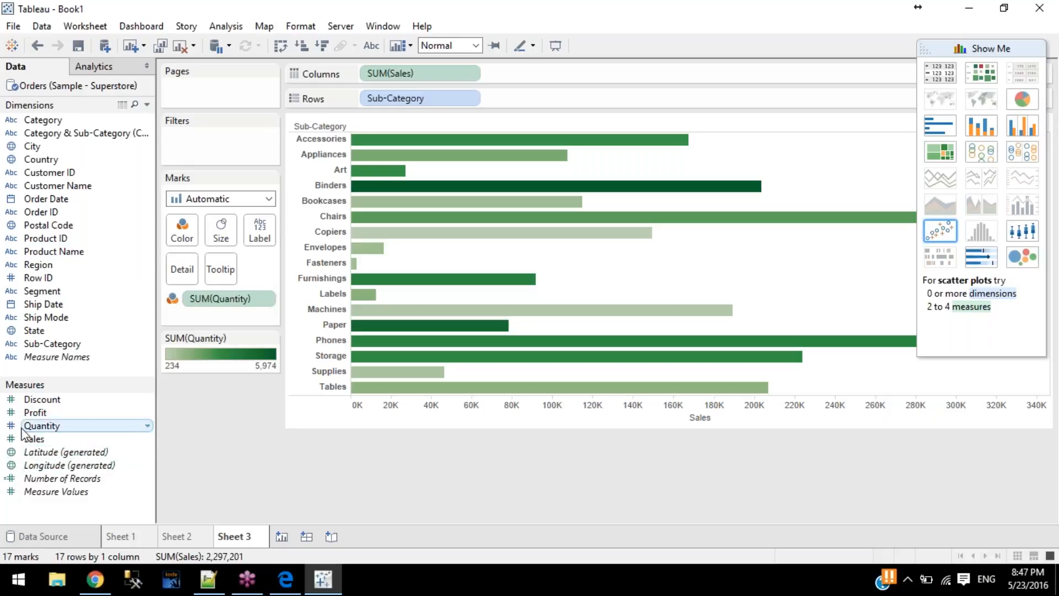
click(38, 440)
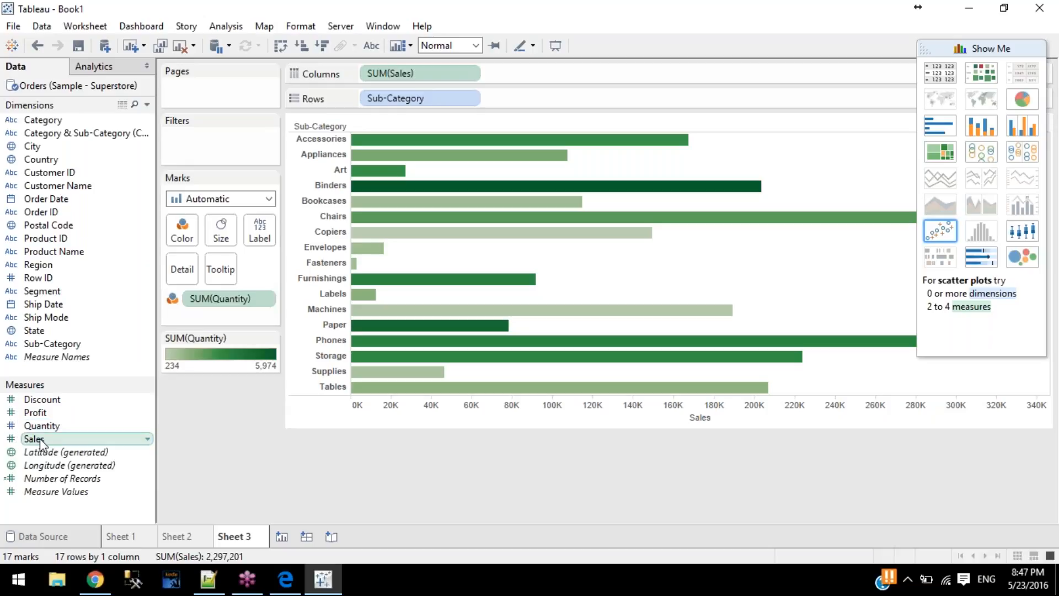
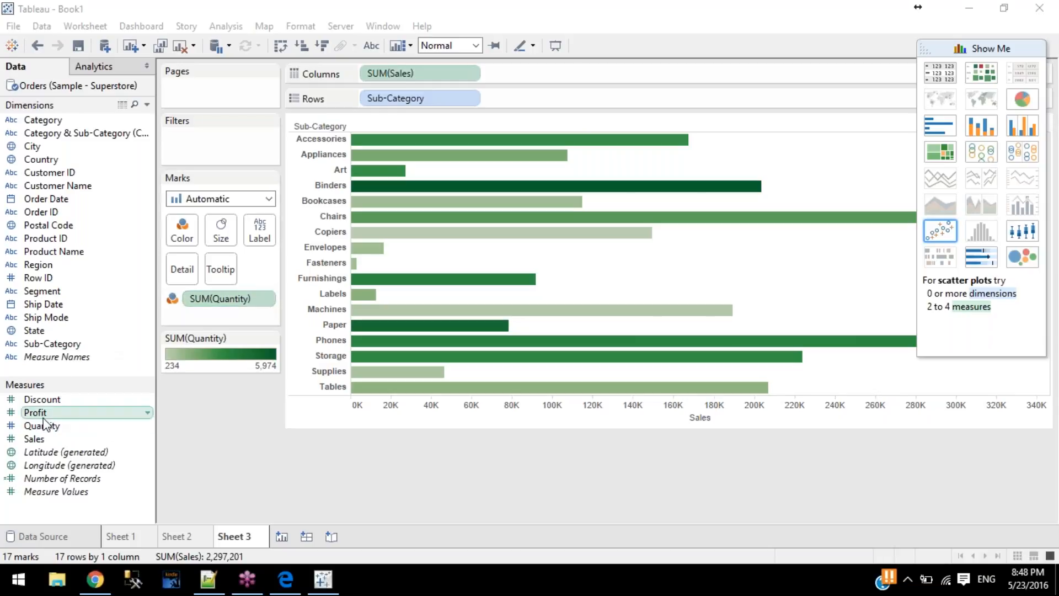
drag(40, 429, 179, 228)
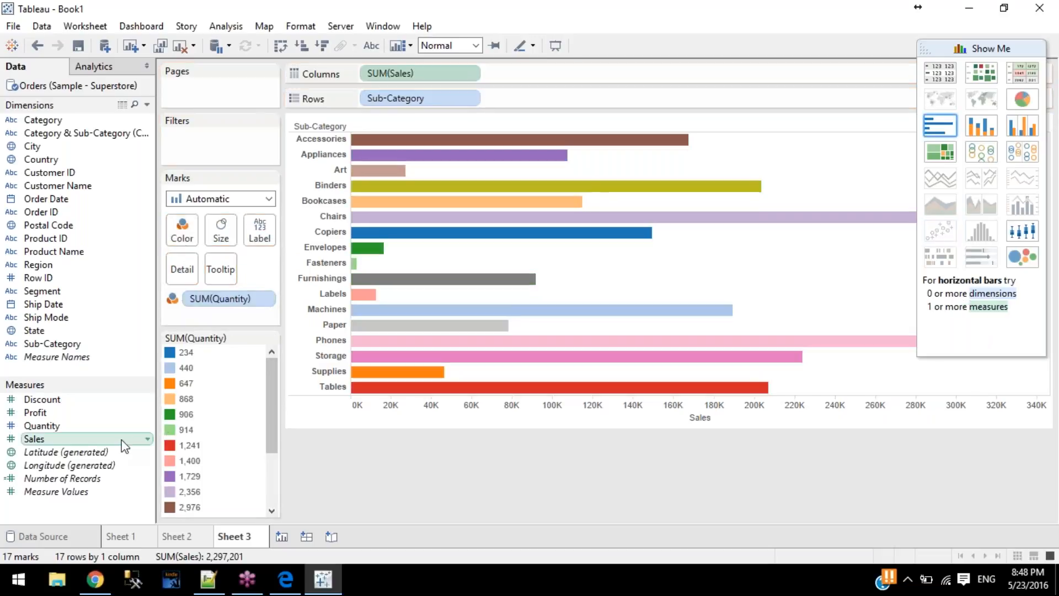
Step: Return the Quantity measure to continuous and recolor the bars with its gradient
right_click(77, 427)
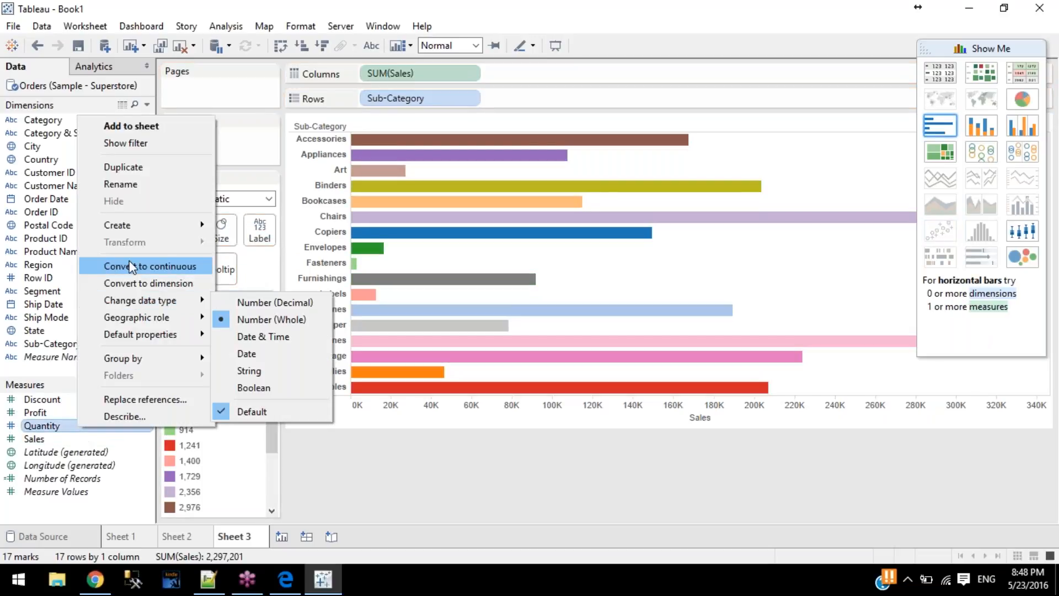
click(130, 266)
drag(42, 426, 187, 224)
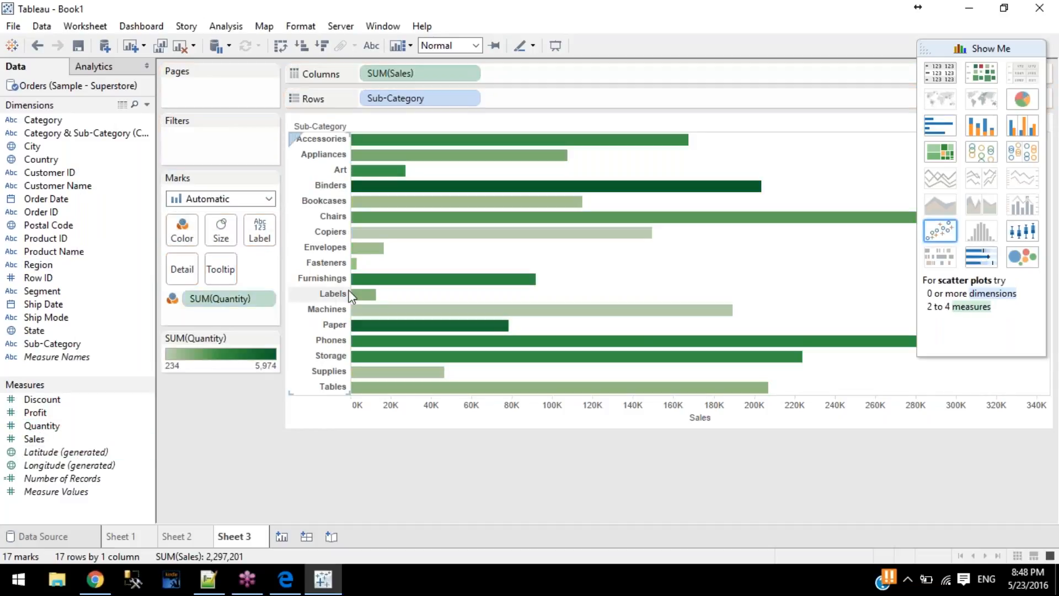
Step: Switch to the training plan PDF in Edge and mark topic 27 on formatting the report's colour, style and size
click(1050, 377)
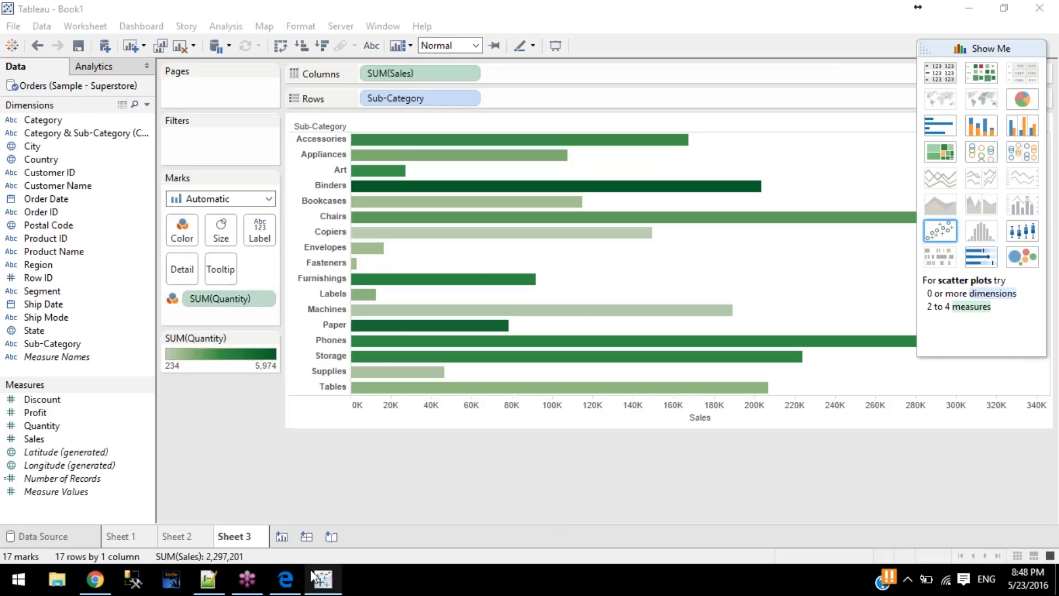
click(285, 579)
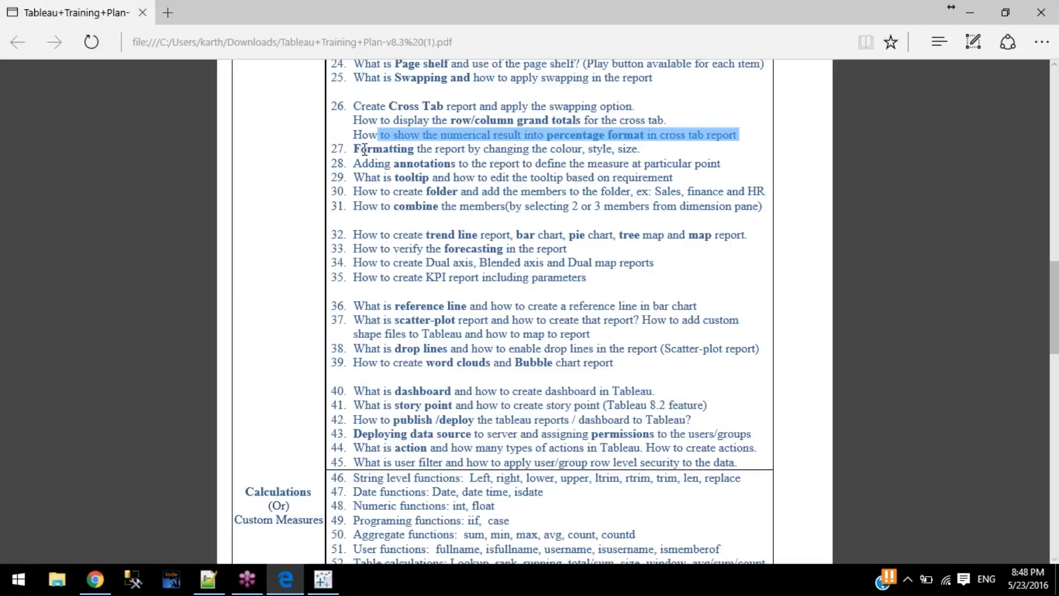
drag(355, 149, 630, 149)
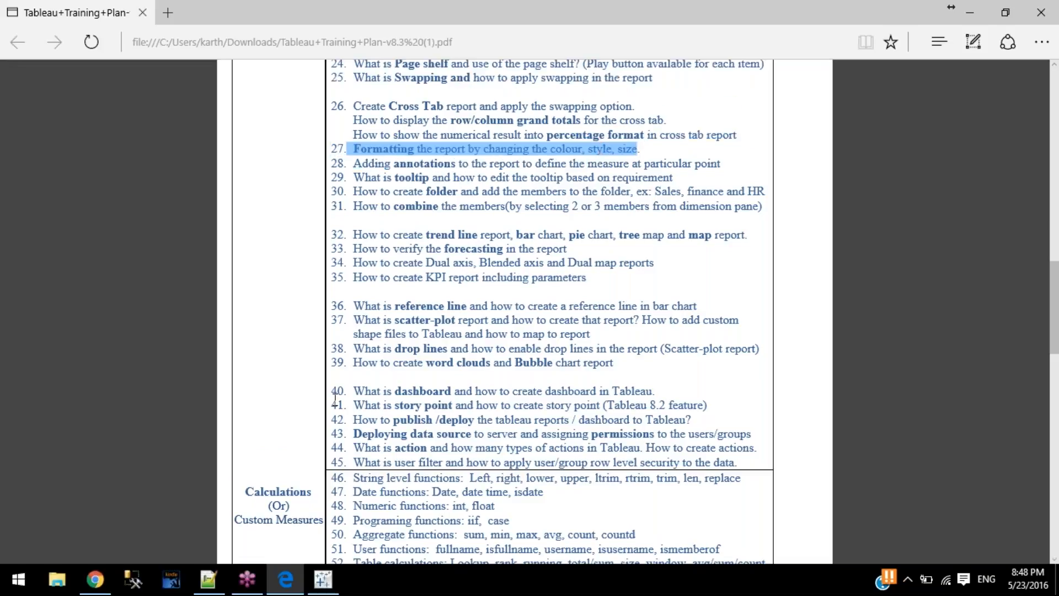
Step: Switch back to Tableau, try Stepped Color for the Quantity colors, reset the palette and close the color settings
click(323, 579)
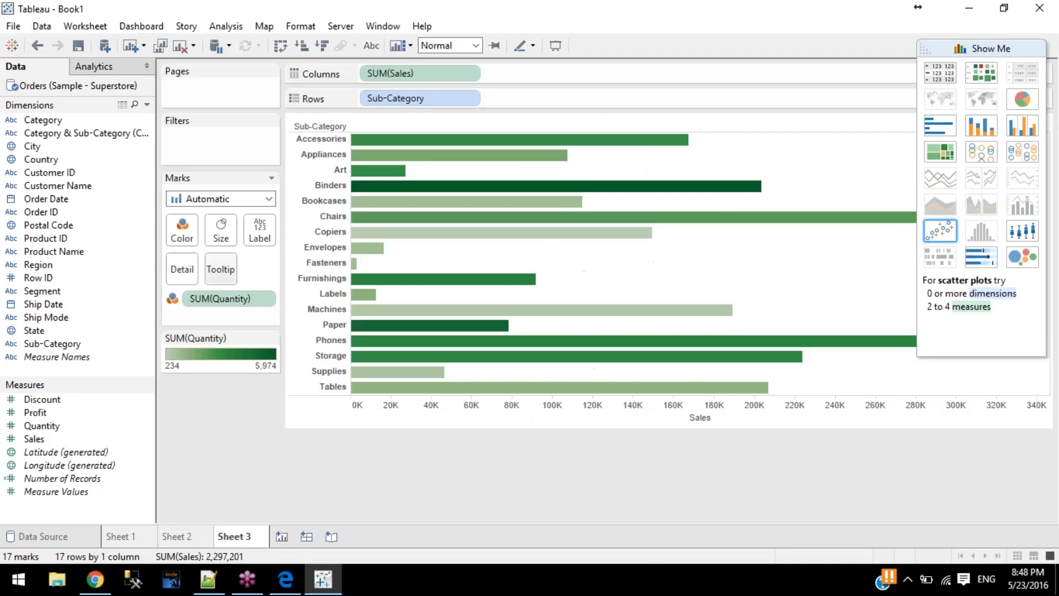
click(181, 229)
click(216, 278)
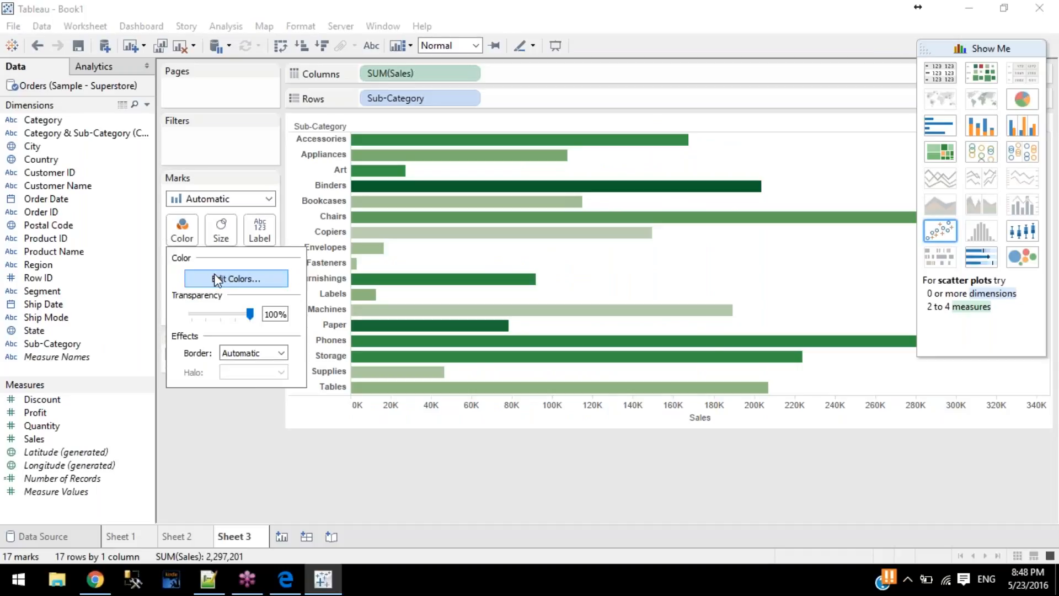
click(406, 291)
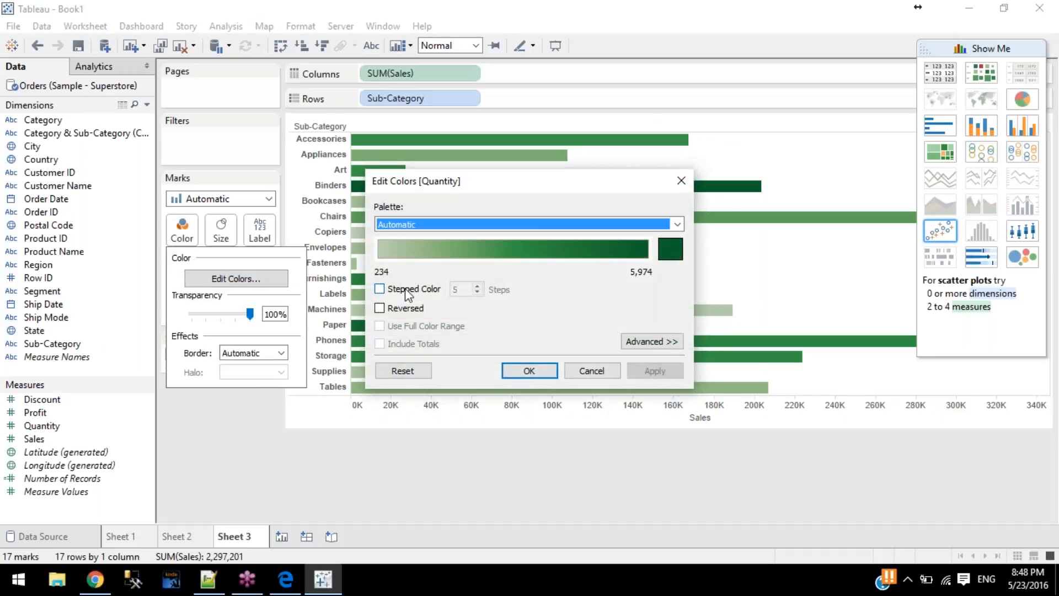
click(407, 291)
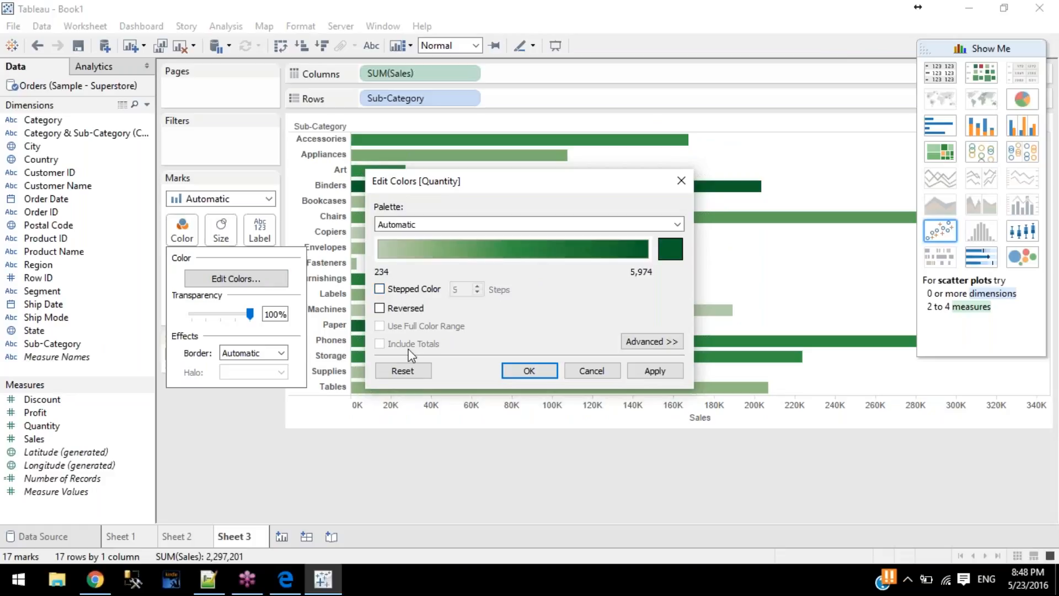
click(409, 363)
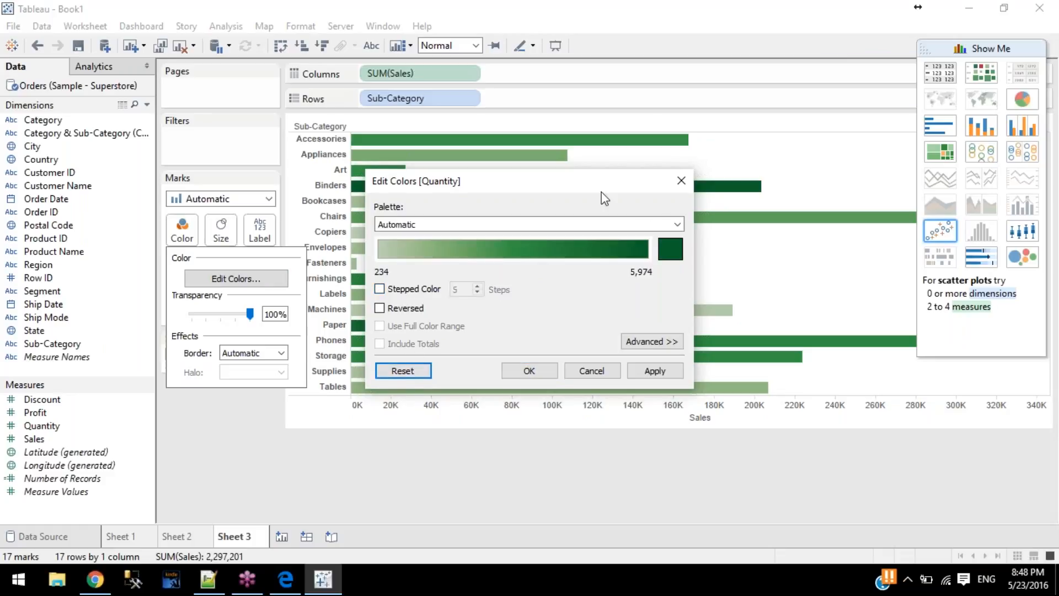
click(680, 180)
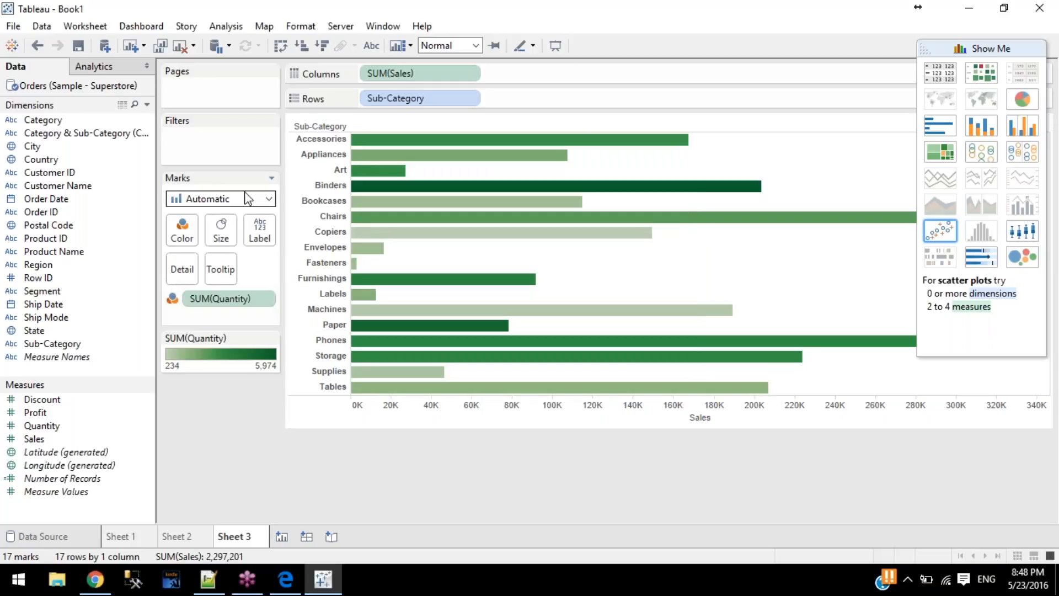
Step: Remove Quantity from the bar color and size the bars by Category
drag(217, 294, 228, 432)
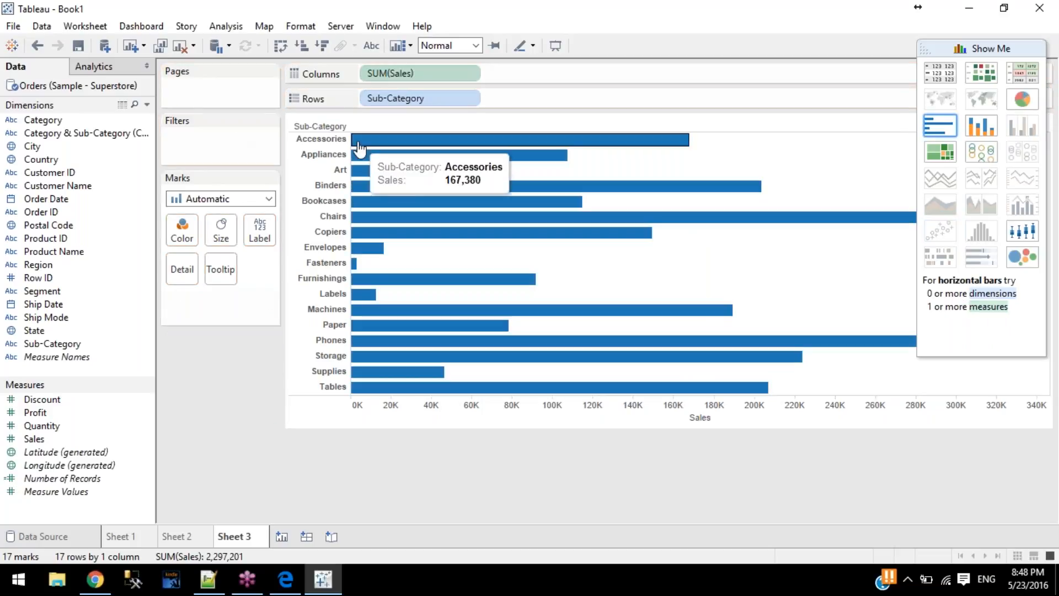
drag(34, 120, 221, 230)
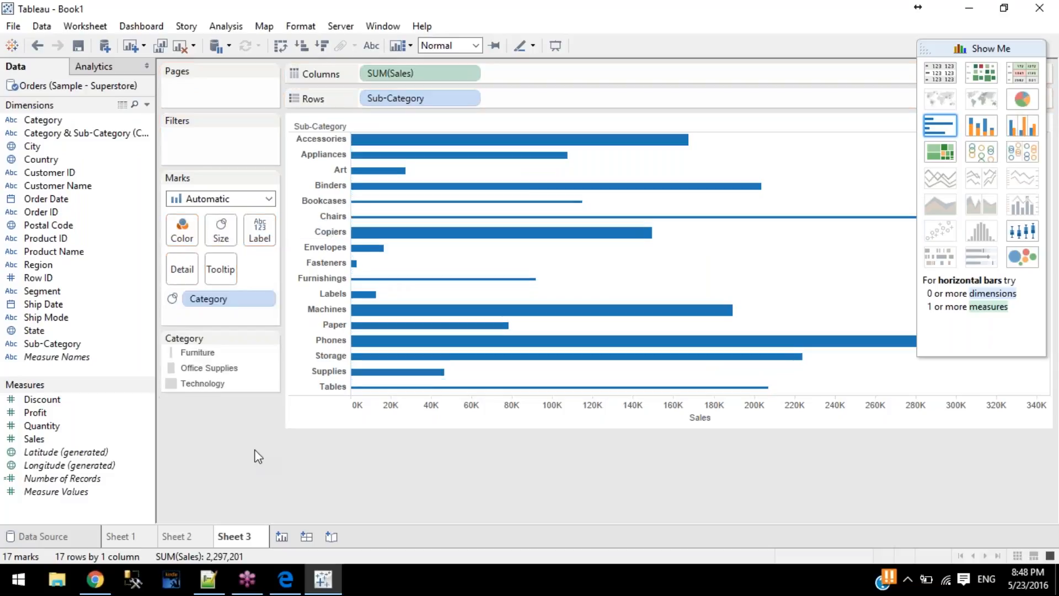
Step: Compare the Furniture, Office Supplies and Technology entries in the size legend with bar thickness, and inspect the Supplies bar
mouse_move(483, 203)
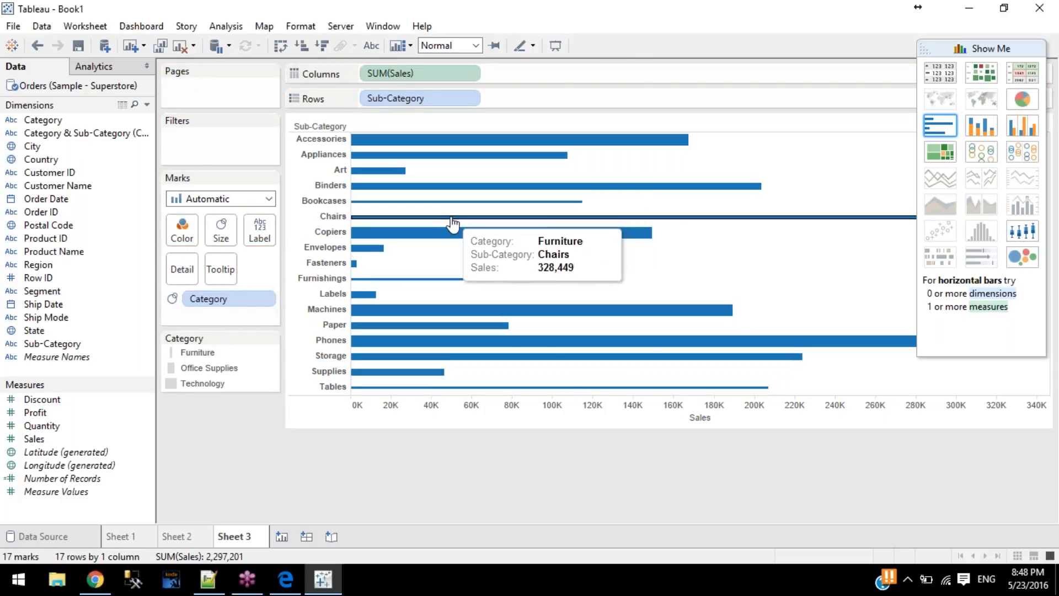
click(172, 353)
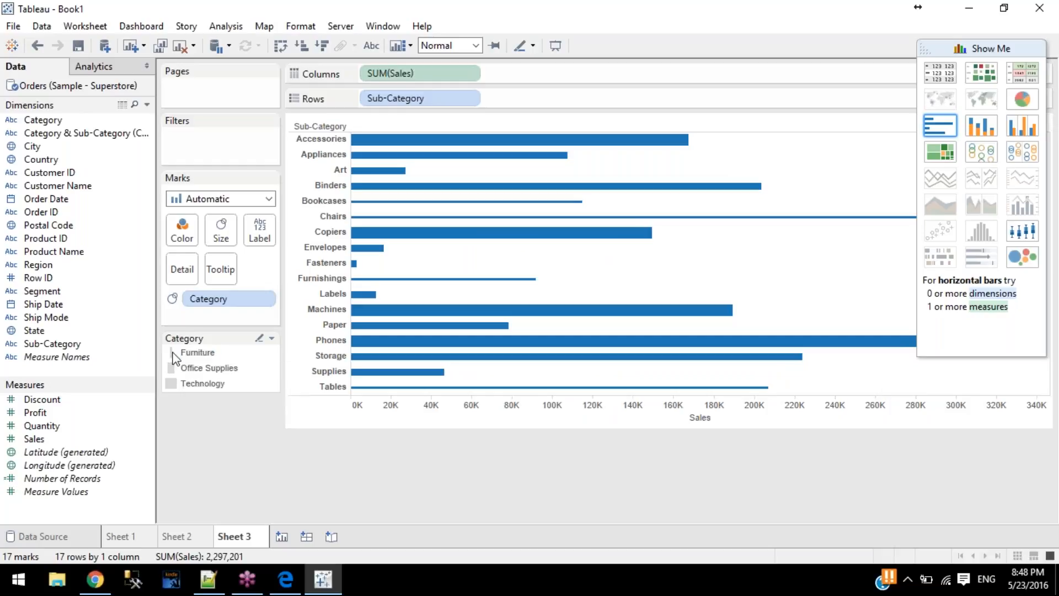
click(171, 369)
drag(170, 372, 173, 385)
click(391, 380)
click(391, 379)
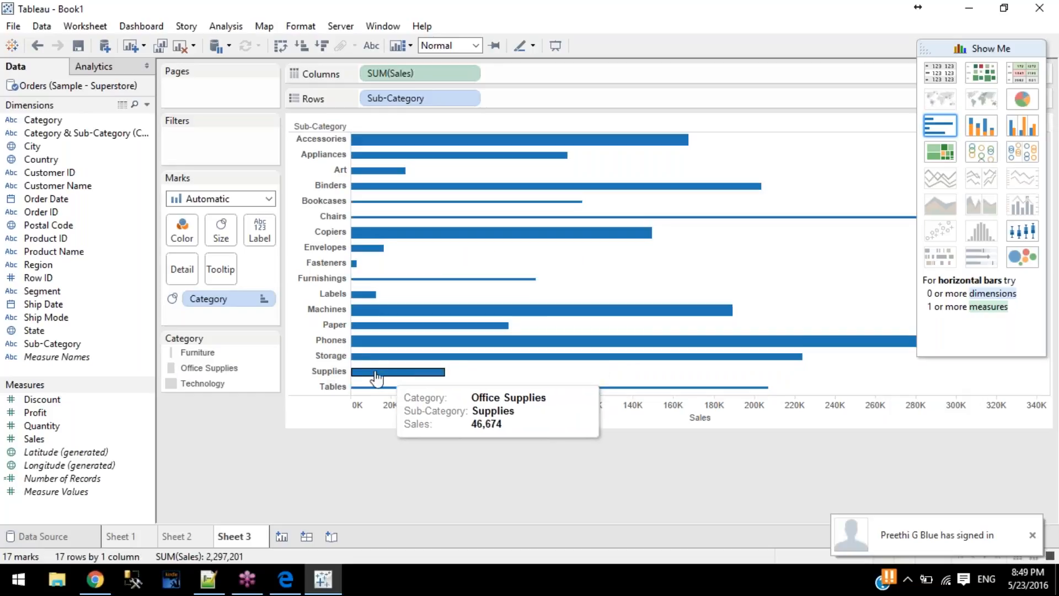
Step: Thin all the bars by lowering the overall mark size to slightly below the middle of its range
click(196, 385)
click(196, 384)
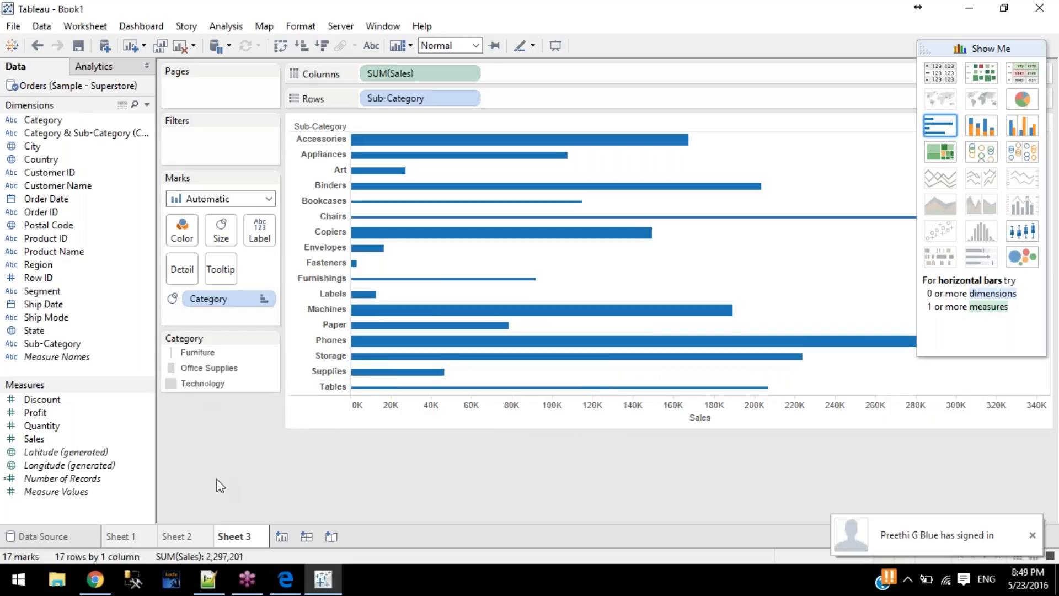
click(225, 237)
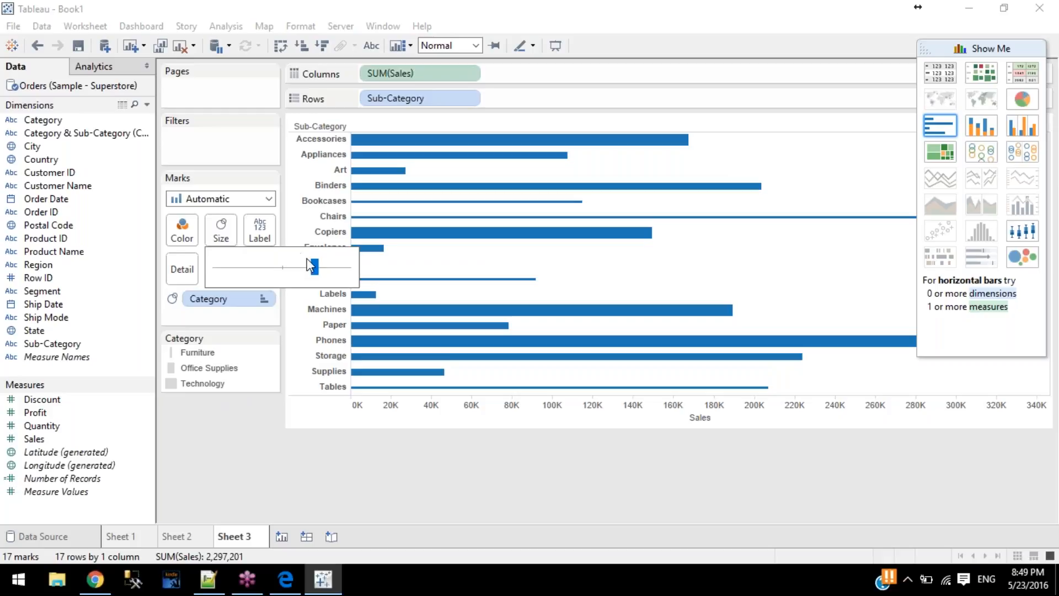
drag(289, 268, 265, 269)
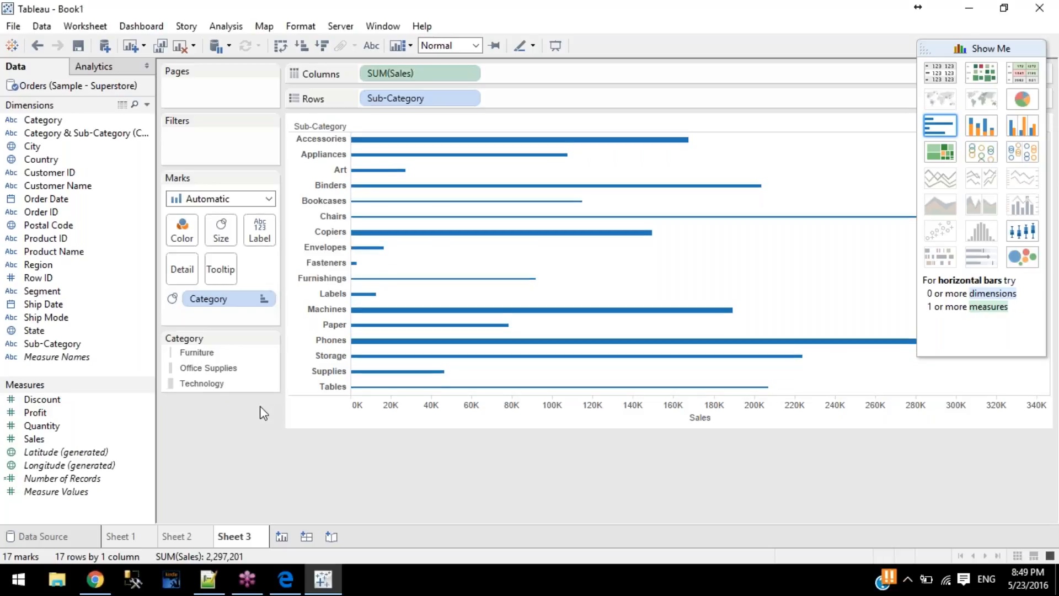
Step: Edit the Category sizes so the mark size range runs from about a quarter to just past the middle, and apply
click(272, 338)
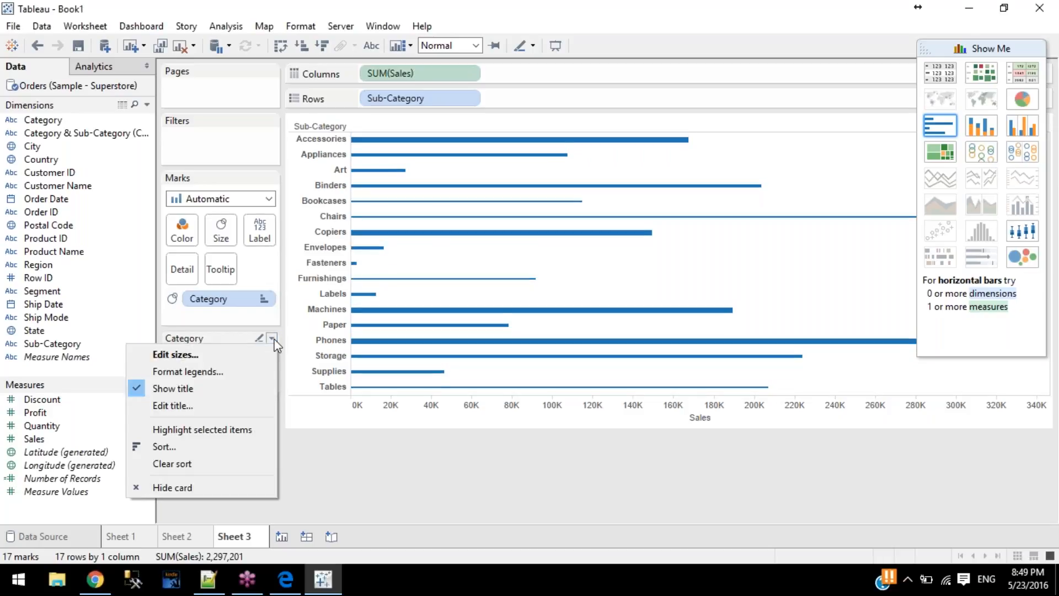
click(219, 349)
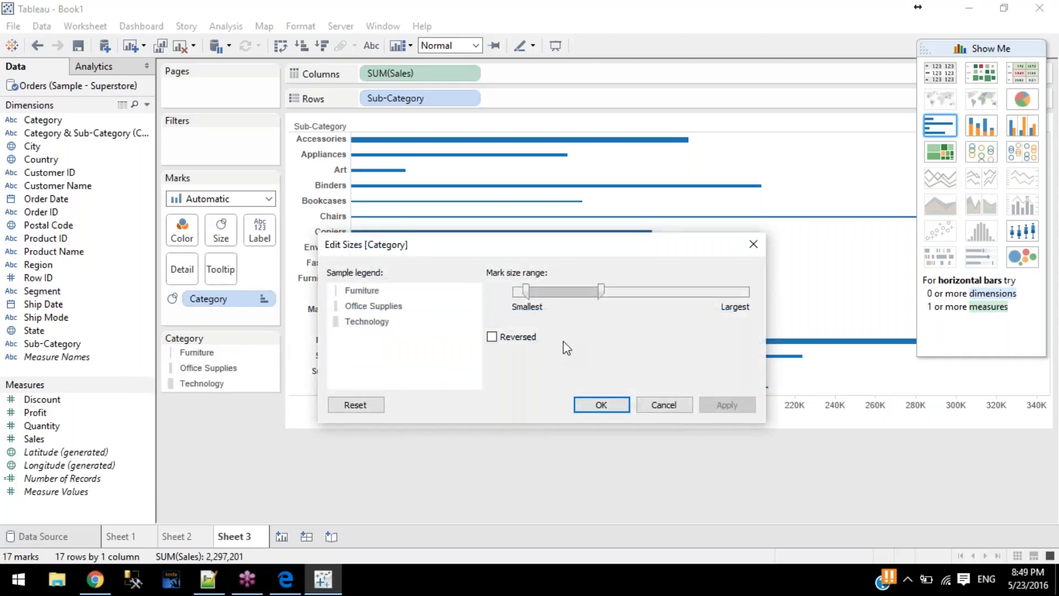
drag(601, 293, 649, 293)
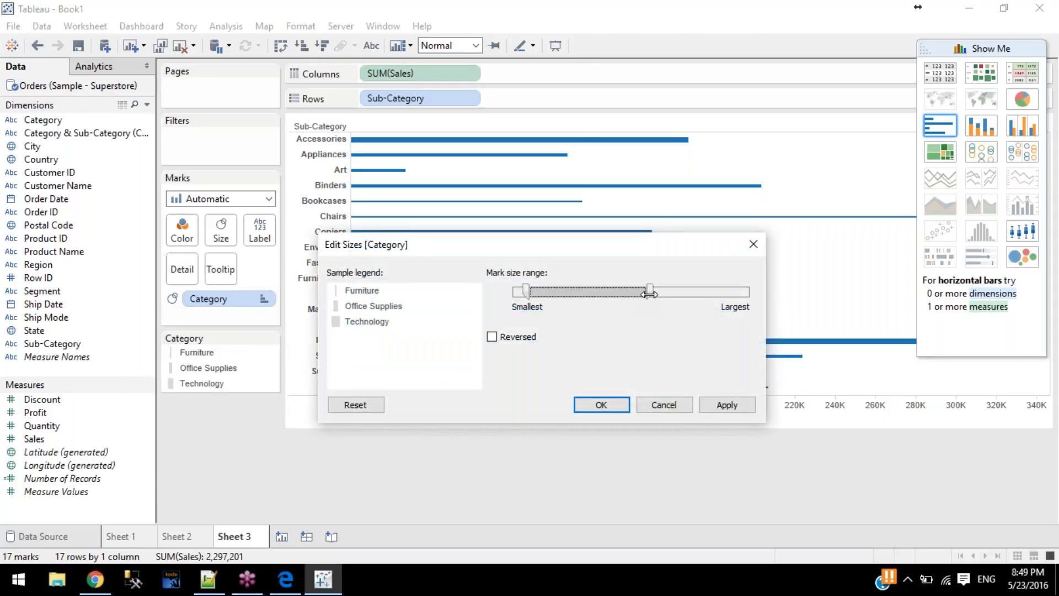
drag(526, 291, 578, 288)
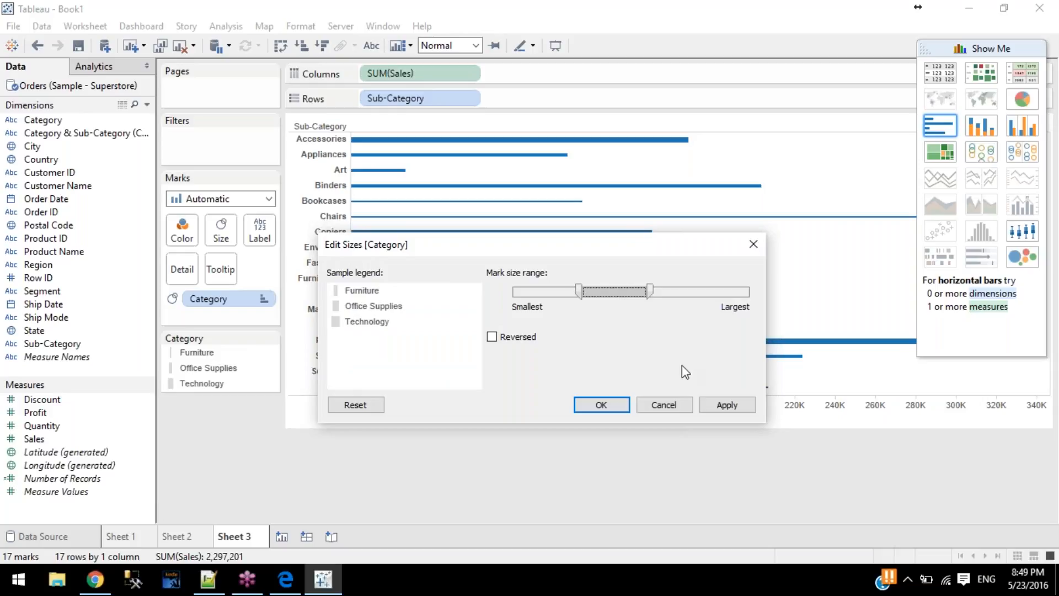
click(723, 405)
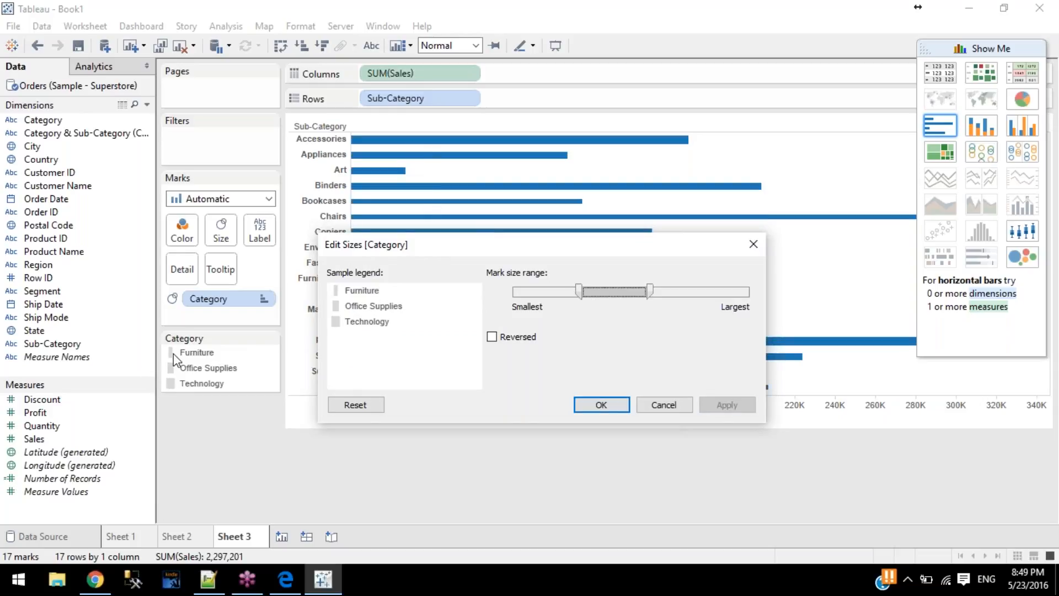
Step: Extend the Category mark size range up to Largest, with its lower end at about one third, and apply
drag(471, 255, 419, 291)
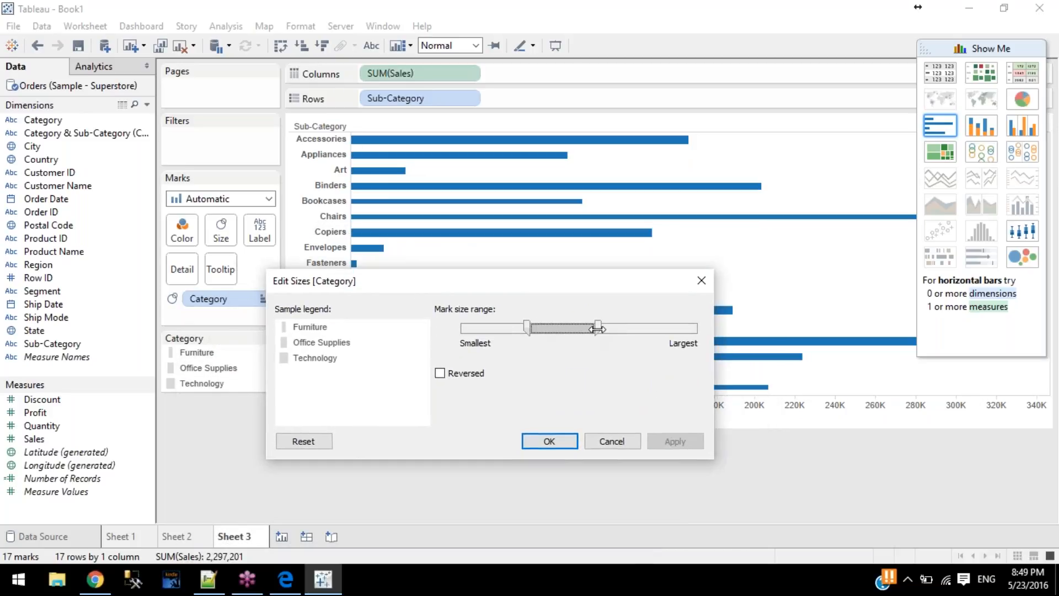
drag(598, 328, 702, 328)
drag(526, 324, 642, 332)
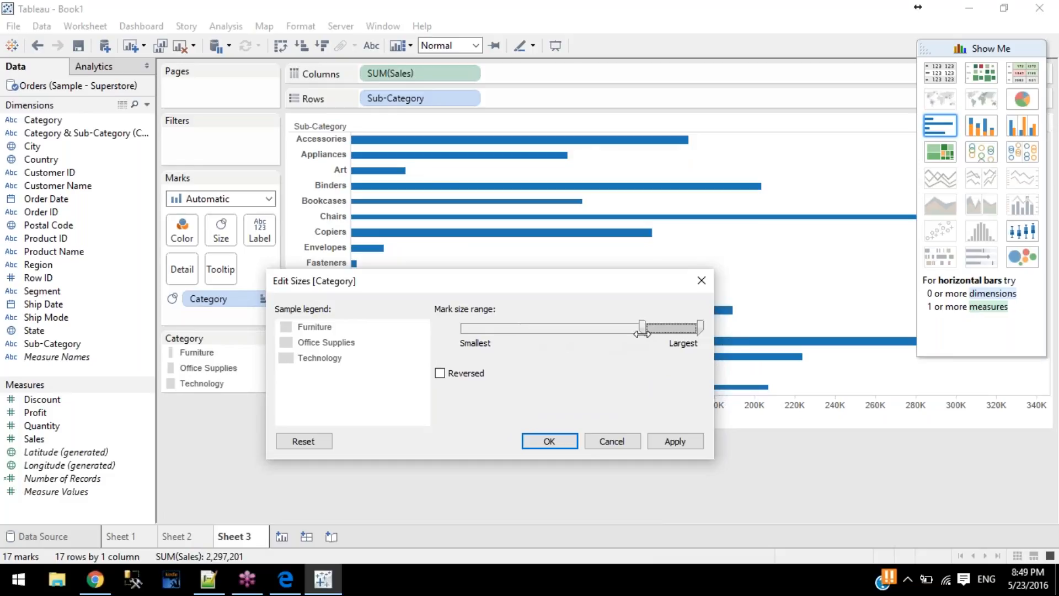
click(285, 326)
click(287, 349)
click(288, 362)
drag(644, 327, 534, 327)
click(660, 432)
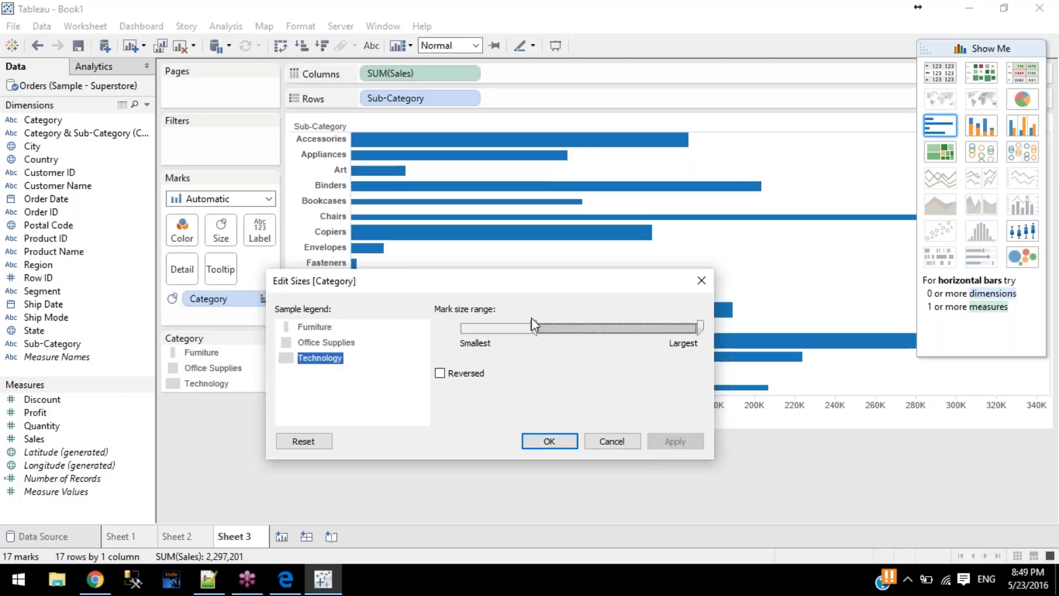
Step: Raise the smallest Category mark size to about 60% of the range, apply it with the order reversed, and close the size settings
drag(533, 326, 607, 327)
click(675, 442)
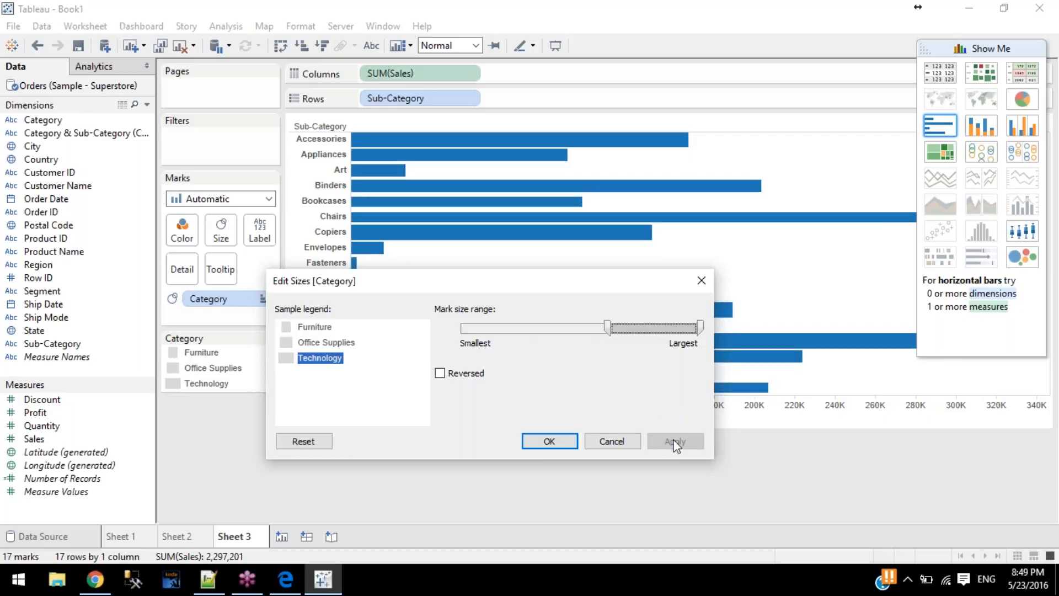
click(464, 374)
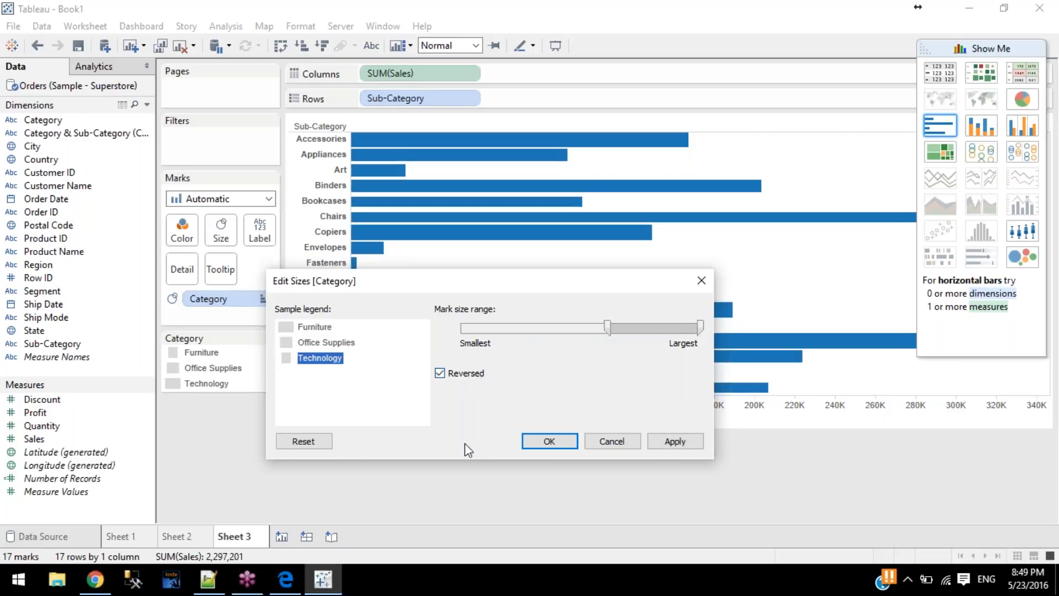
click(677, 443)
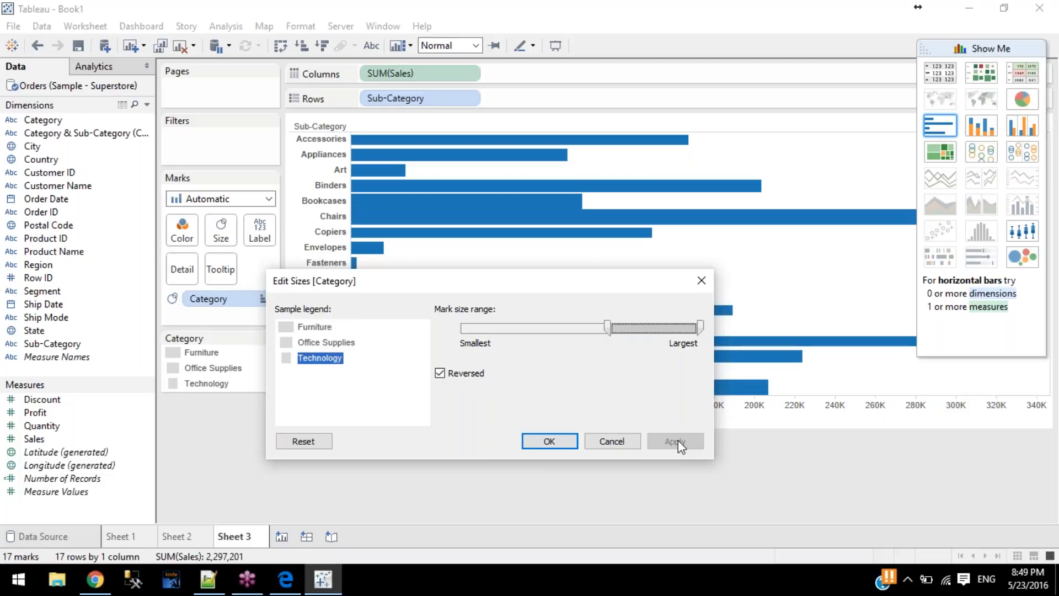
click(329, 343)
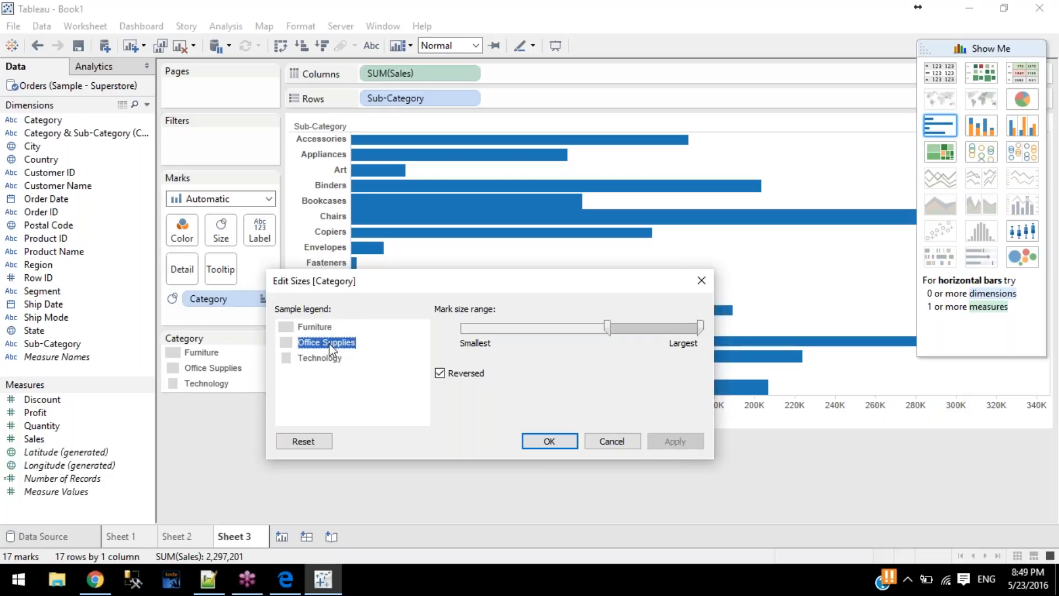
click(466, 374)
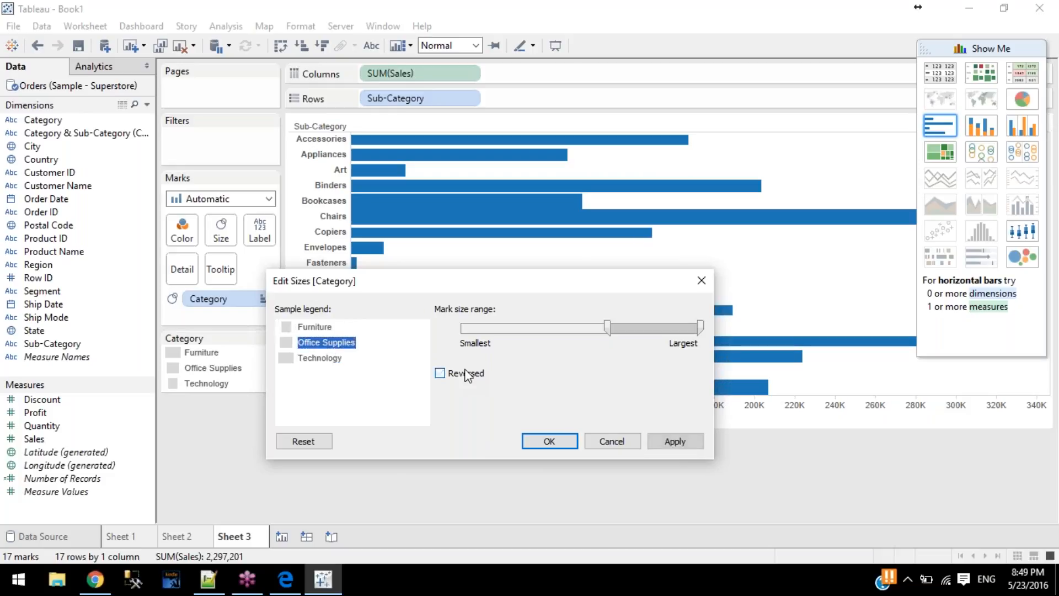
click(613, 441)
Step: View the formatting options for the Category size legend's title and body, and close them unchanged
click(272, 338)
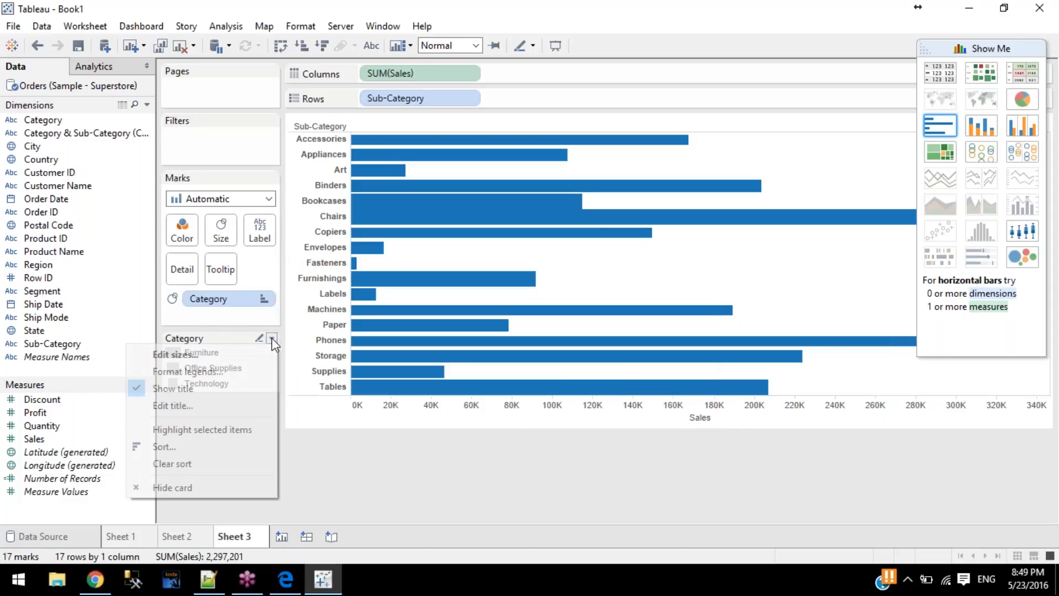
click(206, 366)
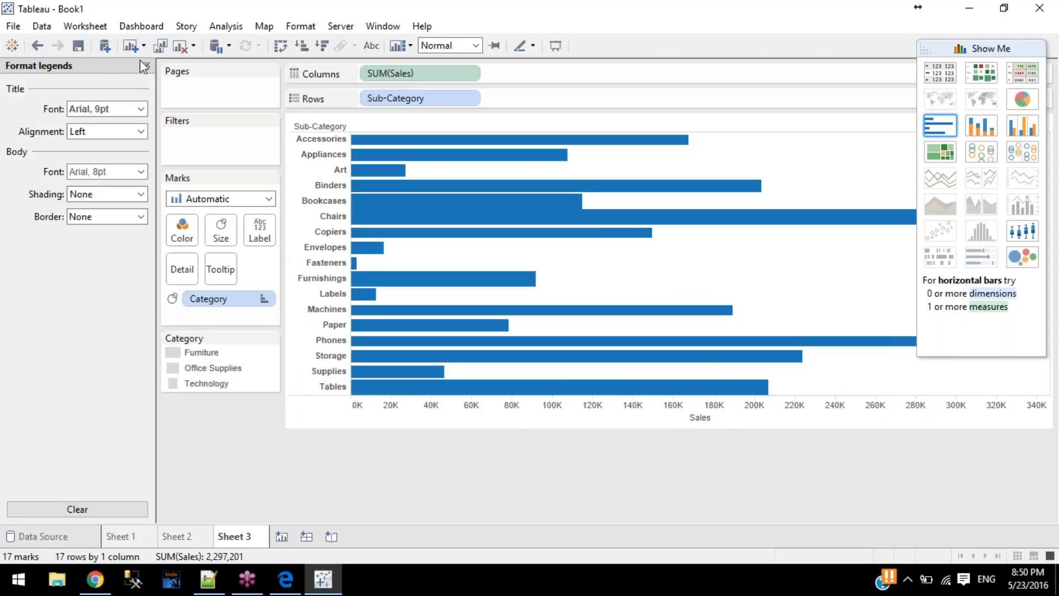
click(144, 64)
click(272, 339)
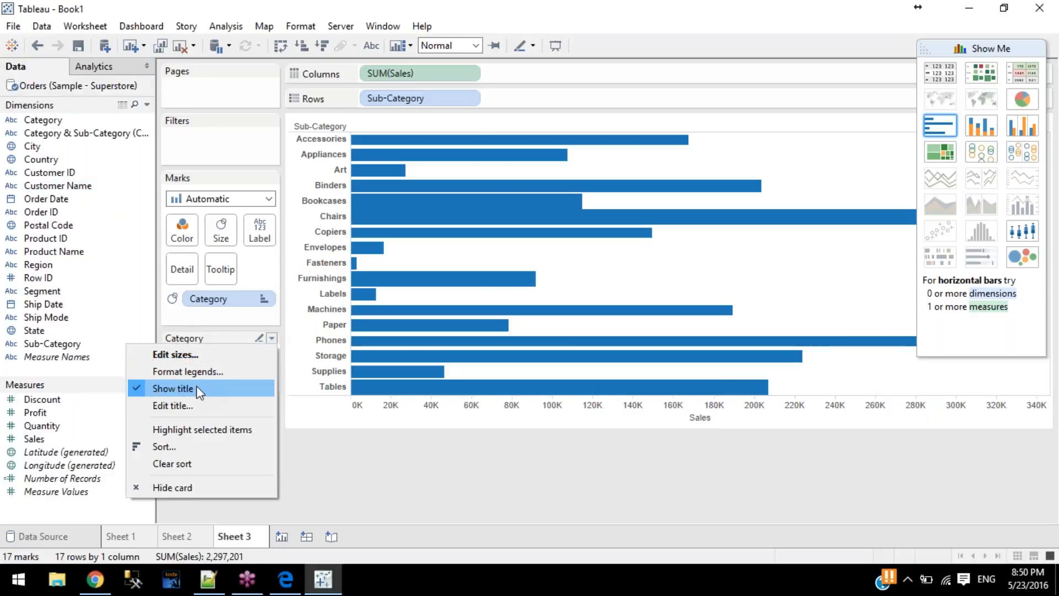
click(368, 456)
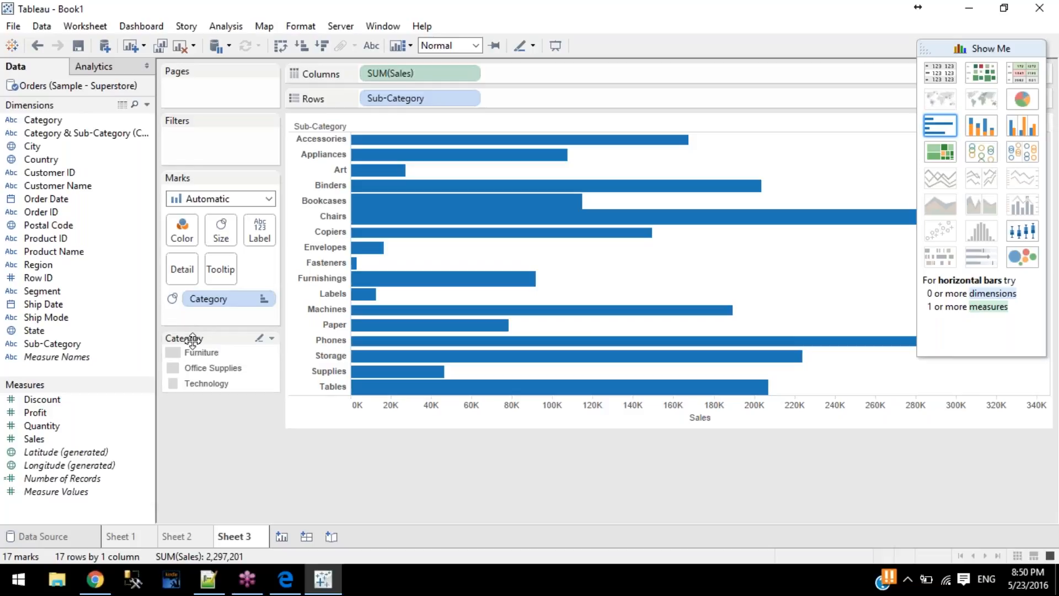
Step: Hide the Category size legend's title and show it again
click(272, 338)
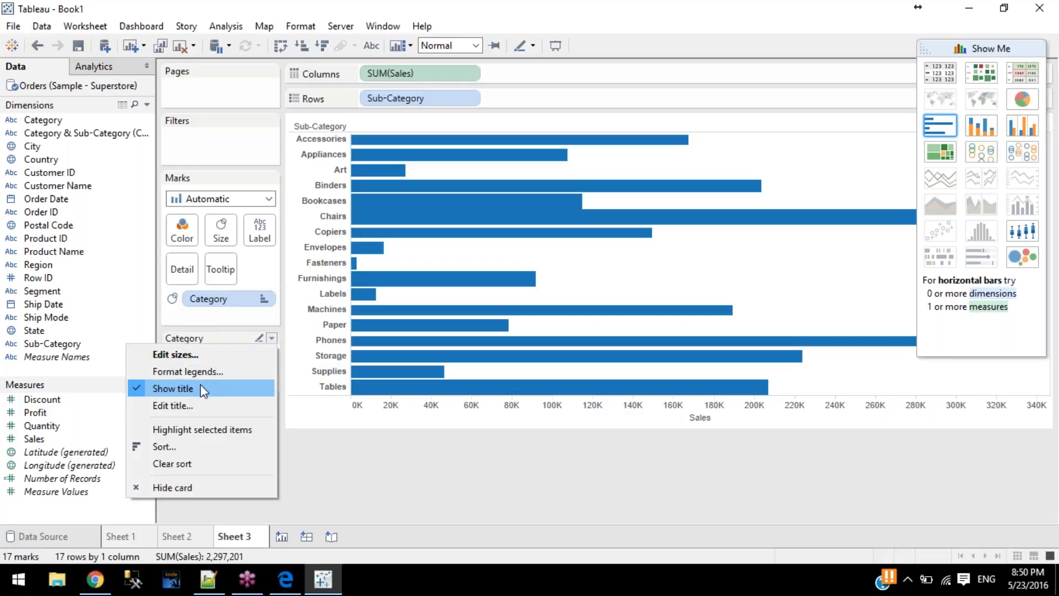
click(200, 384)
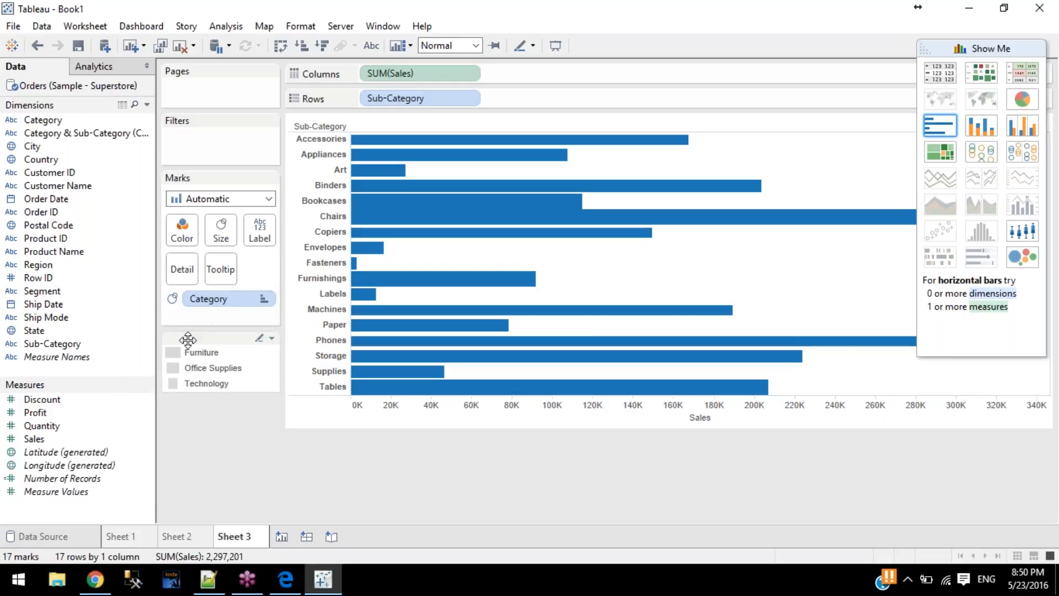
click(273, 339)
click(195, 387)
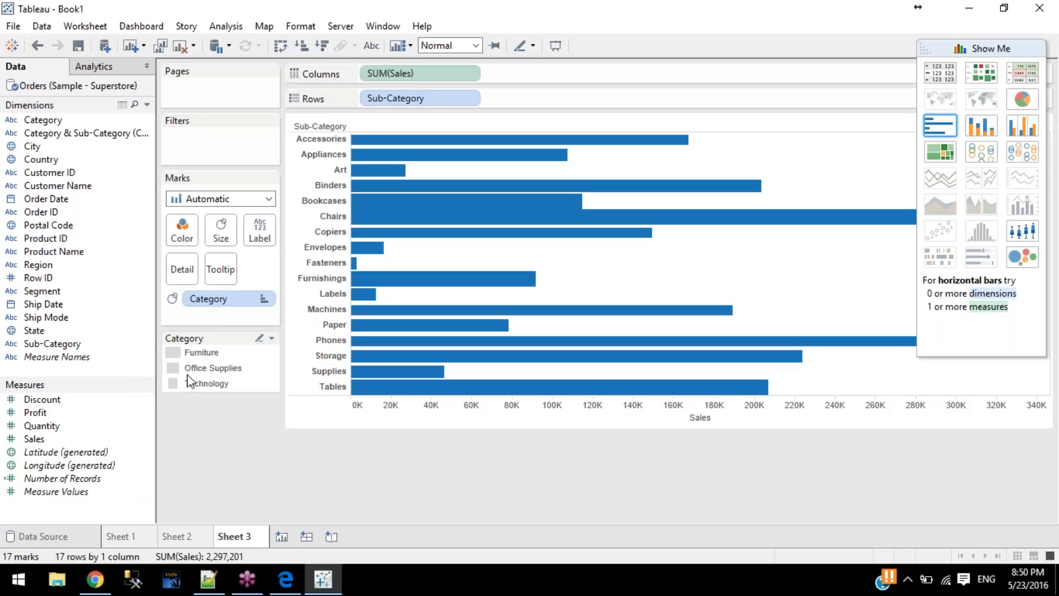
Step: Change the size legend's title to "Distinct values of Category"
click(274, 339)
click(252, 404)
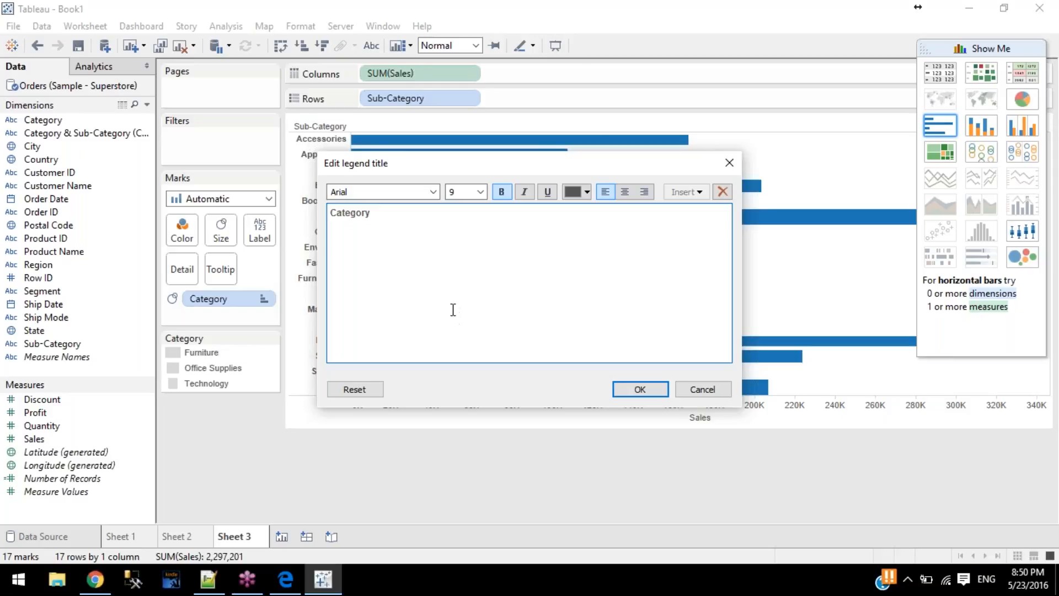
key(ctrl+a)
text(Distinct value)
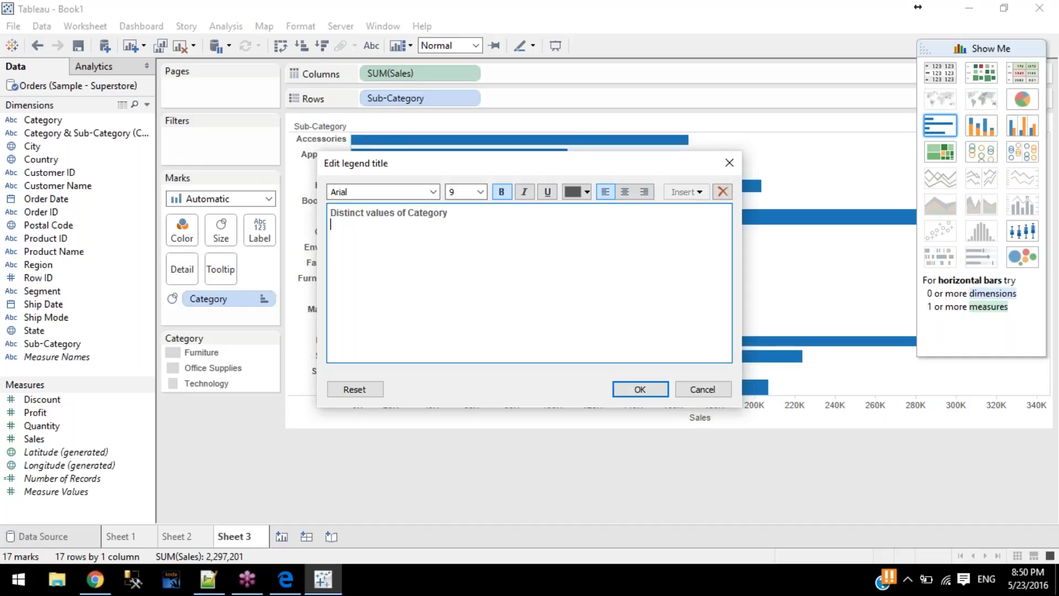
click(642, 391)
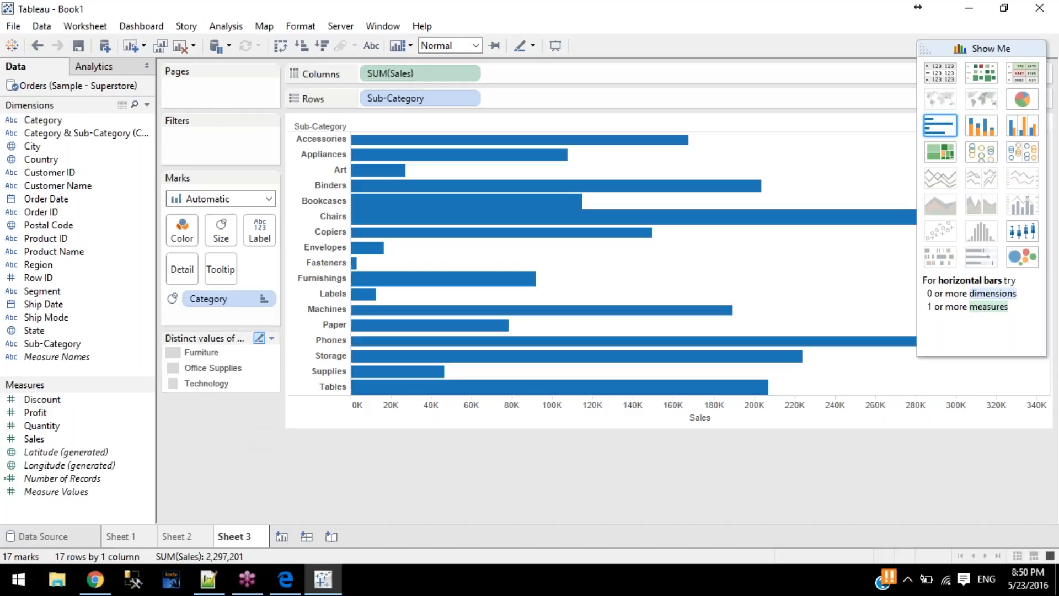
Step: Review the mark size range and Reversed option for Category, and close the size settings without changes
click(272, 338)
click(258, 338)
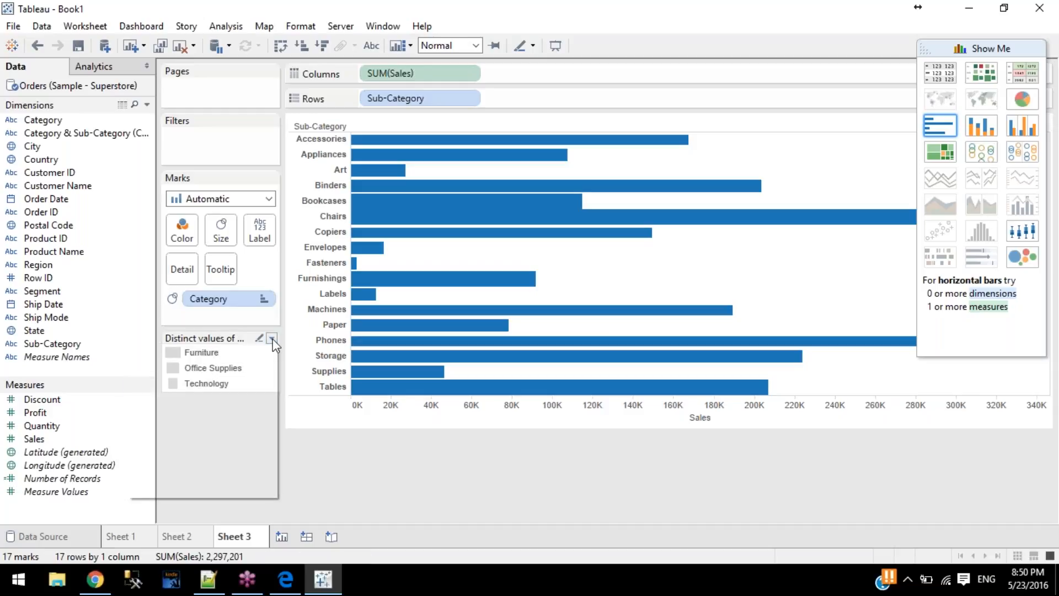
click(273, 338)
click(227, 357)
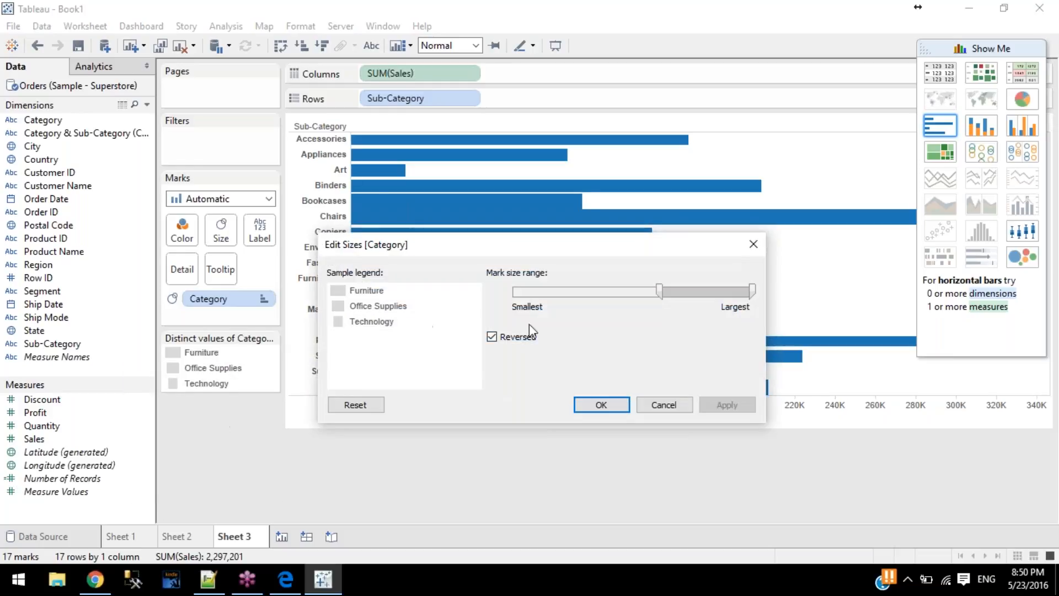
click(662, 408)
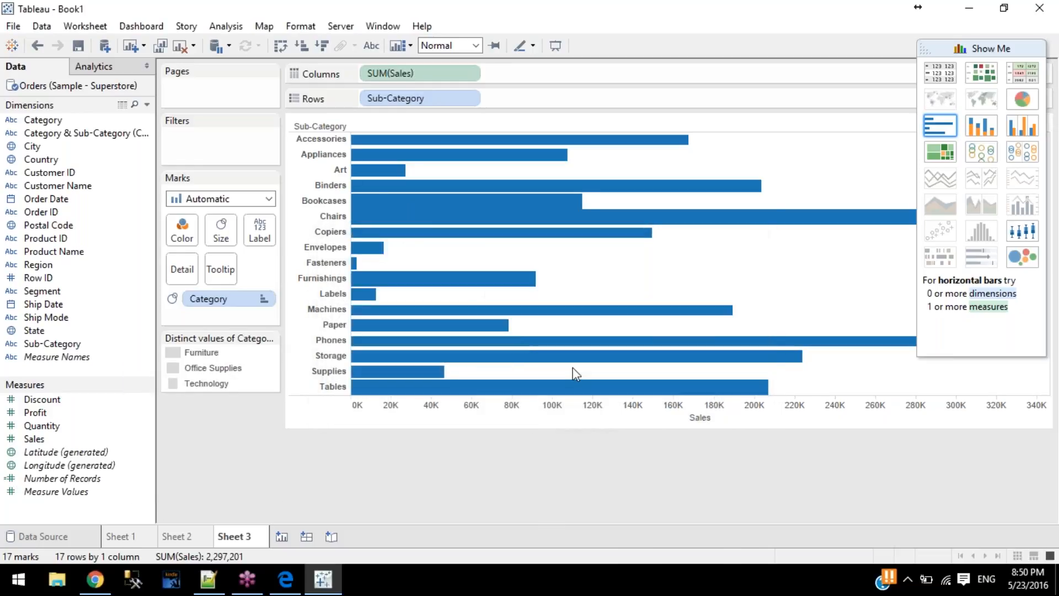
Step: Turn on highlighting of selected legend items, highlight the Office Supplies, Furniture and Technology bars in turn, and clear the highlight
click(272, 338)
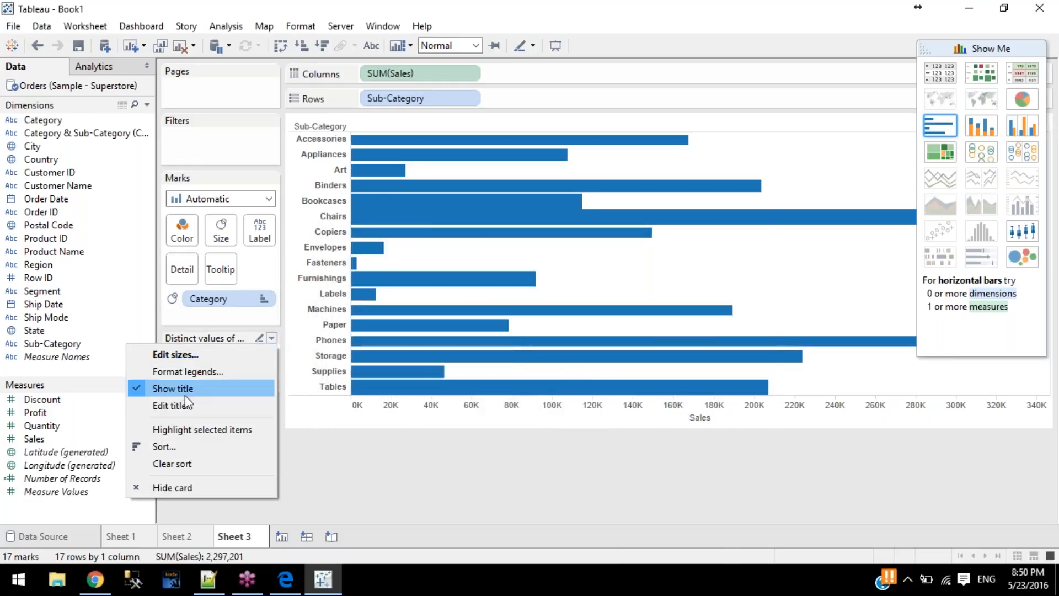
click(200, 433)
click(212, 367)
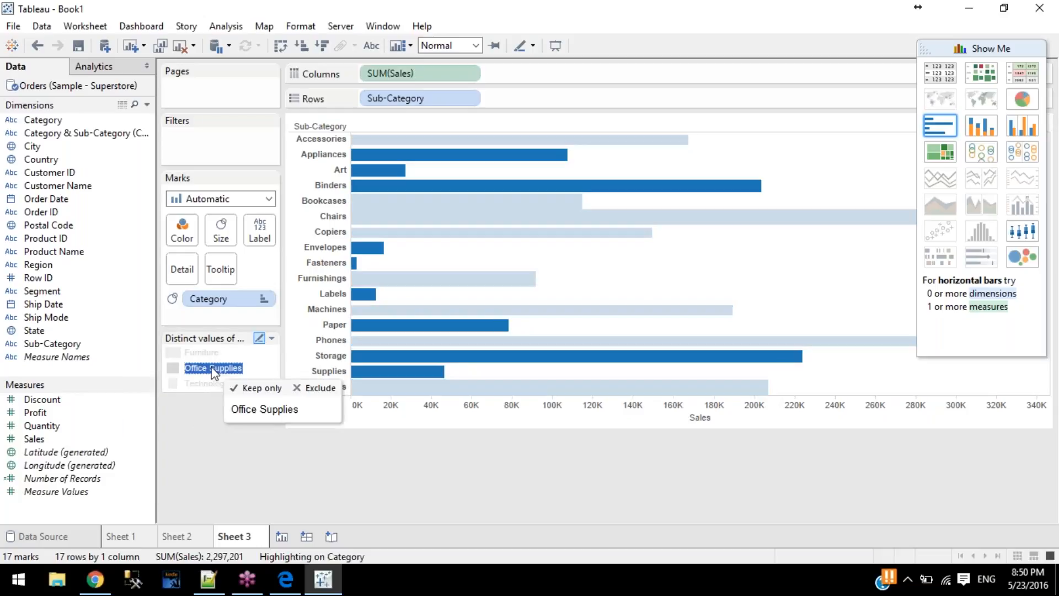
click(200, 353)
click(200, 383)
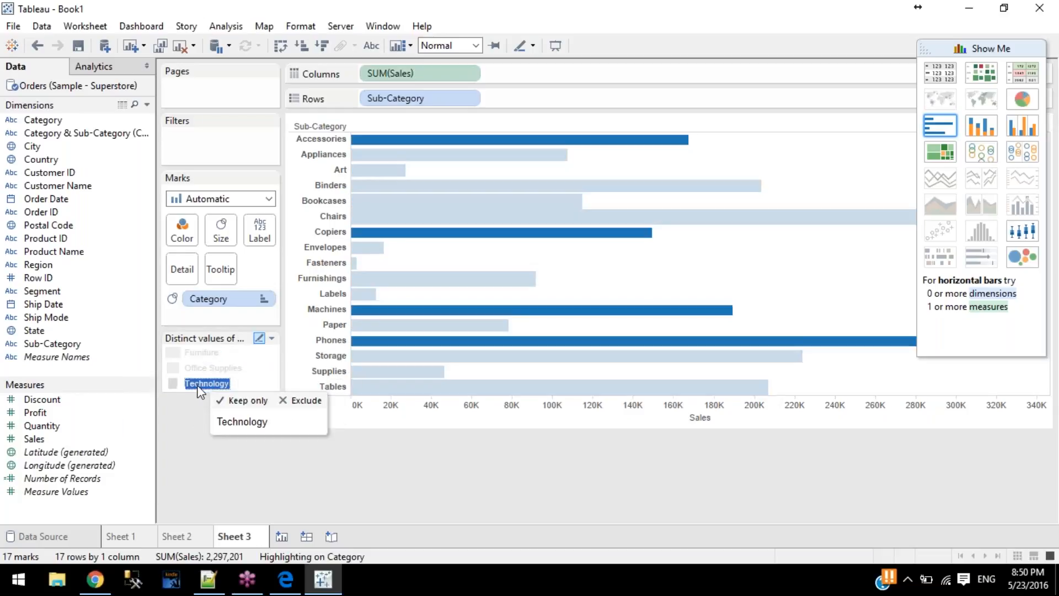
click(189, 388)
click(194, 355)
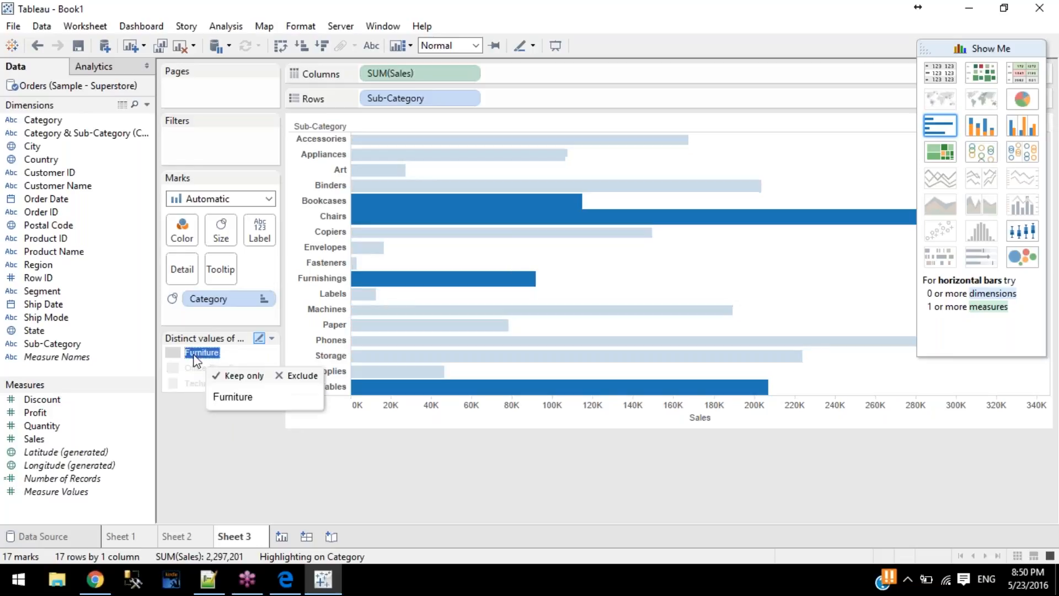
click(194, 368)
click(193, 385)
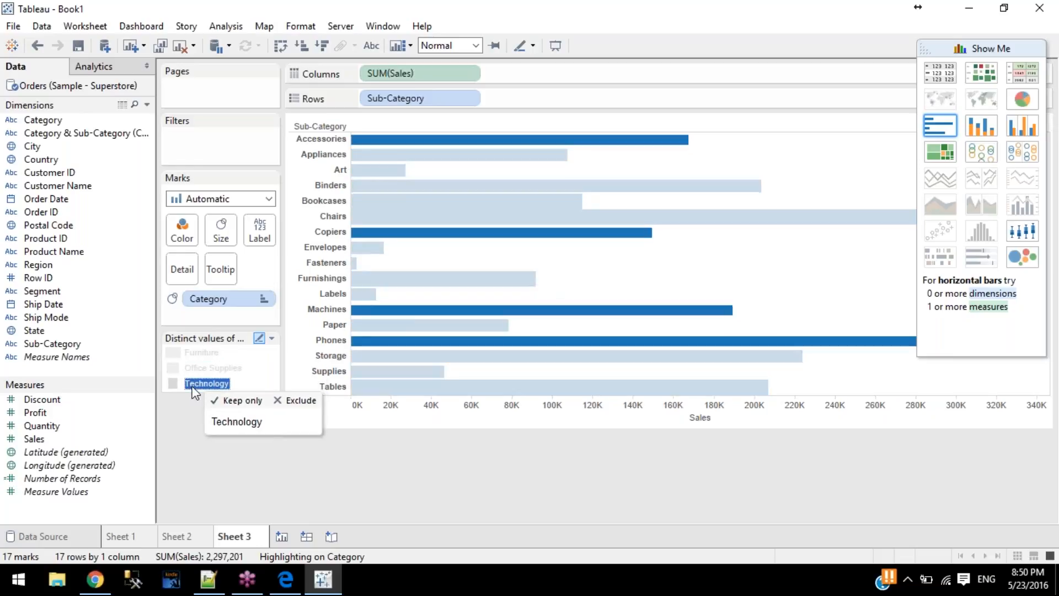
click(263, 379)
Step: Turn off highlighting of selected items for the Category size legend, and check it by selecting Office Supplies and Furniture in turn
click(272, 338)
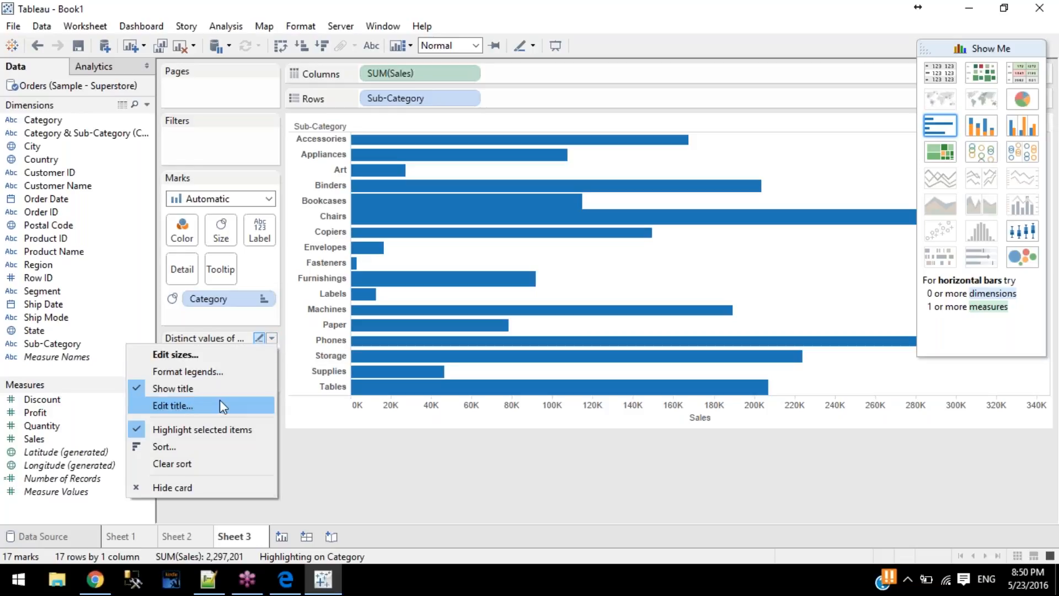
click(206, 427)
click(212, 369)
click(198, 353)
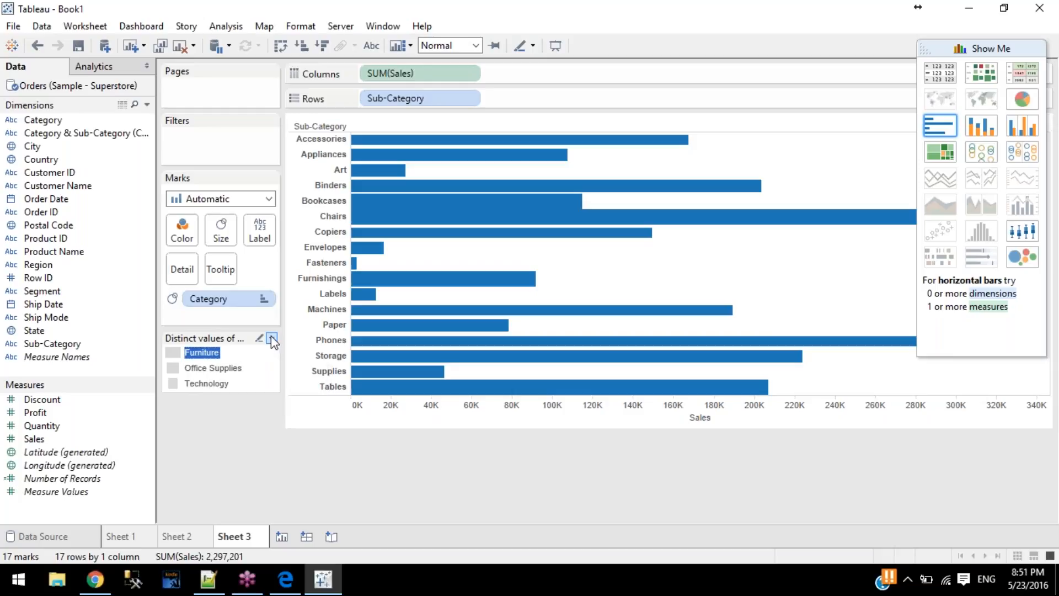
Step: Check the size legend's sort and filter options without changes, and remove Category from the bars' size
click(272, 338)
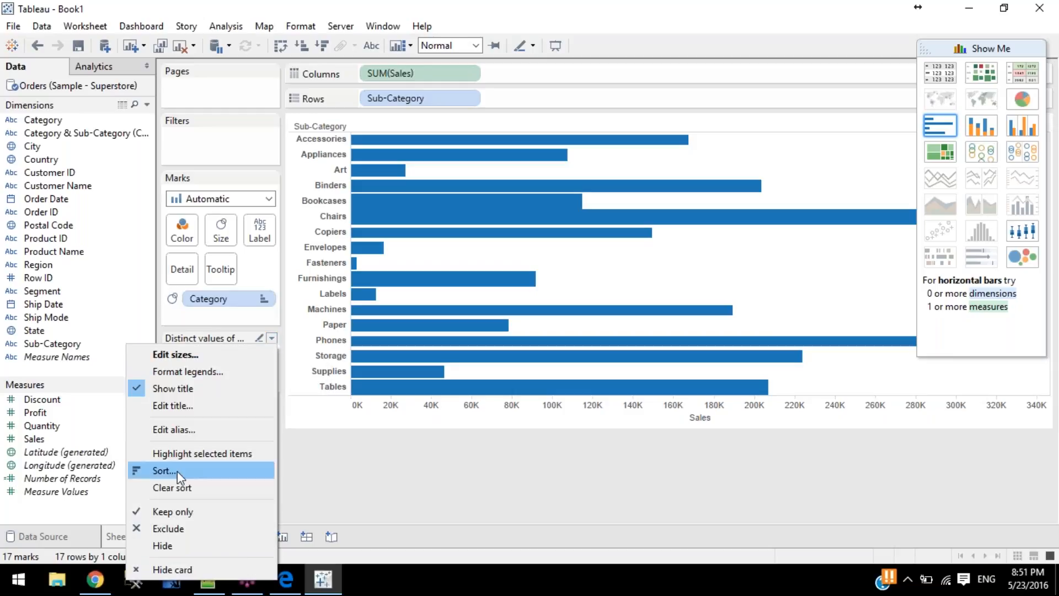
click(230, 388)
drag(256, 298, 237, 367)
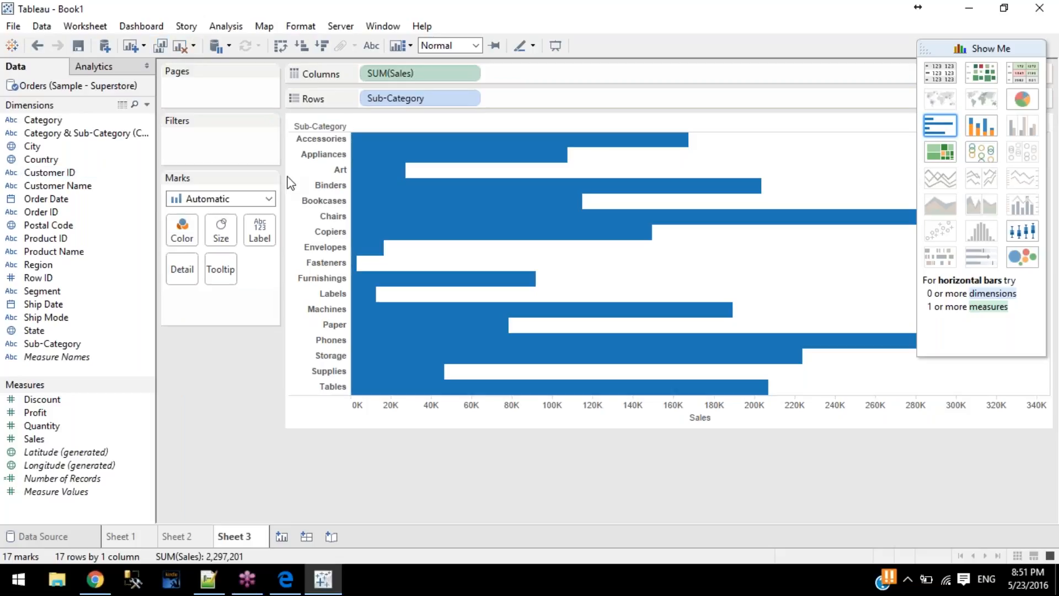
Step: Reapply the horizontal bars chart type to restore the default bar thickness, and collapse the chart type suggestions
click(764, 26)
click(931, 126)
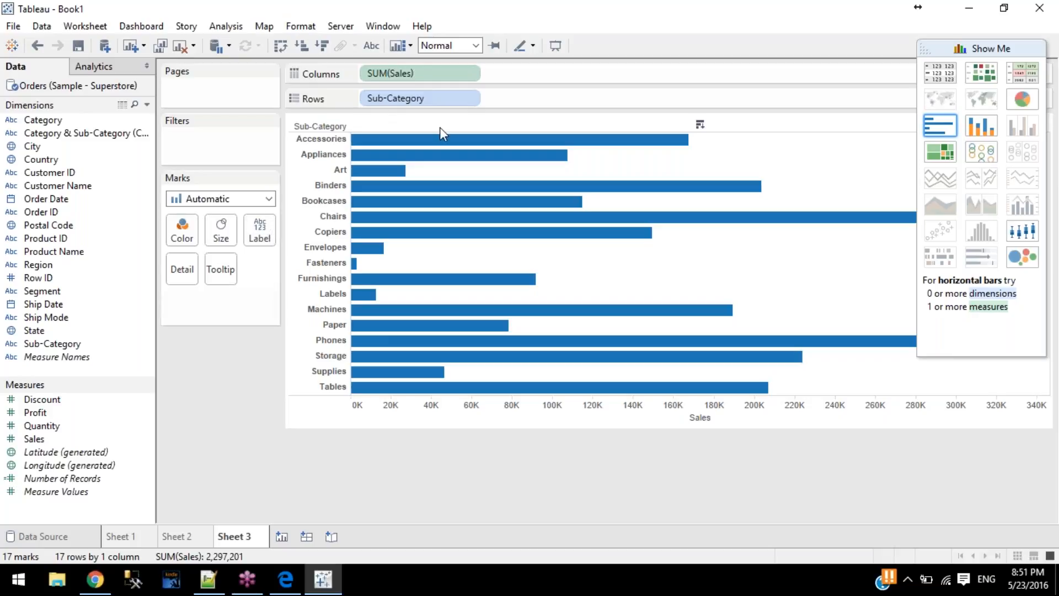
click(993, 47)
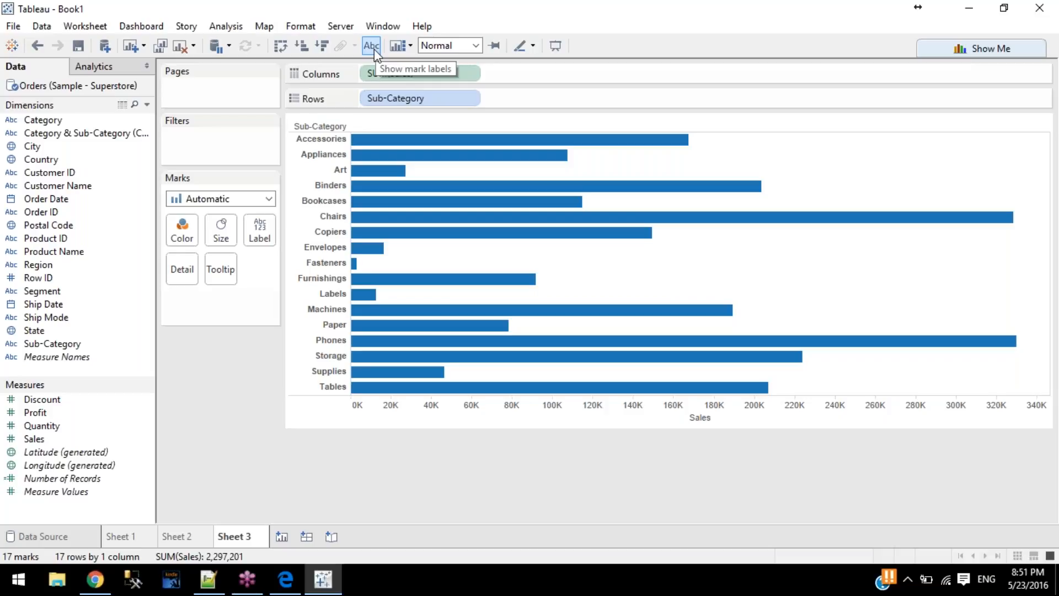
Step: Show the mark labels on the bars, select and deselect the Accessories bar, and hide the labels again
click(376, 144)
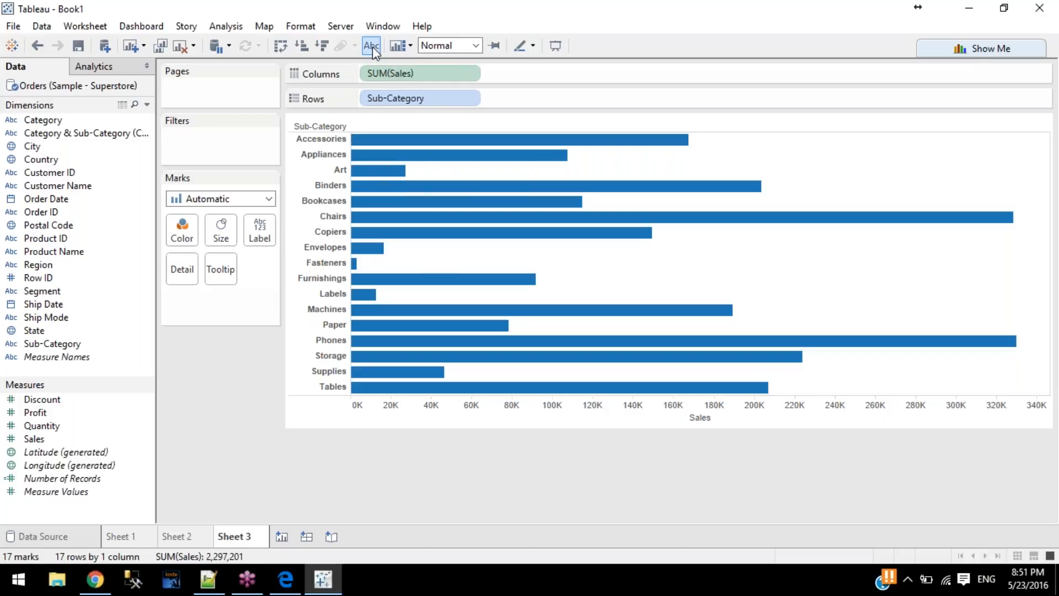
click(372, 46)
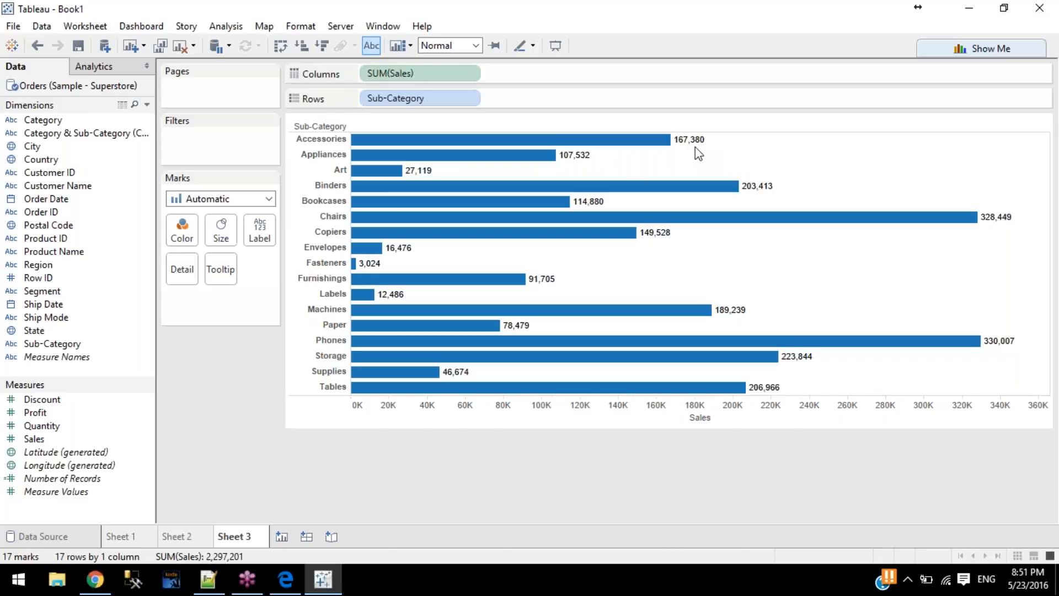
mouse_move(489, 145)
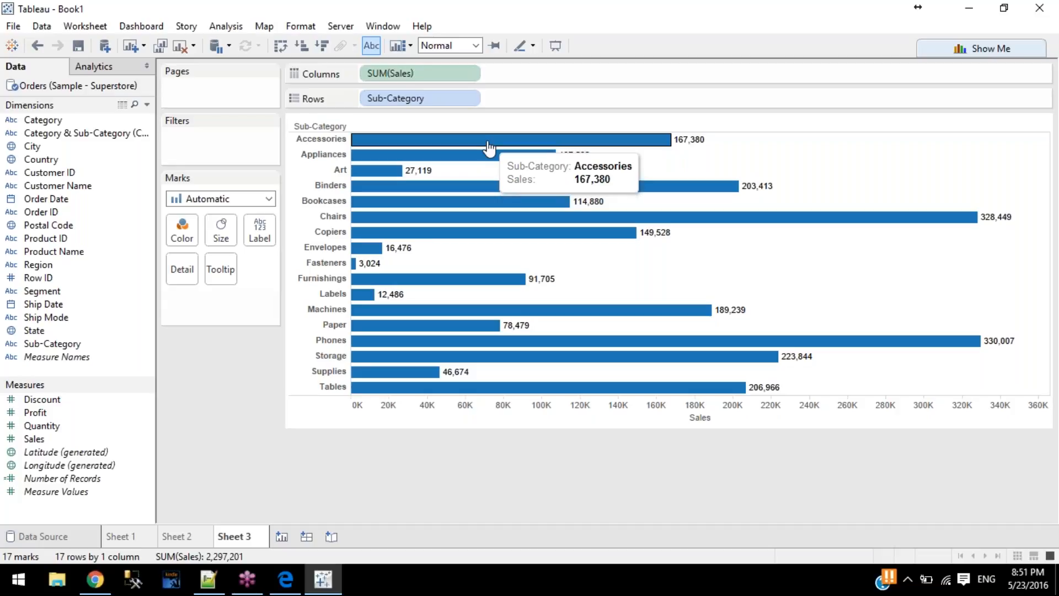
click(488, 144)
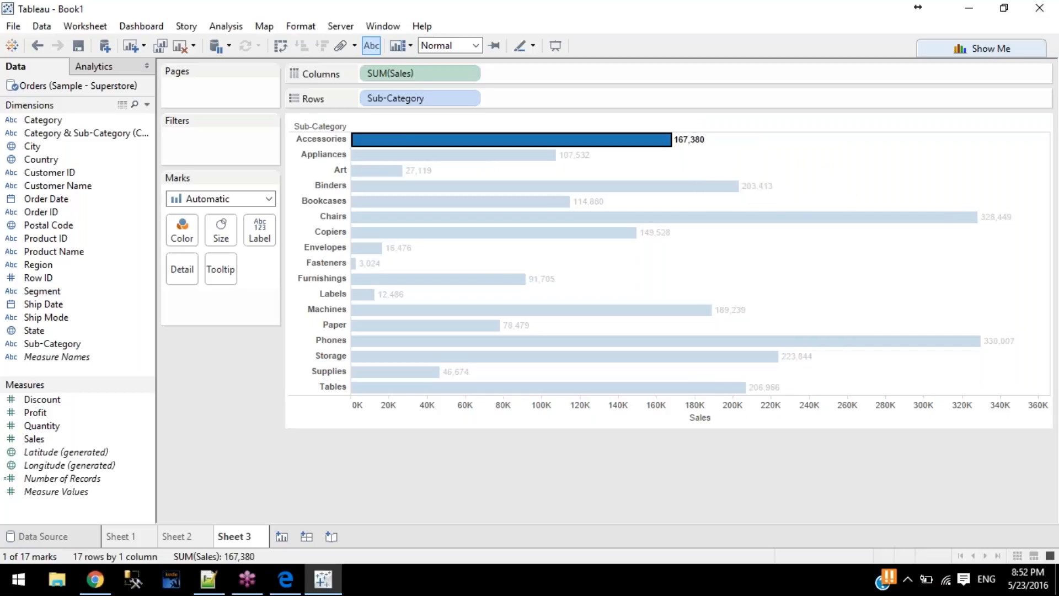
click(746, 145)
click(373, 47)
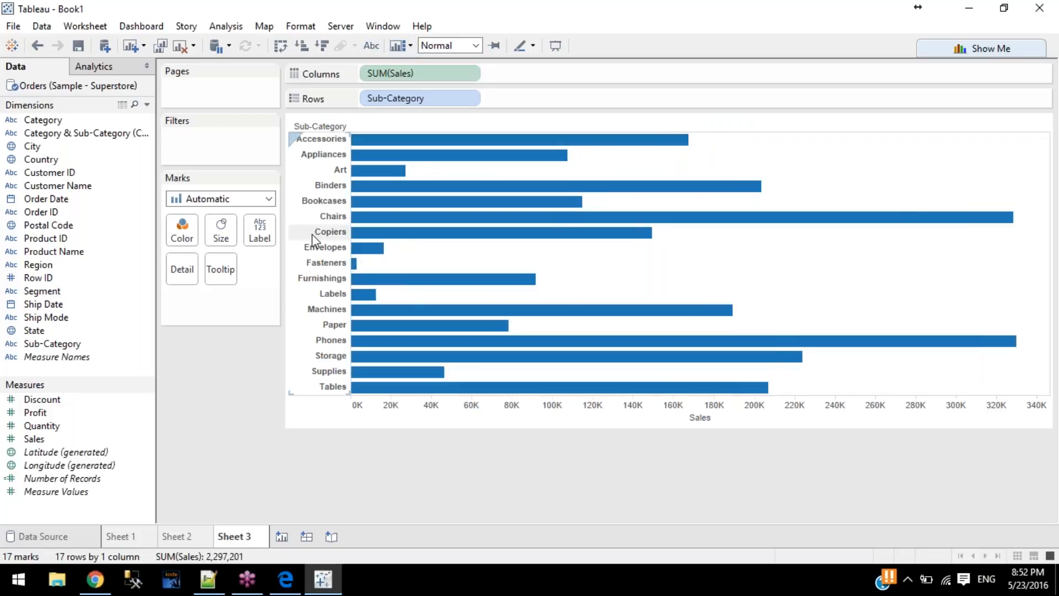
Step: Turn the mark labels back on, review the options for the Accessories label, and hide the labels and clear the selection
click(372, 46)
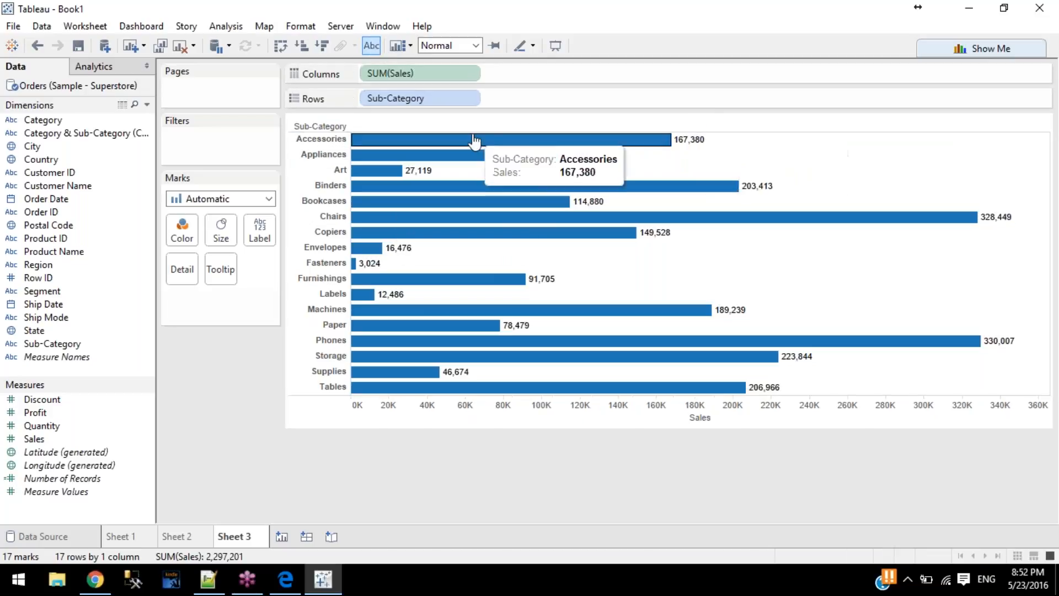
click(687, 145)
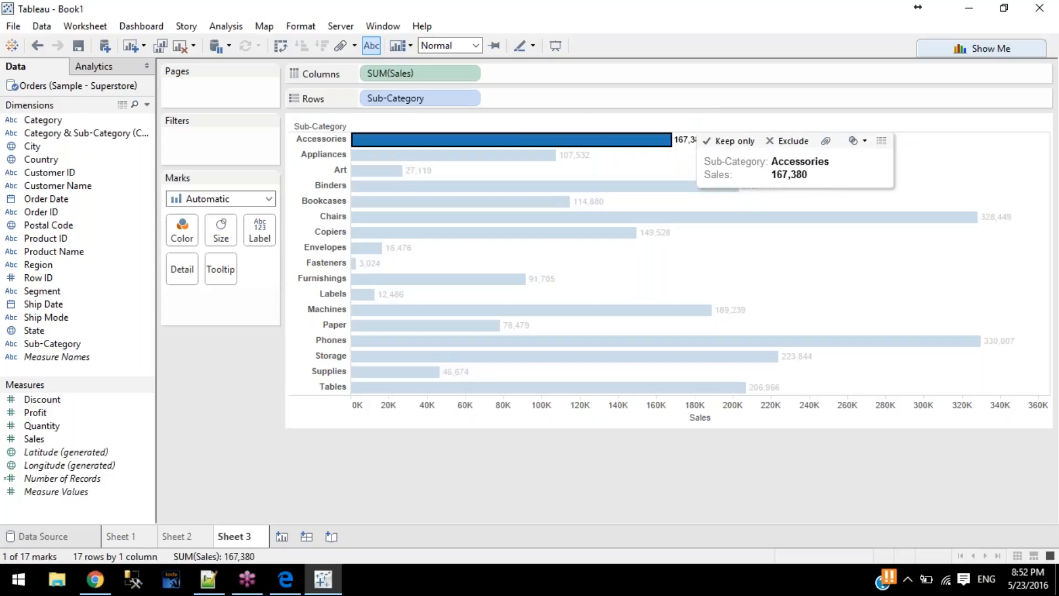
right_click(684, 141)
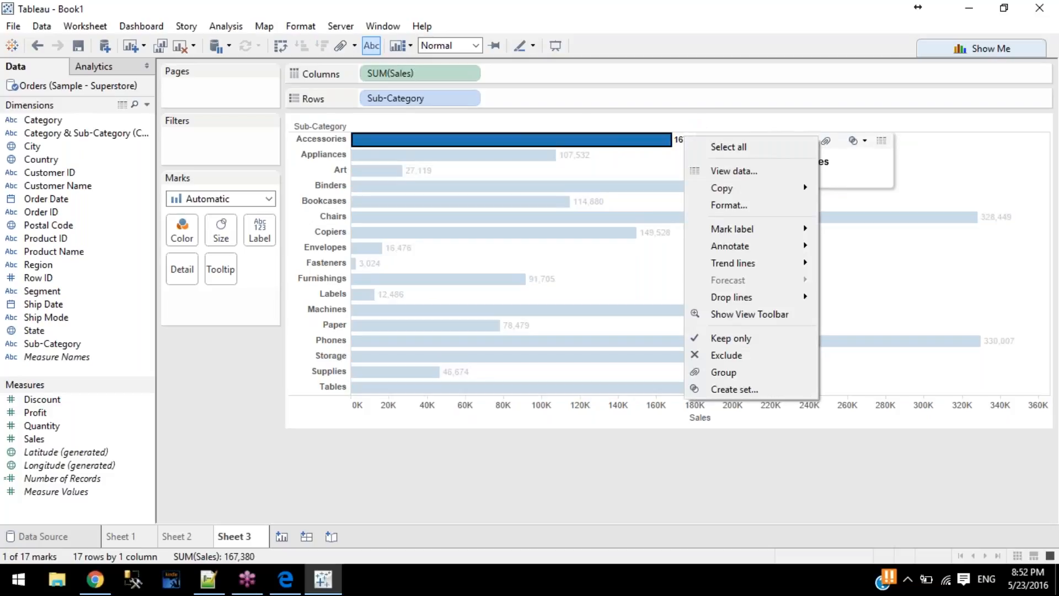
click(681, 137)
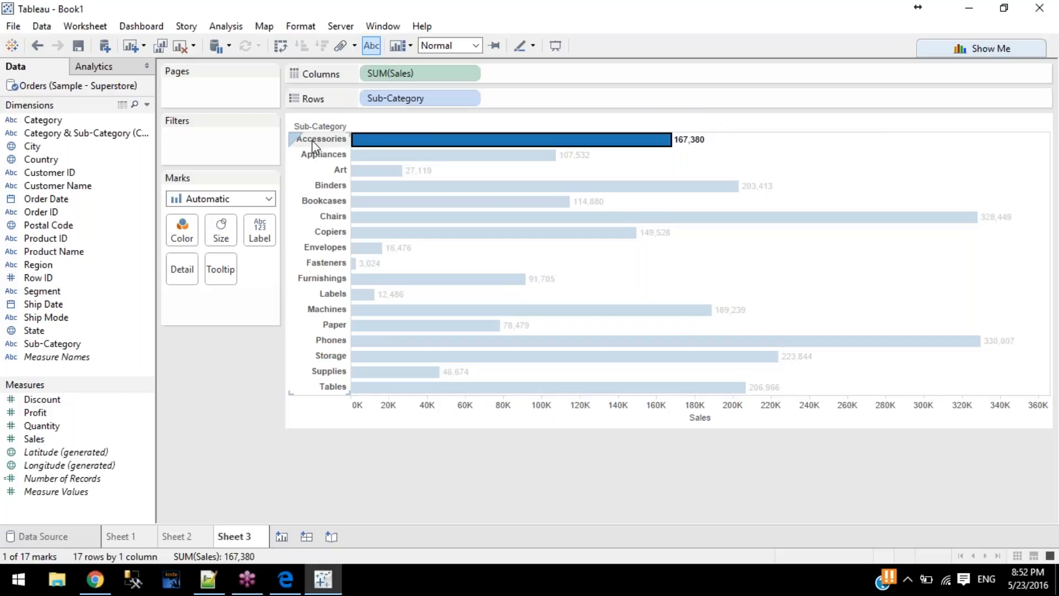
click(230, 364)
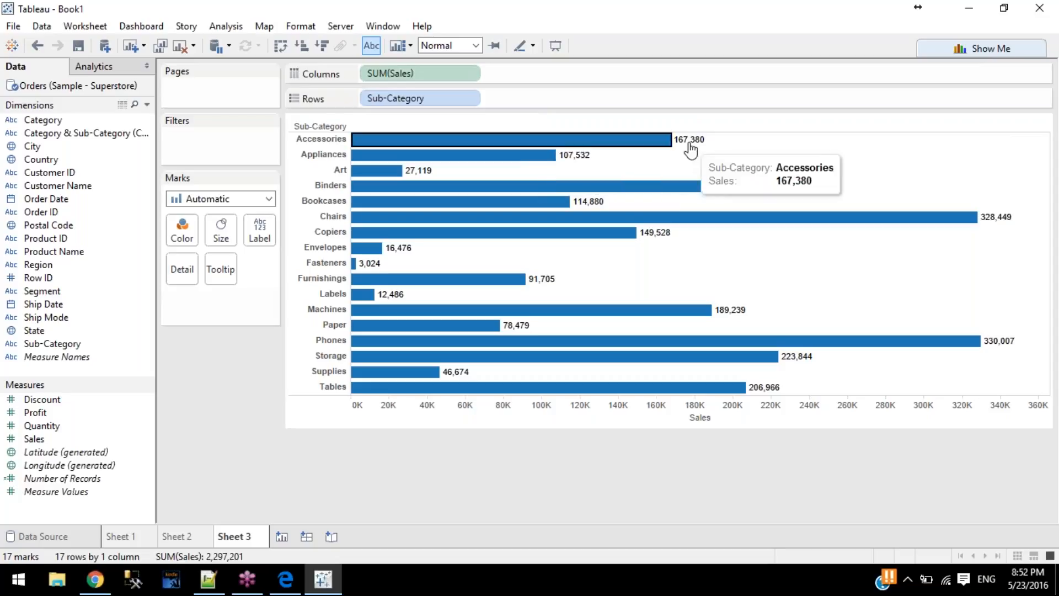
click(664, 140)
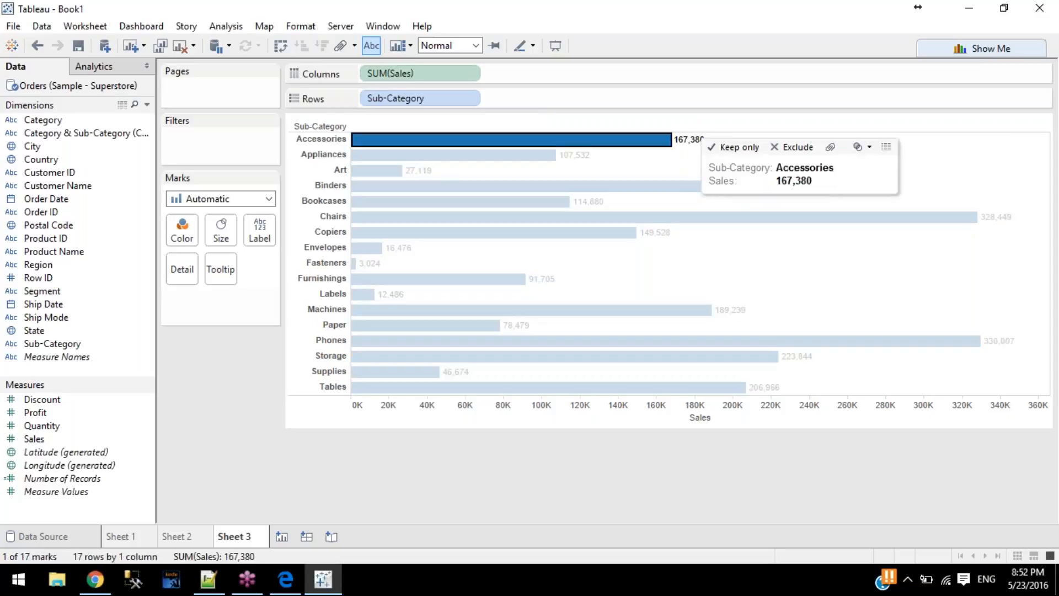
click(373, 46)
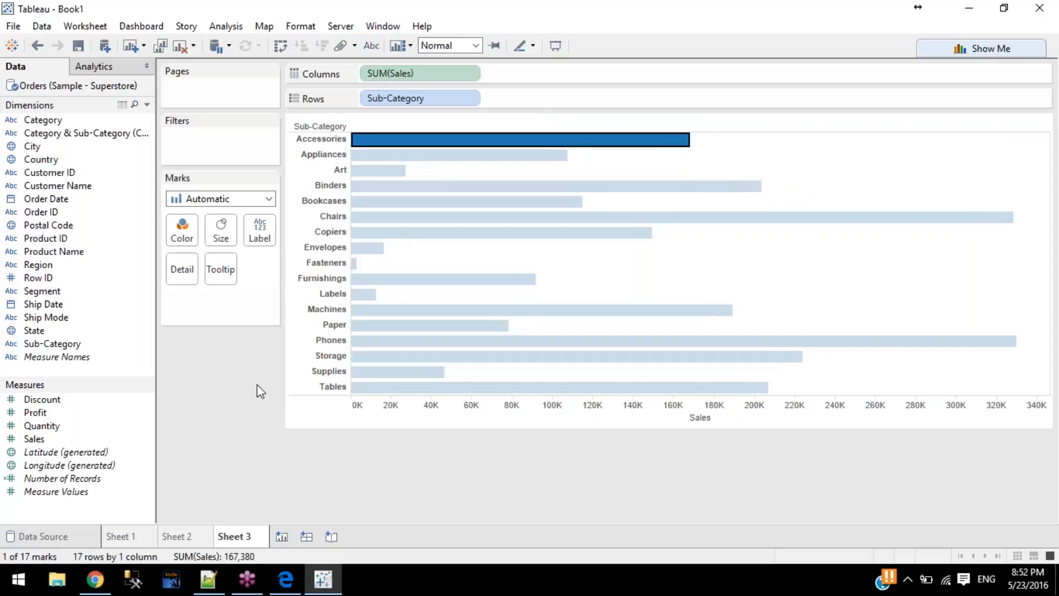
click(258, 343)
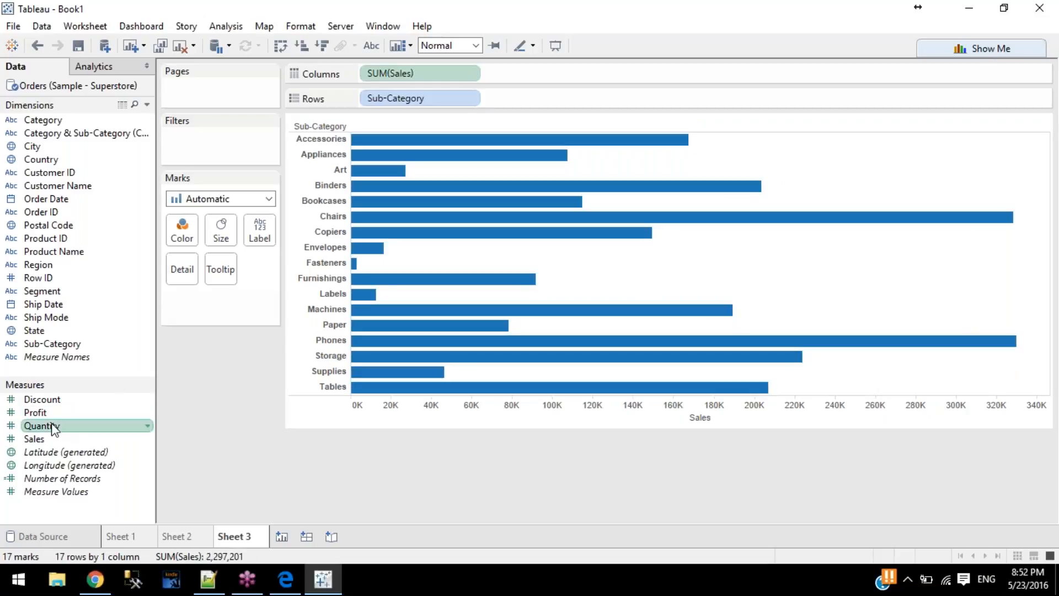
Step: Label the bars with the sum of Quantity, and inspect the labels of the first few sub-categories
drag(49, 435, 266, 232)
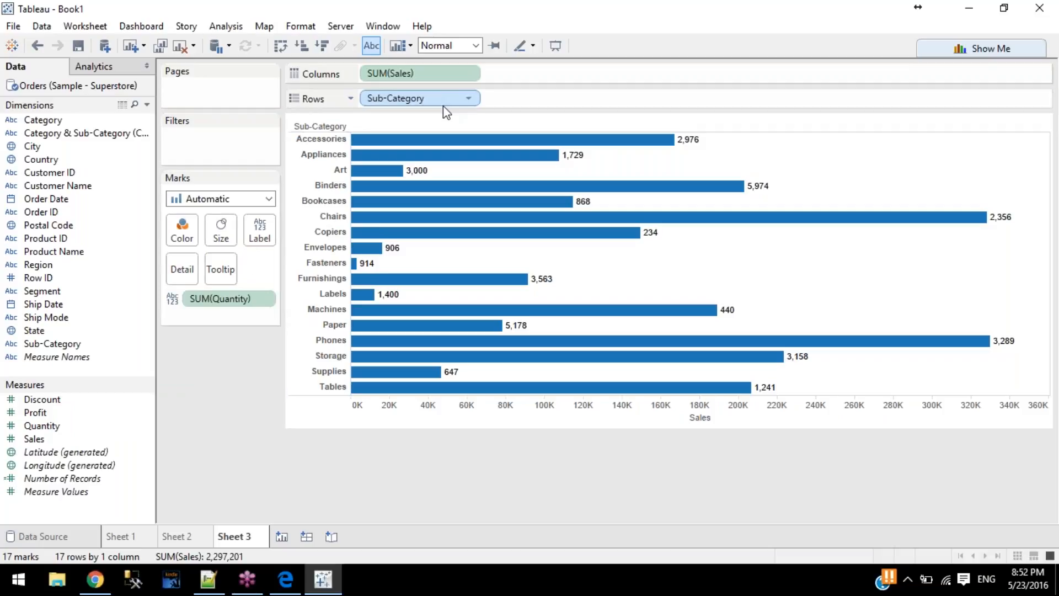
mouse_move(686, 149)
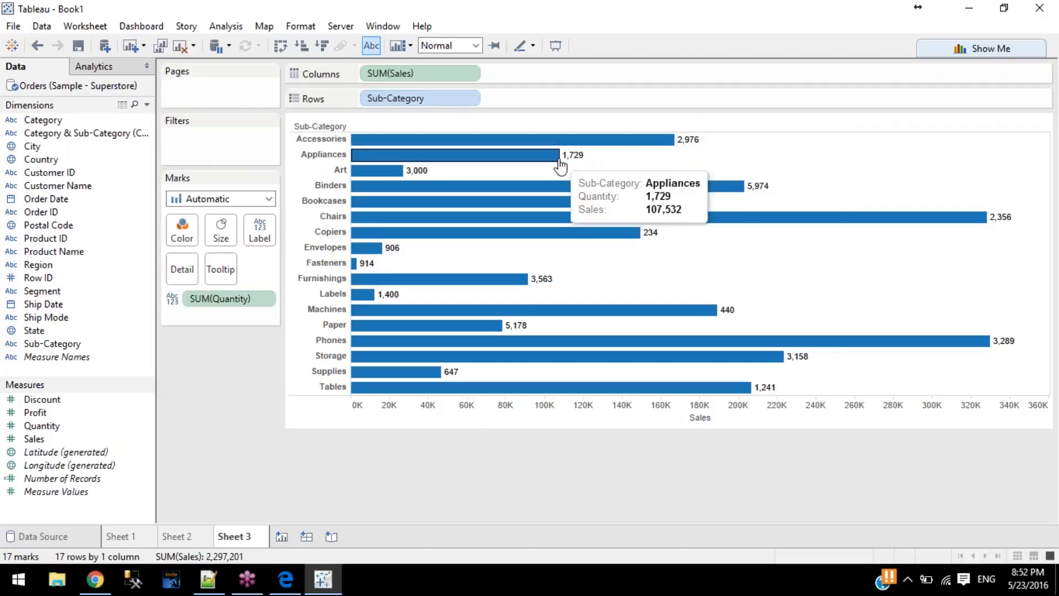
mouse_move(425, 174)
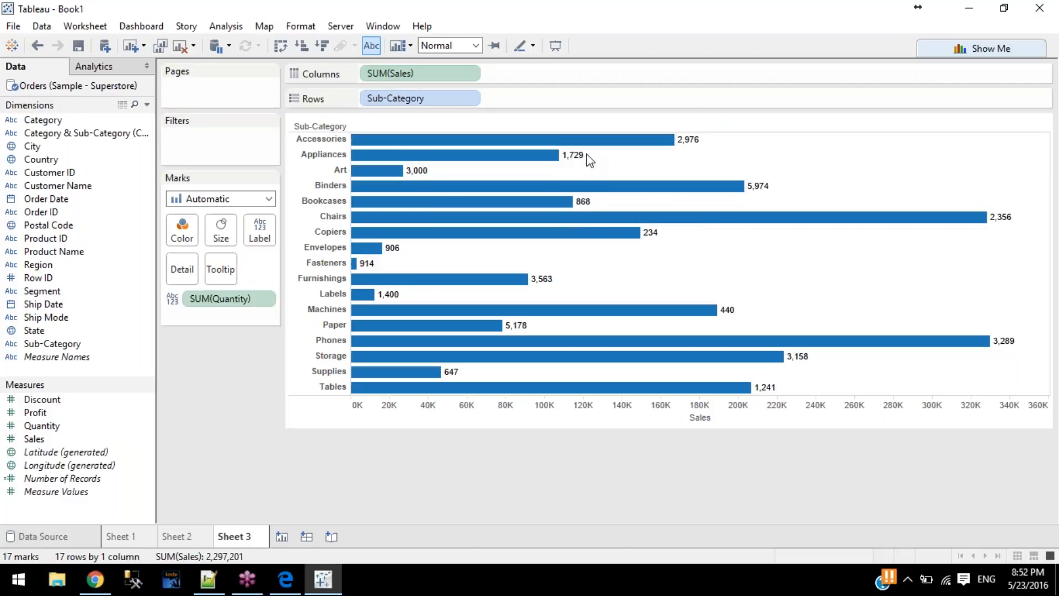
Step: Switch the aggregation of the Quantity label on the bars to Average, and change it to Count
mouse_move(584, 163)
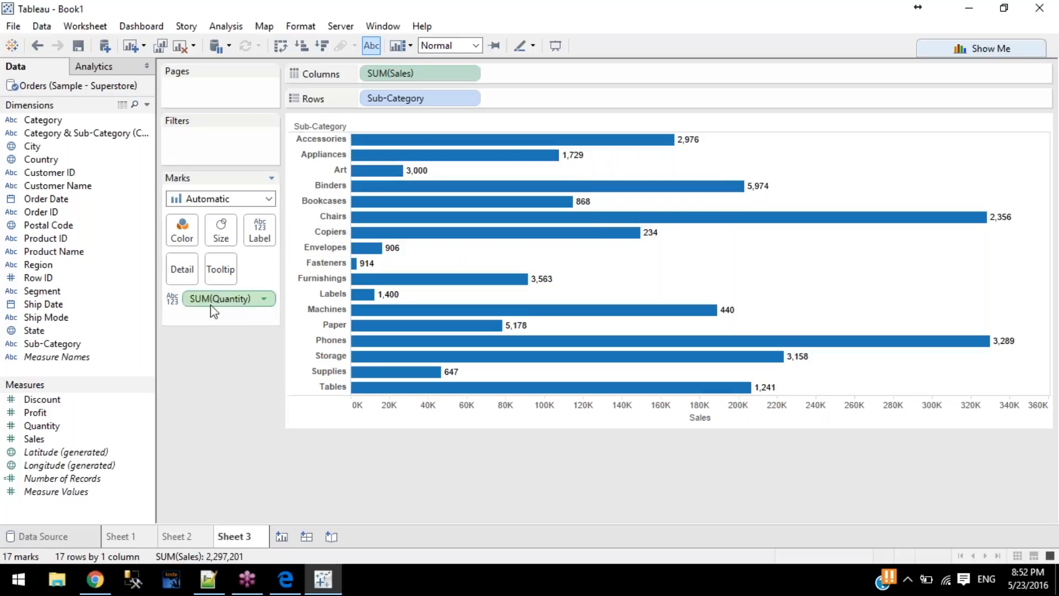
click(264, 298)
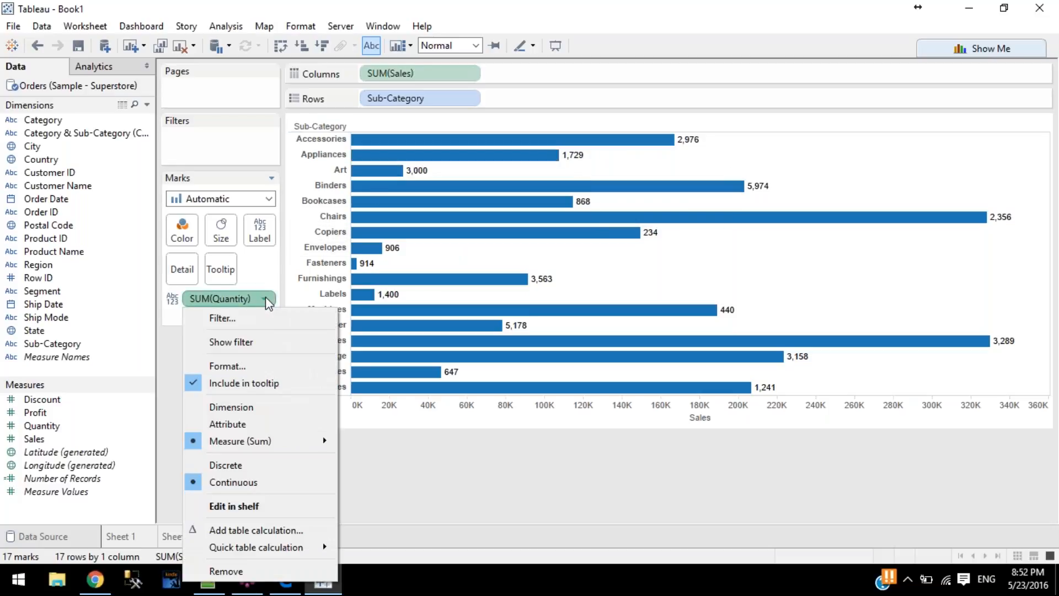
mouse_move(286, 440)
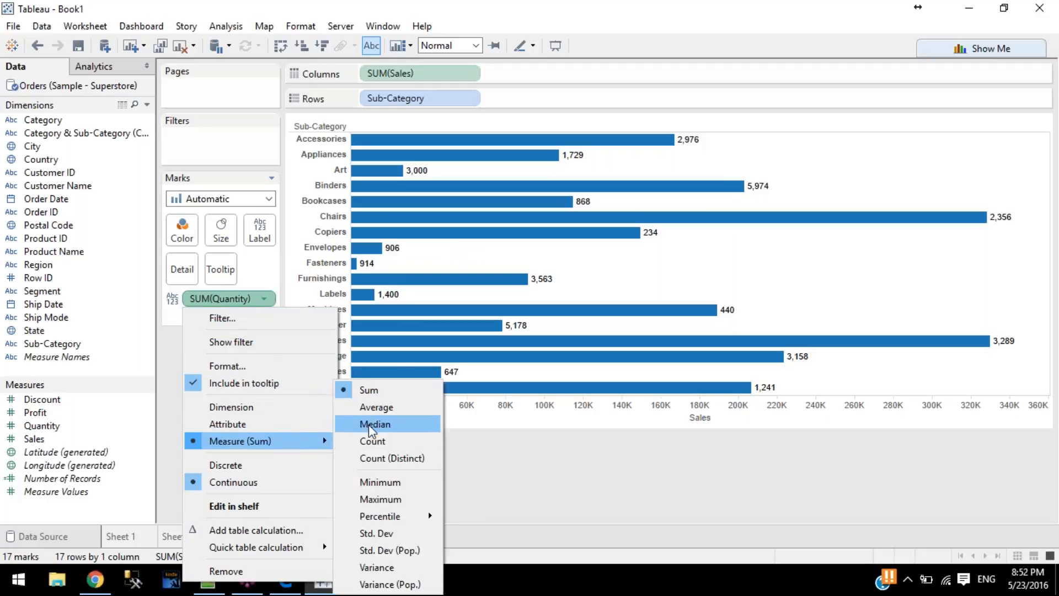
click(376, 410)
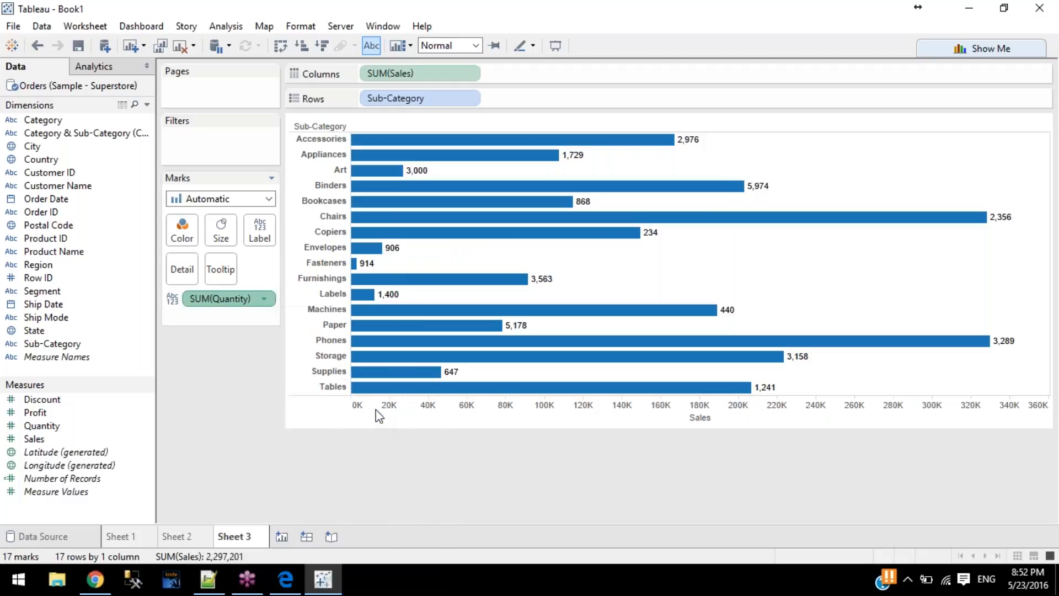
click(264, 299)
mouse_move(307, 441)
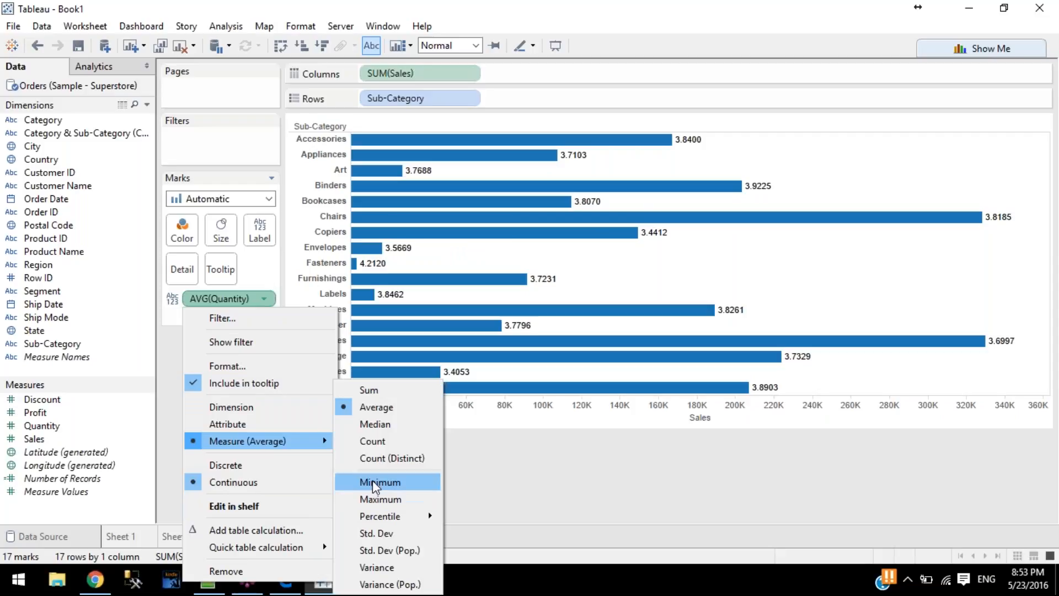
click(379, 441)
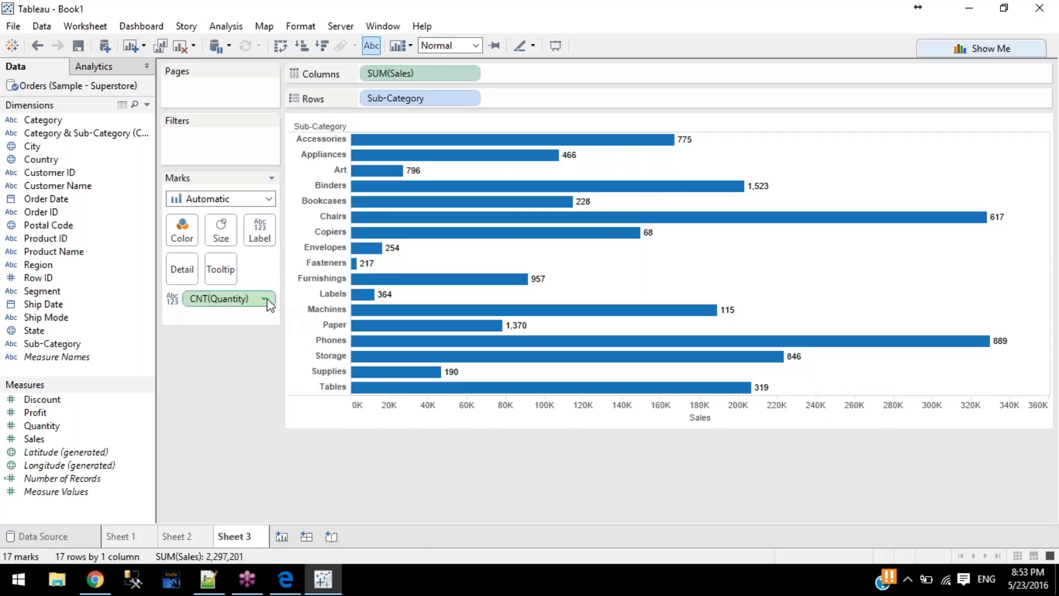
Step: Set the Quantity label's aggregation to Count (Distinct), and change it to Median
click(267, 299)
mouse_move(336, 444)
click(388, 452)
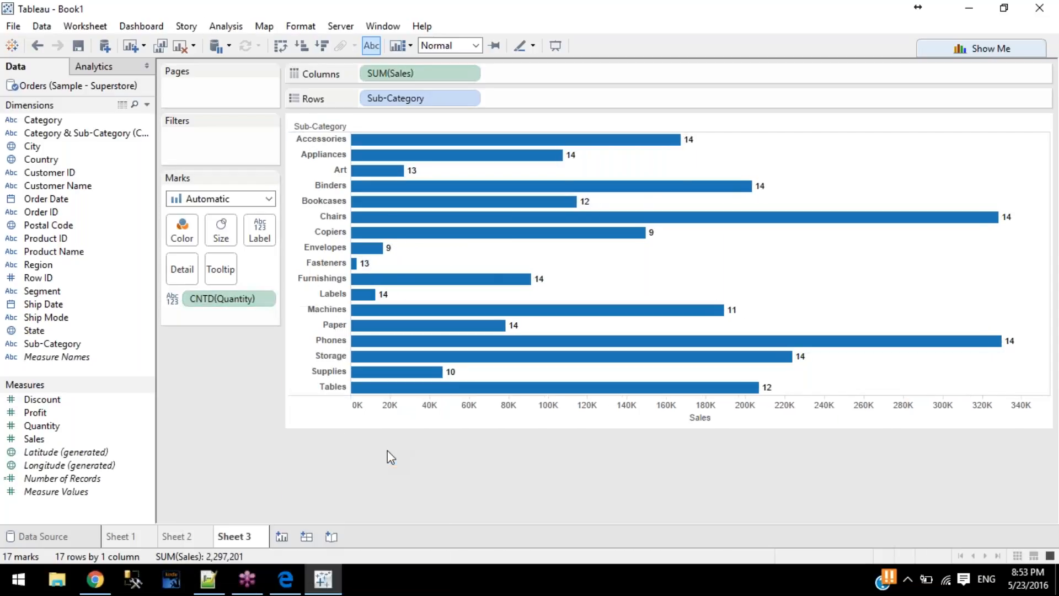
click(263, 301)
mouse_move(275, 446)
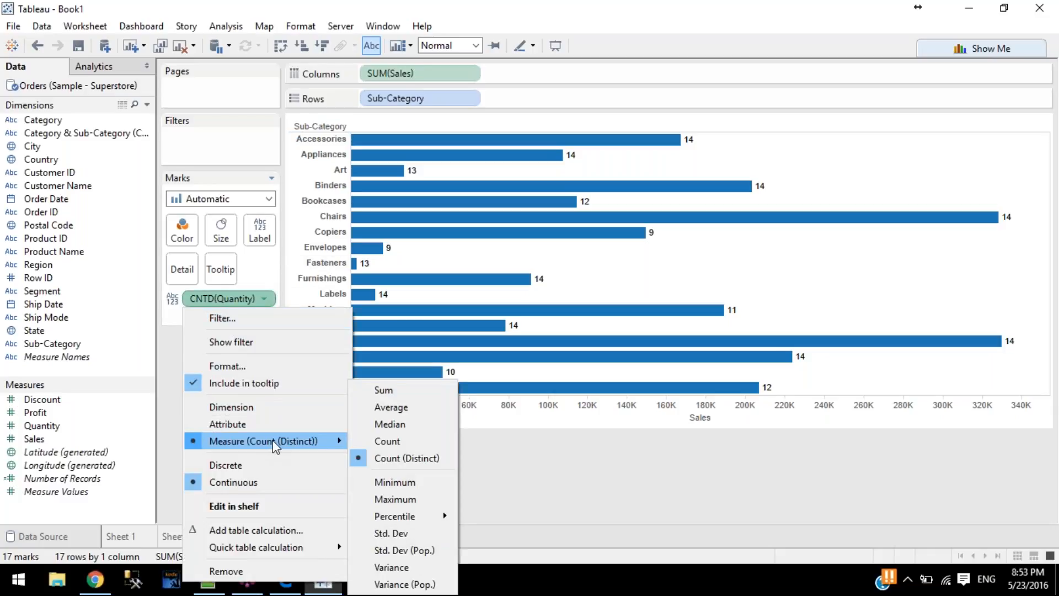
click(388, 424)
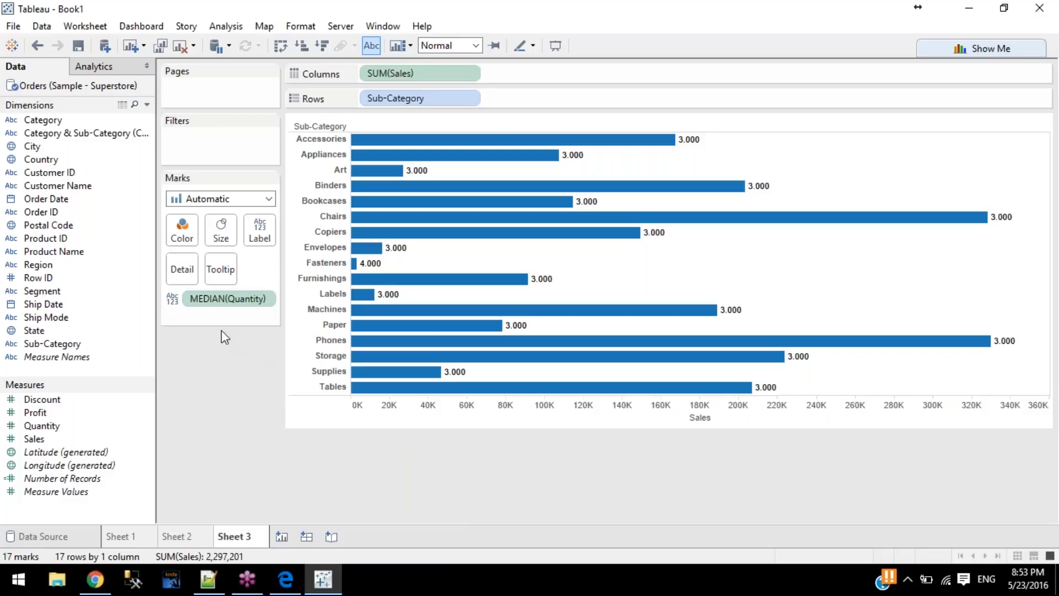
Step: Convert the Quantity label field to a Dimension so the bars split by individual quantity values
click(264, 299)
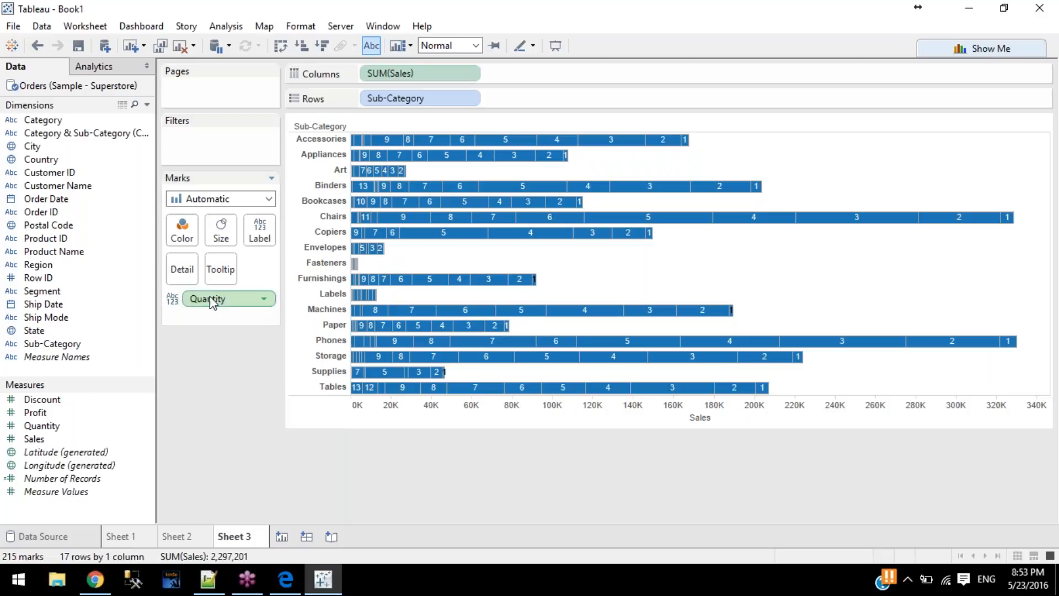
click(267, 302)
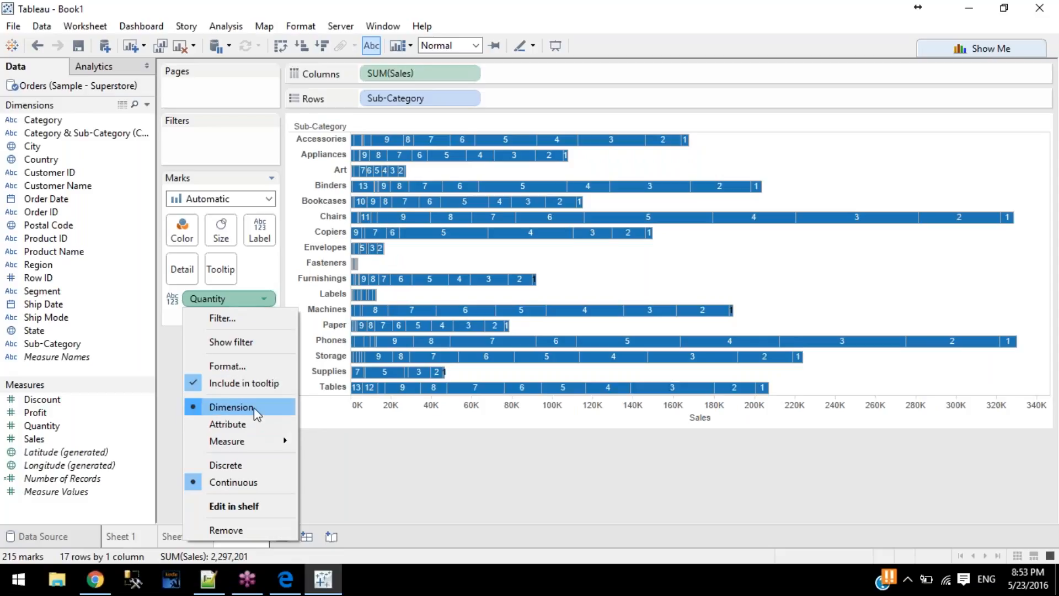
click(356, 442)
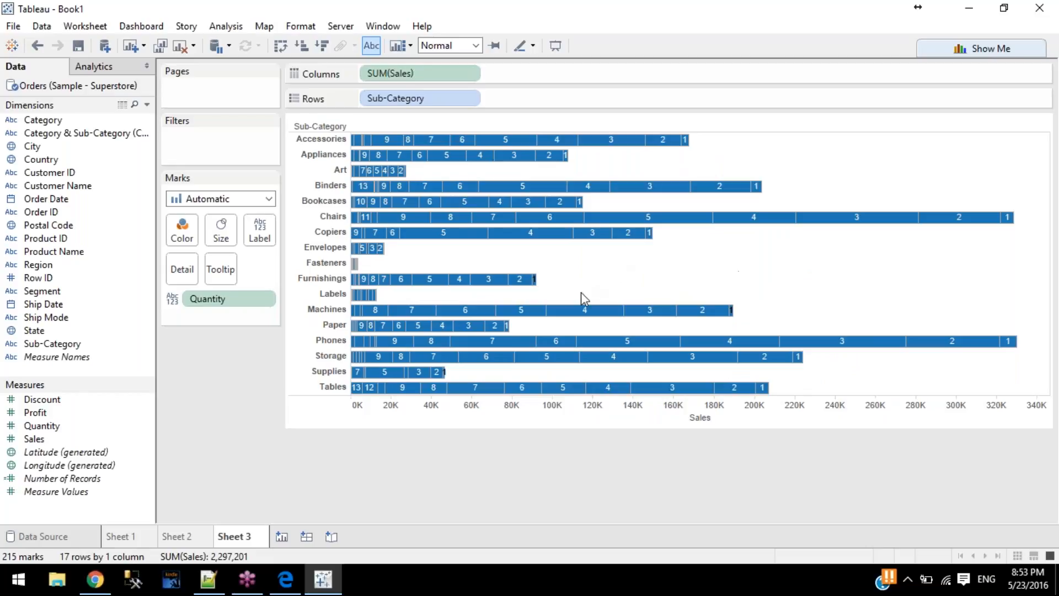
Step: Examine the sales details of the quantity 4 and 5 segments for Machines and the quantity 9 segment for Storage
click(584, 311)
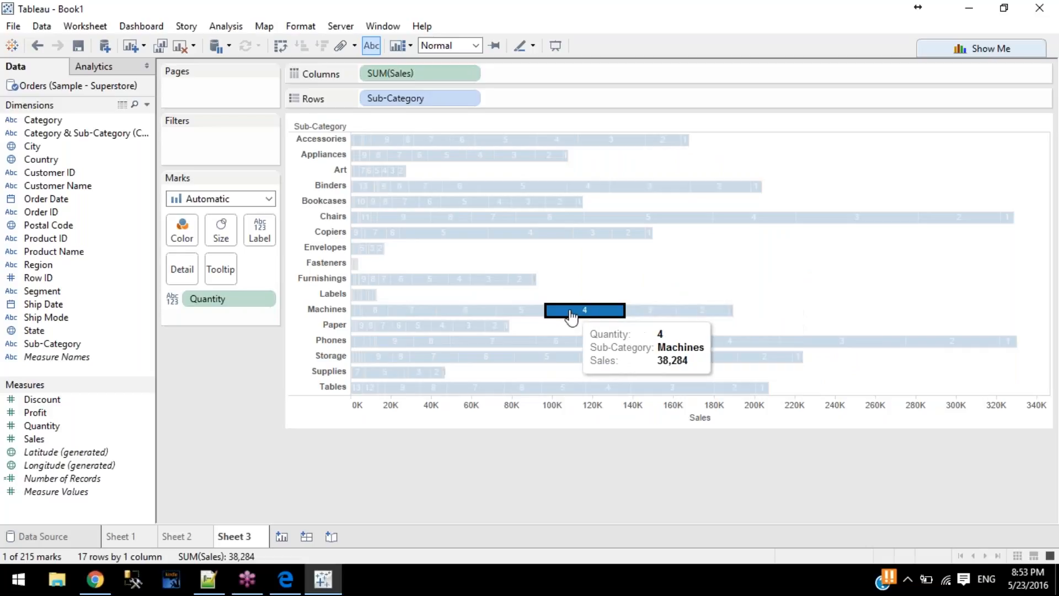
click(527, 316)
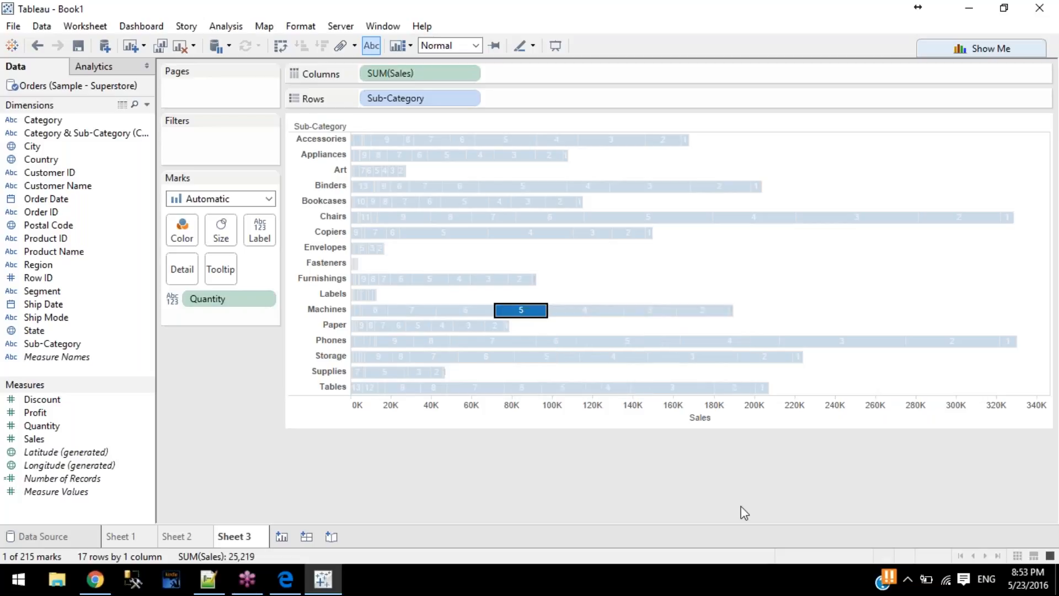
mouse_move(519, 314)
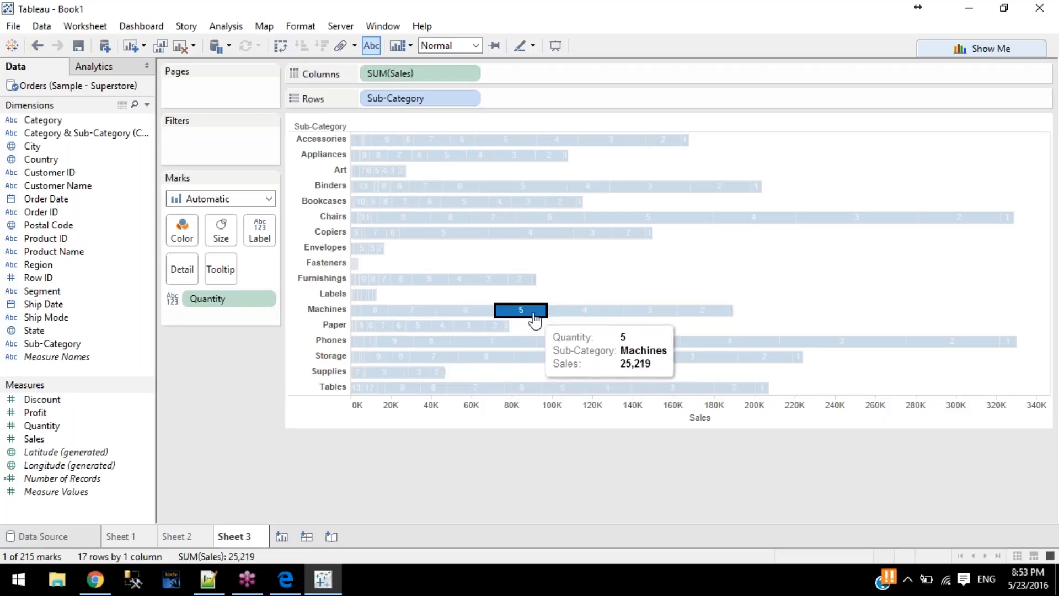
click(663, 274)
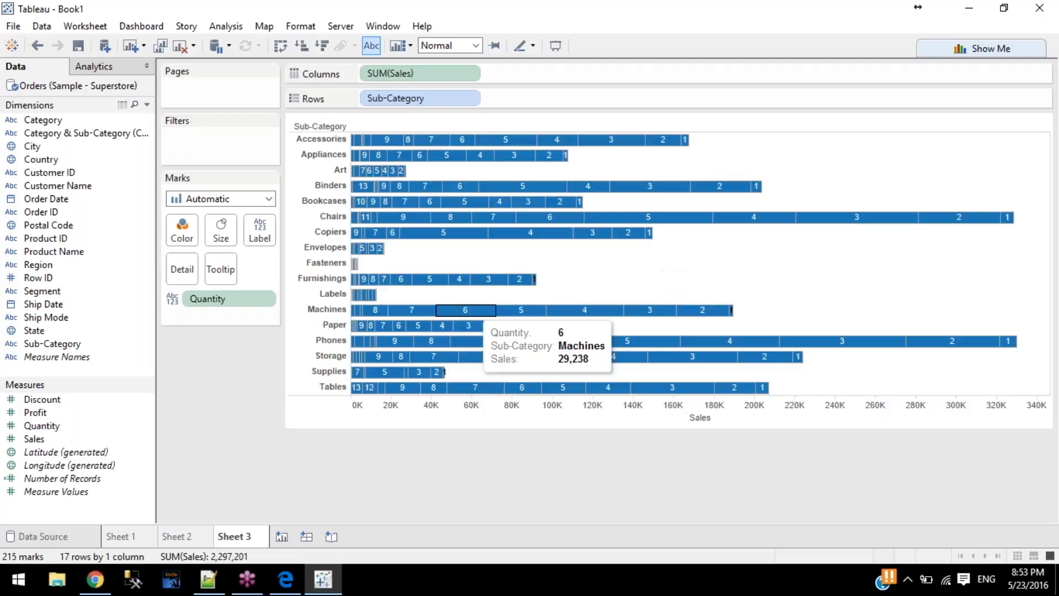
click(378, 357)
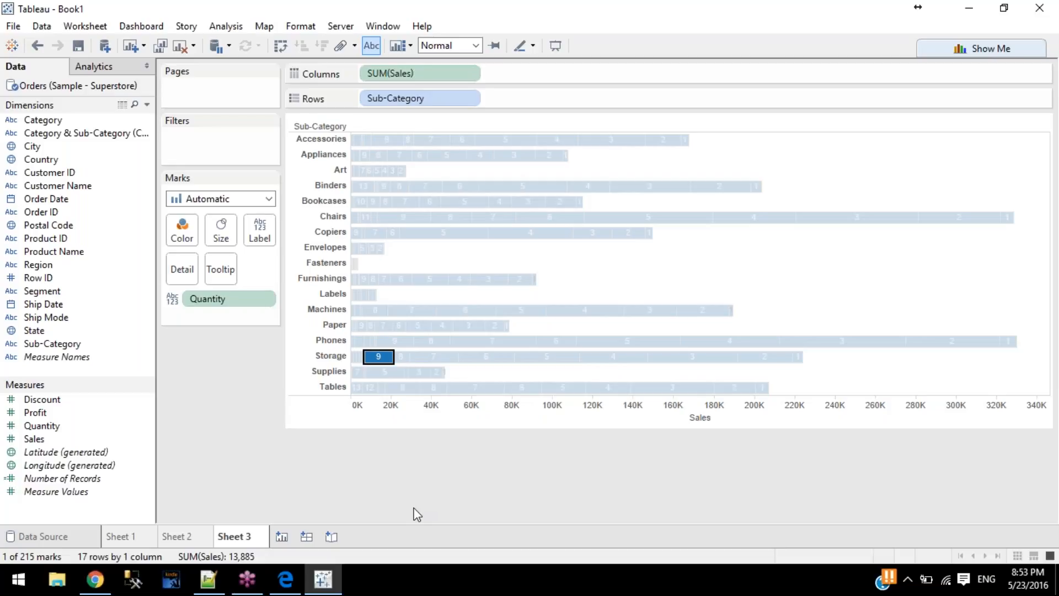
mouse_move(378, 358)
Step: Restore the Quantity label to a Sum measure, and remove the field from the marks
click(264, 298)
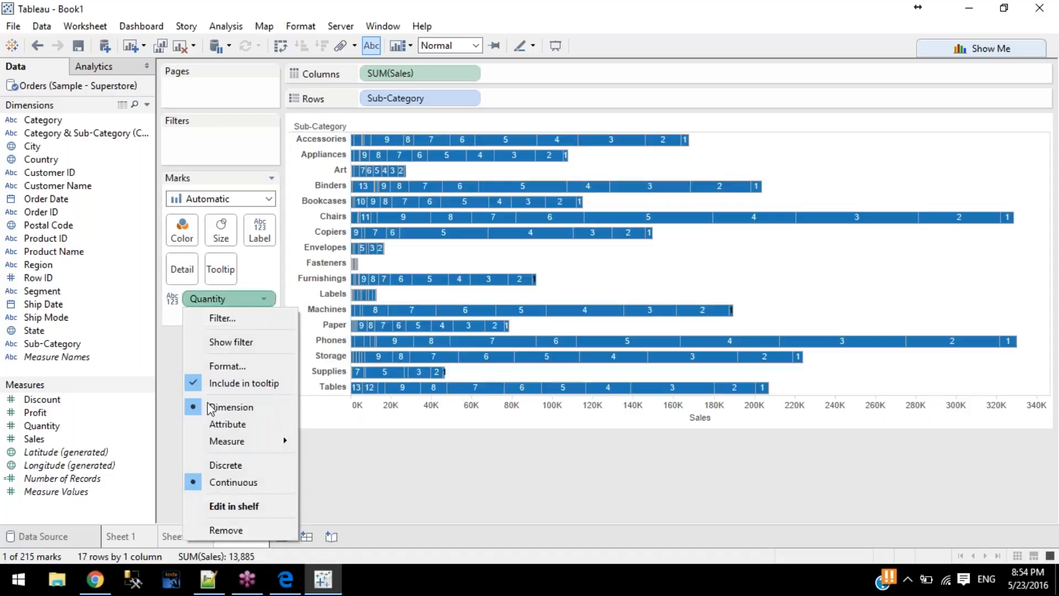
mouse_move(248, 441)
click(364, 391)
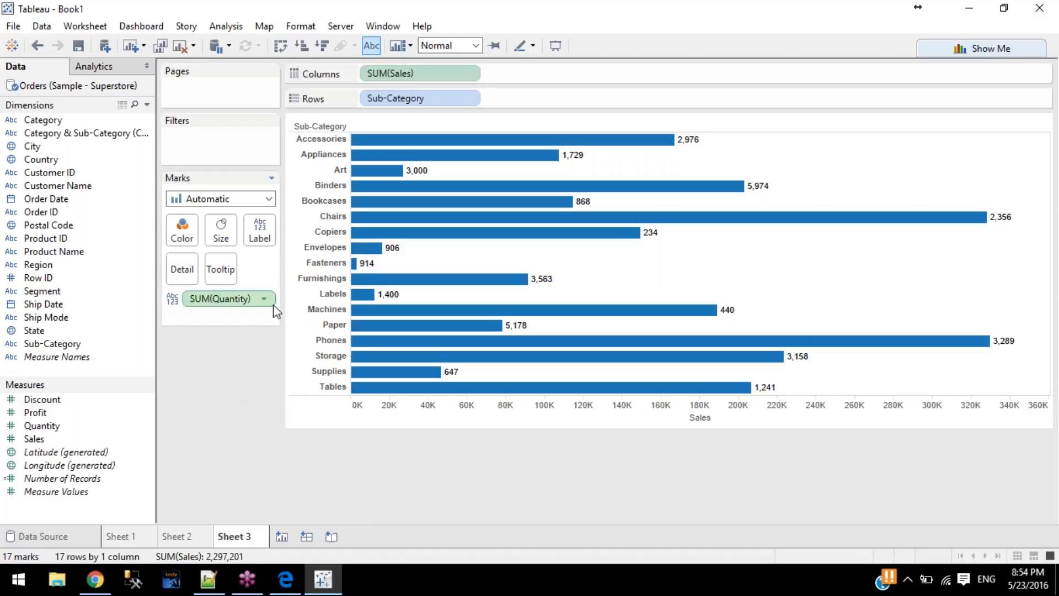
drag(227, 299, 199, 436)
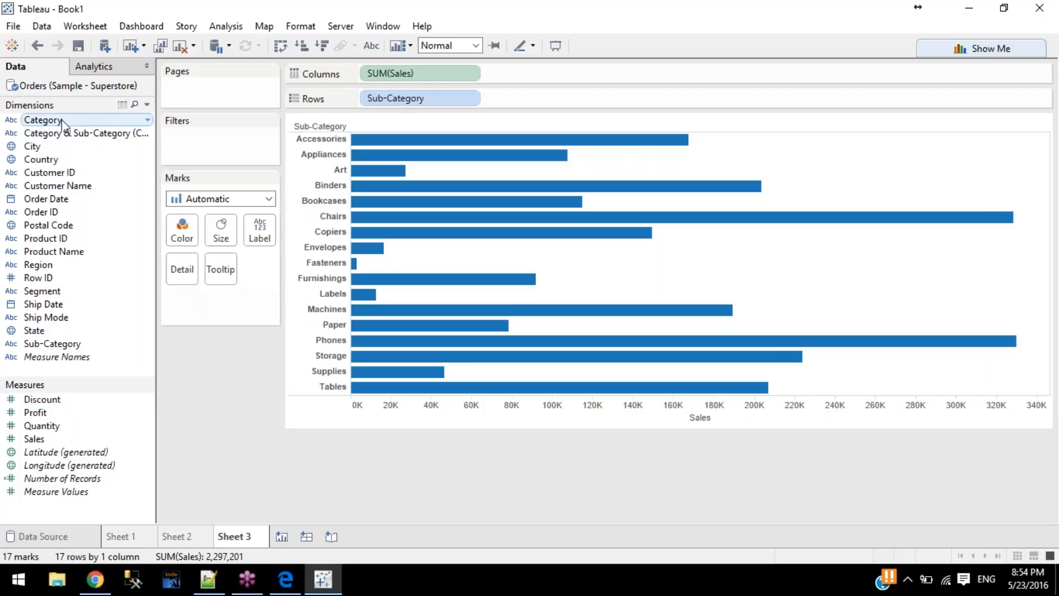
Step: Add Category to the Detail mark and check the category information on the sub-category bars
drag(58, 123, 191, 266)
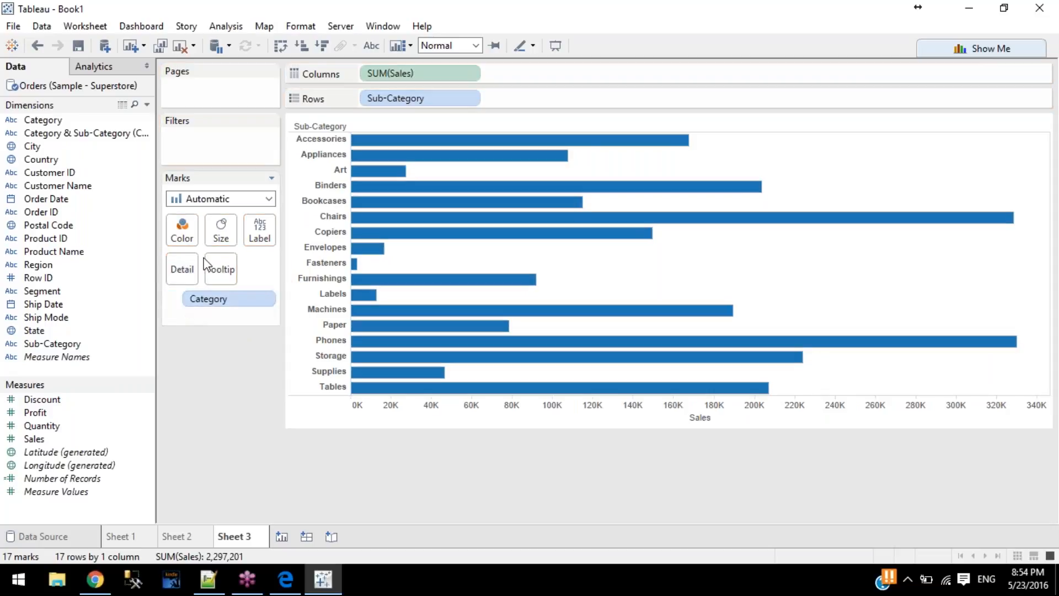
mouse_move(396, 190)
drag(210, 305, 181, 266)
click(454, 207)
click(453, 207)
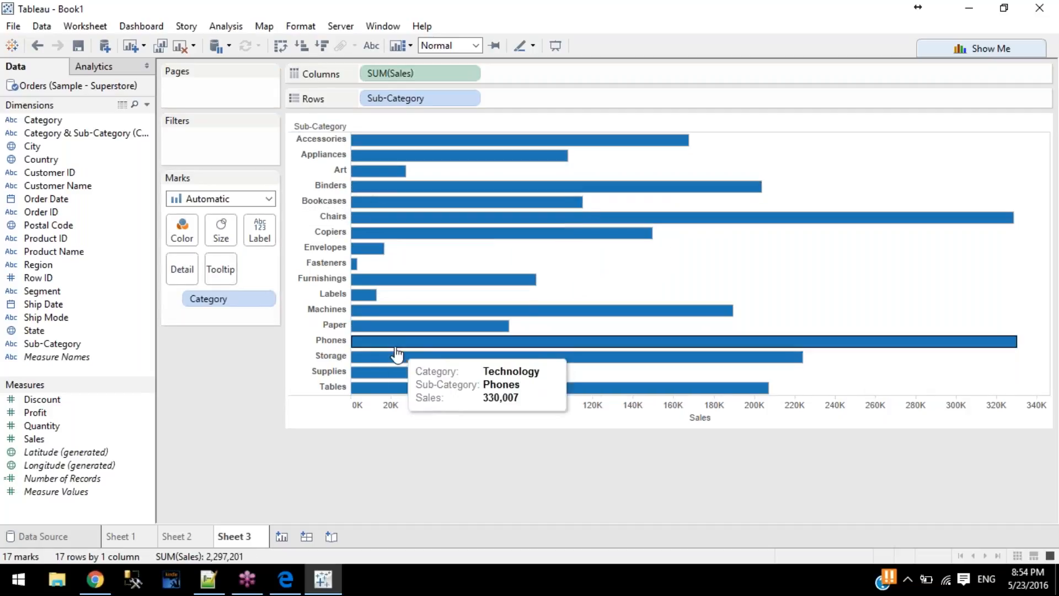
Step: Move Category from the marks to Rows, ahead of Sub-Category
drag(210, 299, 365, 101)
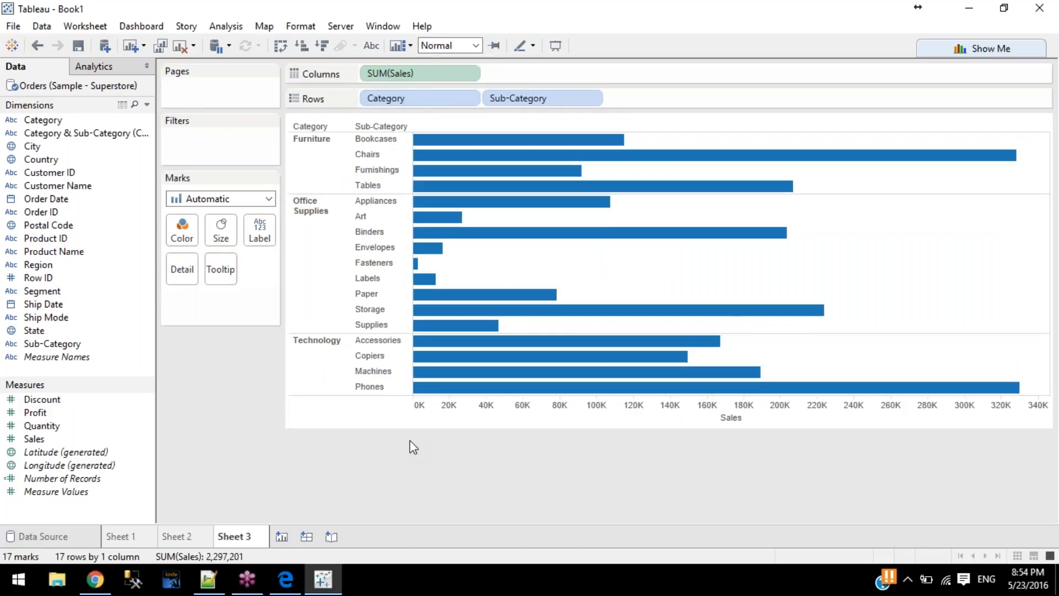
click(324, 141)
click(317, 160)
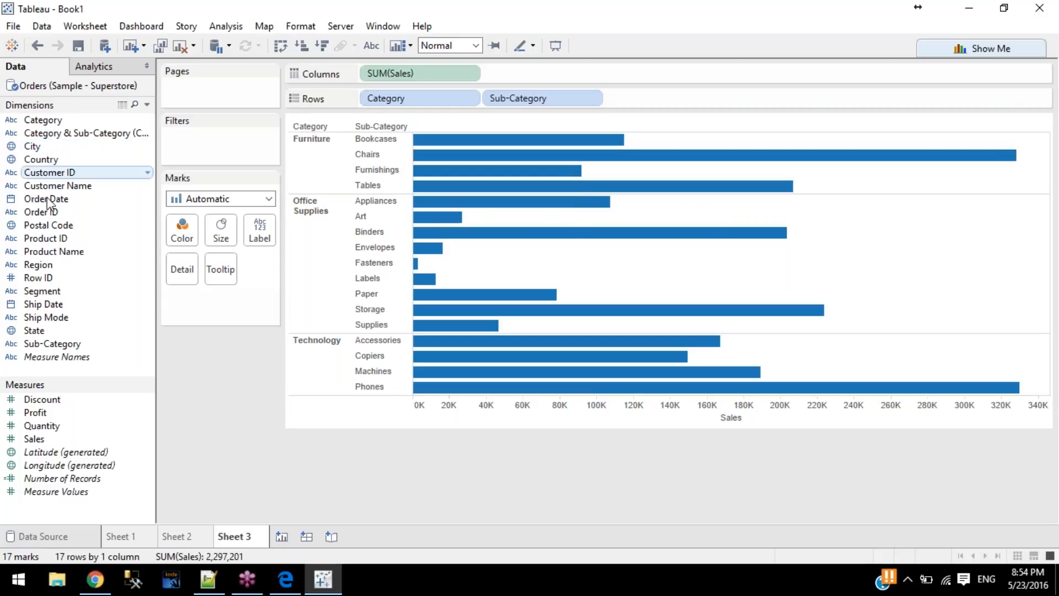
Step: Break the sales bars down by Region, view the first Bookcases segment, and remove Region from the marks
drag(38, 265, 202, 298)
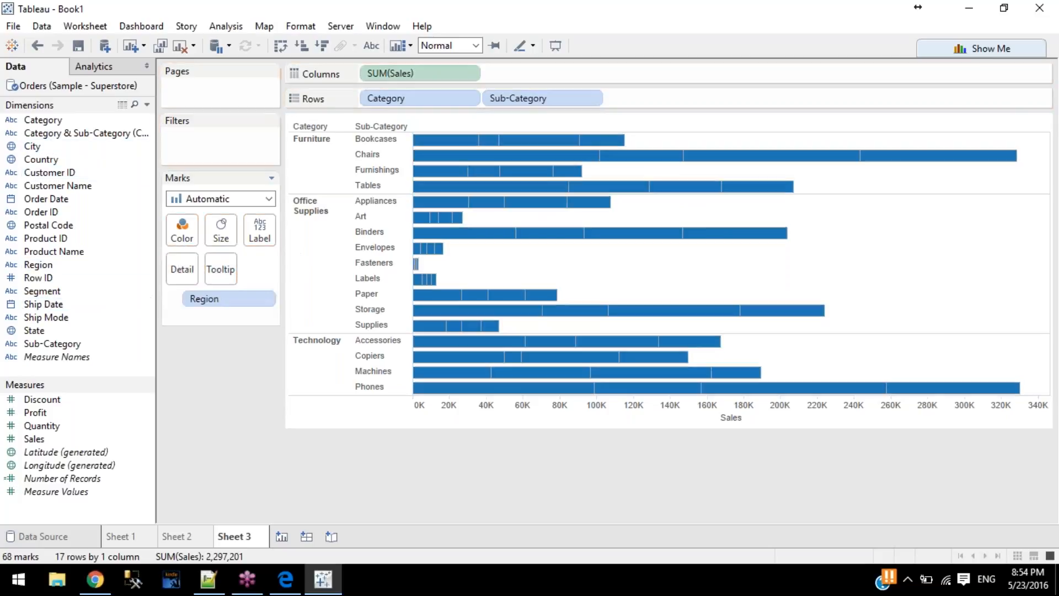
click(453, 145)
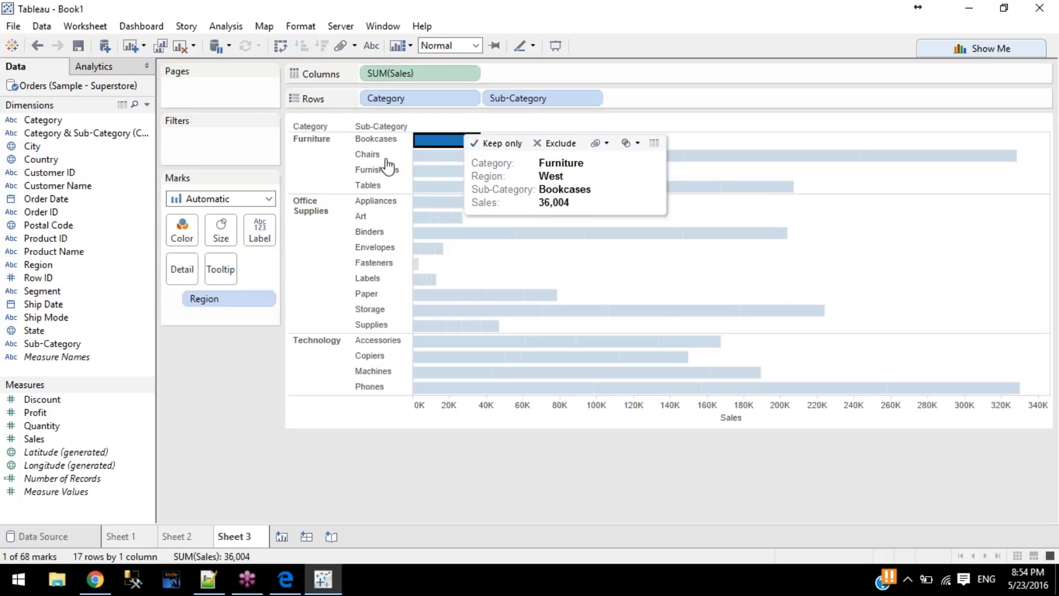
click(207, 303)
click(205, 353)
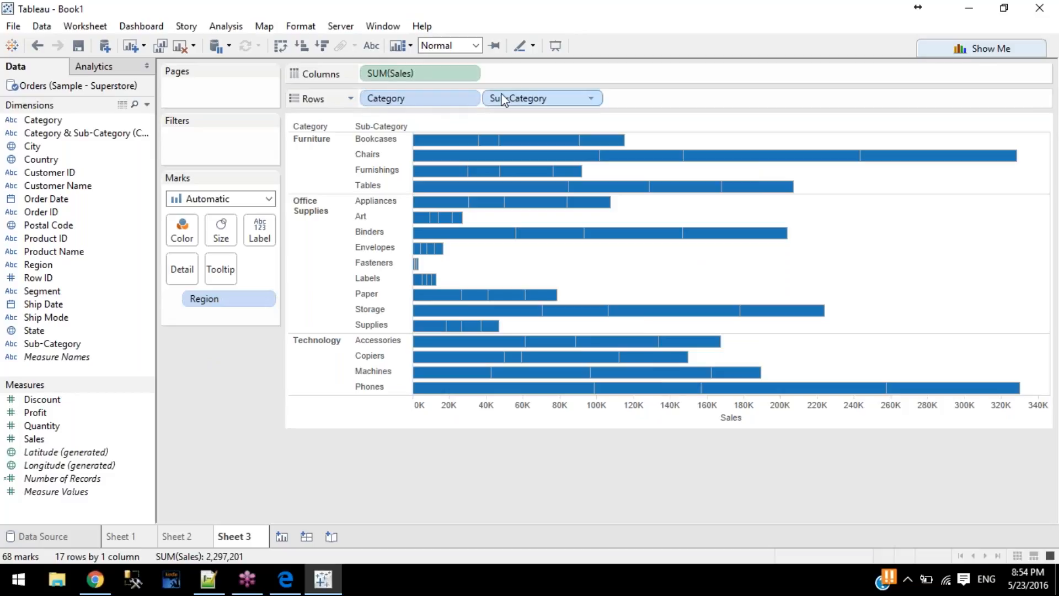
drag(251, 298, 309, 276)
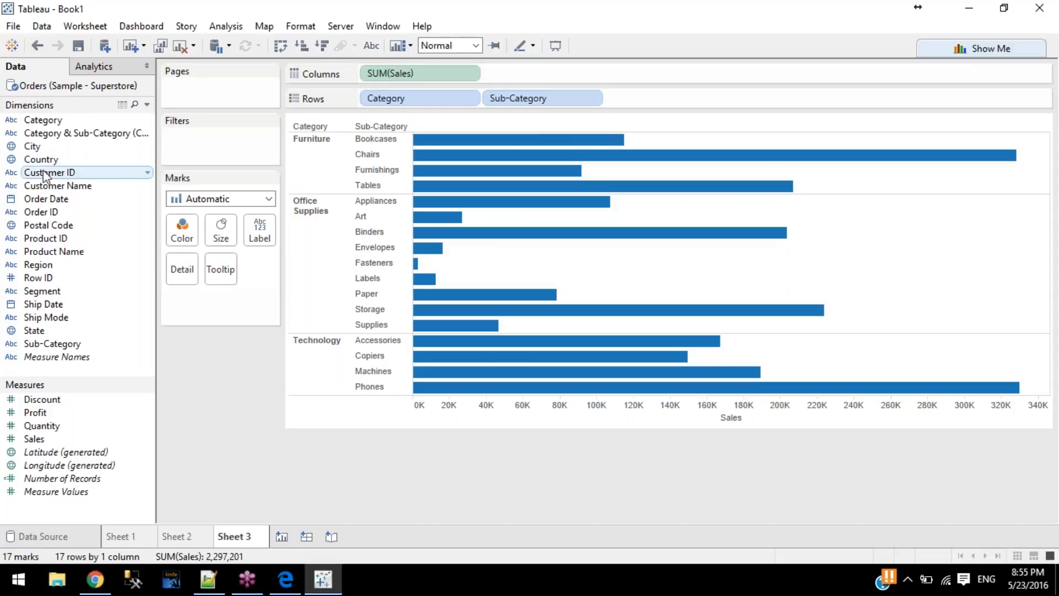
Step: Place Region on Detail again to view the first Chairs segment, and take it off the marks
drag(38, 265, 184, 279)
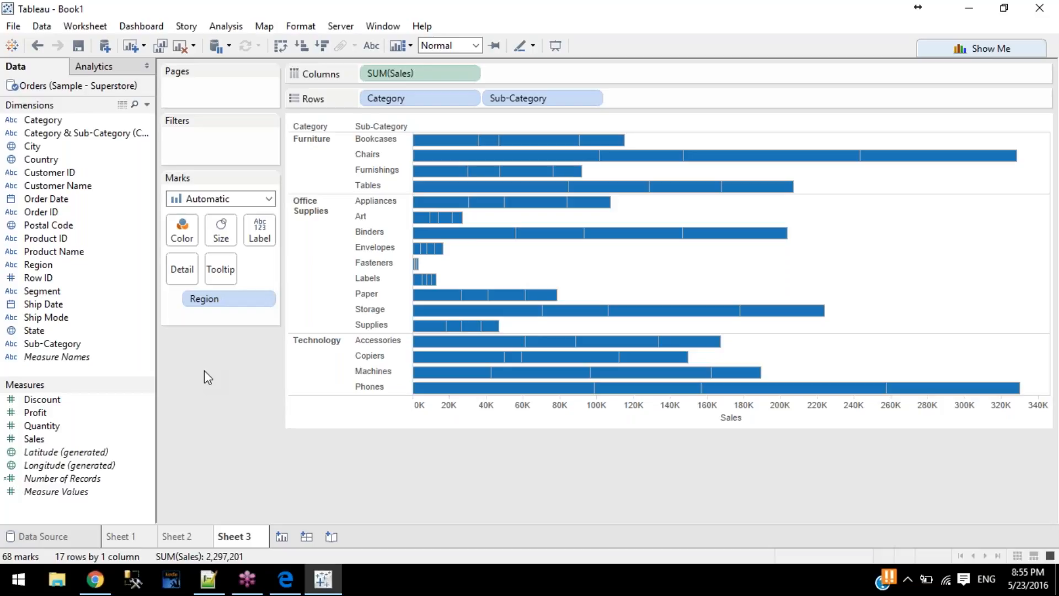
mouse_move(595, 156)
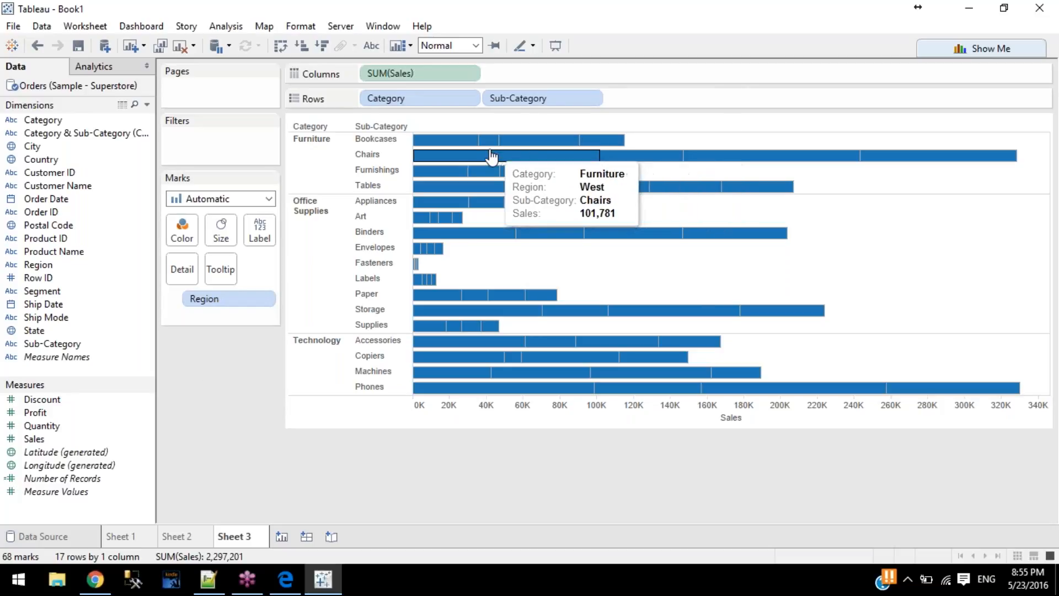
drag(237, 300, 239, 368)
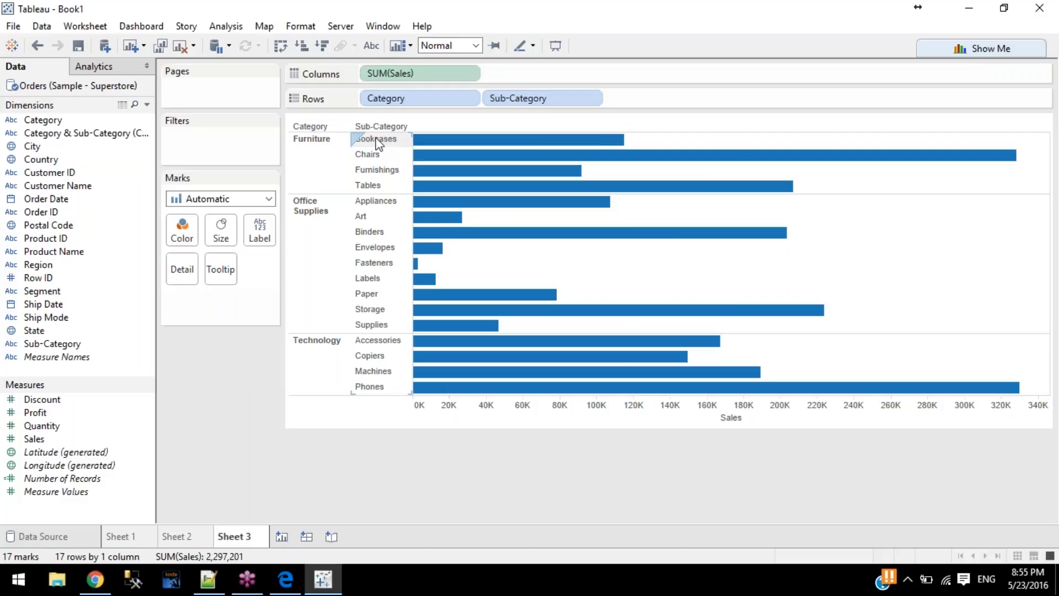
Step: Add Region to the Detail mark and view the details of the West and South segments for Bookcases
mouse_move(539, 243)
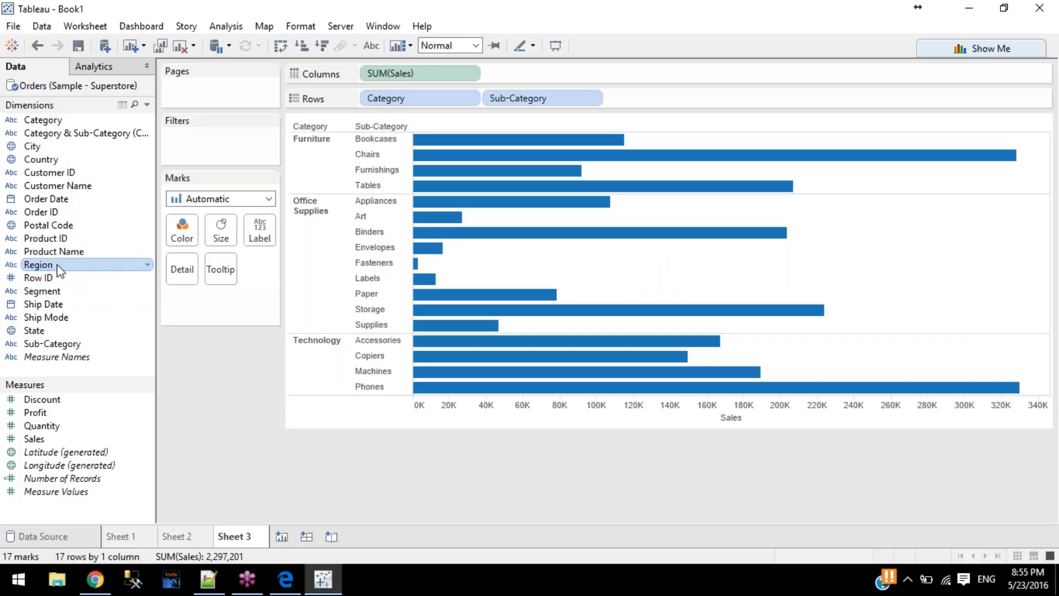
drag(64, 272, 184, 274)
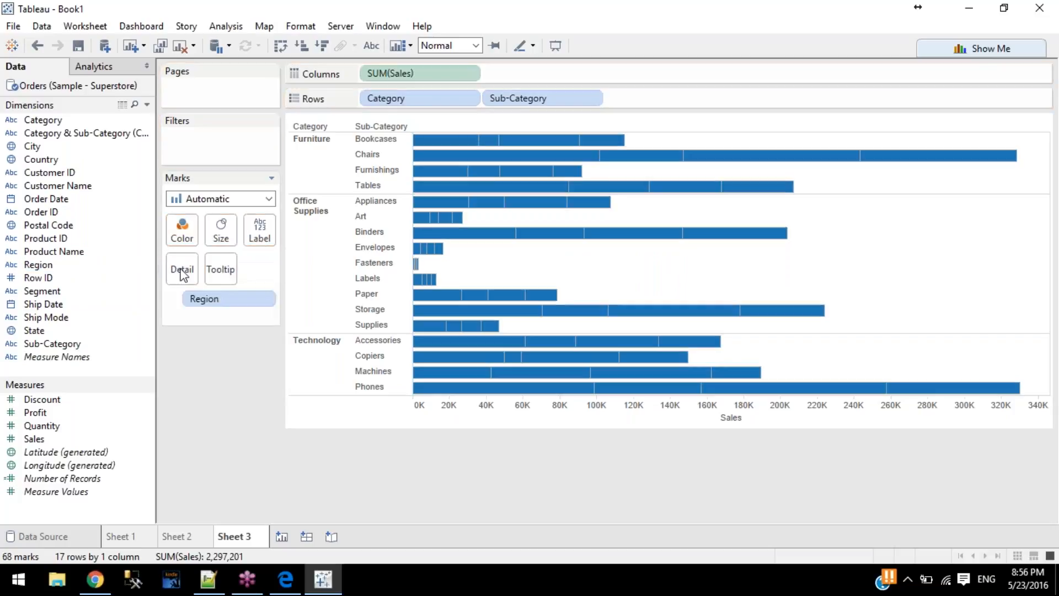
click(463, 143)
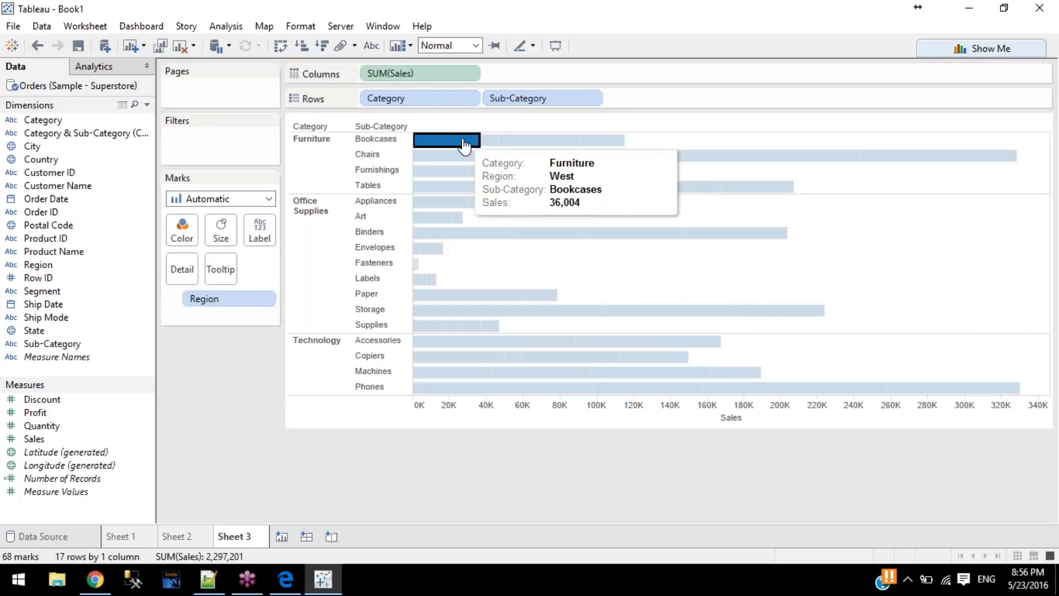
click(493, 144)
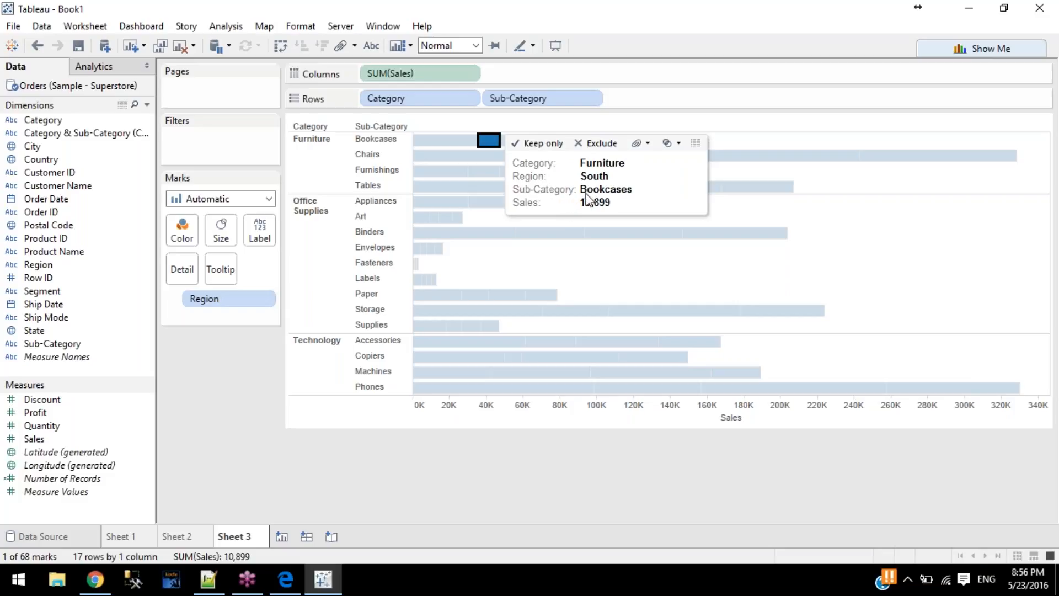
Step: Clear the selection of the South segment for Bookcases and remove Region from the marks
click(227, 438)
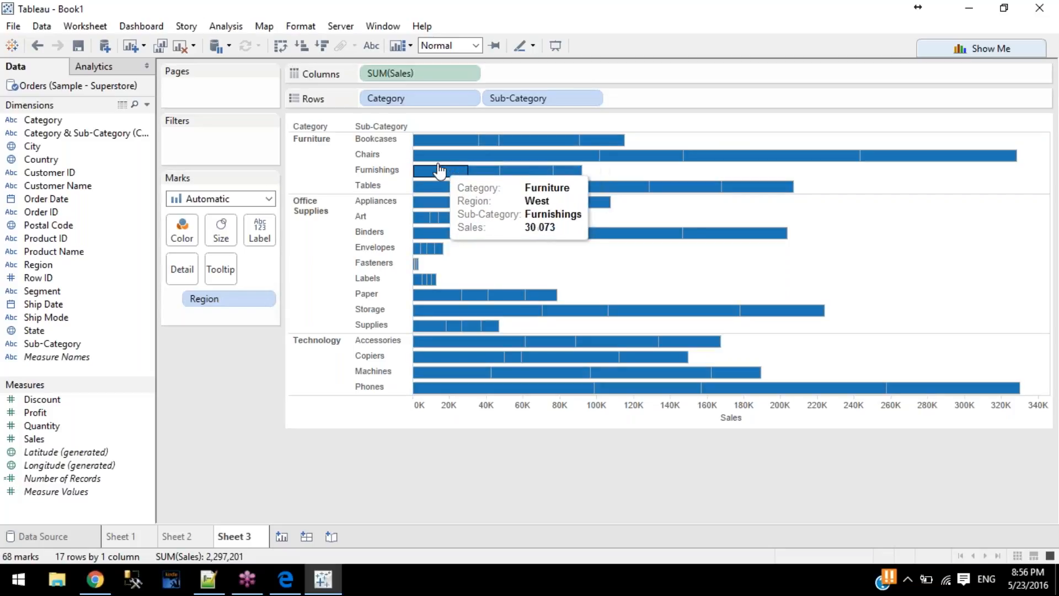
click(529, 159)
click(516, 160)
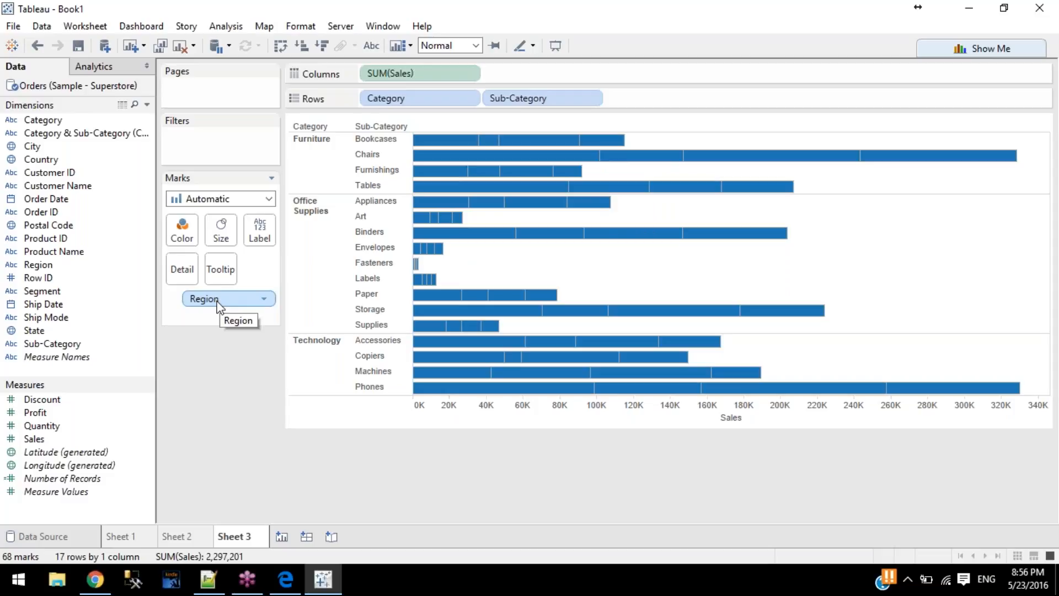
drag(217, 305, 89, 331)
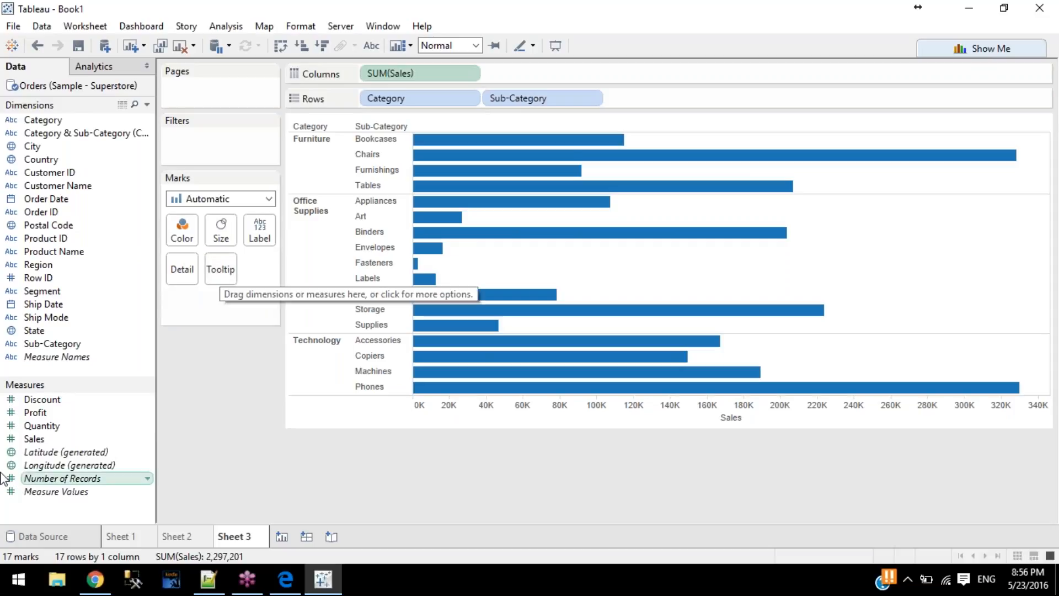
Step: Add Sales to the Detail mark and view the details of the Bookcases bar
drag(40, 435, 188, 271)
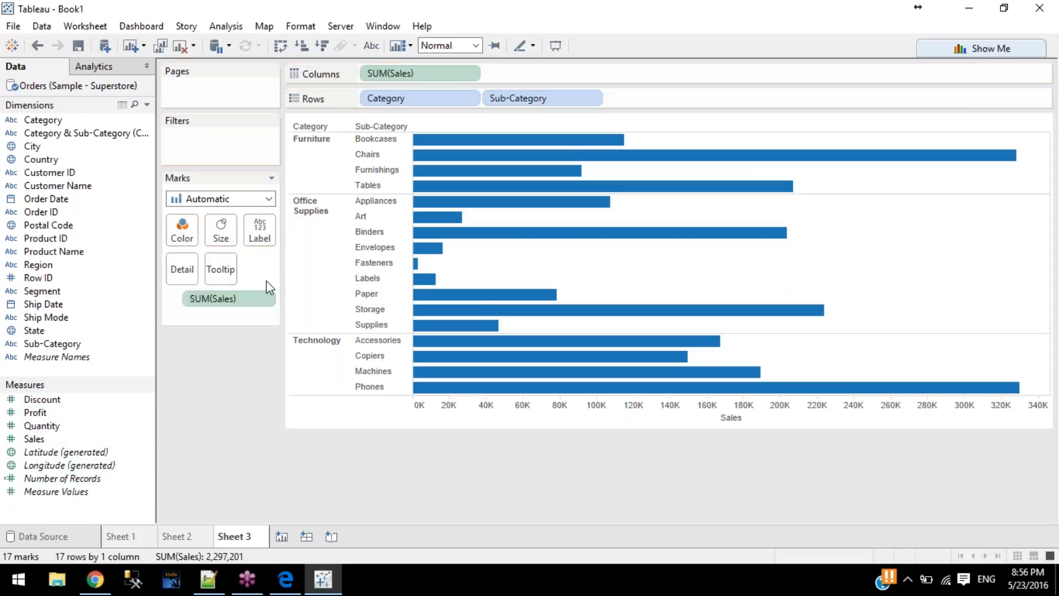
mouse_move(512, 148)
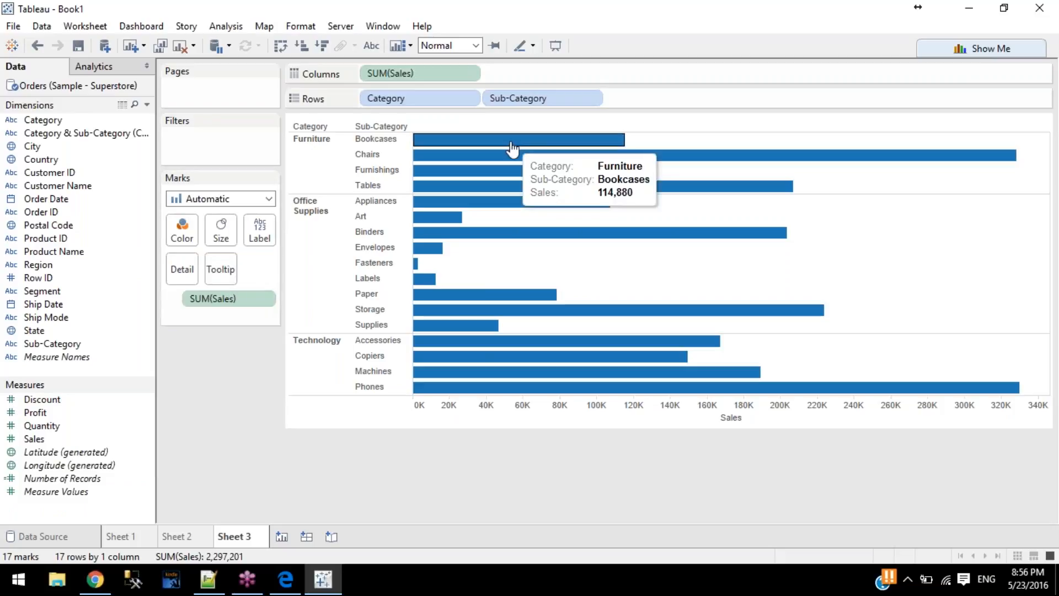
click(512, 148)
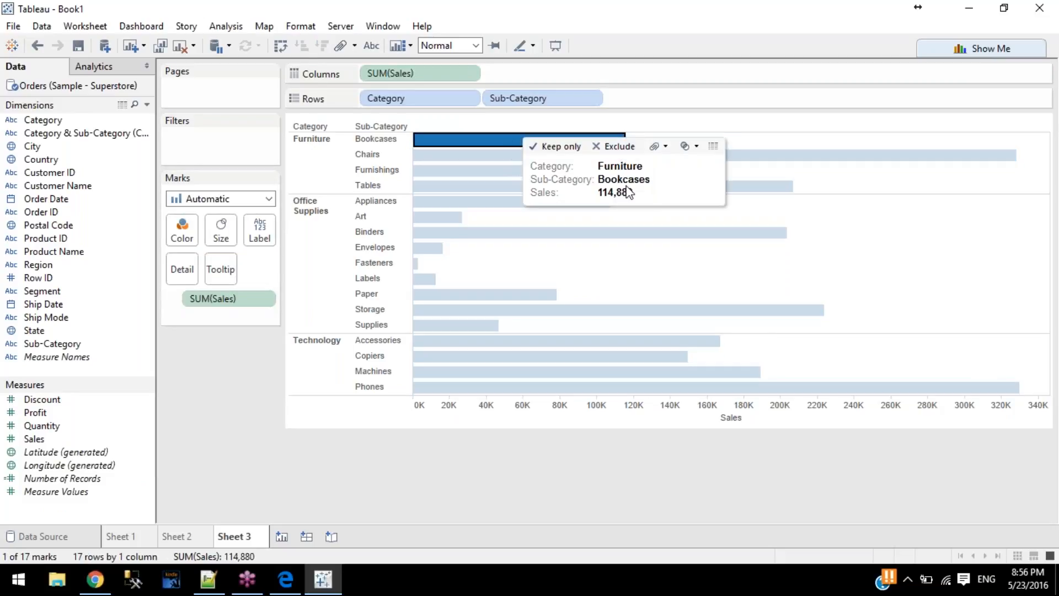
click(657, 146)
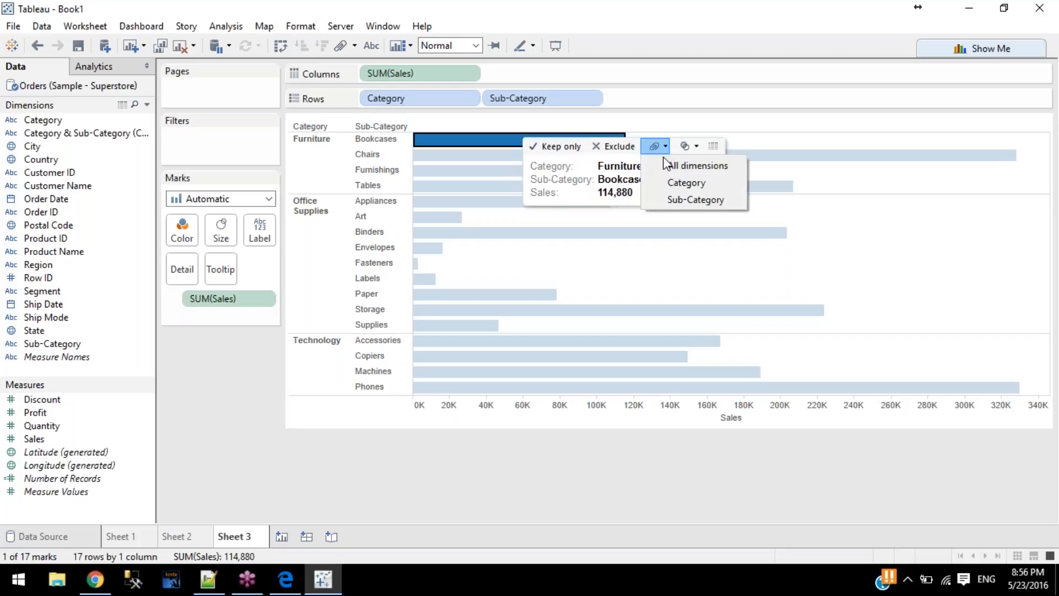
click(599, 167)
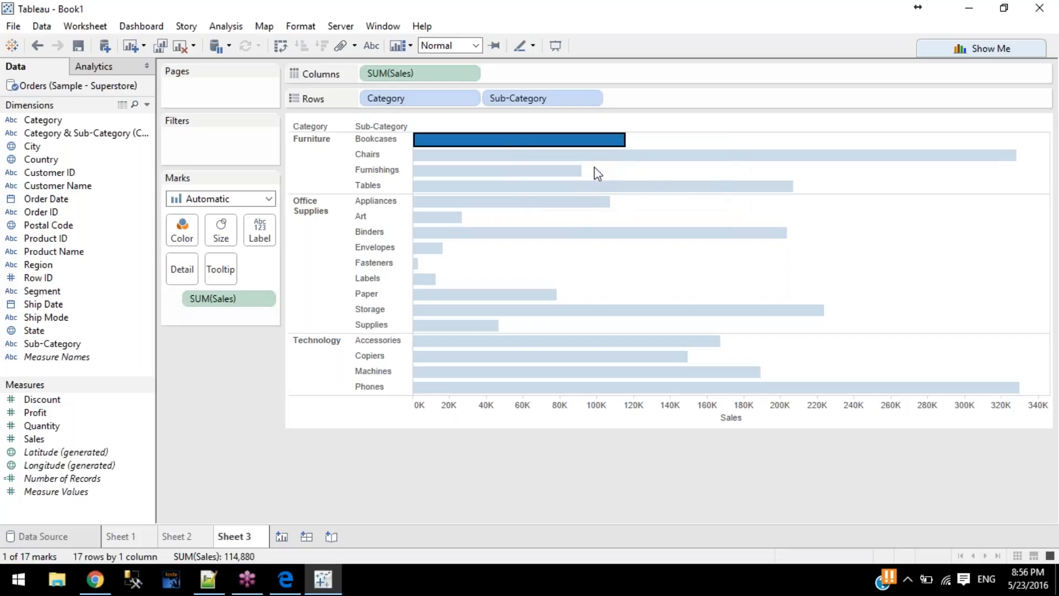
click(562, 144)
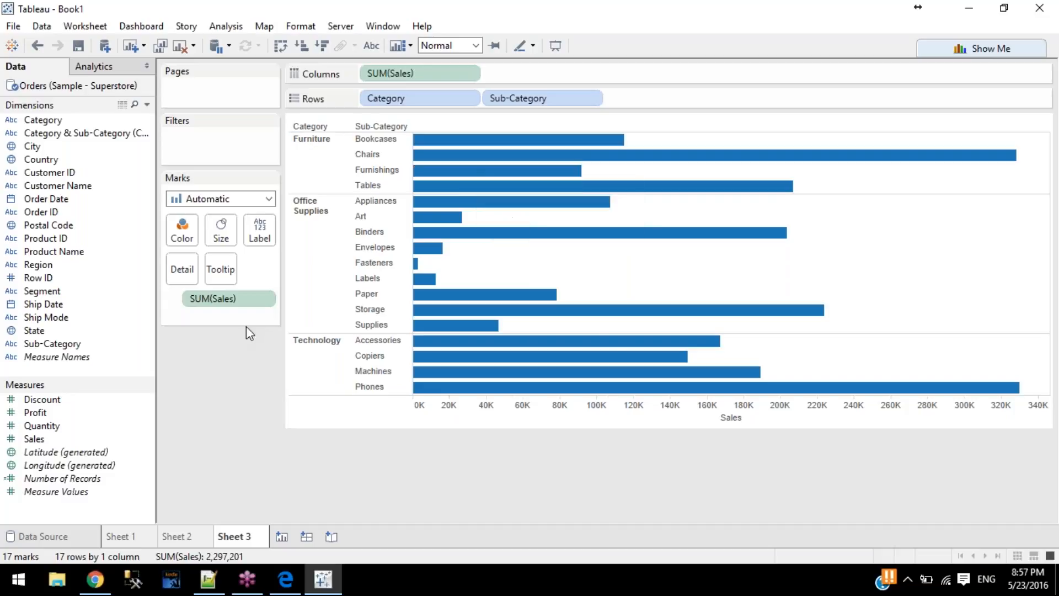
Step: Add Quantity to the Tooltip mark and open the tooltip text for editing
drag(36, 426, 224, 273)
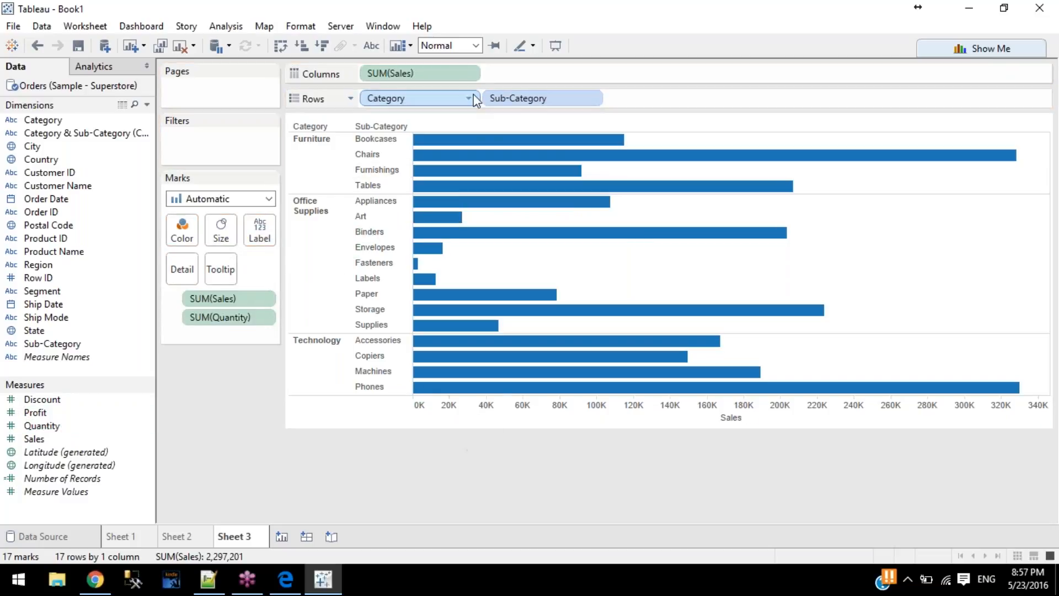
mouse_move(467, 150)
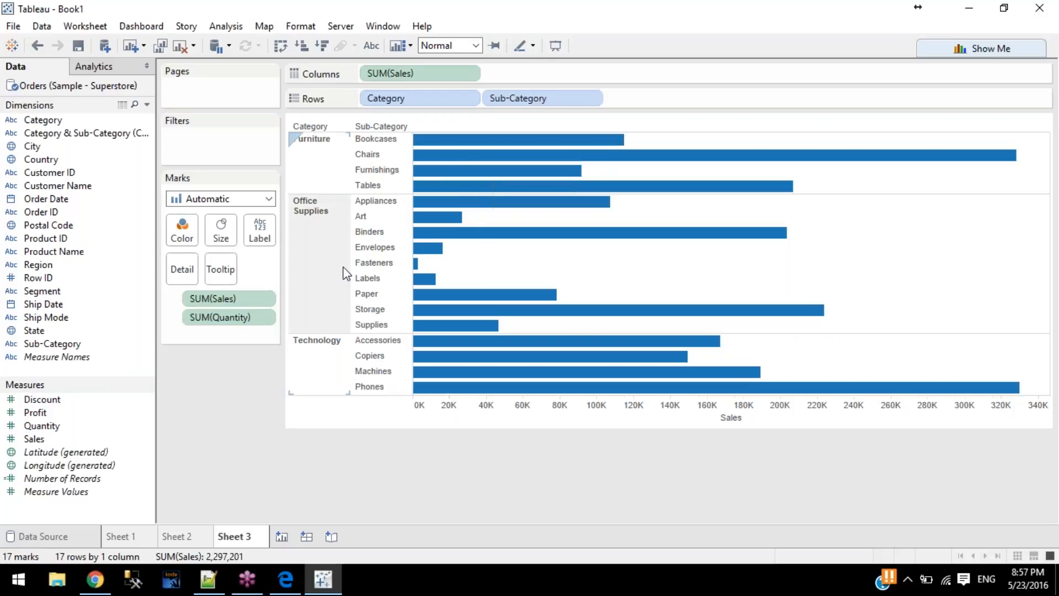
click(219, 270)
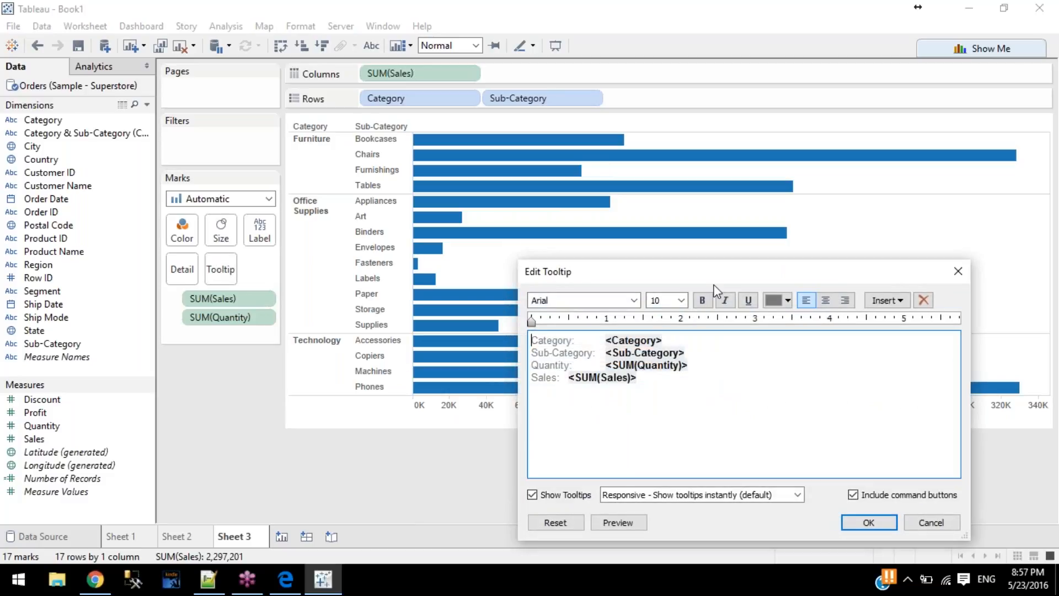
drag(709, 277, 386, 142)
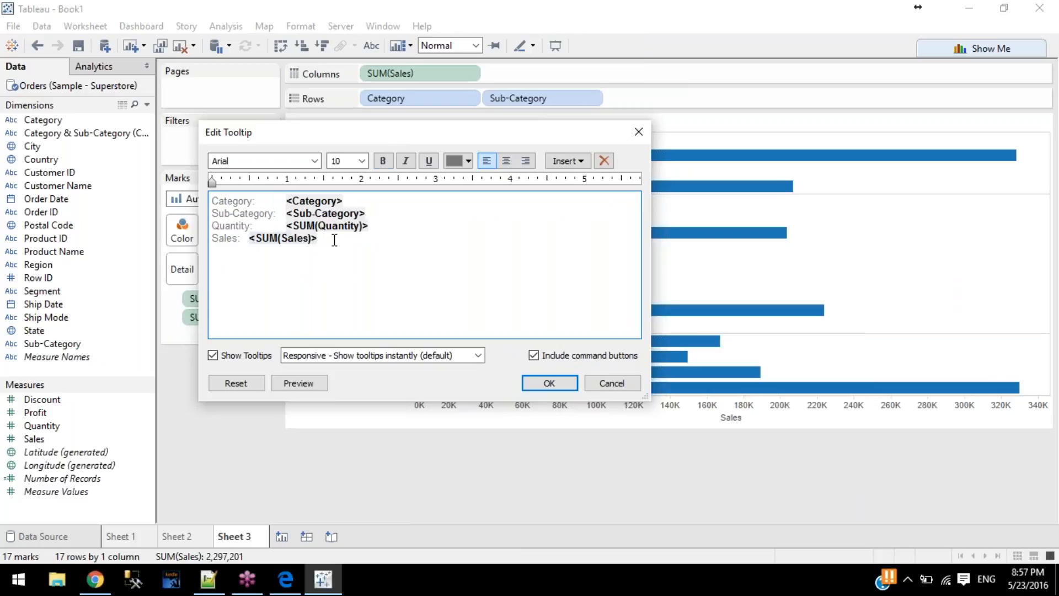
Step: Examine the Category line of the tooltip text, comparing its plain label with its field placeholder
drag(326, 240, 116, 172)
click(348, 292)
drag(213, 201, 255, 201)
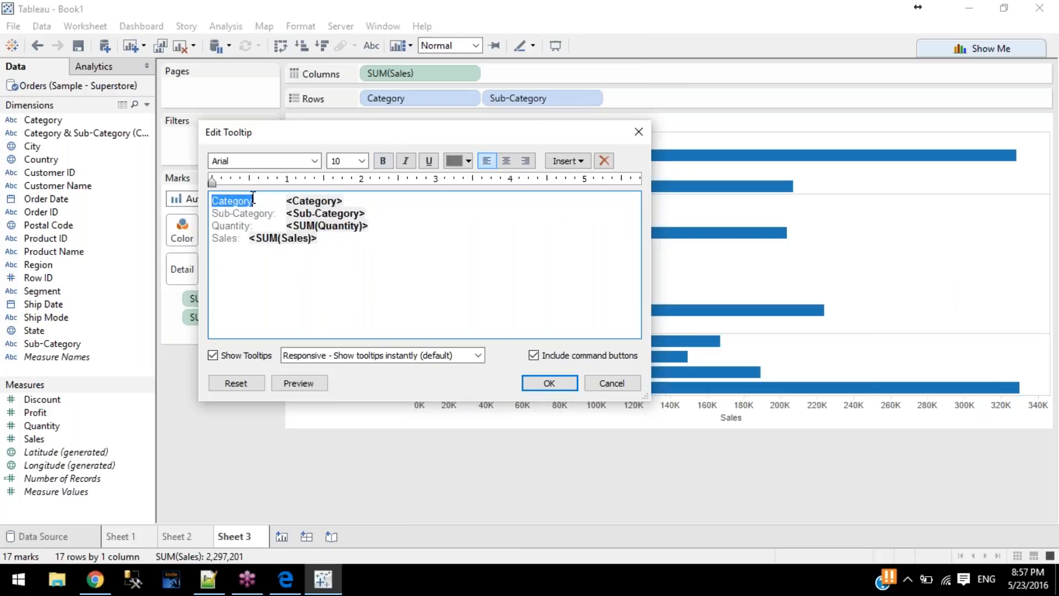
drag(348, 201, 288, 200)
click(290, 199)
double_click(320, 204)
drag(345, 199, 336, 200)
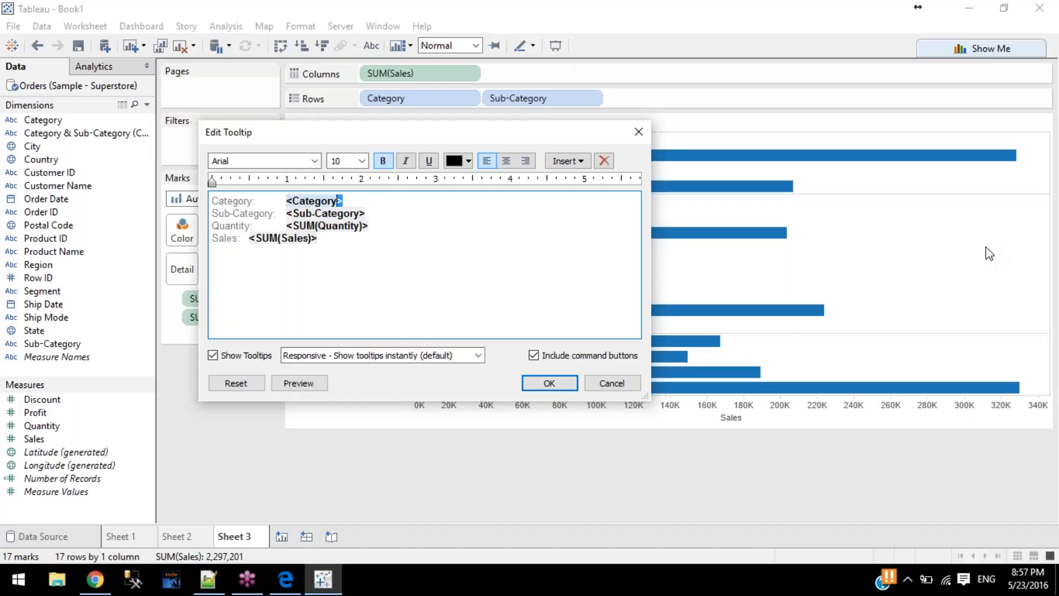
click(1042, 223)
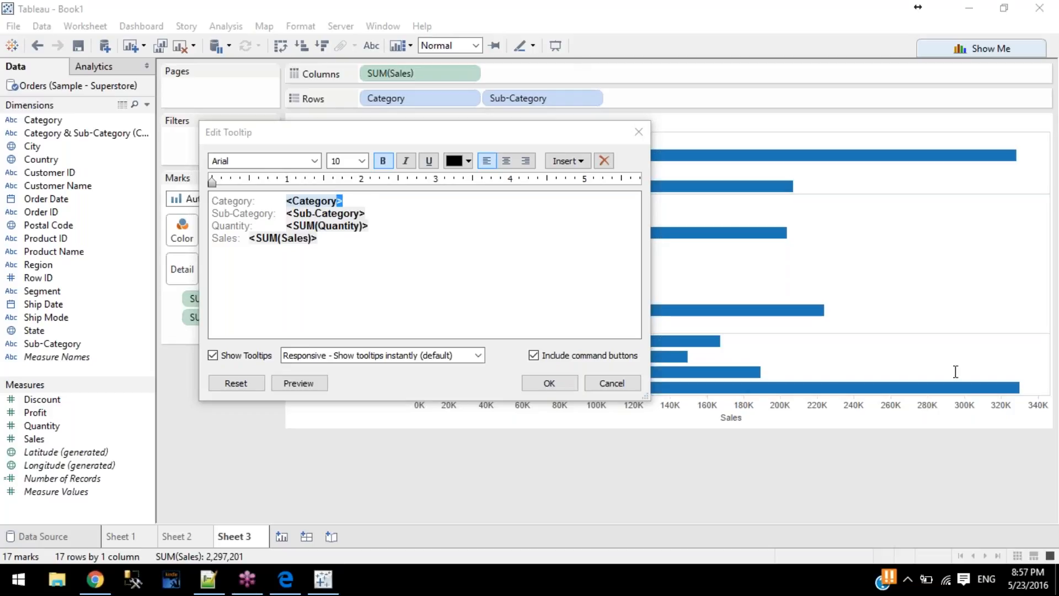
click(414, 230)
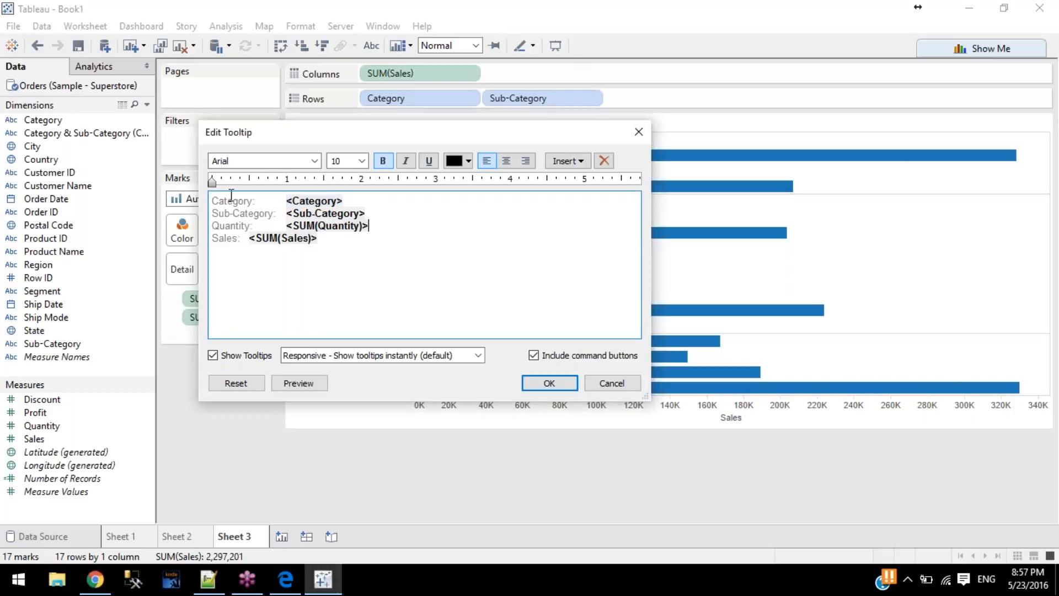
double_click(225, 199)
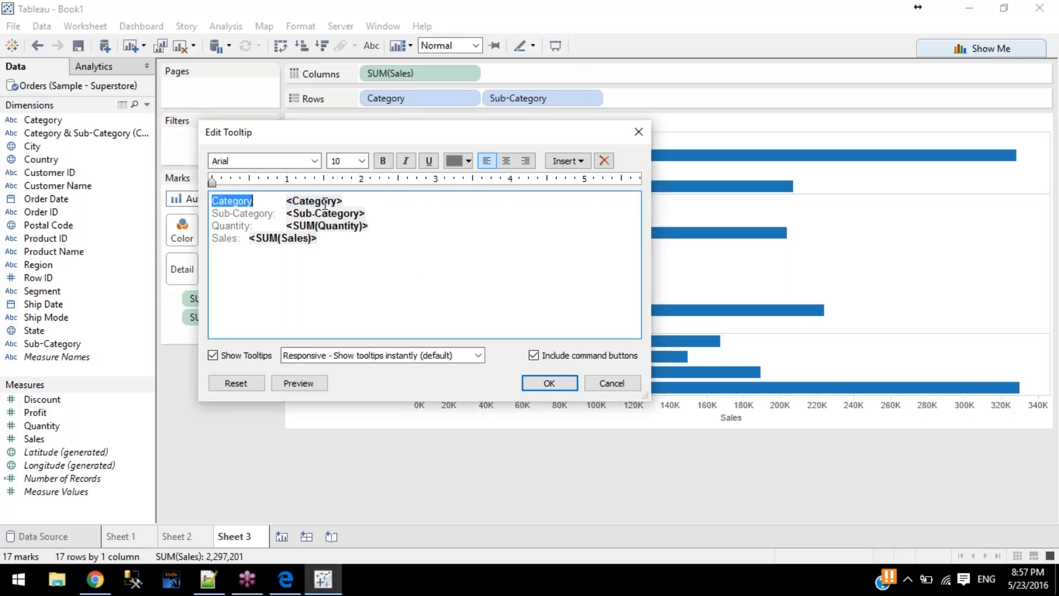
drag(349, 201, 288, 197)
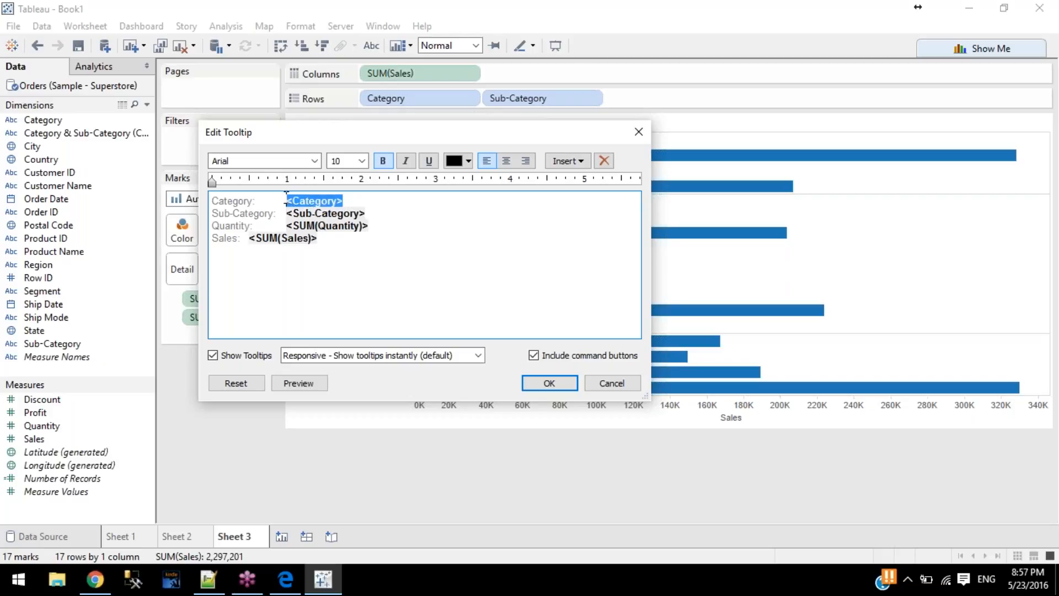
Step: Examine the labels and field placeholders on the Sub-Category and Quantity lines of the tooltip text
click(498, 268)
click(257, 206)
double_click(254, 213)
double_click(332, 213)
double_click(242, 223)
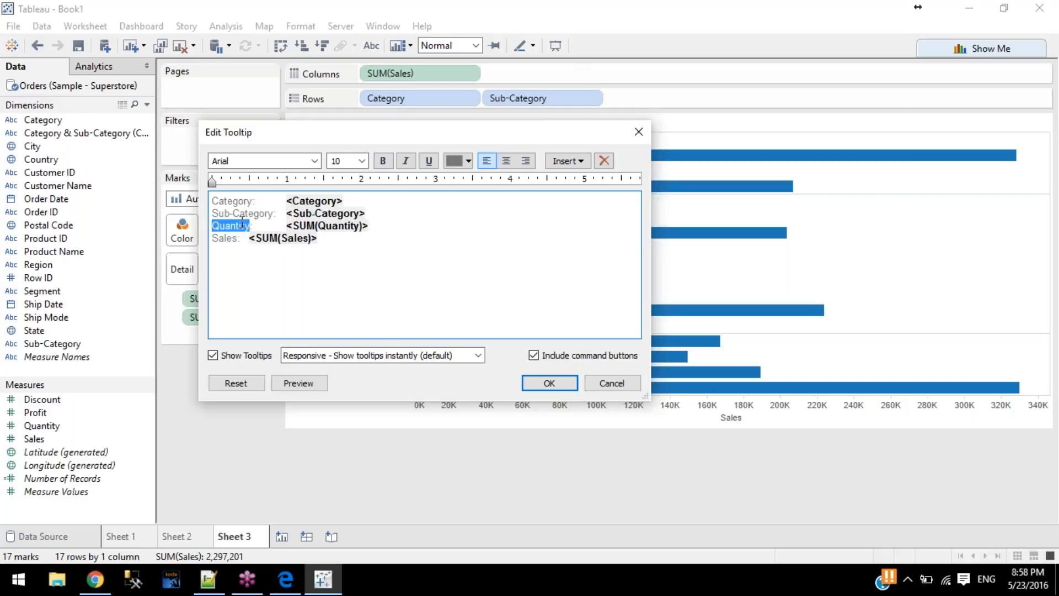
drag(374, 224, 287, 227)
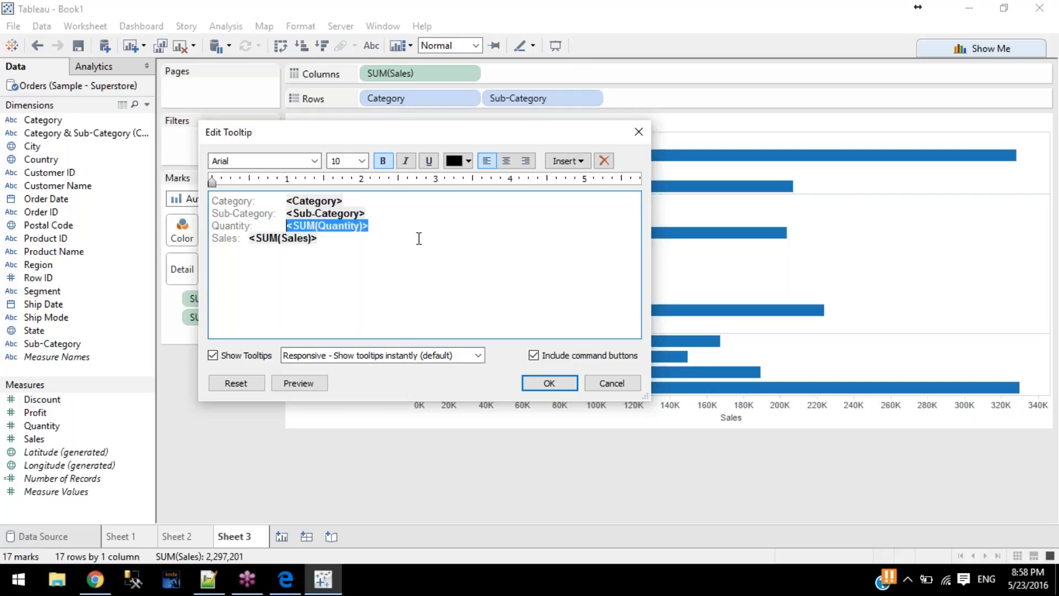
click(572, 167)
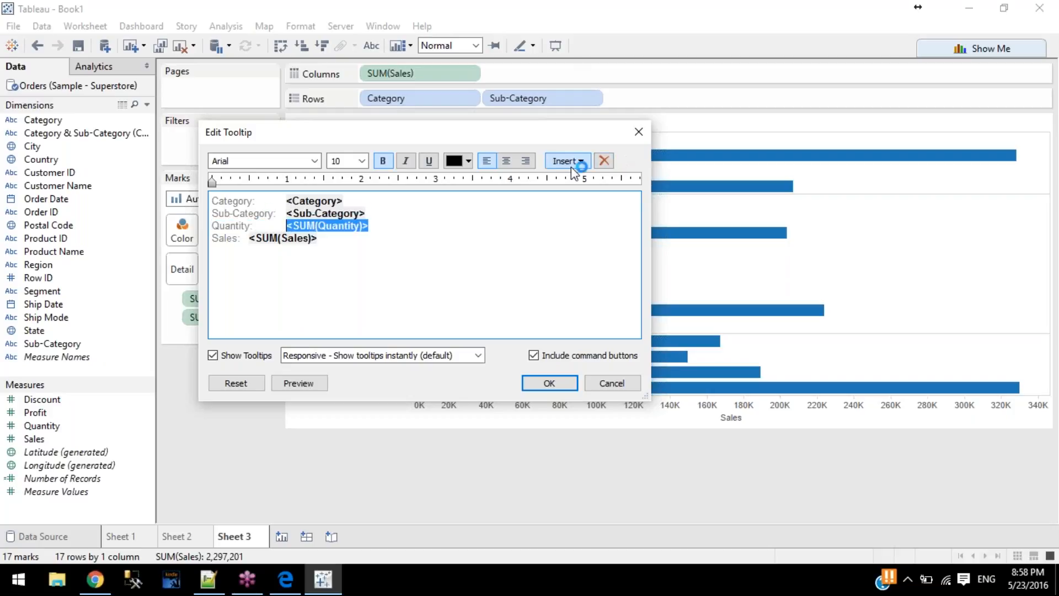
Step: Try replacing SUM with Avg in the tooltip's Quantity placeholder, and restore SUM
click(314, 227)
drag(314, 226, 299, 226)
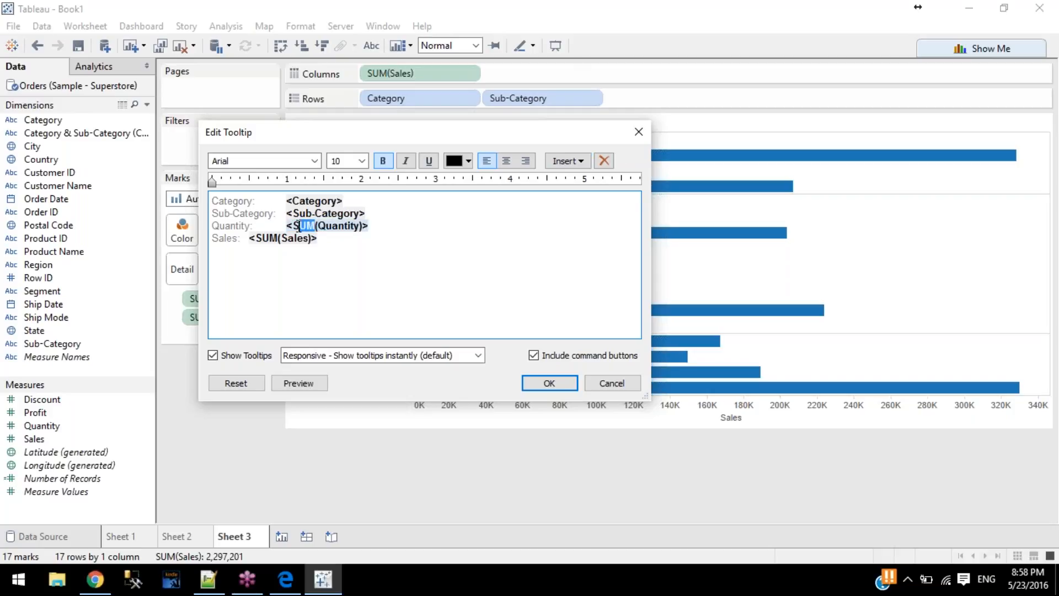
key(shift+Left)
text(Avg)
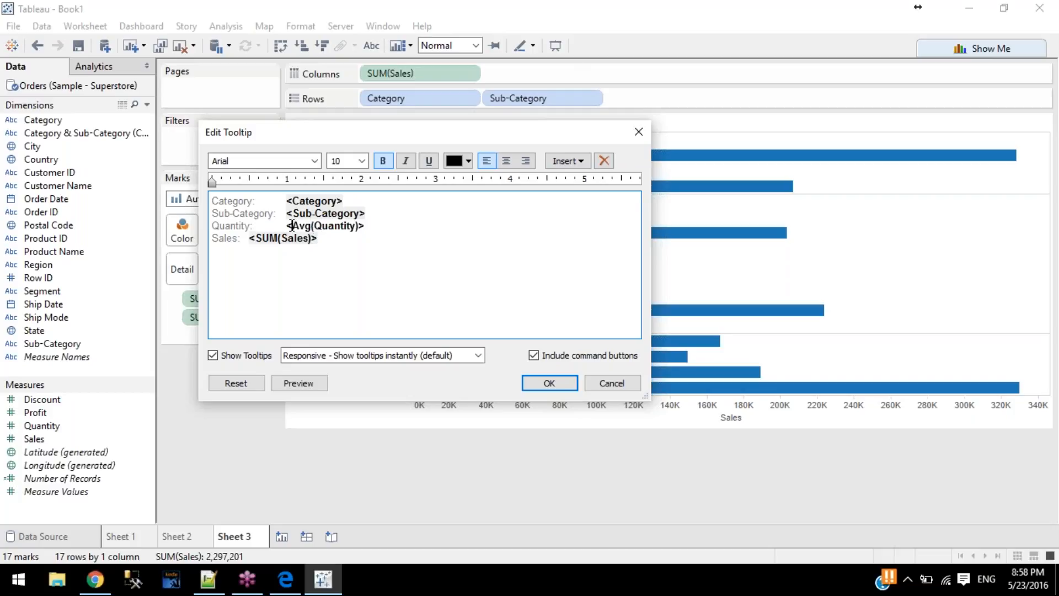
drag(292, 225, 403, 223)
click(403, 222)
key(BackSpace)
key(BackSpace)
key(BackSpace)
text(SUM)
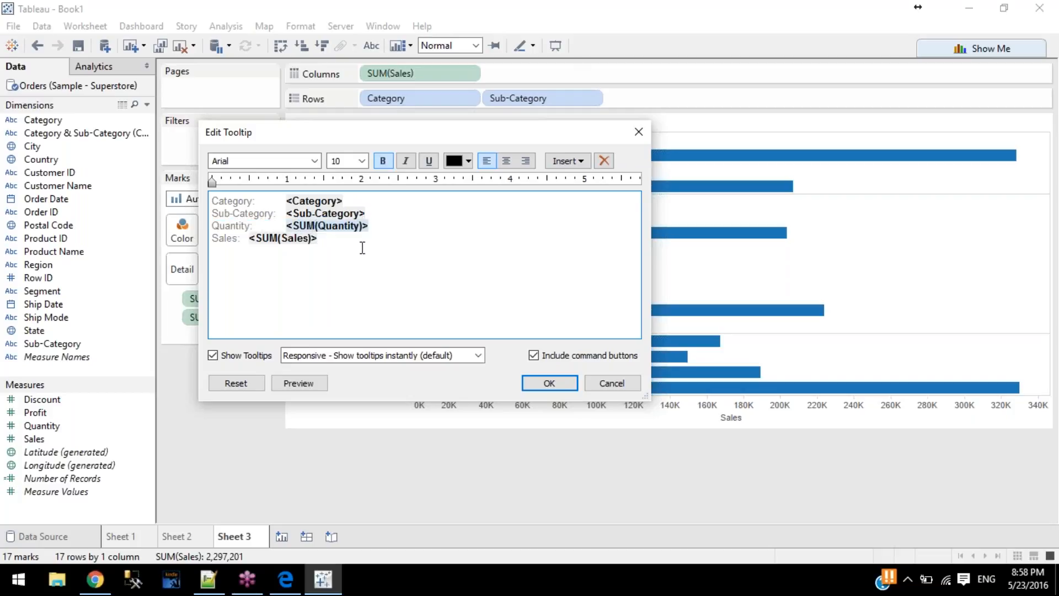
Step: Rewrite the tooltip's Quantity placeholder as AVG(Quantity), apply it, and check the details of the Paper bar
drag(315, 224, 310, 223)
text(Avg)
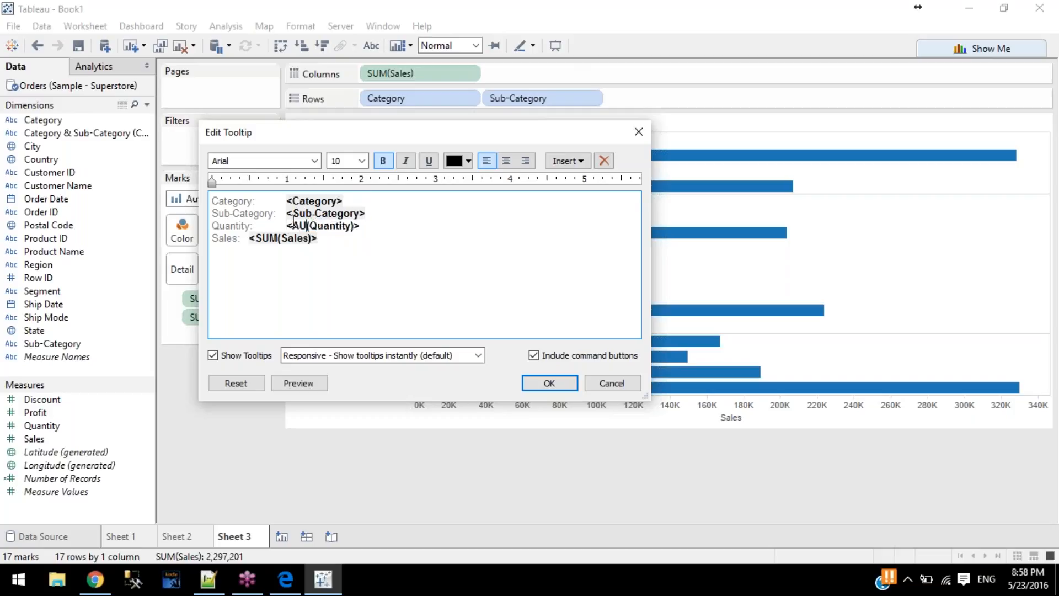
key(BackSpace)
key(BackSpace)
text(VG)
click(369, 310)
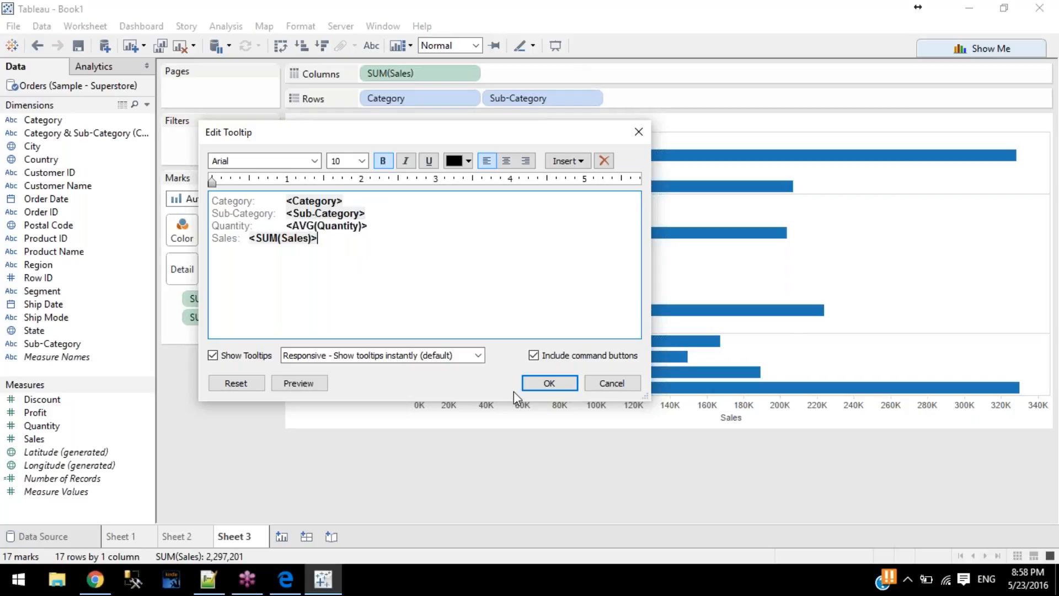
click(547, 384)
click(458, 297)
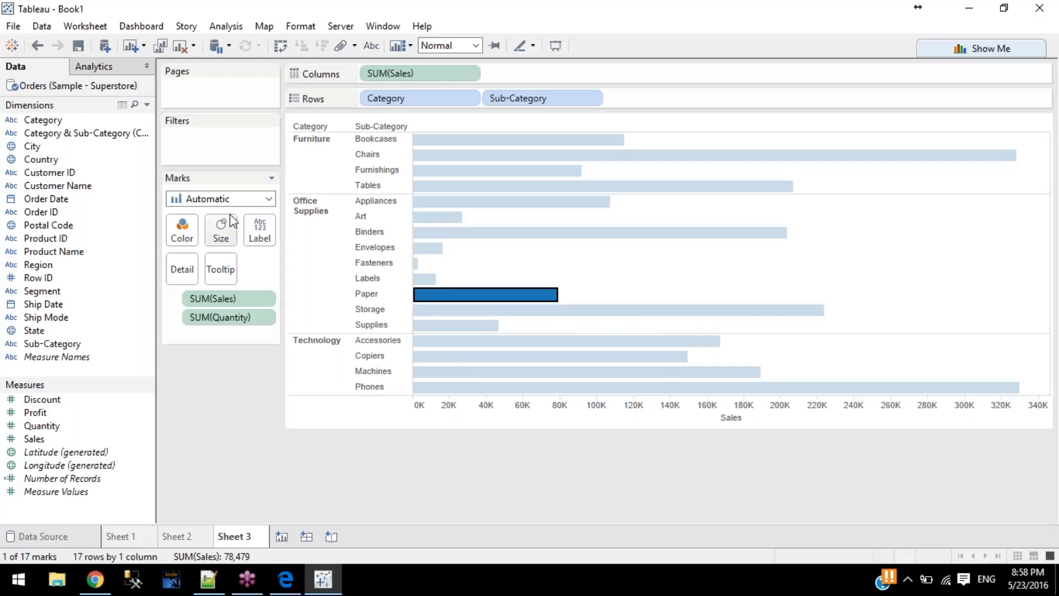
Step: Replace the AVG(Quantity) placeholder in the tooltip text with the inserted SUM(Quantity) field and apply the edit
click(221, 269)
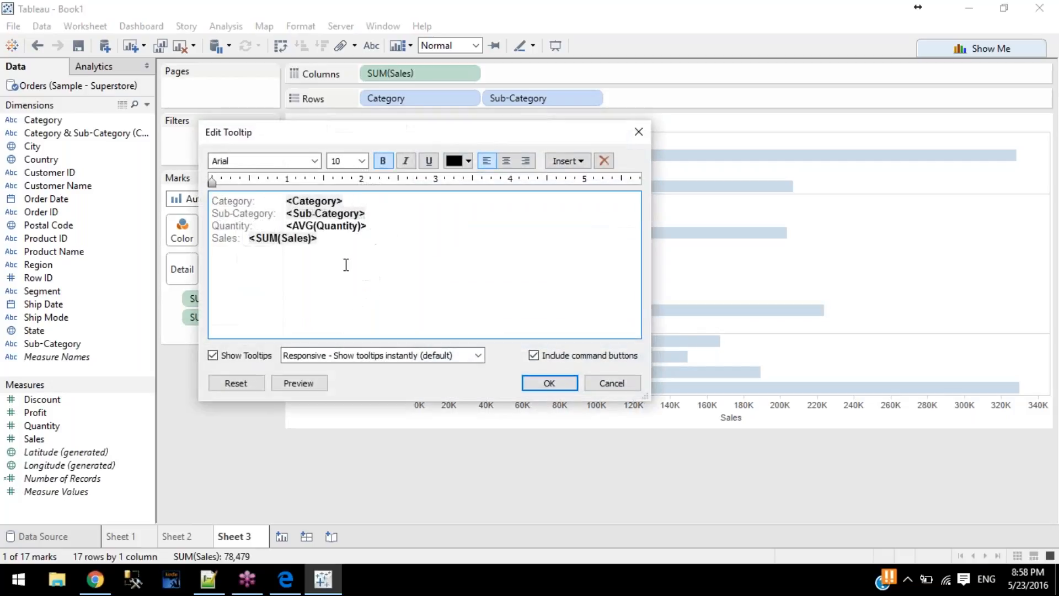
drag(380, 227, 285, 227)
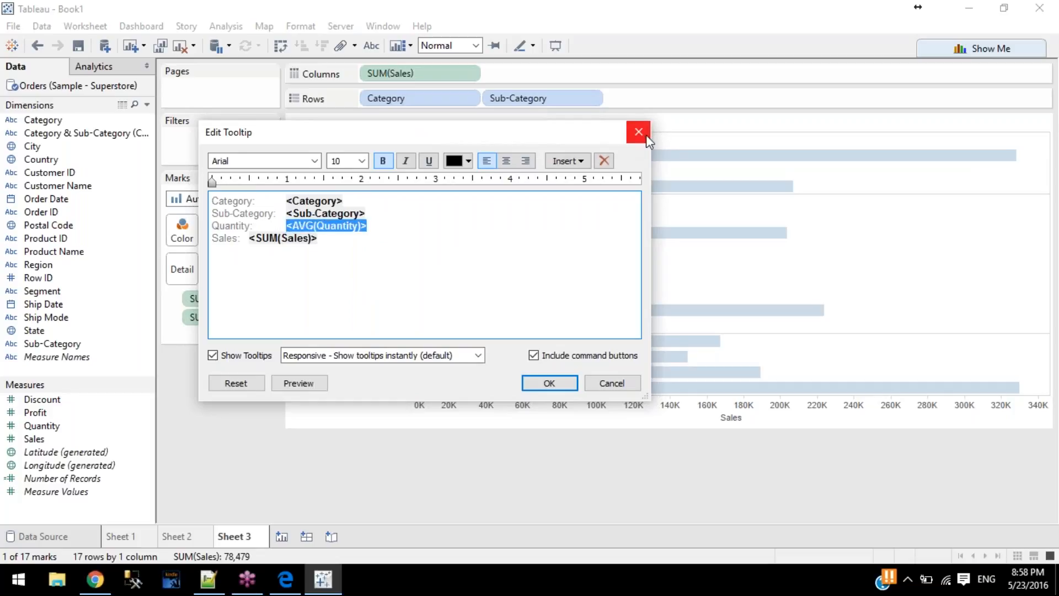
click(579, 159)
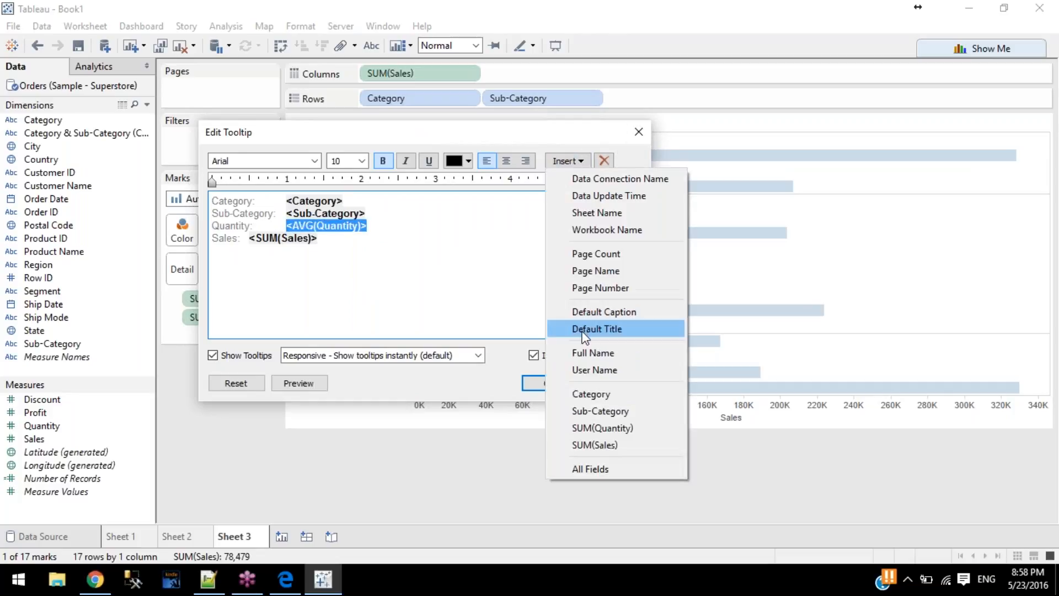
click(593, 428)
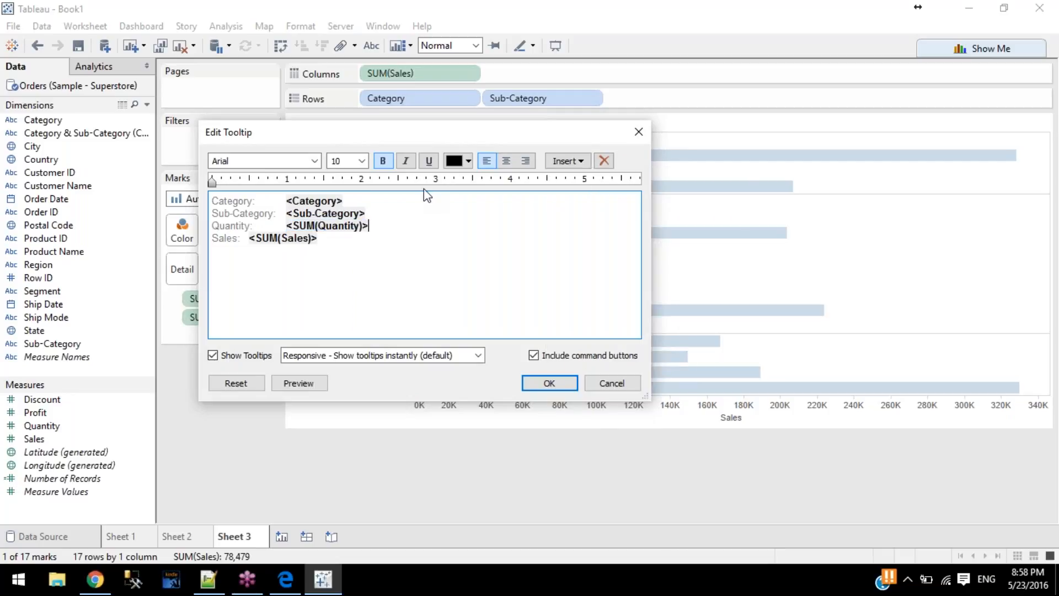
click(544, 383)
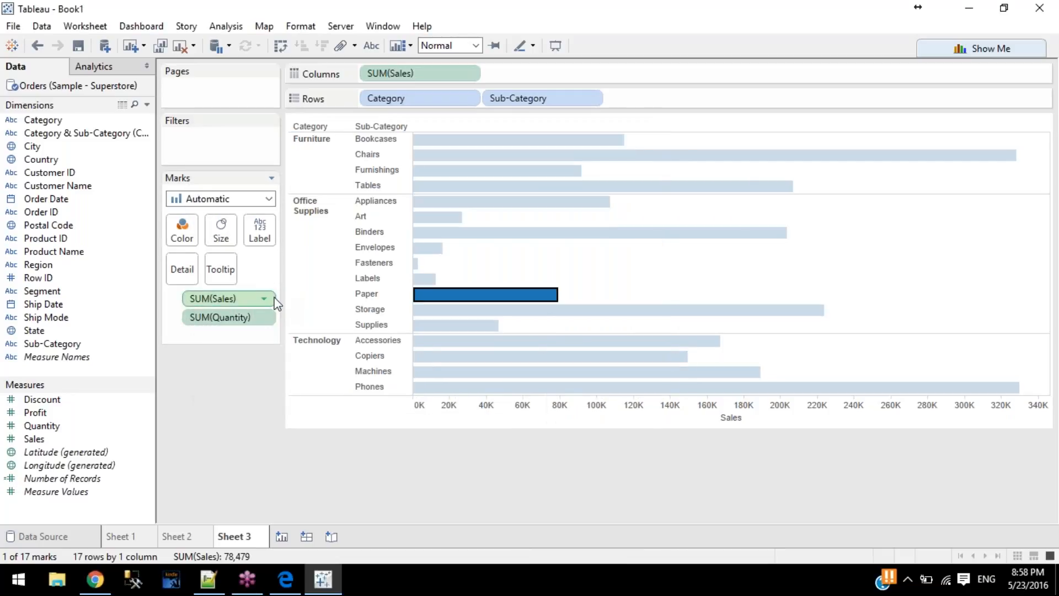
Step: Change the aggregation of the Quantity measure on the marks to average
click(268, 315)
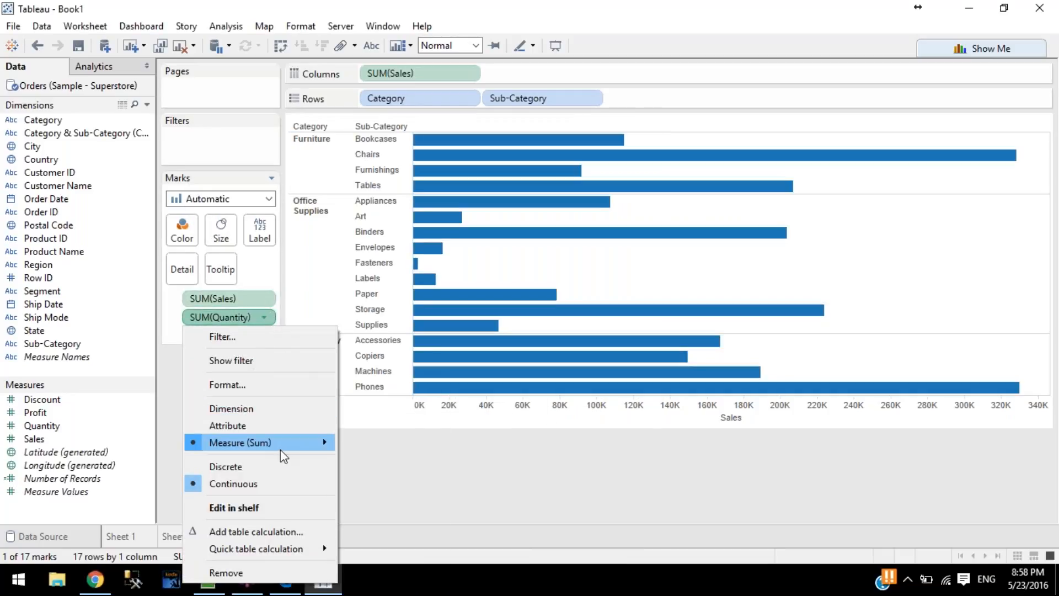
mouse_move(282, 445)
click(367, 407)
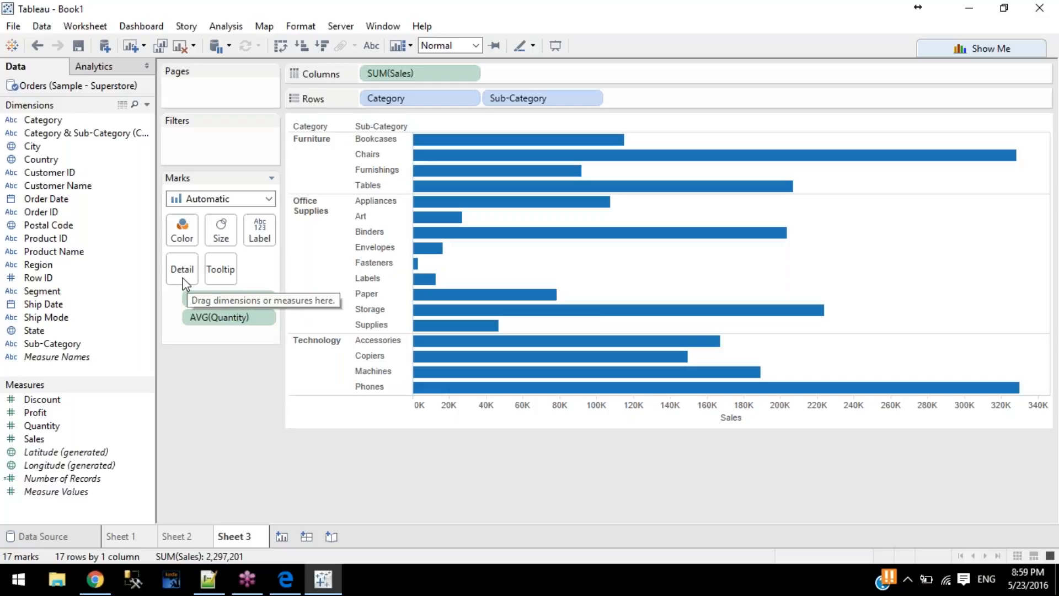
Step: Switch on mark labels for the bars, toggling them off and on to compare the chart
click(259, 241)
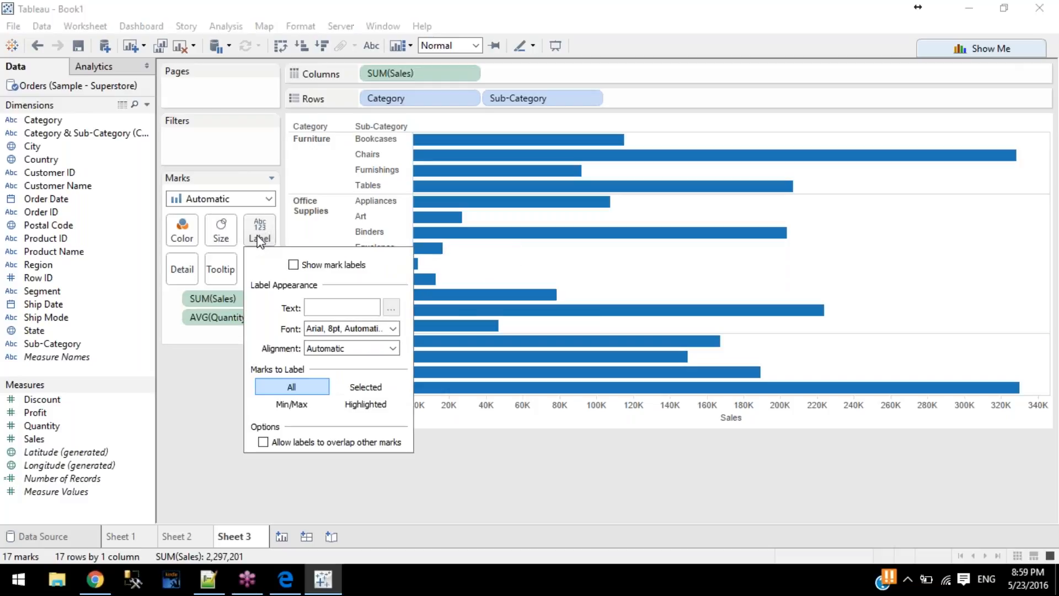
click(293, 266)
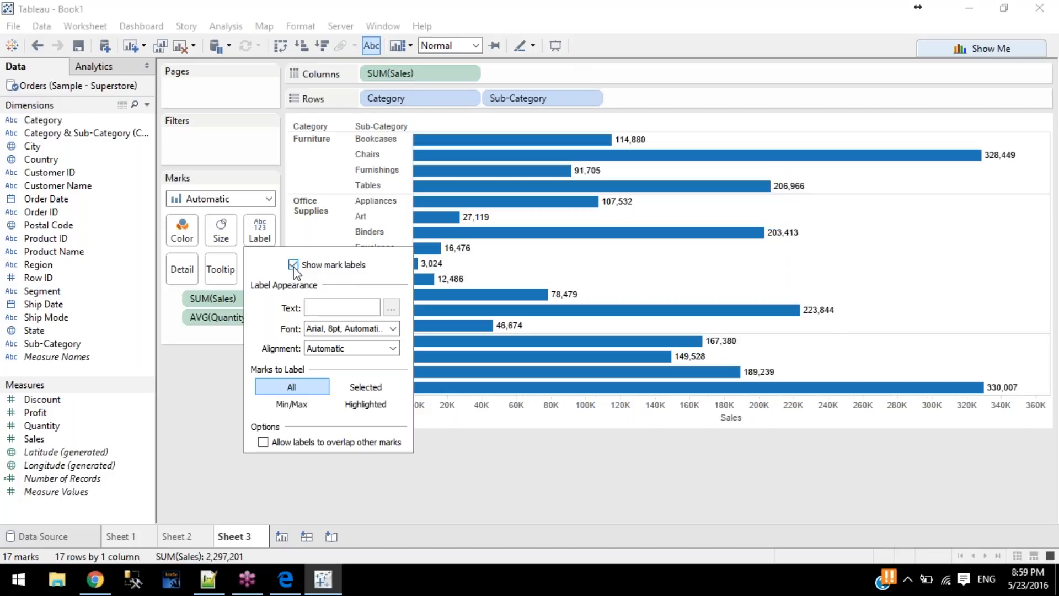
click(293, 265)
click(293, 265)
click(304, 269)
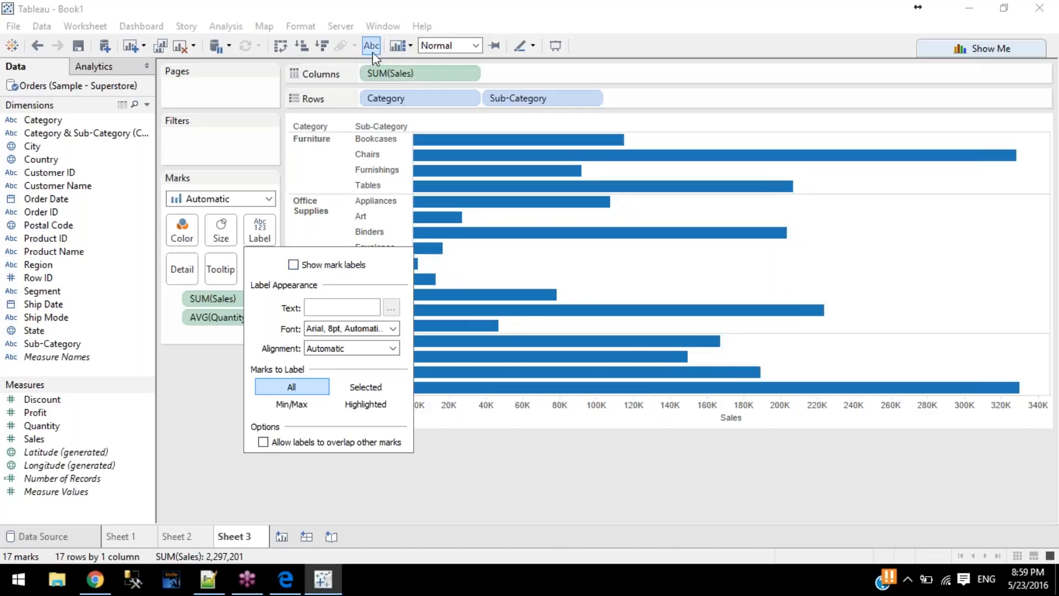
click(309, 270)
click(309, 270)
click(309, 270)
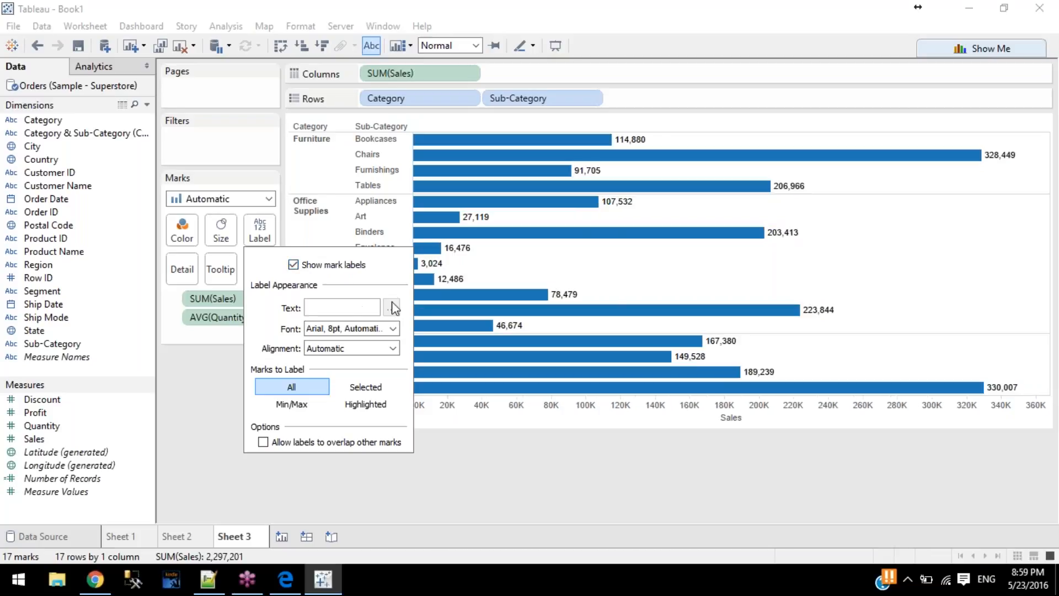
Step: Remove SUM(Sales) from the marks and label the bars with AVG(Quantity)
click(221, 327)
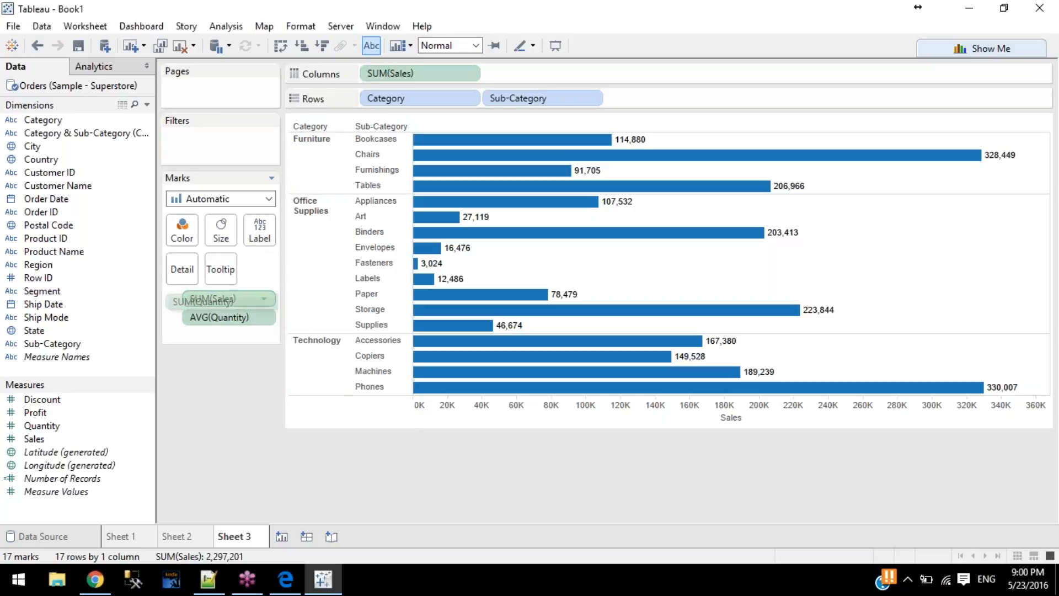
drag(237, 298, 249, 283)
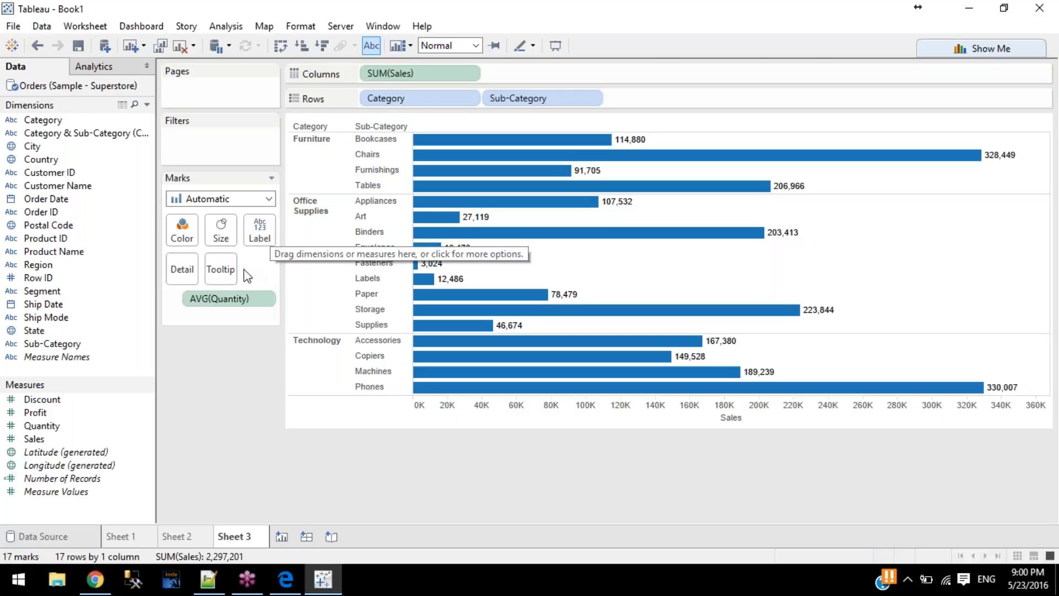
drag(243, 298, 260, 237)
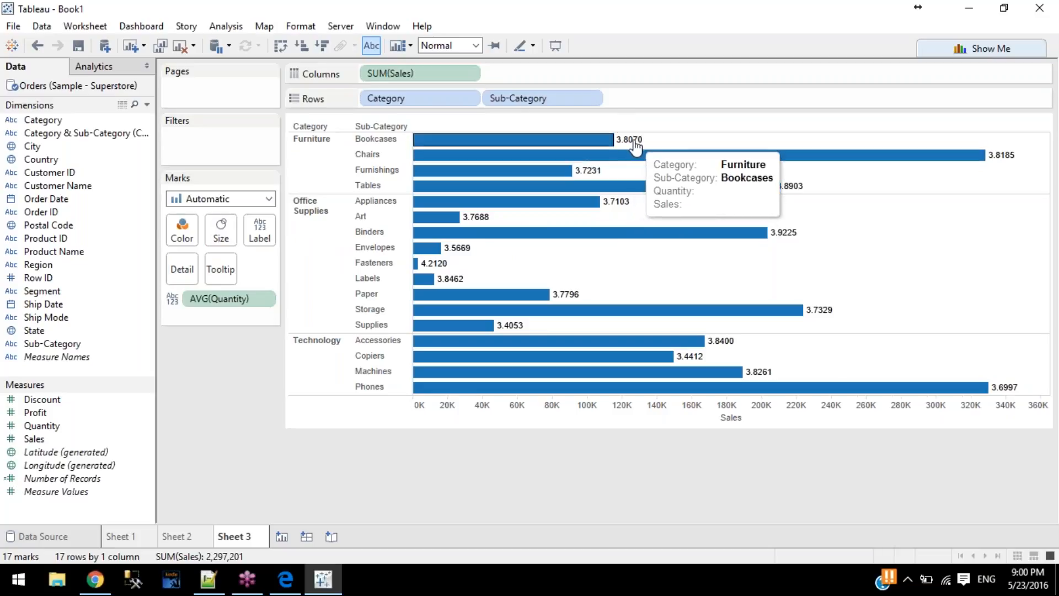
Step: Insert the text "Average :" before the AVG(Quantity) field in the mark label text and apply it
click(267, 240)
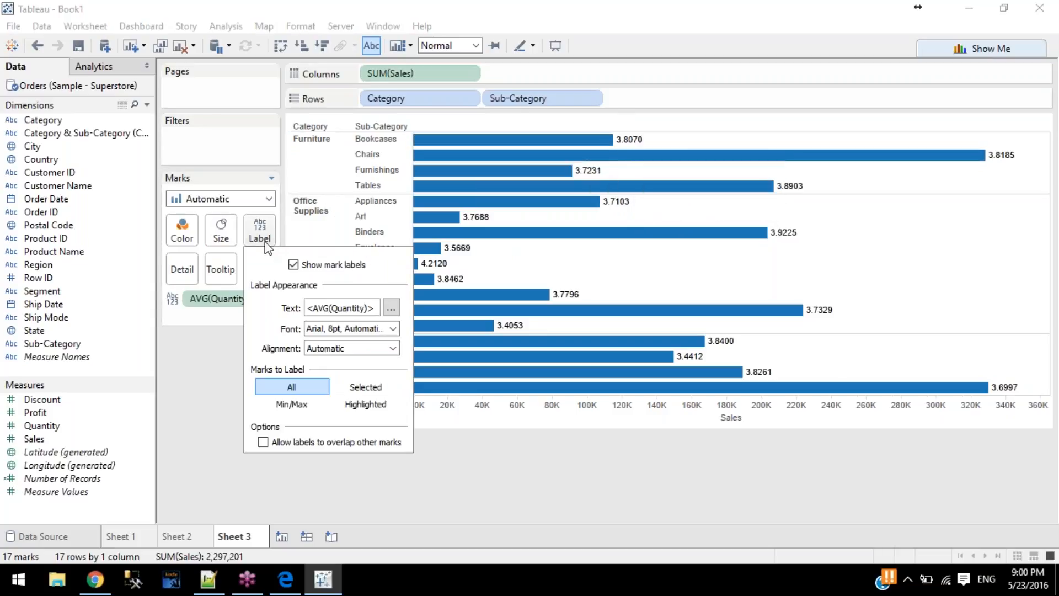
click(392, 309)
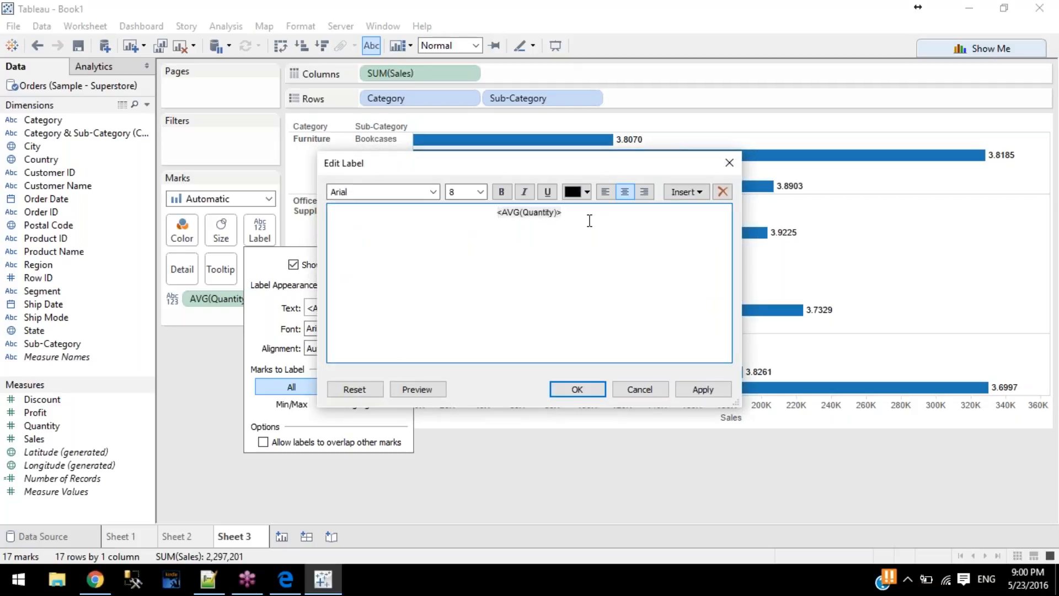
click(686, 192)
click(692, 193)
click(693, 193)
click(543, 238)
double_click(531, 212)
text(Average :)
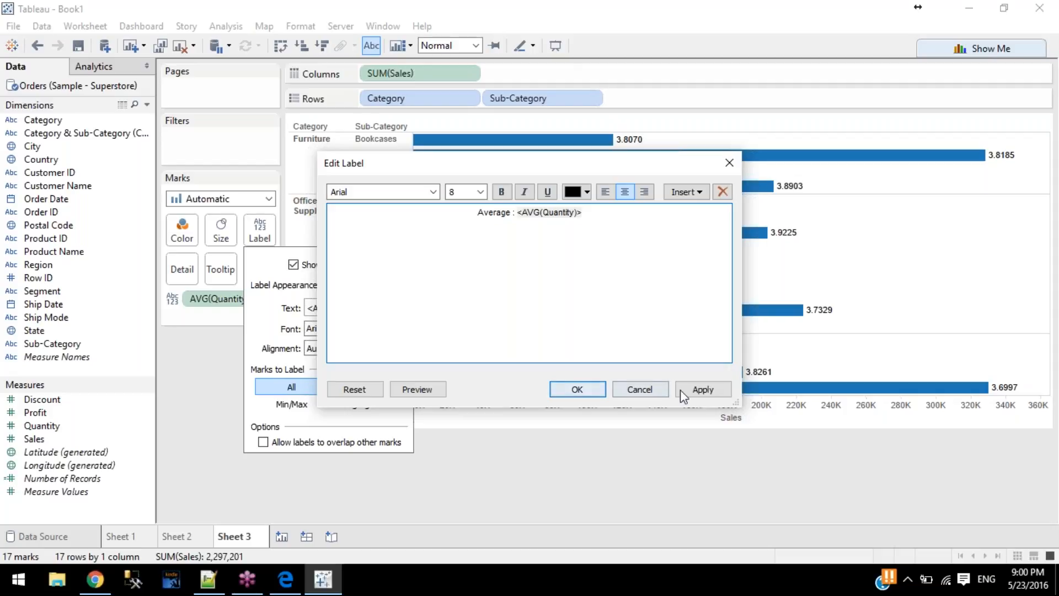
click(702, 389)
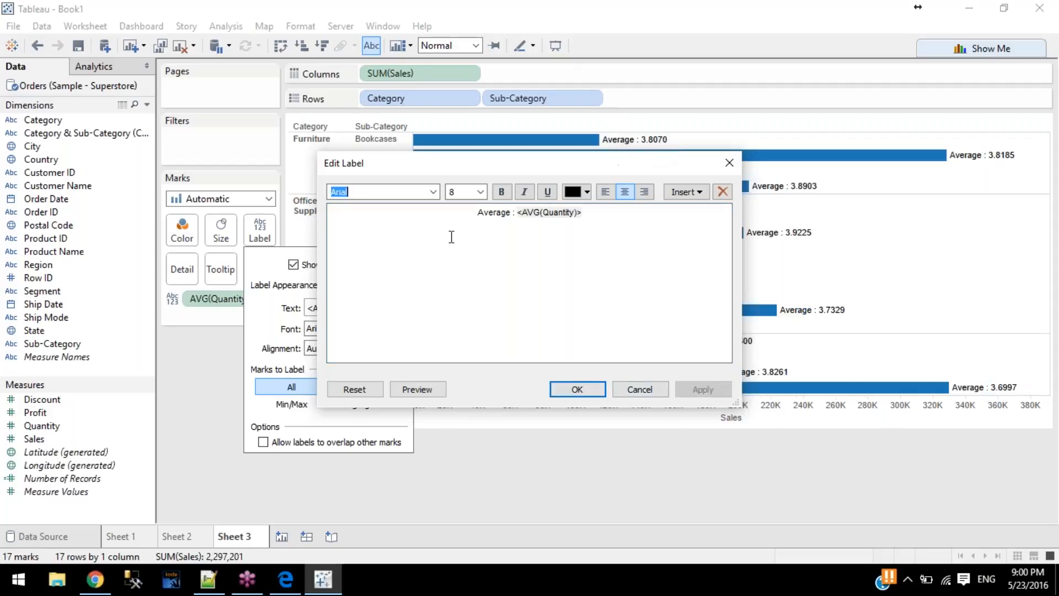
Step: Replace the word "Average" in the mark label text with "Quantity", apply it and close the label editor
drag(515, 215, 455, 209)
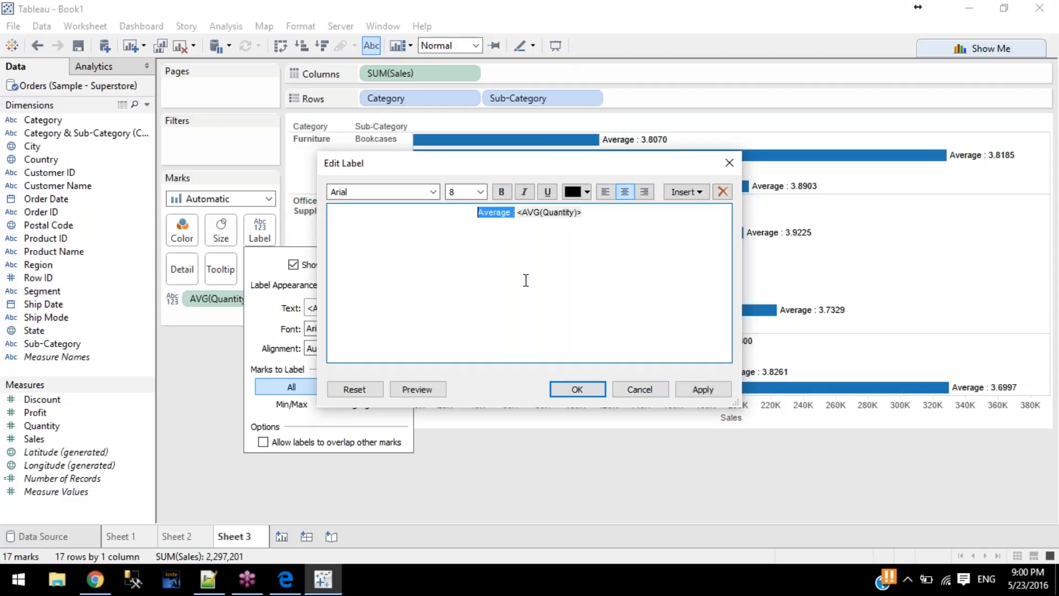
double_click(490, 215)
text(Quantity)
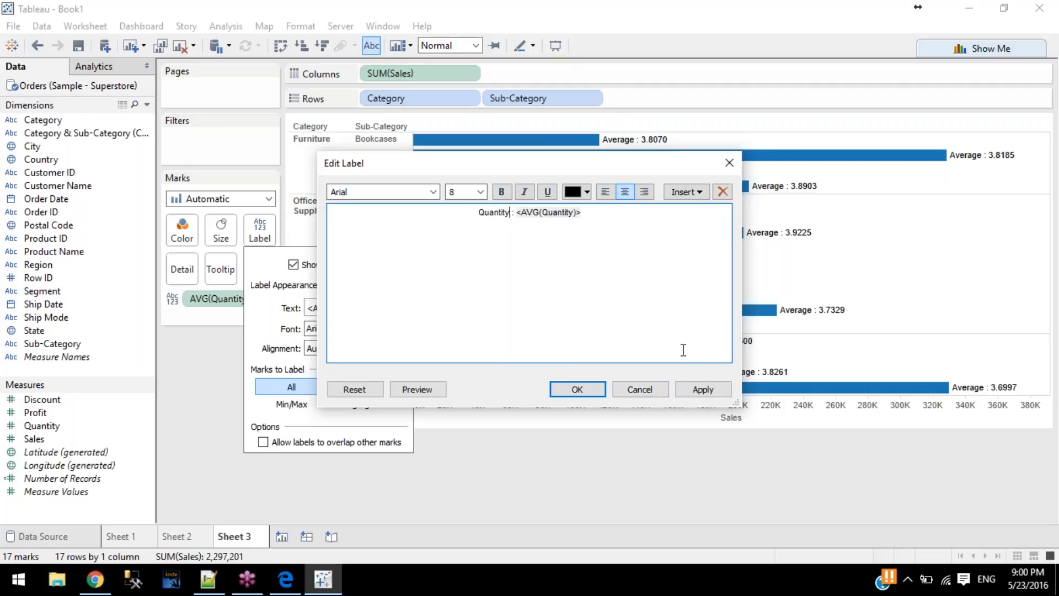
click(700, 390)
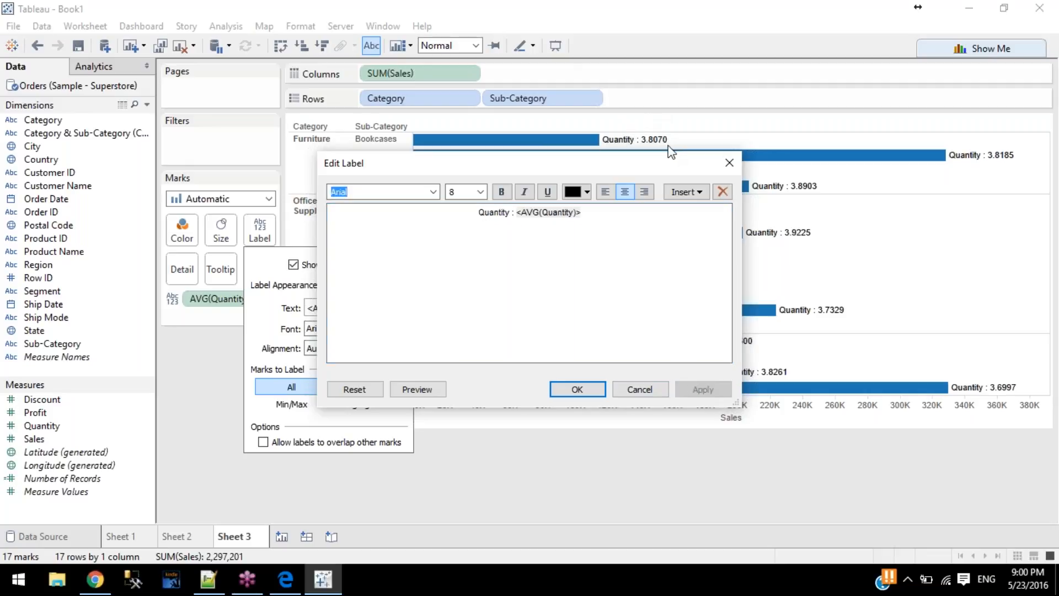
triple_click(590, 224)
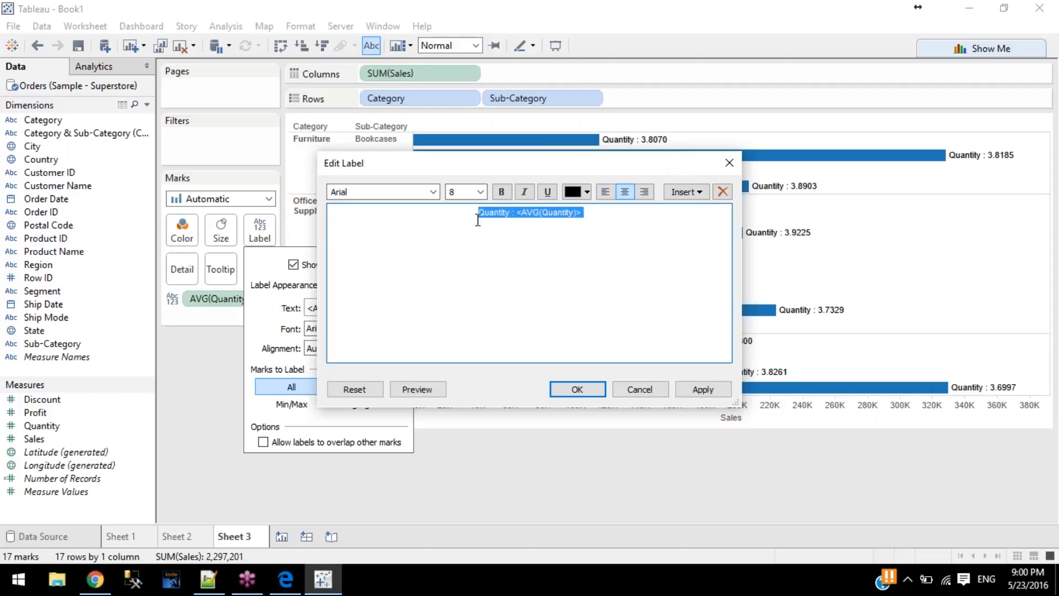
click(728, 161)
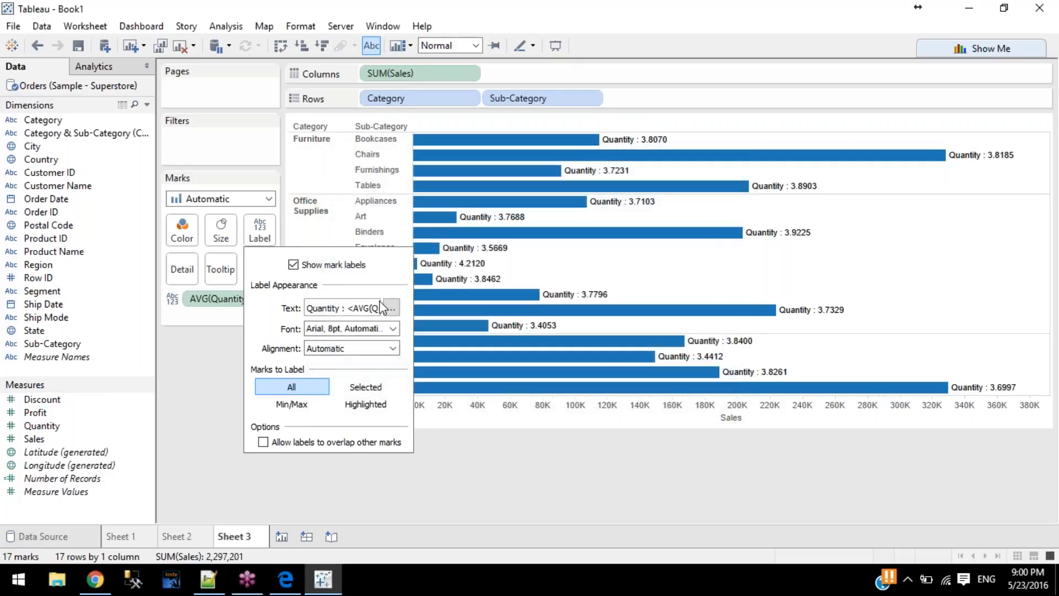
Step: Set the label font color to Match Mark Color, select the Labels bar to check it, and clear the selection
click(379, 329)
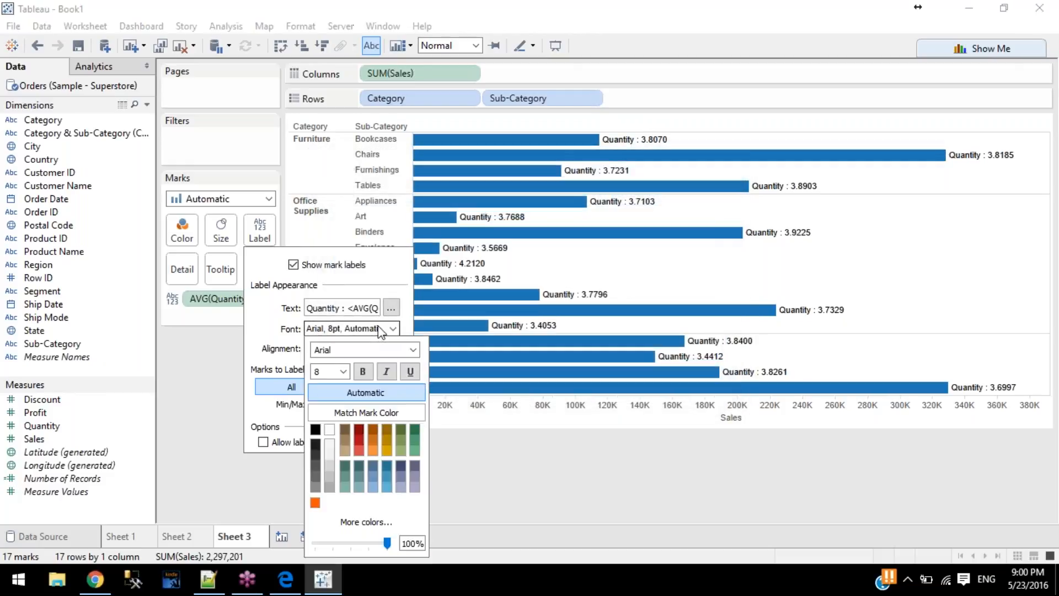
double_click(336, 350)
double_click(330, 371)
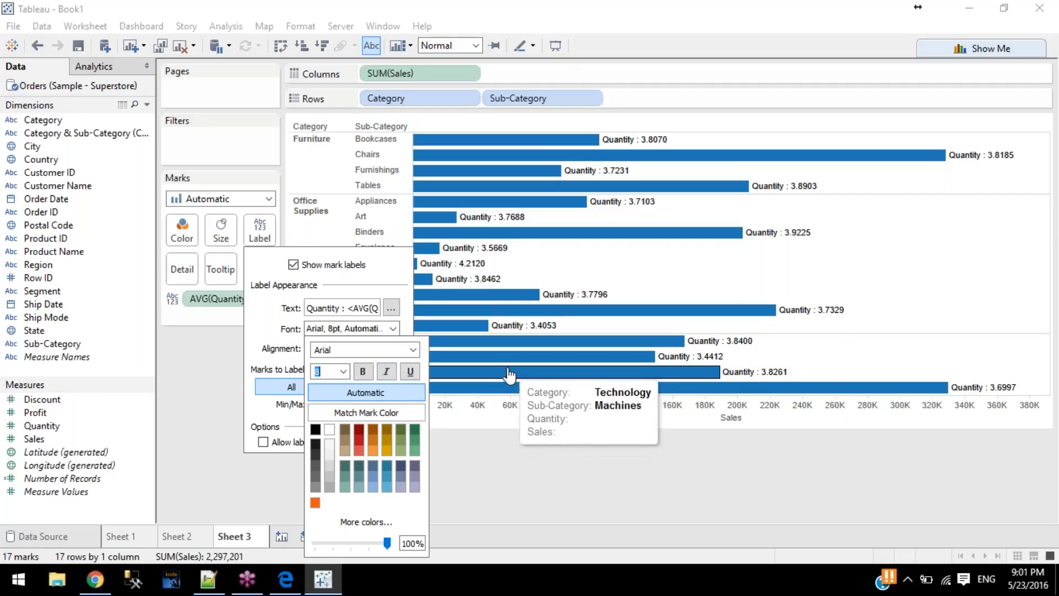
click(400, 409)
click(478, 297)
click(426, 281)
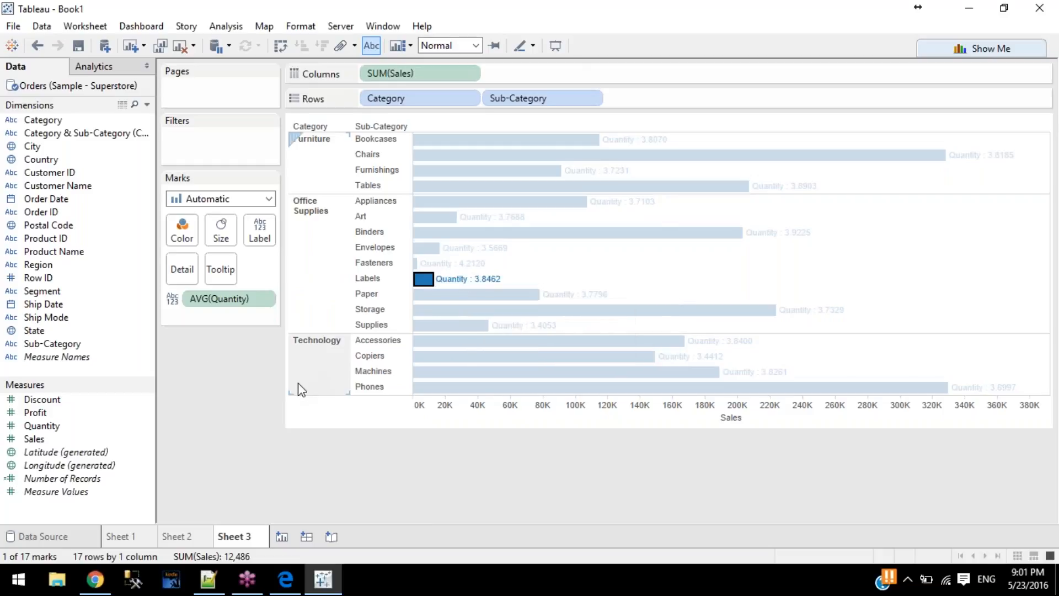
click(204, 362)
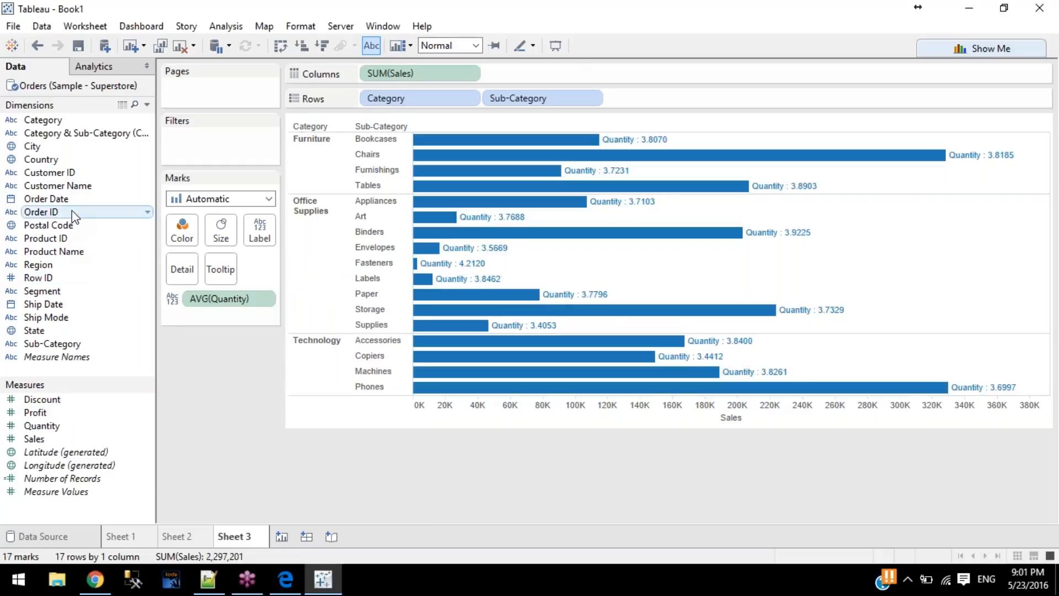
Step: Color the bars by the Category dimension
drag(43, 120, 173, 228)
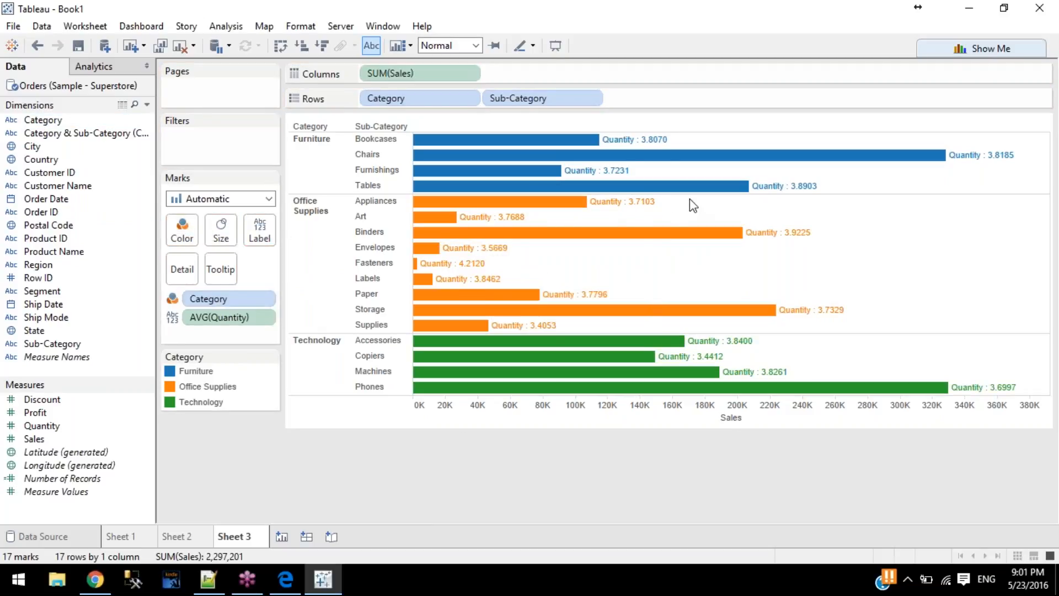
mouse_move(651, 158)
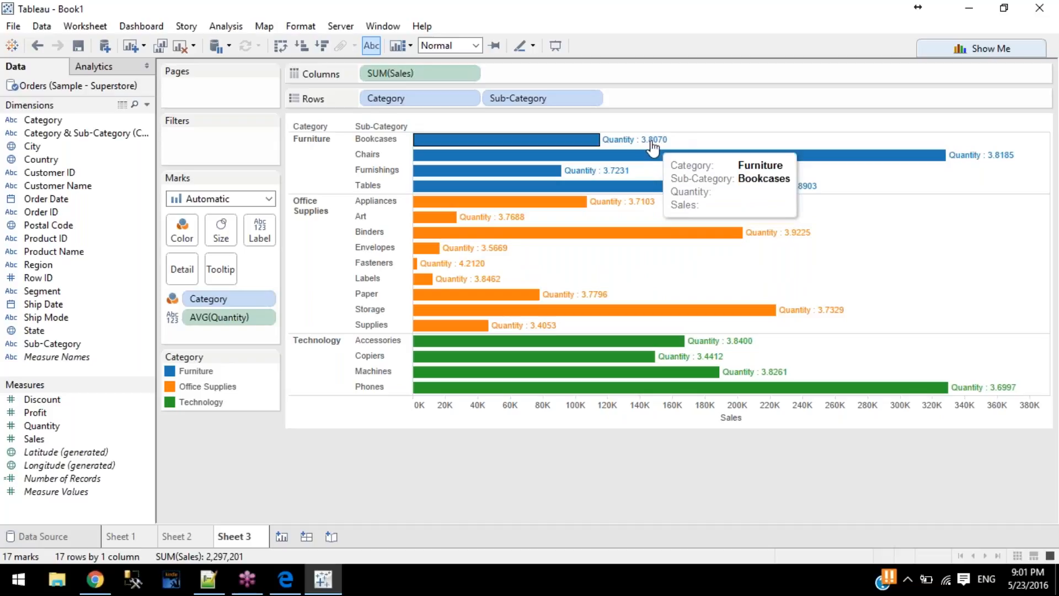
Step: Try Automatic and several palette colors for the label font, ending on dark teal, and inspect the custom color and opacity options
click(261, 239)
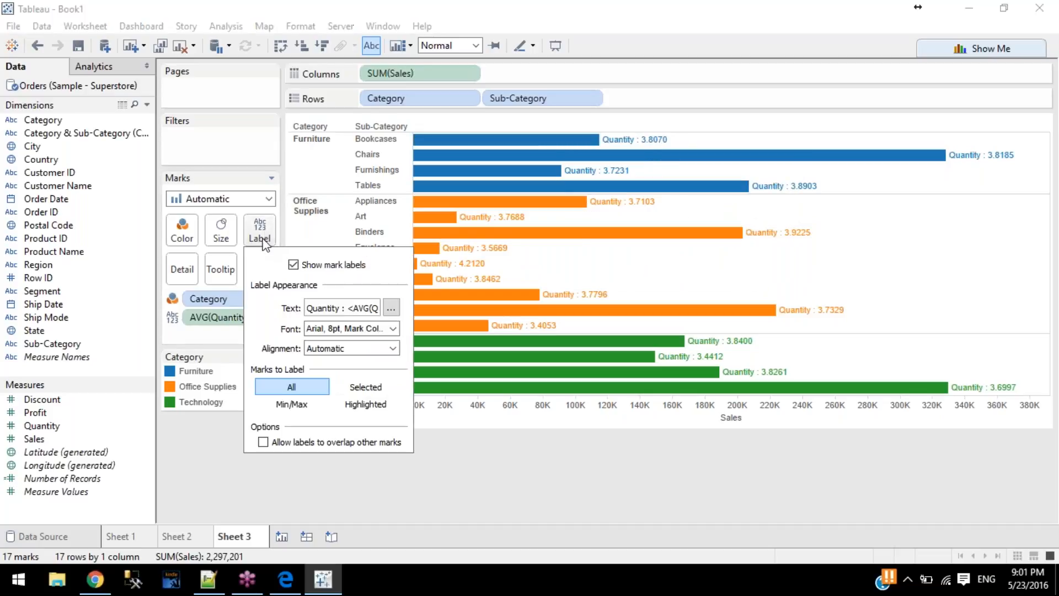
click(346, 344)
click(346, 328)
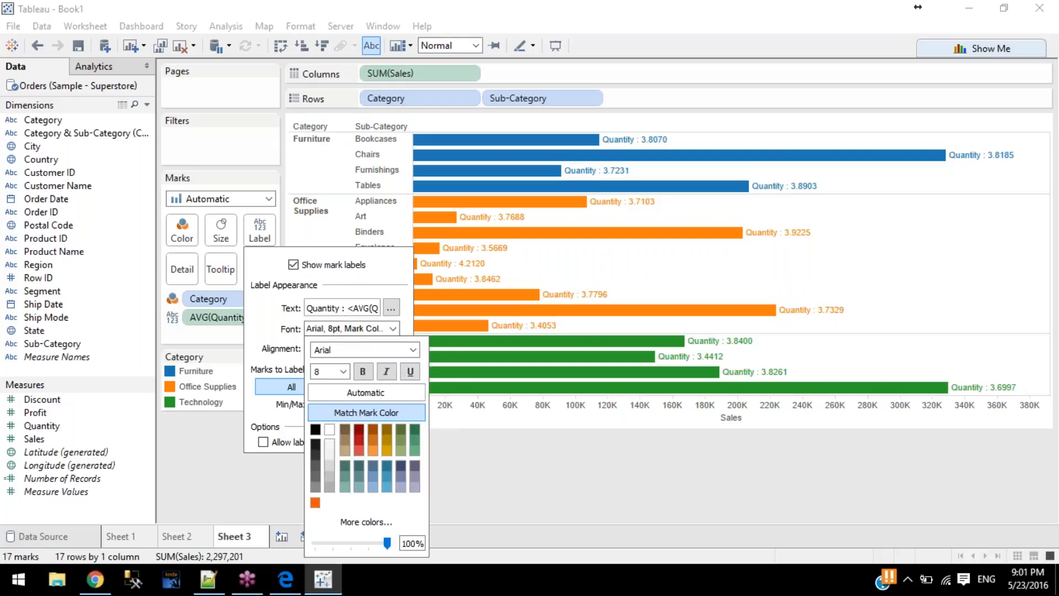
click(368, 396)
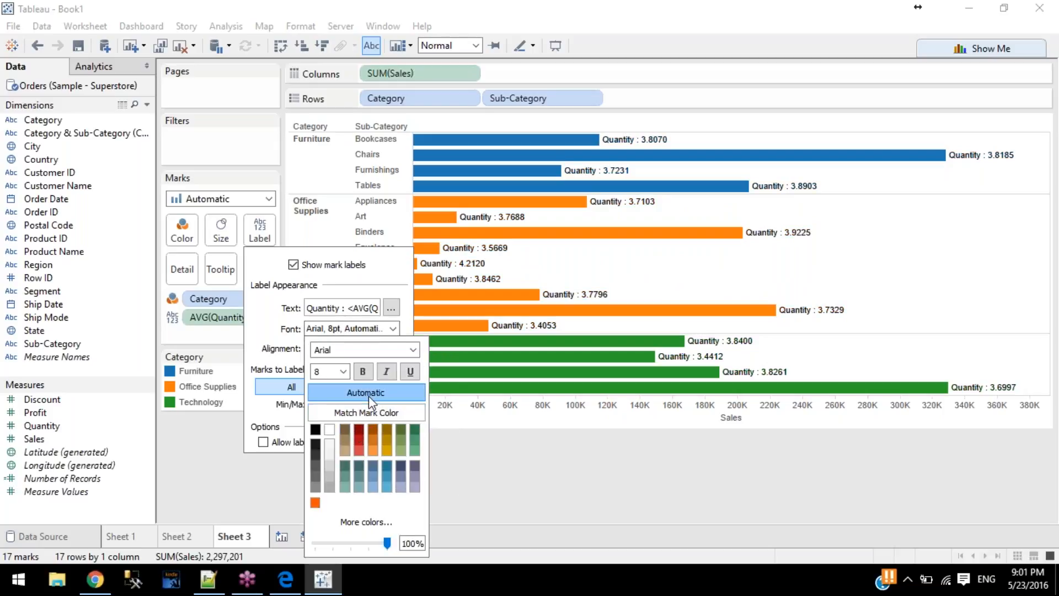
click(329, 444)
click(415, 465)
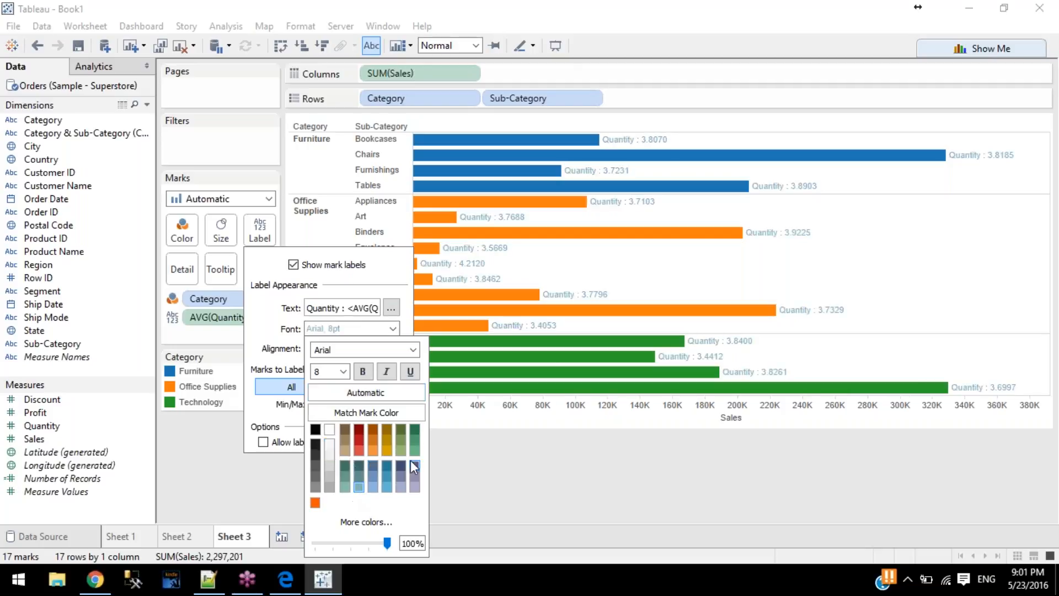
click(360, 466)
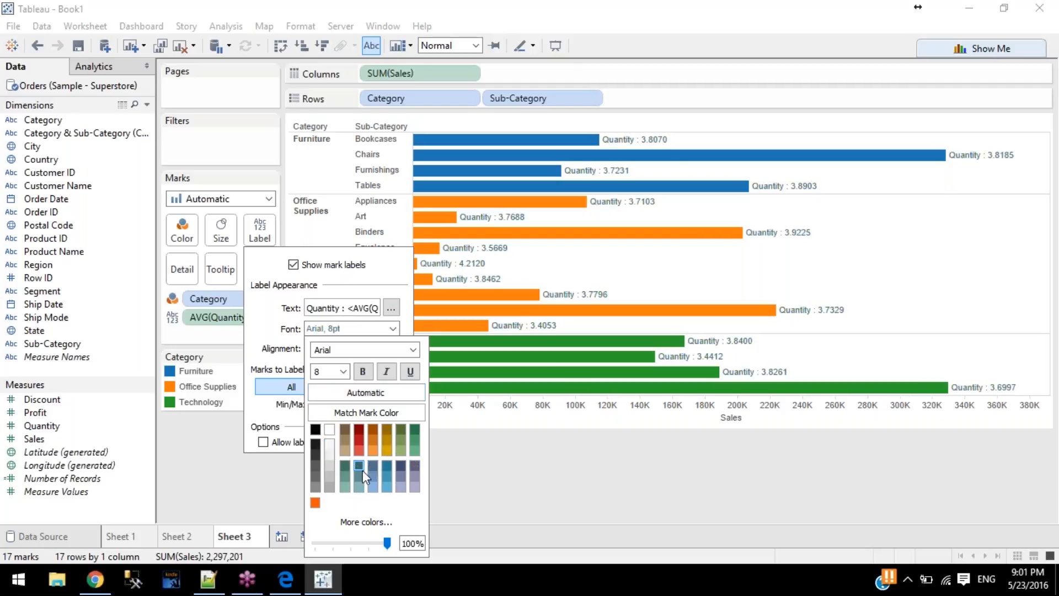
click(368, 523)
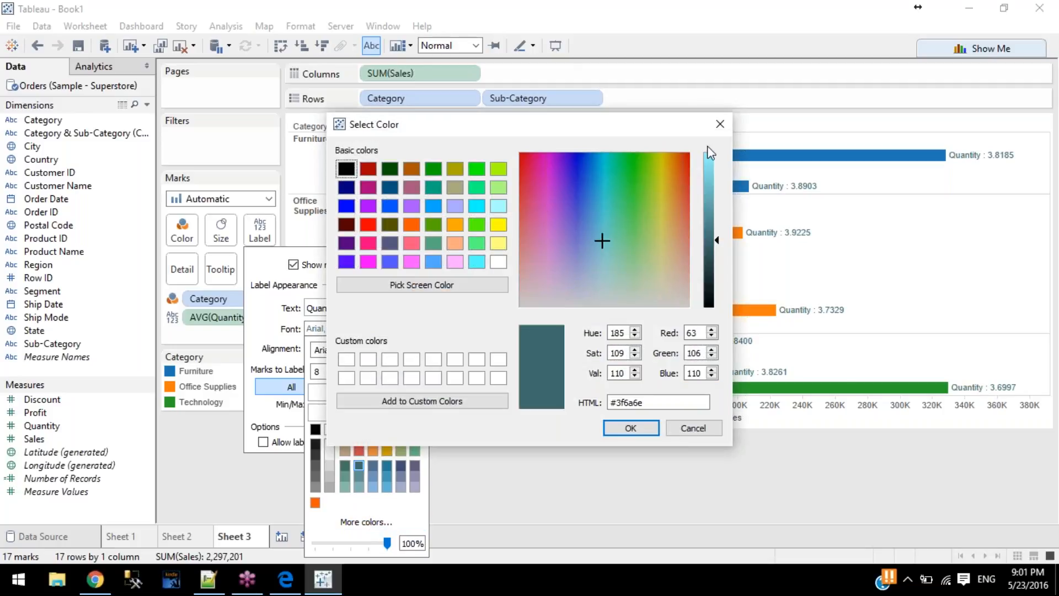
click(719, 124)
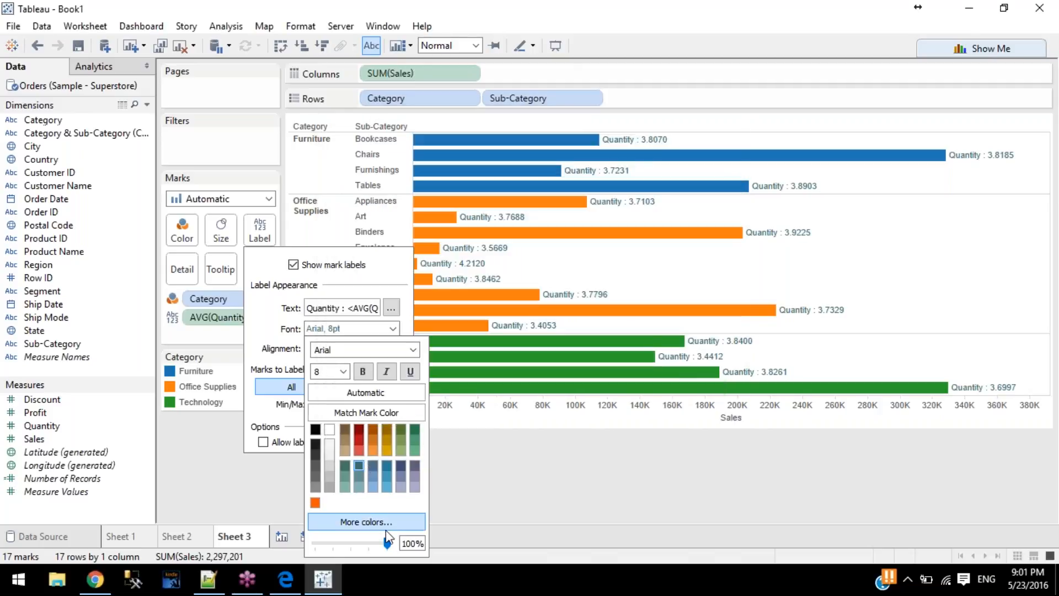
mouse_move(389, 544)
mouse_down()
mouse_move(320, 543)
mouse_move(388, 544)
mouse_up()
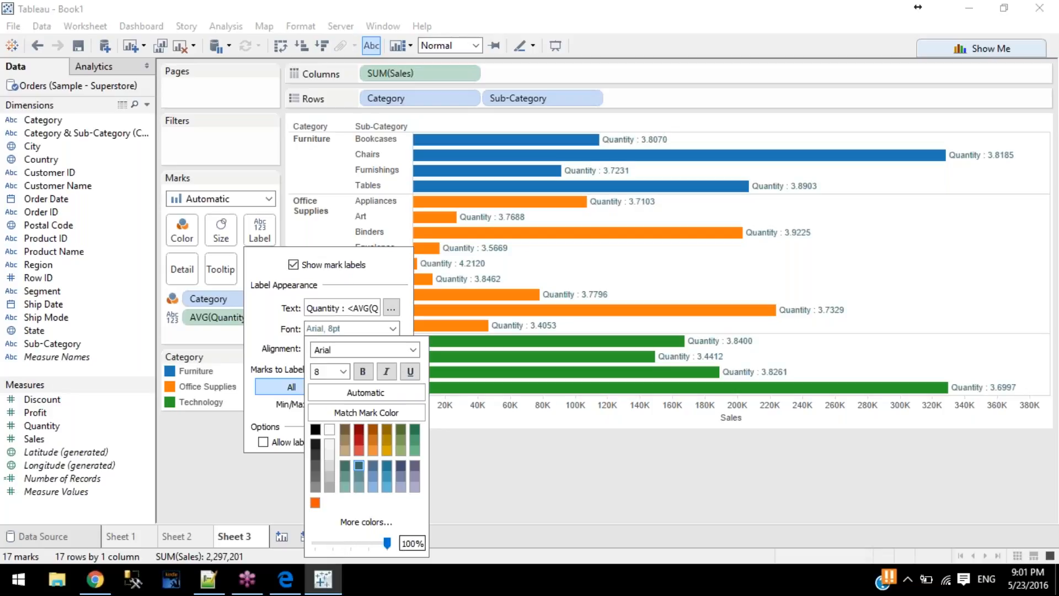
click(234, 430)
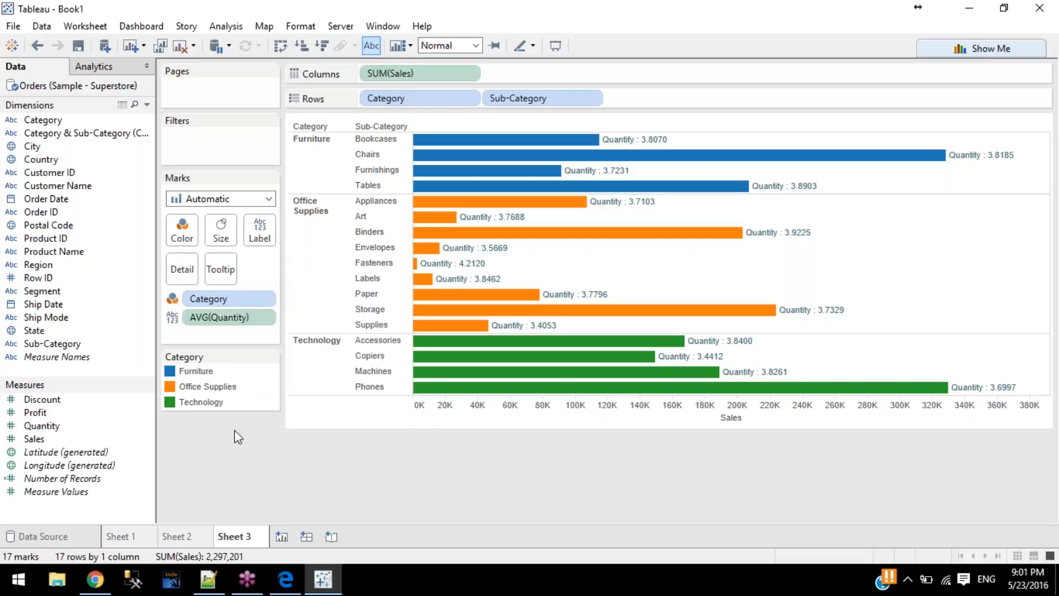
Step: Set the mark label font color to Automatic and close the font options
click(260, 233)
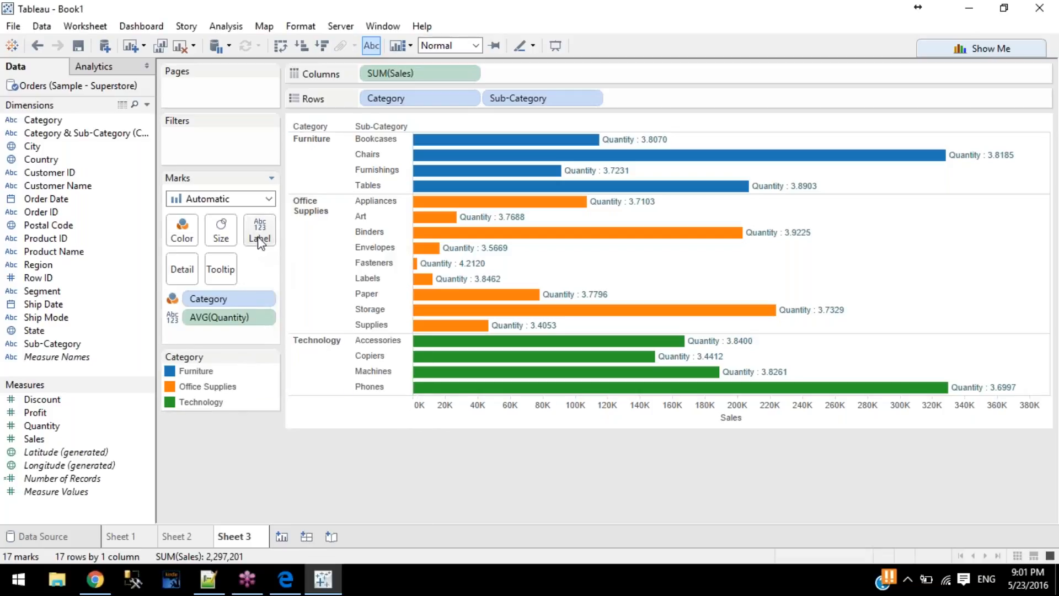
click(335, 329)
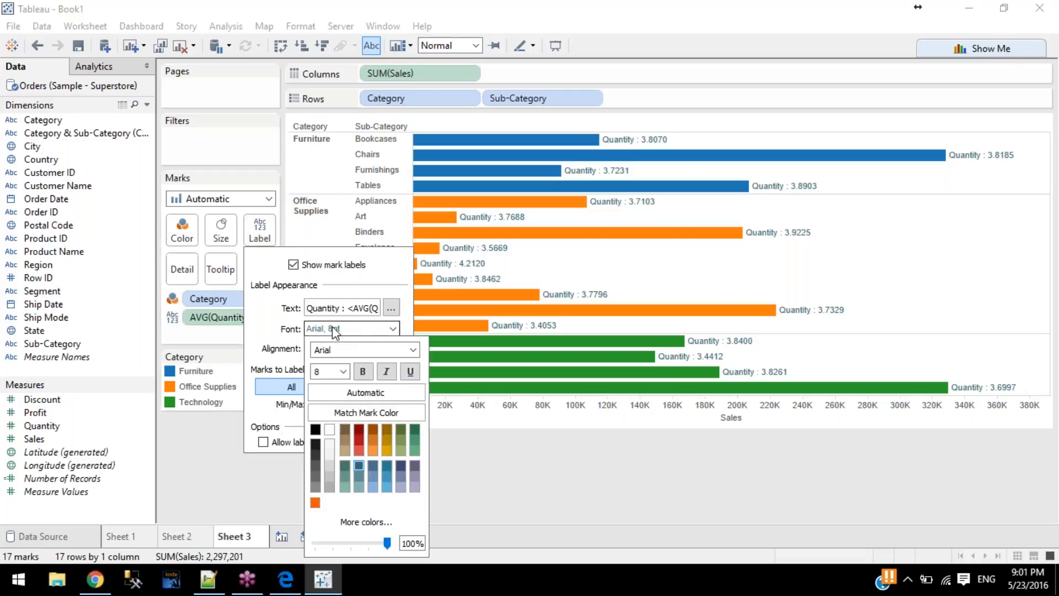
click(353, 394)
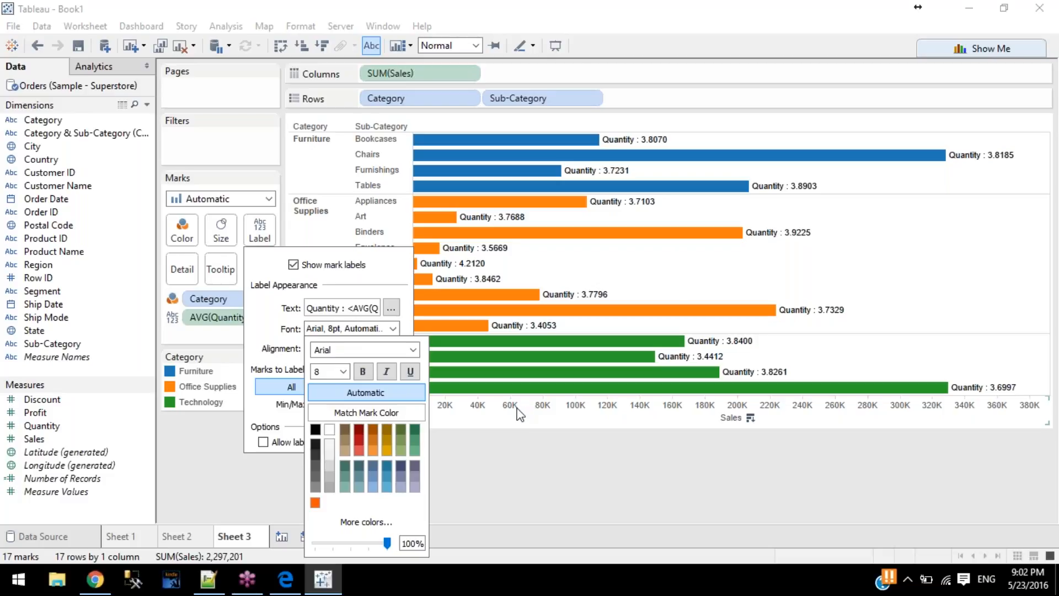
click(254, 430)
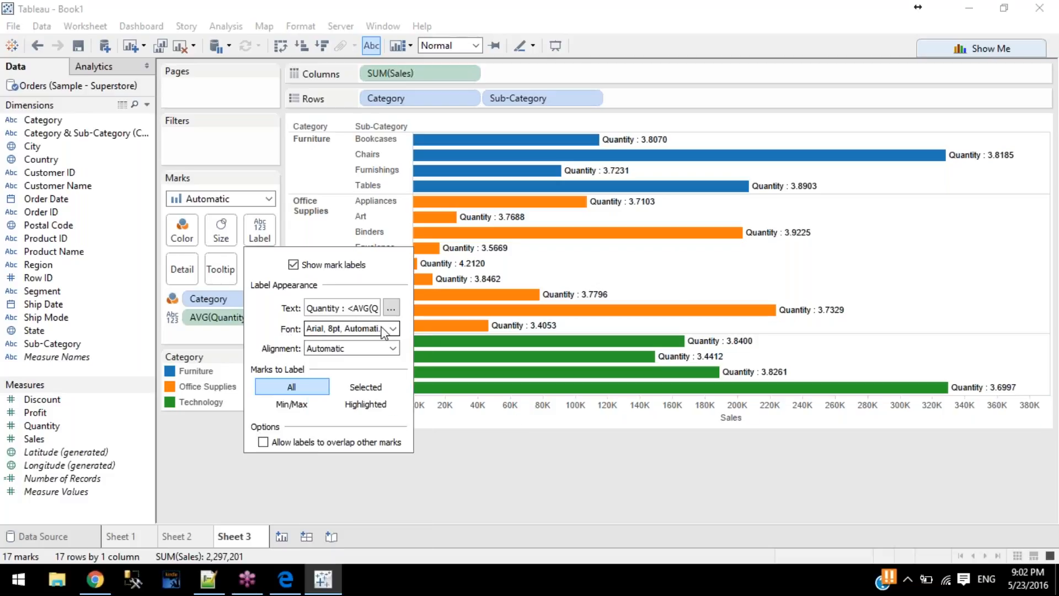
Step: Try Center, Right and Left horizontal alignment for the mark labels, ending on Right
click(370, 350)
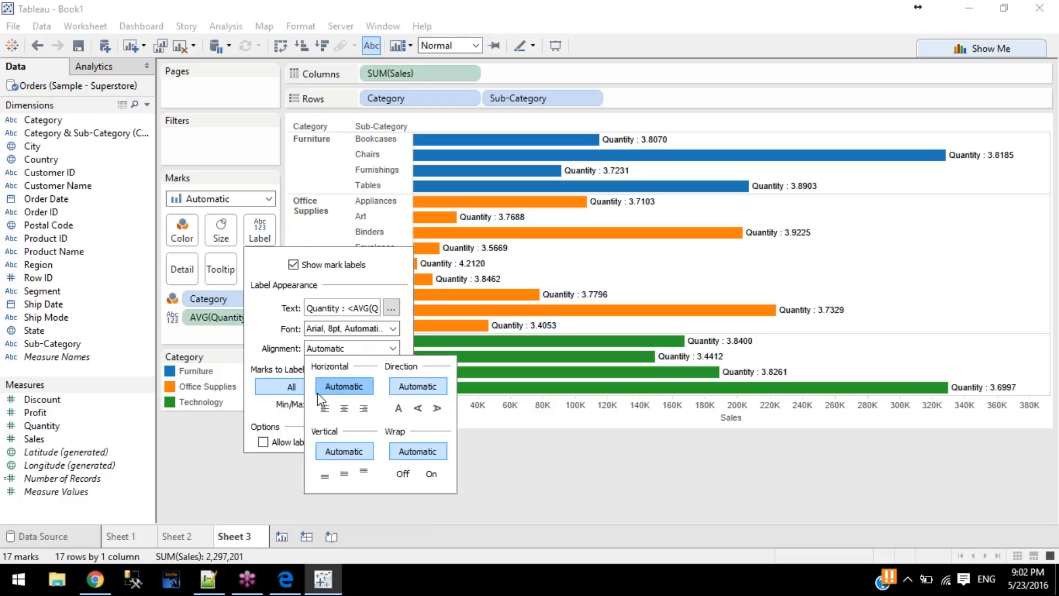
click(345, 411)
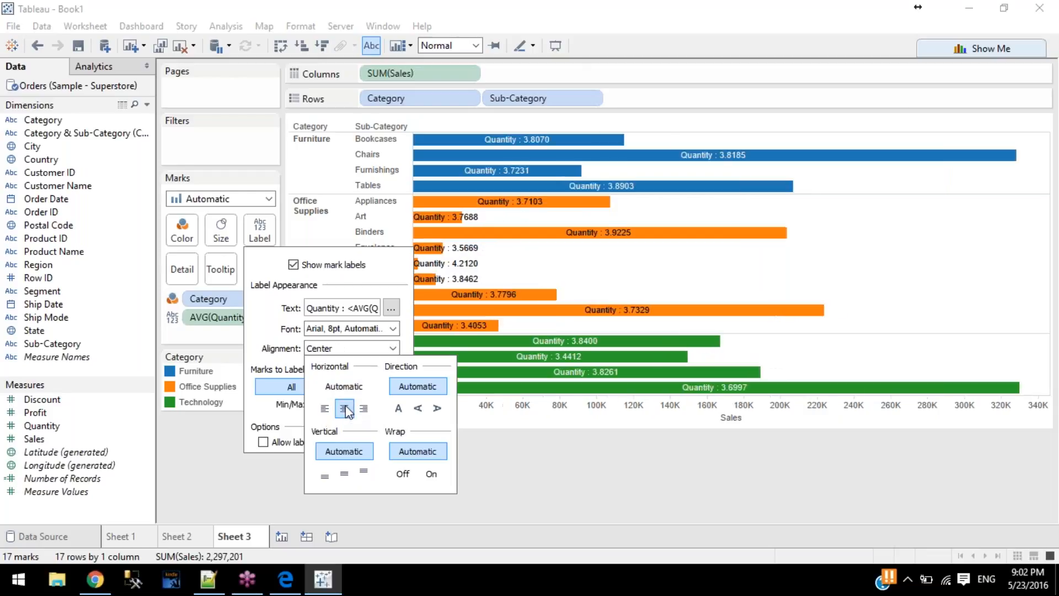
click(365, 410)
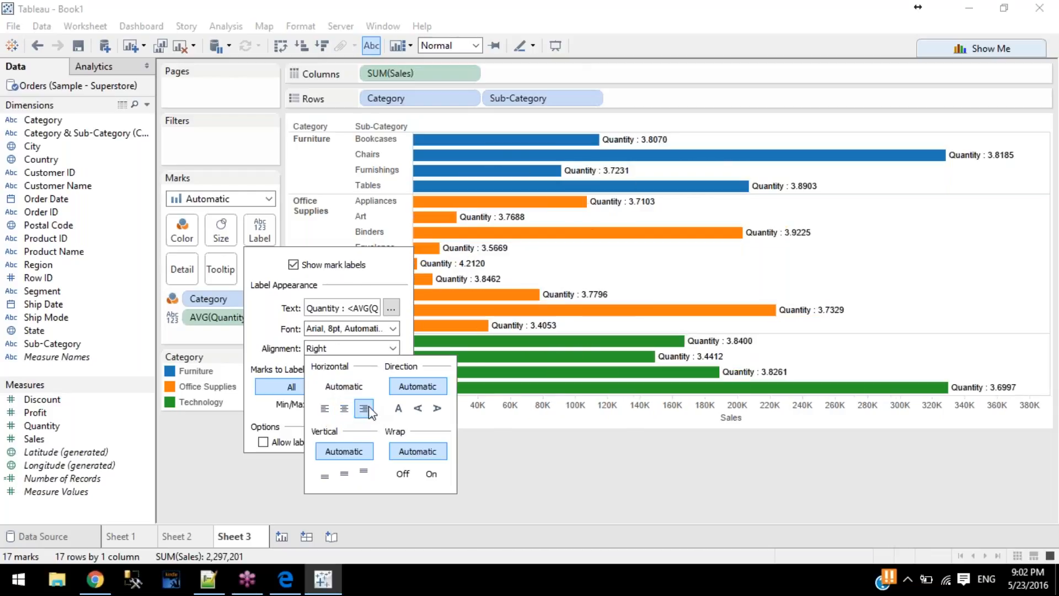
click(324, 410)
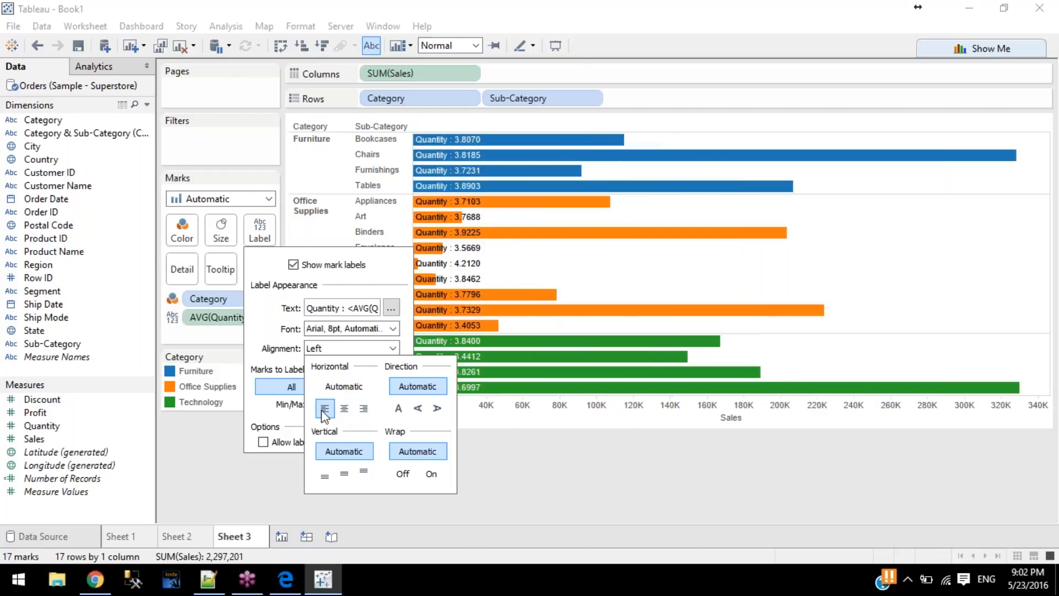
click(345, 409)
click(364, 410)
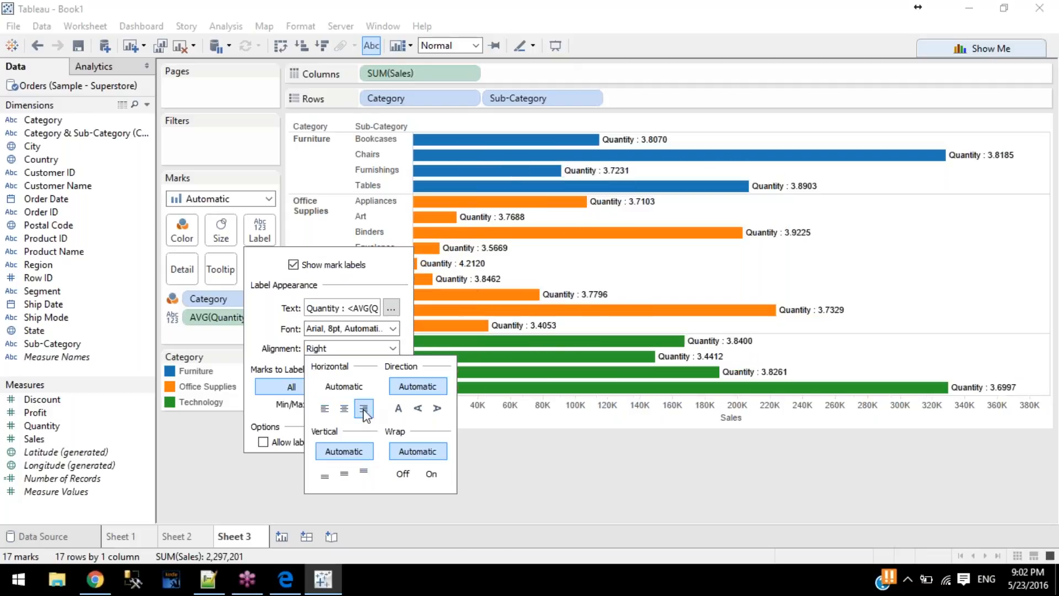
Step: Try the upward and downward rotated text directions for the mark labels, ending on the normal direction
click(398, 408)
click(418, 409)
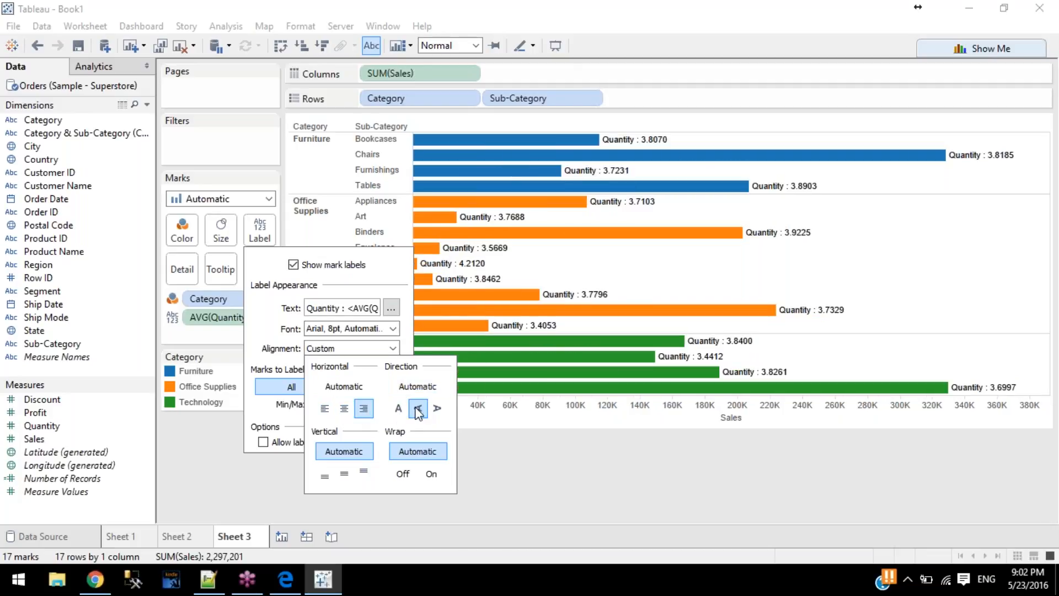
click(438, 407)
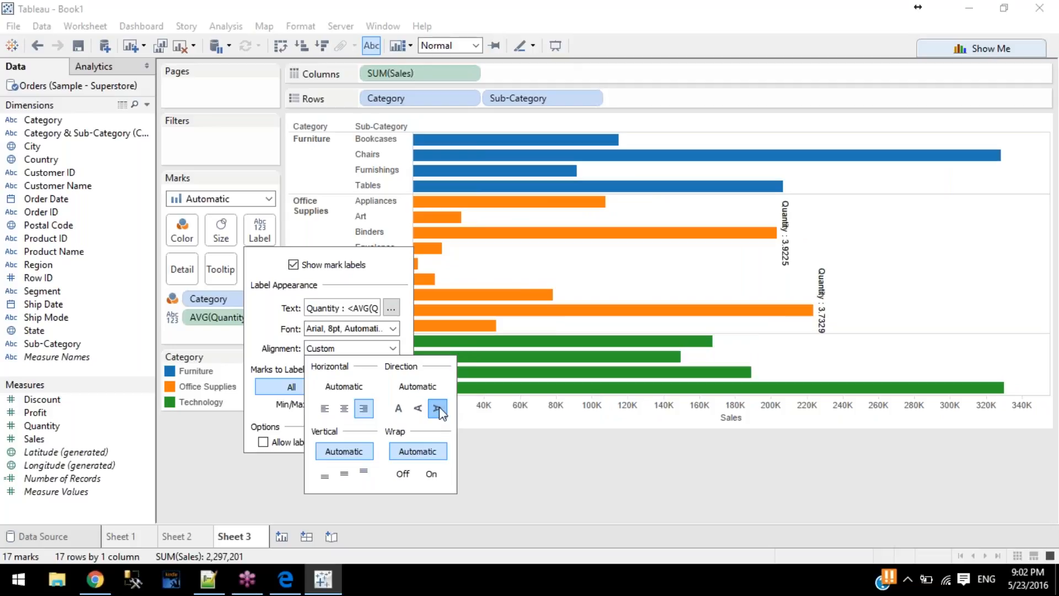
click(398, 408)
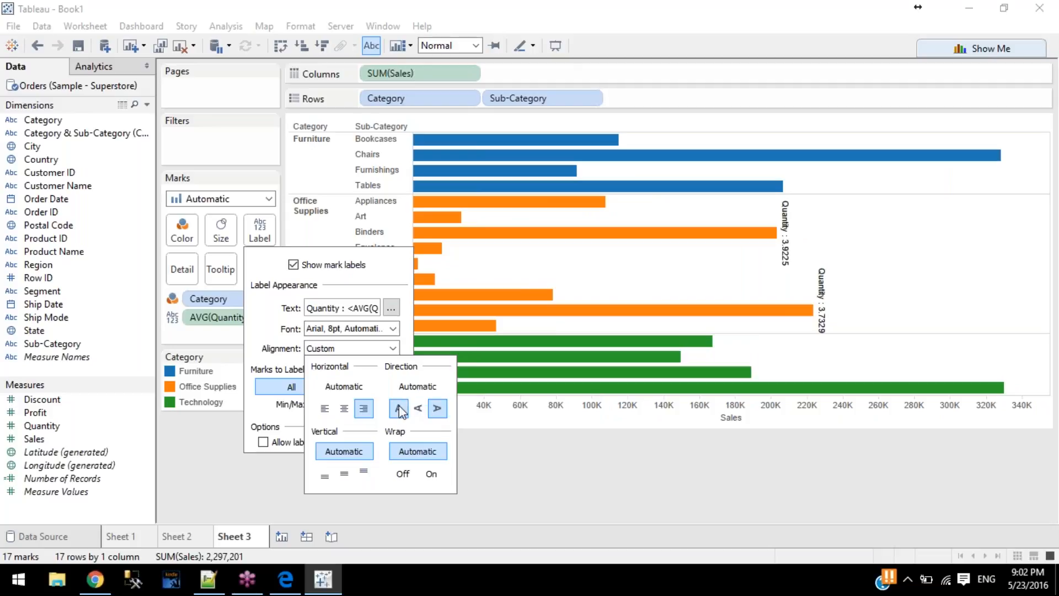
Step: Try the bottom, middle and top vertical alignments for the mark labels, ending on top
click(321, 475)
click(345, 475)
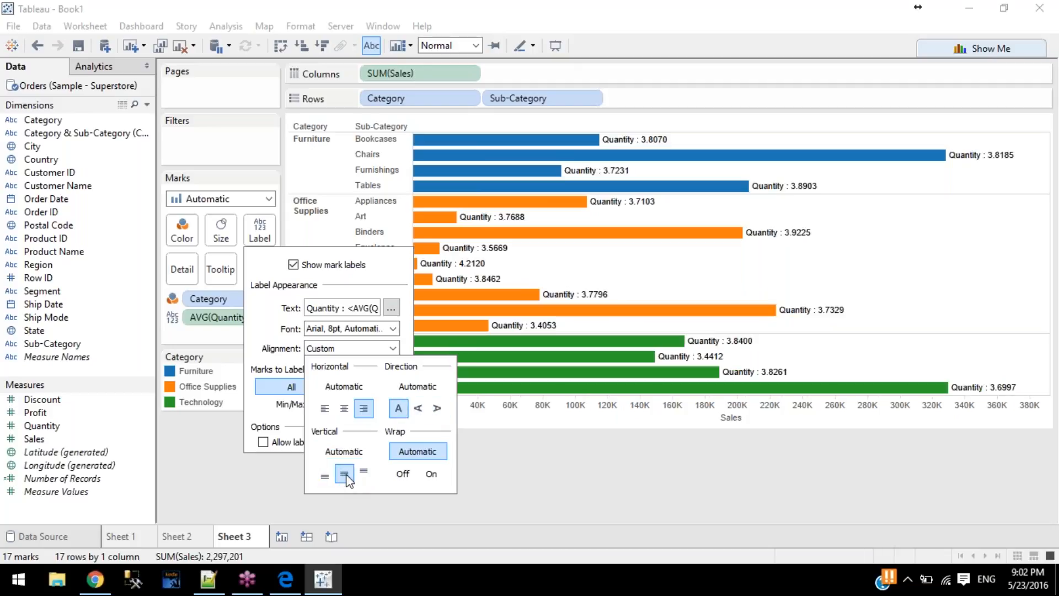
click(364, 472)
Step: Make the sub-category rows much taller so the vertical label position can be seen, and clear the bar selection
click(460, 237)
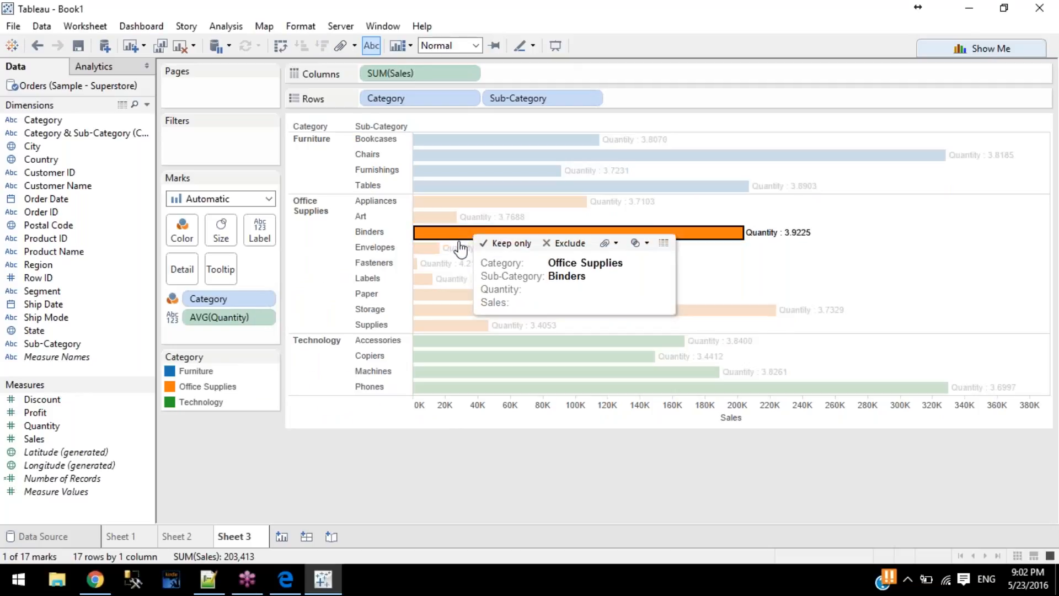
click(453, 380)
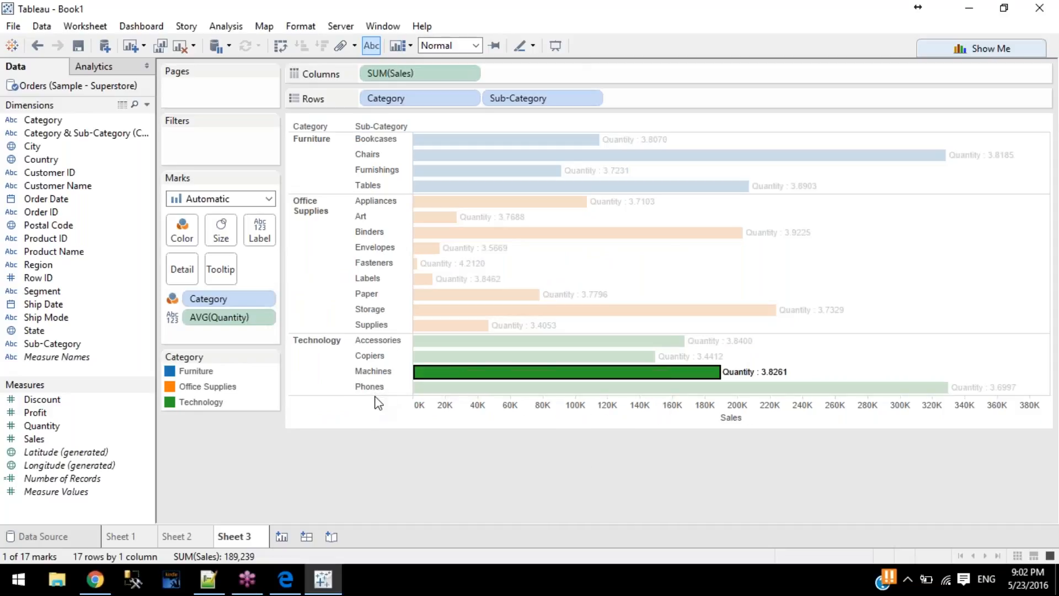
drag(377, 395, 374, 438)
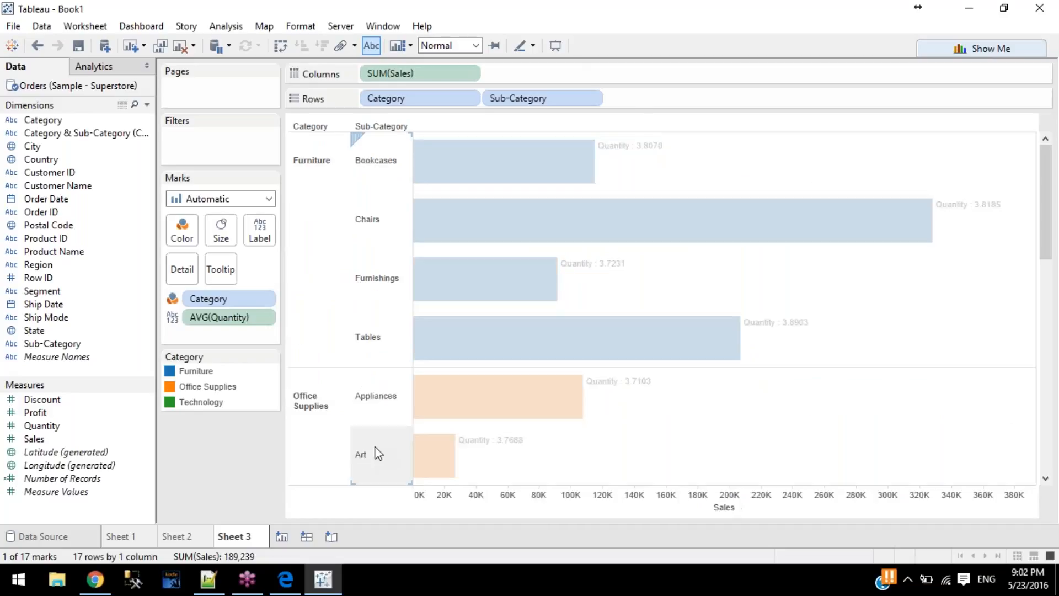
click(523, 453)
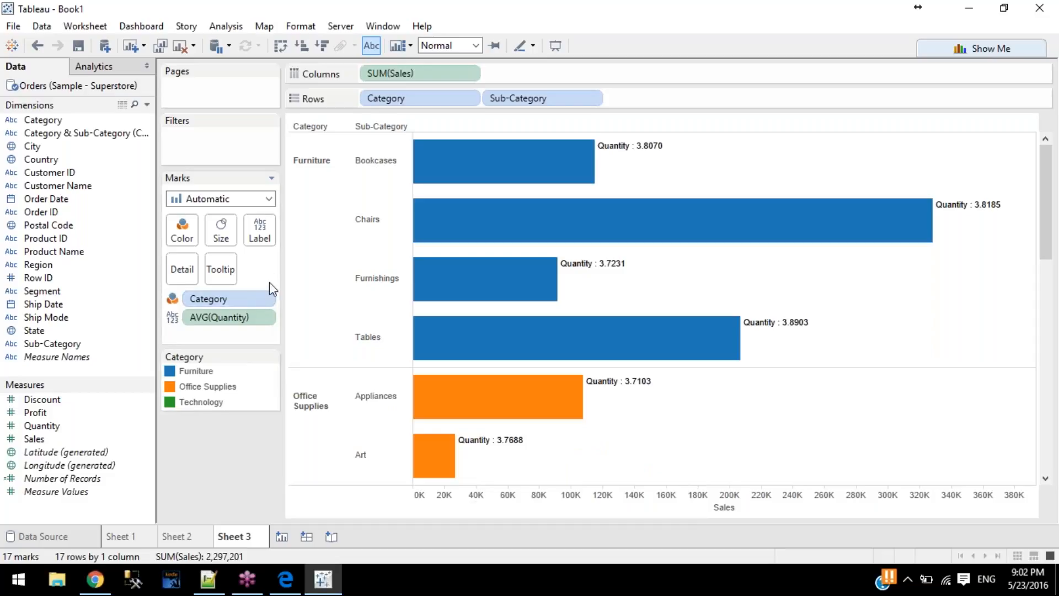
Step: Compare middle and bottom vertical label alignment on the taller bars, ending on bottom
click(260, 231)
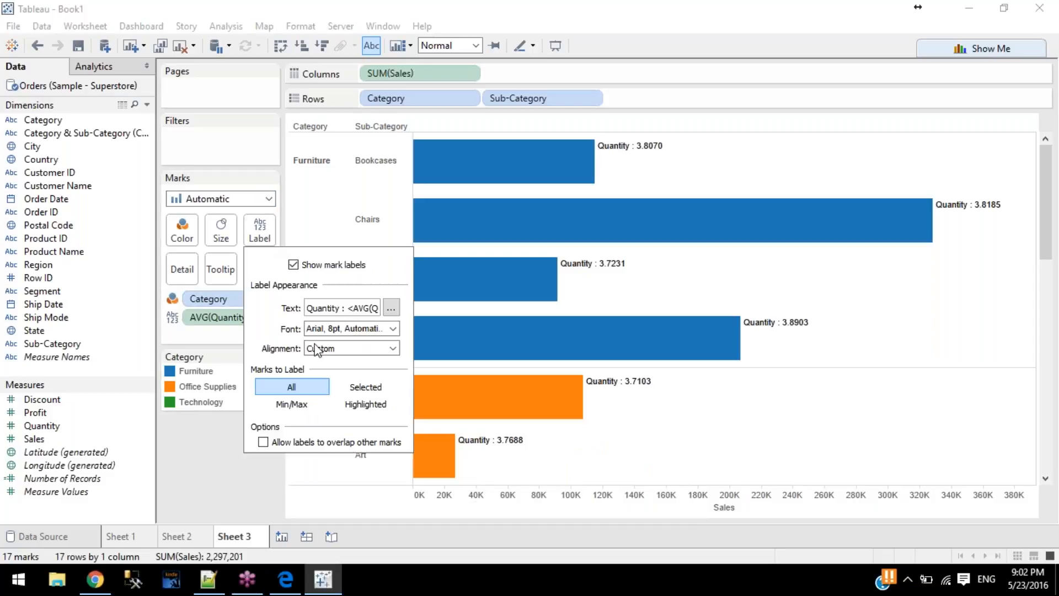
click(365, 349)
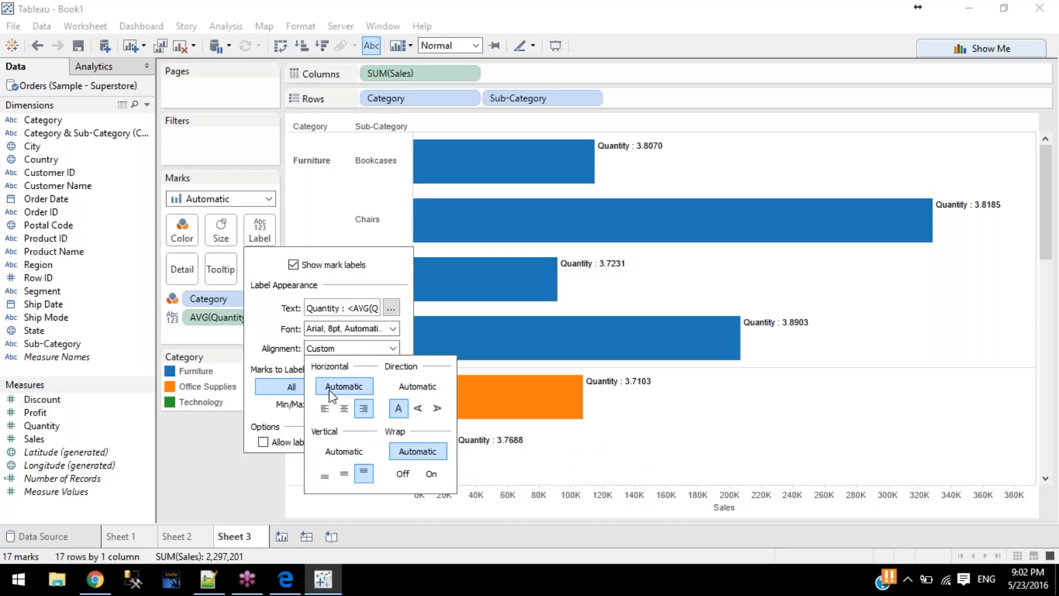
click(345, 473)
click(325, 473)
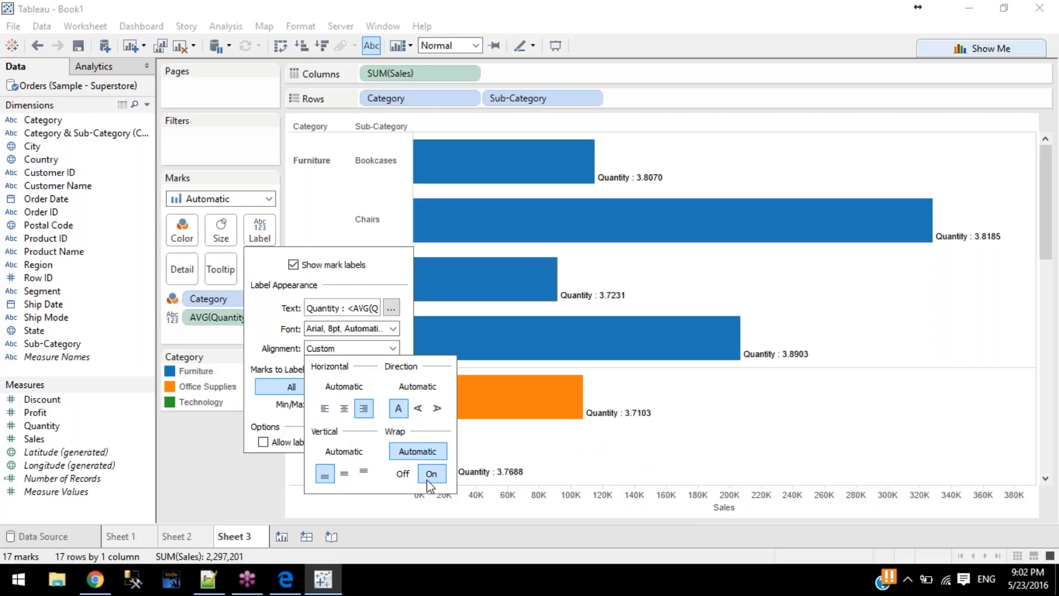
click(264, 353)
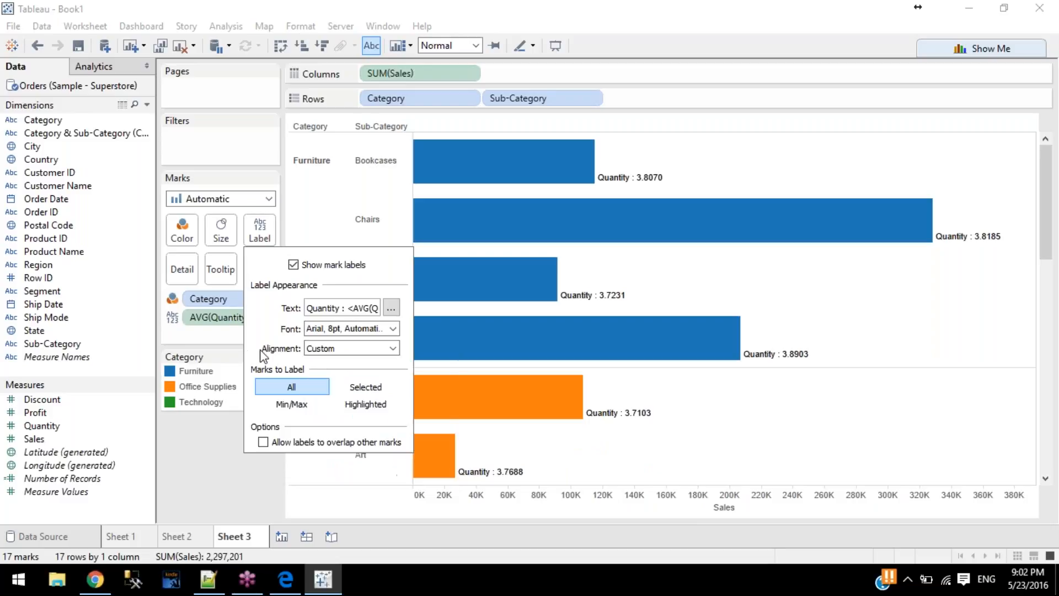
Step: Reset the mark labels' horizontal and vertical alignment to Automatic and close the label options
click(320, 349)
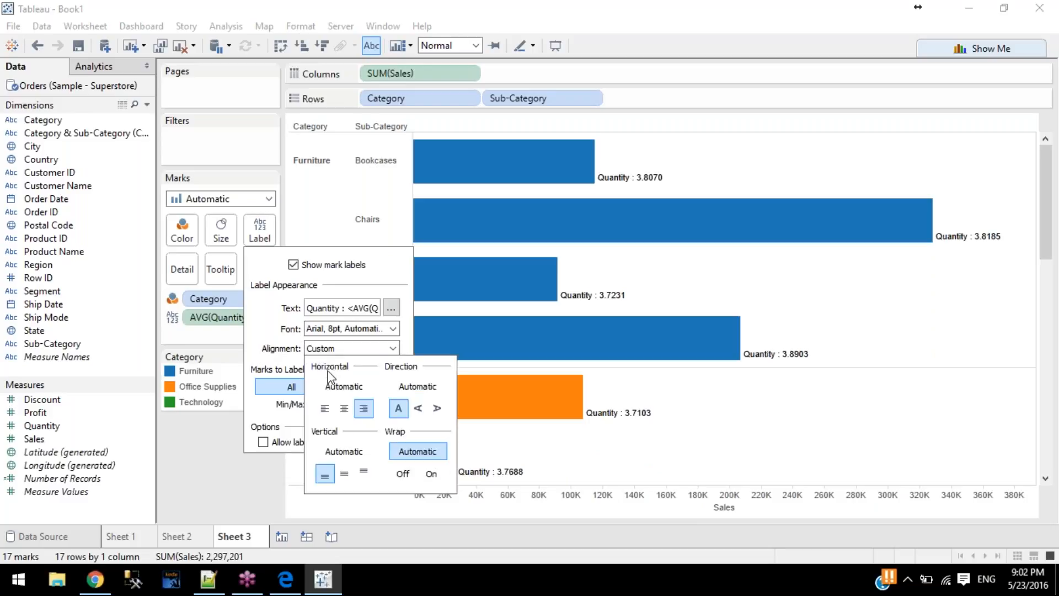
click(344, 386)
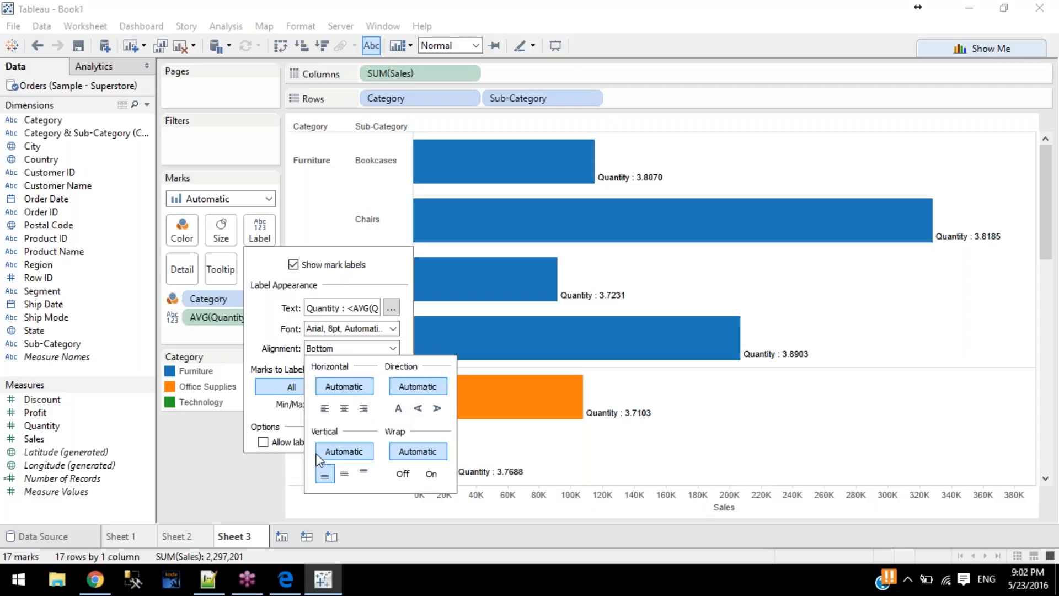
click(338, 453)
click(243, 457)
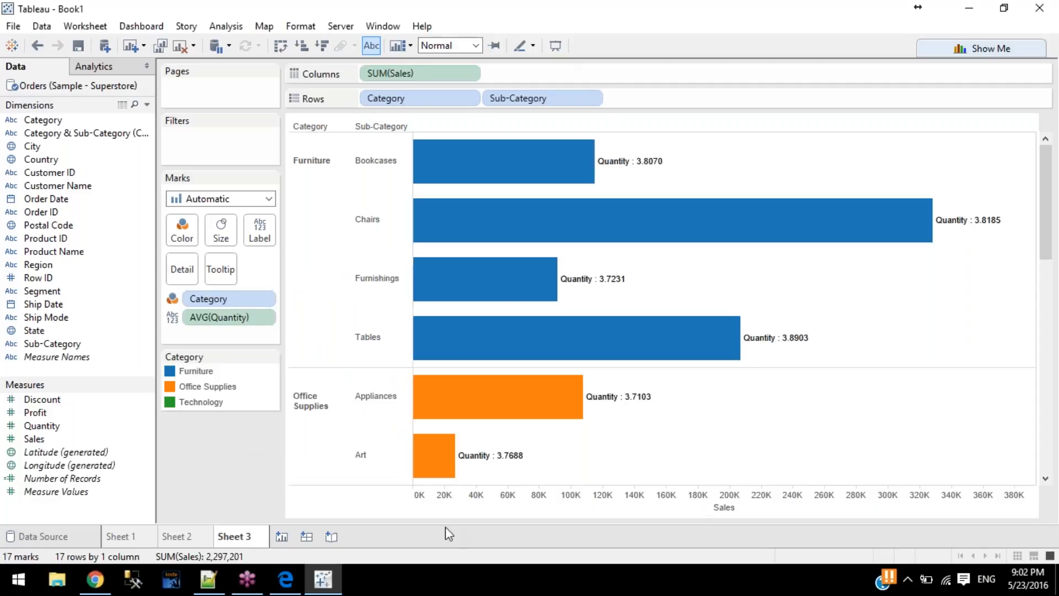
Step: Shrink the sub-category rows so that all the bars fit in the view, and clear the row header selection
drag(374, 484, 375, 441)
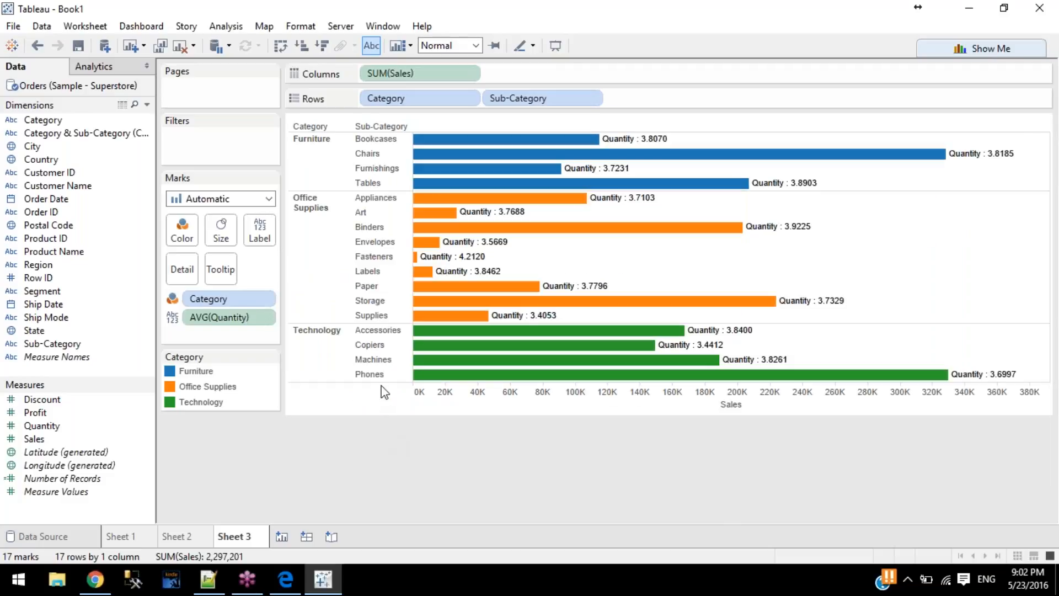
click(383, 378)
click(388, 422)
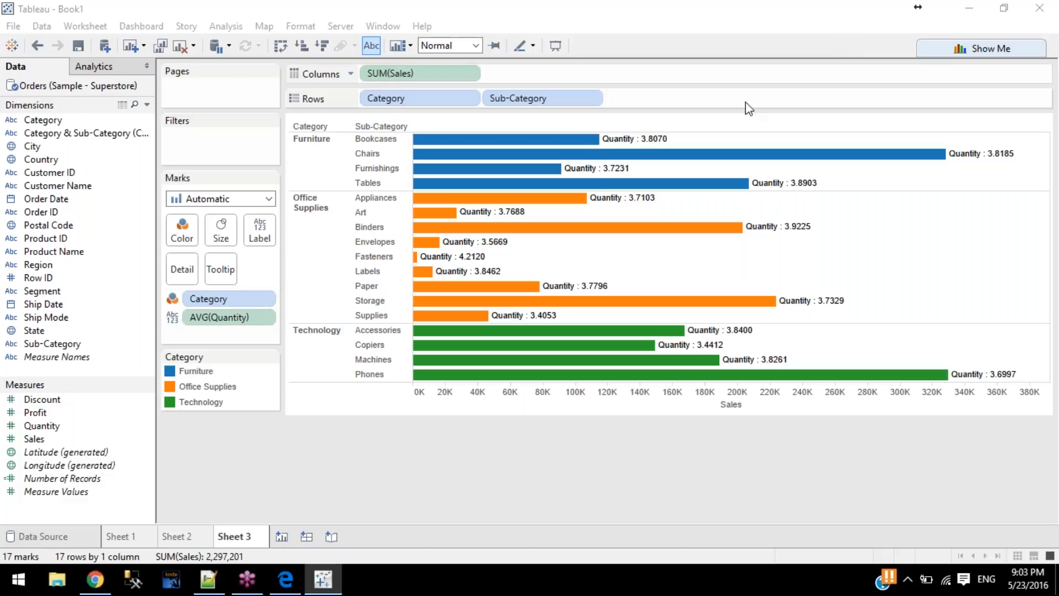
Step: Try the horizontal bars chart type from Show Me and undo it
click(982, 49)
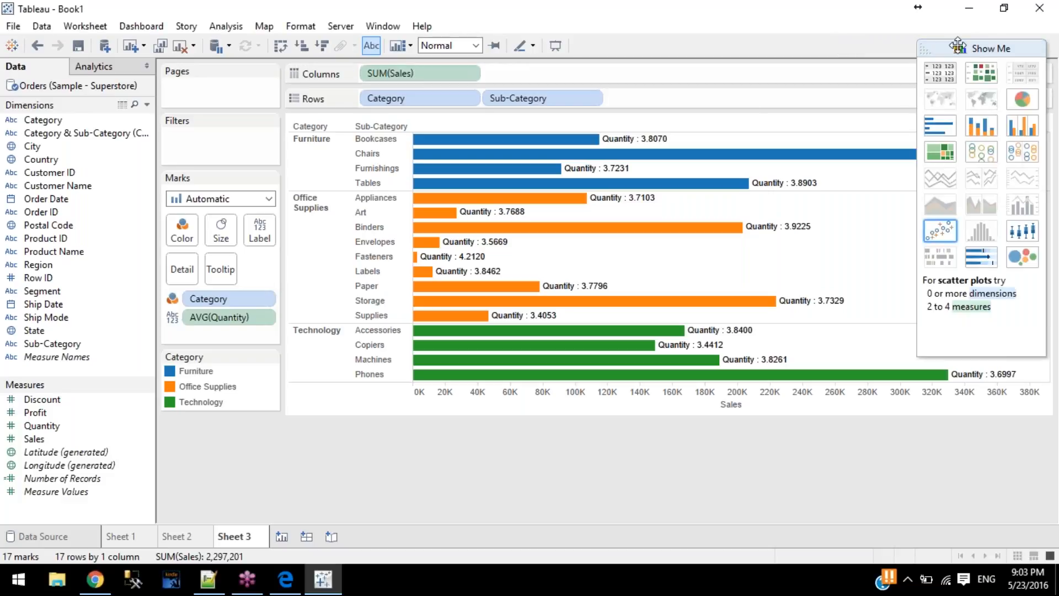
click(937, 127)
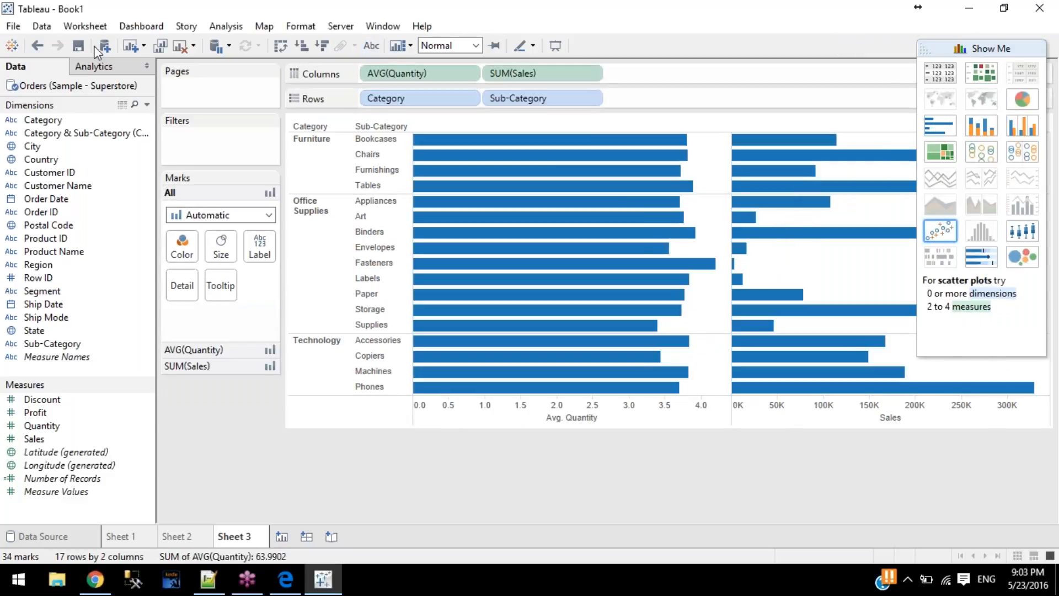
click(38, 46)
Step: Remove AVG(Quantity) from the marks and reapply Category as the bar color, keeping it on Rows
drag(224, 315, 753, 234)
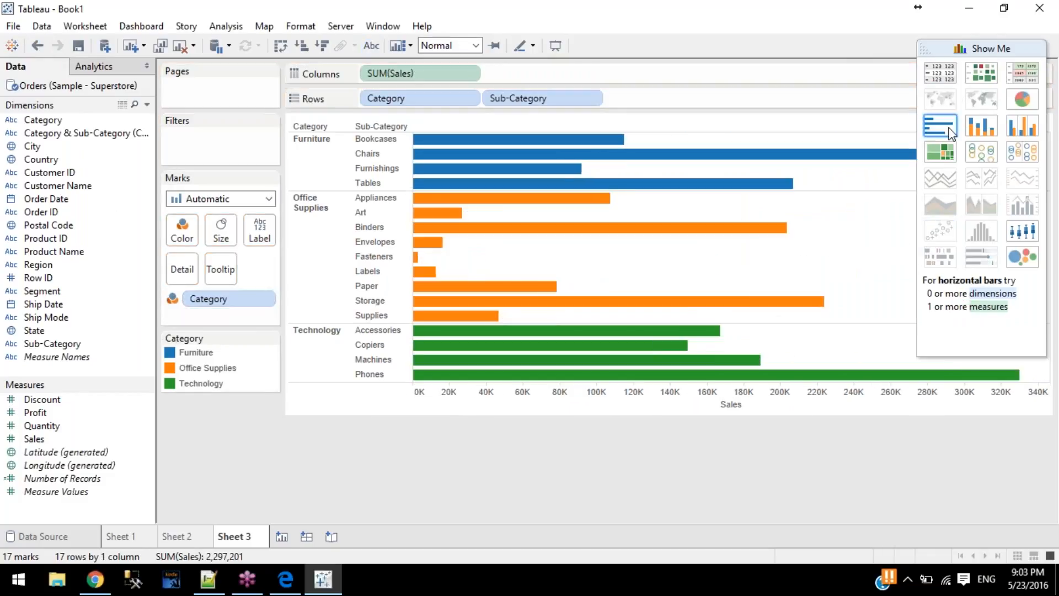
drag(229, 298, 501, 145)
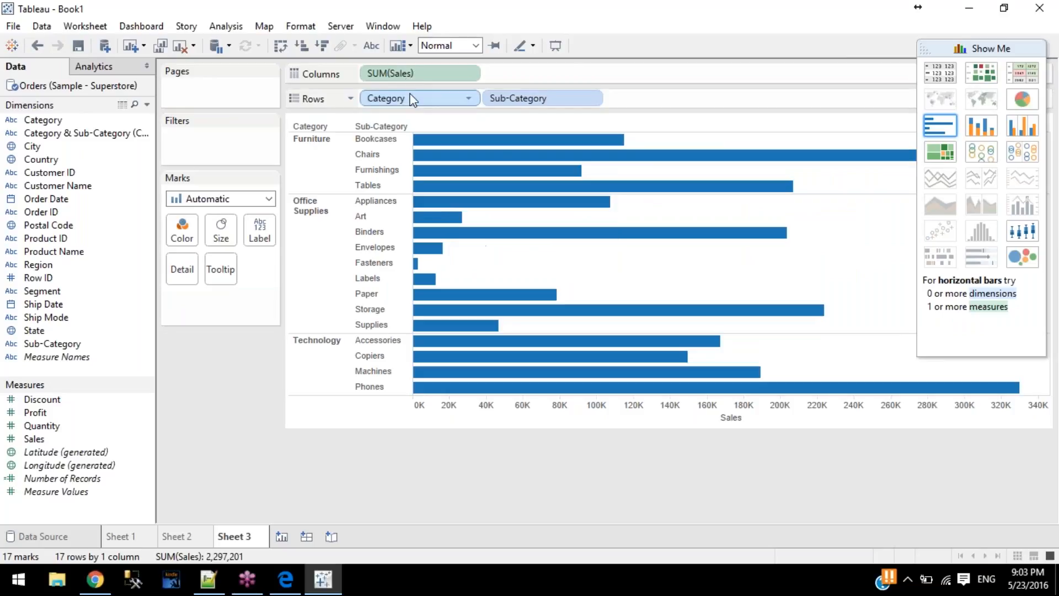
drag(412, 100, 183, 231)
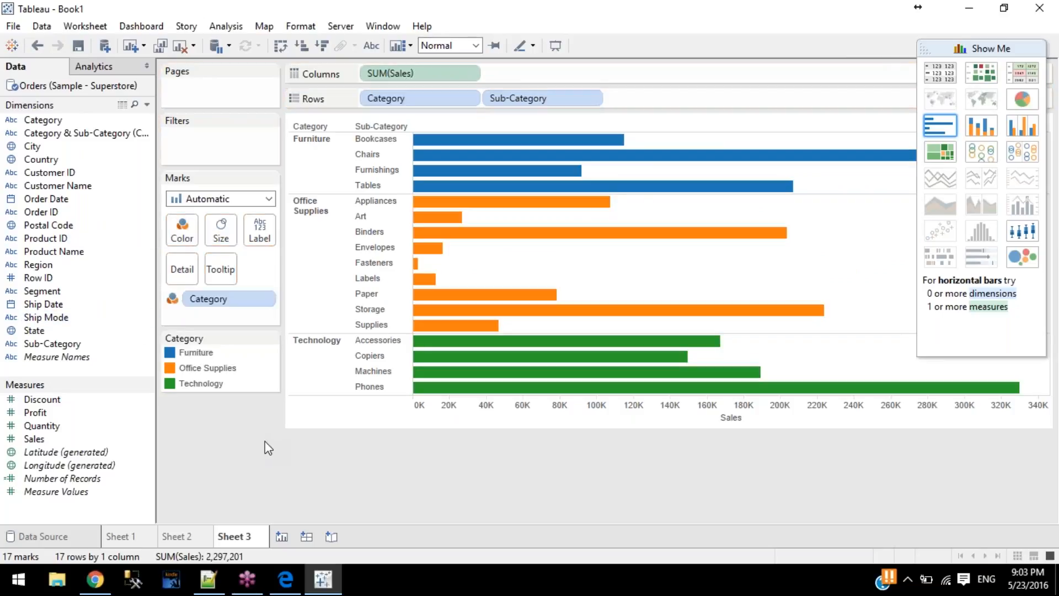
Step: Turn on mark labels for all the bars and close the label options
click(263, 241)
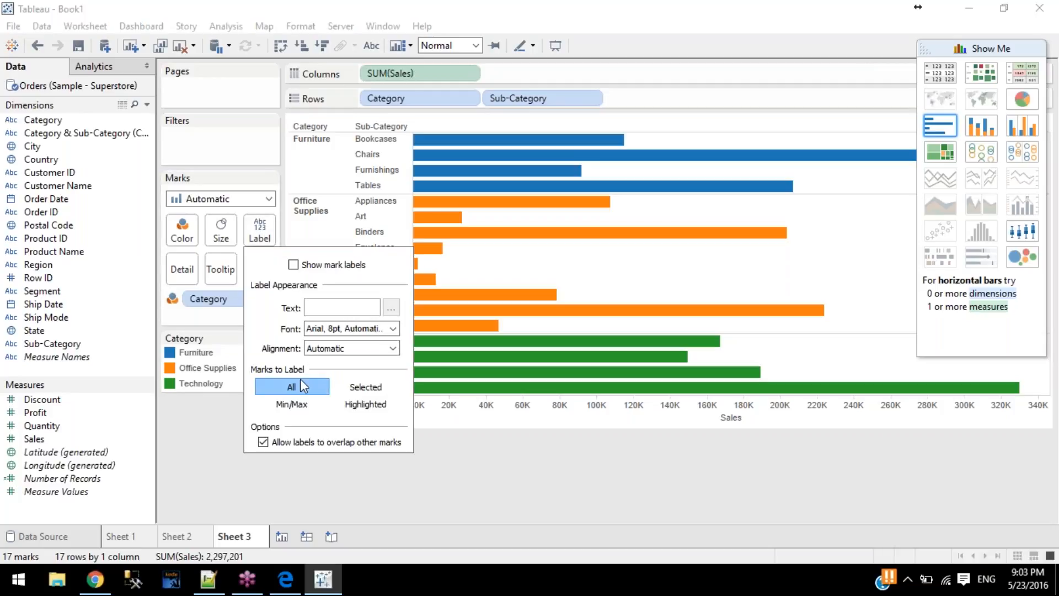
click(313, 268)
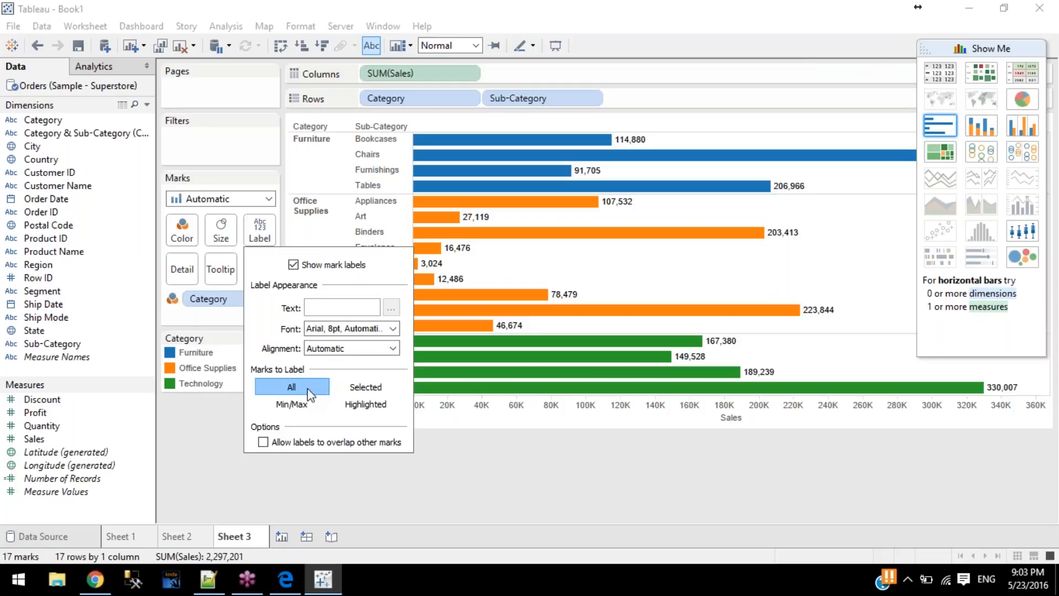
click(515, 240)
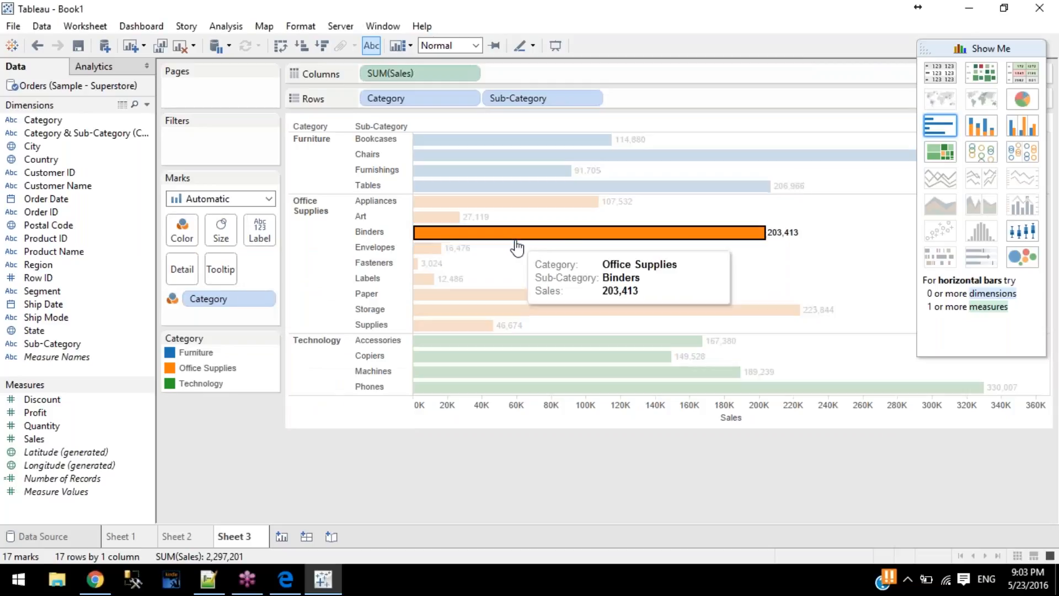
Step: Check the Art and Appliances bars, clear the selection, and inspect the tooltips of the Machines, Storage and Binders bars
click(439, 217)
click(446, 205)
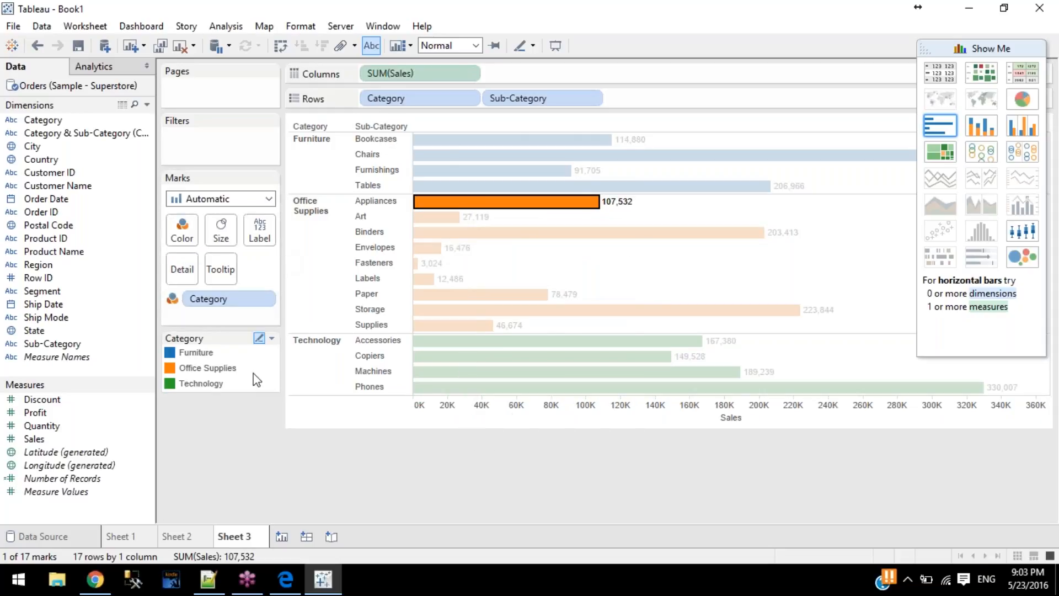
click(301, 445)
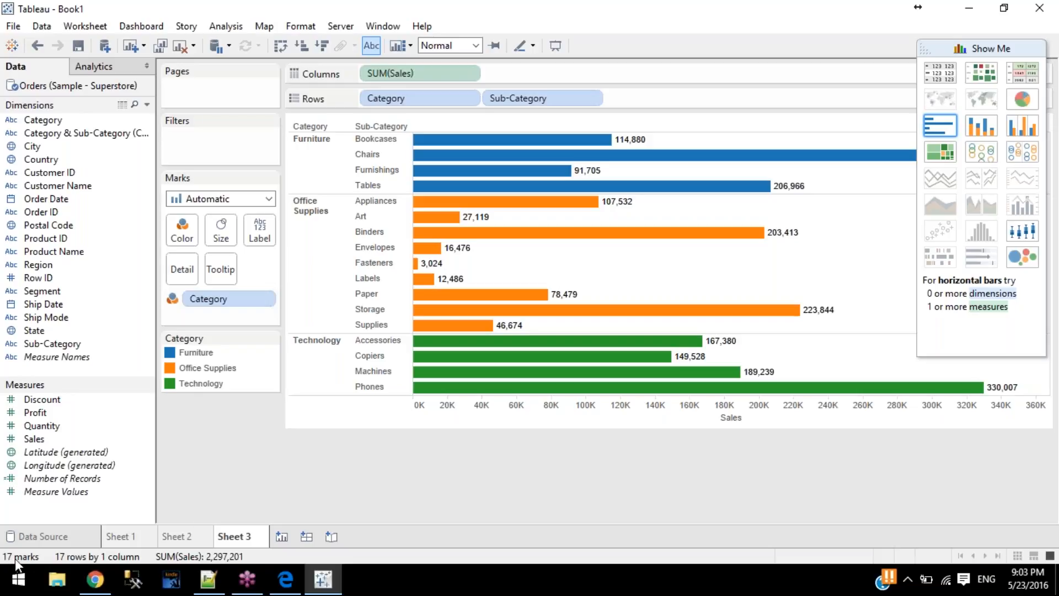
mouse_move(572, 382)
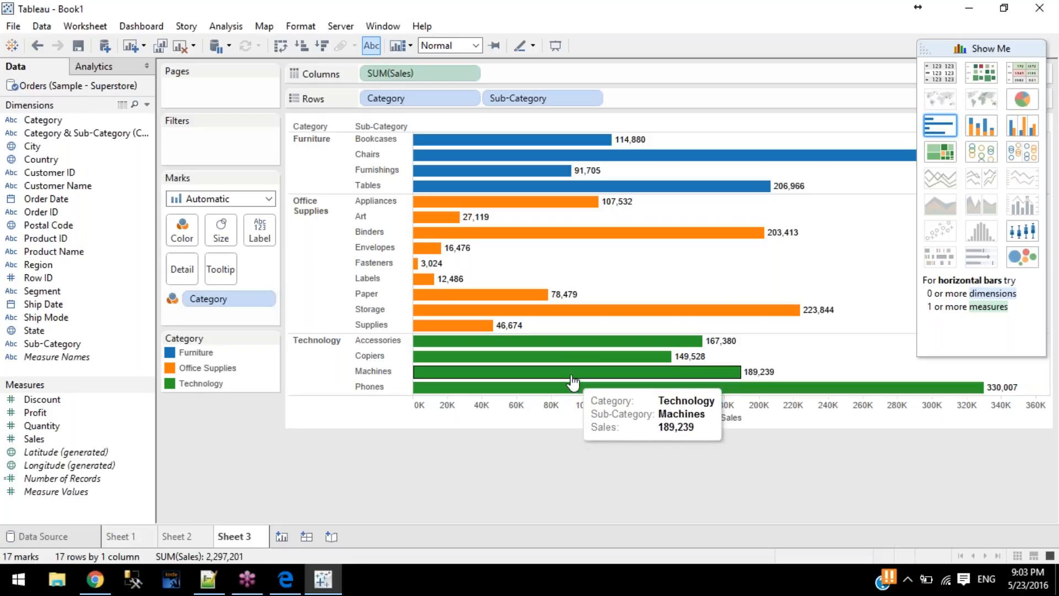
mouse_move(473, 318)
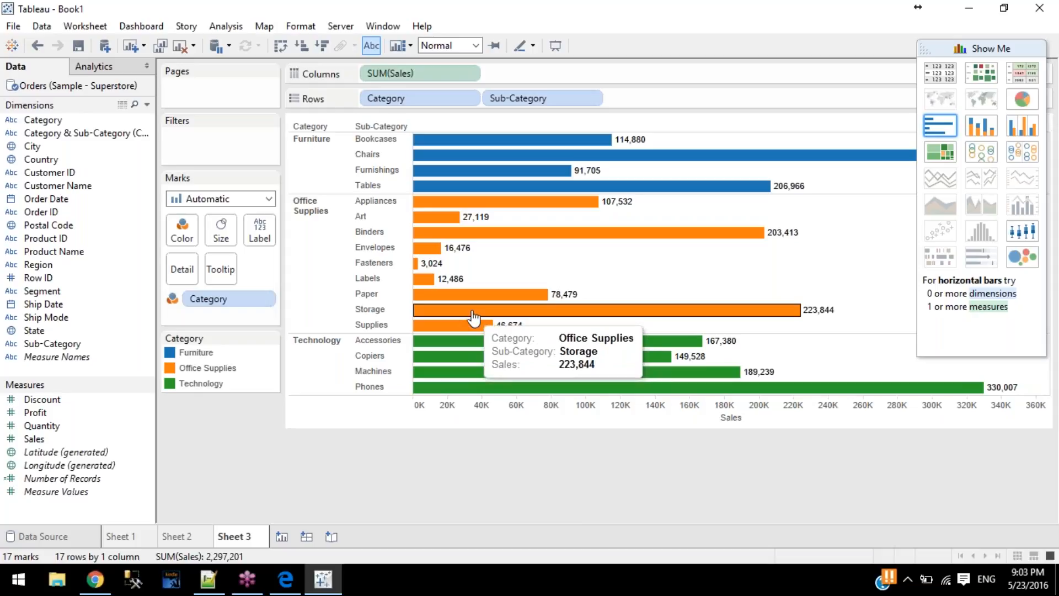
mouse_move(433, 253)
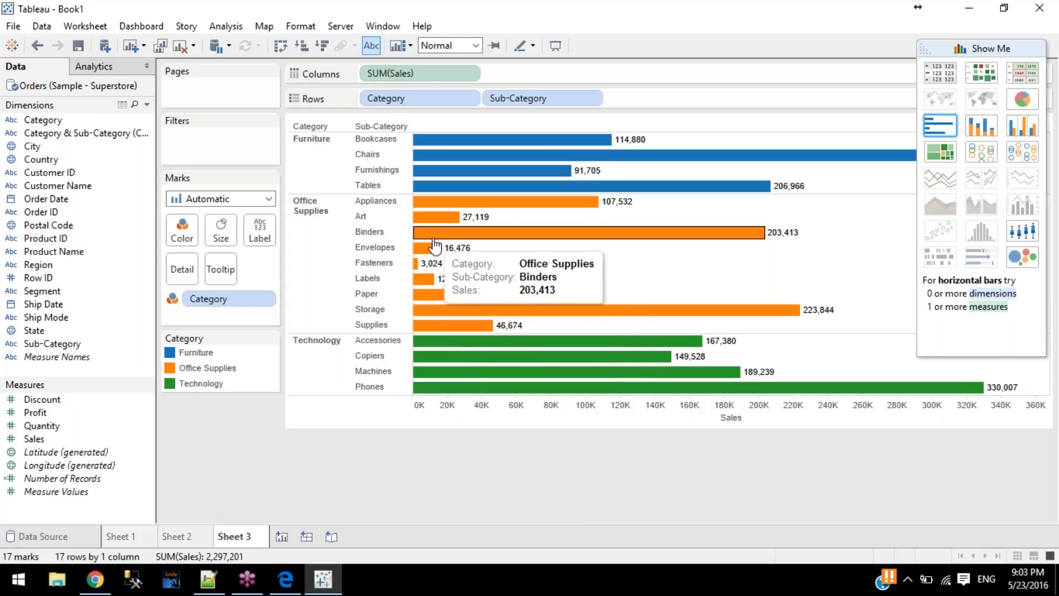
Step: Try splitting the sales bars by Region on Columns and remove Region again
mouse_move(446, 192)
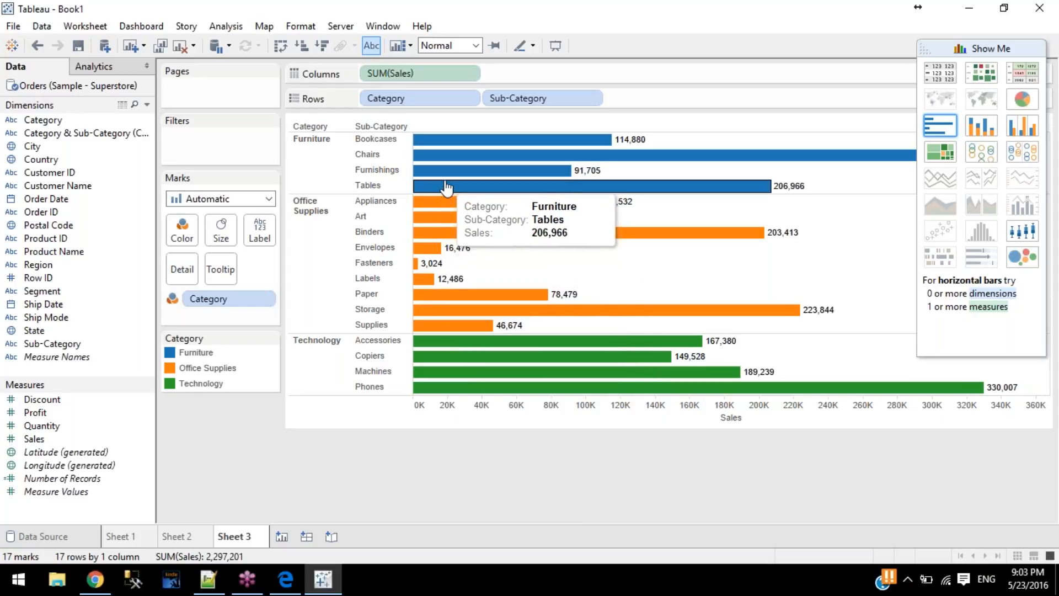
mouse_move(447, 144)
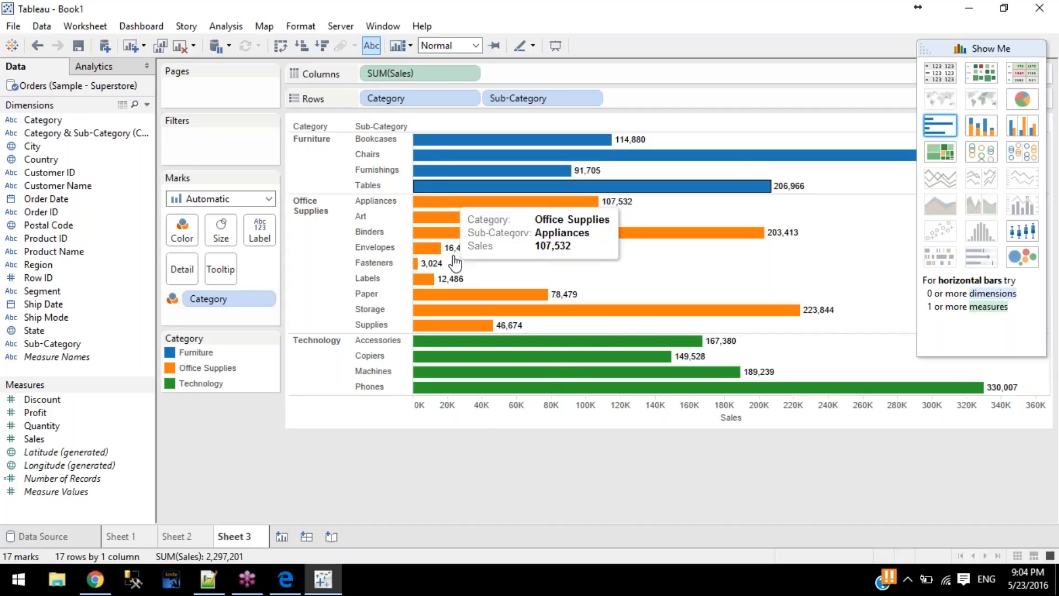
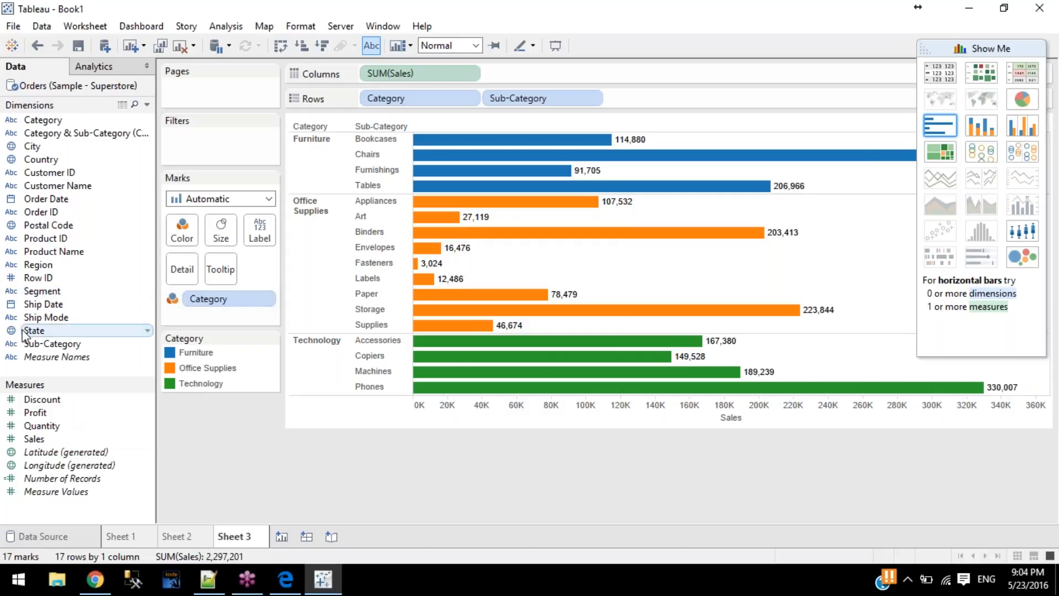
mouse_move(34, 265)
mouse_down()
mouse_move(46, 272)
mouse_move(58, 250)
mouse_move(429, 78)
mouse_move(365, 81)
mouse_up()
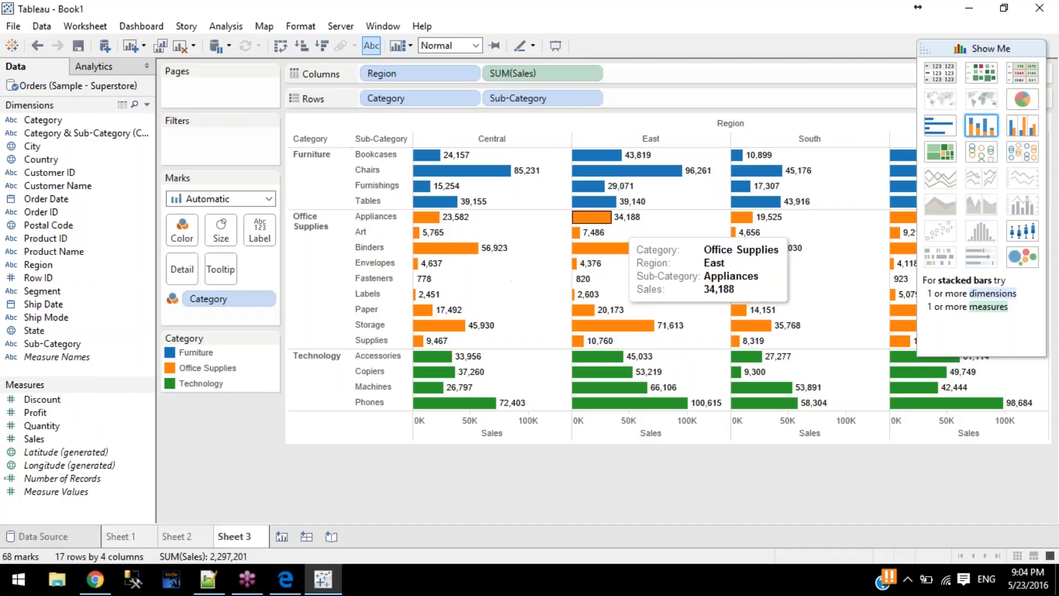
drag(386, 73, 394, 461)
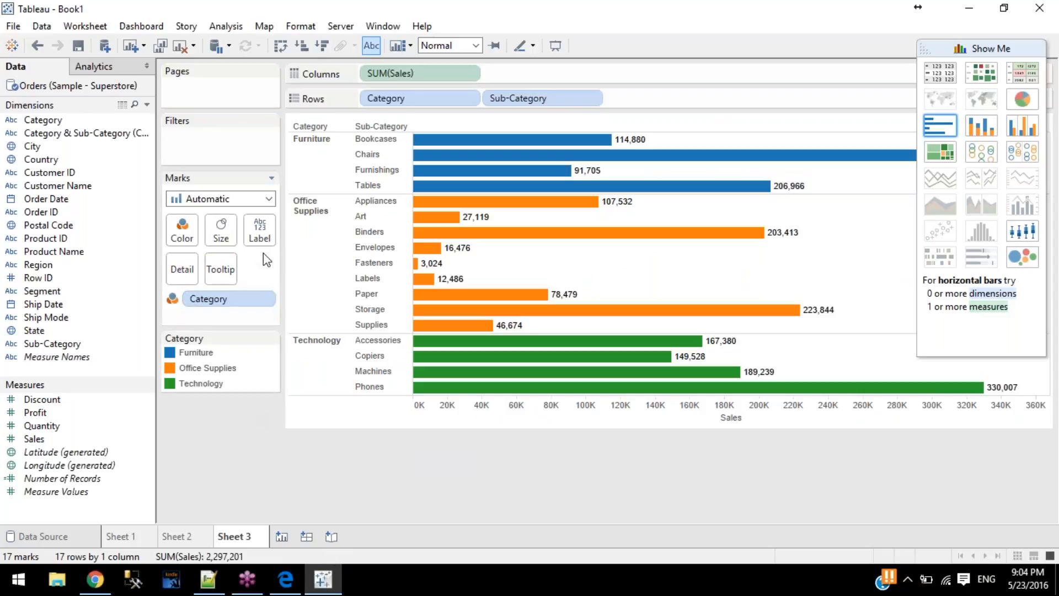
Step: Limit the mark labels to selected marks, try it on the Paper and Storage bars, and clear the selection
click(260, 232)
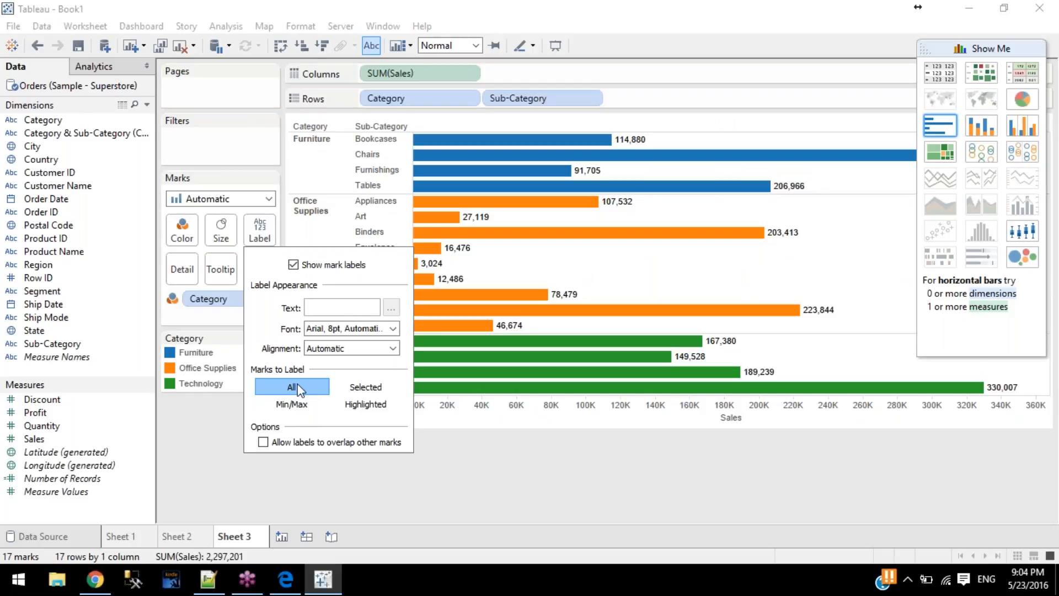
click(353, 387)
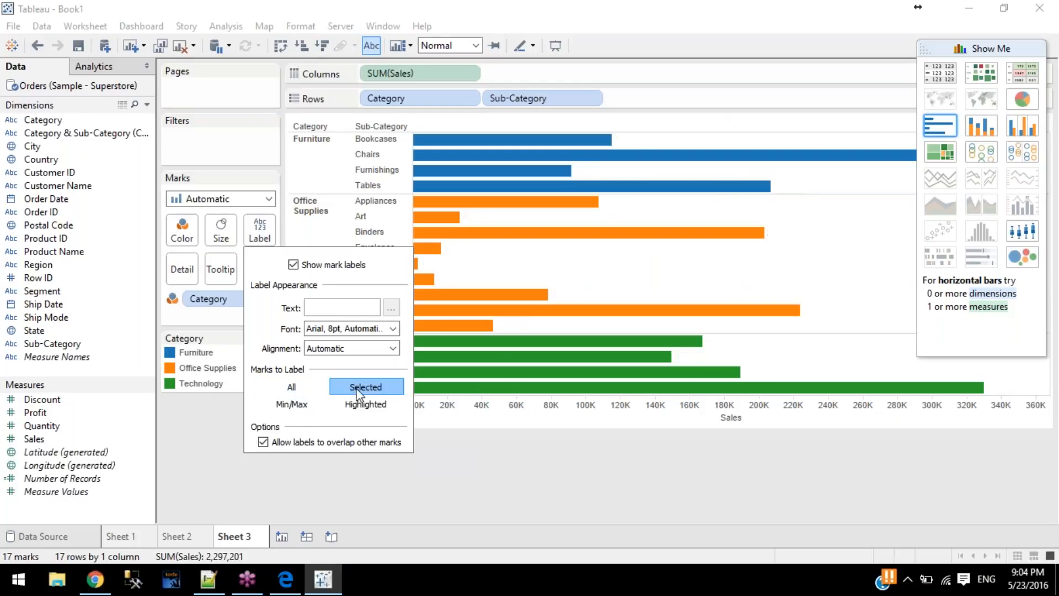
click(466, 298)
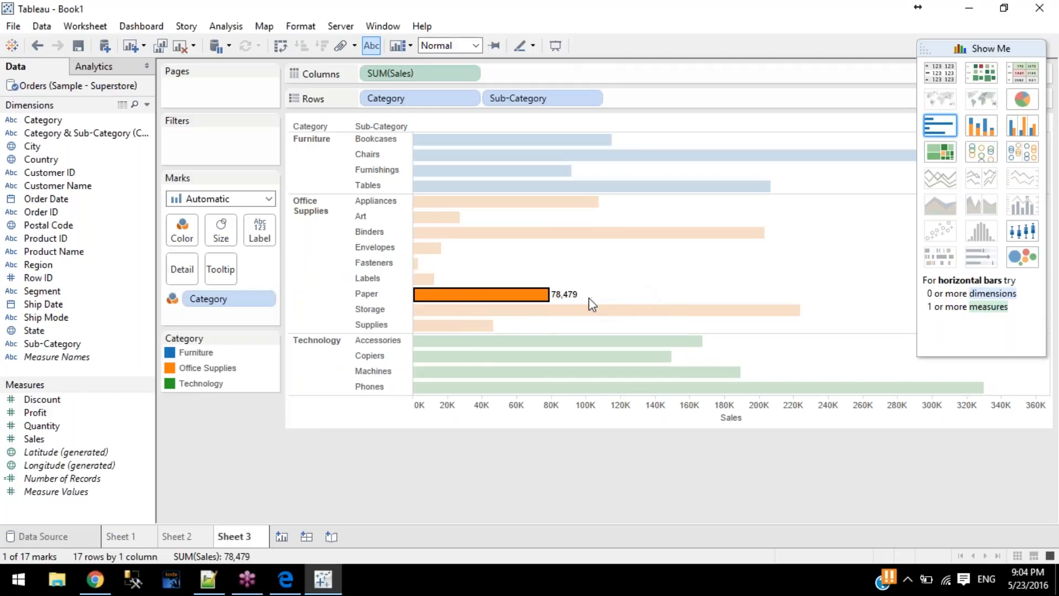
click(581, 318)
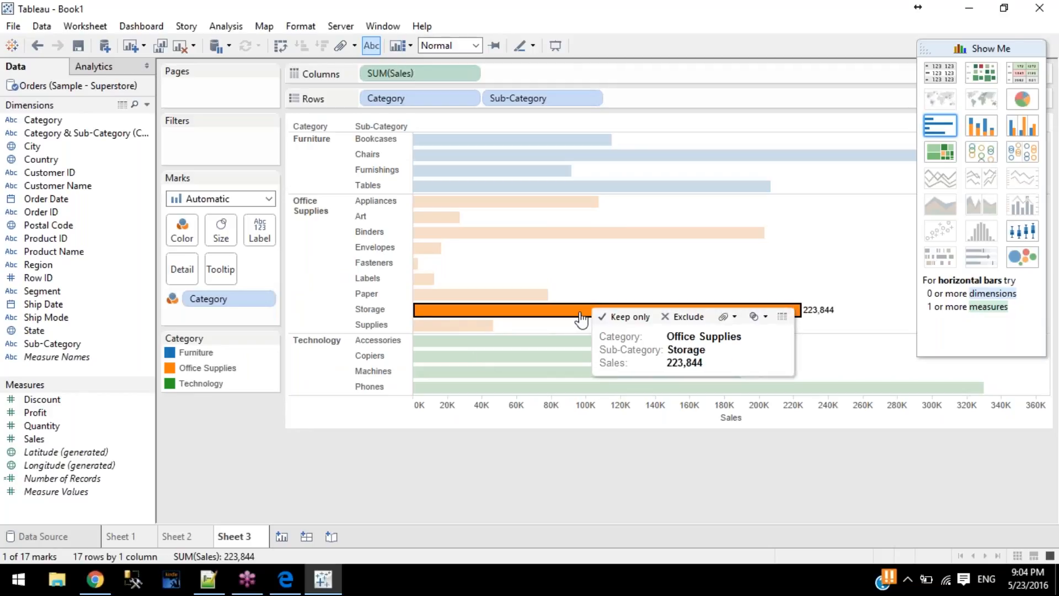
click(341, 455)
Step: Try labeling only the Min/Max marks and switch the labels to Highlighted marks
click(259, 228)
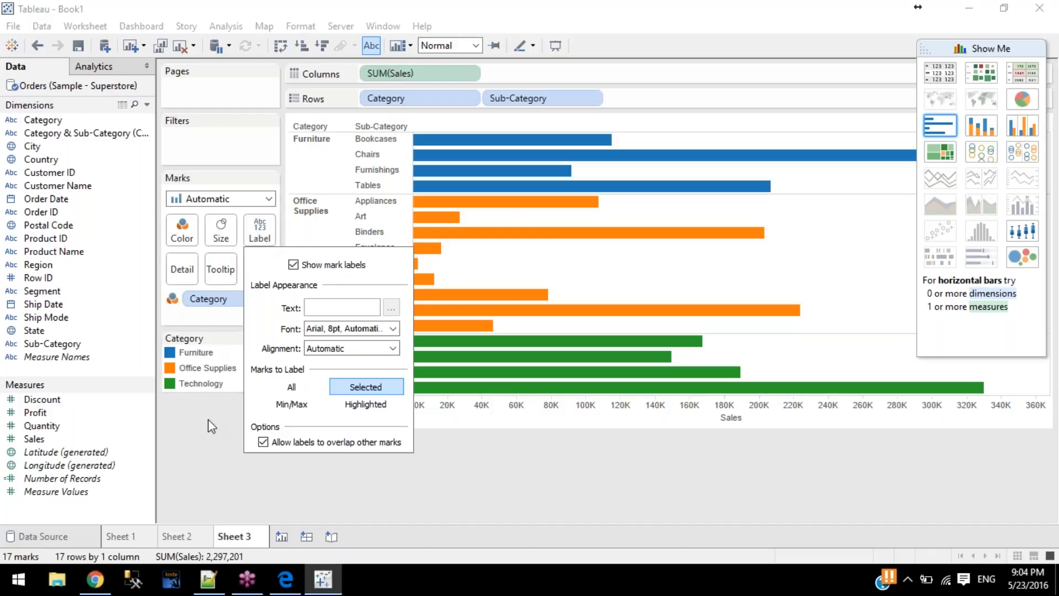
click(302, 404)
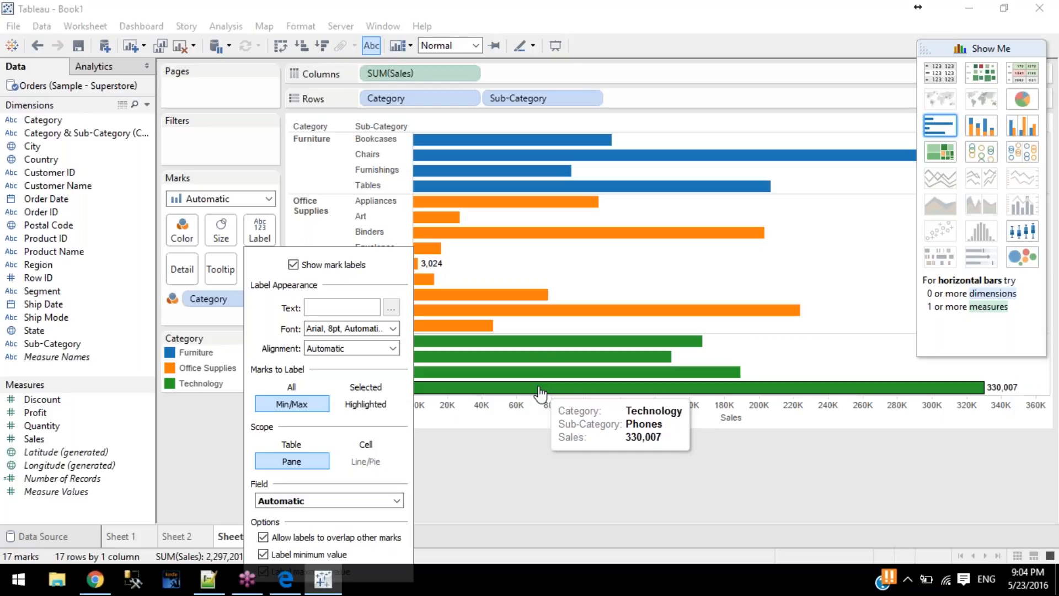
click(365, 405)
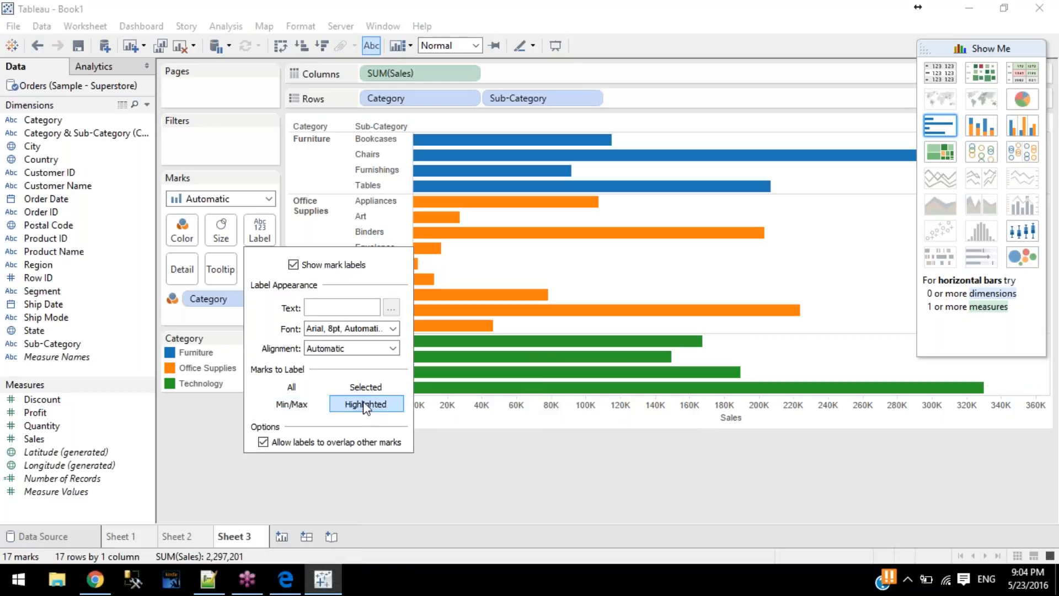
Step: Select the Copiers, Phones and Machines bars to check their highlighted labels, and clear the selection
click(498, 359)
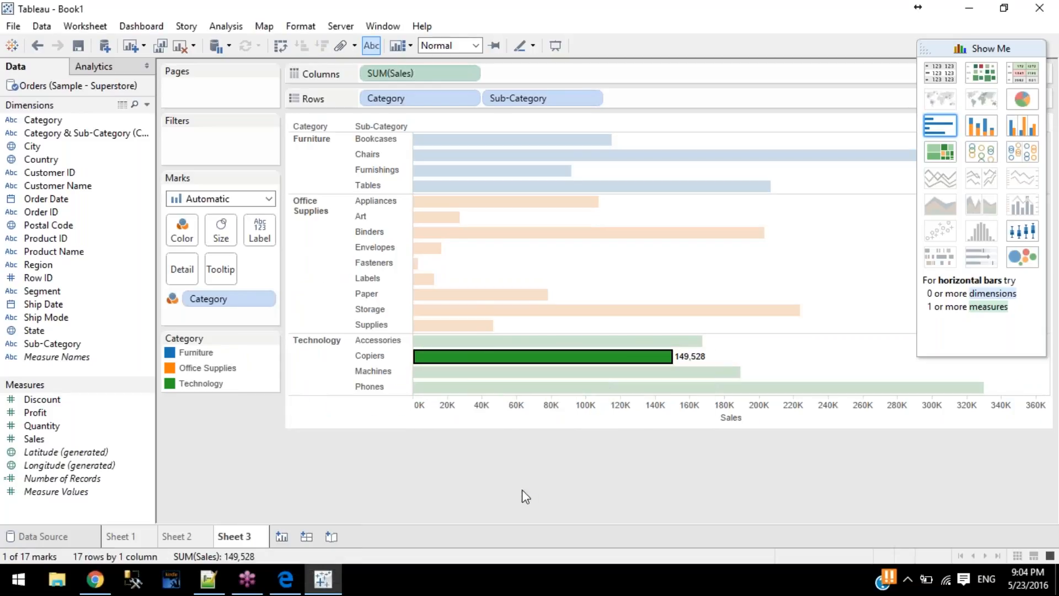
click(505, 388)
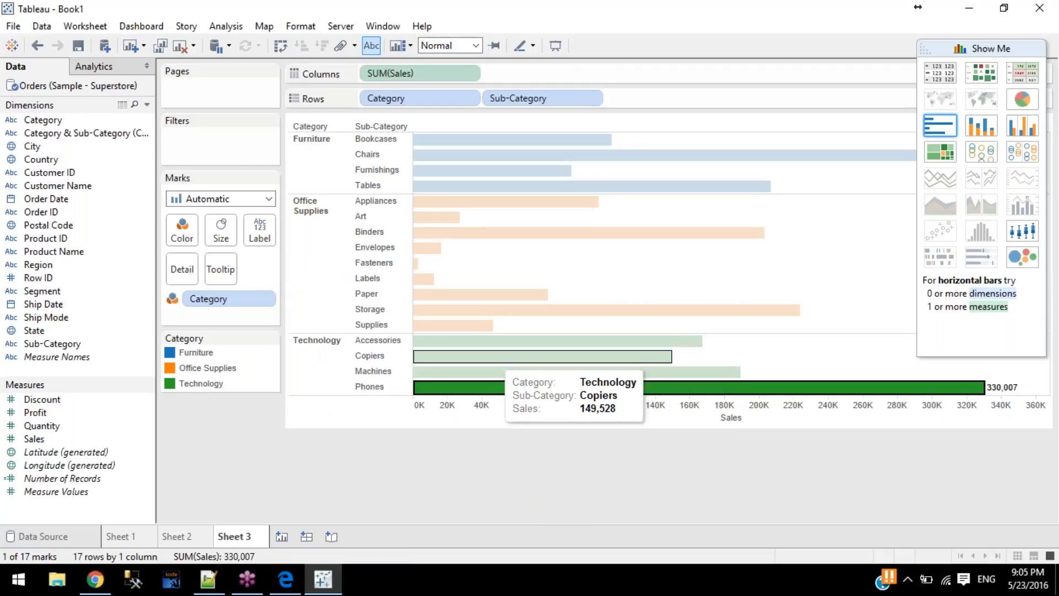
ctrl+click(500, 357)
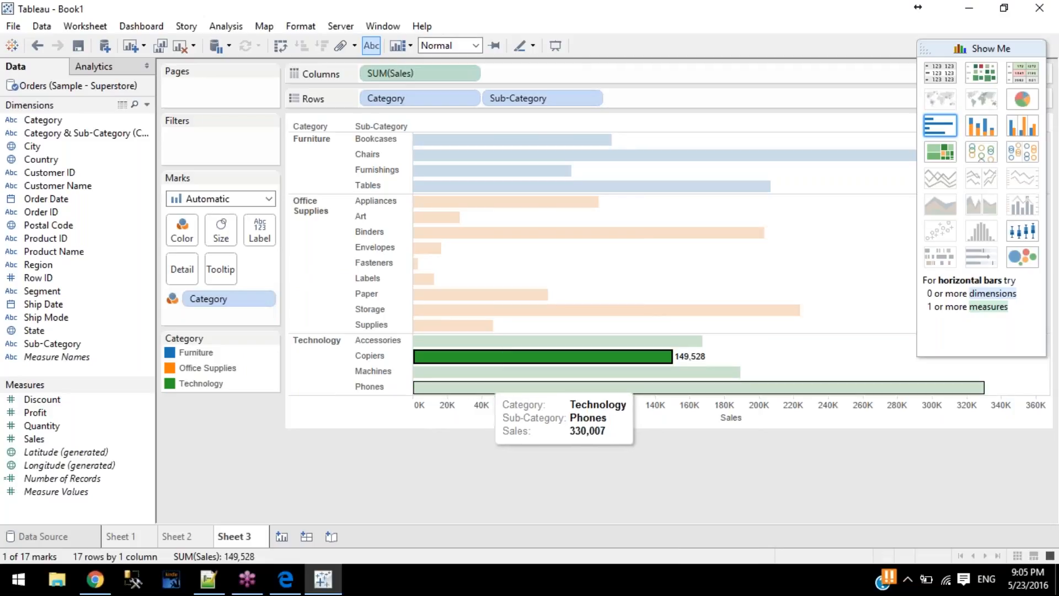
ctrl+click(479, 371)
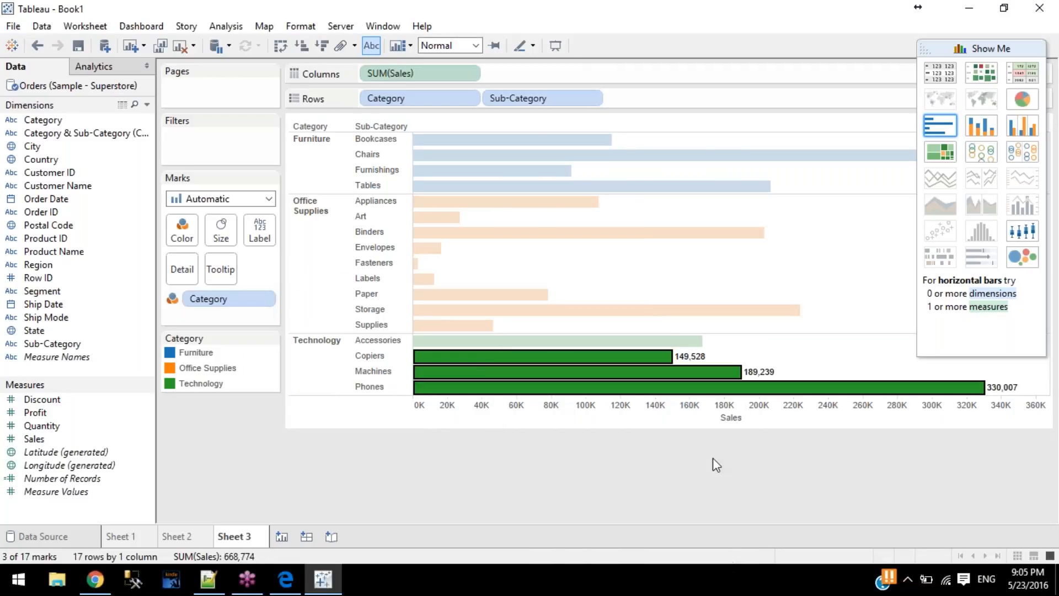
click(772, 424)
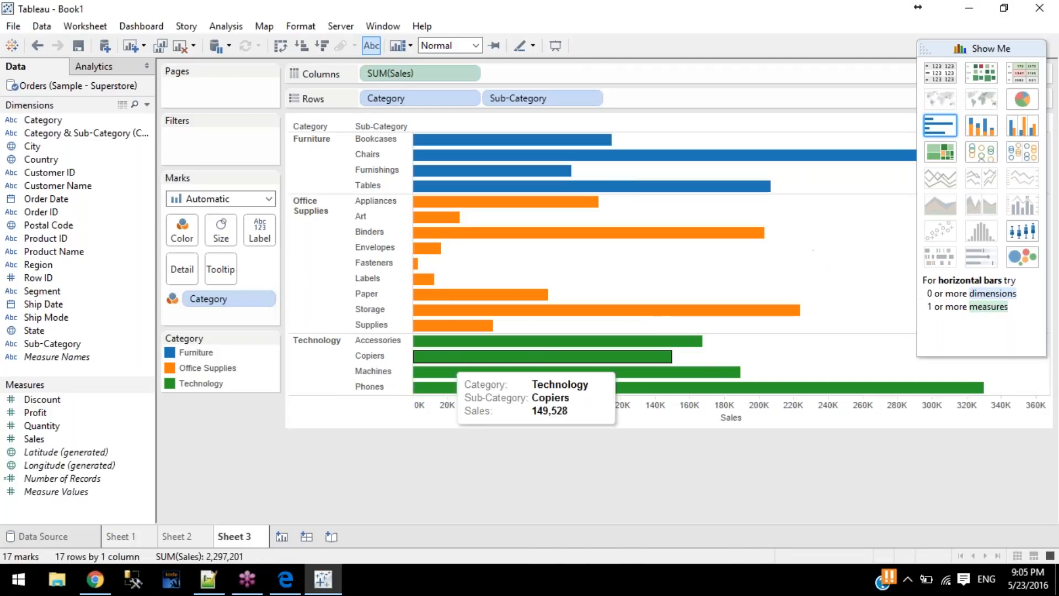
Step: Set the marks to label back to All and close the label options
click(263, 229)
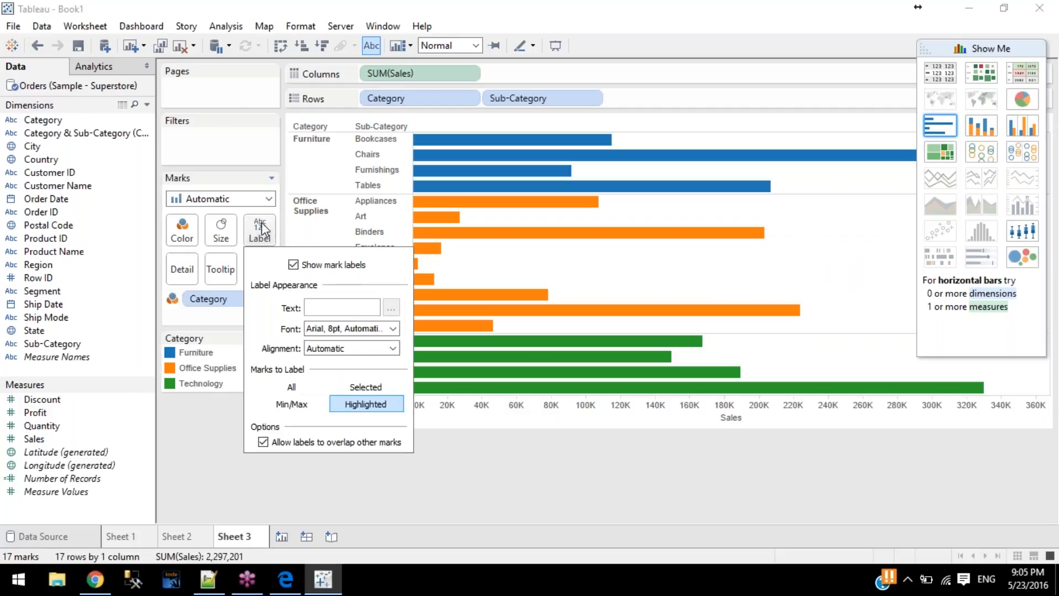
click(283, 393)
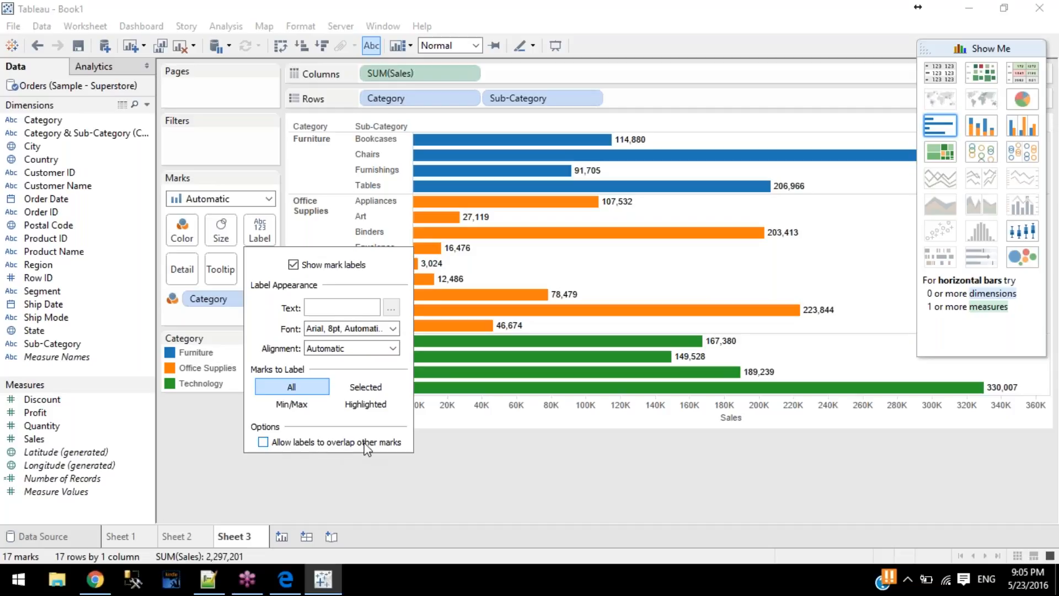
click(288, 480)
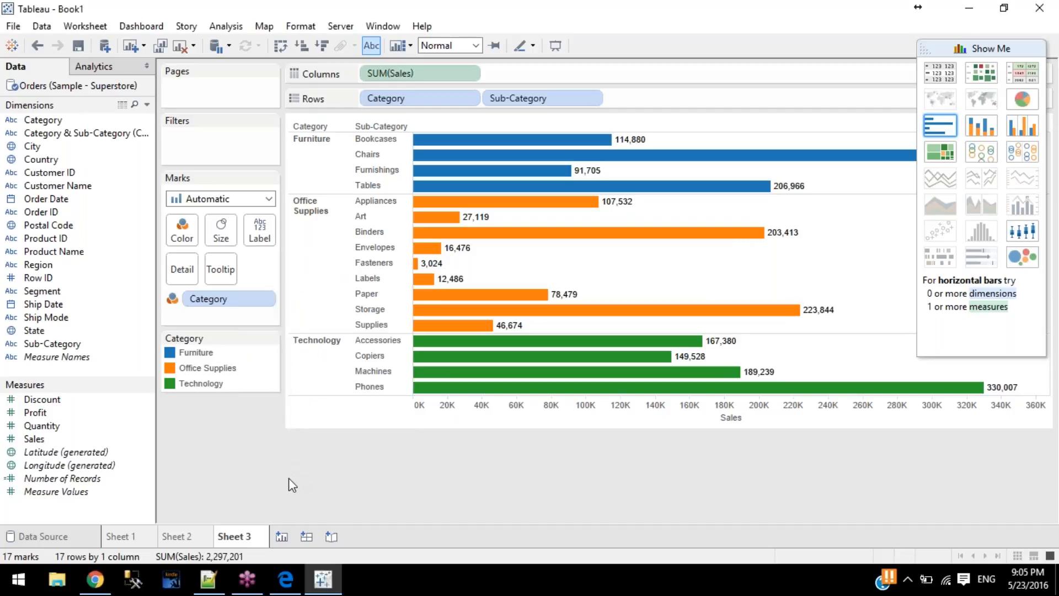
Step: Create a new worksheet, map the State field, and set the mark type to Filled Map
click(282, 537)
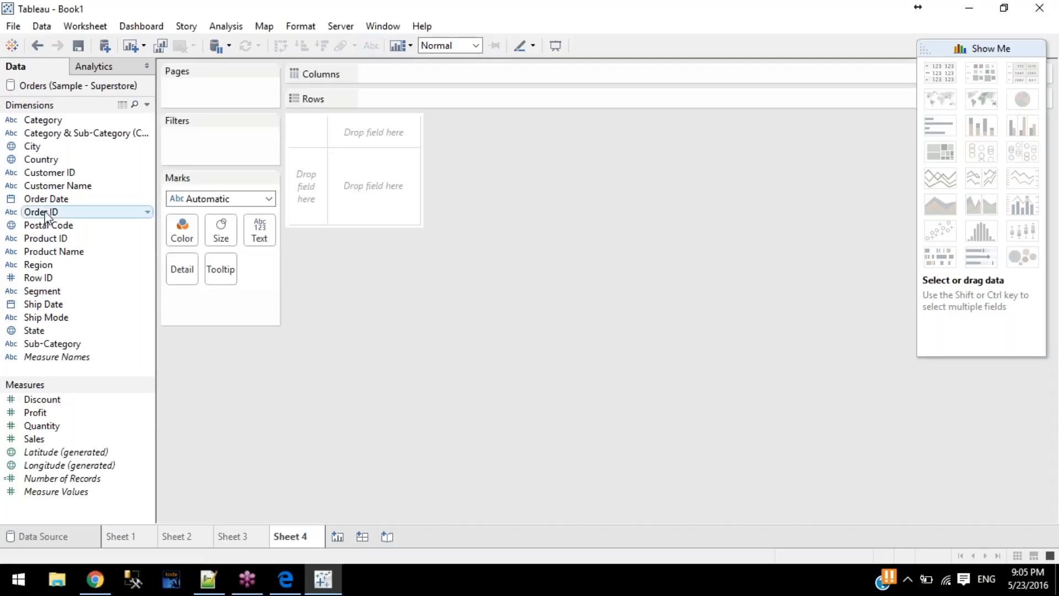
click(45, 330)
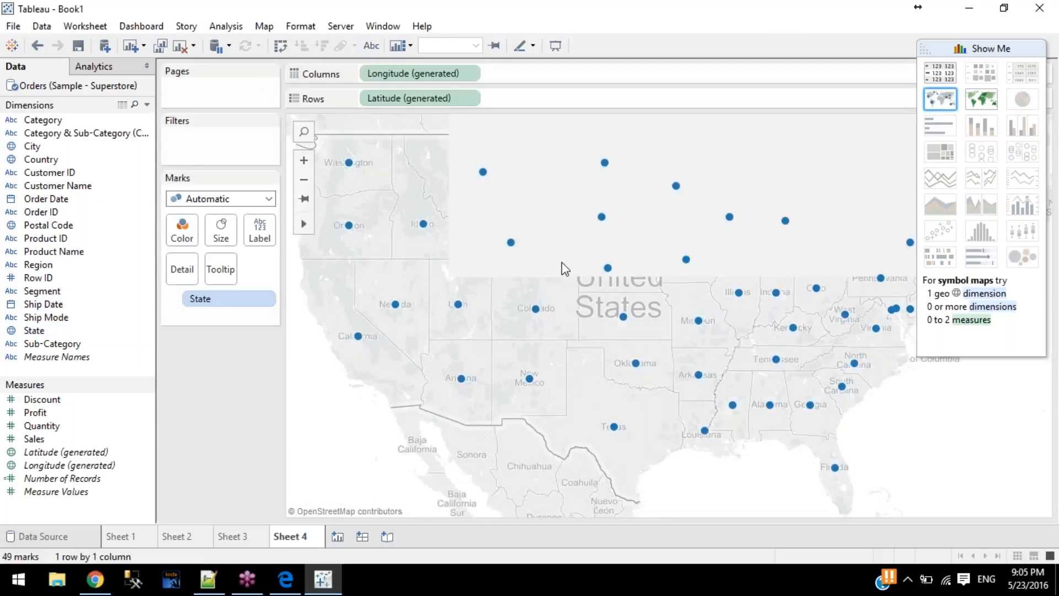
click(245, 200)
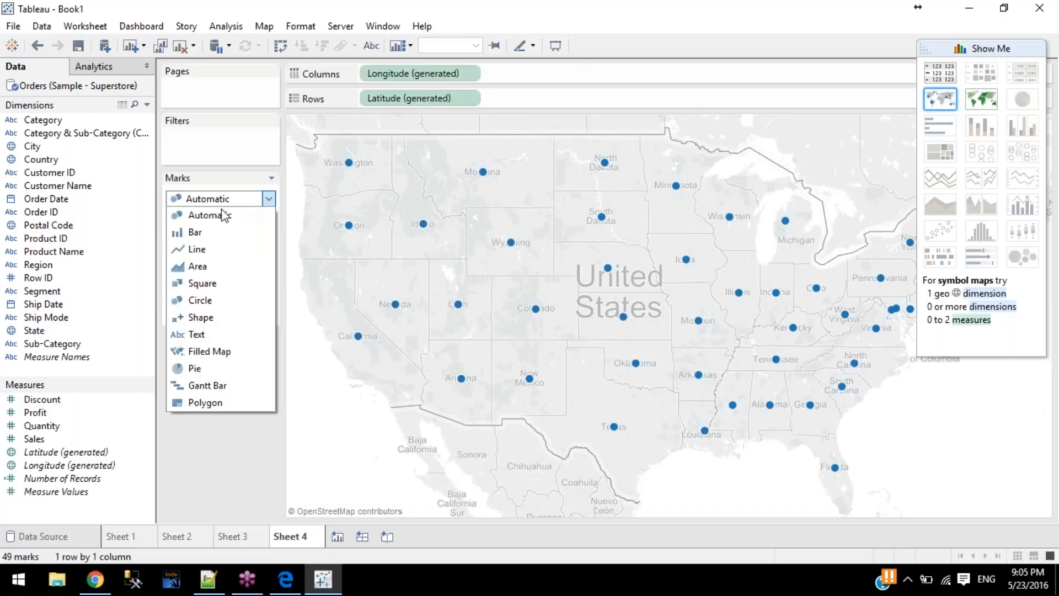
click(232, 356)
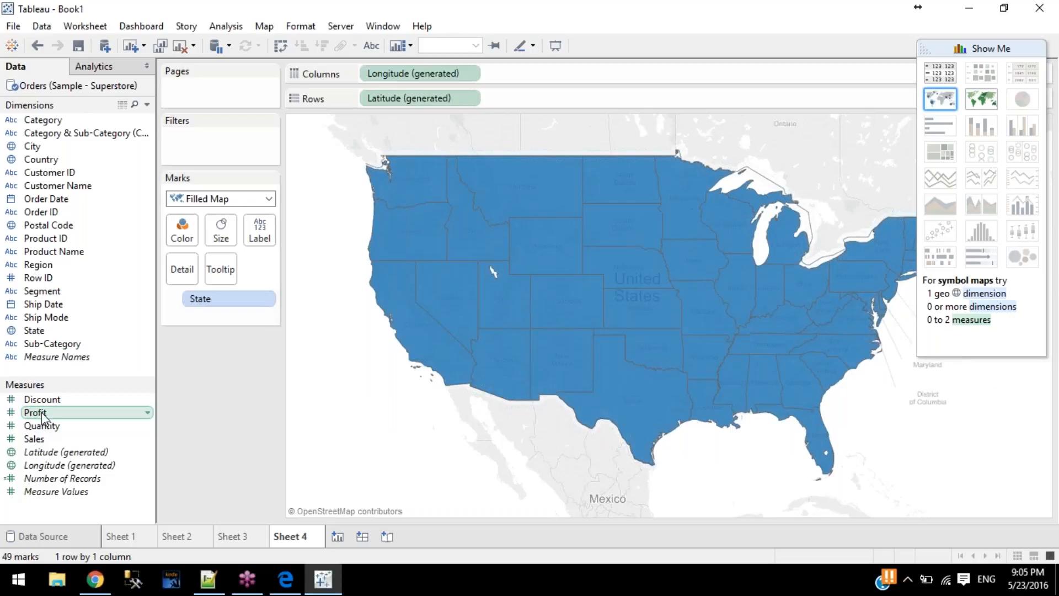
Step: Color the filled map by Sales, label it with State, and collapse Show Me
drag(34, 439, 183, 233)
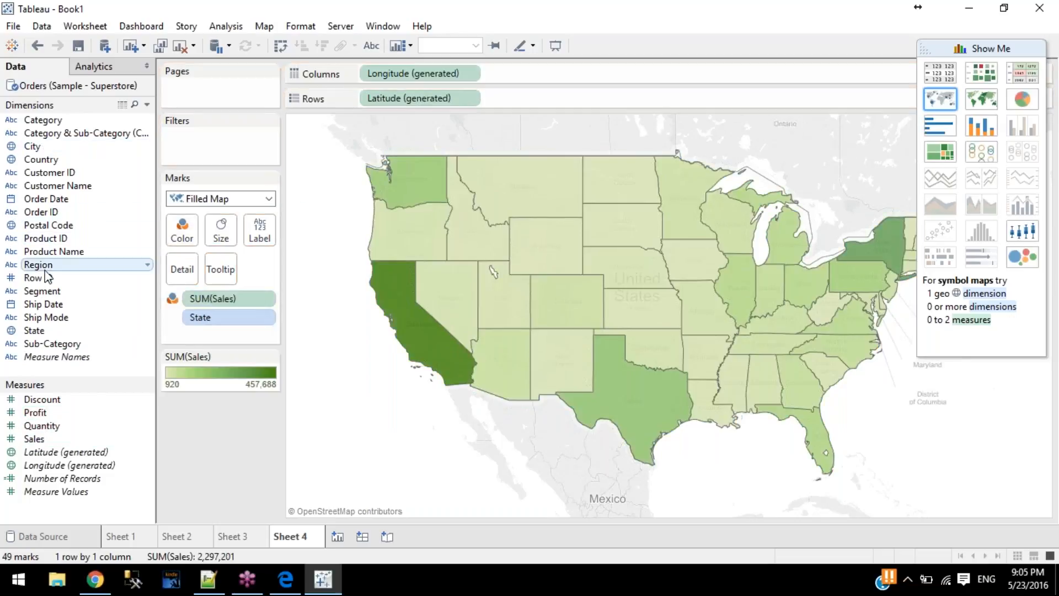
drag(33, 330, 259, 233)
click(957, 47)
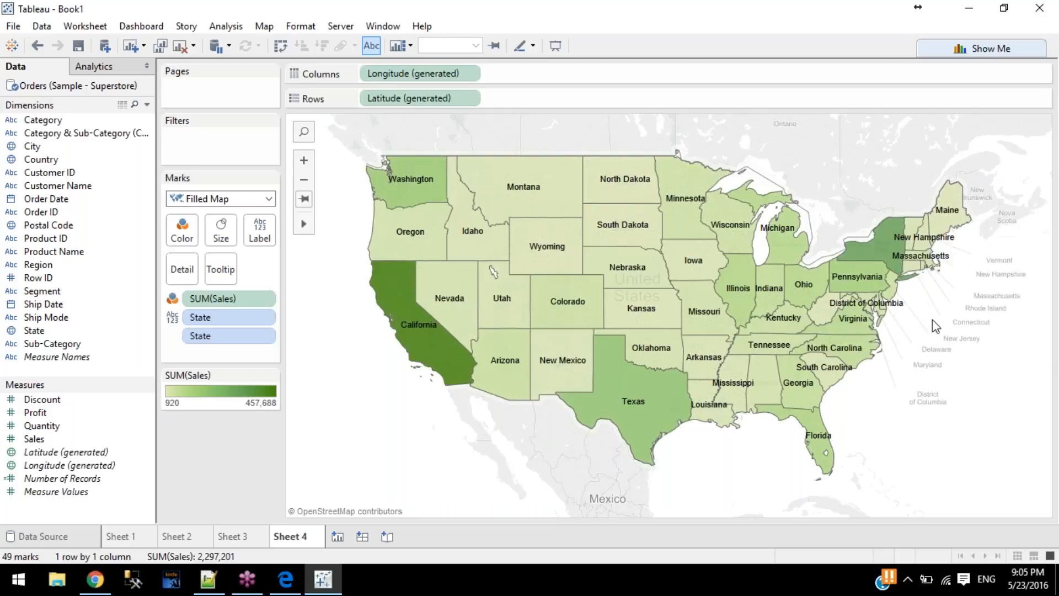
Step: Try allowing the state labels to overlap other marks, check the crowded northeastern states, and disallow overlapping again
mouse_move(924, 269)
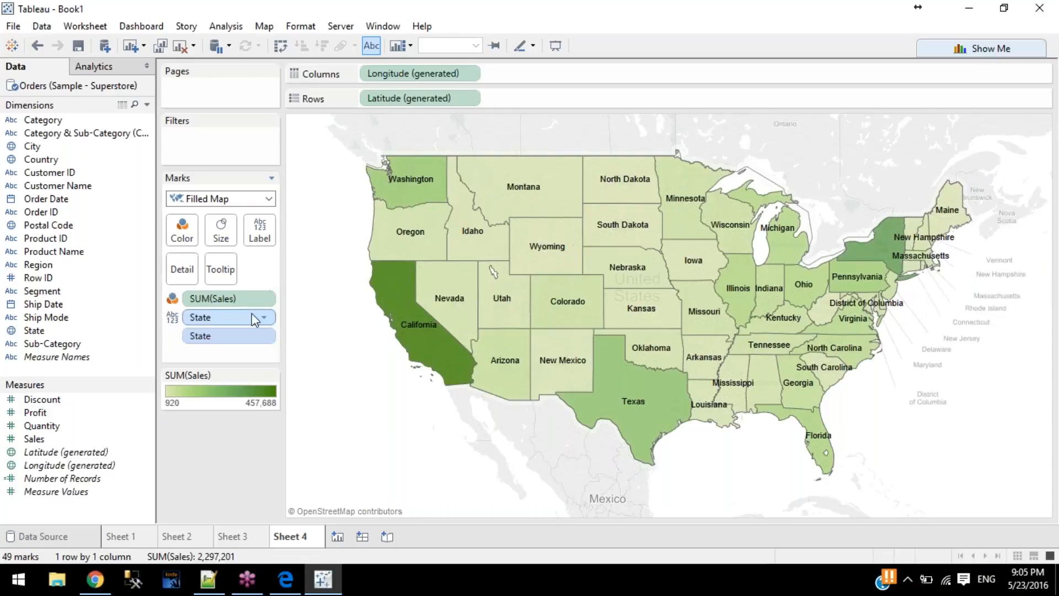
click(259, 232)
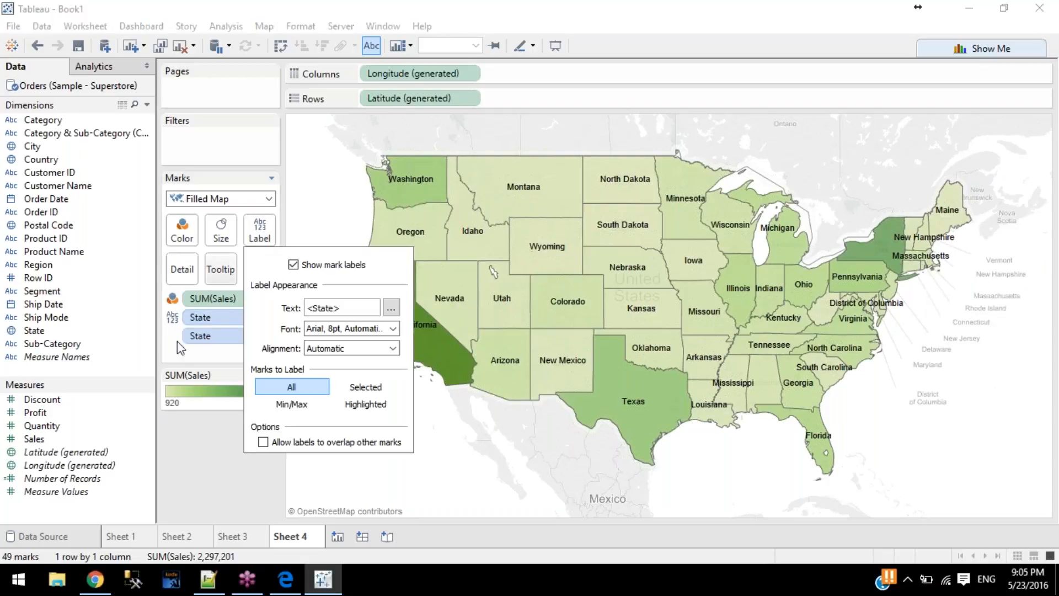
click(296, 444)
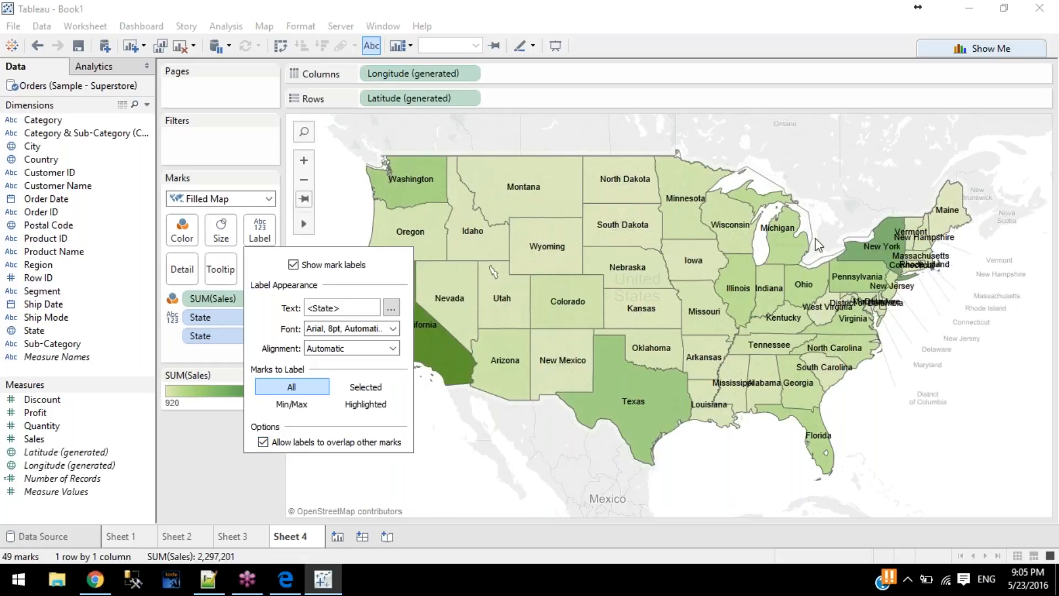
mouse_move(933, 272)
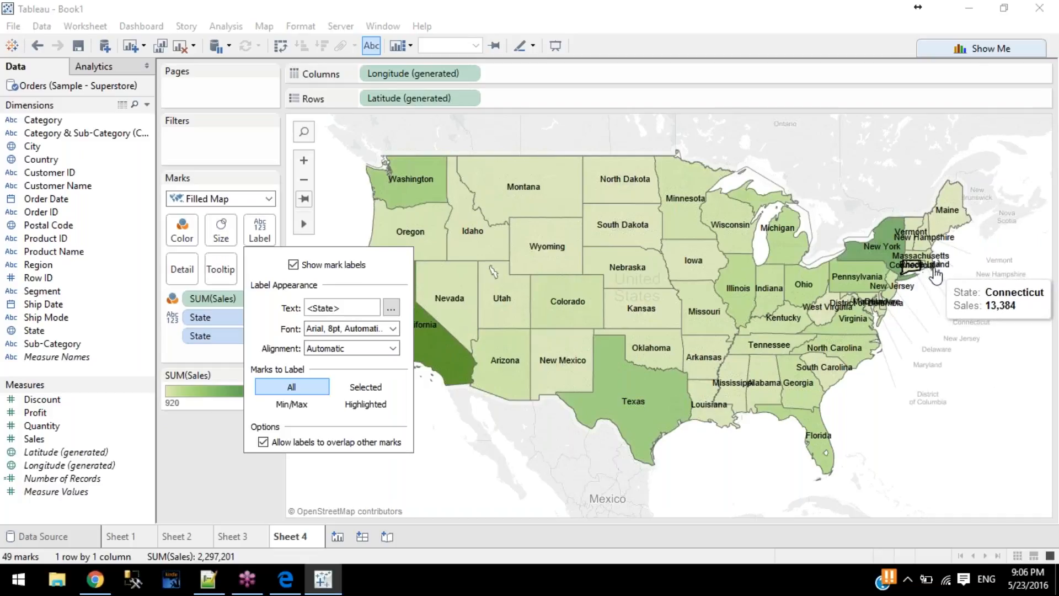
mouse_move(863, 309)
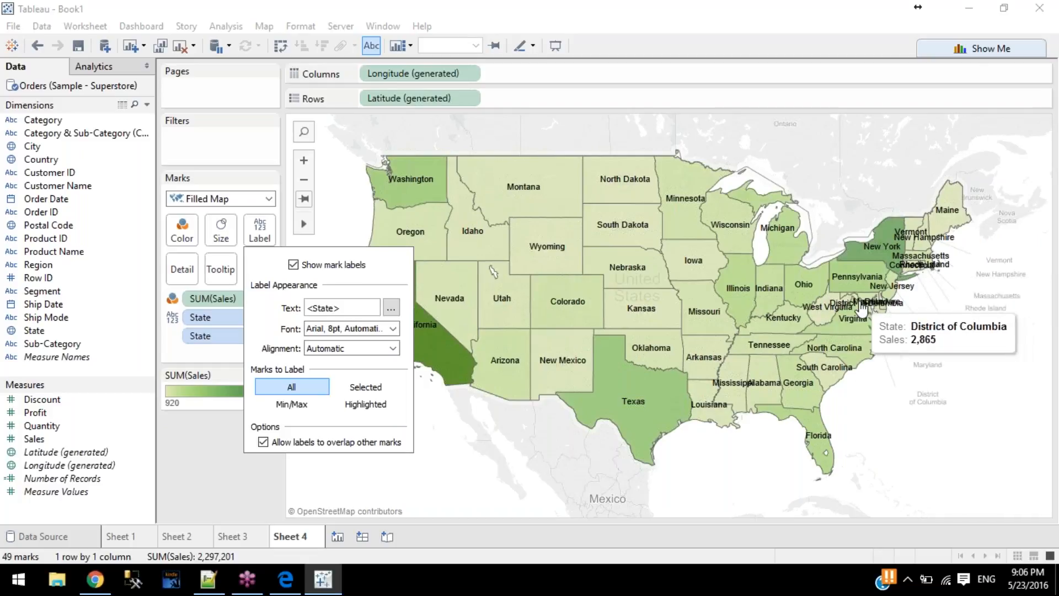
click(263, 442)
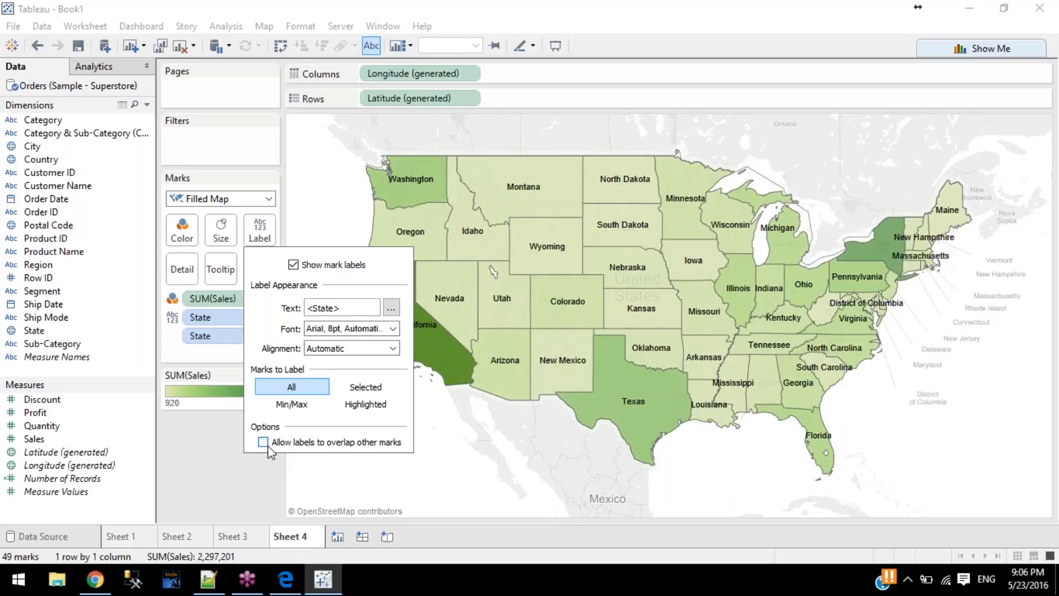
click(225, 446)
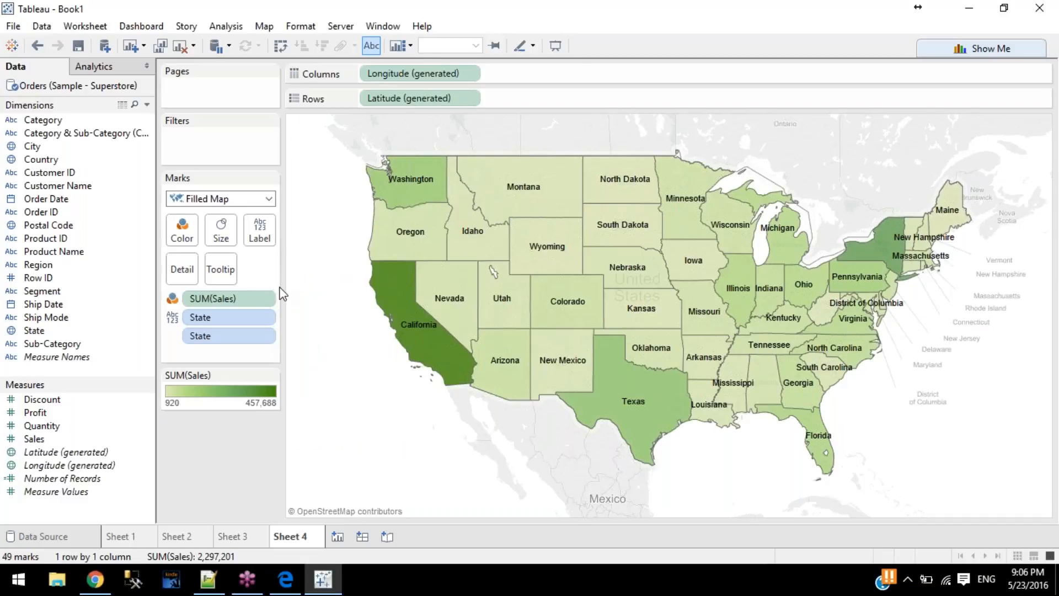
click(259, 232)
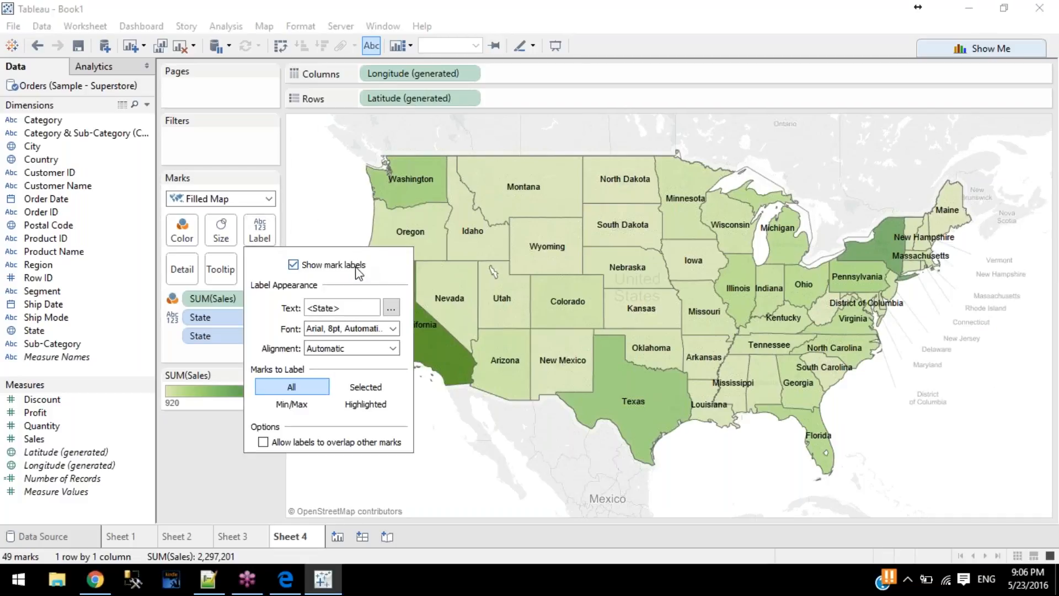
click(195, 380)
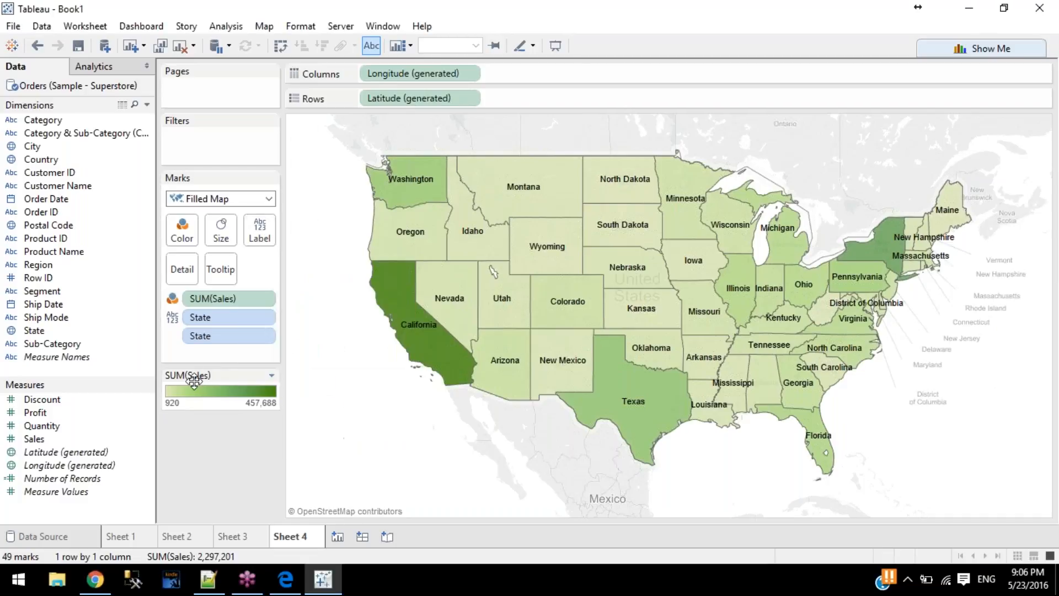
Step: Examine the map tooltip's State and Sales lines in the tooltip editor and close it without changes
click(230, 276)
drag(373, 219, 176, 174)
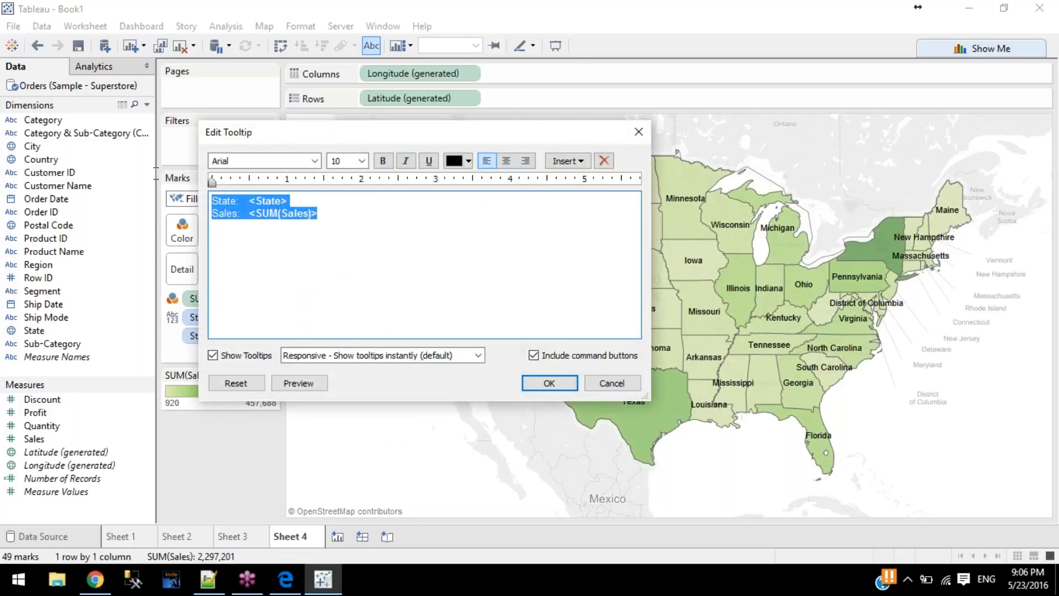
click(230, 222)
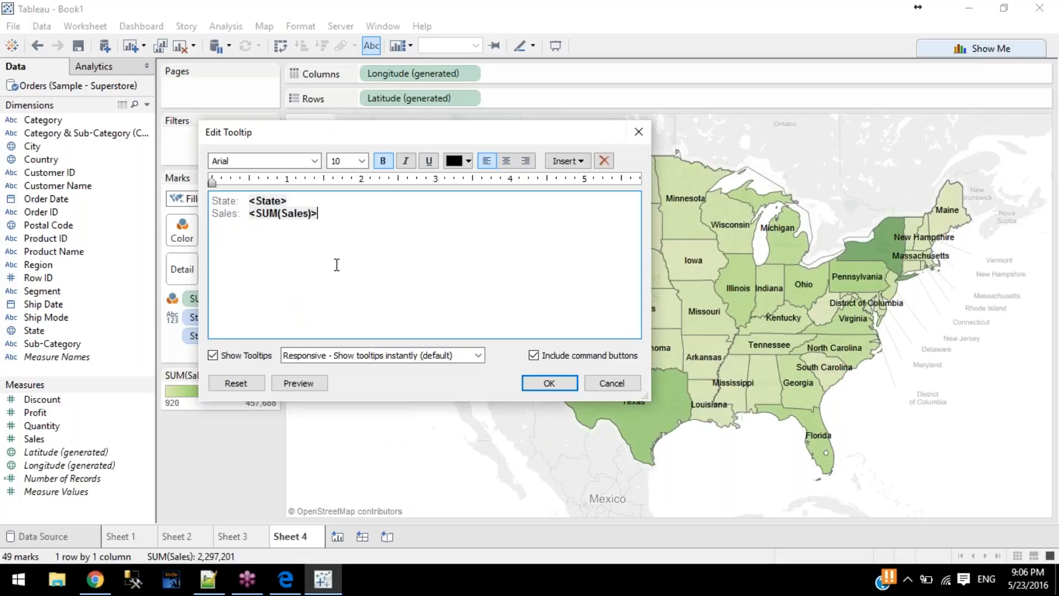
click(638, 132)
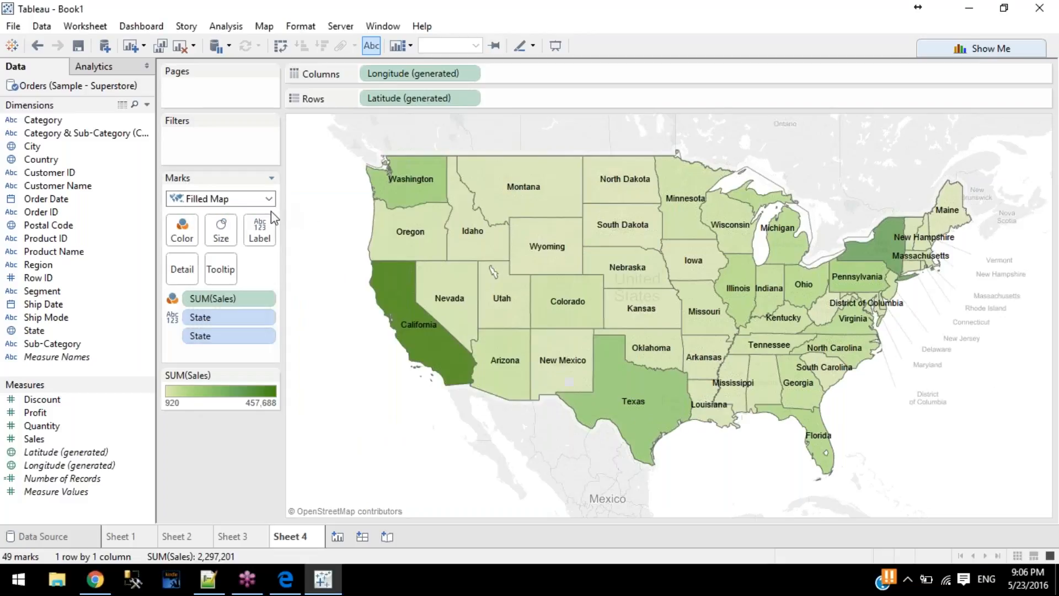
Step: Examine the map label's text in the label editor and reset it to the default
click(260, 229)
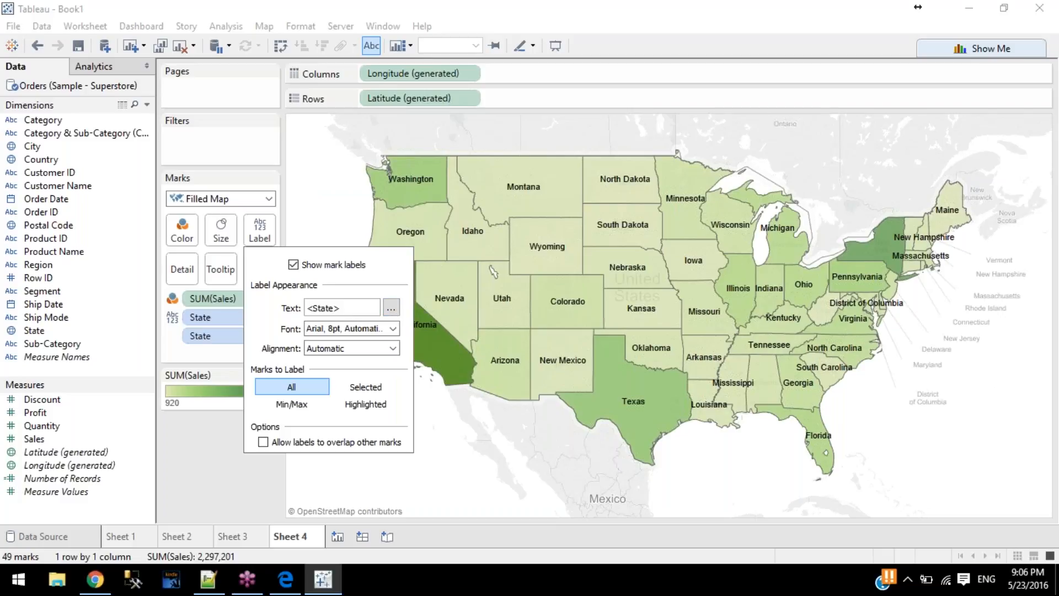
click(391, 307)
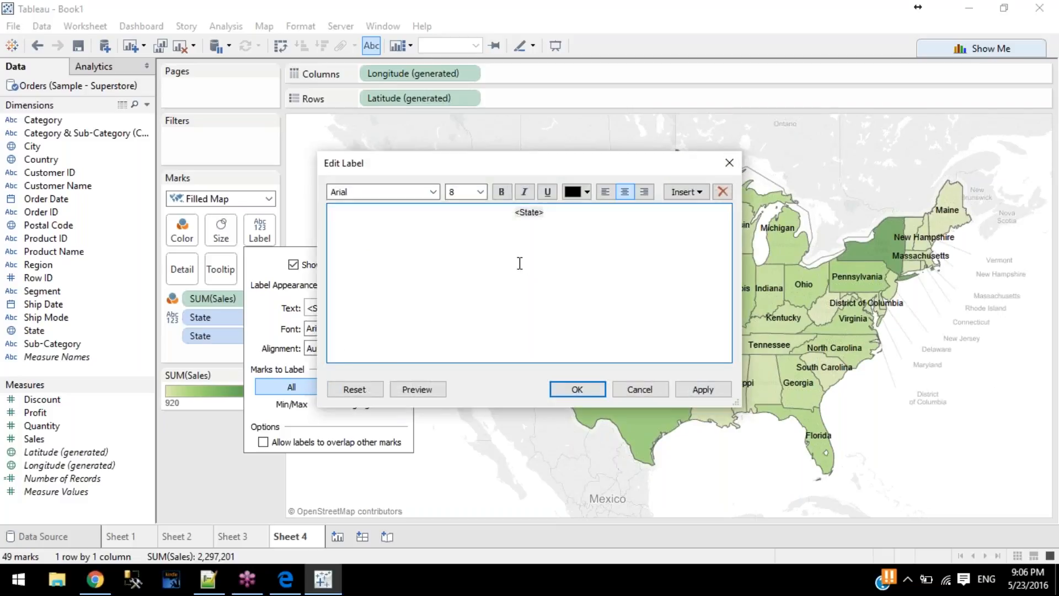
click(355, 393)
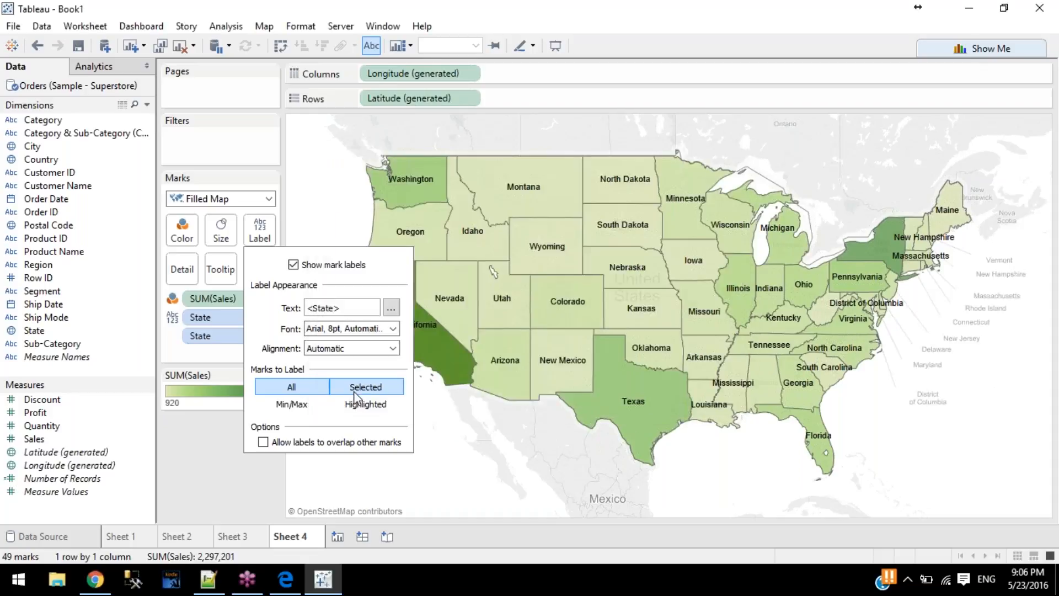
Step: Add the prefix "State: " before the State field in the map label text and apply it
click(391, 307)
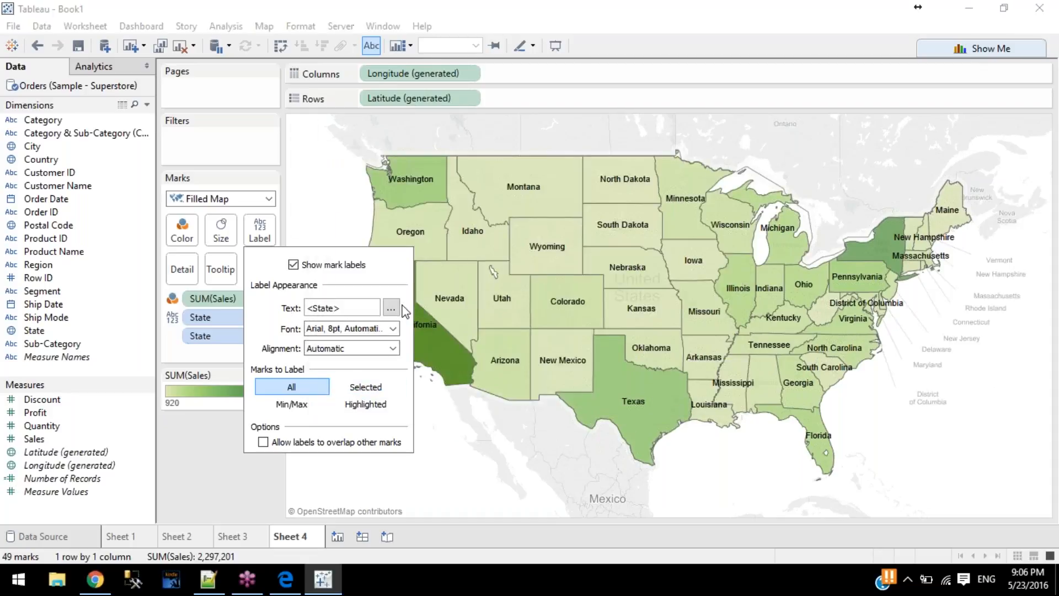
text(State:)
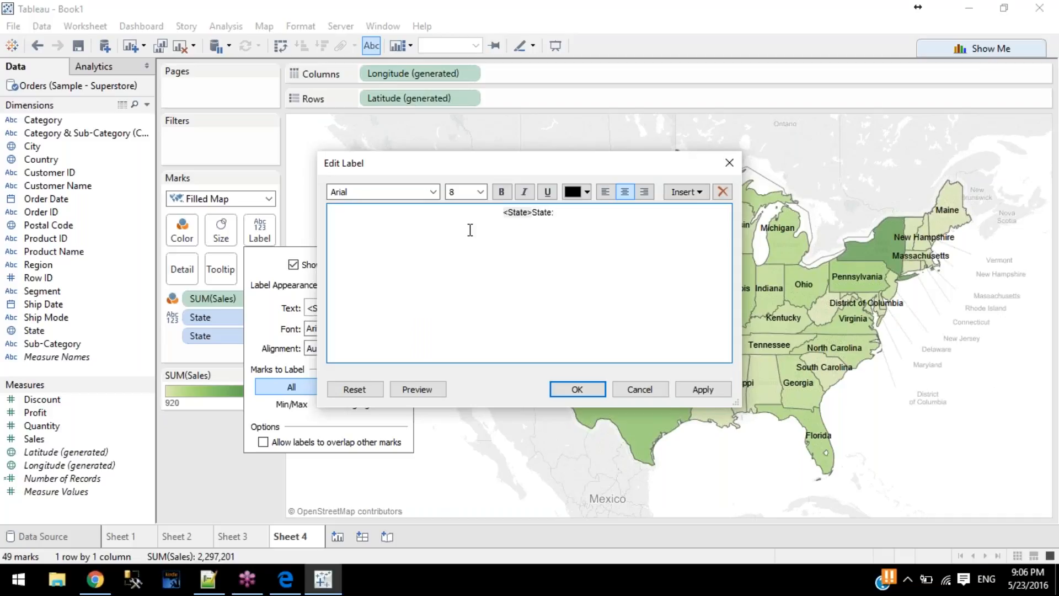
key(ctrl+shift+Left)
key(ctrl+shift+Left)
key(ctrl+c)
key(BackSpace)
key(Home)
key(ctrl+v)
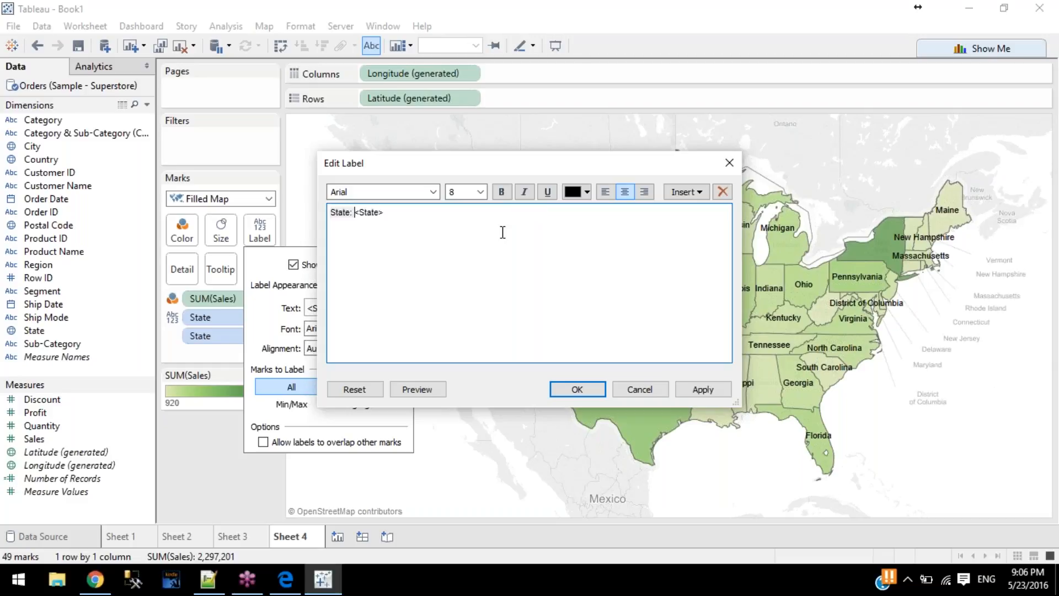
click(699, 389)
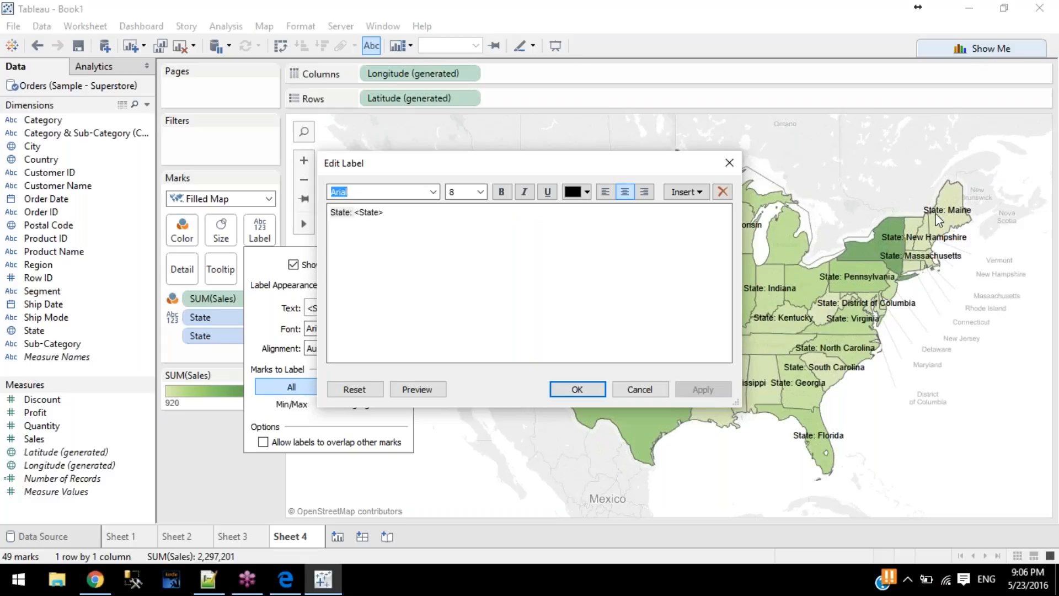
Step: Reset the map label text to its default and close the label options
click(470, 218)
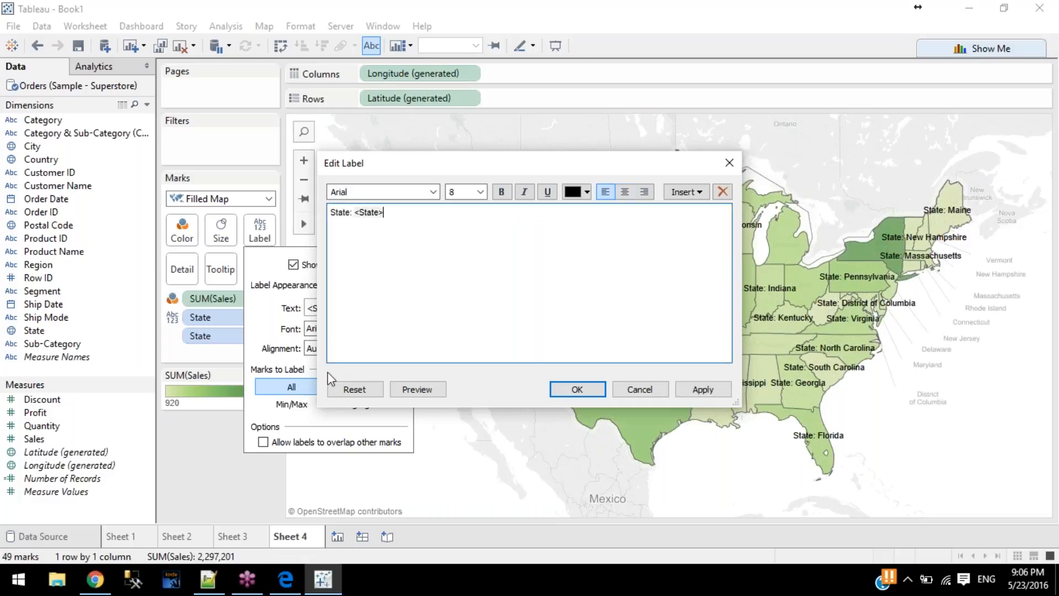
click(354, 389)
key(Return)
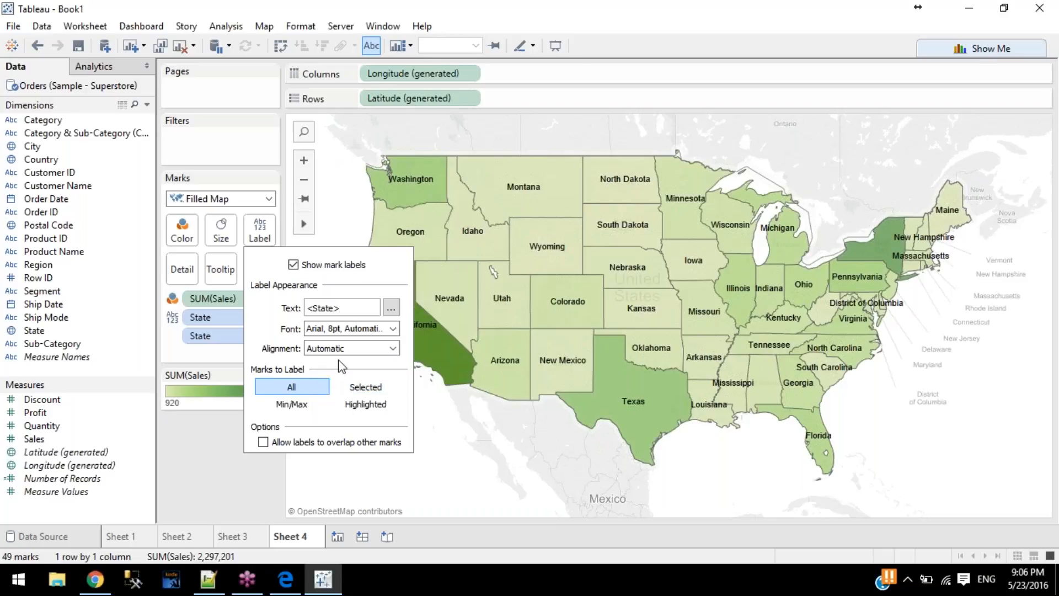
click(457, 453)
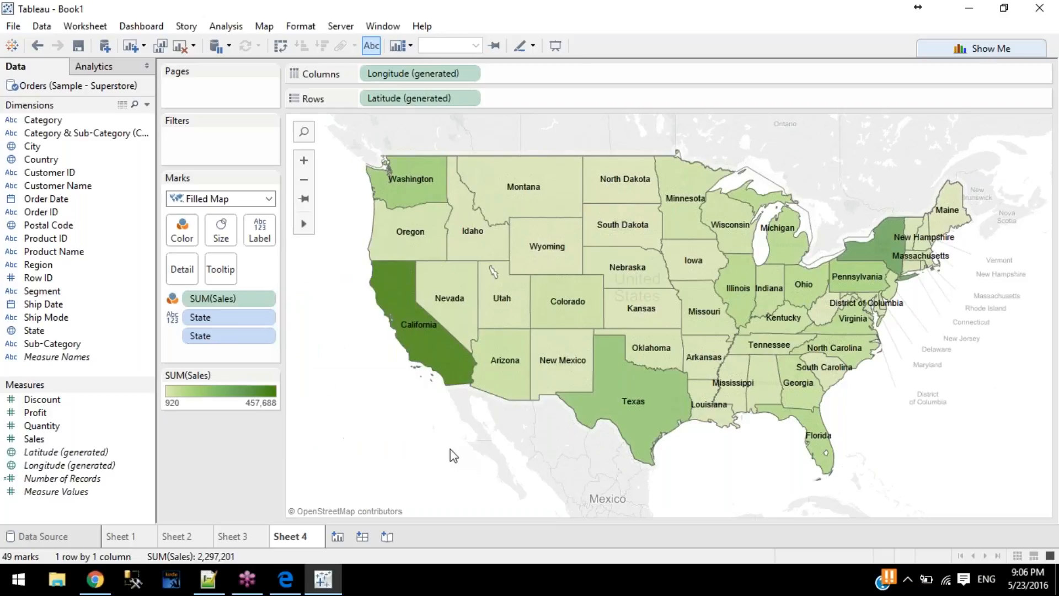
Step: Open the map's tooltip for editing and preview how it displays the State and Sales lines
click(221, 262)
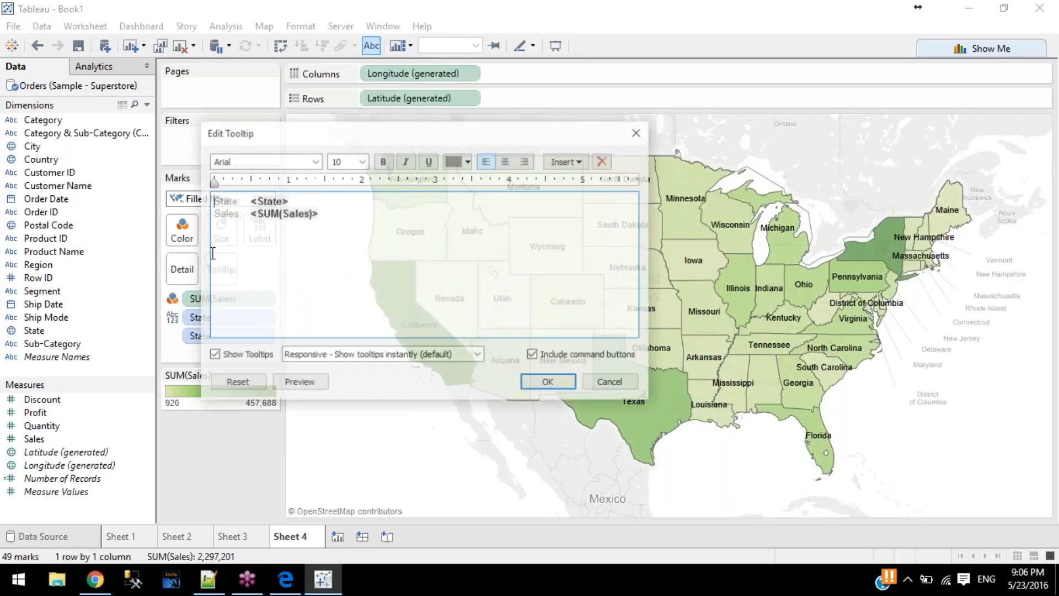
click(315, 389)
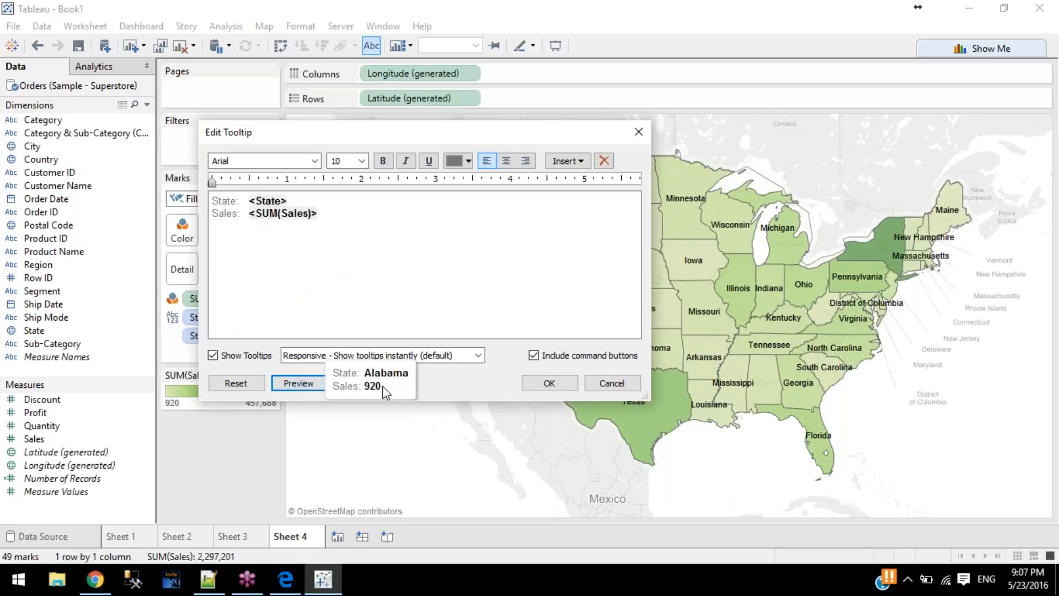
click(312, 312)
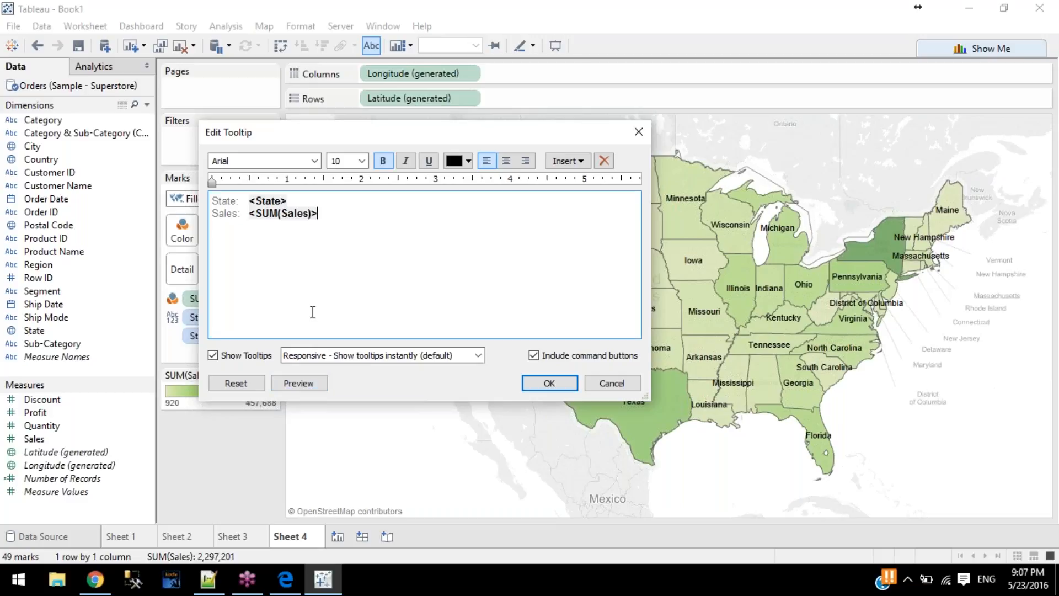
Step: Change the tooltip's Sales caption to "Sum of Sales" and preview the tooltip
double_click(230, 203)
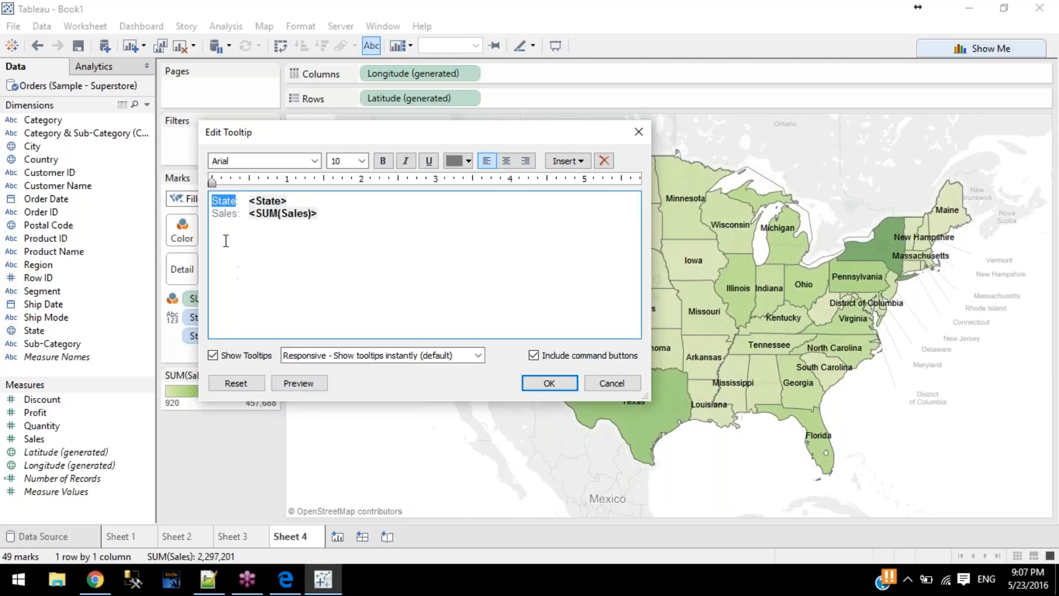
double_click(222, 213)
text(Sum of Sal)
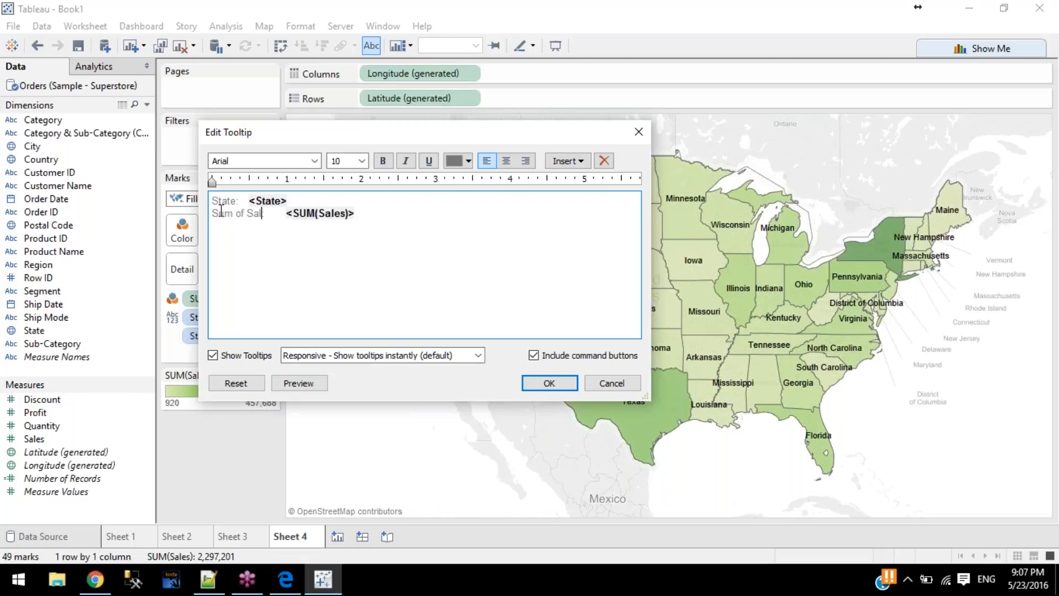
click(310, 383)
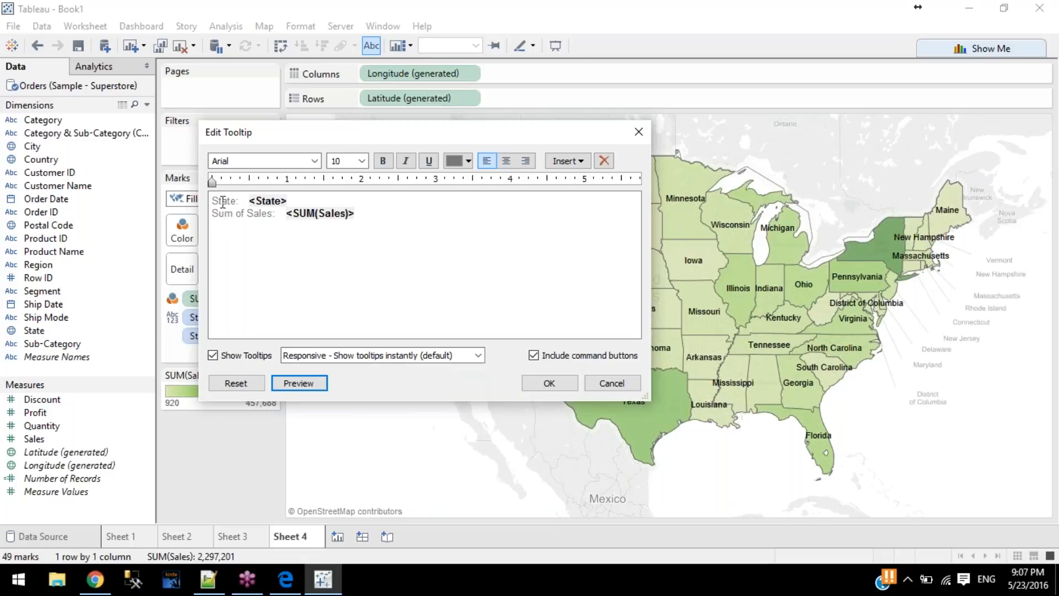
Step: Move the tooltip's State value closer to its caption, to about 0.4 on the ruler, and preview the spacing
mouse_move(212, 181)
mouse_down()
mouse_move(249, 182)
mouse_move(213, 207)
mouse_move(362, 222)
mouse_up()
mouse_move(249, 182)
mouse_down()
mouse_move(211, 184)
mouse_move(242, 184)
mouse_up()
click(260, 230)
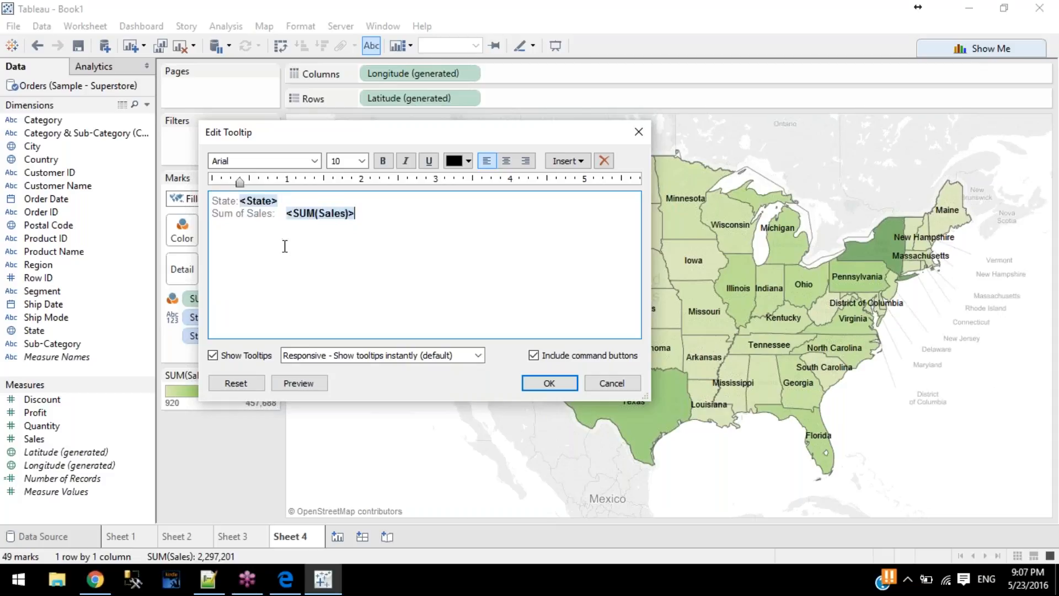
click(307, 384)
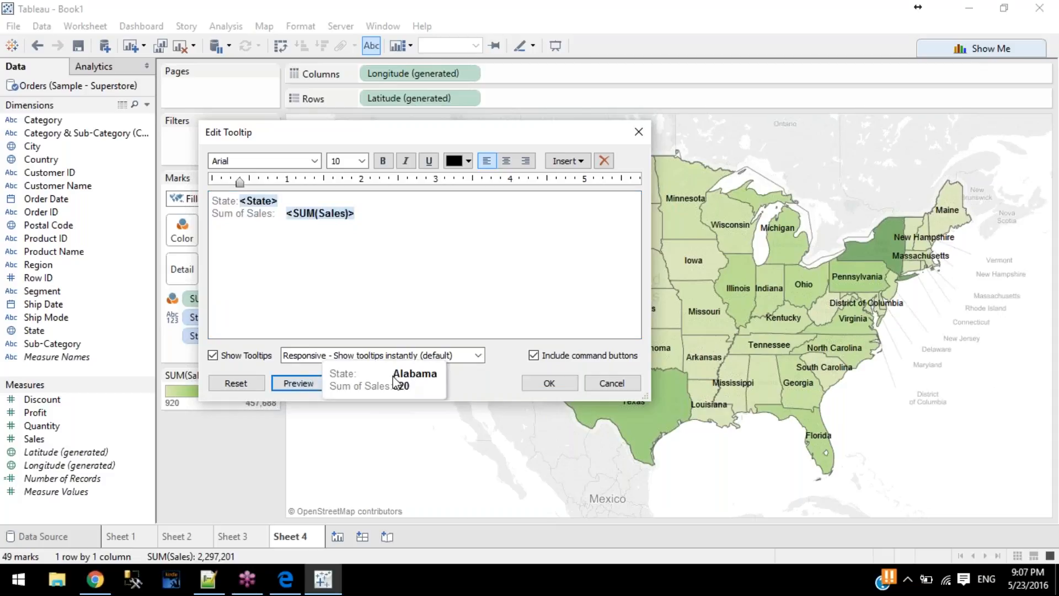
Step: Try indenting the tooltip's State value to about 1.6 and 2.2 on the ruler, previewing the tooltip at each position
drag(241, 183, 330, 183)
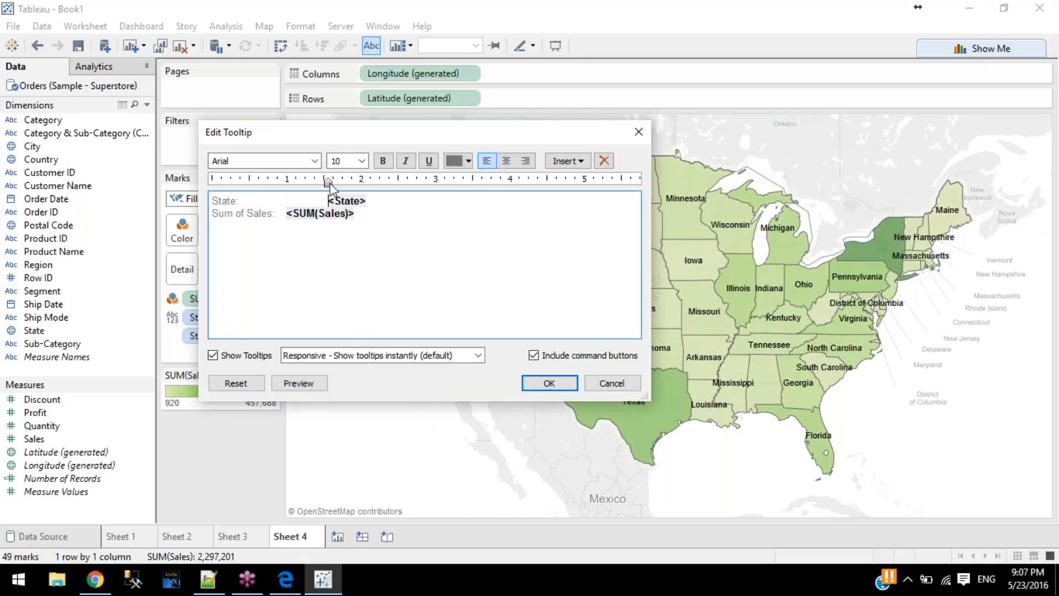
click(316, 388)
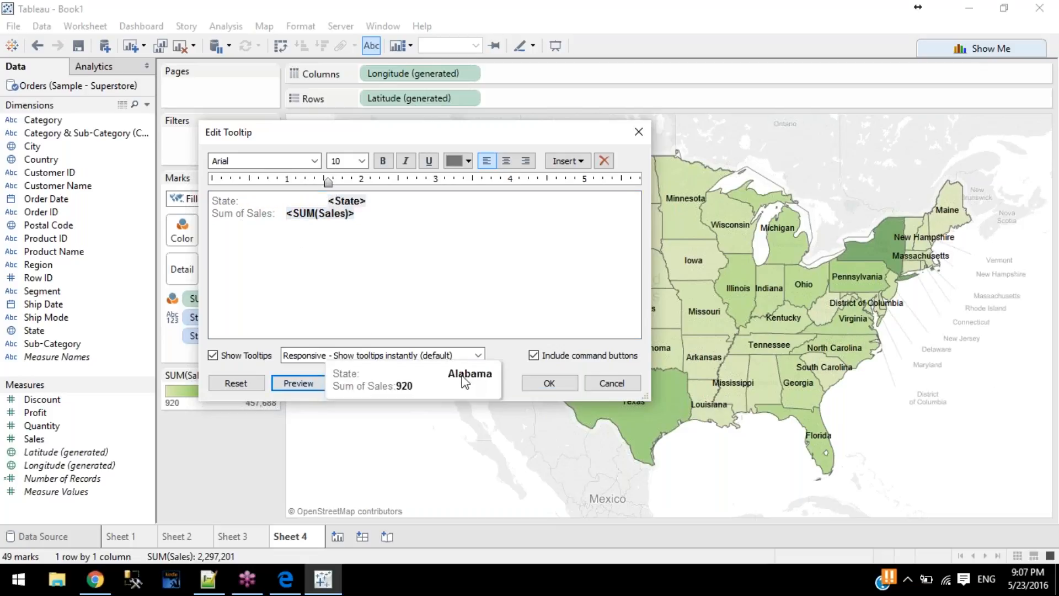
drag(329, 184, 370, 187)
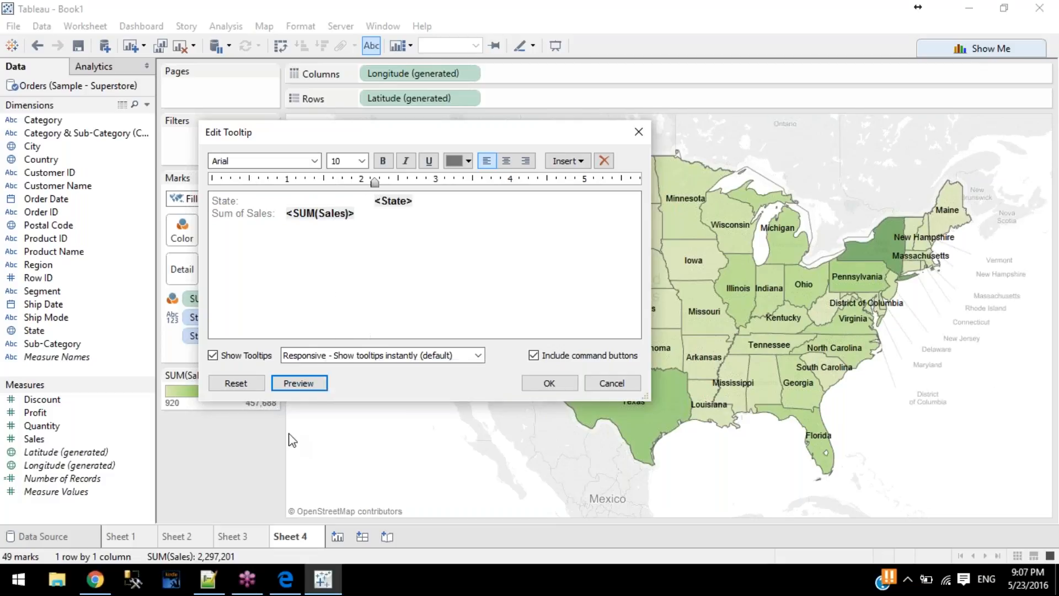
click(299, 382)
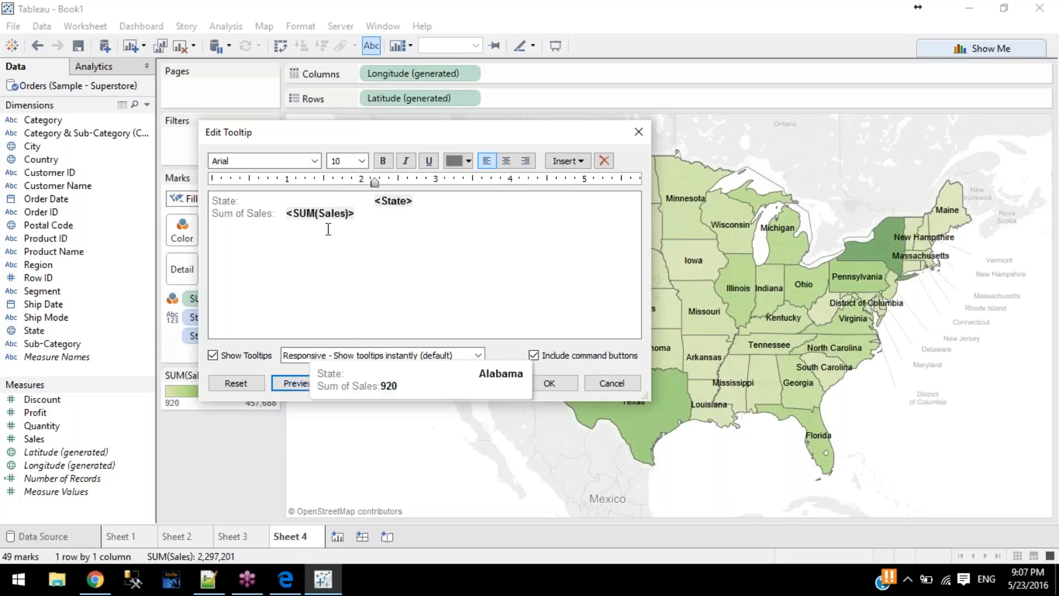
Step: Undo the indent changes made to the State value in the tooltip
drag(279, 210, 294, 210)
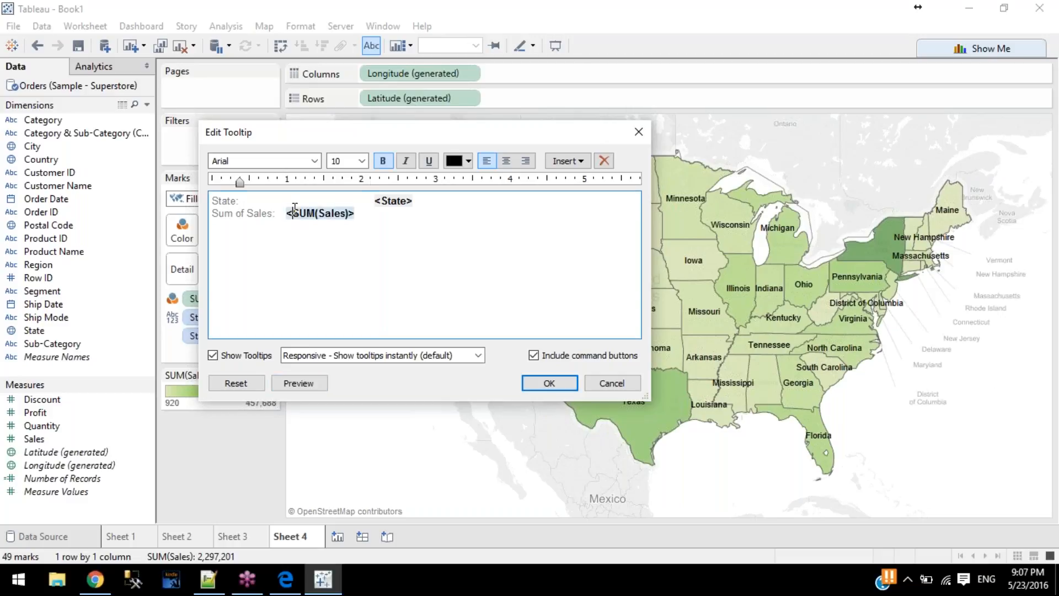
key(ctrl+z)
key(ctrl+z)
key(ctrl+z)
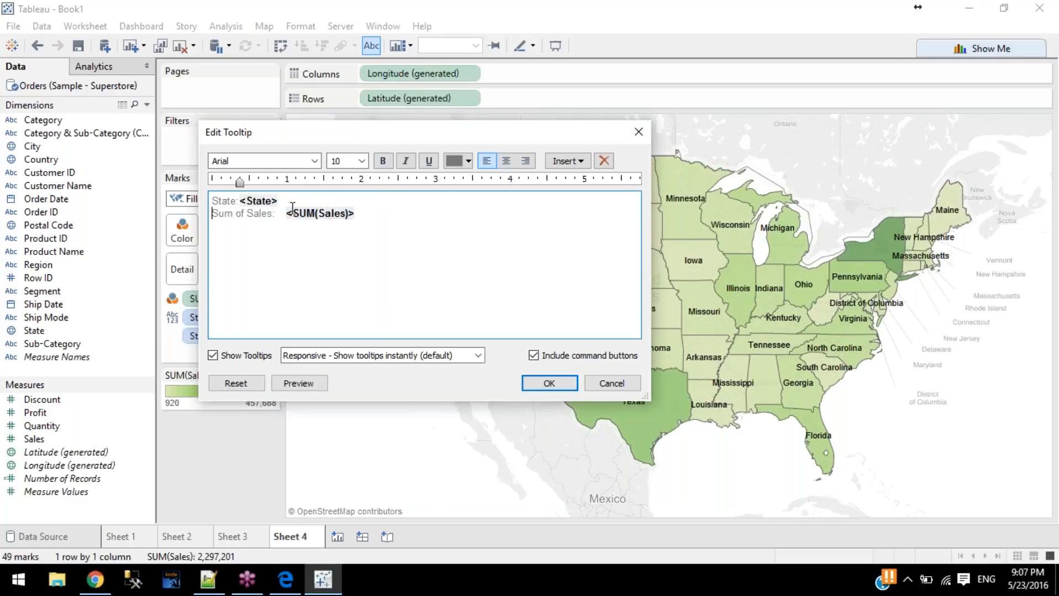
key(ctrl+y)
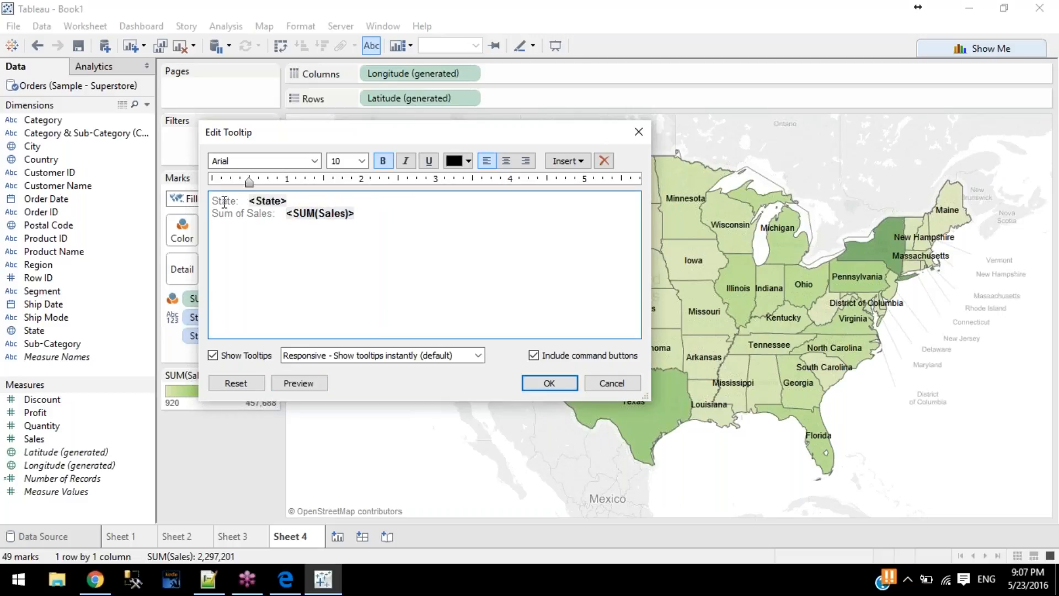
Step: Reset the tooltip to its default text, reopen it for editing, and preview it
click(236, 382)
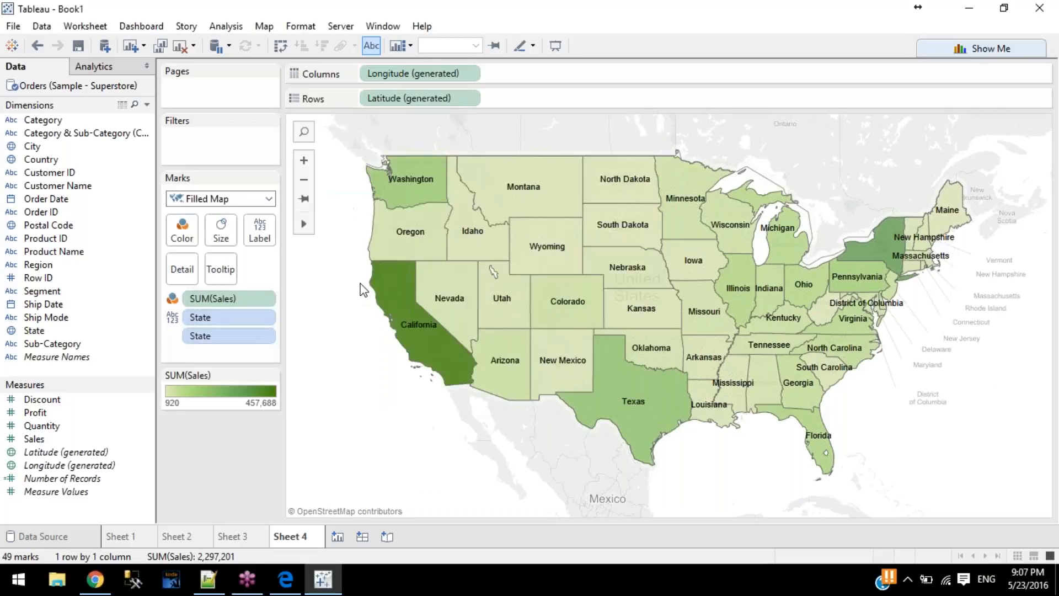
click(221, 269)
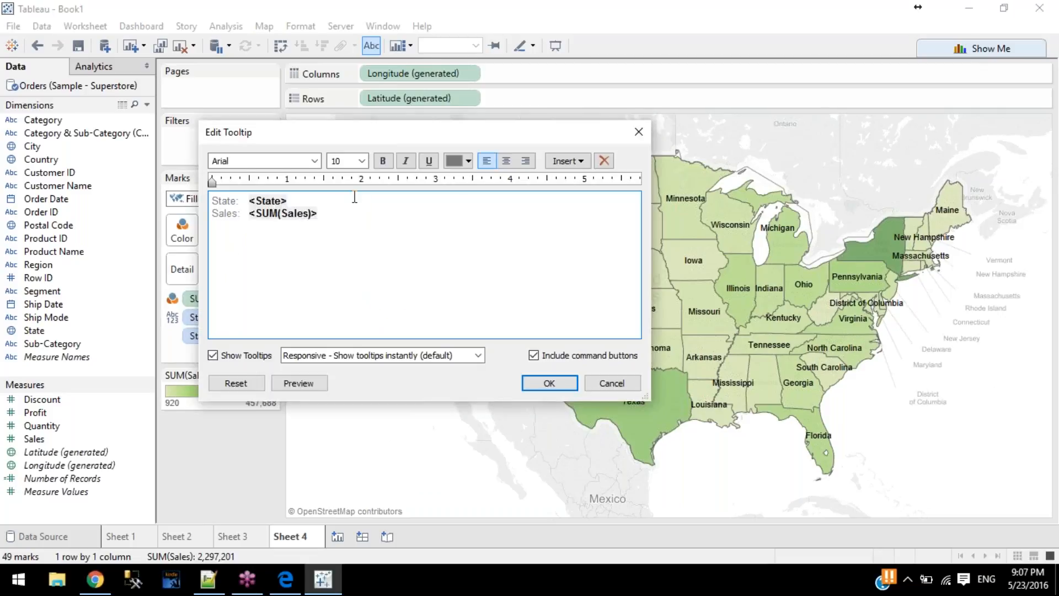
click(308, 393)
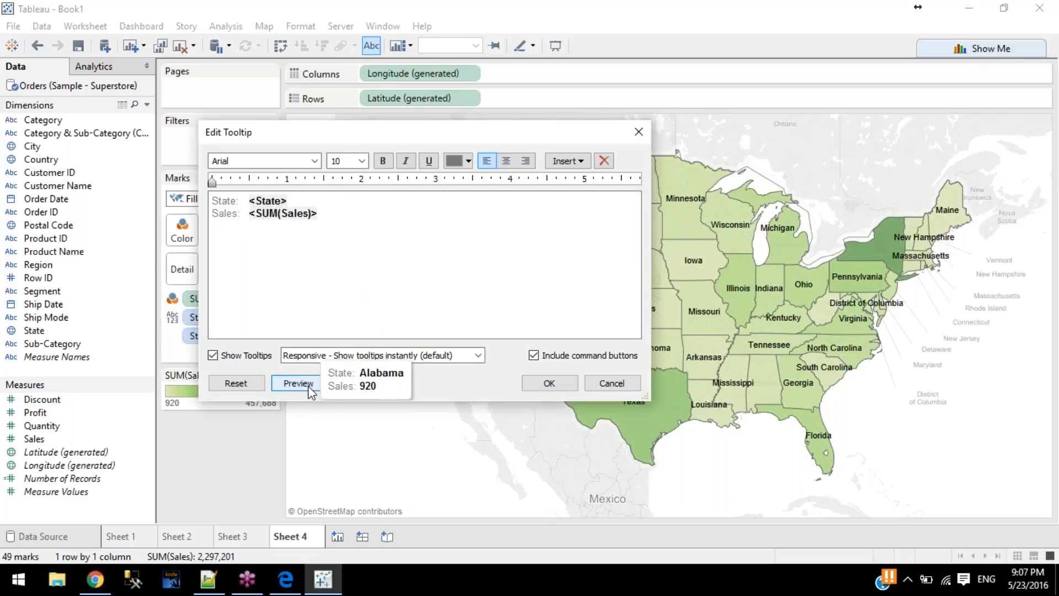
click(351, 159)
click(299, 159)
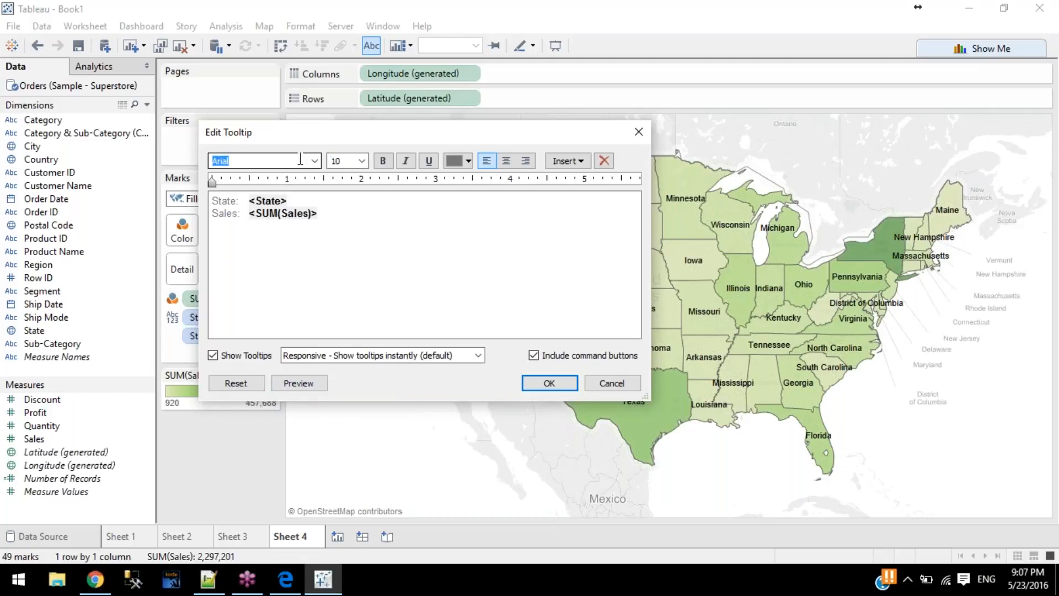
click(338, 160)
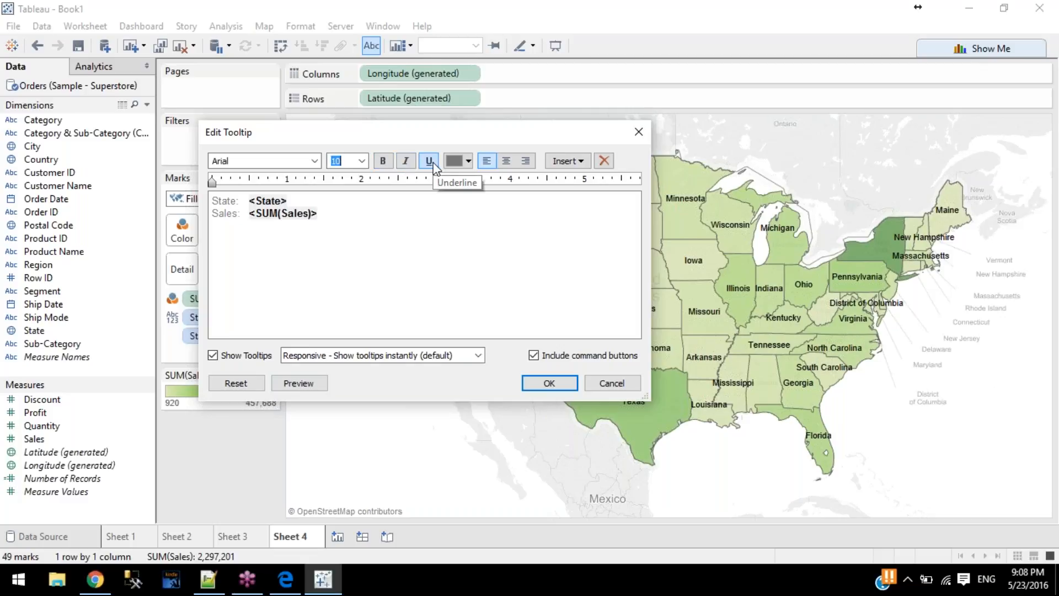
click(362, 160)
click(362, 160)
click(456, 165)
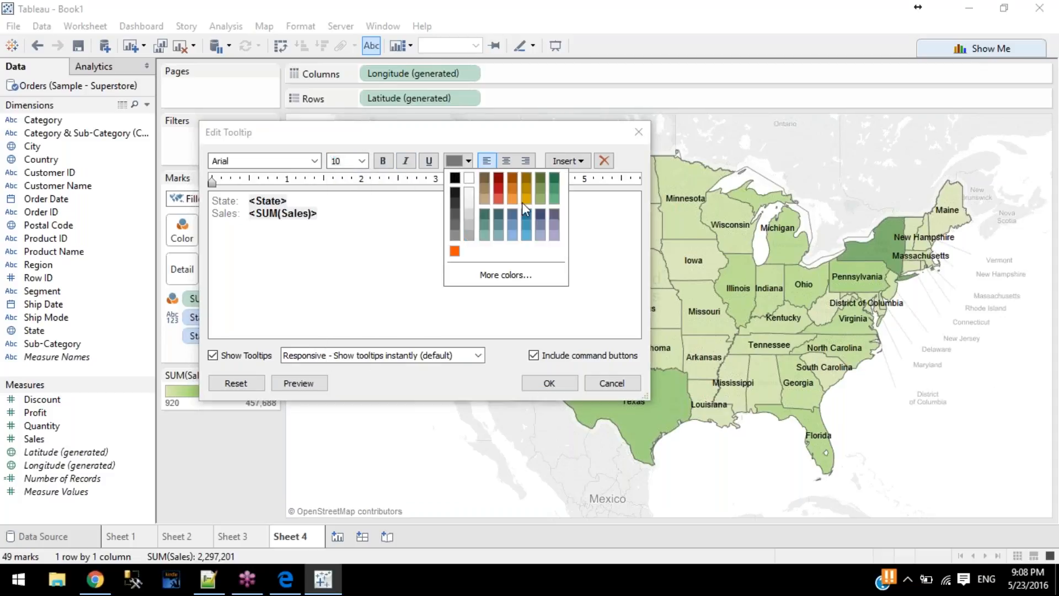
Step: Color the tooltip's State caption red and preview the tooltip
double_click(222, 200)
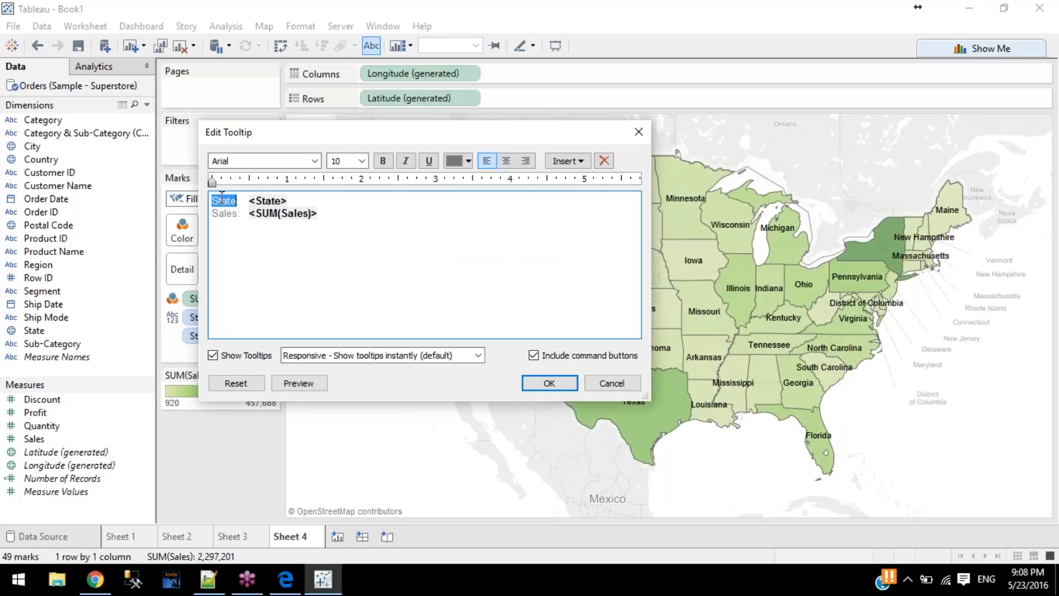
click(449, 160)
click(504, 183)
click(511, 209)
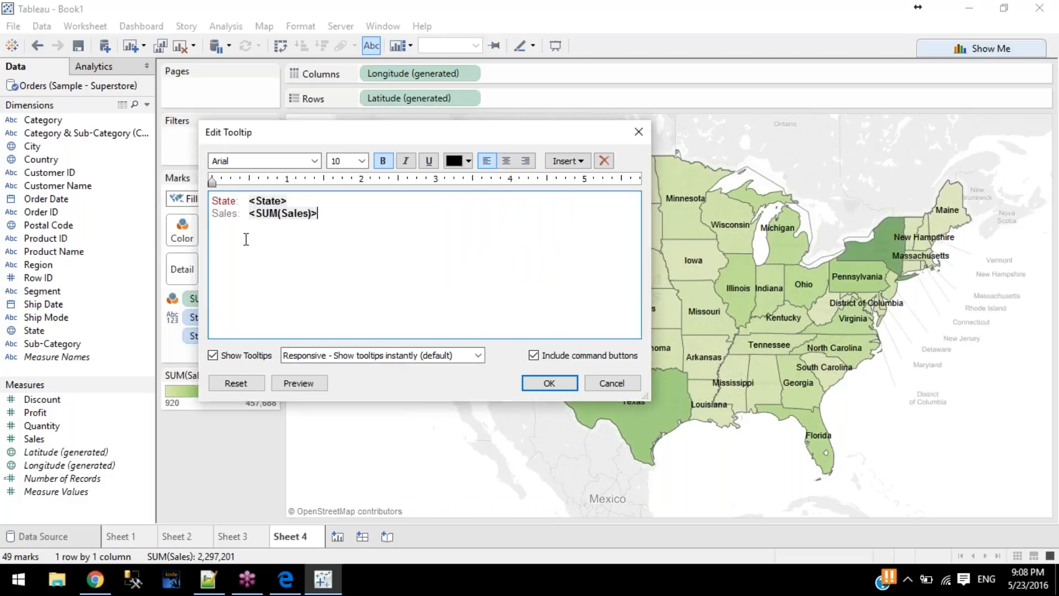
click(303, 382)
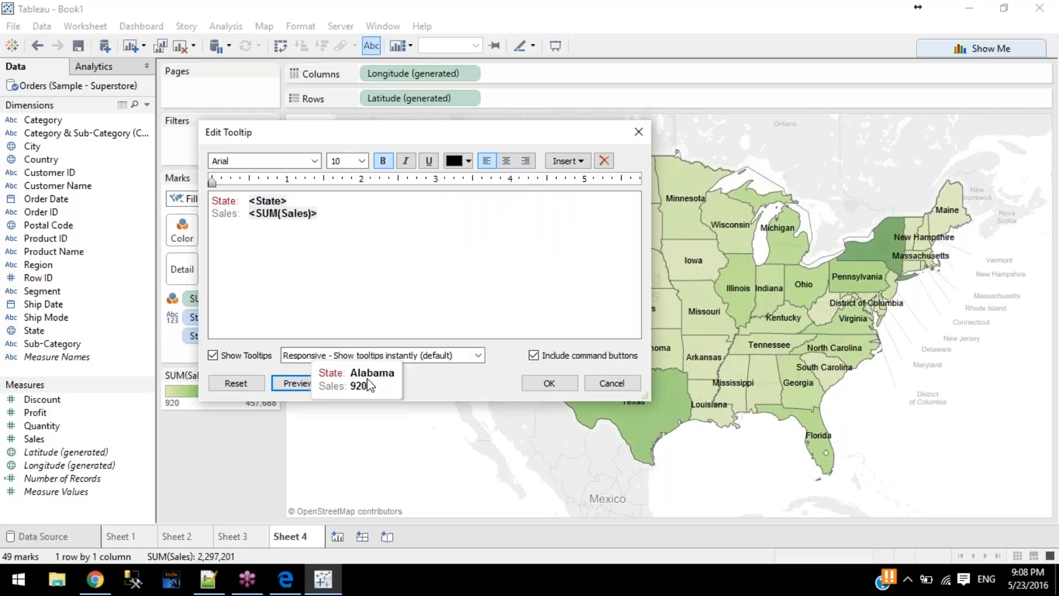
click(414, 240)
Step: Reset the recolored tooltip to its default text, reopen it for editing, and preview it
click(238, 386)
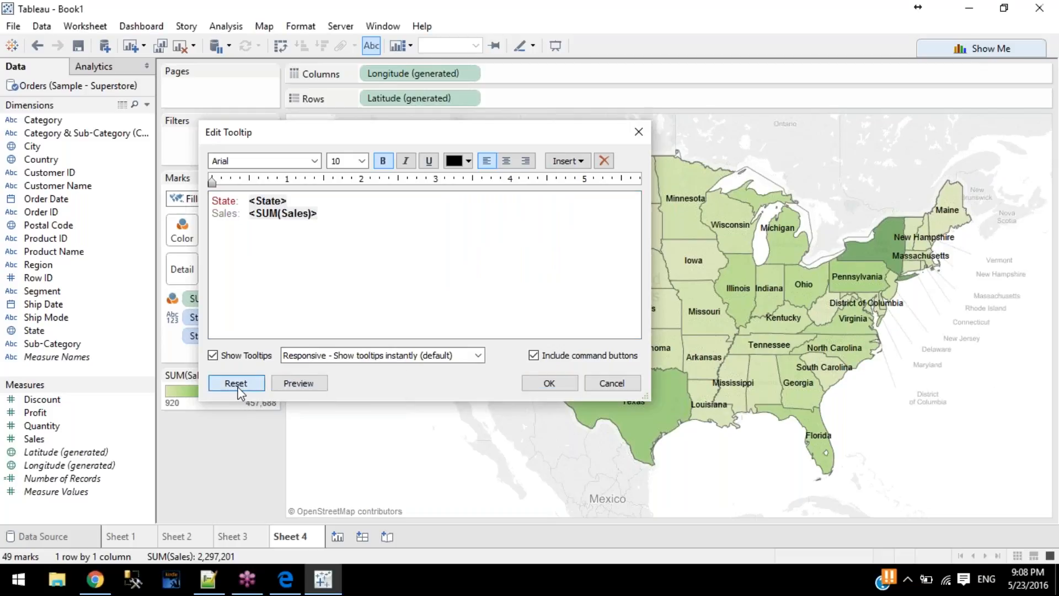
click(208, 279)
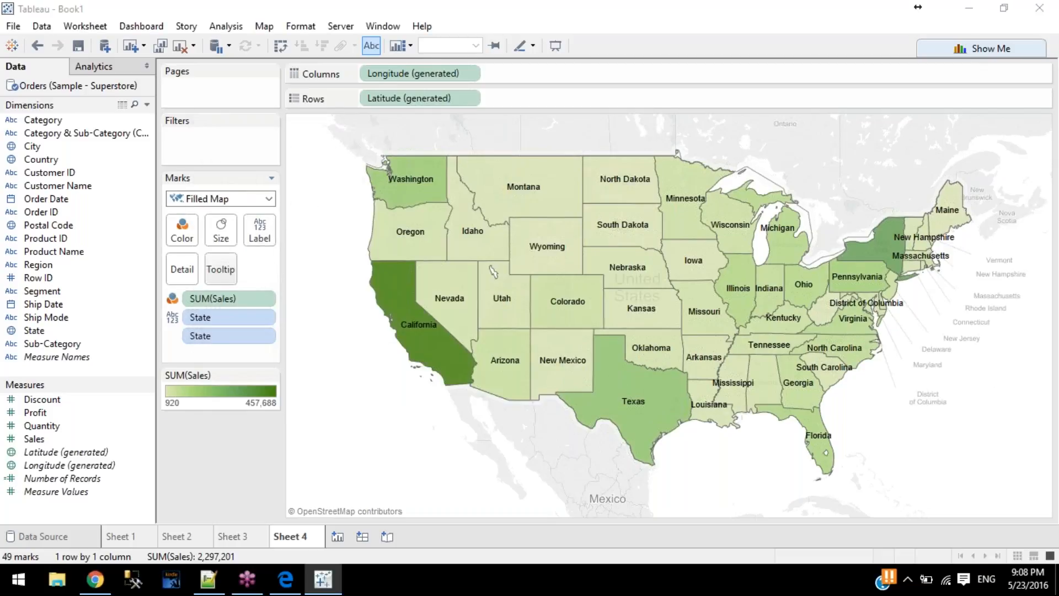
click(308, 386)
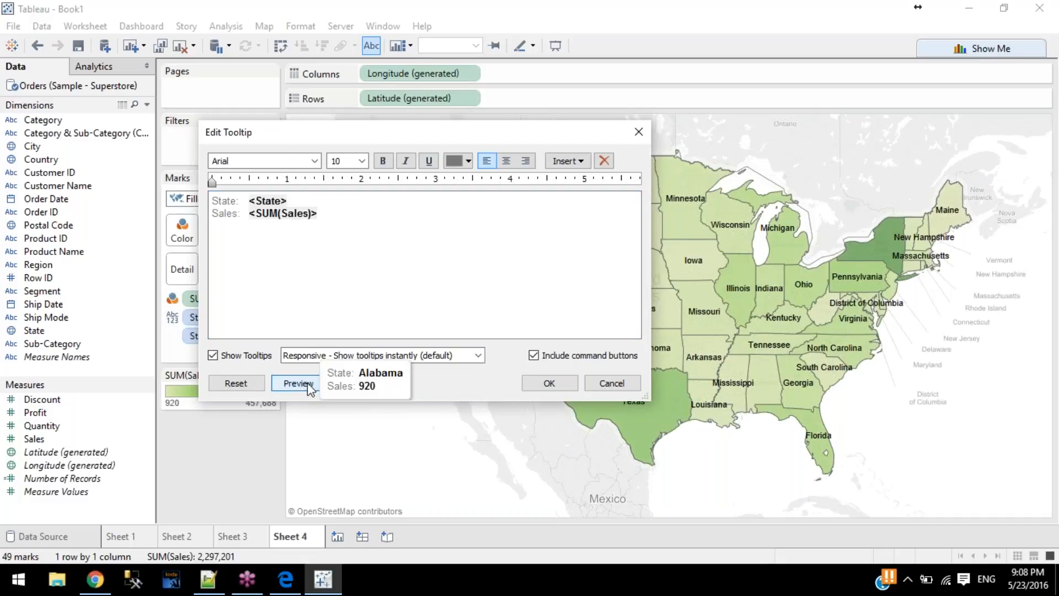
Step: Examine which fields can be inserted into the tooltip text, and close the tooltip editor without inserting any
click(475, 194)
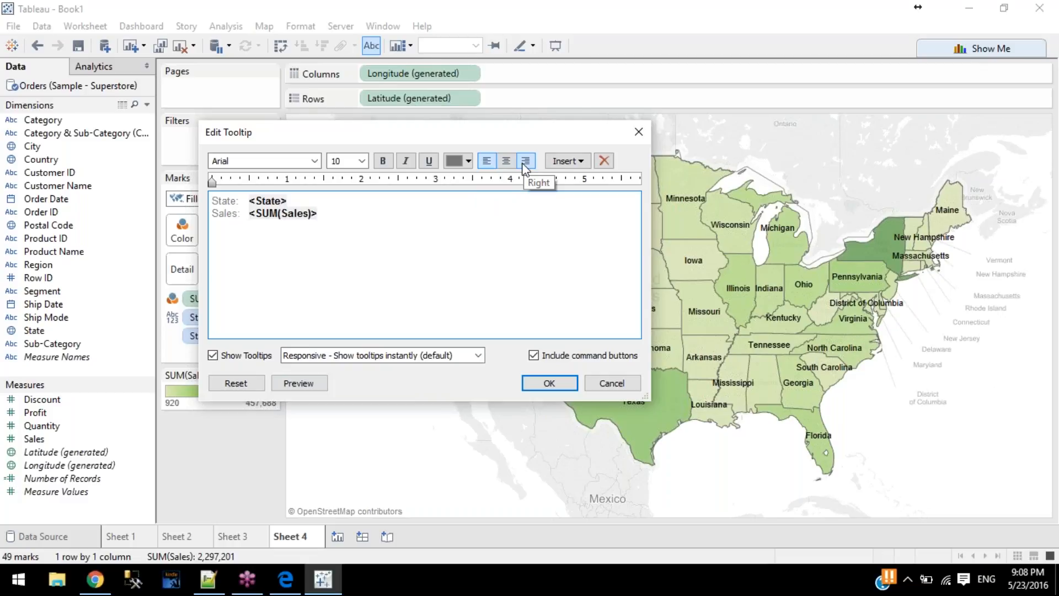
click(567, 160)
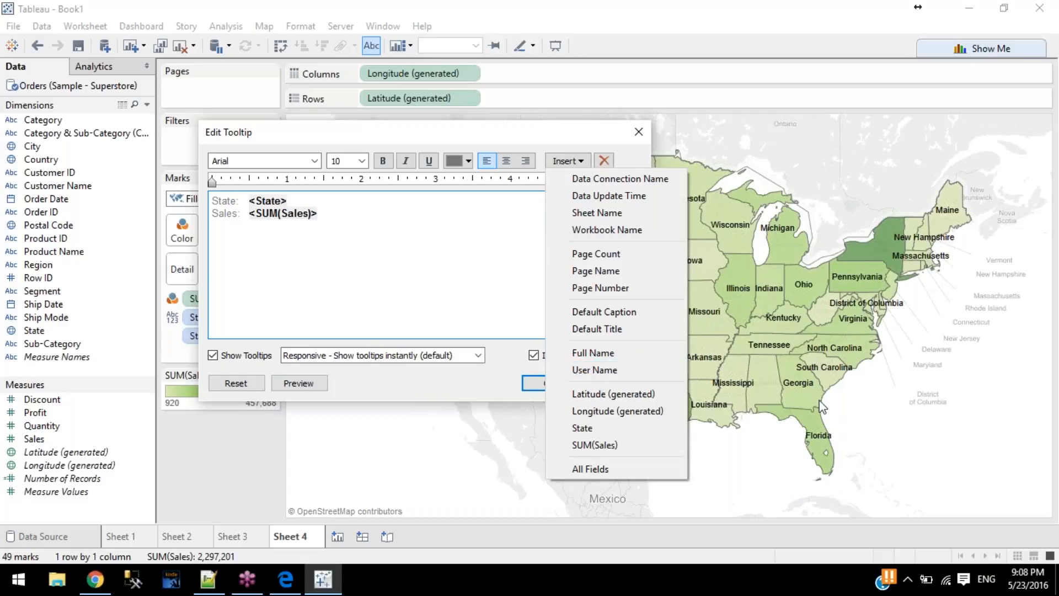
click(789, 469)
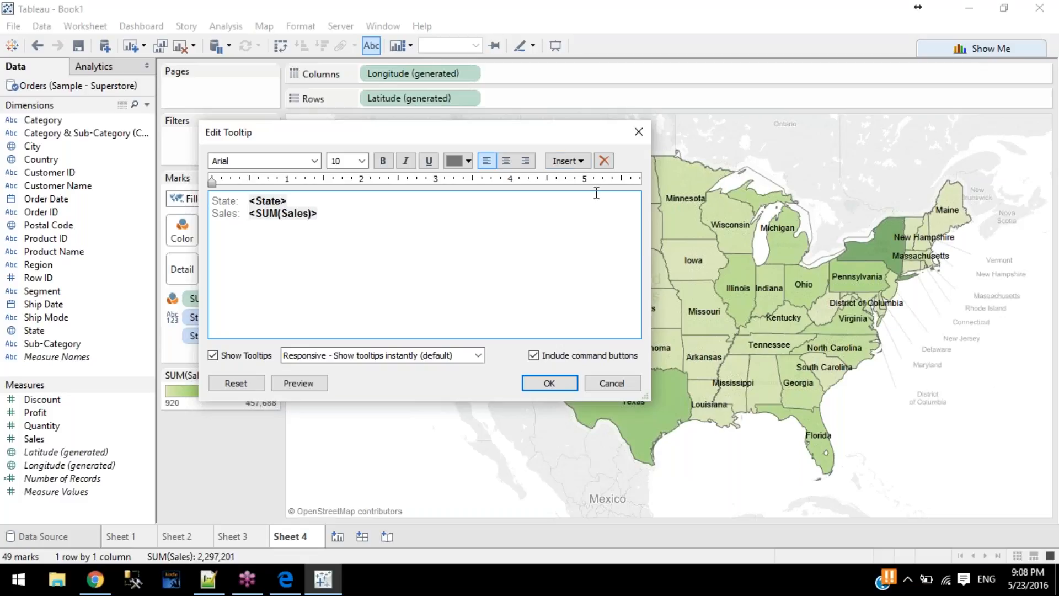
click(574, 161)
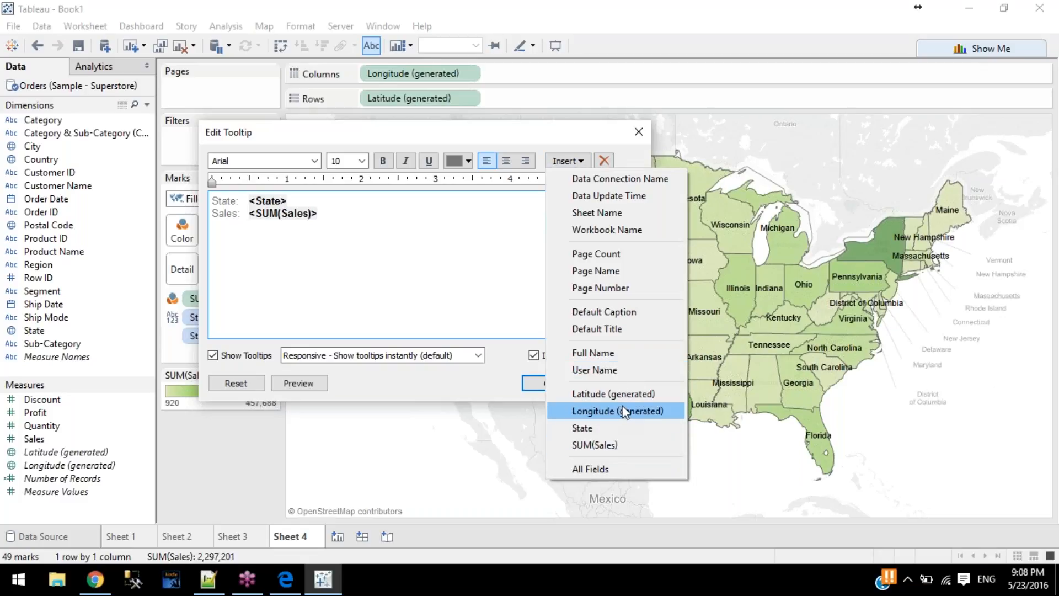
click(634, 132)
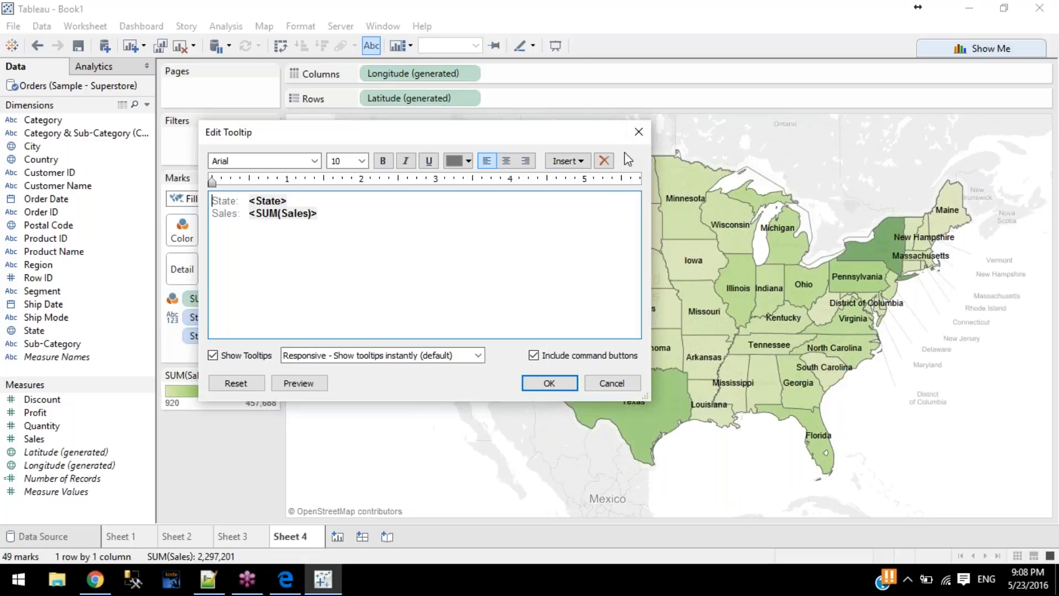
click(638, 132)
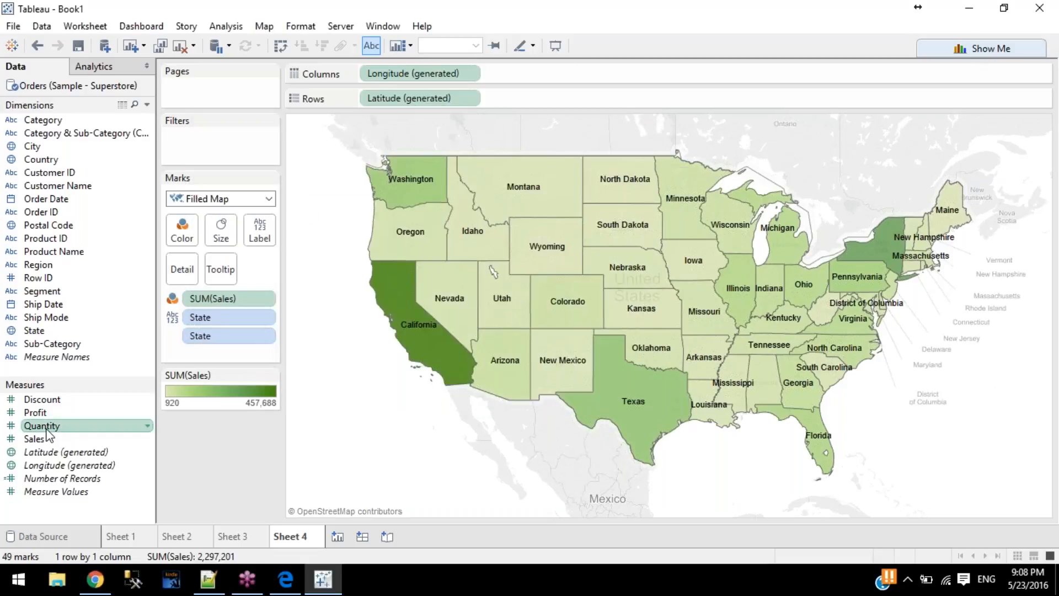
Step: Color the map by Quantity instead of Sales, and open the tooltip for editing
mouse_move(45, 429)
mouse_down()
mouse_move(179, 259)
mouse_move(182, 231)
mouse_up()
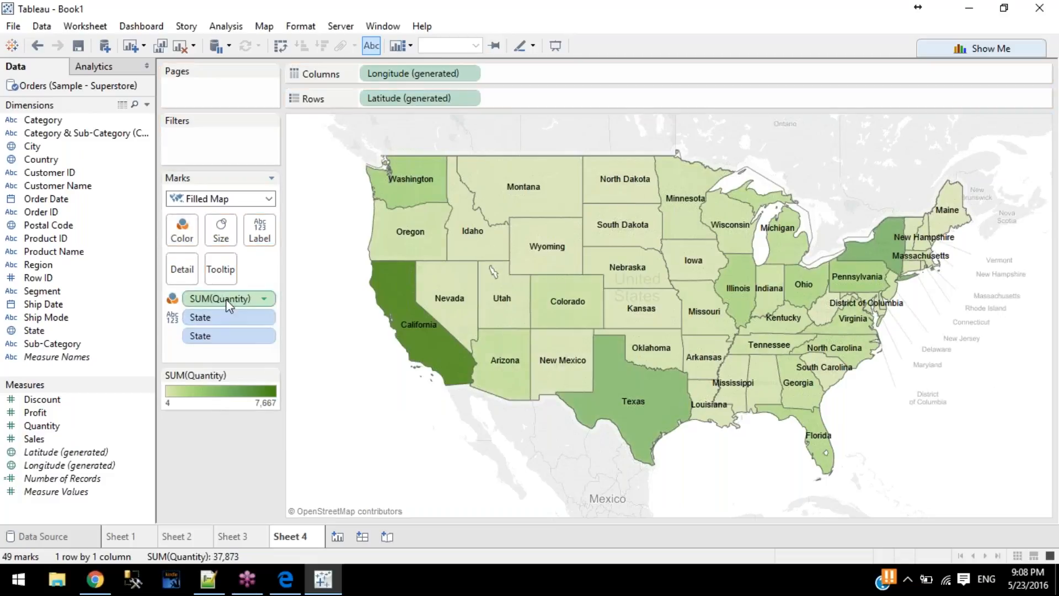
drag(229, 307, 229, 268)
click(221, 269)
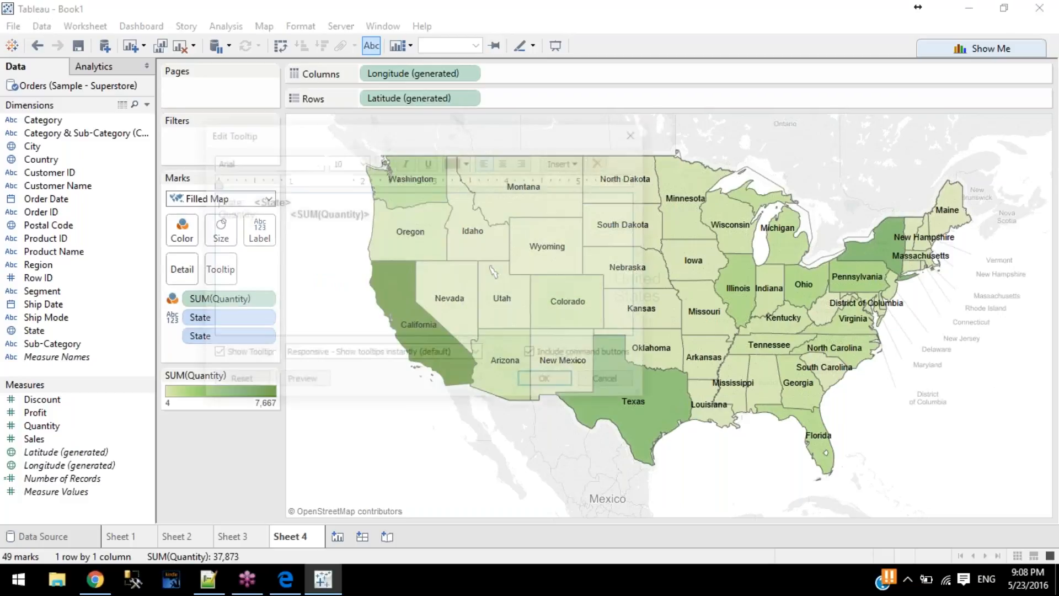
Step: Insert the User Name field at the start of the tooltip text and delete it again
click(566, 161)
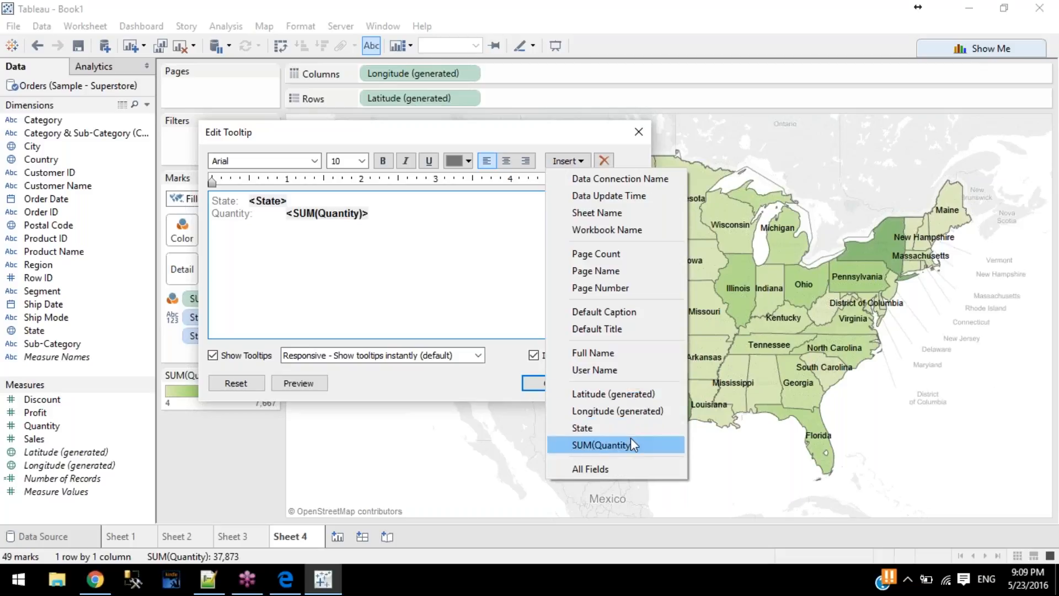
click(606, 361)
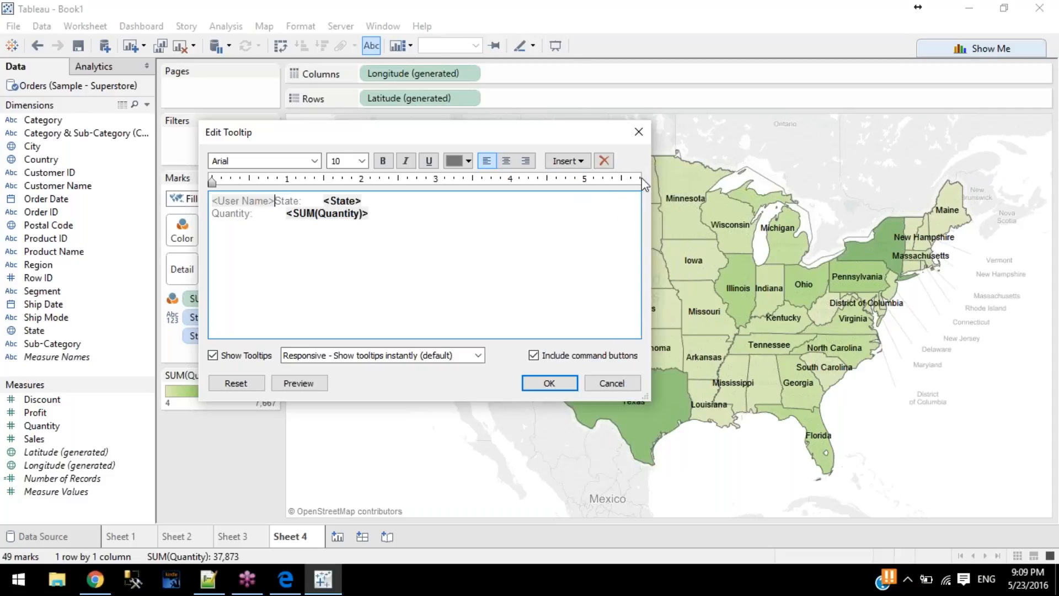
key(BackSpace)
Step: Insert All Fields before the tooltip's State caption, apply it, and check New Mexico's tooltip on the map
click(566, 161)
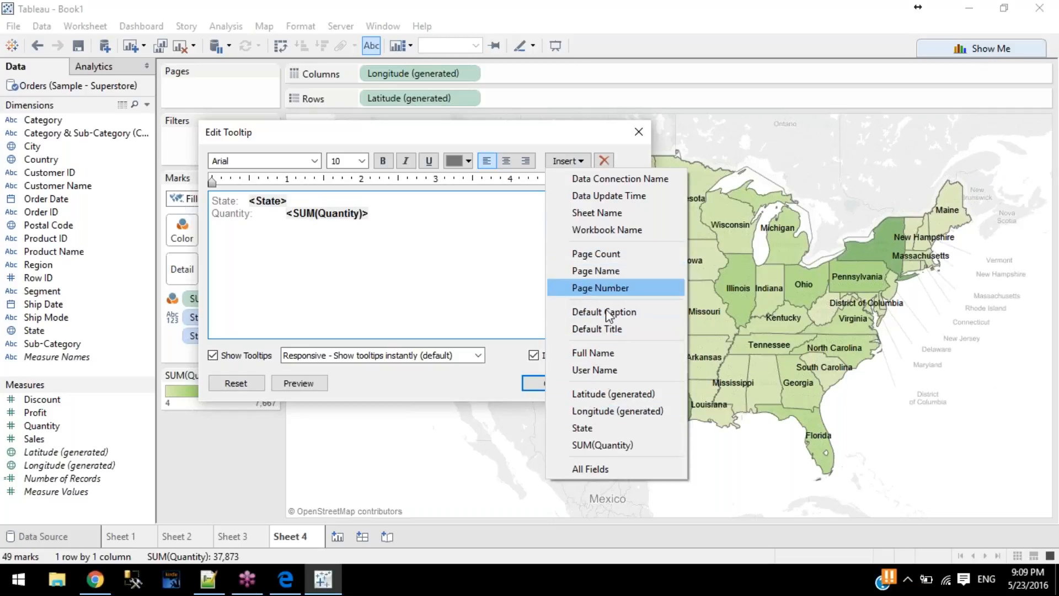
click(599, 464)
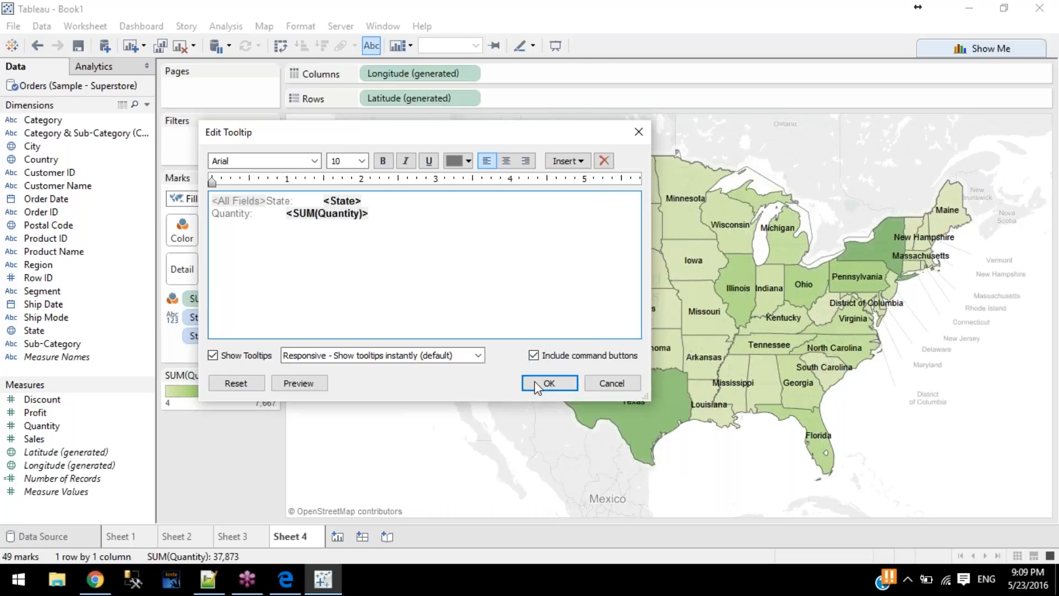
click(286, 382)
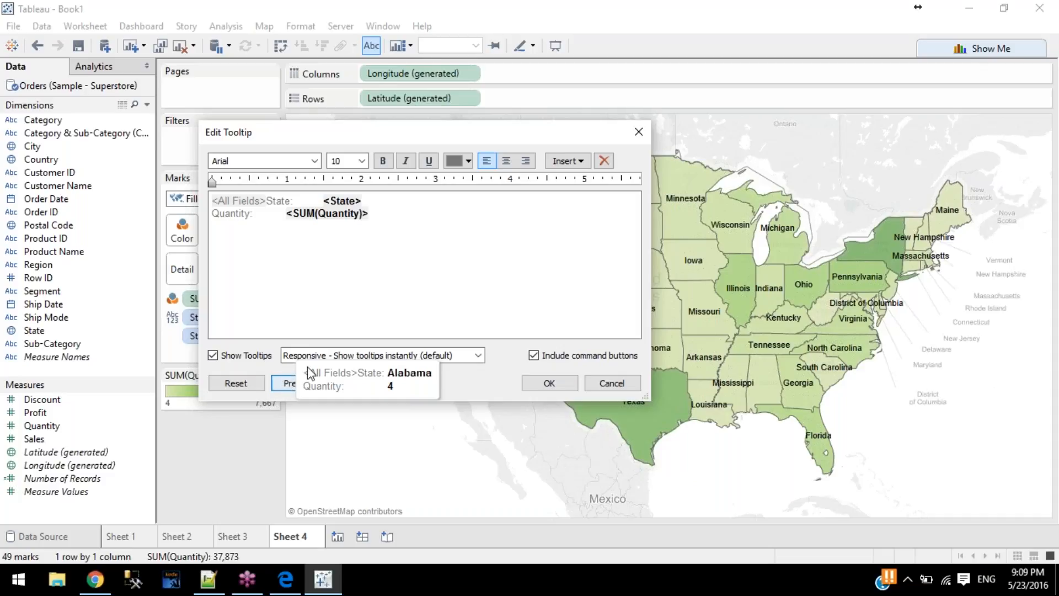
click(537, 377)
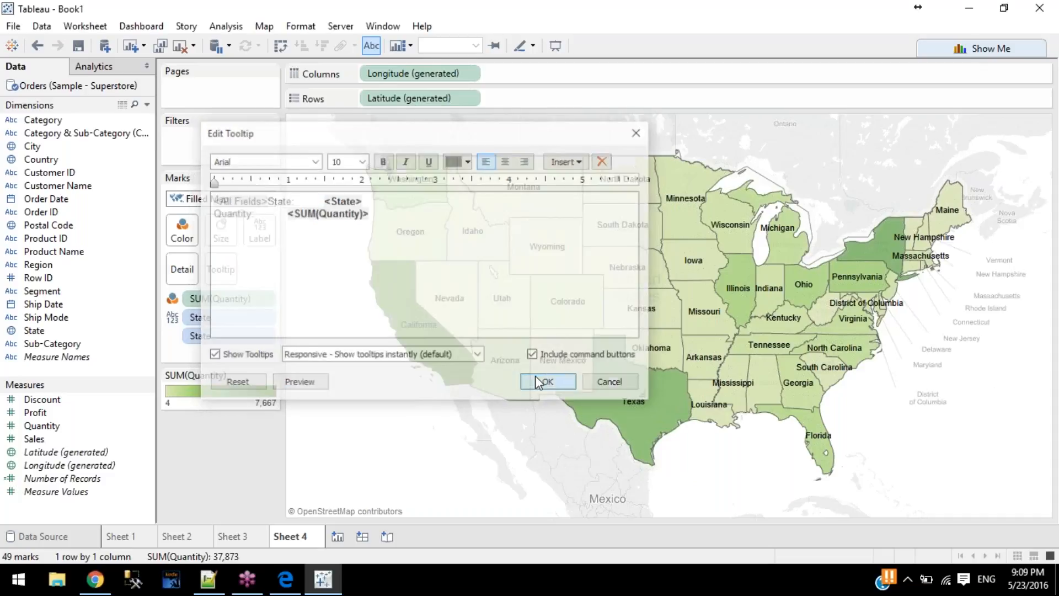
click(567, 389)
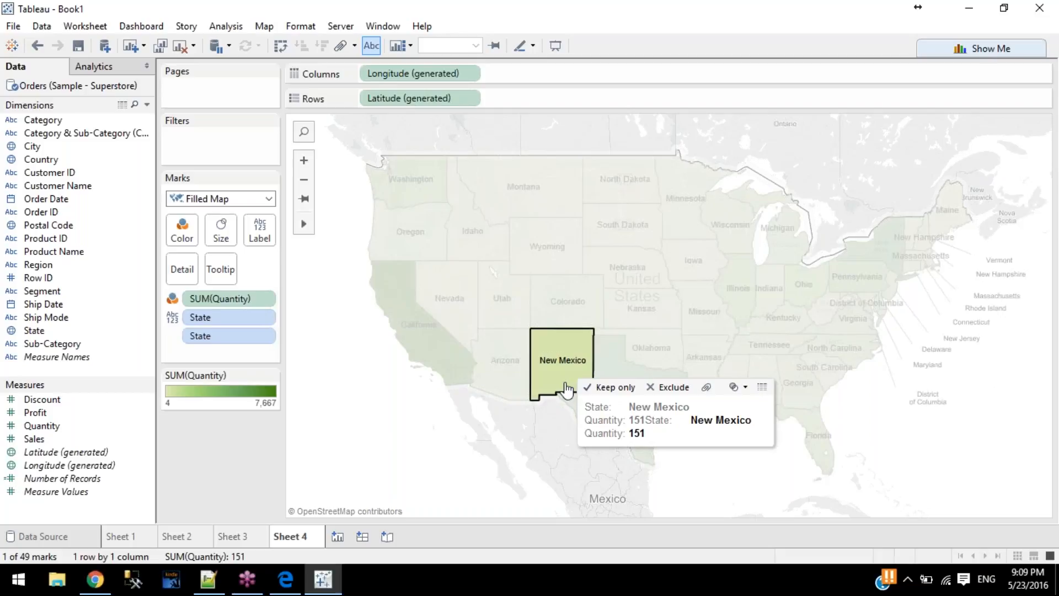
click(323, 356)
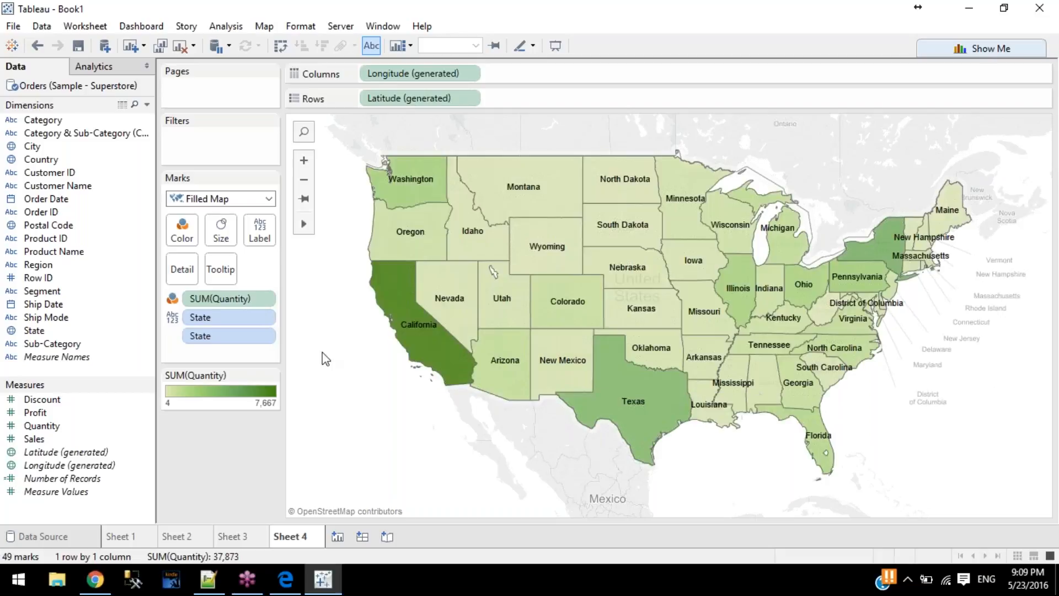
Step: Reopen the tooltip for editing, delete all of its text, and preview the empty tooltip
click(259, 232)
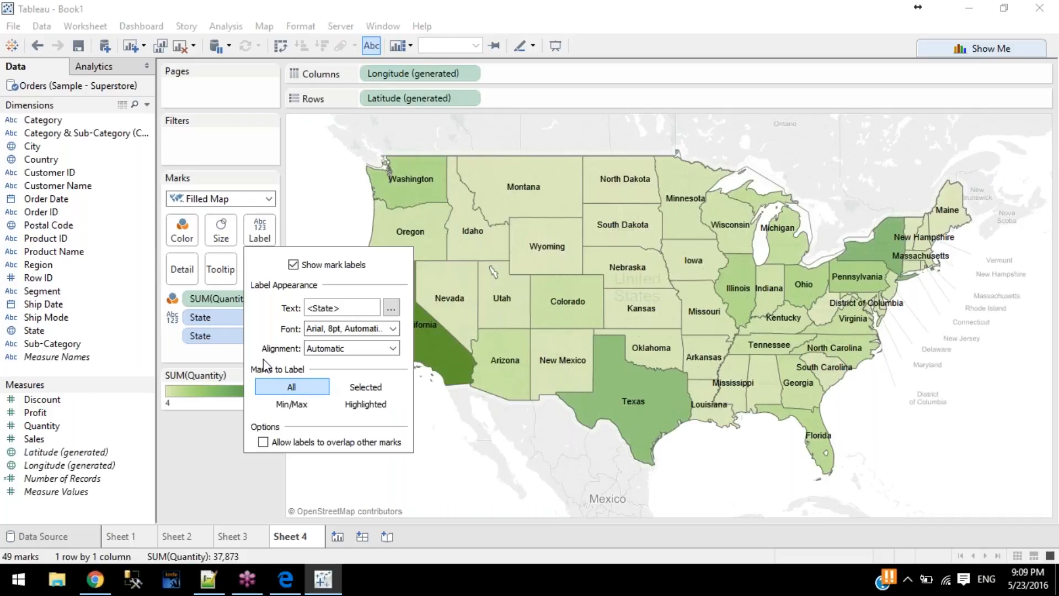
click(216, 269)
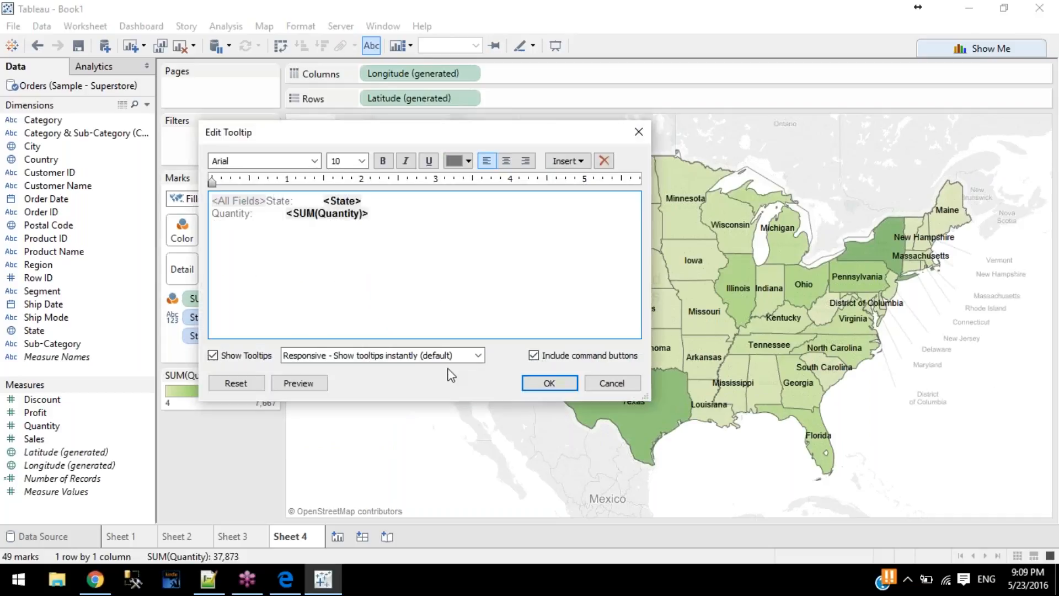
key(ctrl+a)
key(BackSpace)
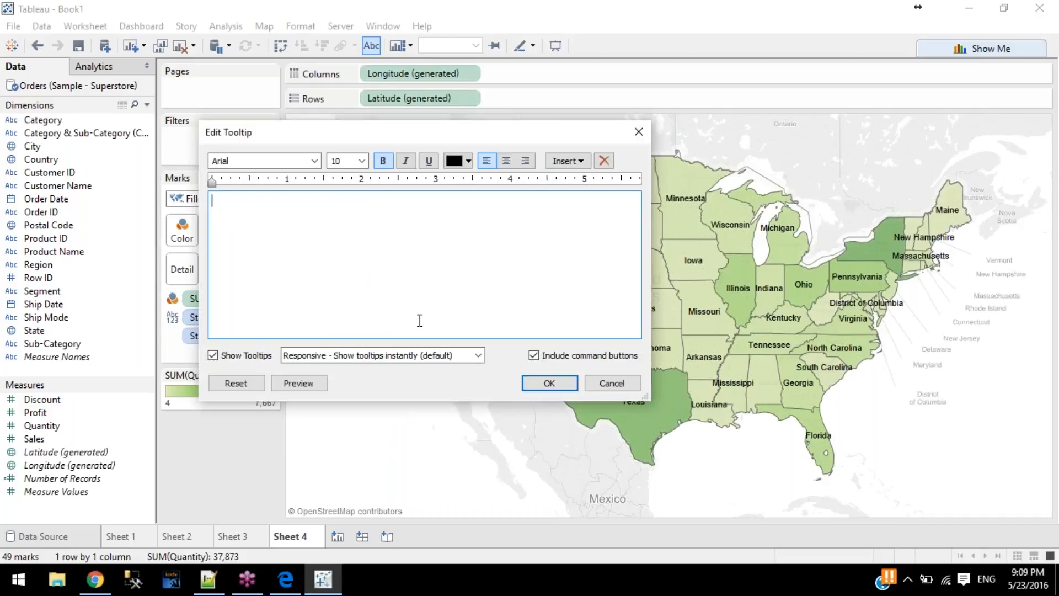
click(296, 386)
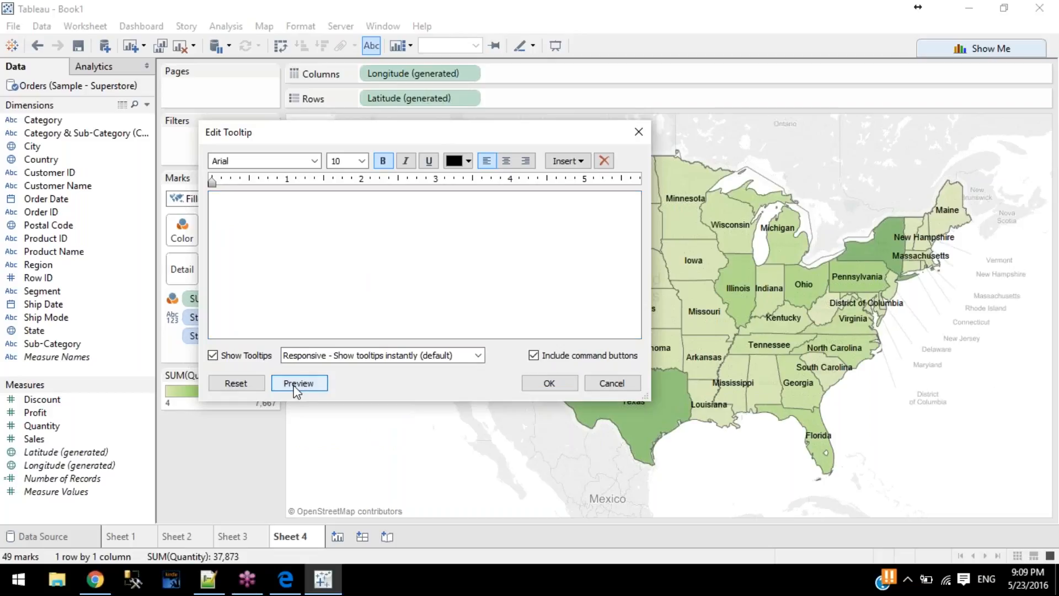
Step: Insert All Fields as the tooltip's only content, preview it, and apply the change
click(583, 164)
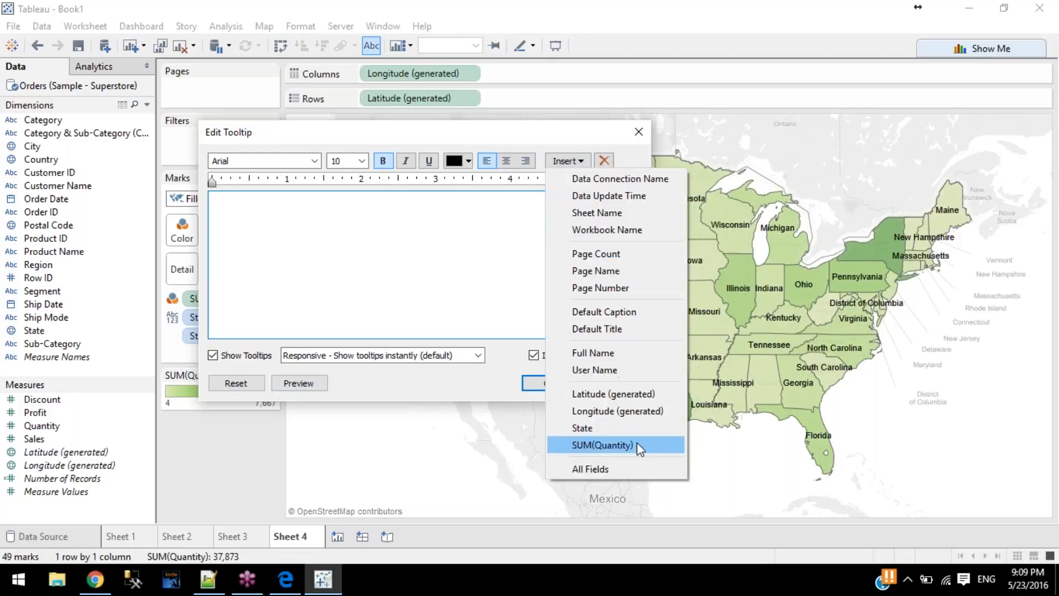
click(627, 467)
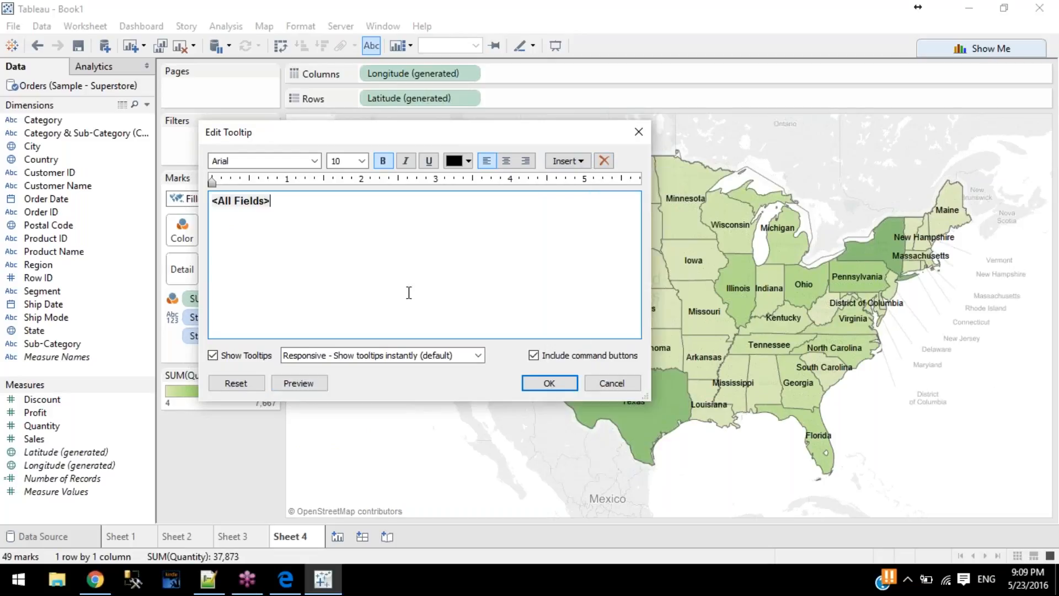
click(316, 386)
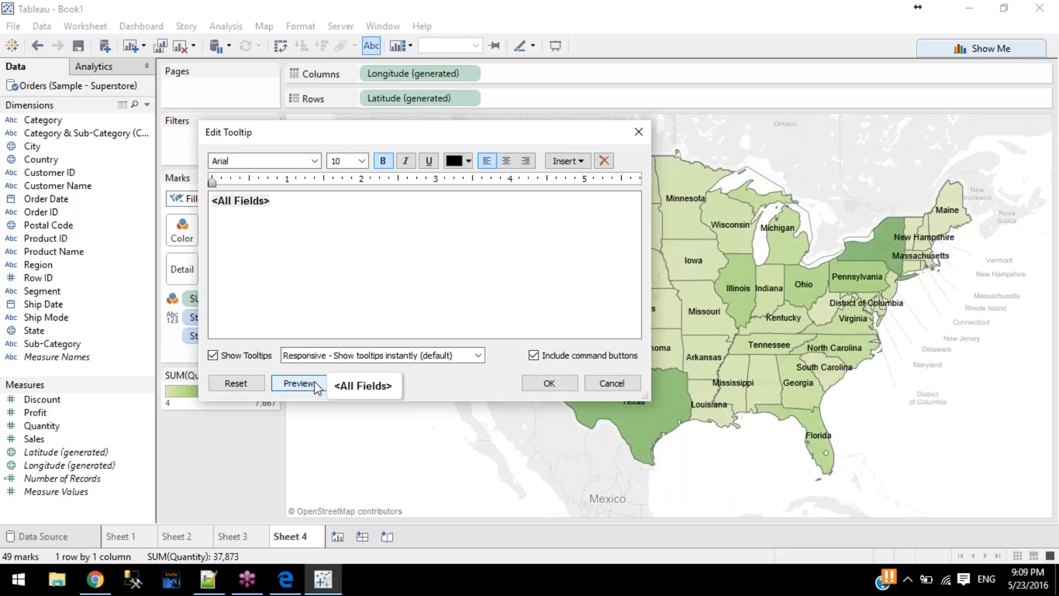
click(565, 382)
Step: Check the tooltips of New Mexico and Utah on the map, and clear the selection
click(621, 411)
click(568, 378)
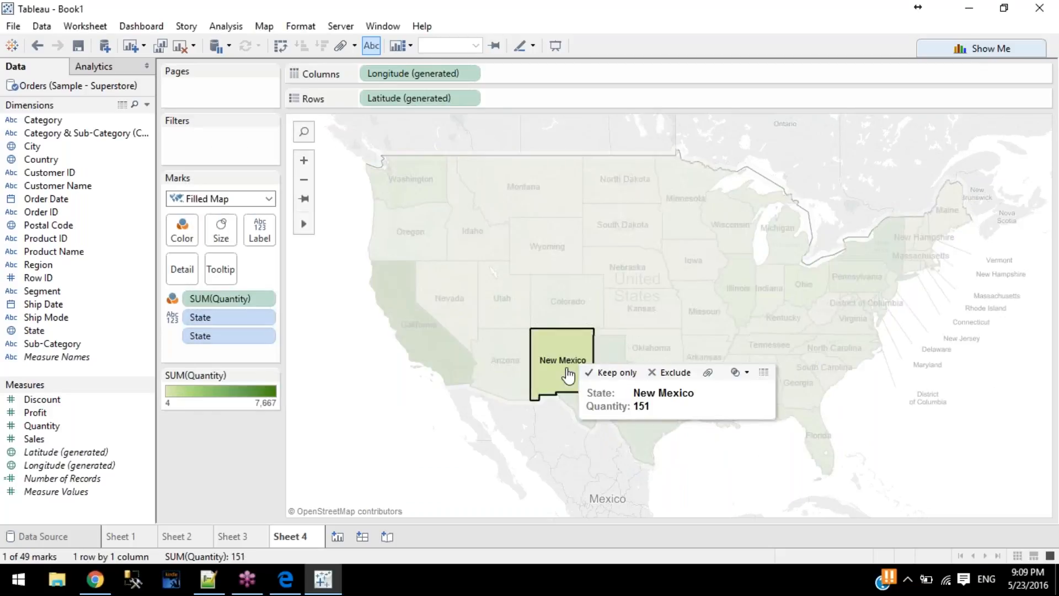
click(515, 353)
click(493, 271)
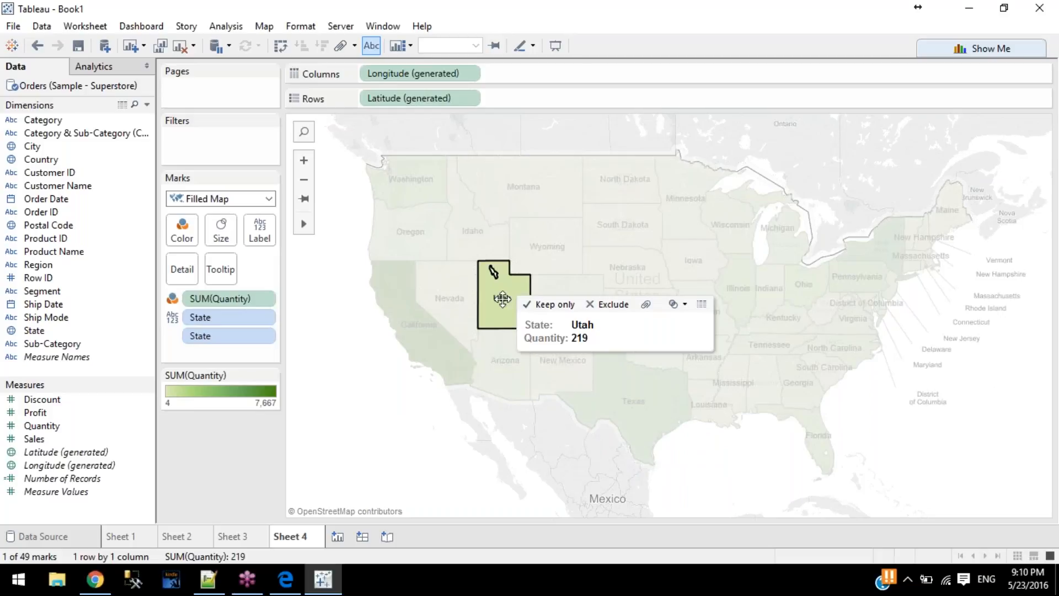
click(303, 436)
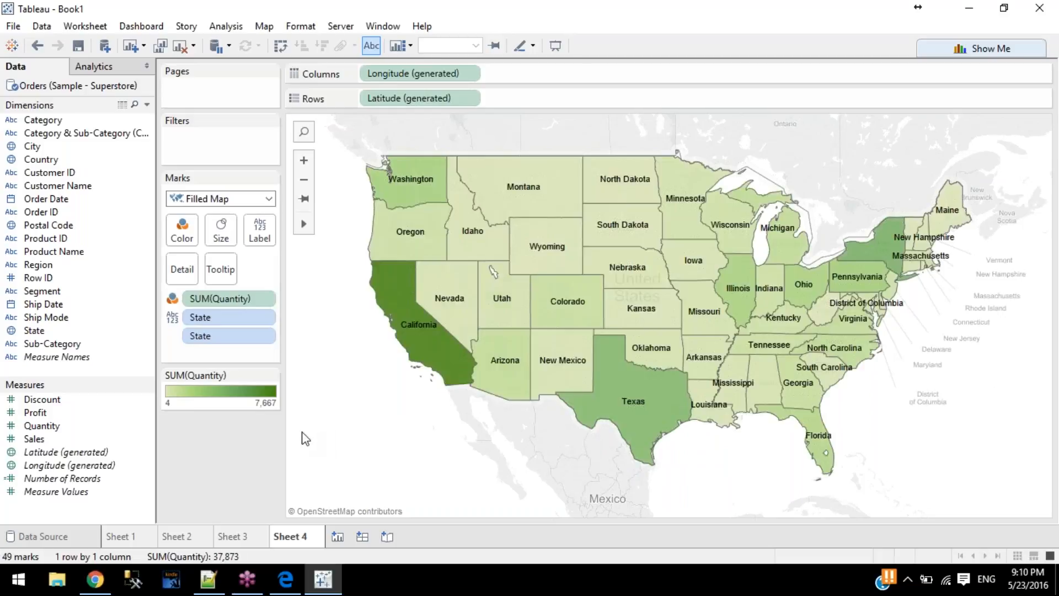
Step: Open the tooltip for editing, delete its All Fields content, and undo the deletion
click(221, 269)
key(ctrl+a)
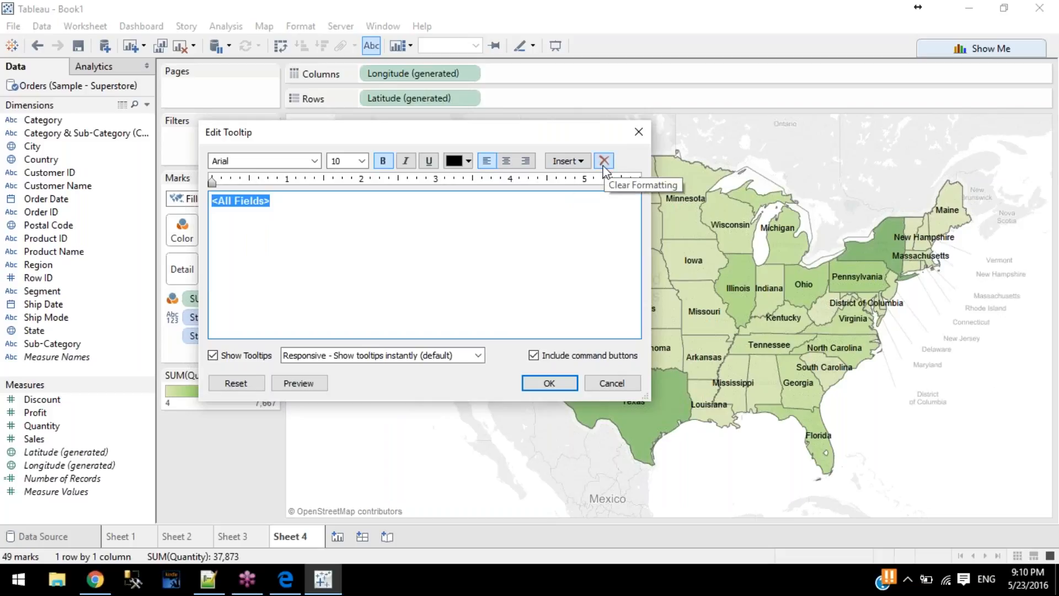
click(499, 265)
key(ctrl+a)
key(BackSpace)
key(ctrl+z)
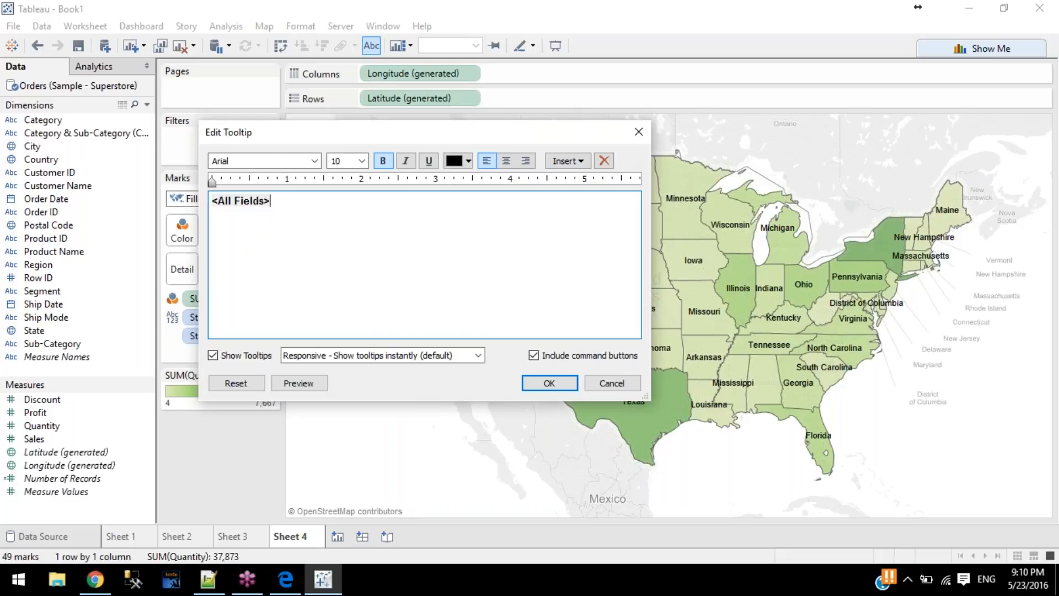
Step: Reset the tooltip to its default State and Quantity lines, reopen it, and preview it
click(236, 383)
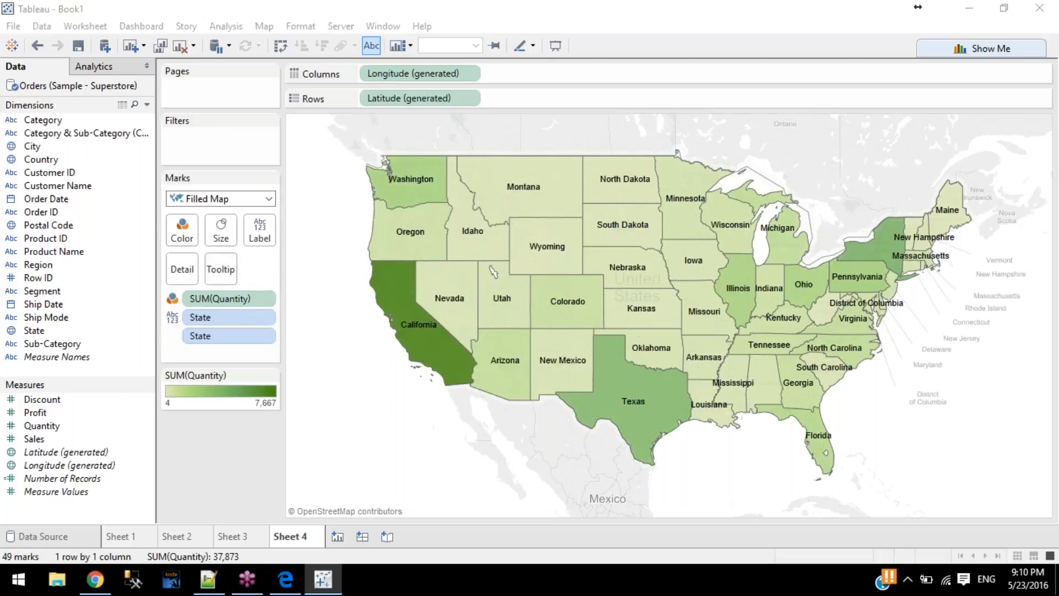
click(221, 269)
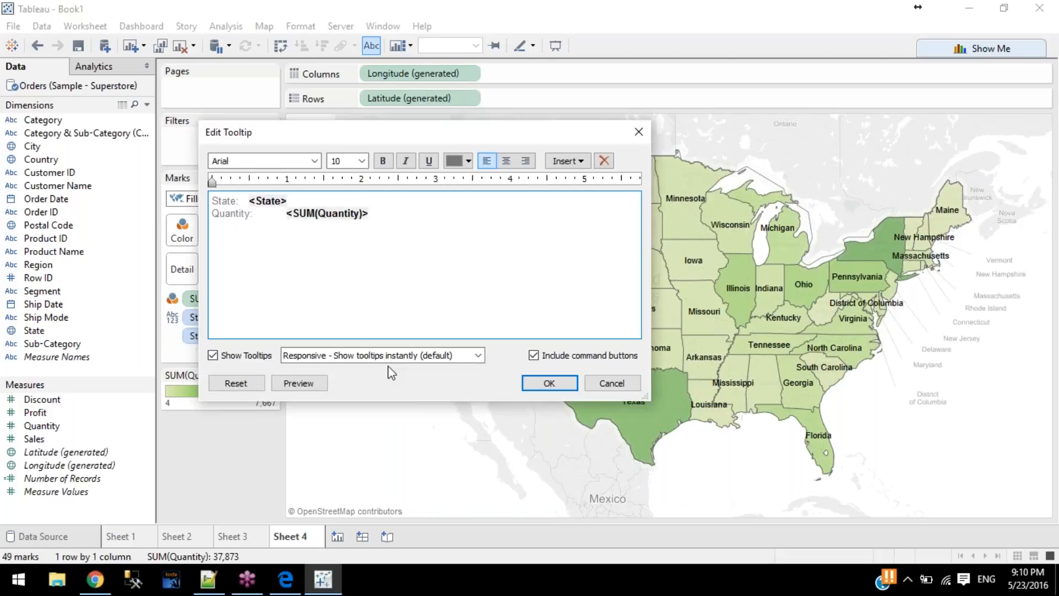
click(303, 387)
click(309, 306)
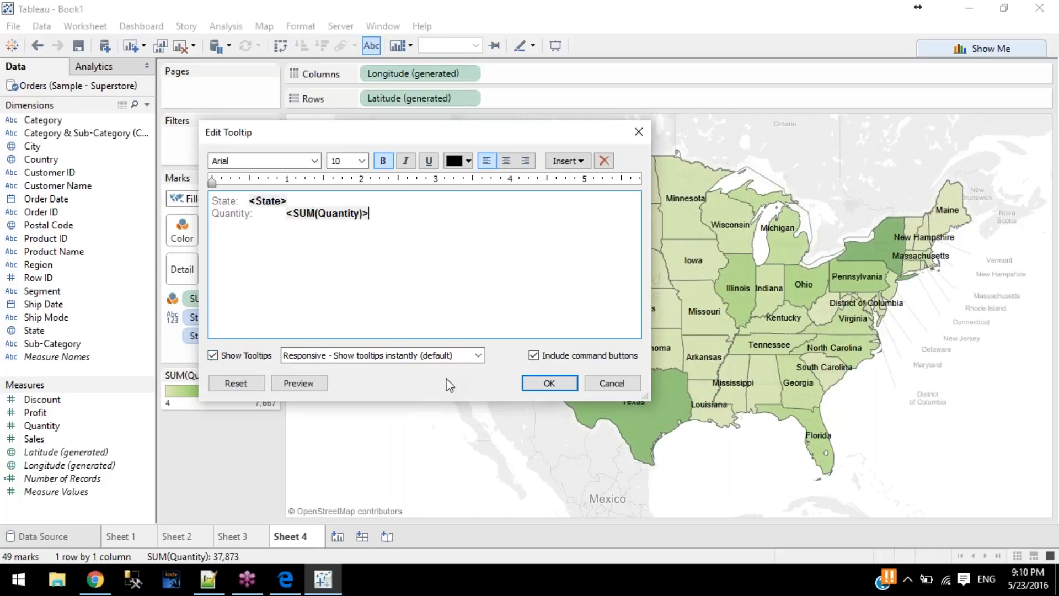
Step: Apply the default tooltip and check it with its command buttons on Texas in the map
click(549, 383)
click(602, 388)
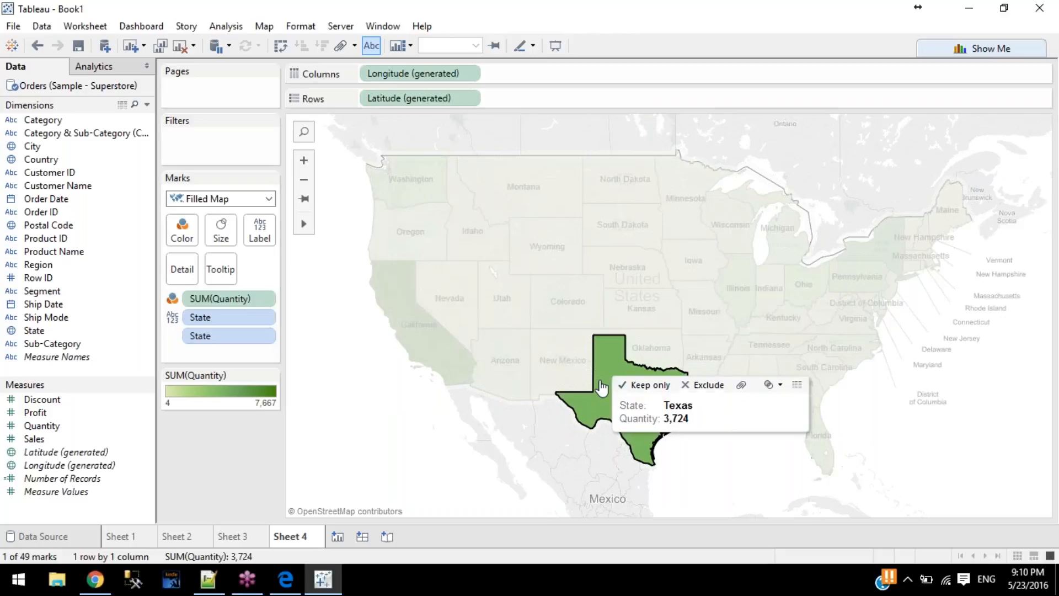
mouse_move(644, 395)
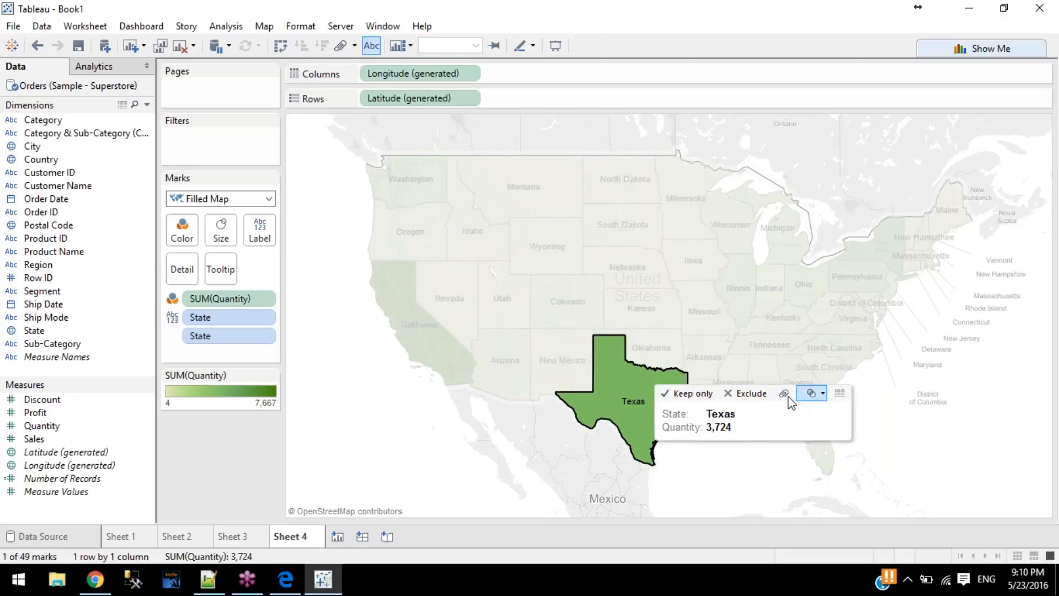
Step: Turn off both tooltips and their command buttons, apply, and check Texas on the map
click(221, 269)
click(228, 357)
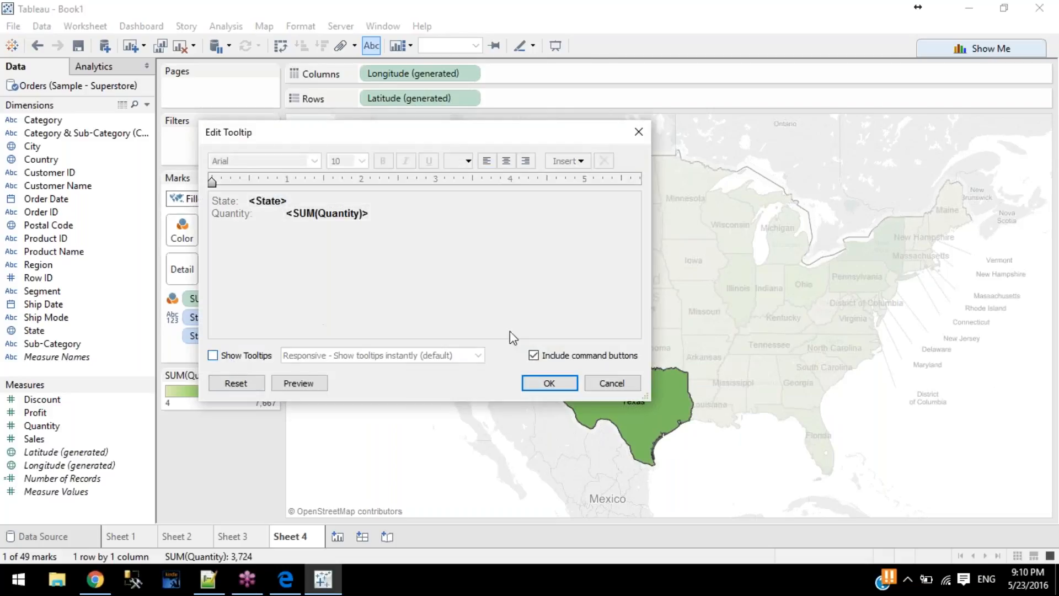
click(534, 355)
click(549, 383)
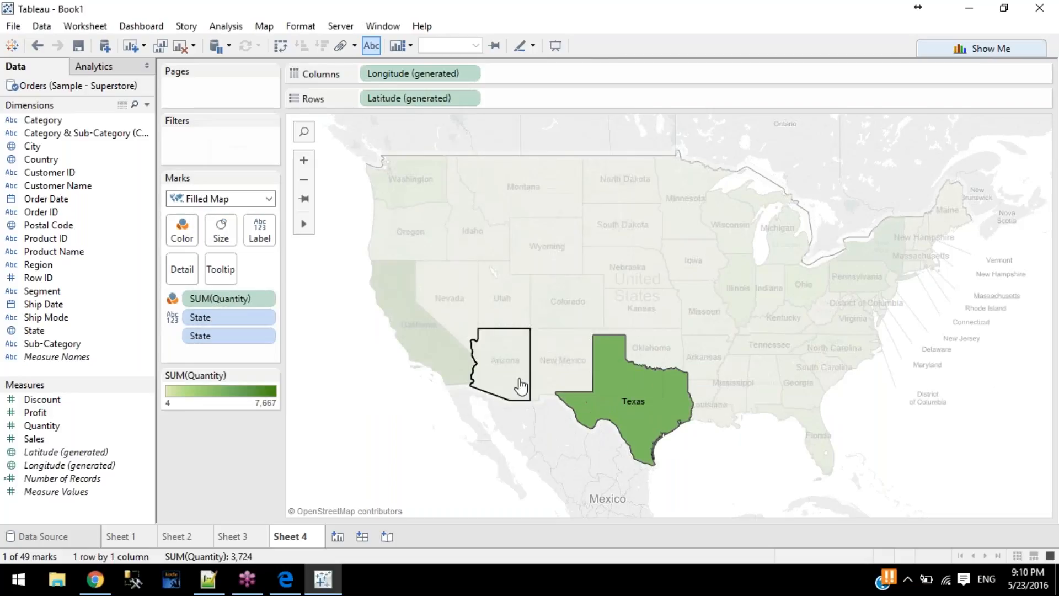
click(649, 420)
click(649, 420)
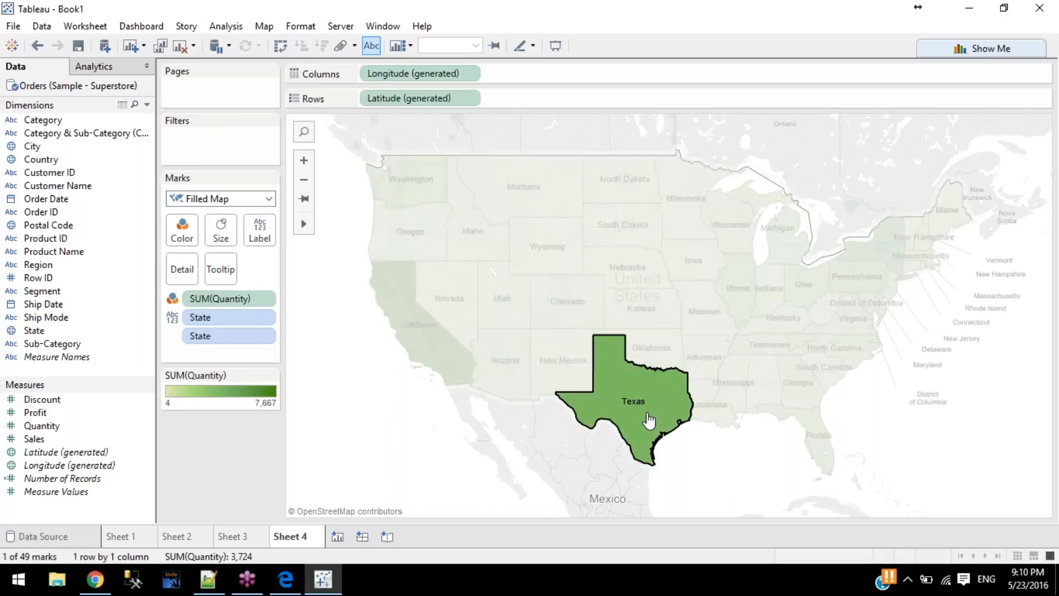
Step: Turn tooltips back on without command buttons, apply, and check the Texas tooltip
click(222, 269)
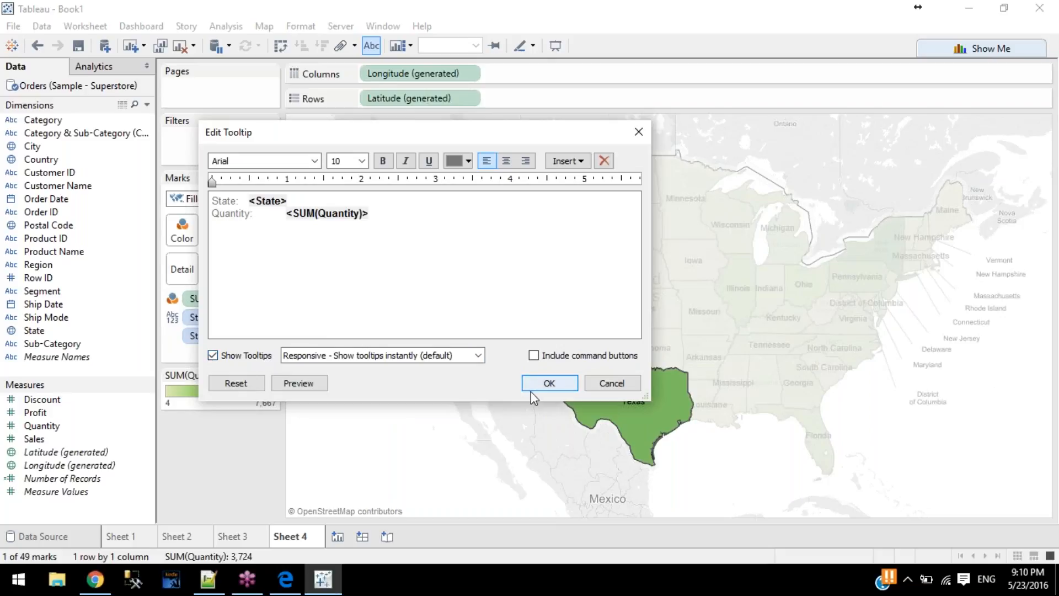
click(548, 384)
mouse_move(625, 403)
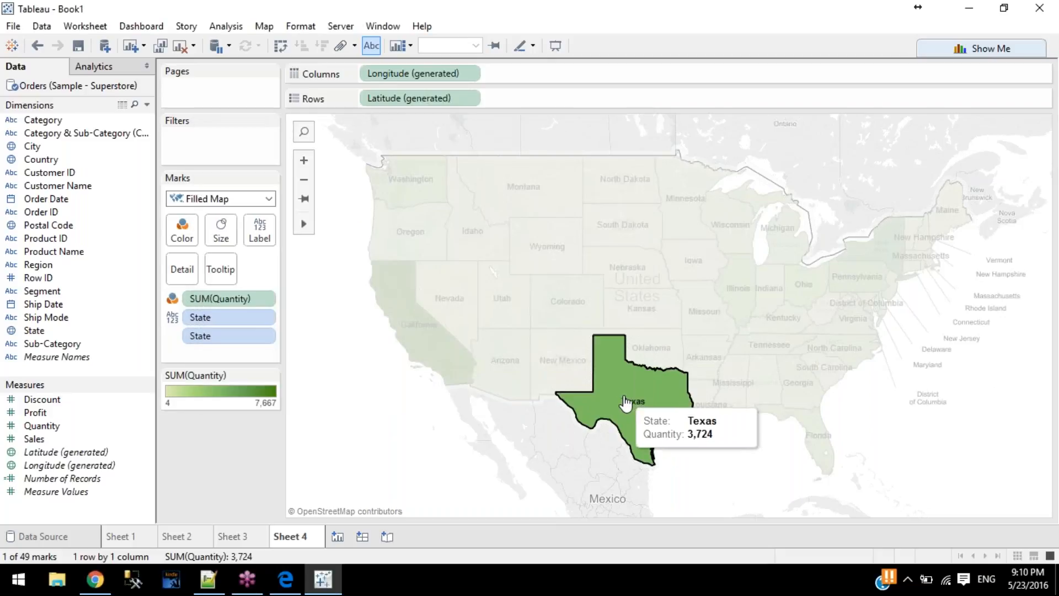
click(625, 403)
click(625, 403)
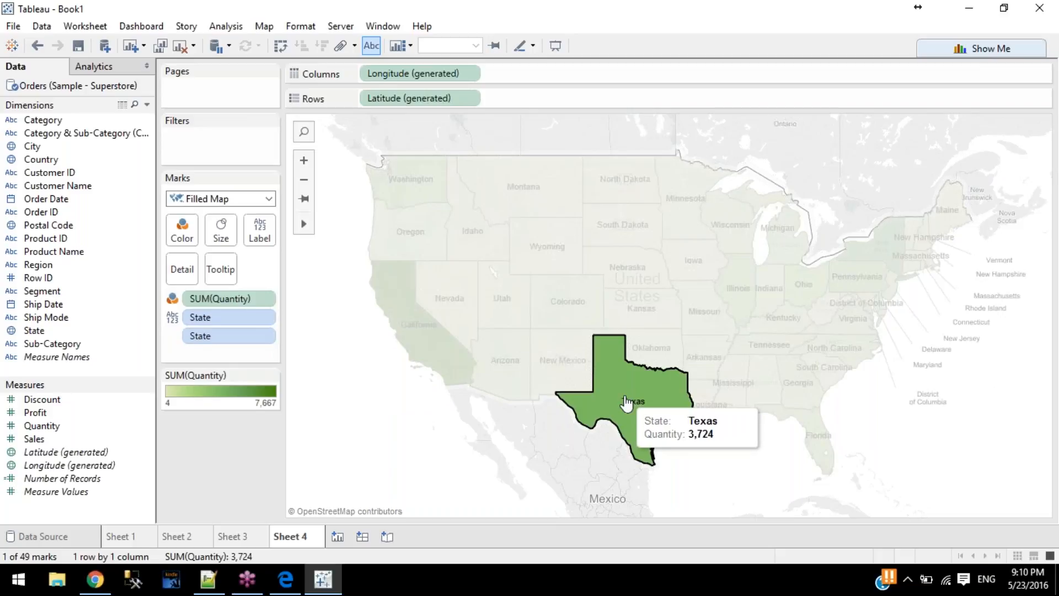
Step: Include the command buttons in the tooltip again, apply, and check the Texas tooltip
click(221, 268)
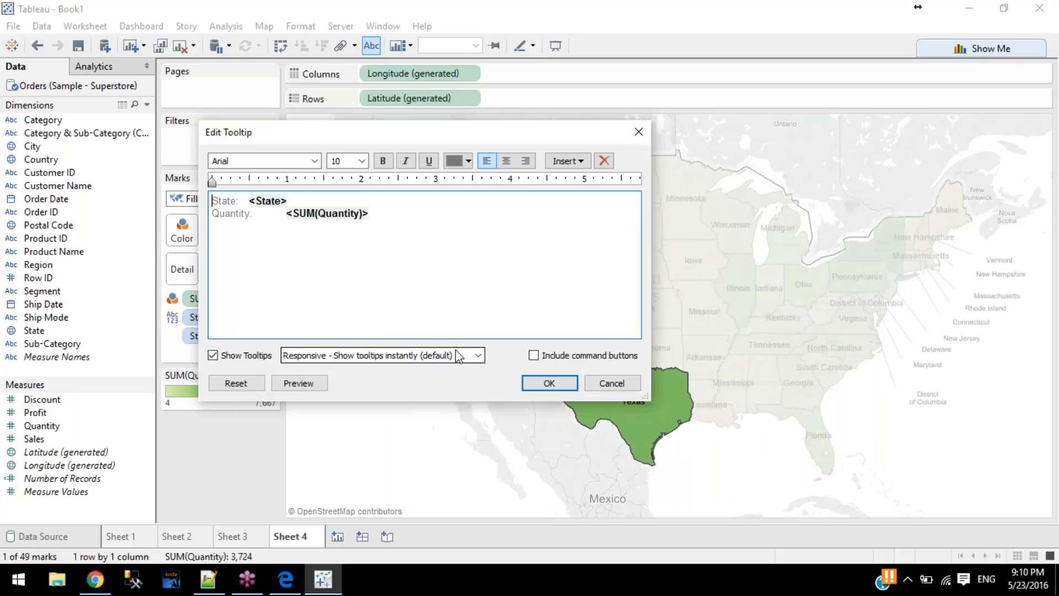
click(538, 355)
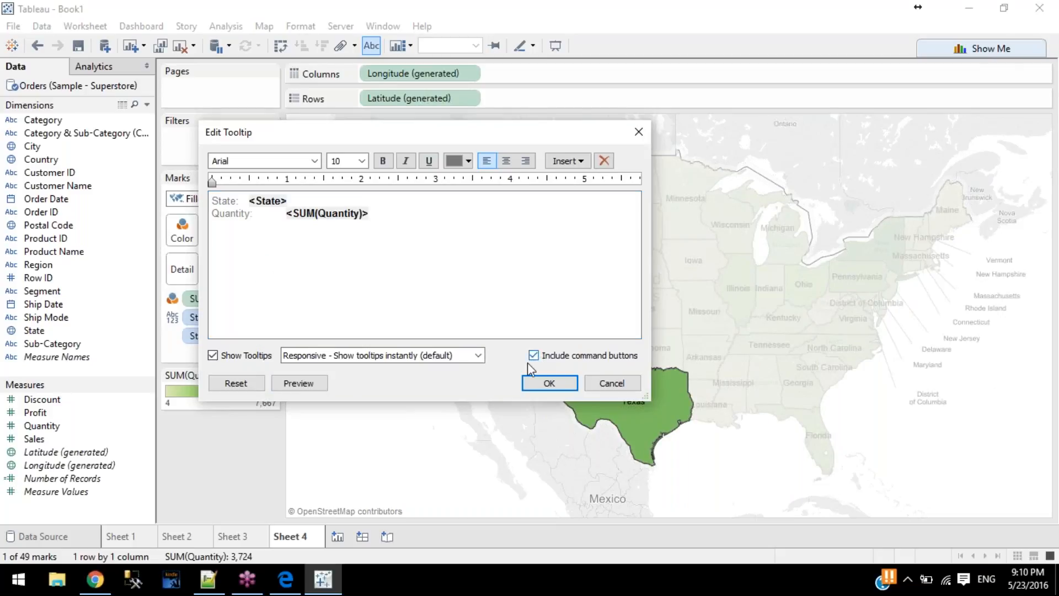
click(555, 376)
mouse_move(650, 389)
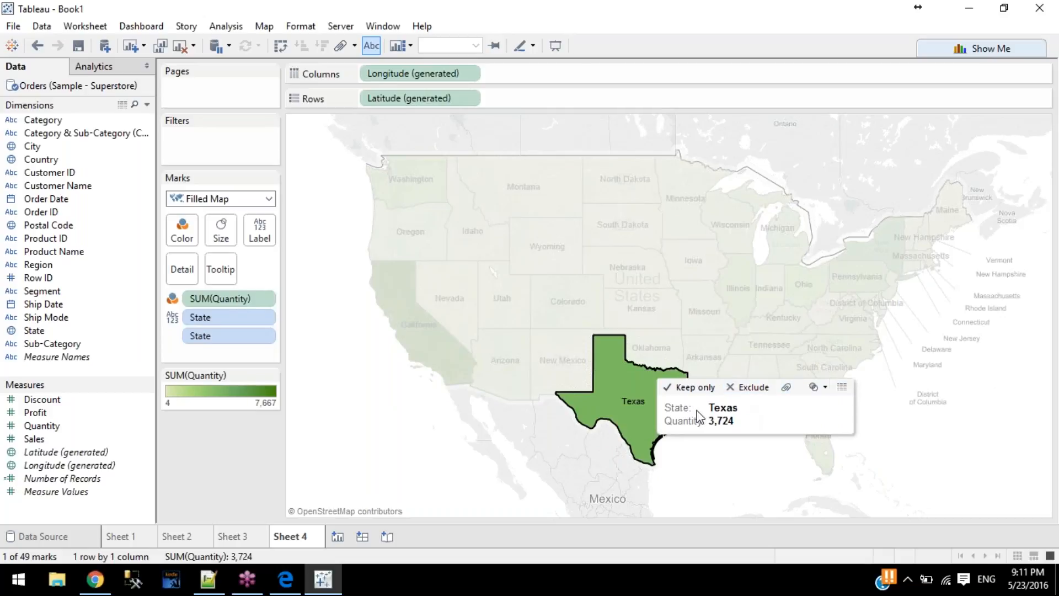
Step: Open the tooltip for editing and view the available display modes without changing the mode
click(221, 270)
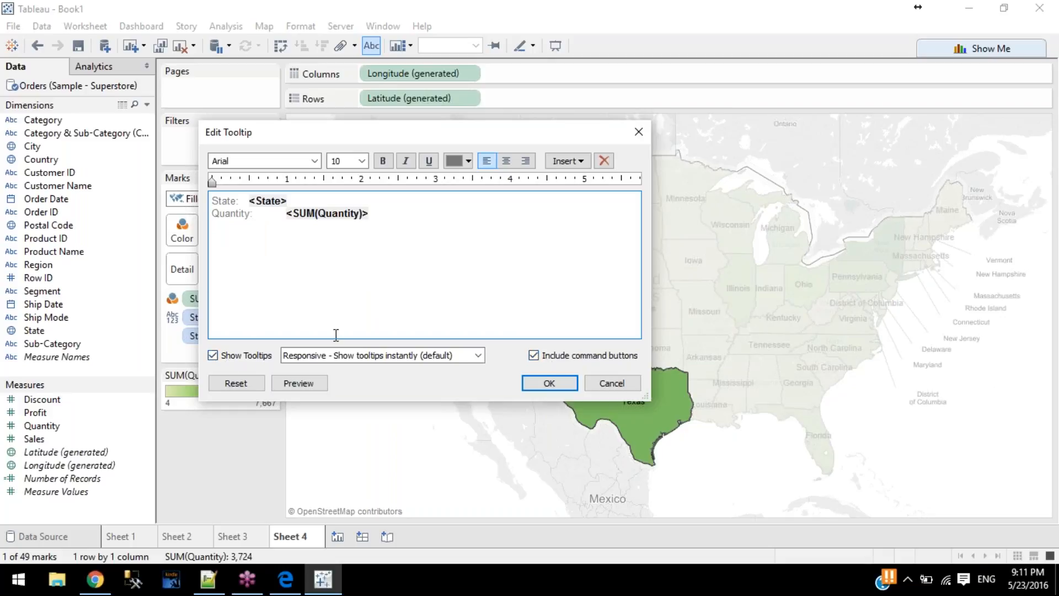
click(335, 356)
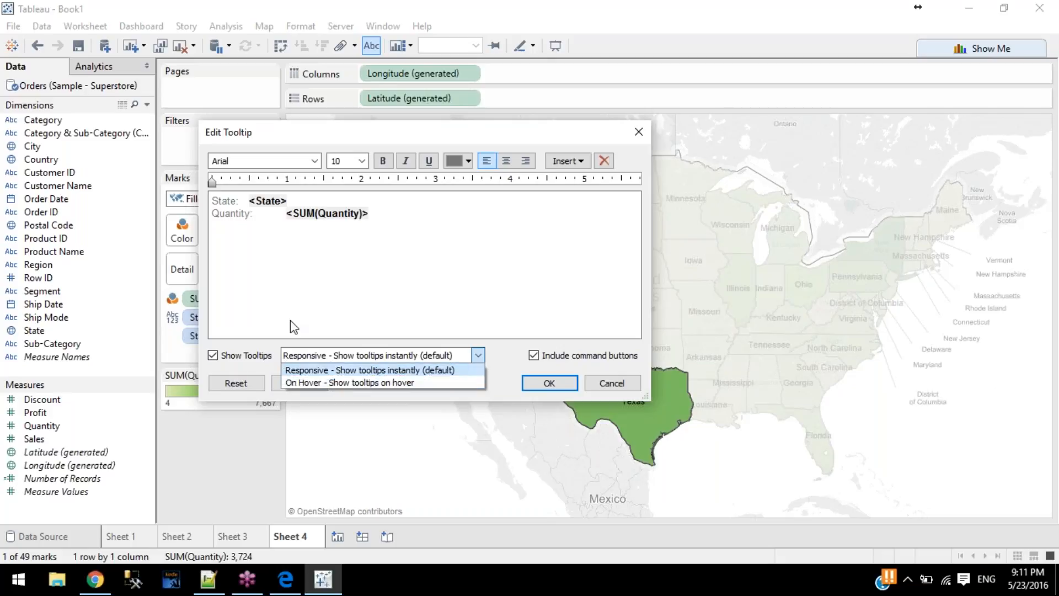
click(269, 287)
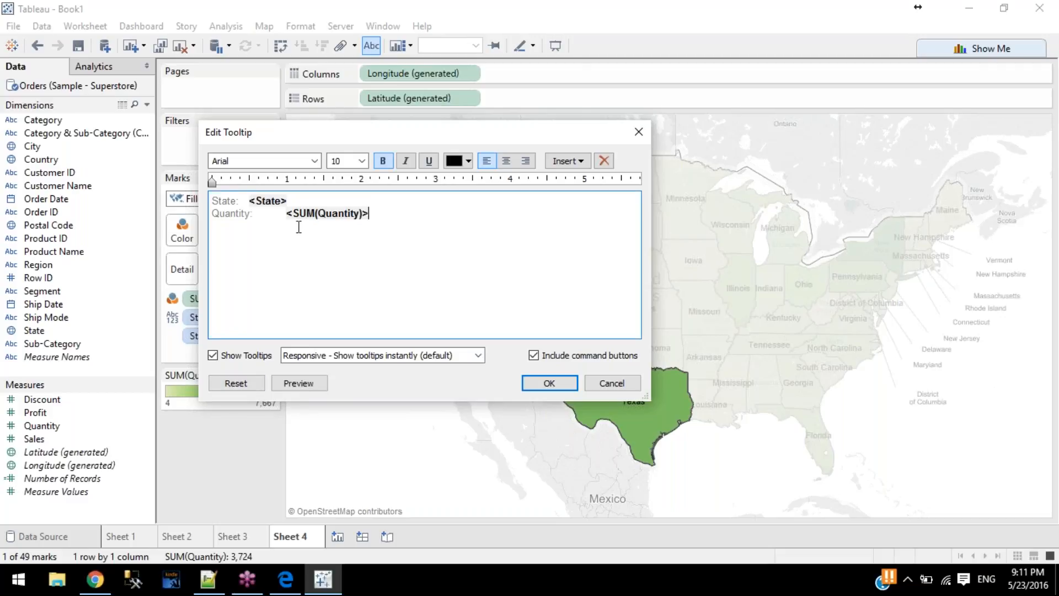
drag(253, 218, 221, 216)
right_click(221, 217)
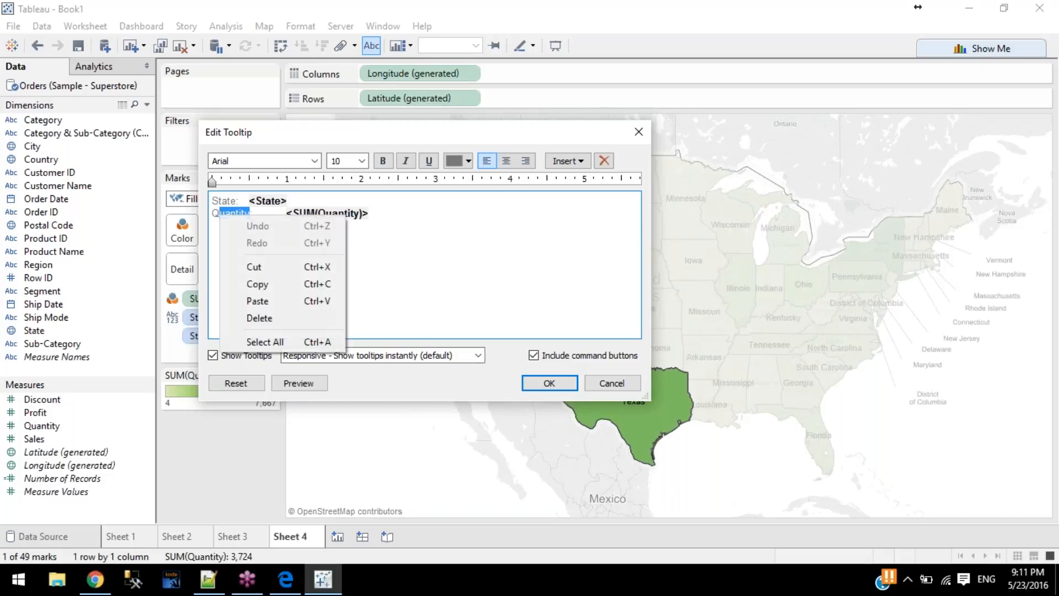
click(219, 215)
double_click(220, 214)
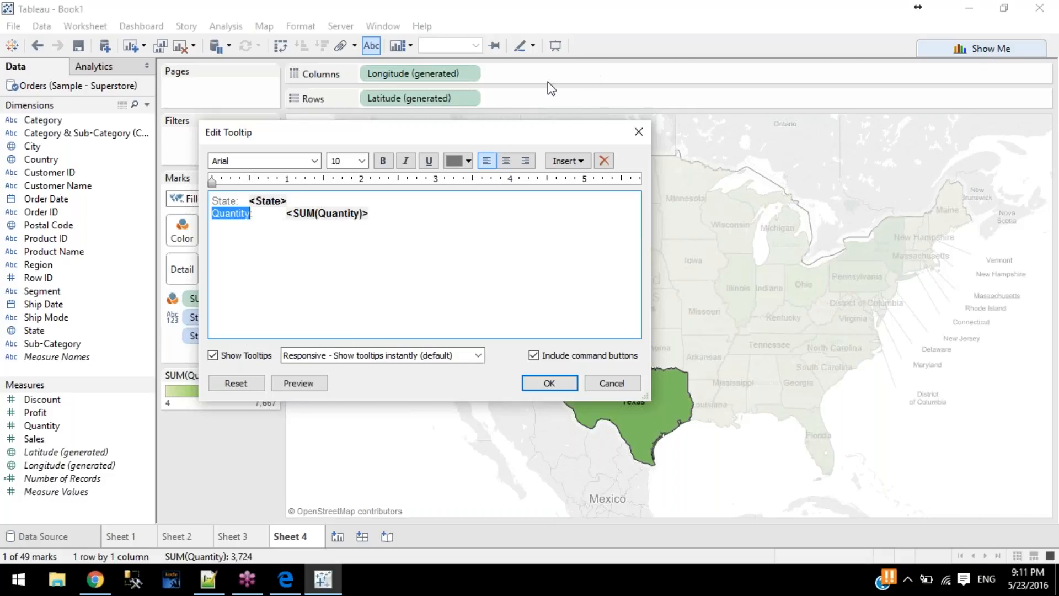
click(468, 161)
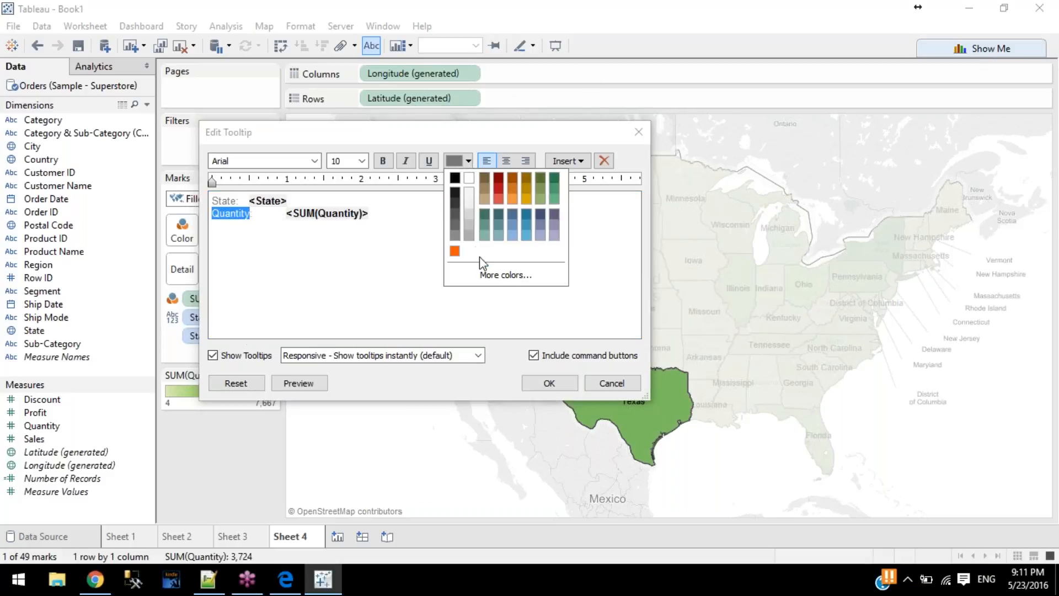
click(485, 274)
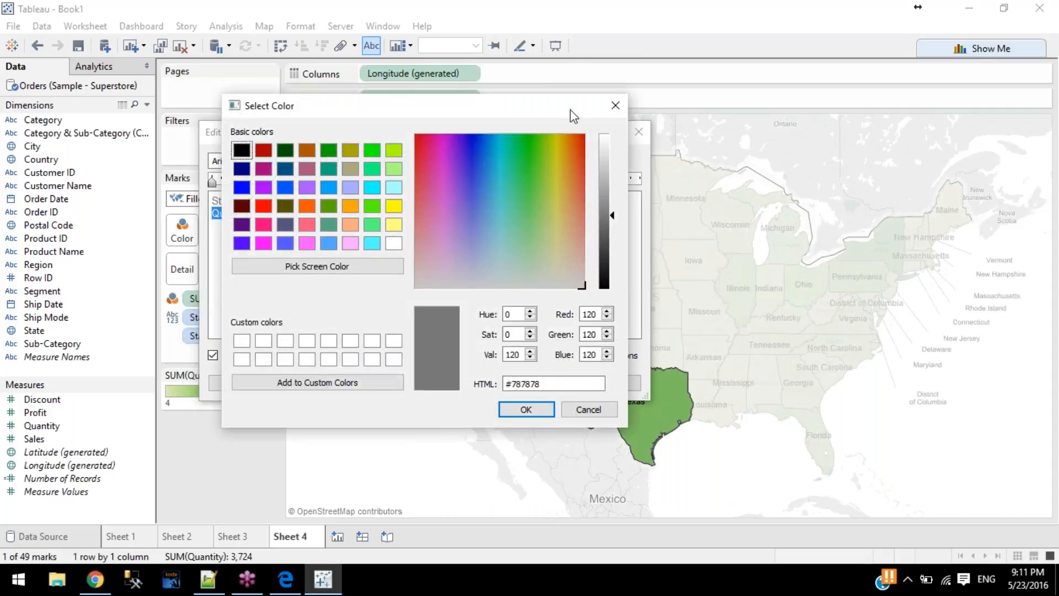
click(616, 104)
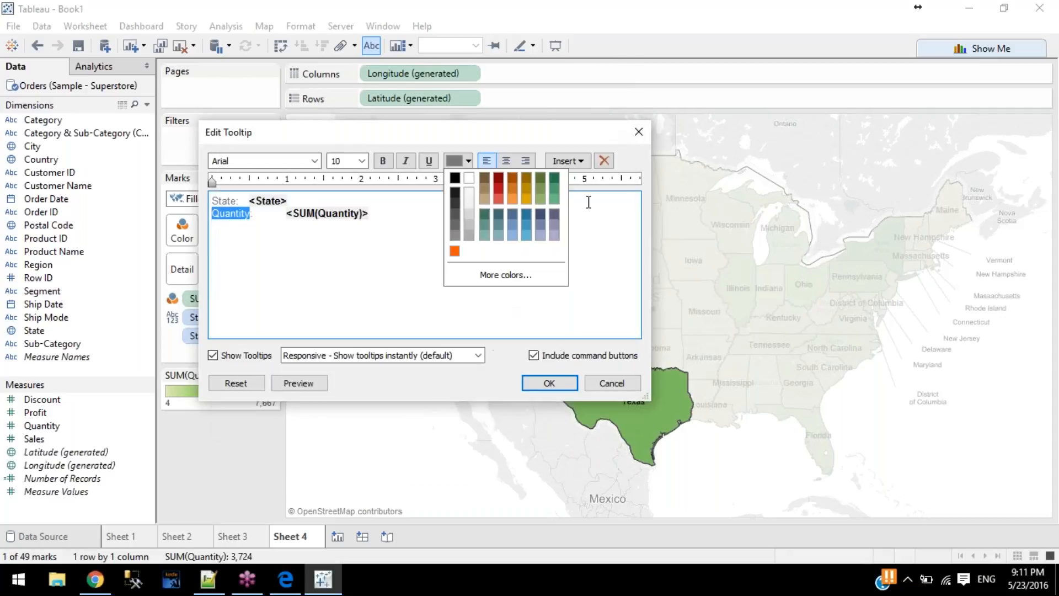
click(395, 230)
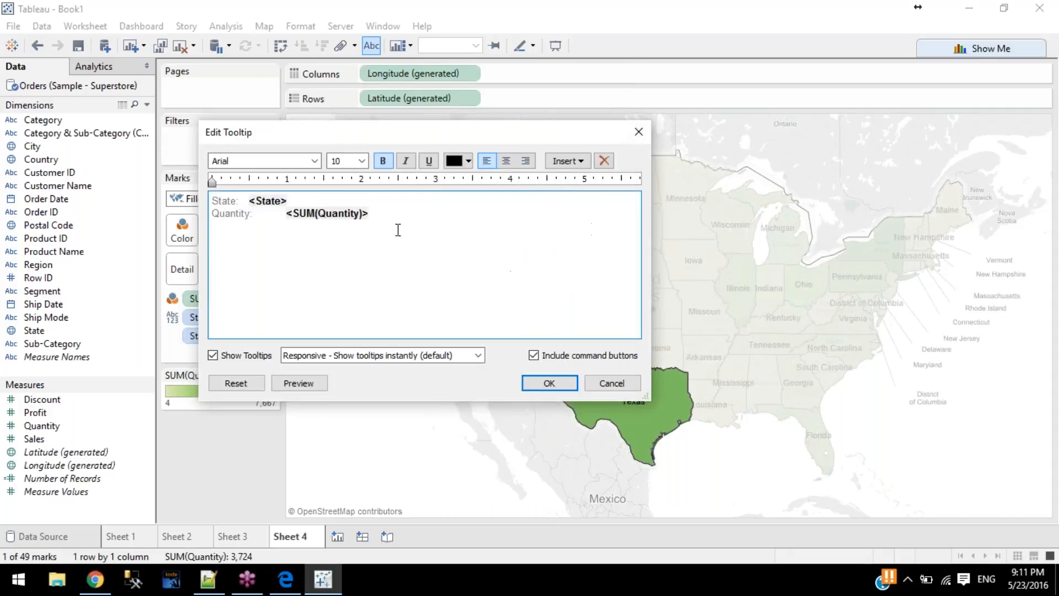
Step: Open the custom color picker for the tooltip's Quantity caption and sample Texas's green #7dbe60 and the light gray #e7e7e7 from the screen
double_click(234, 214)
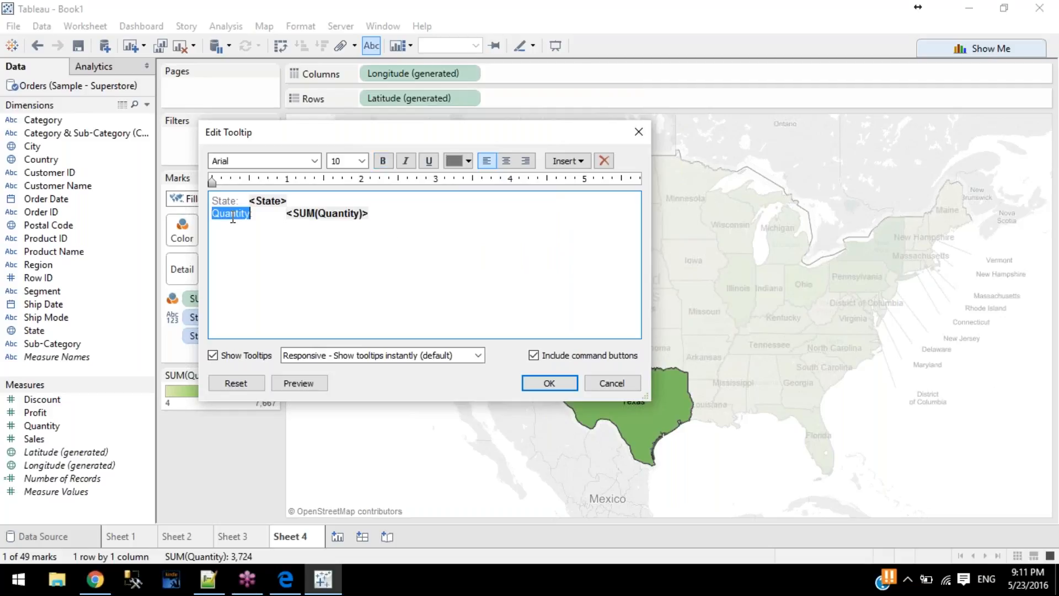
click(468, 160)
click(491, 276)
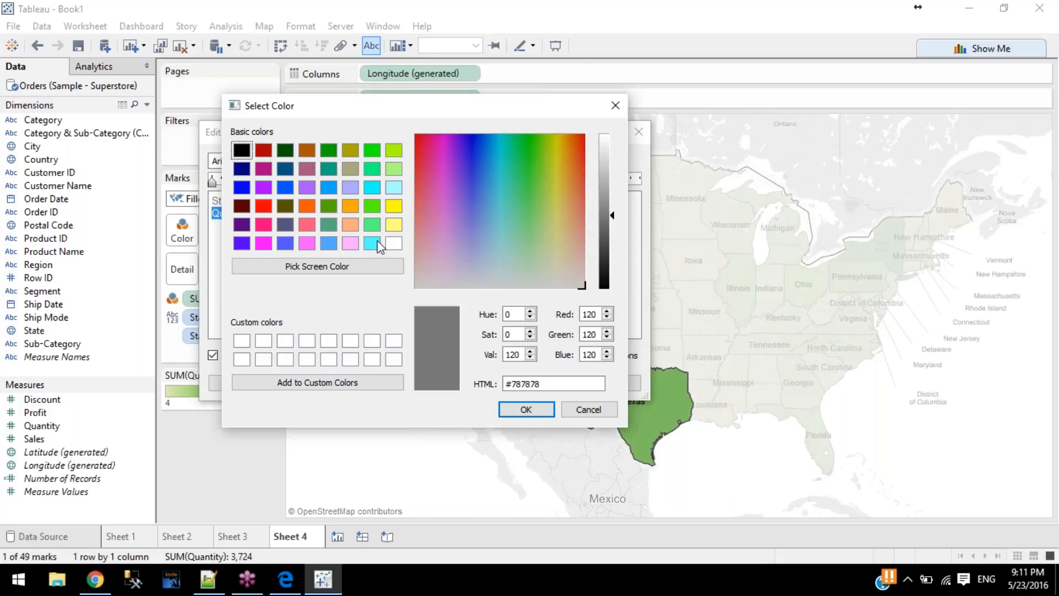
click(331, 267)
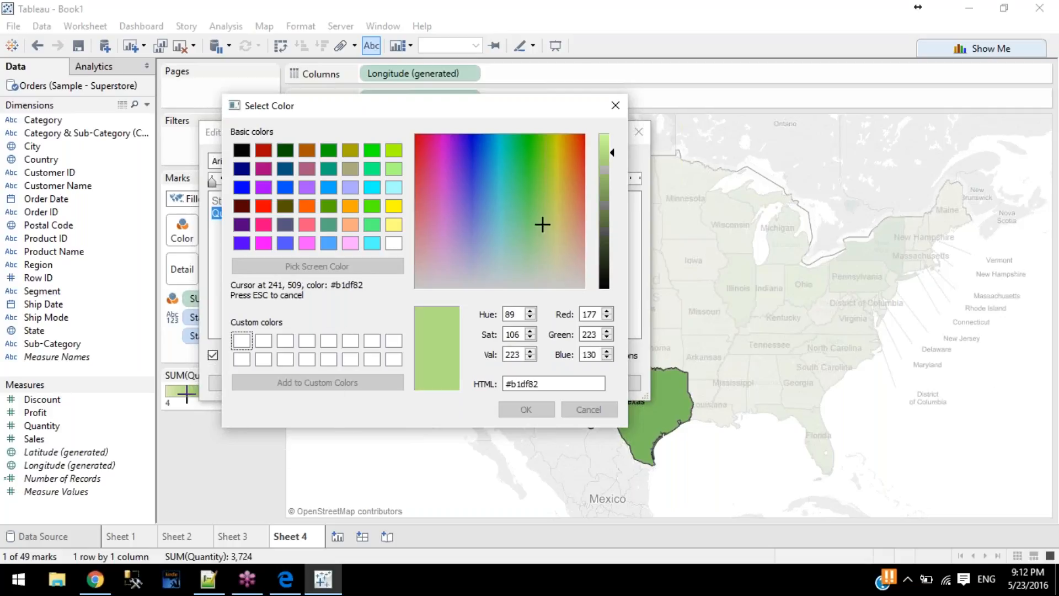
click(659, 408)
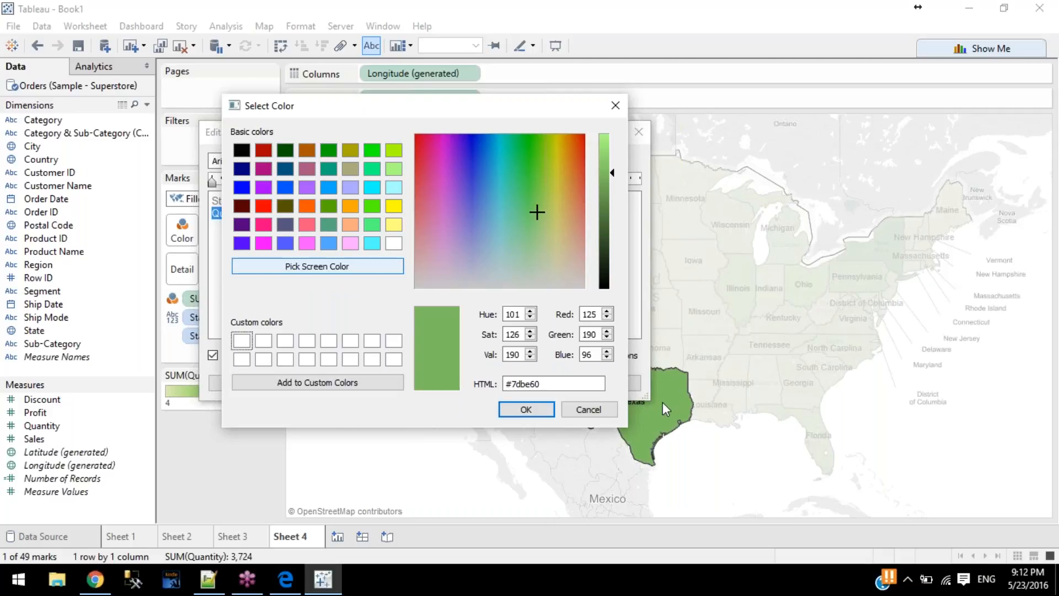
click(304, 267)
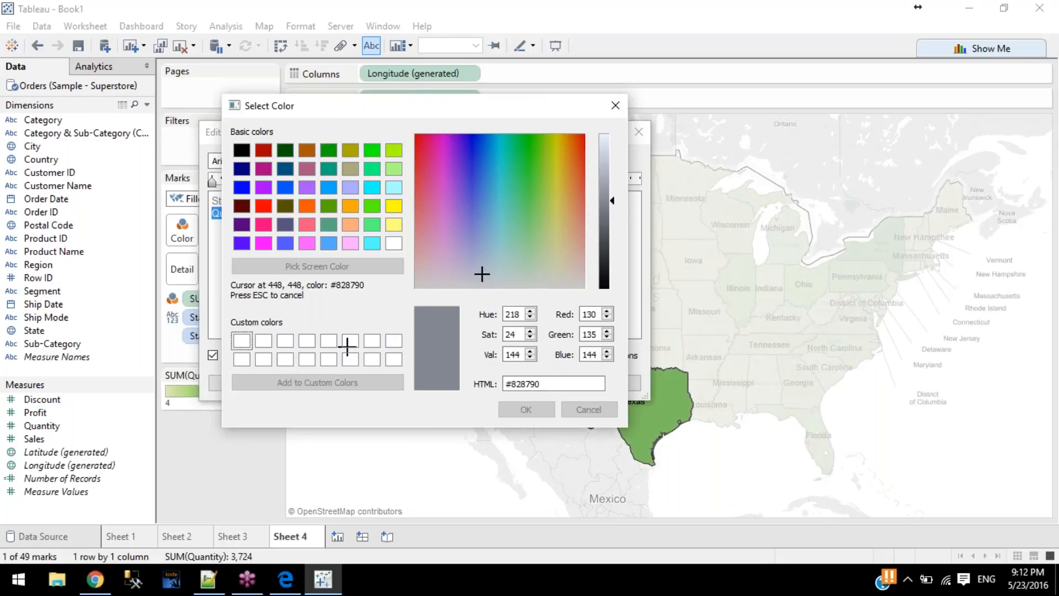
click(204, 463)
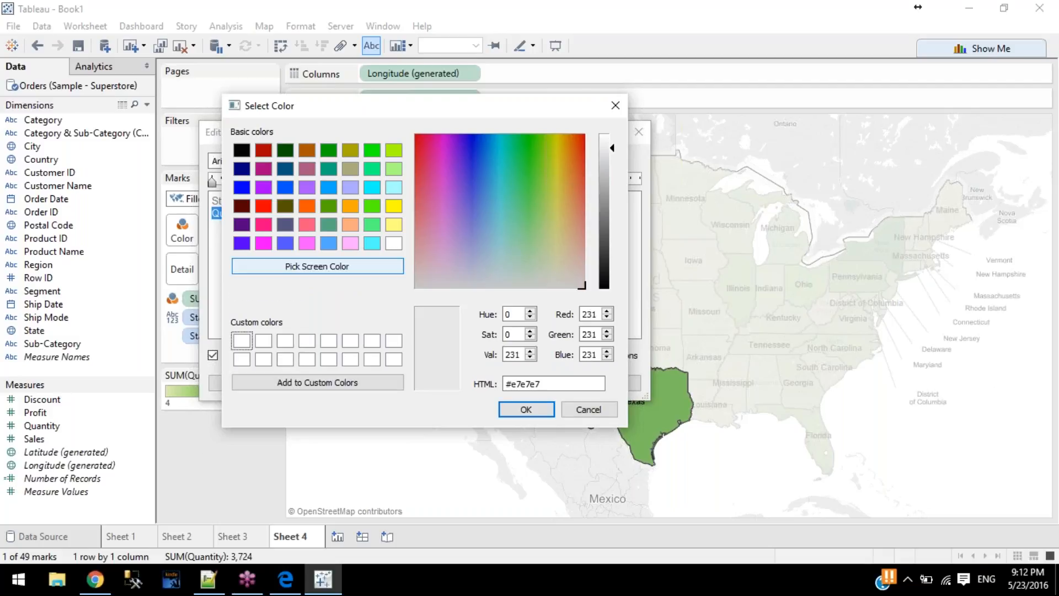
Step: Sample blue #5e8bac from the Color mark's icon, add it to the custom colors, and apply it to the Quantity caption
click(294, 267)
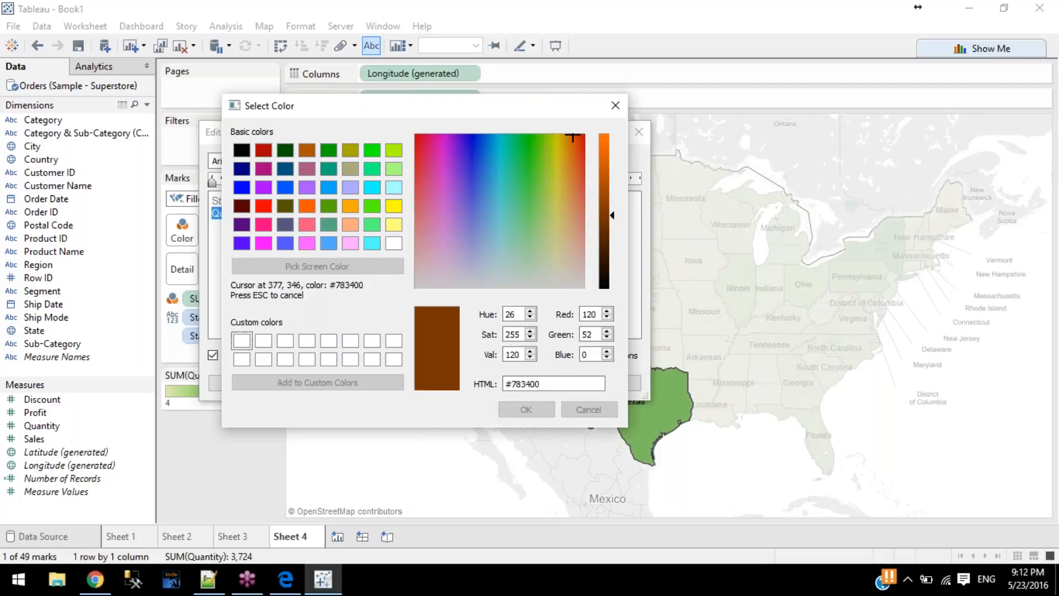
click(183, 224)
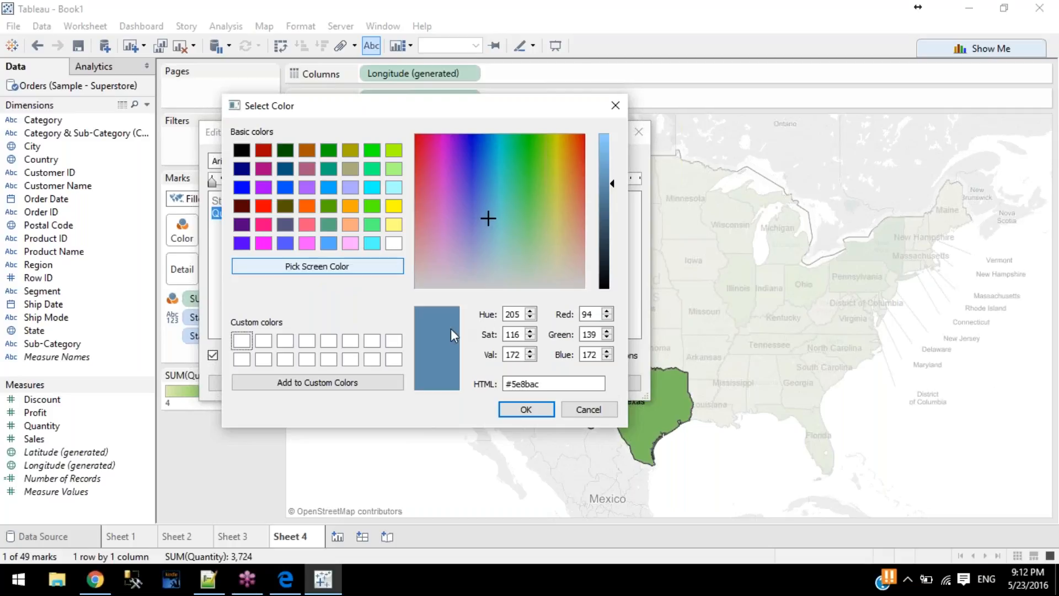
click(386, 383)
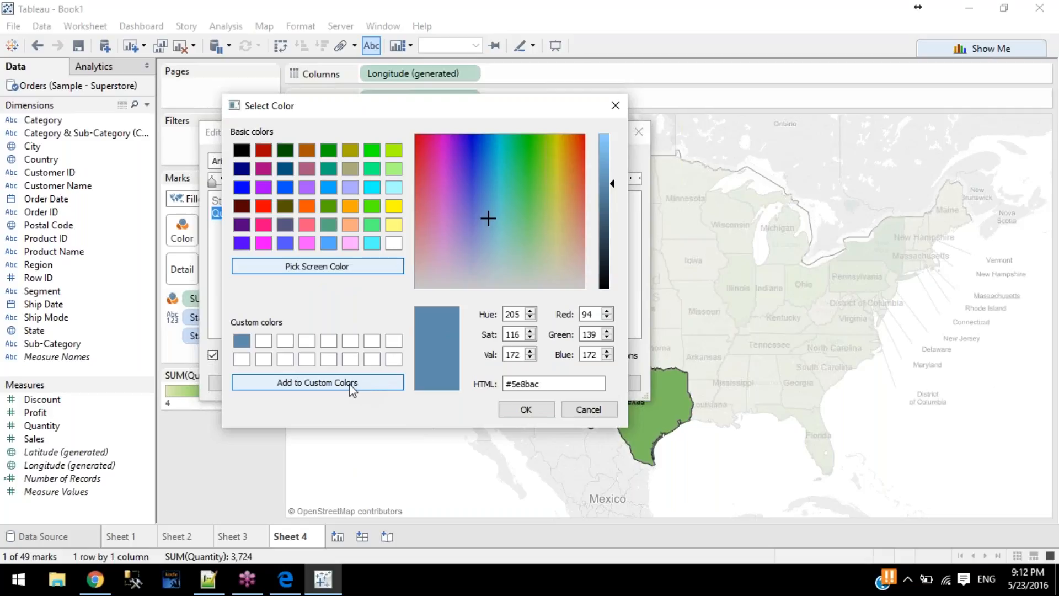
click(519, 411)
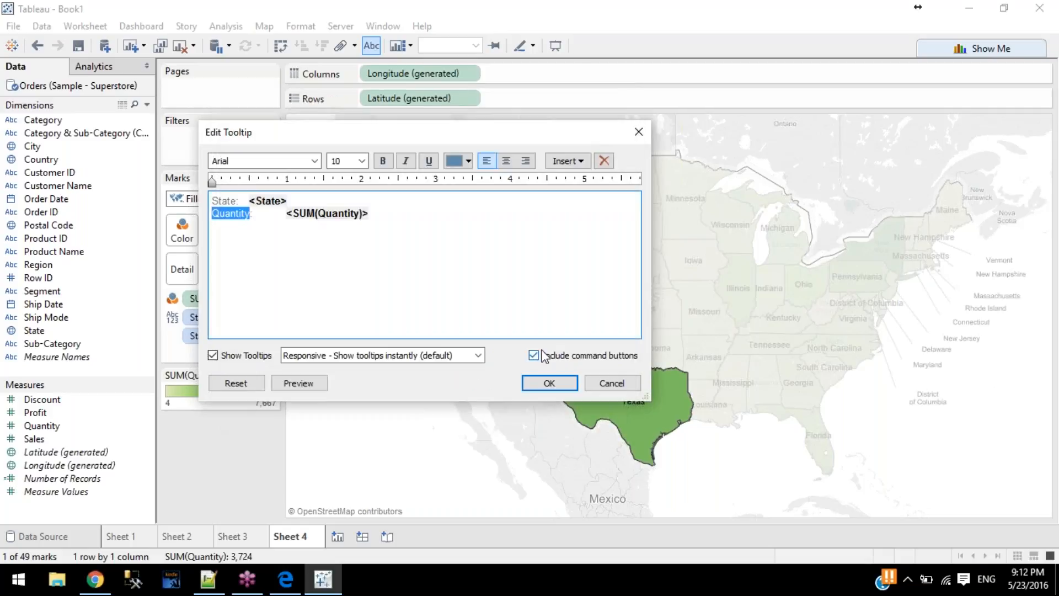
Step: Open the custom color picker for the tooltip's Quantity caption and add cyan #94ffff and green #55ff7f to the custom colors
click(451, 161)
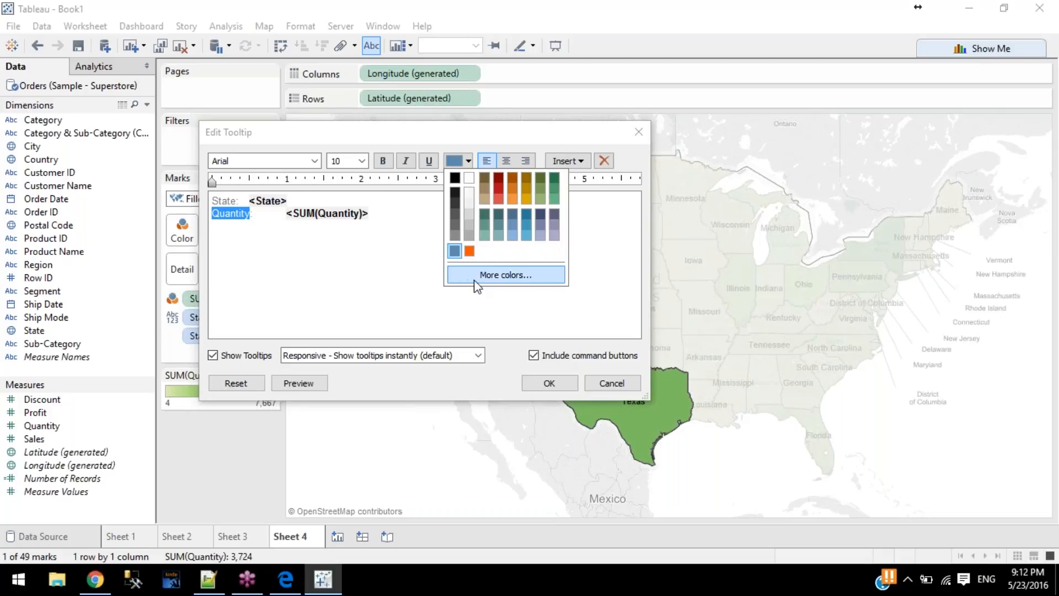
click(505, 275)
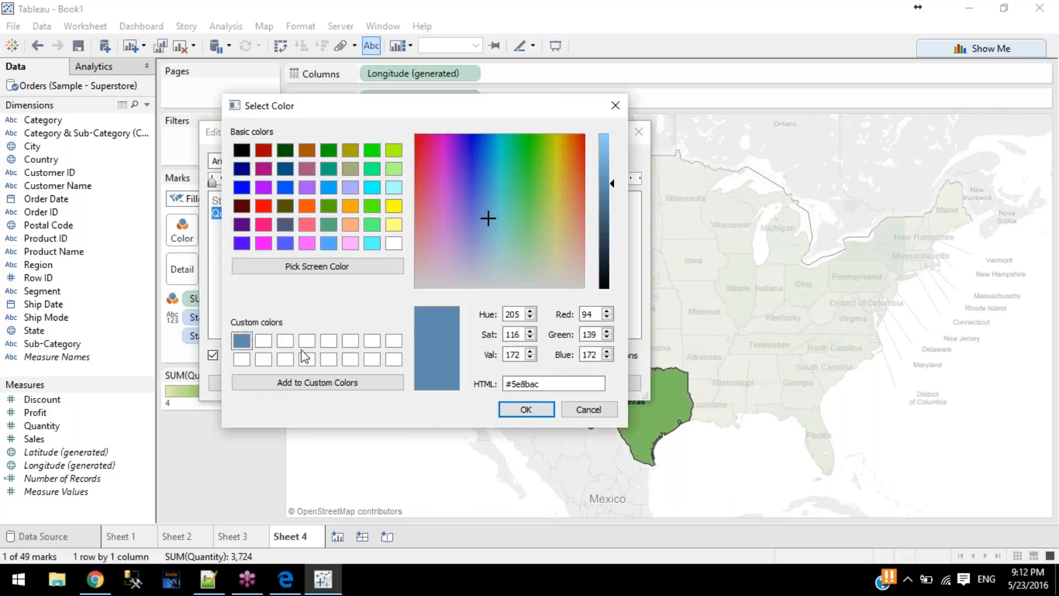
click(269, 347)
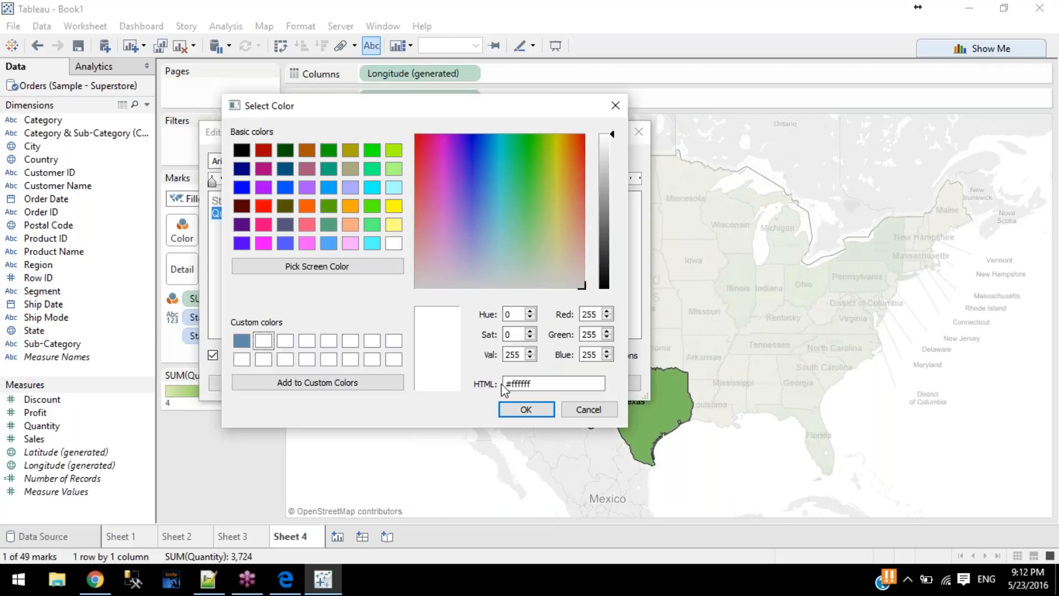
click(500, 224)
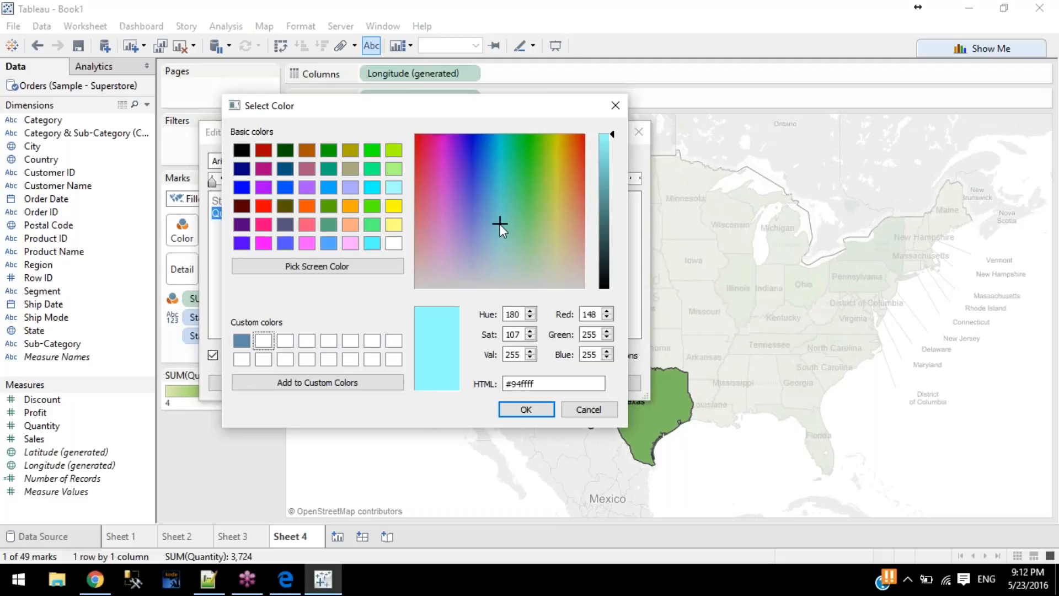
click(353, 385)
click(371, 224)
click(340, 381)
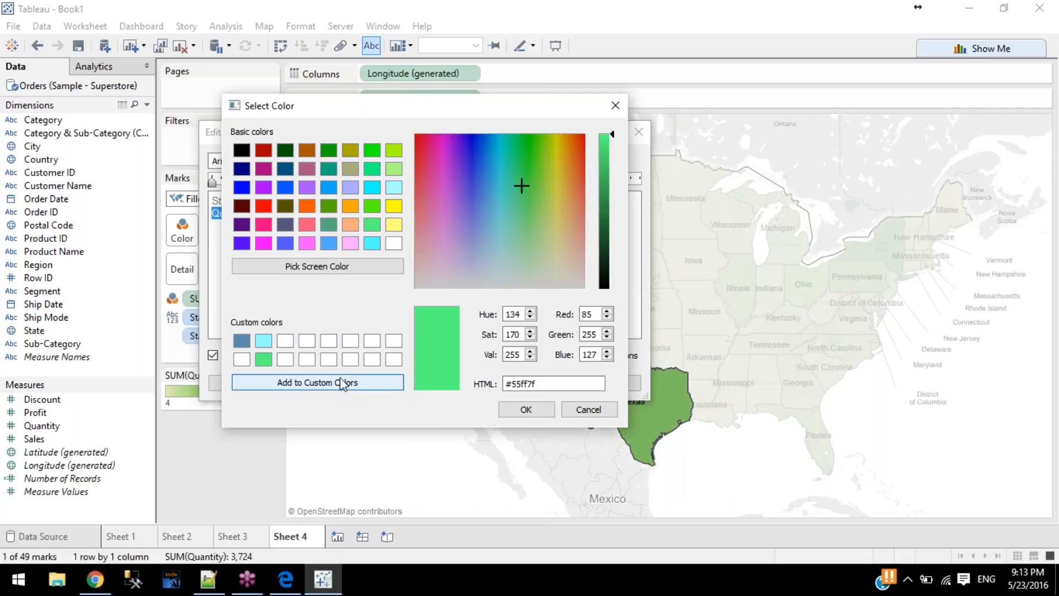
Step: Add basic yellow #ffff00 to the sixth custom color slot in the first row
click(351, 343)
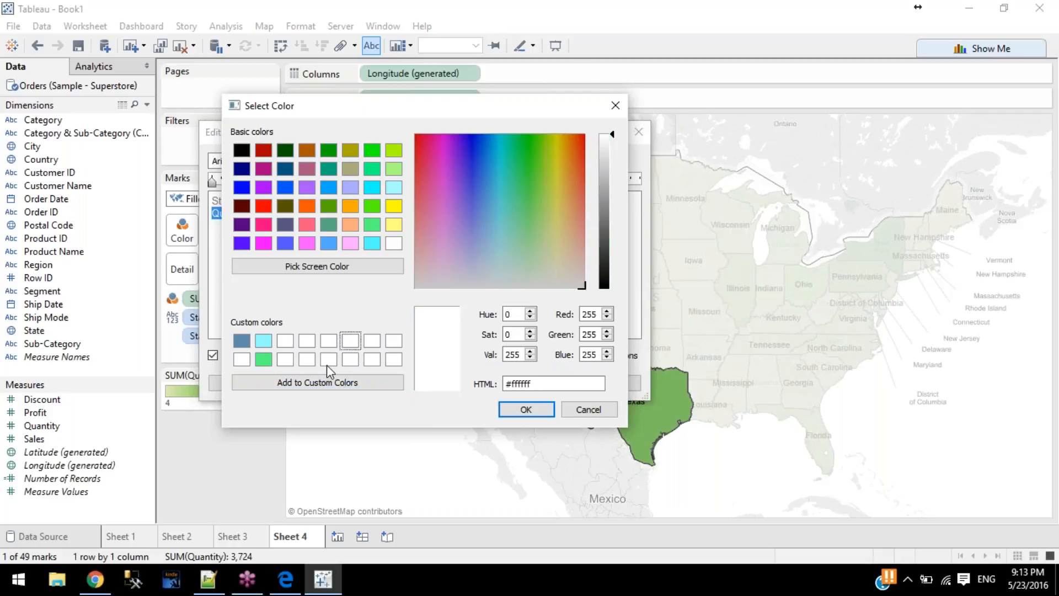
click(394, 206)
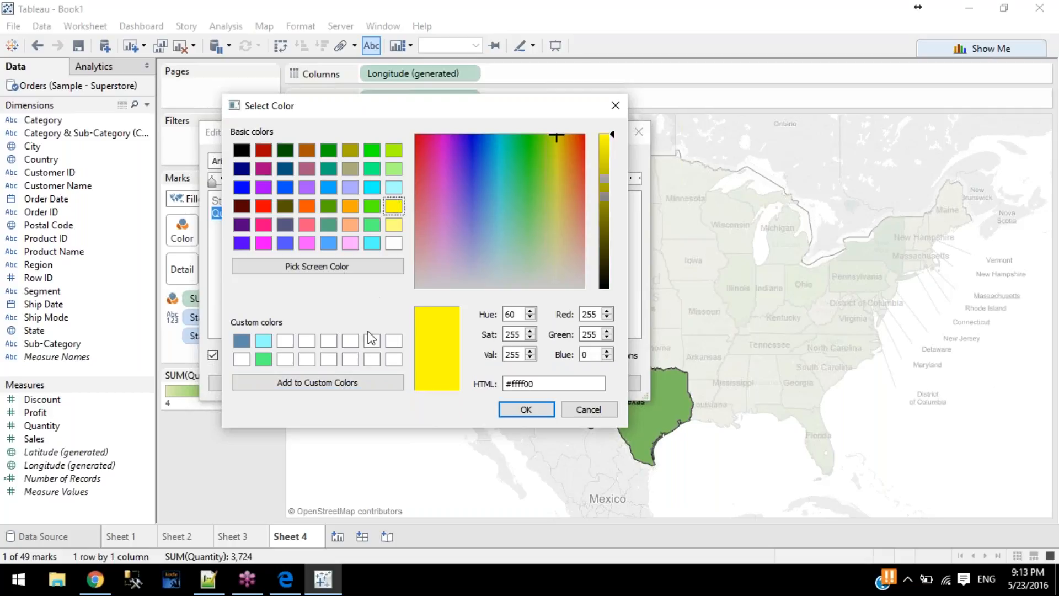
click(367, 380)
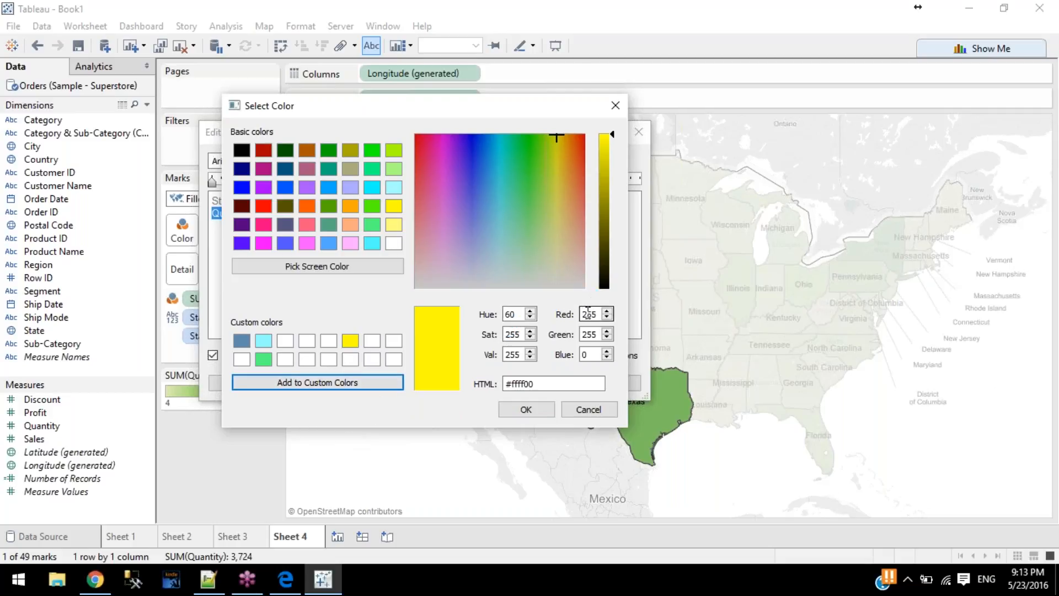
Step: Set the red value to 252, try light green #aeff57 and purple #8c5eff, and select the HTML code of green #22ff13
click(607, 318)
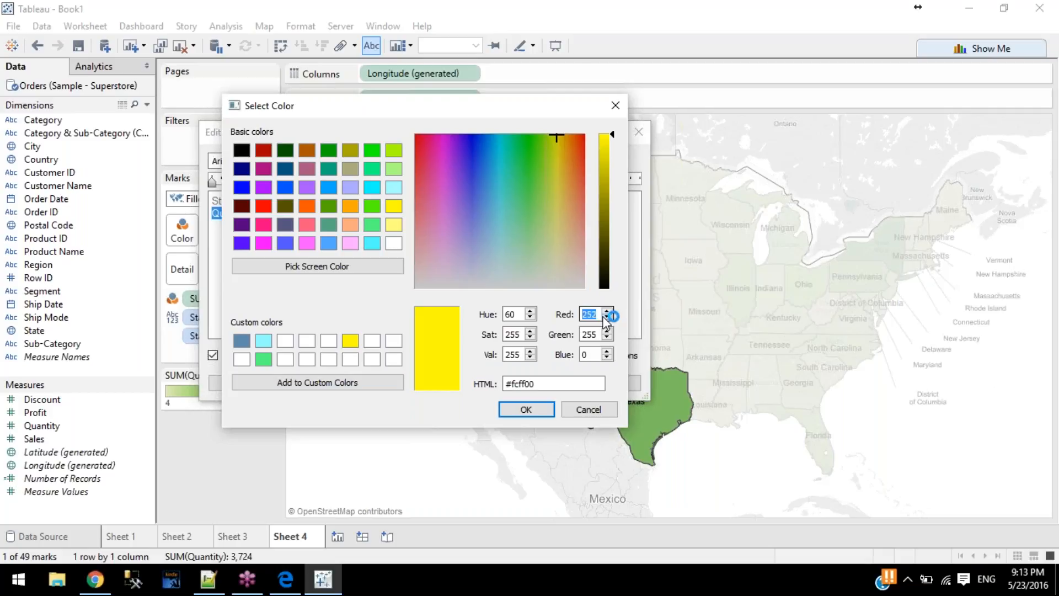
drag(544, 174, 511, 221)
click(540, 186)
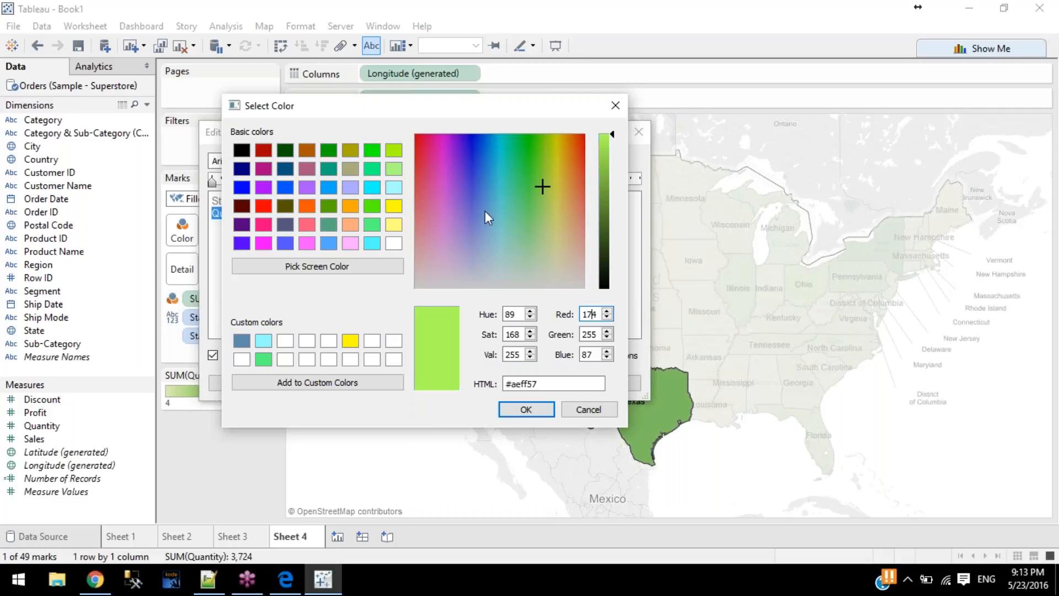
click(463, 192)
click(586, 355)
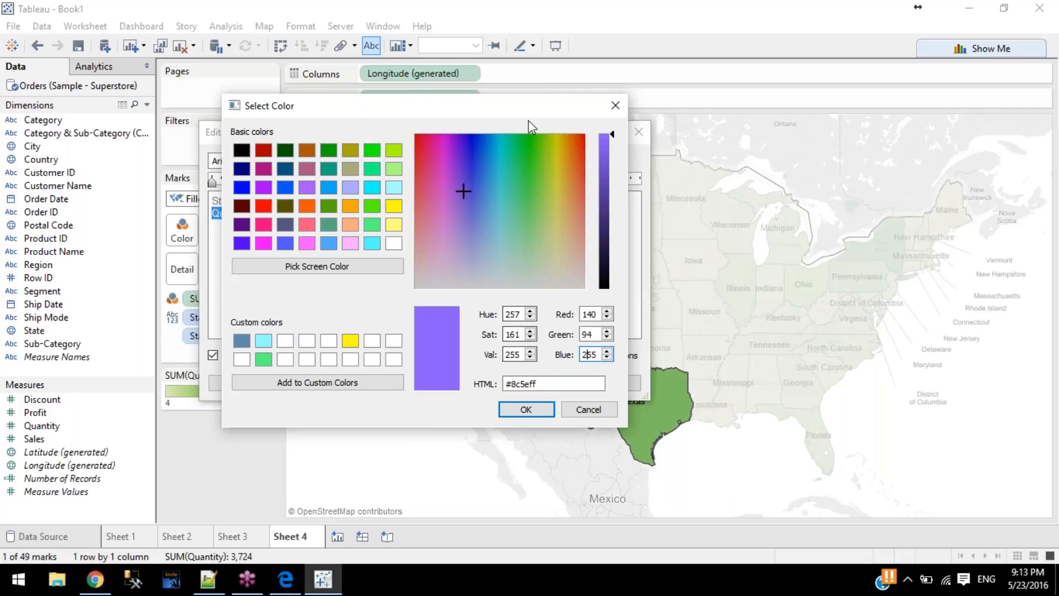
click(483, 179)
click(530, 145)
drag(546, 383, 505, 385)
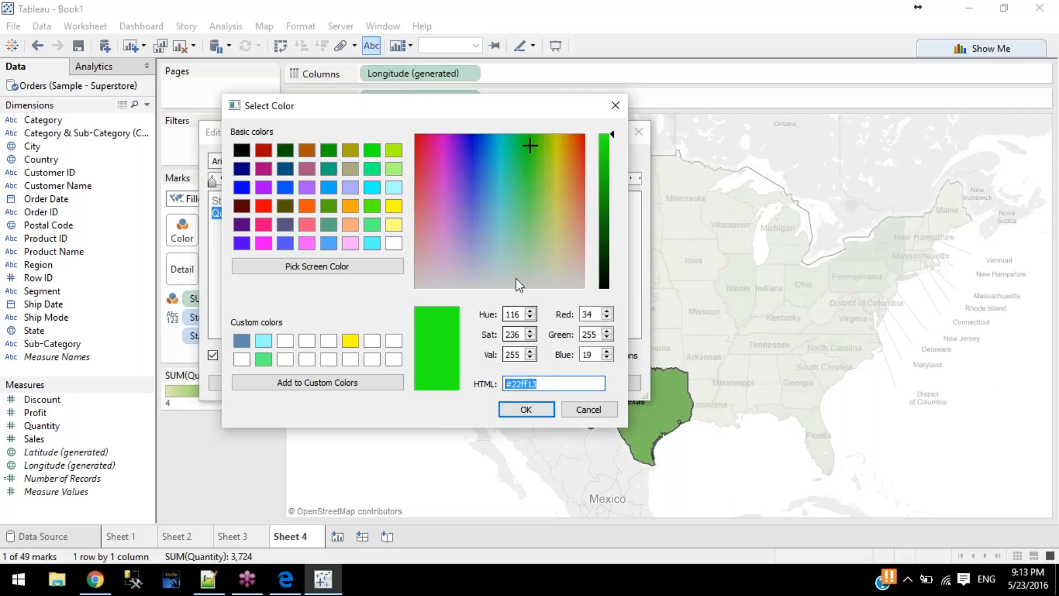
Step: Try the blue shades #3333ff, #330bff and #0e1aff from the spectrum and select the HTML code of the last one
click(481, 220)
drag(476, 182, 472, 164)
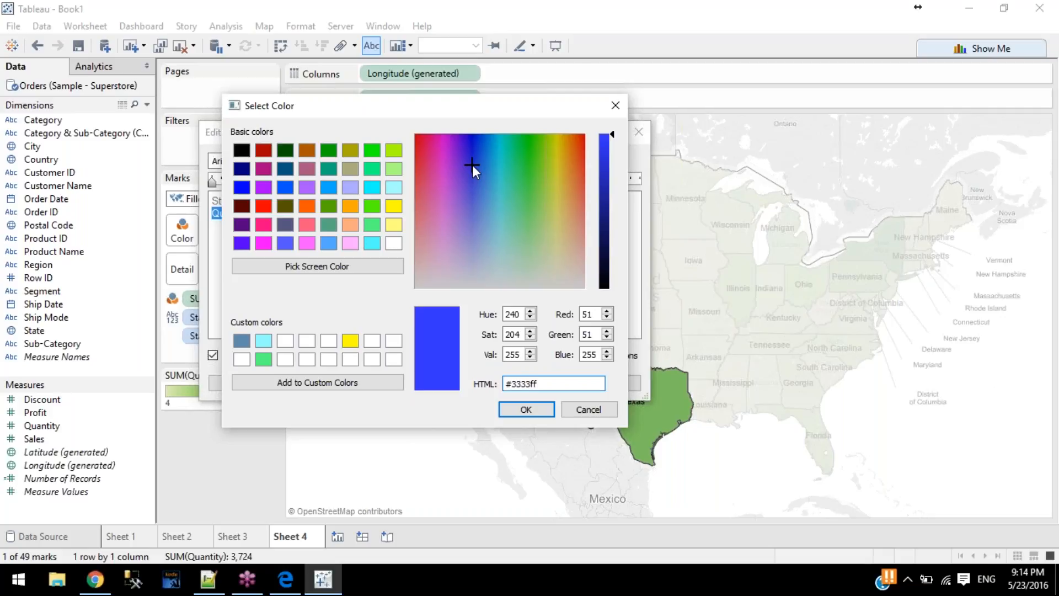
click(465, 138)
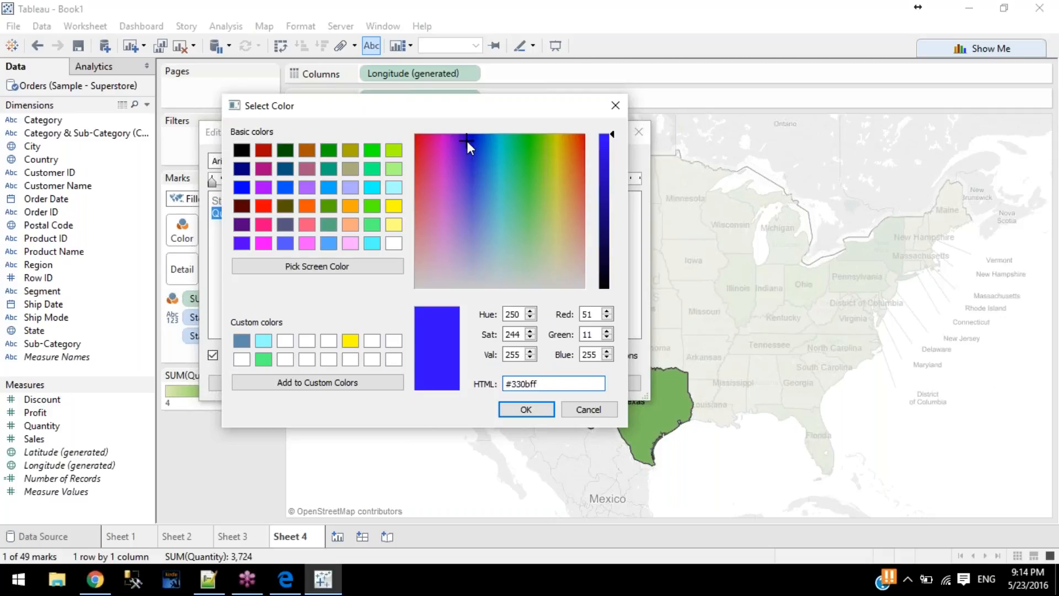
click(473, 142)
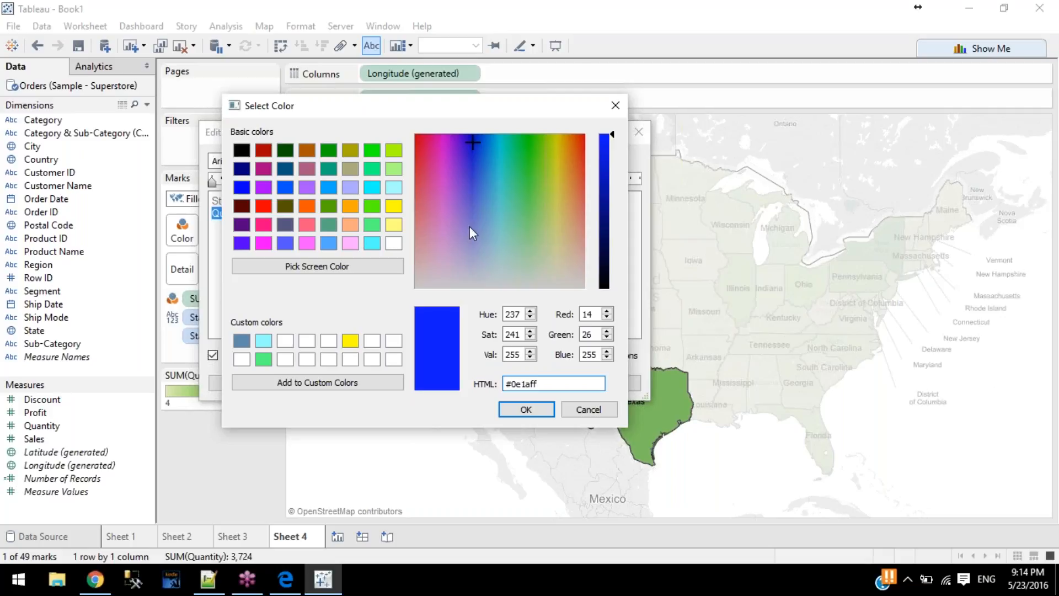
triple_click(550, 383)
Step: Try pale green #a5ff9b and the reds #ff0b0b and #fd3434, selecting the HTML codes of the first two
click(531, 227)
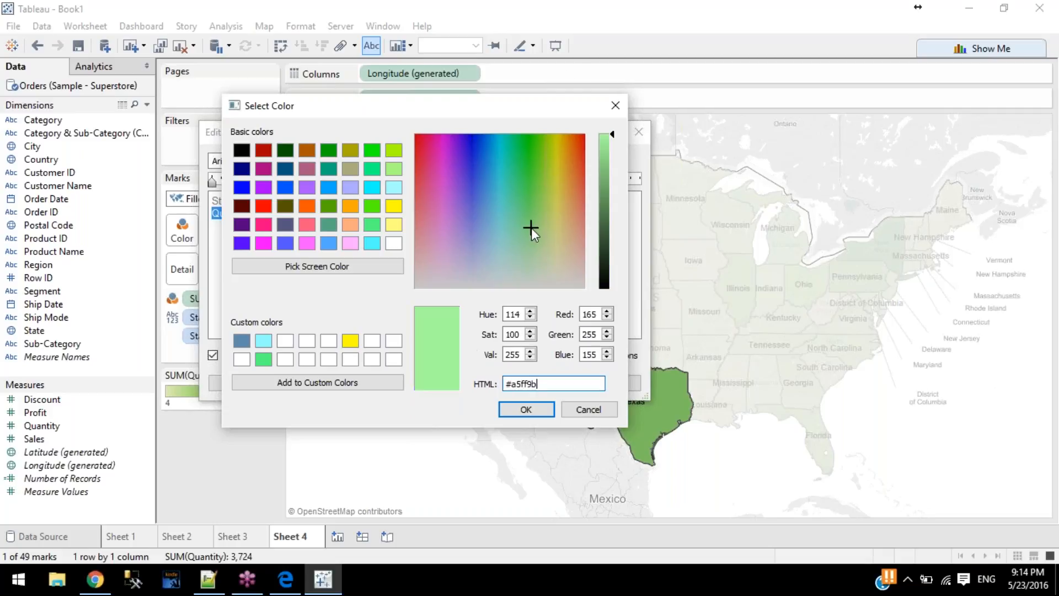
drag(543, 385, 495, 387)
drag(586, 139, 586, 142)
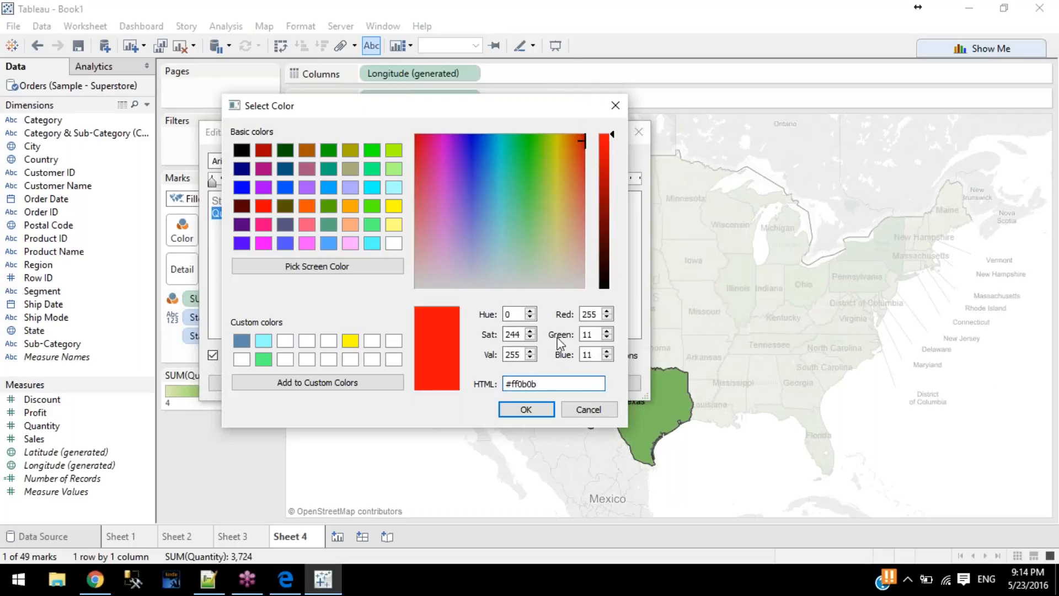
drag(603, 384, 495, 383)
drag(611, 138, 594, 166)
click(577, 138)
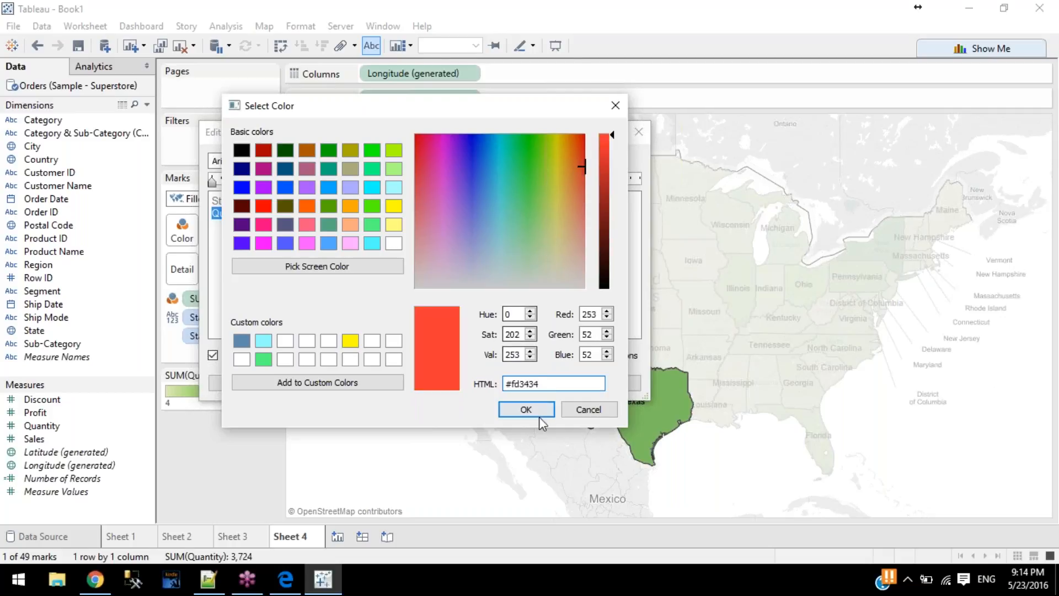
Step: Discard the color selection and close the tooltip editor without saving the changes
click(586, 411)
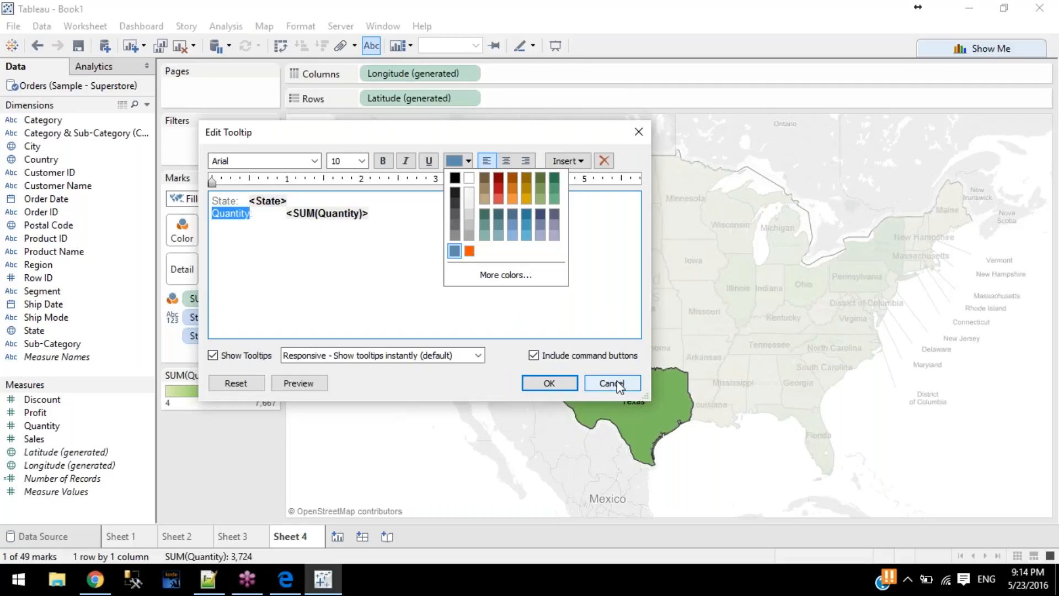
click(618, 386)
click(618, 386)
click(605, 396)
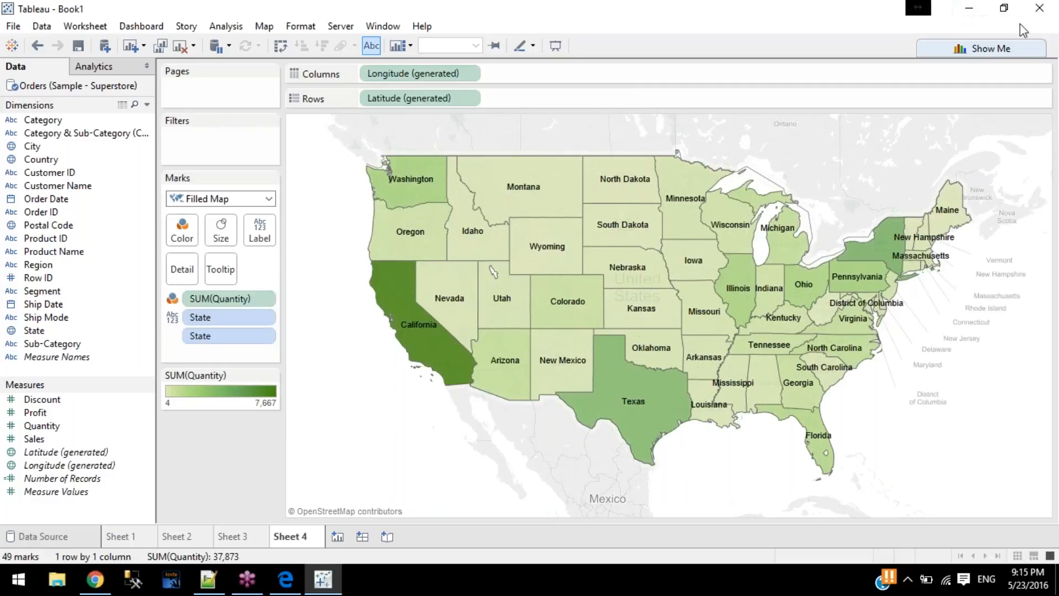
Step: View the available mark types for the map without changing the current one
click(1042, 38)
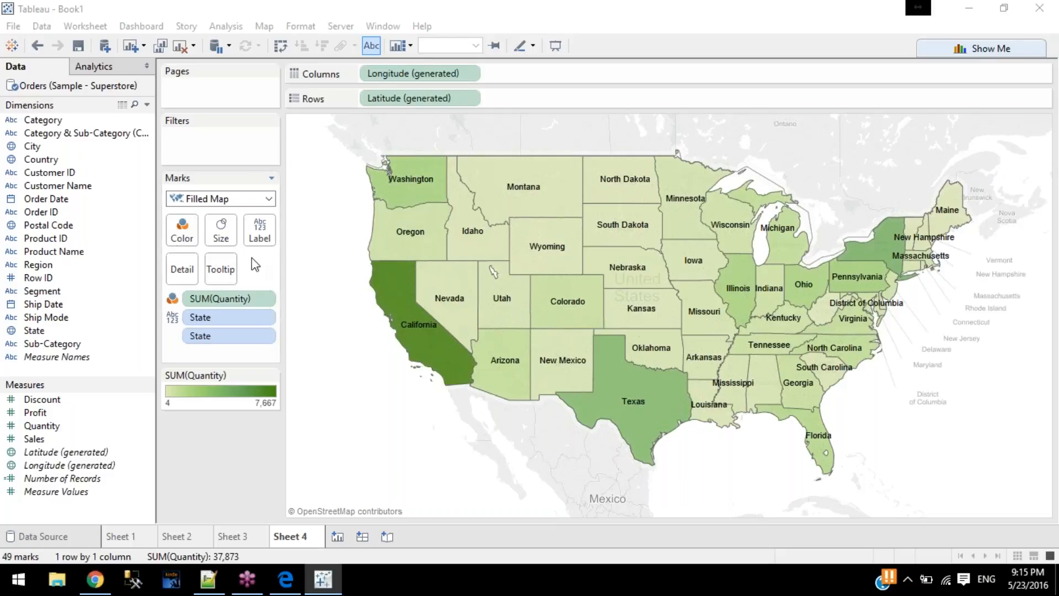
click(205, 200)
click(205, 202)
click(205, 201)
click(204, 203)
click(204, 203)
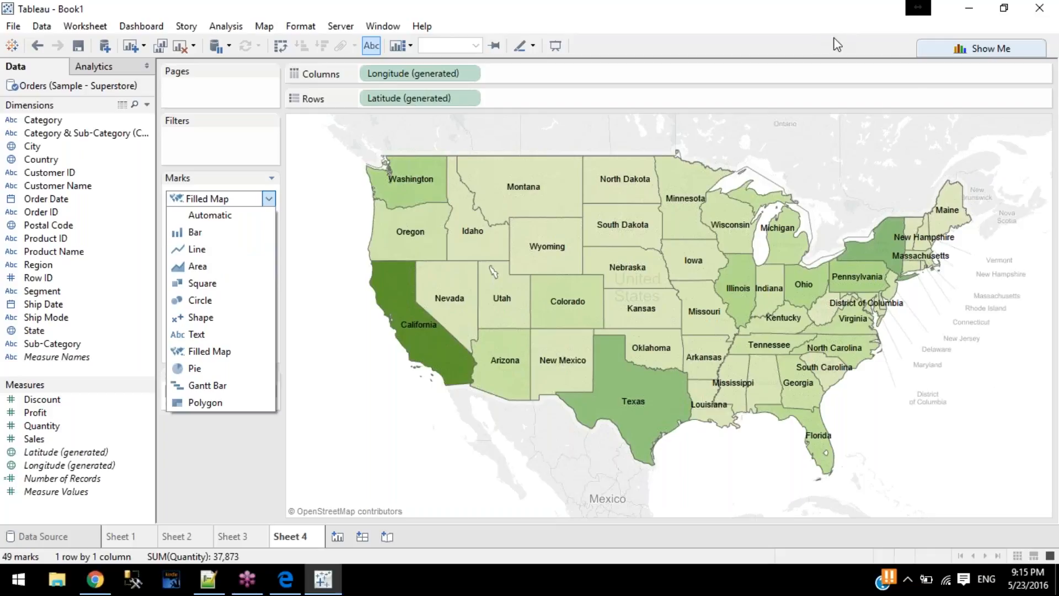
click(829, 34)
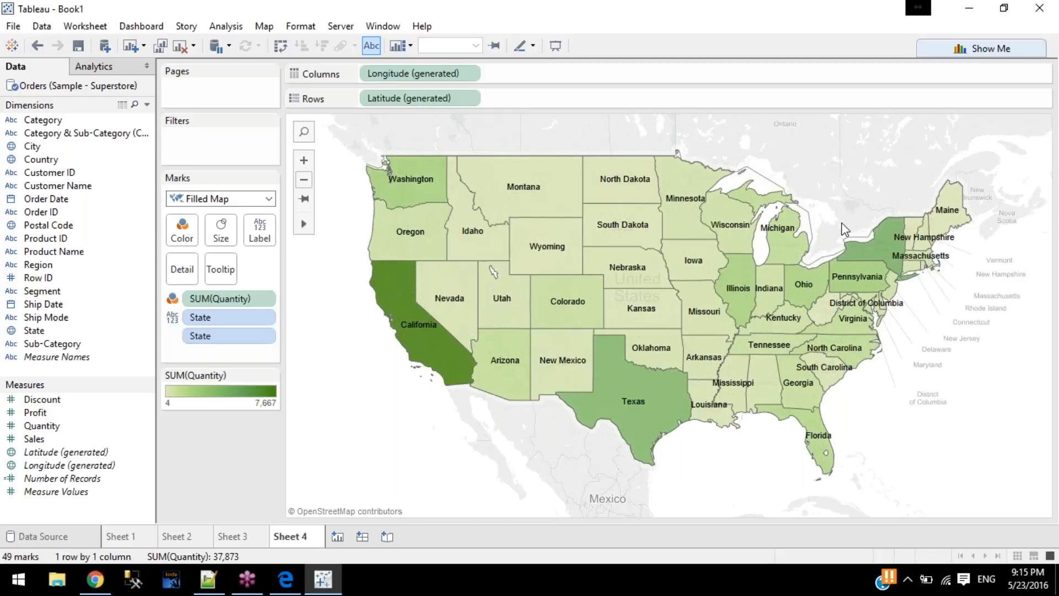
Step: Change the map's mark type to Bar and inspect the bars at a wider map extent
click(194, 202)
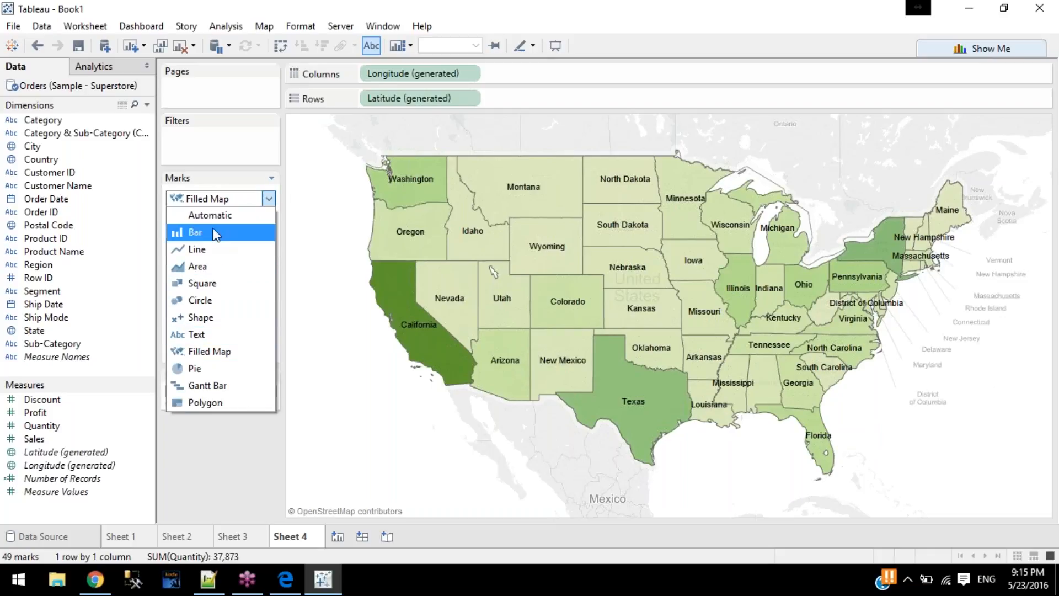
click(215, 233)
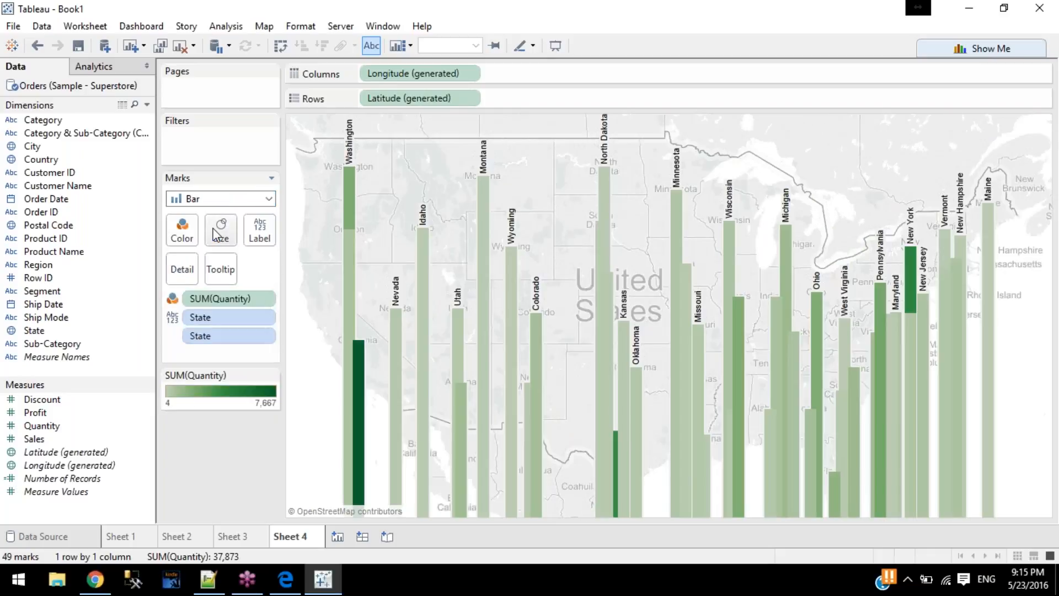
scroll(486, 458, down, 8)
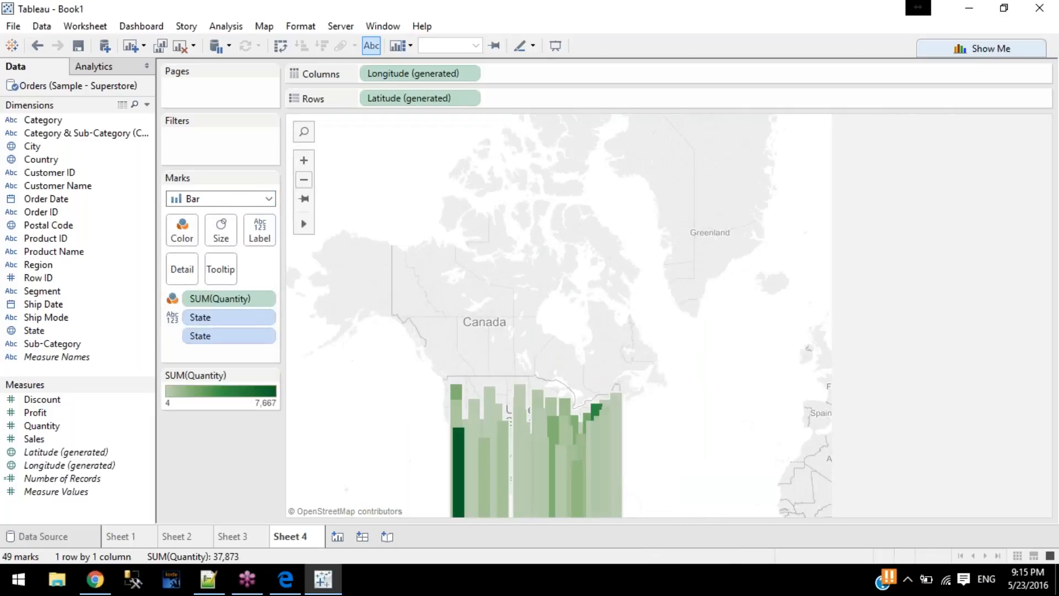
scroll(486, 458, up, 8)
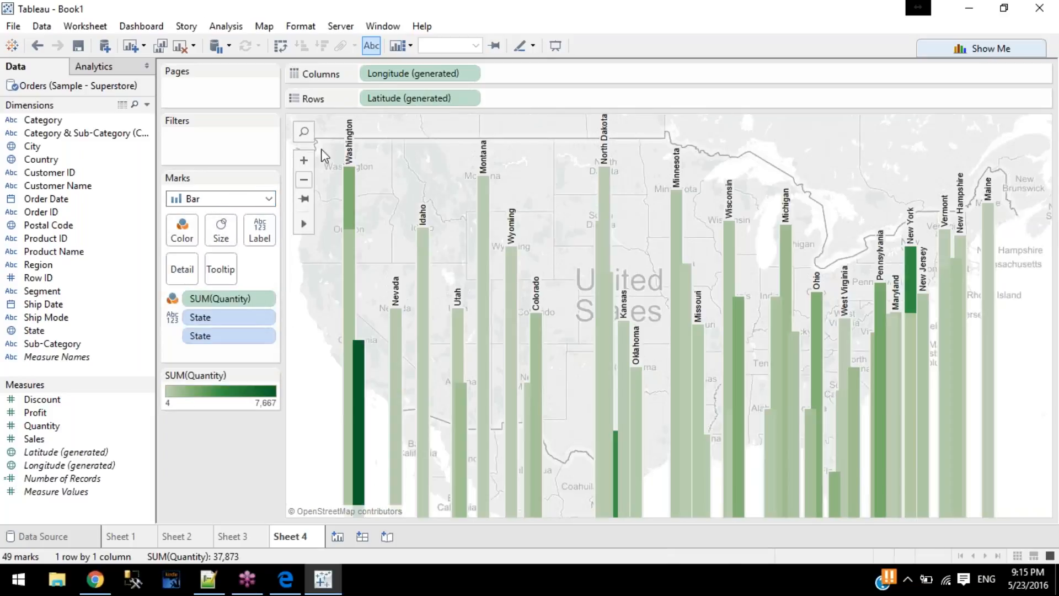
Step: Try the Circle, Shape and Bar mark types on the map in turn
click(230, 199)
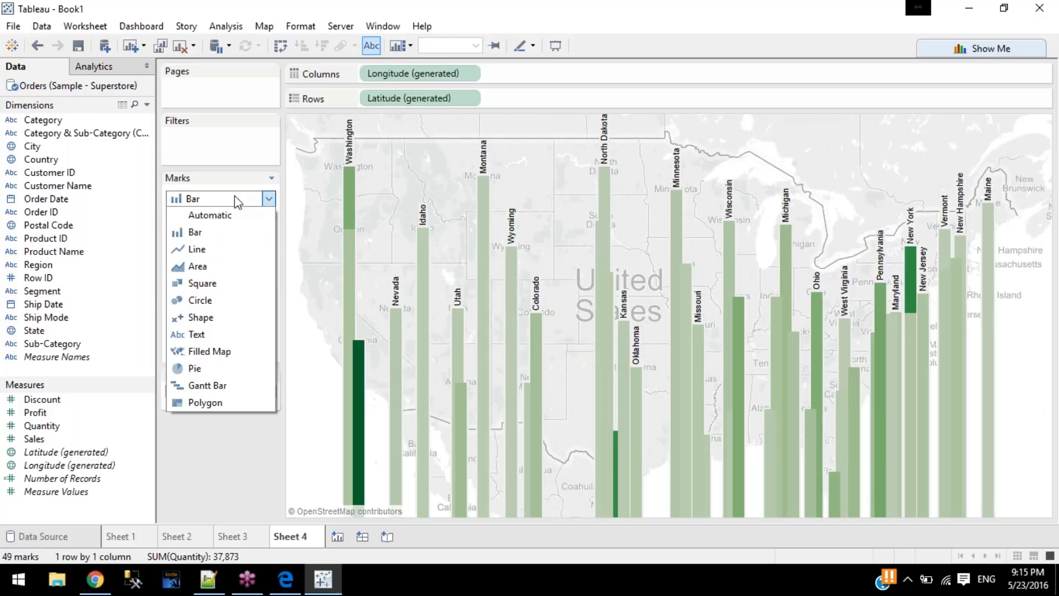
click(206, 301)
mouse_move(350, 166)
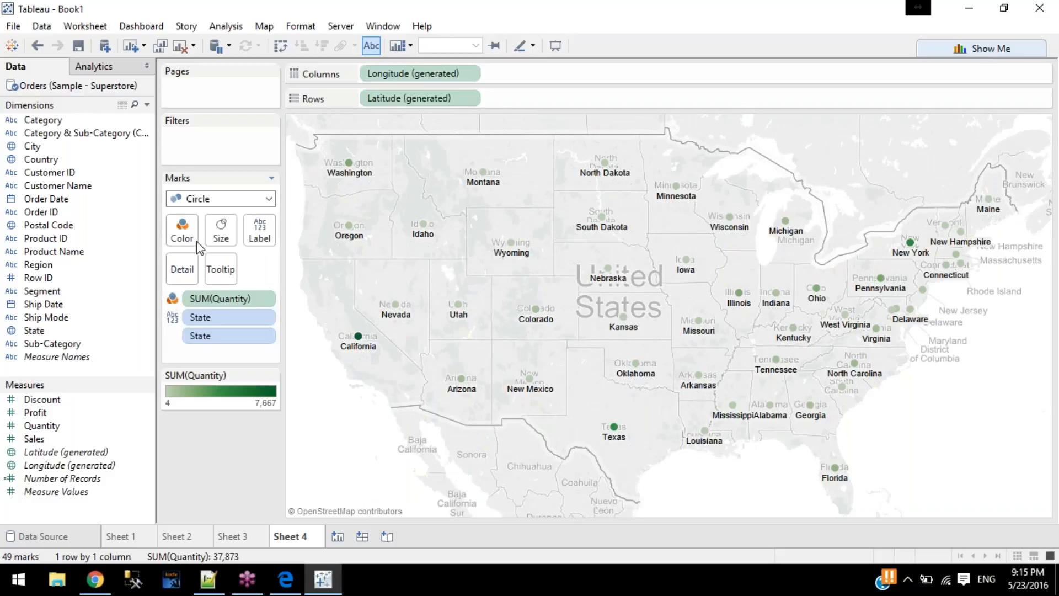
click(218, 200)
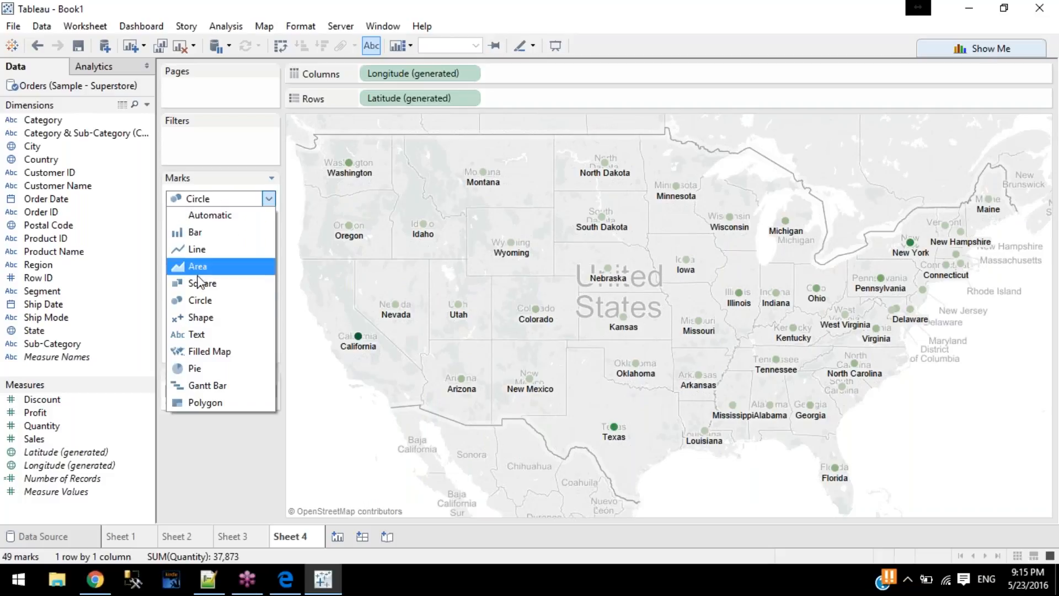
click(201, 317)
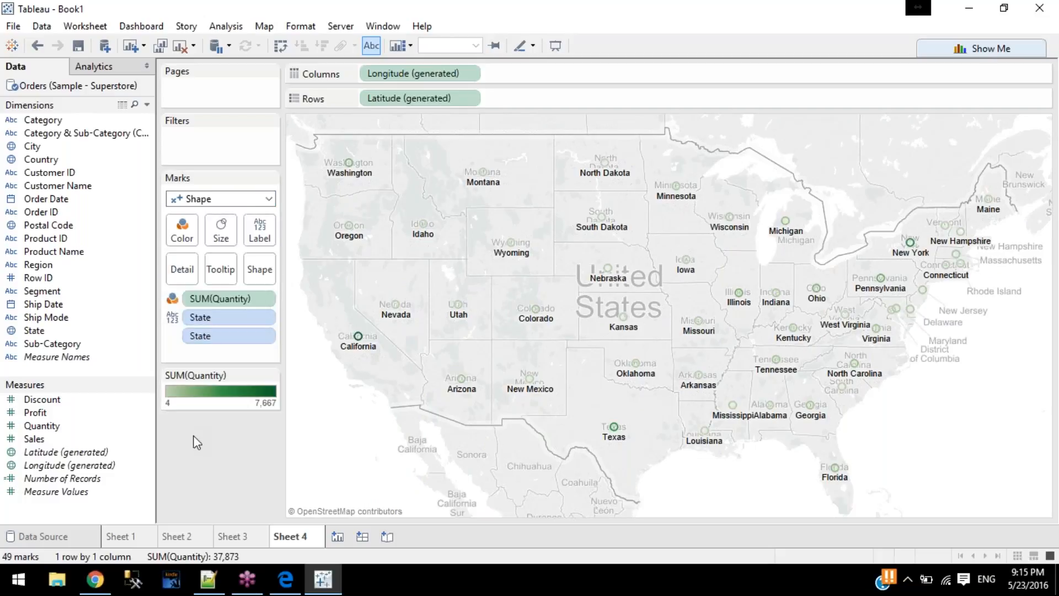
click(225, 199)
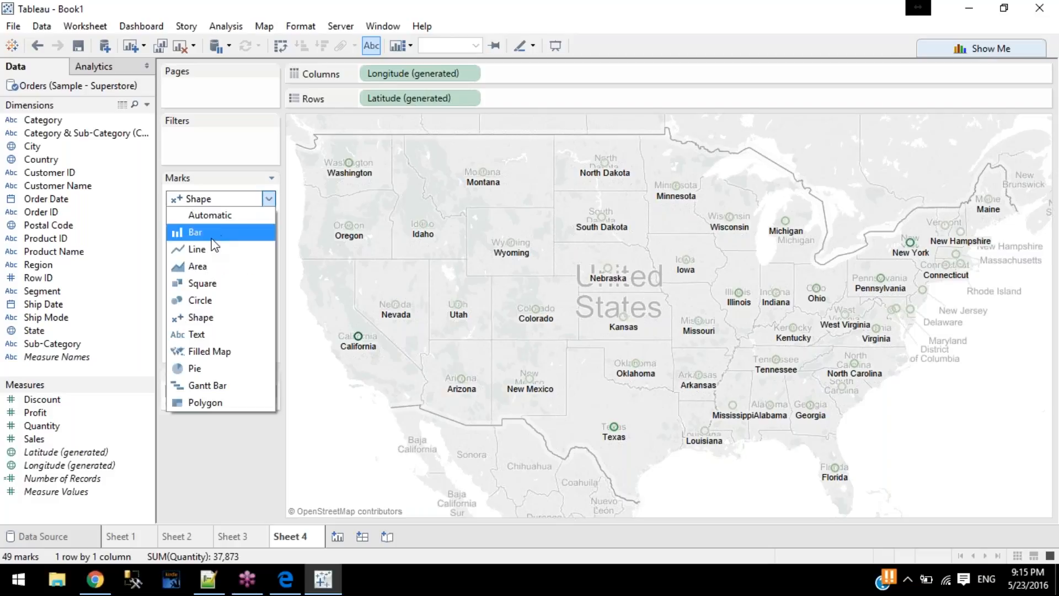
click(220, 232)
Step: Change the map's mark type to Text and move the State text field onto the other State field in the Marks card
click(233, 198)
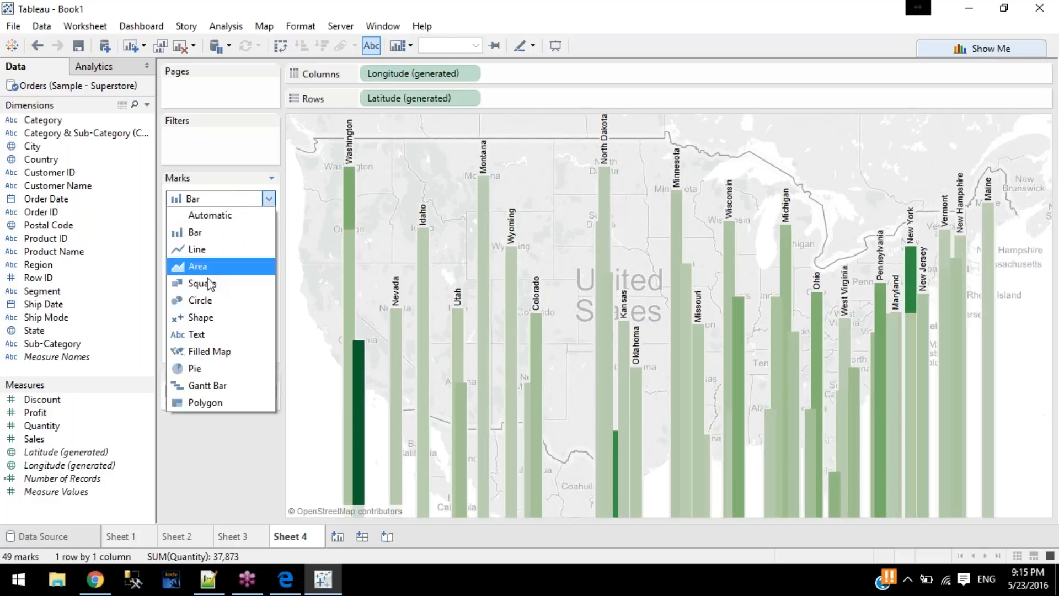
click(205, 334)
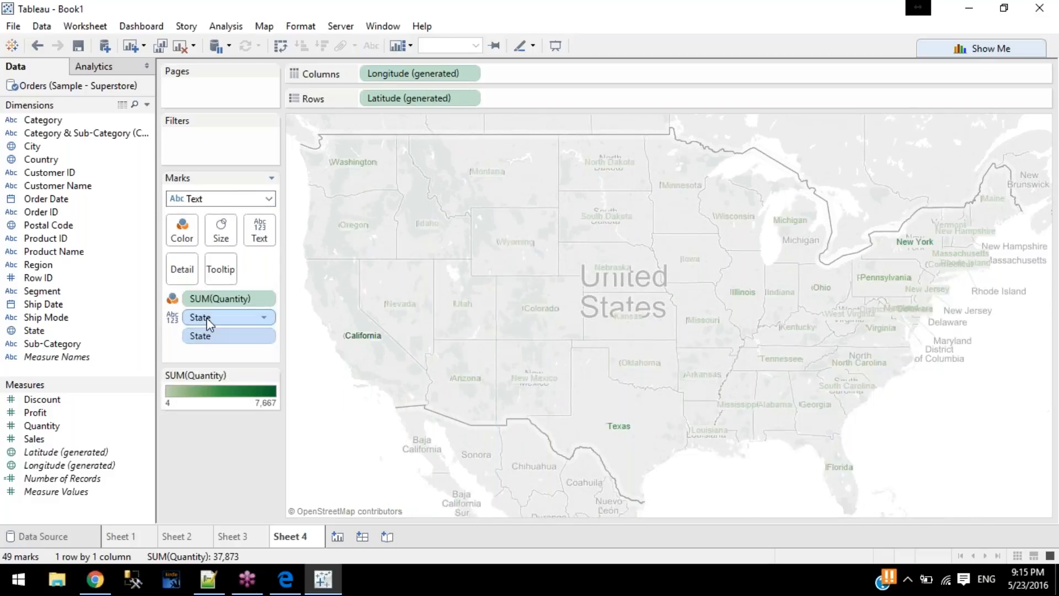
drag(209, 317, 210, 334)
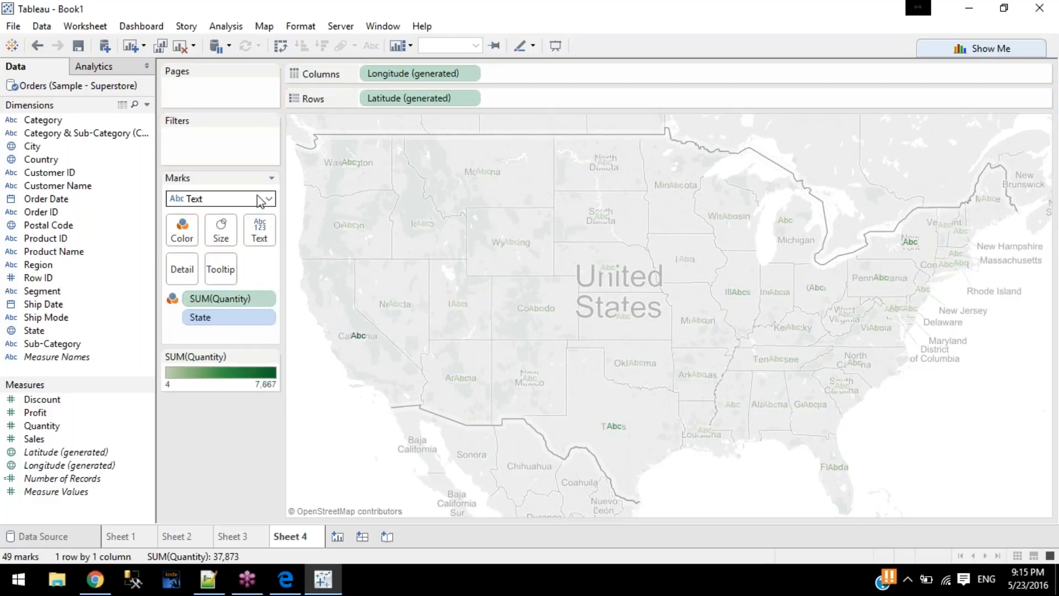
Step: Switch to Sheet 3 and try the Square and Area mark types on the sales by sub-category chart
click(250, 535)
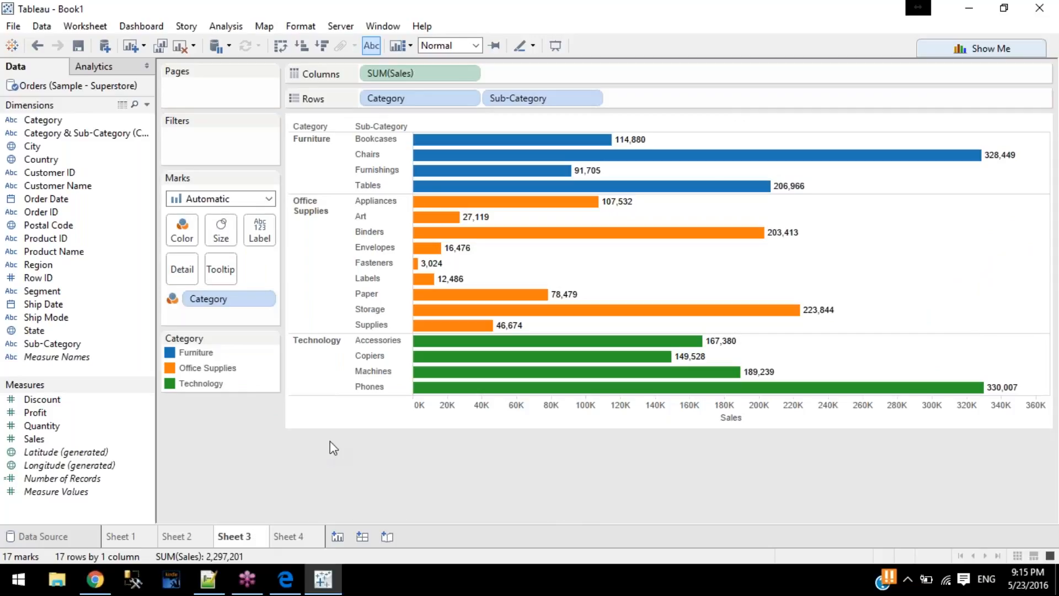
click(177, 203)
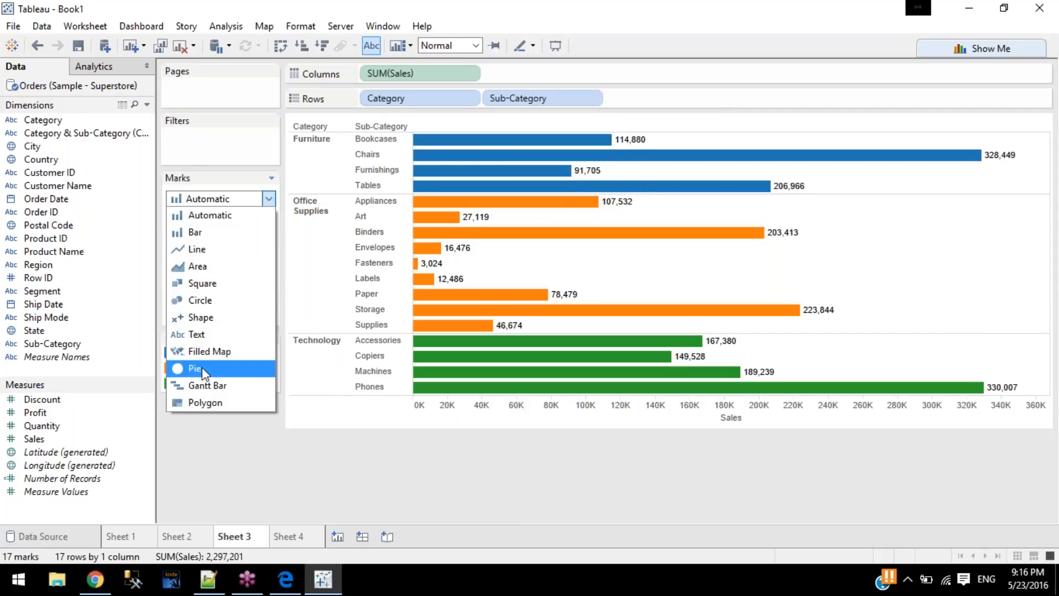
click(230, 287)
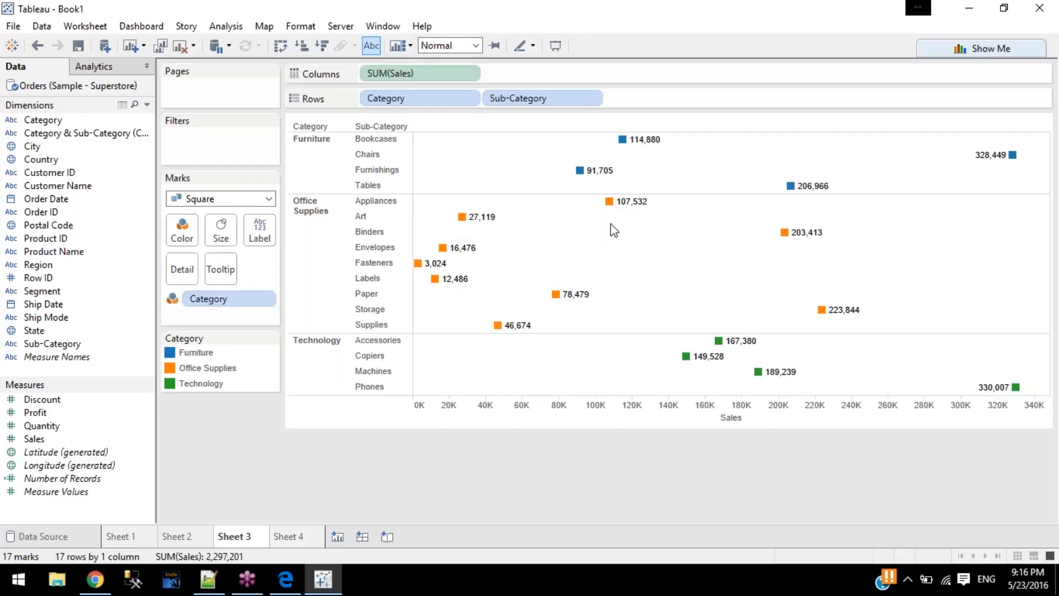
click(210, 201)
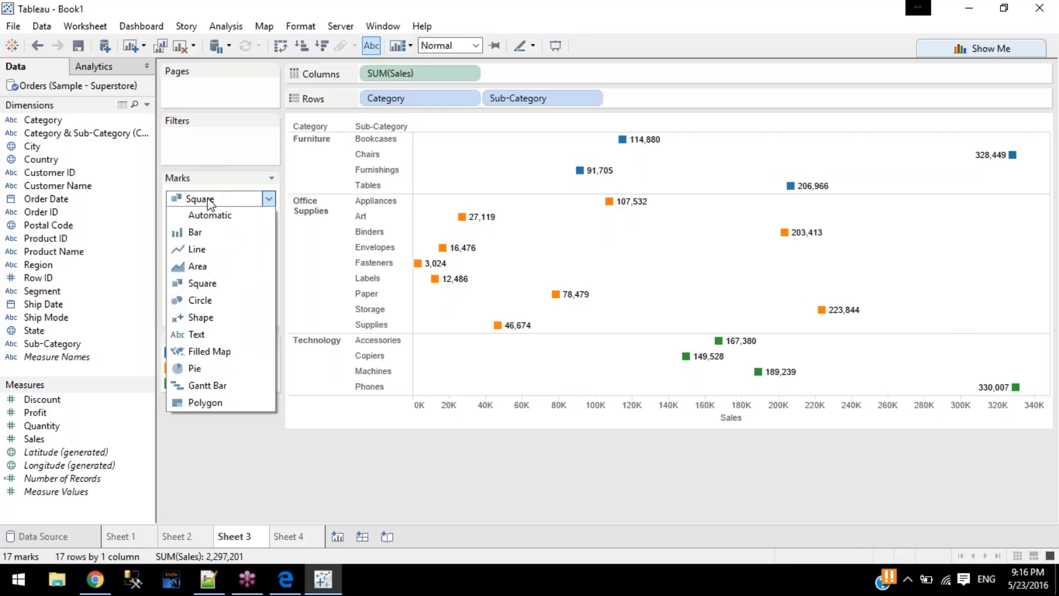
click(194, 267)
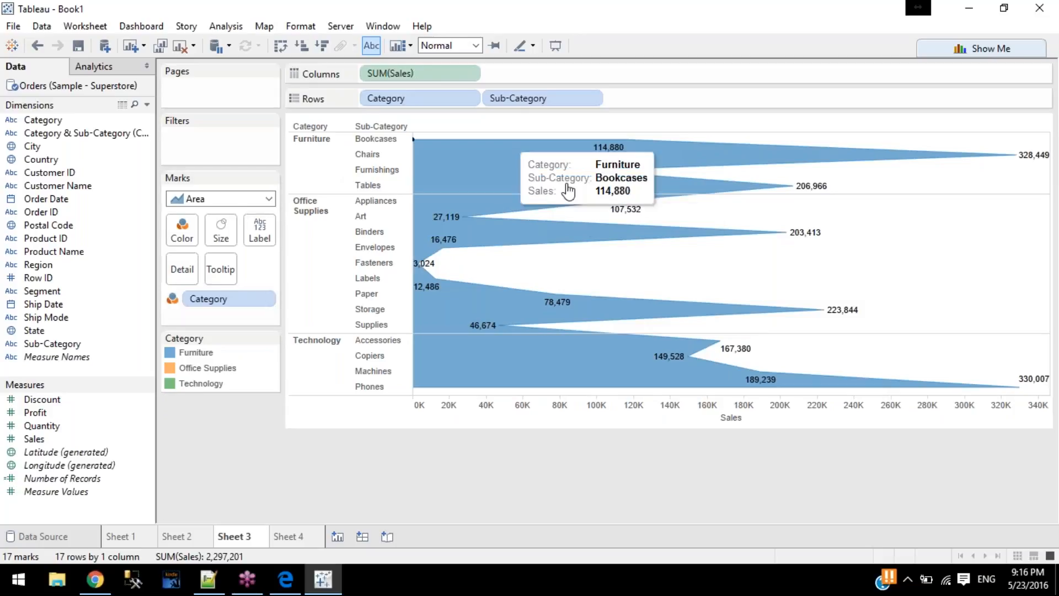
Step: Change the chart's mark type to Text and place the Sales measure on the Text mark
click(178, 200)
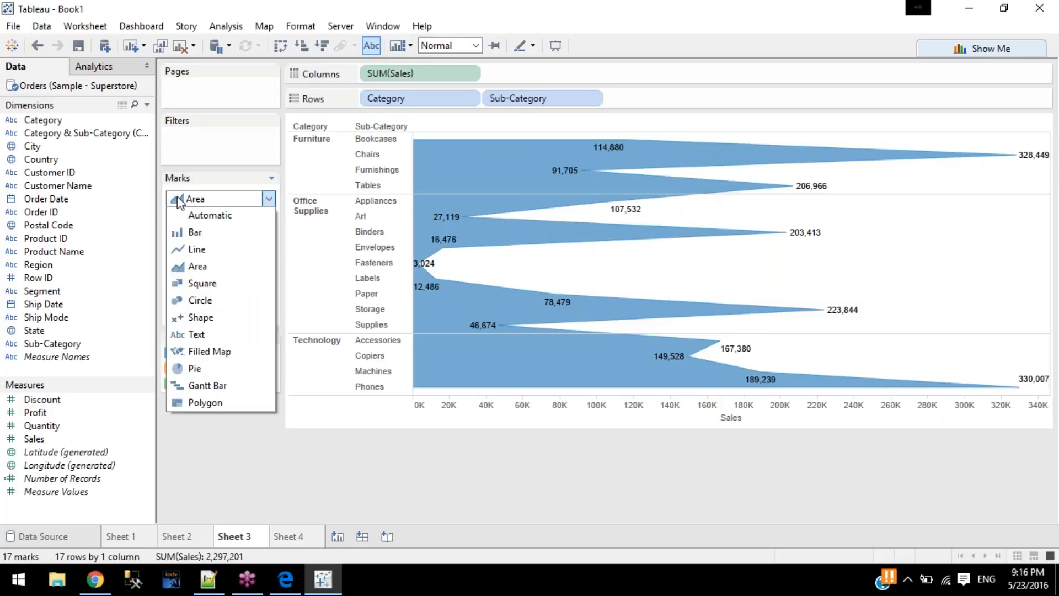
click(194, 335)
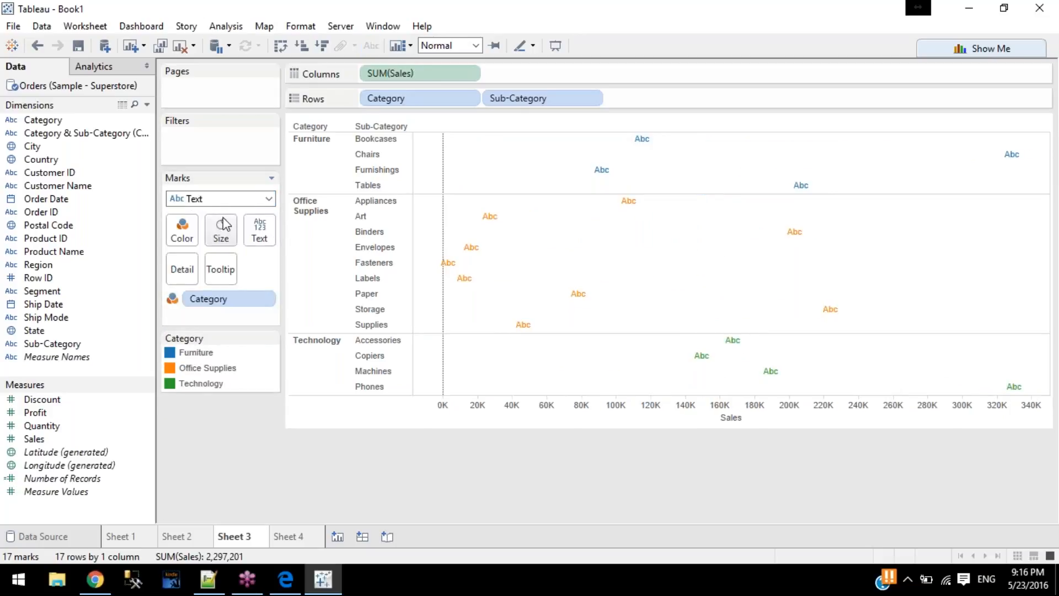
click(229, 205)
click(467, 289)
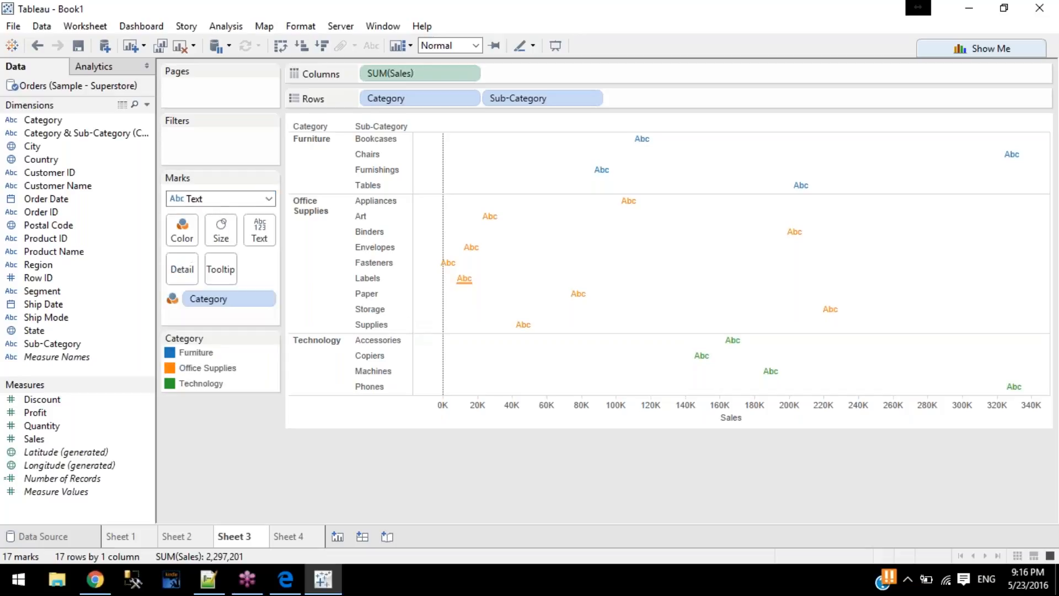
click(462, 289)
click(462, 292)
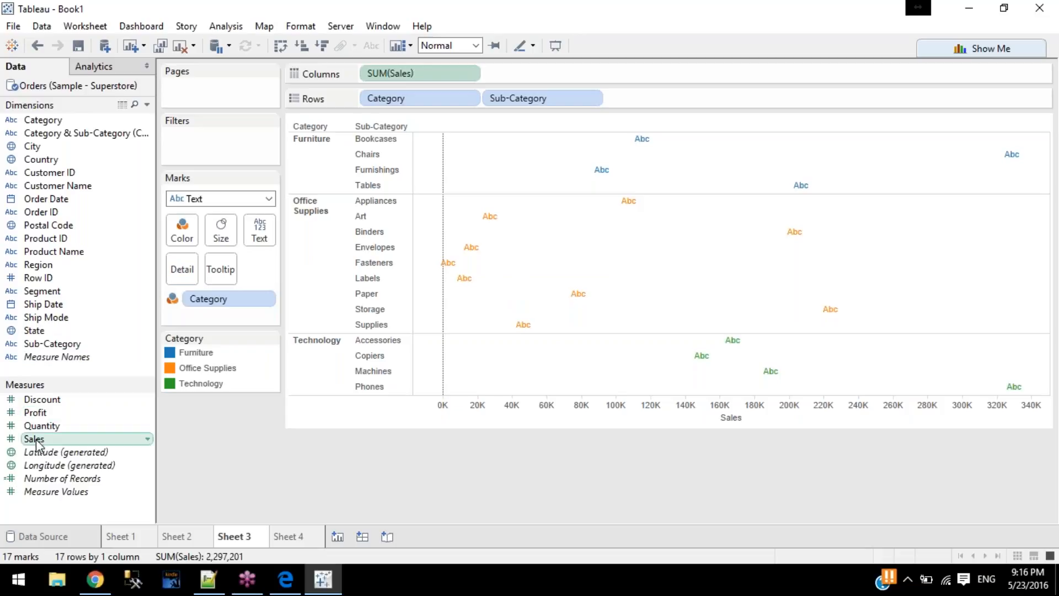
drag(34, 439, 263, 230)
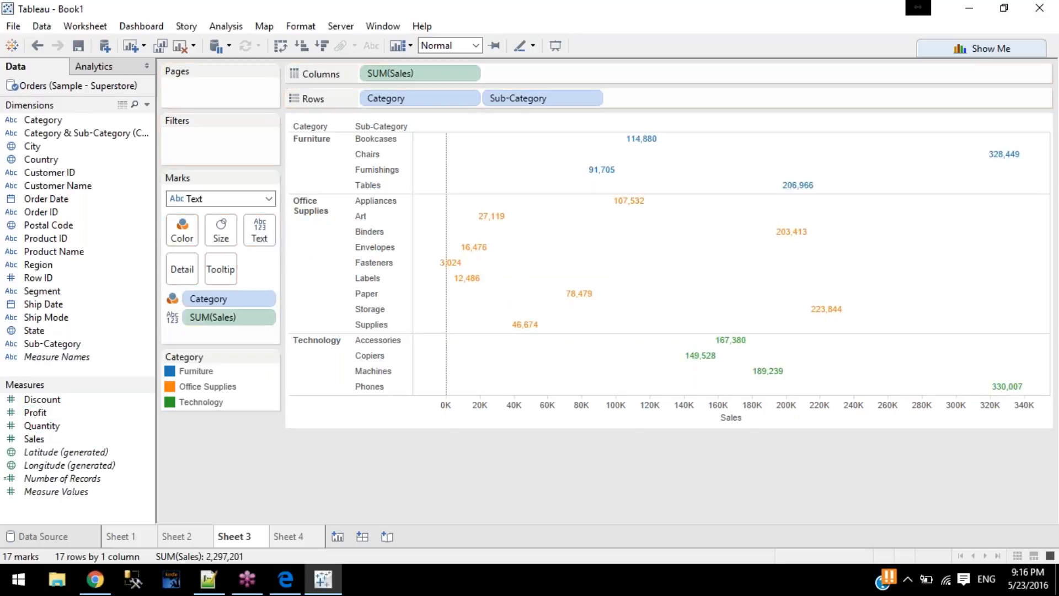
Step: Inspect the sales values of the Art and Envelopes sub-categories by highlighting each, and clear the selection
mouse_move(495, 216)
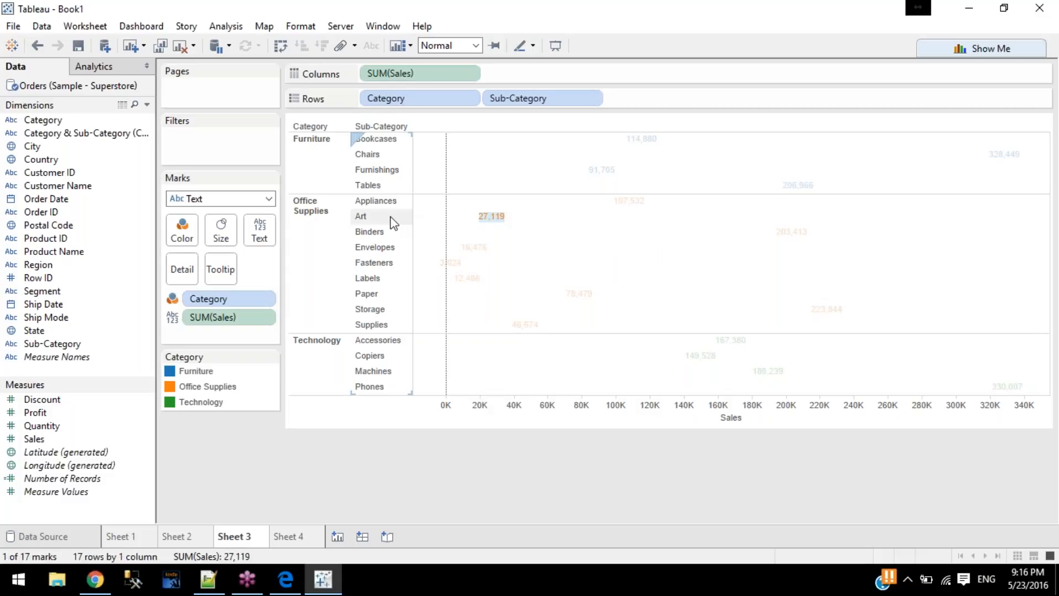
click(491, 223)
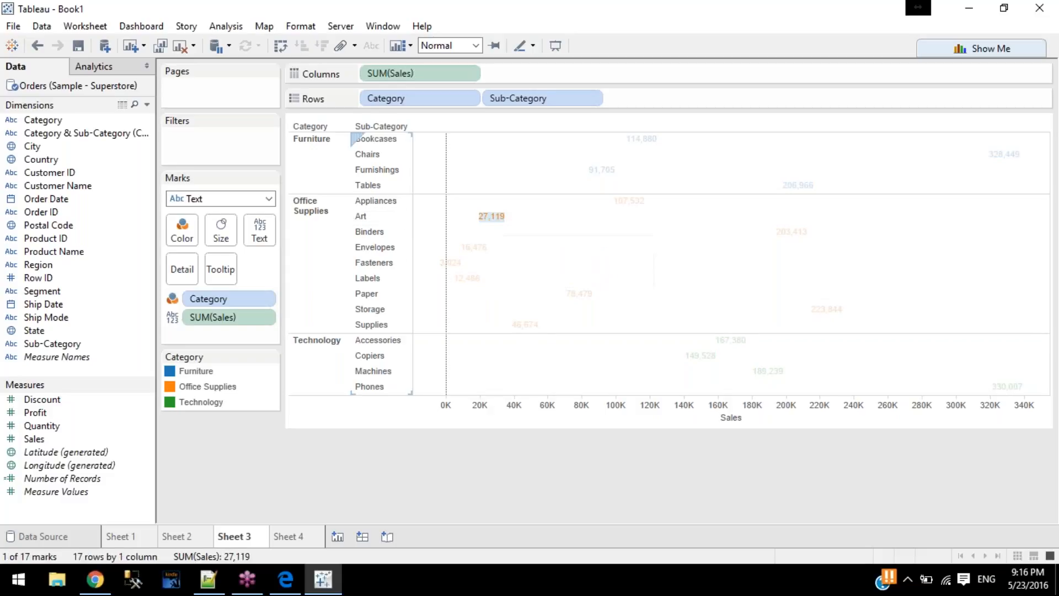
click(382, 249)
mouse_move(476, 253)
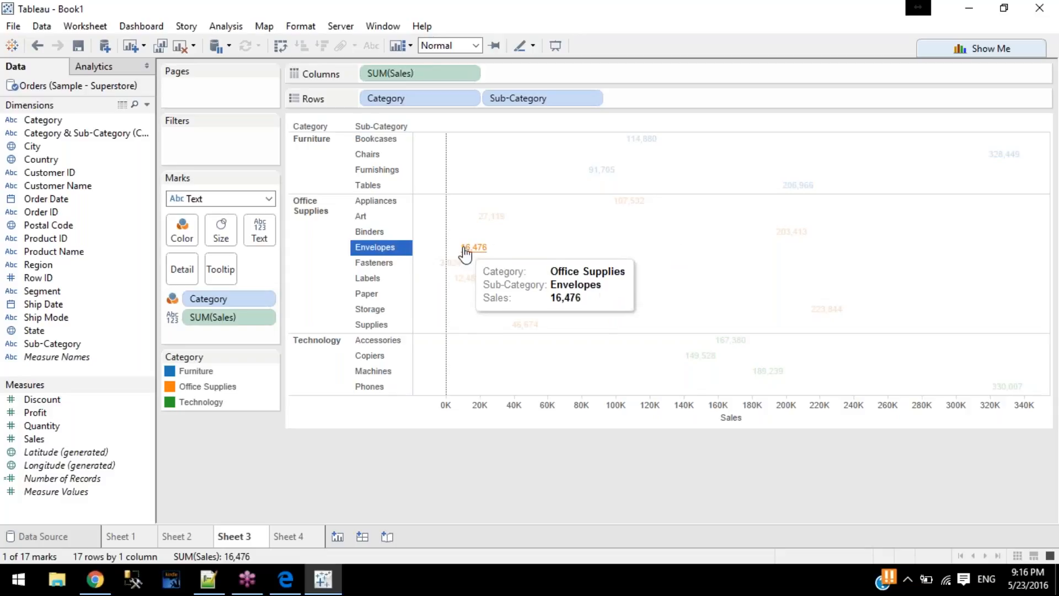
click(463, 248)
click(242, 456)
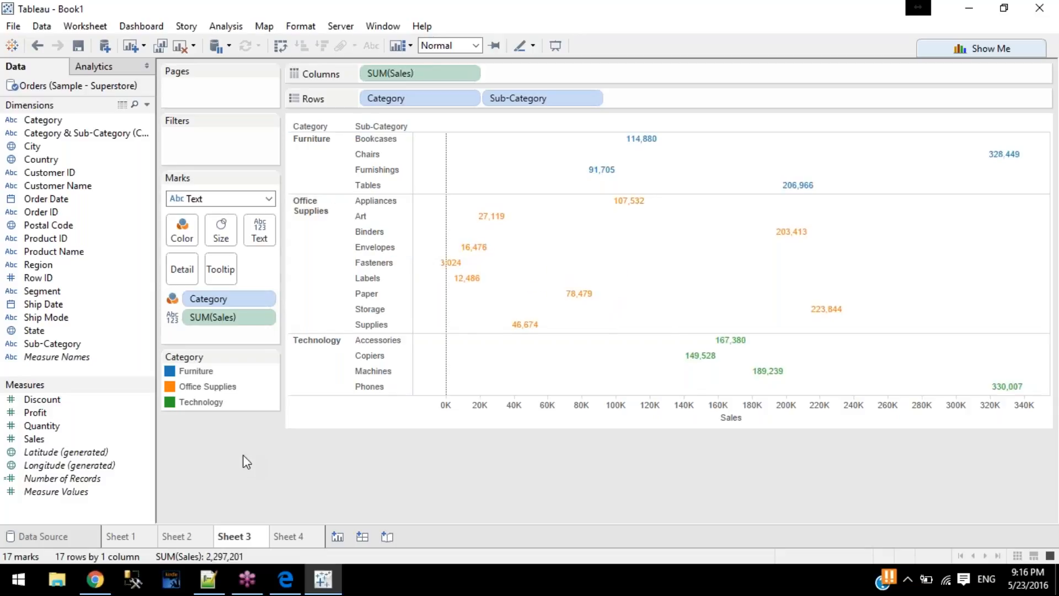
Step: Try the Shape and Square mark types on the sub-category sales chart in turn
click(213, 197)
click(207, 307)
click(215, 198)
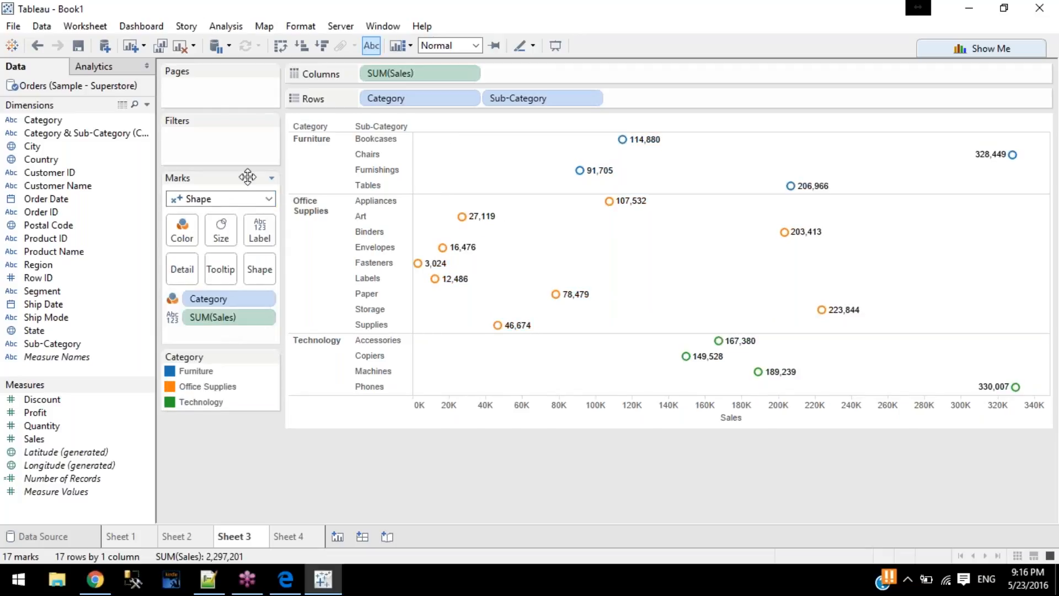
click(251, 199)
click(223, 276)
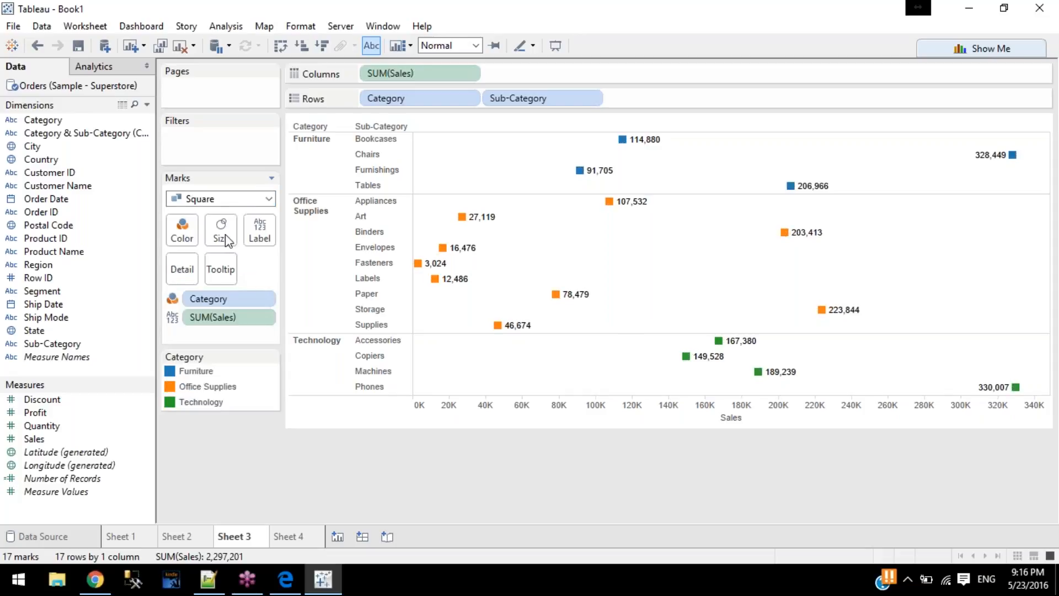
Step: Change the chart's mark type to Pie and review the pies from the Furniture through the Technology sub-categories
click(240, 198)
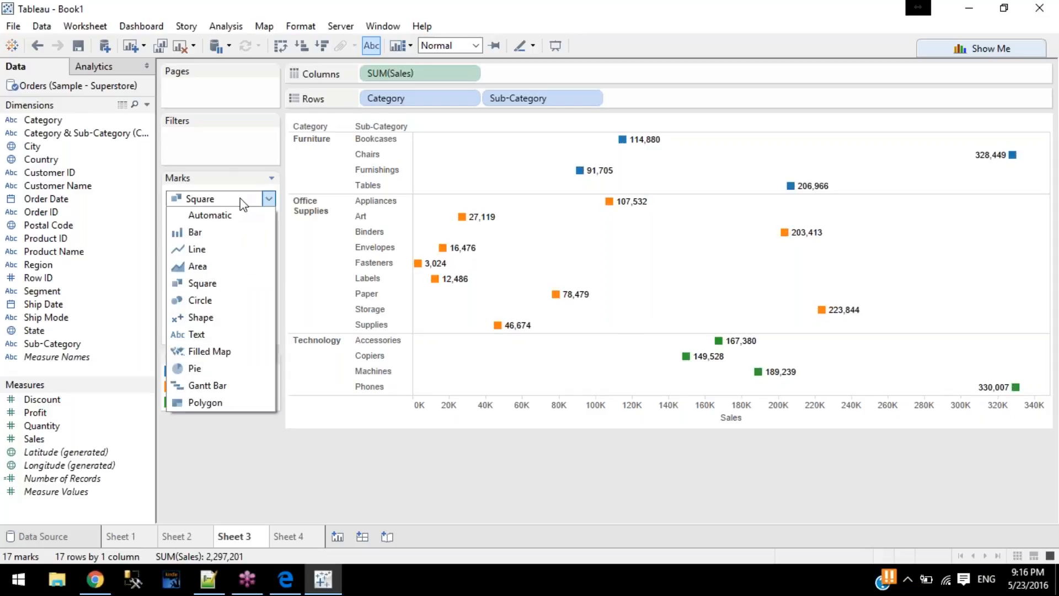
click(224, 369)
scroll(579, 303, down, 5)
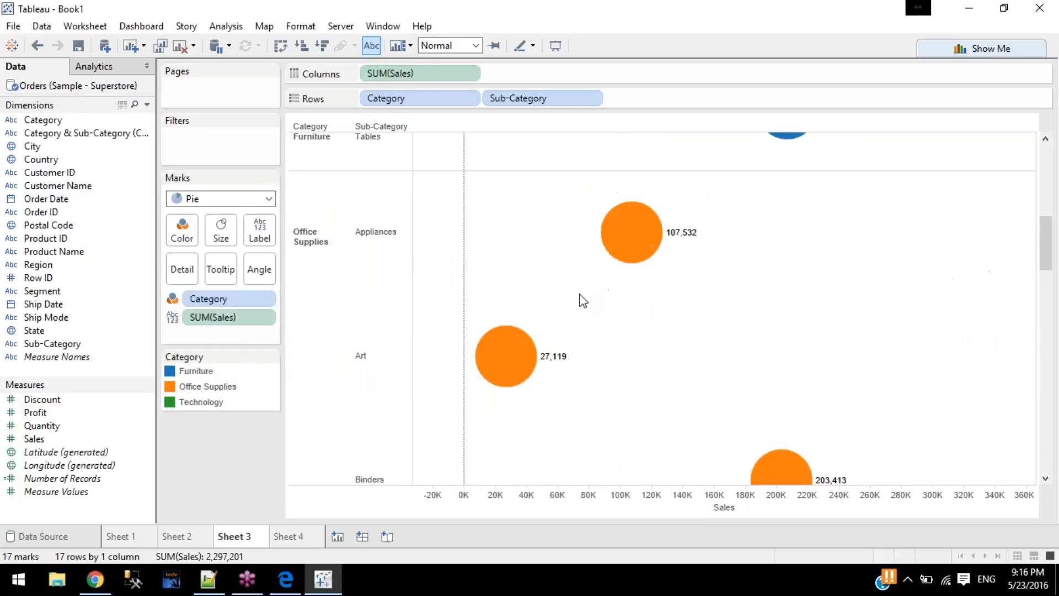
scroll(582, 301, up, 5)
scroll(583, 301, down, 10)
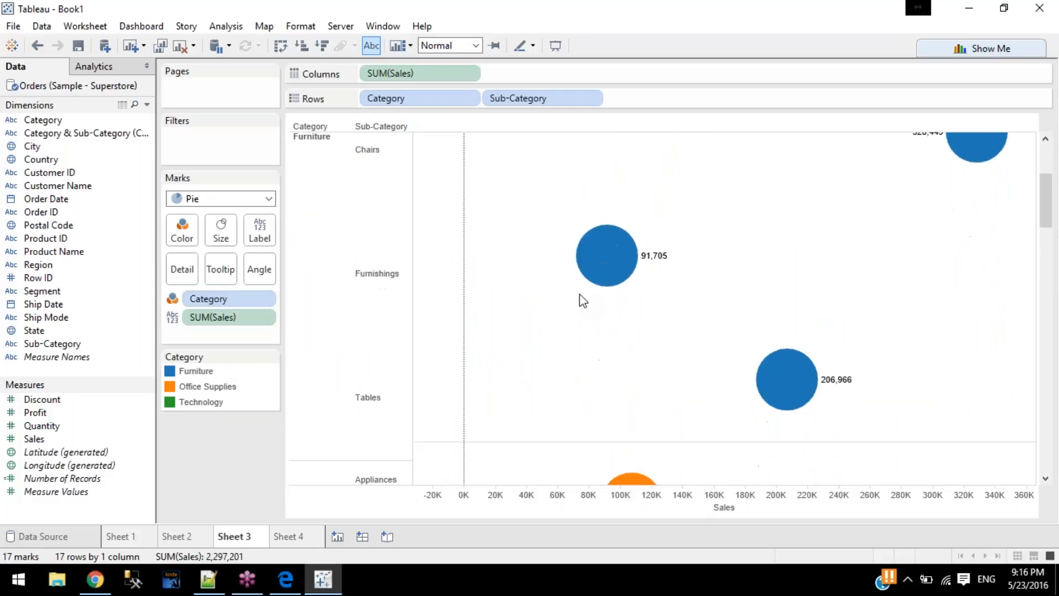
scroll(583, 298, down, 10)
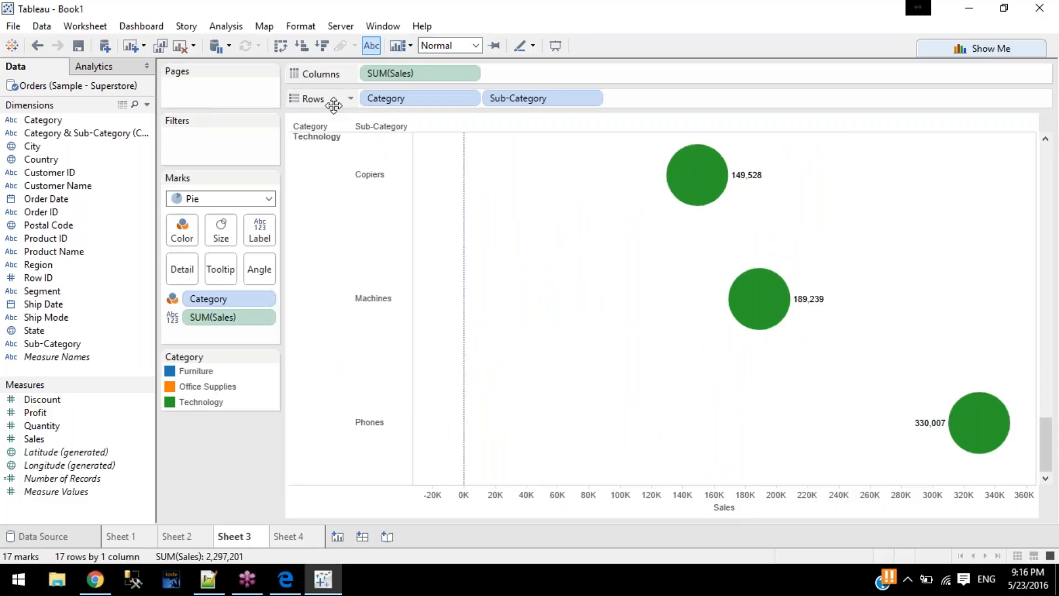
Step: View the options available for the Rows and Columns shelves without applying any of them
click(351, 98)
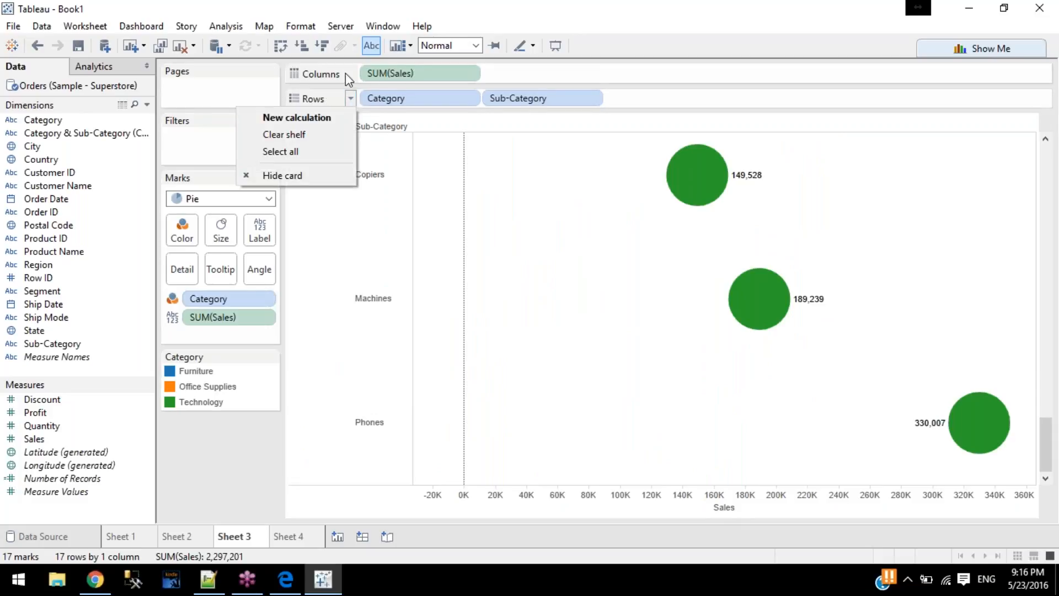
click(346, 73)
click(346, 74)
click(346, 74)
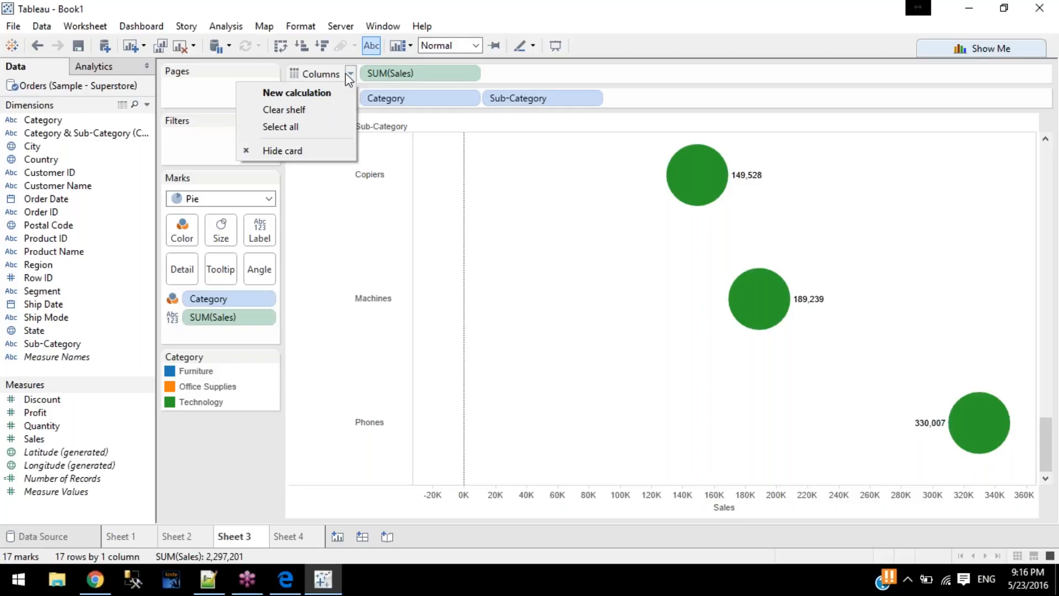
click(403, 78)
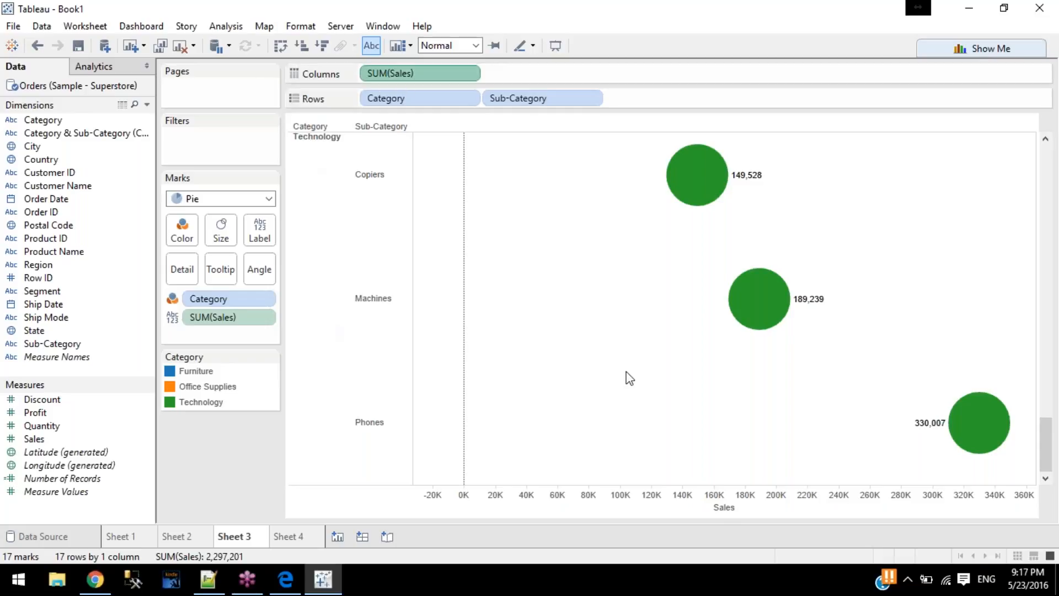
click(1053, 43)
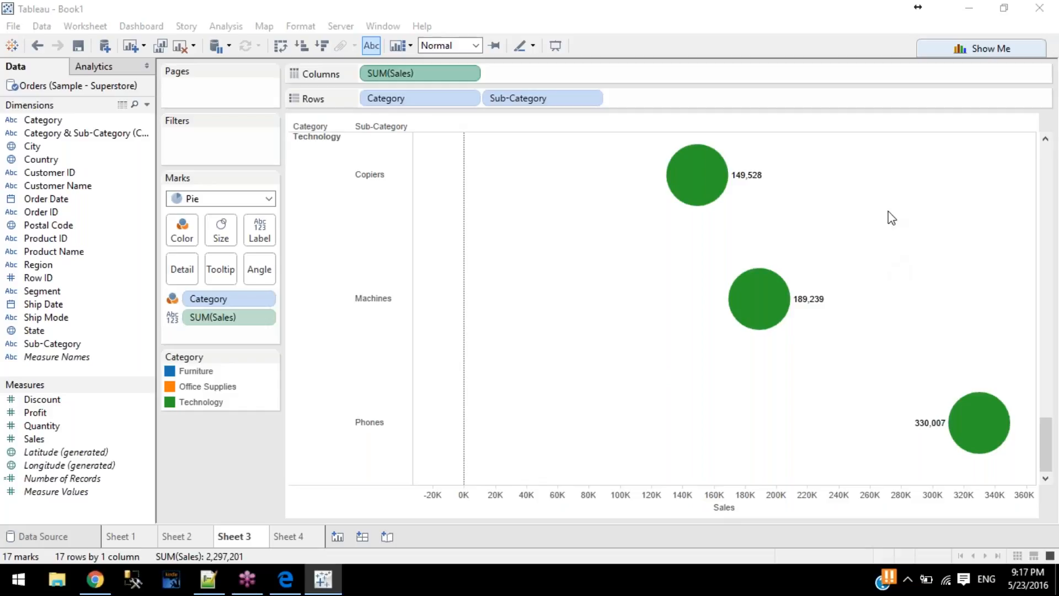